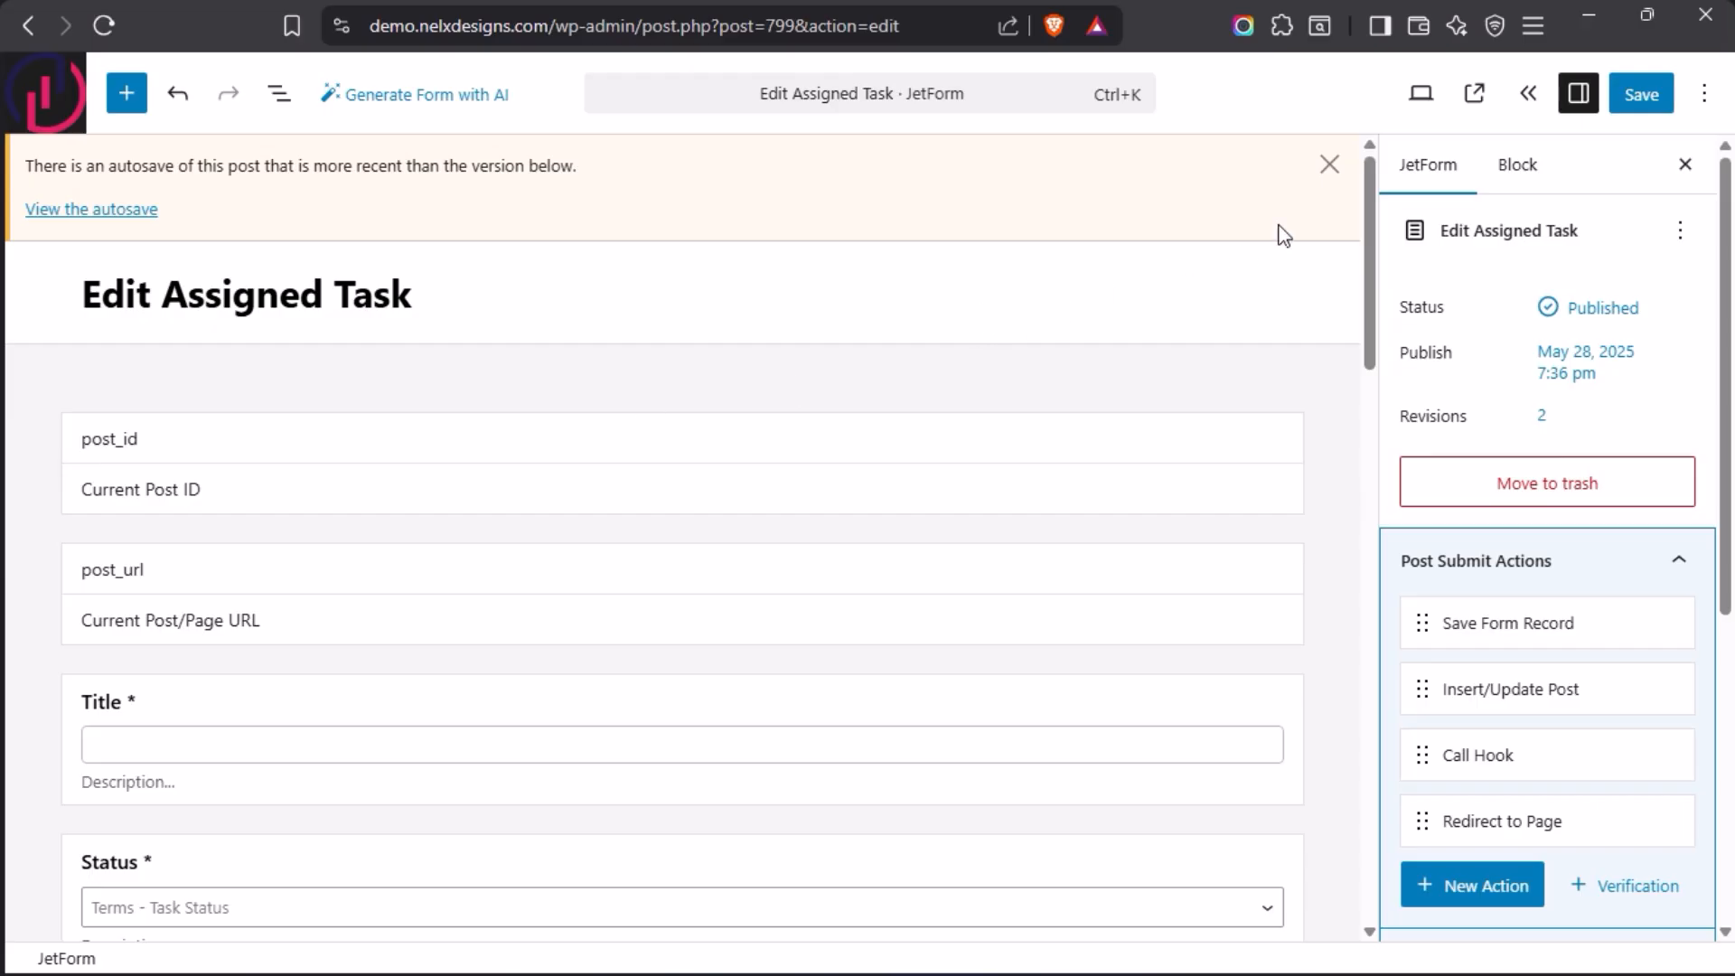
Step: Dismiss the autosave notice and inspect the settings of the post_id hidden field
{"action": "left_click", "coordinate": [1330, 165]}
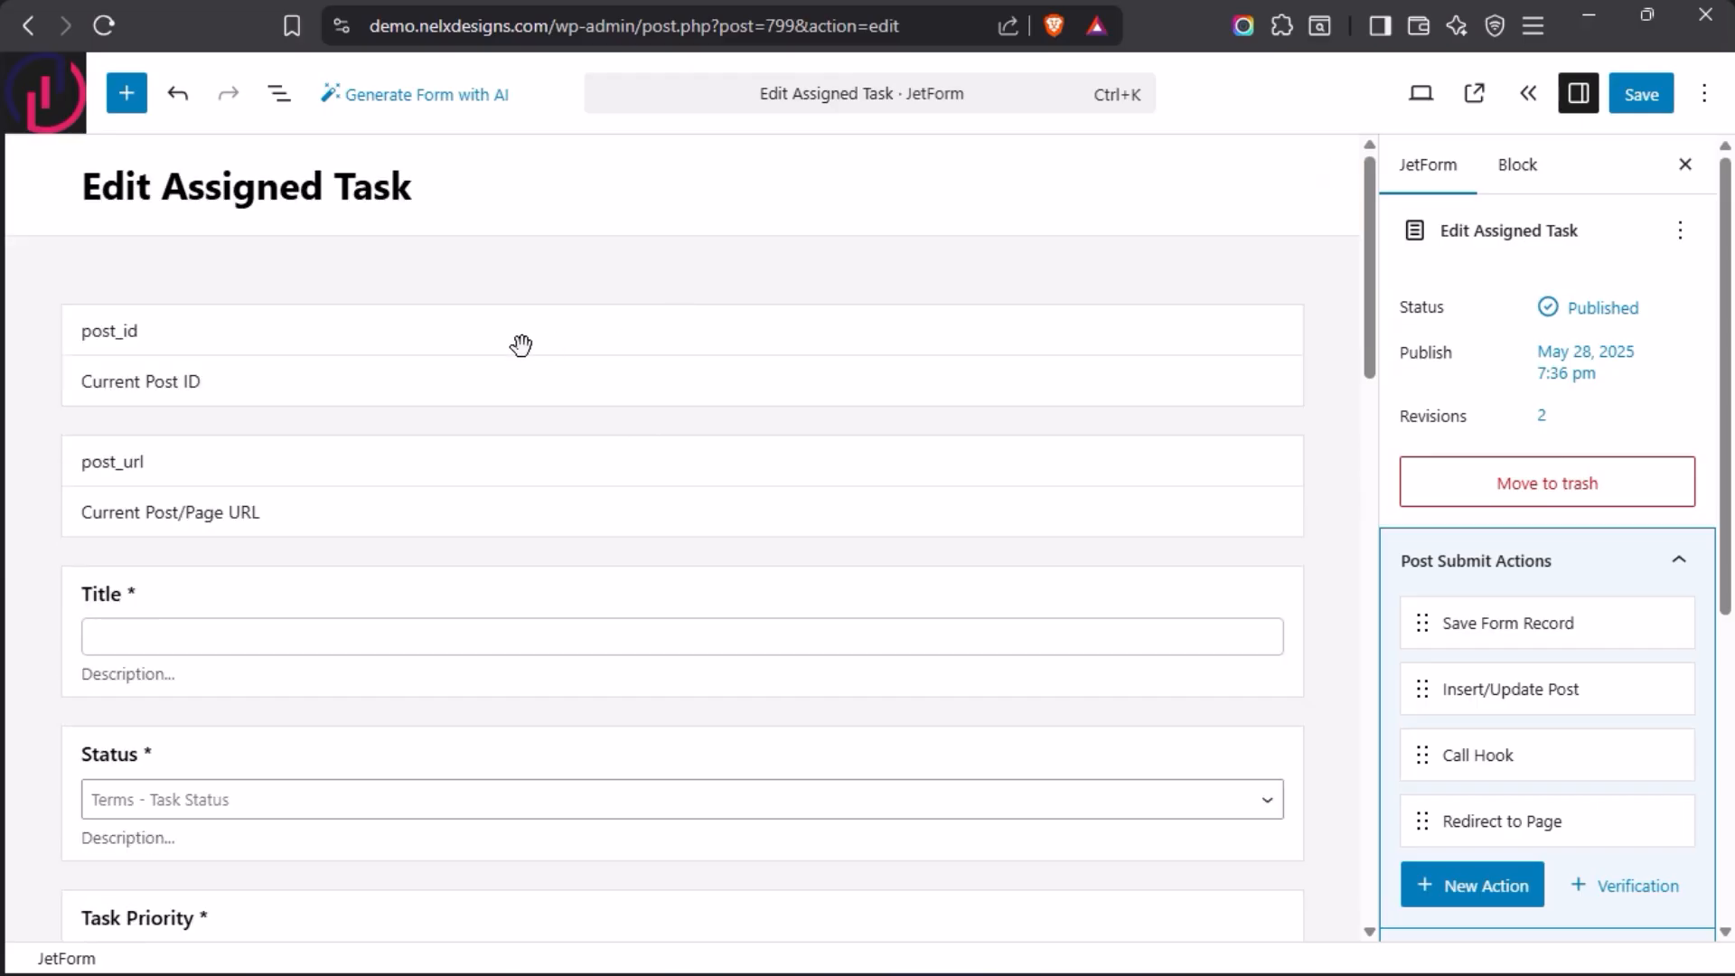
{"action": "left_click", "coordinate": [360, 337]}
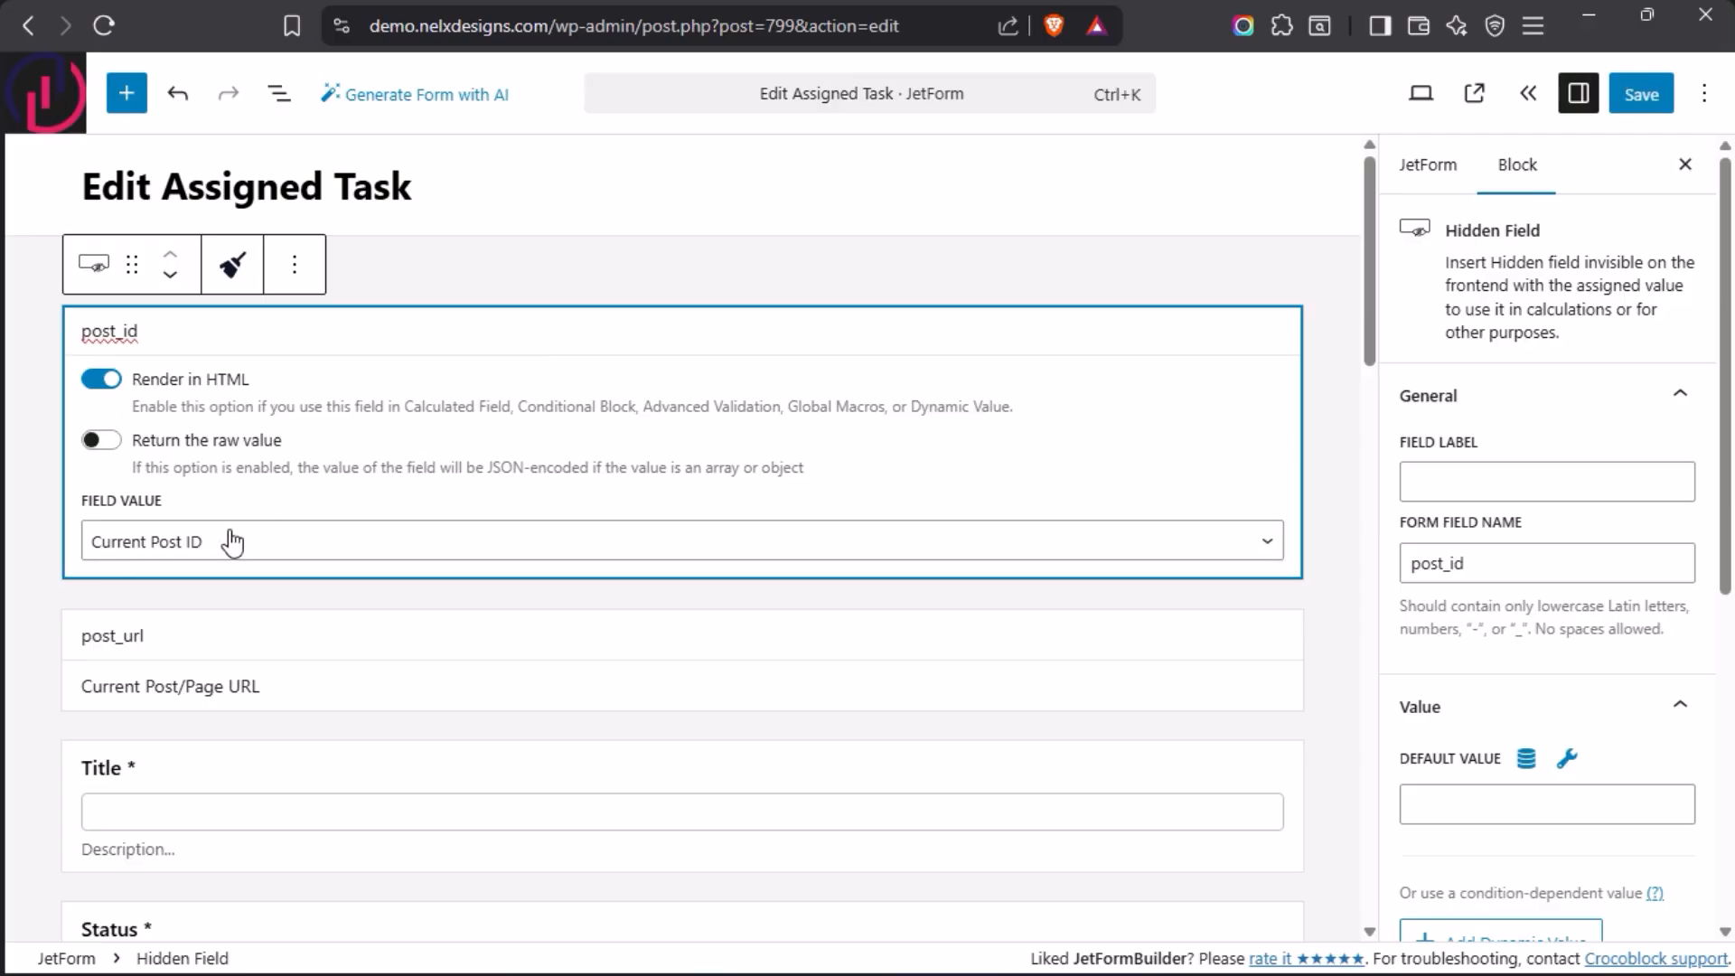
{"action": "left_click", "coordinate": [678, 339]}
{"action": "left_click", "coordinate": [1331, 330]}
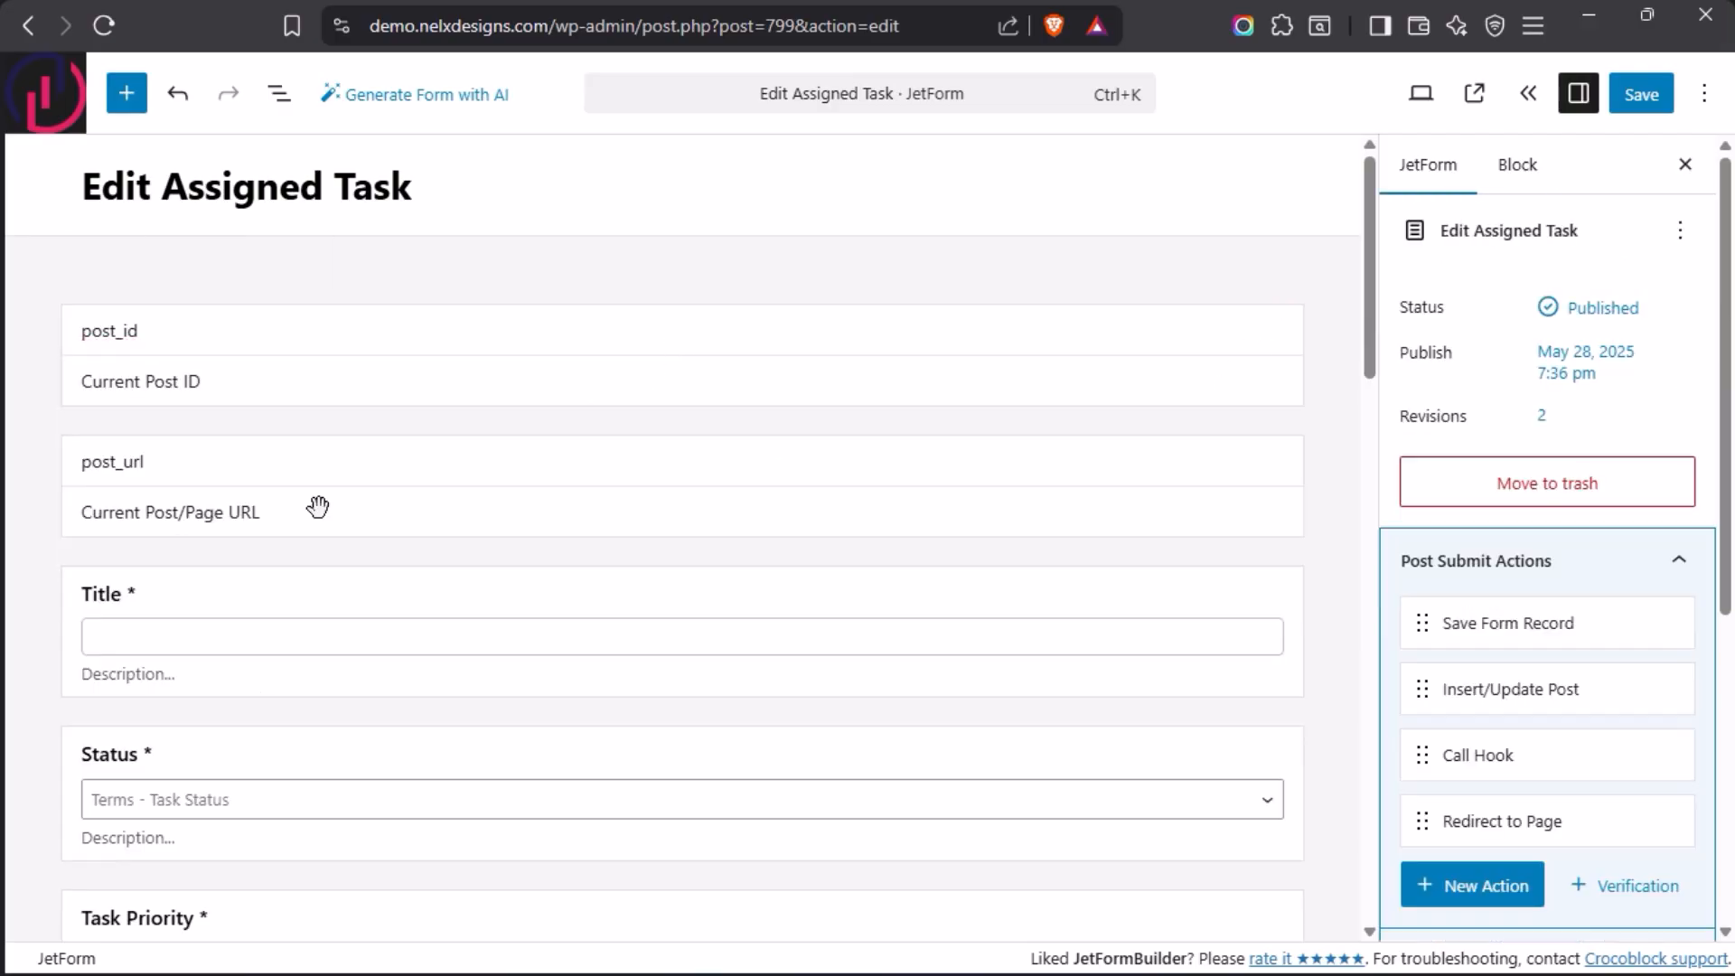
Step: Review the form's fields from the post_id and post_url hidden fields down to Task Attachment and the submit button
{"action": "scroll", "coordinate": [533, 551], "scroll_direction": "down", "scroll_amount": 10}
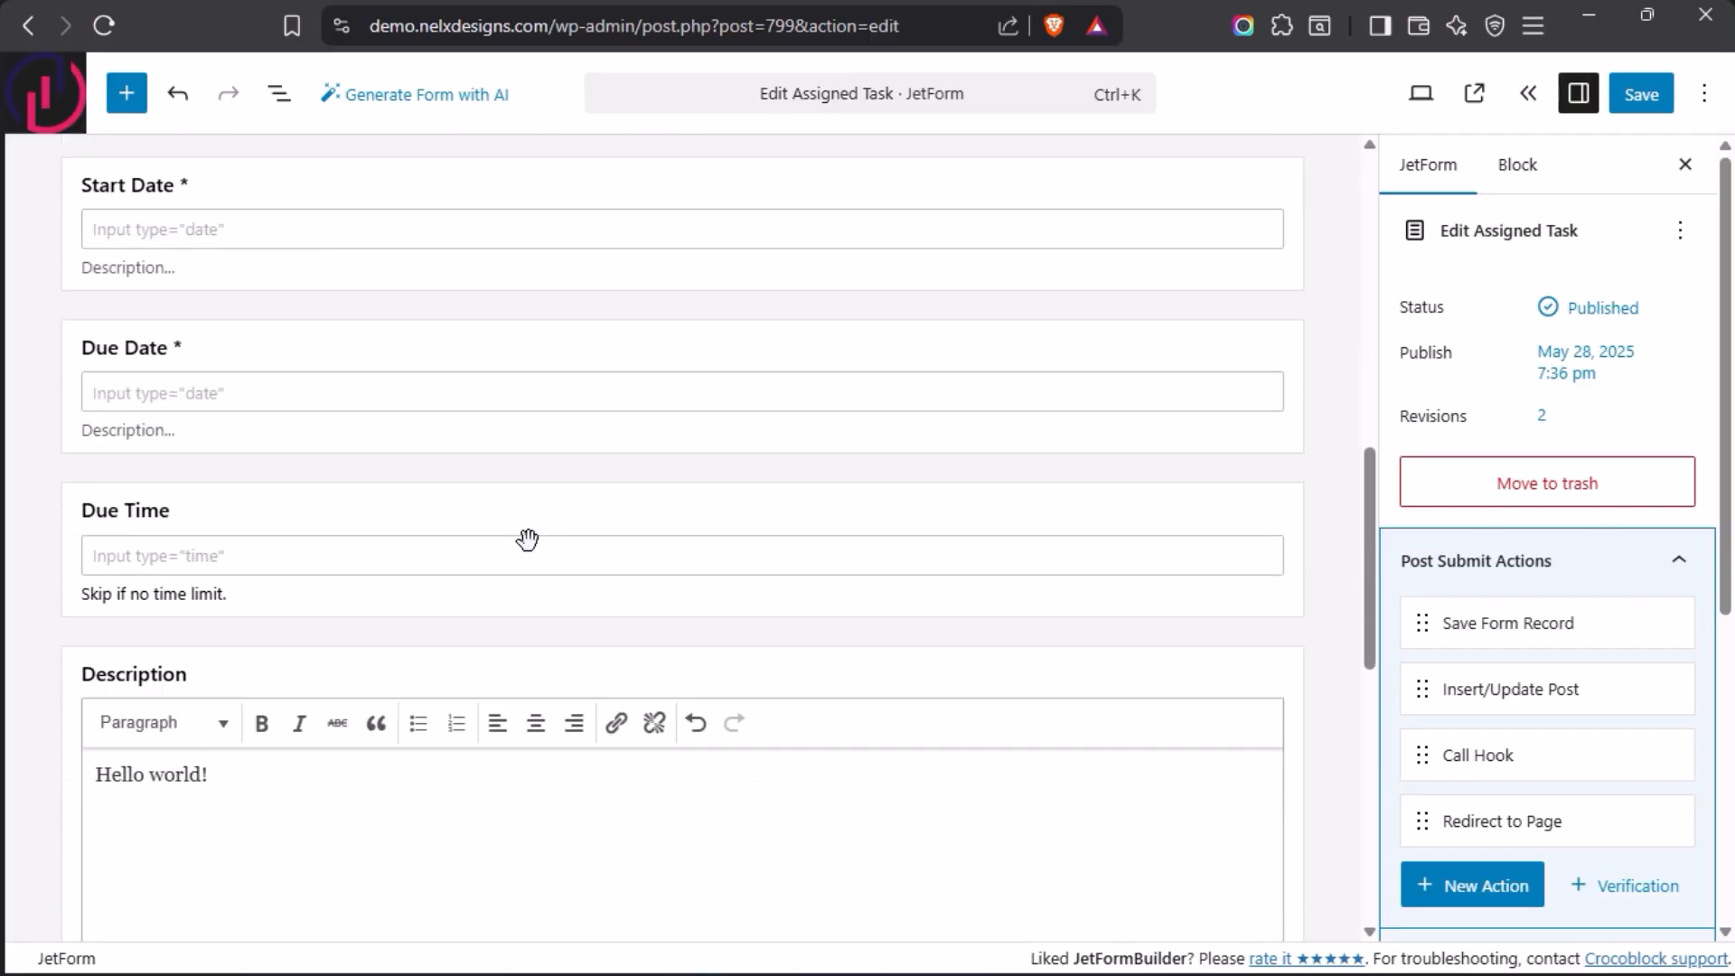
{"action": "scroll", "coordinate": [527, 540], "scroll_direction": "down", "scroll_amount": 7}
{"action": "scroll", "coordinate": [527, 539], "scroll_direction": "up", "scroll_amount": 15}
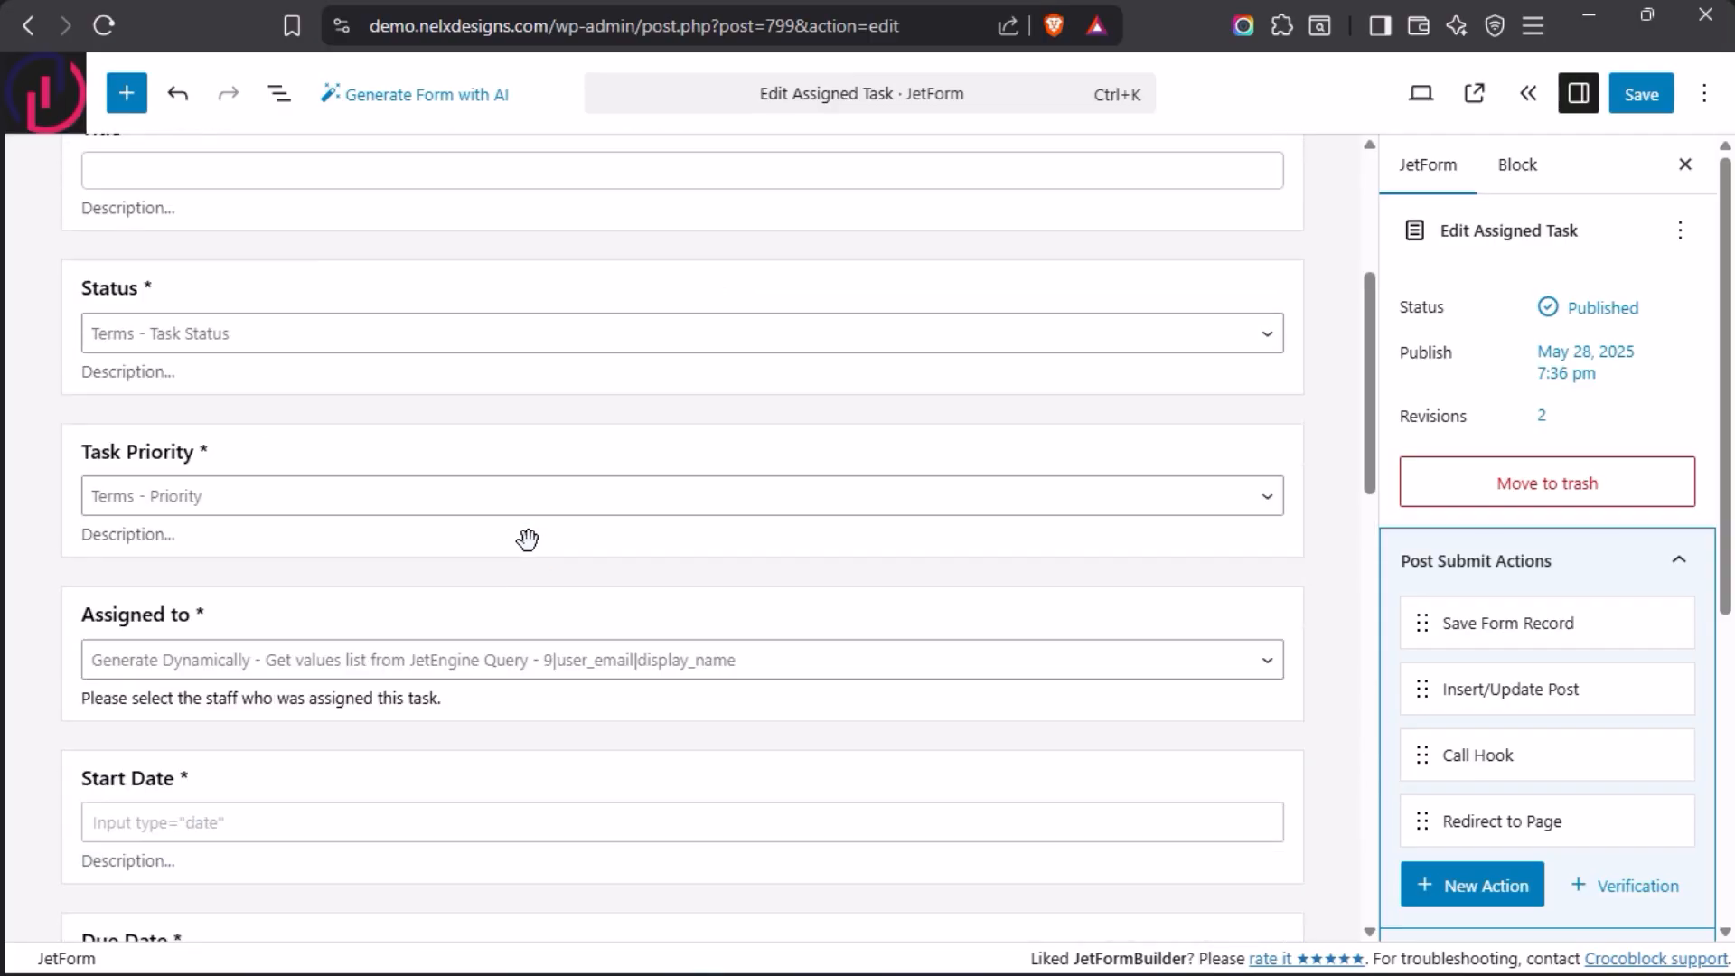
{"action": "scroll", "coordinate": [528, 504], "scroll_direction": "up", "scroll_amount": 5}
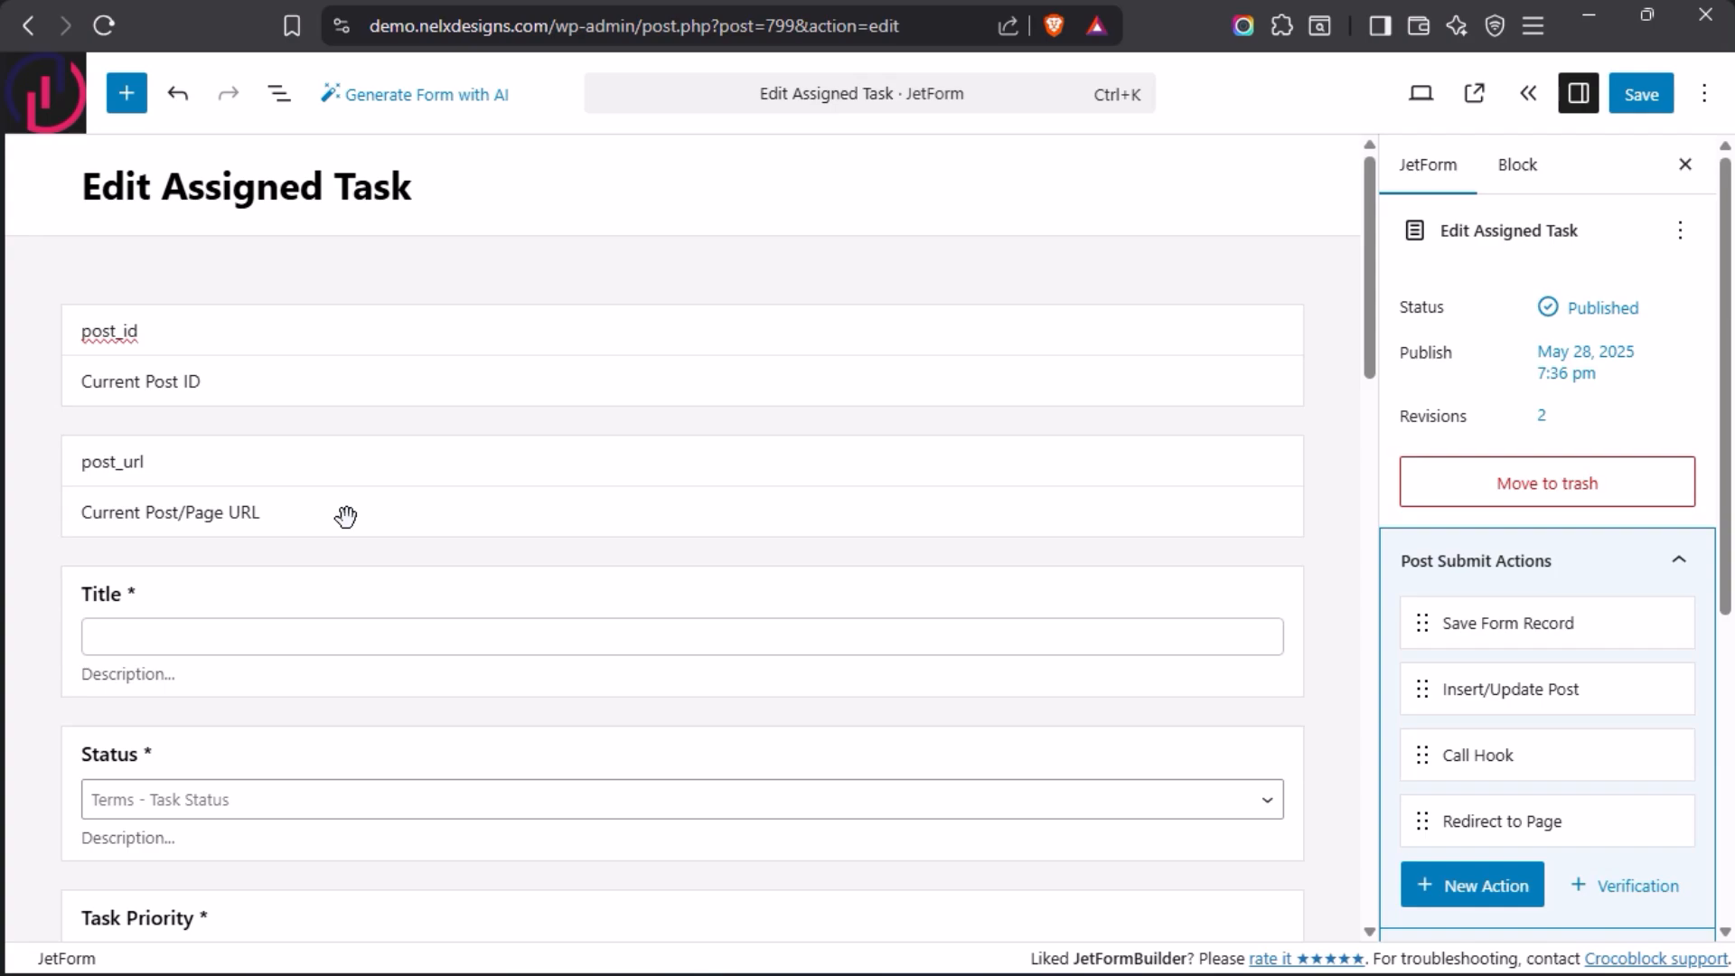
{"action": "scroll", "coordinate": [442, 483], "scroll_direction": "down", "scroll_amount": 3}
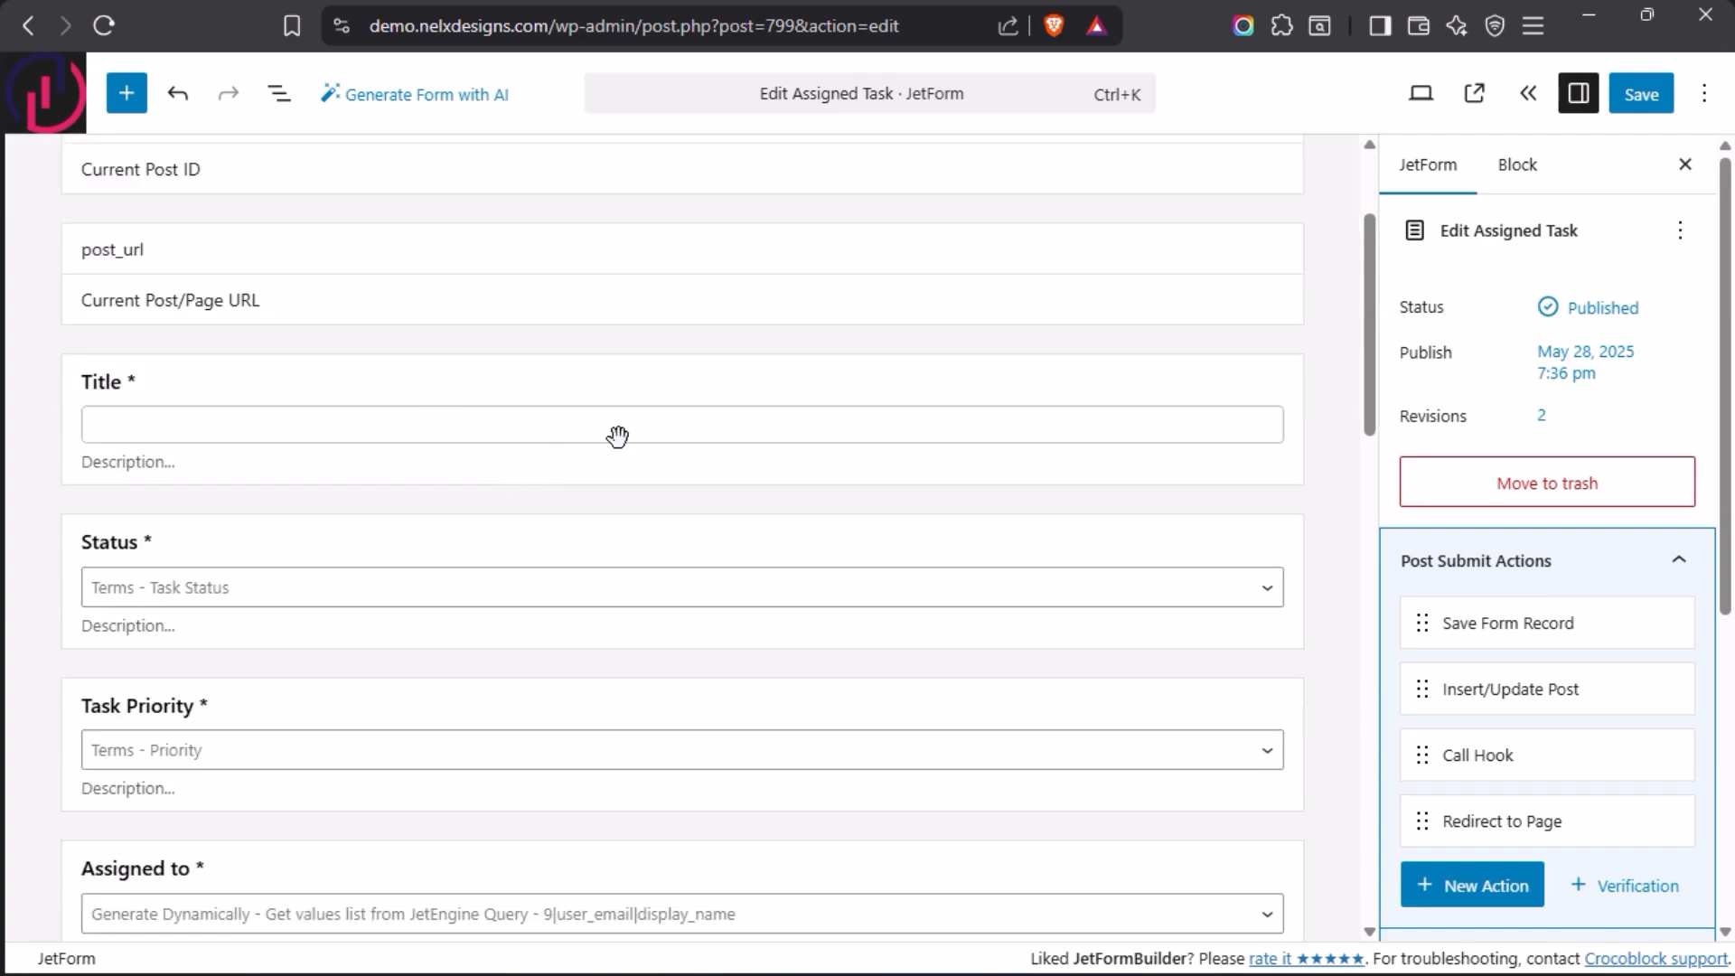
{"action": "scroll", "coordinate": [596, 429], "scroll_direction": "down", "scroll_amount": 3}
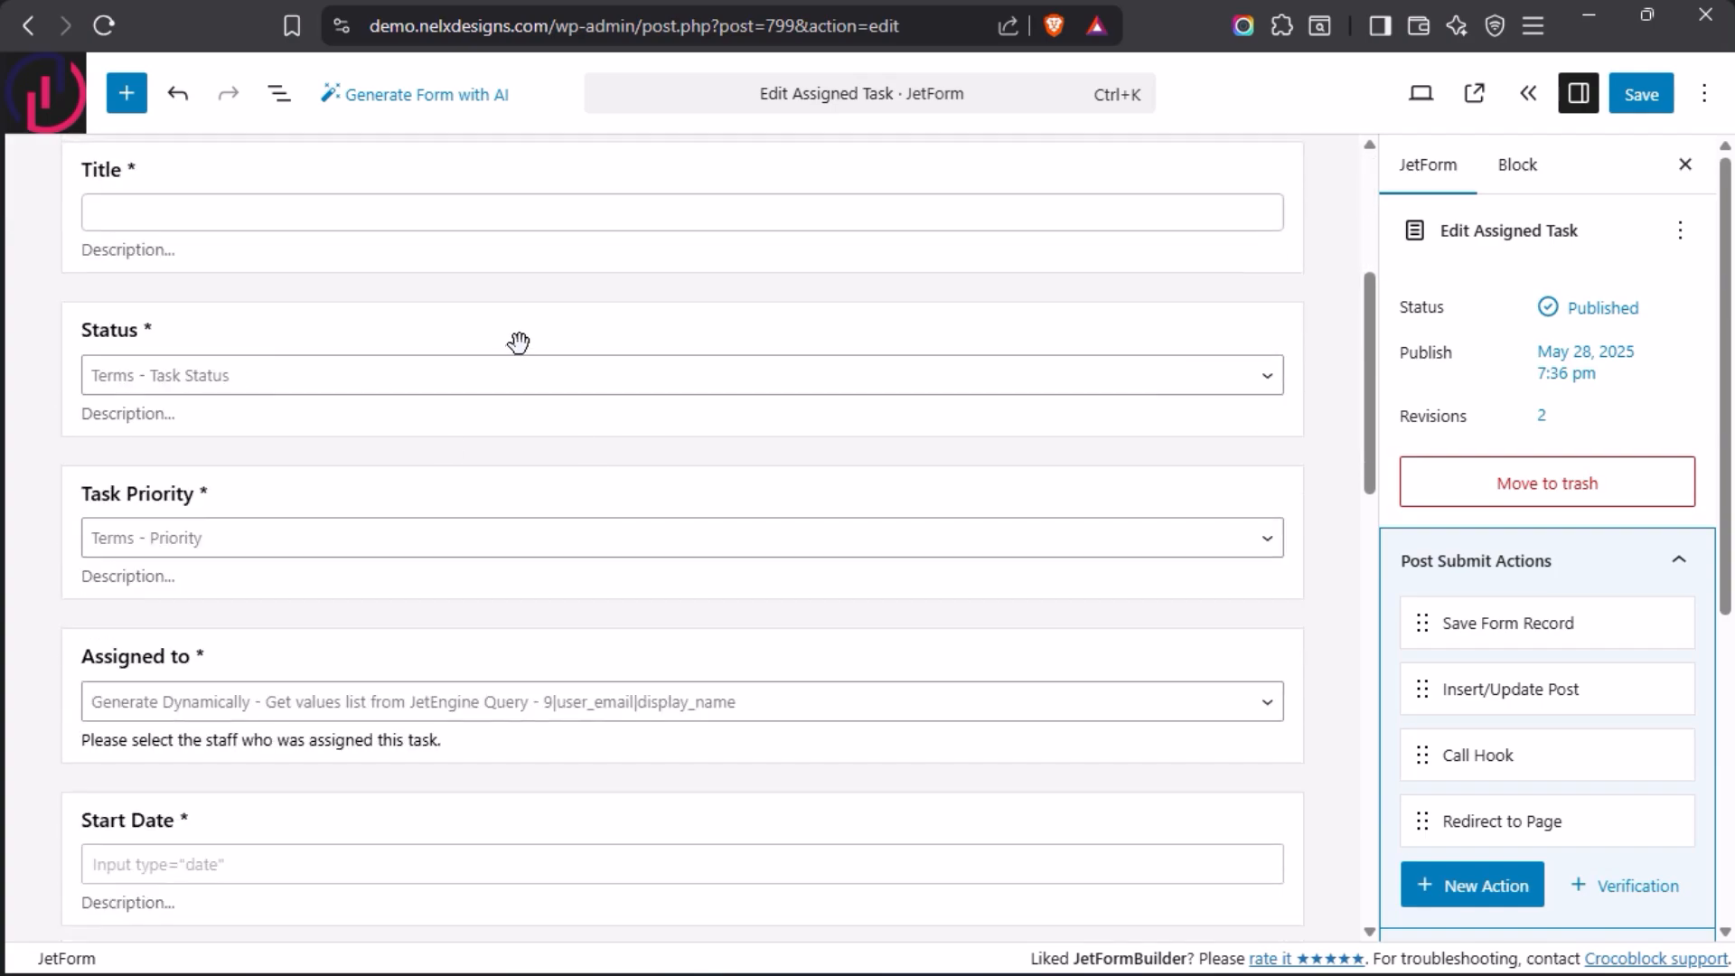
{"action": "scroll", "coordinate": [361, 515], "scroll_direction": "down", "scroll_amount": 3}
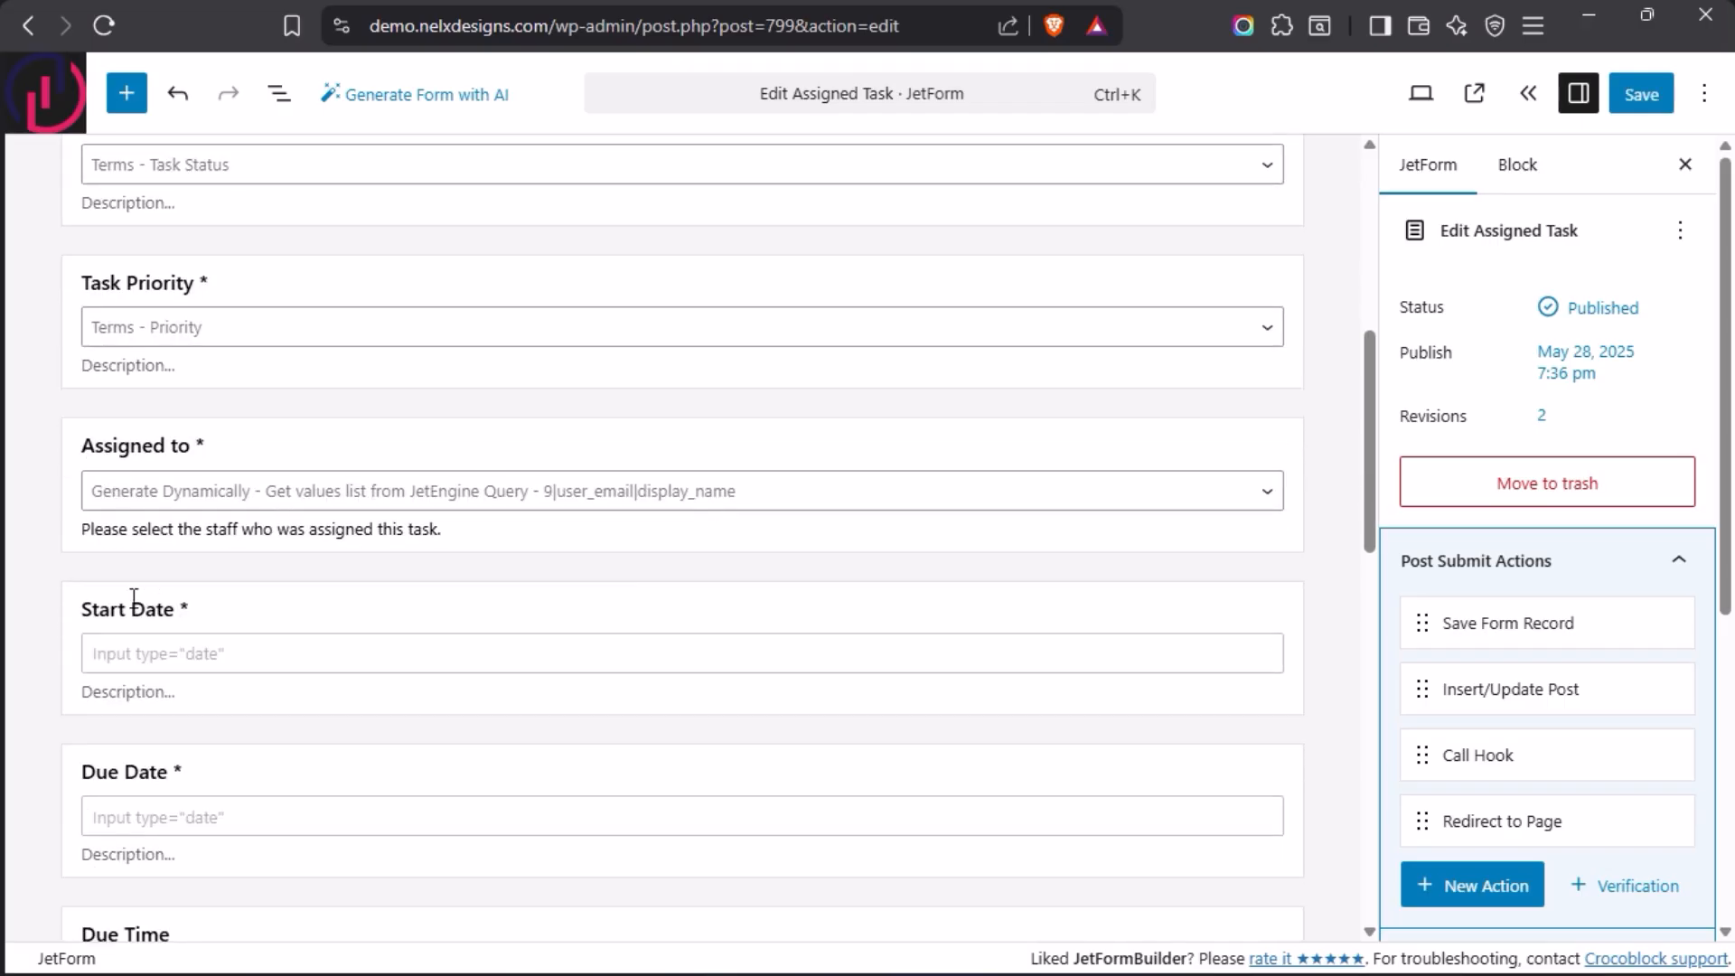
{"action": "scroll", "coordinate": [199, 601], "scroll_direction": "down", "scroll_amount": 3}
{"action": "scroll", "coordinate": [565, 574], "scroll_direction": "down", "scroll_amount": 3}
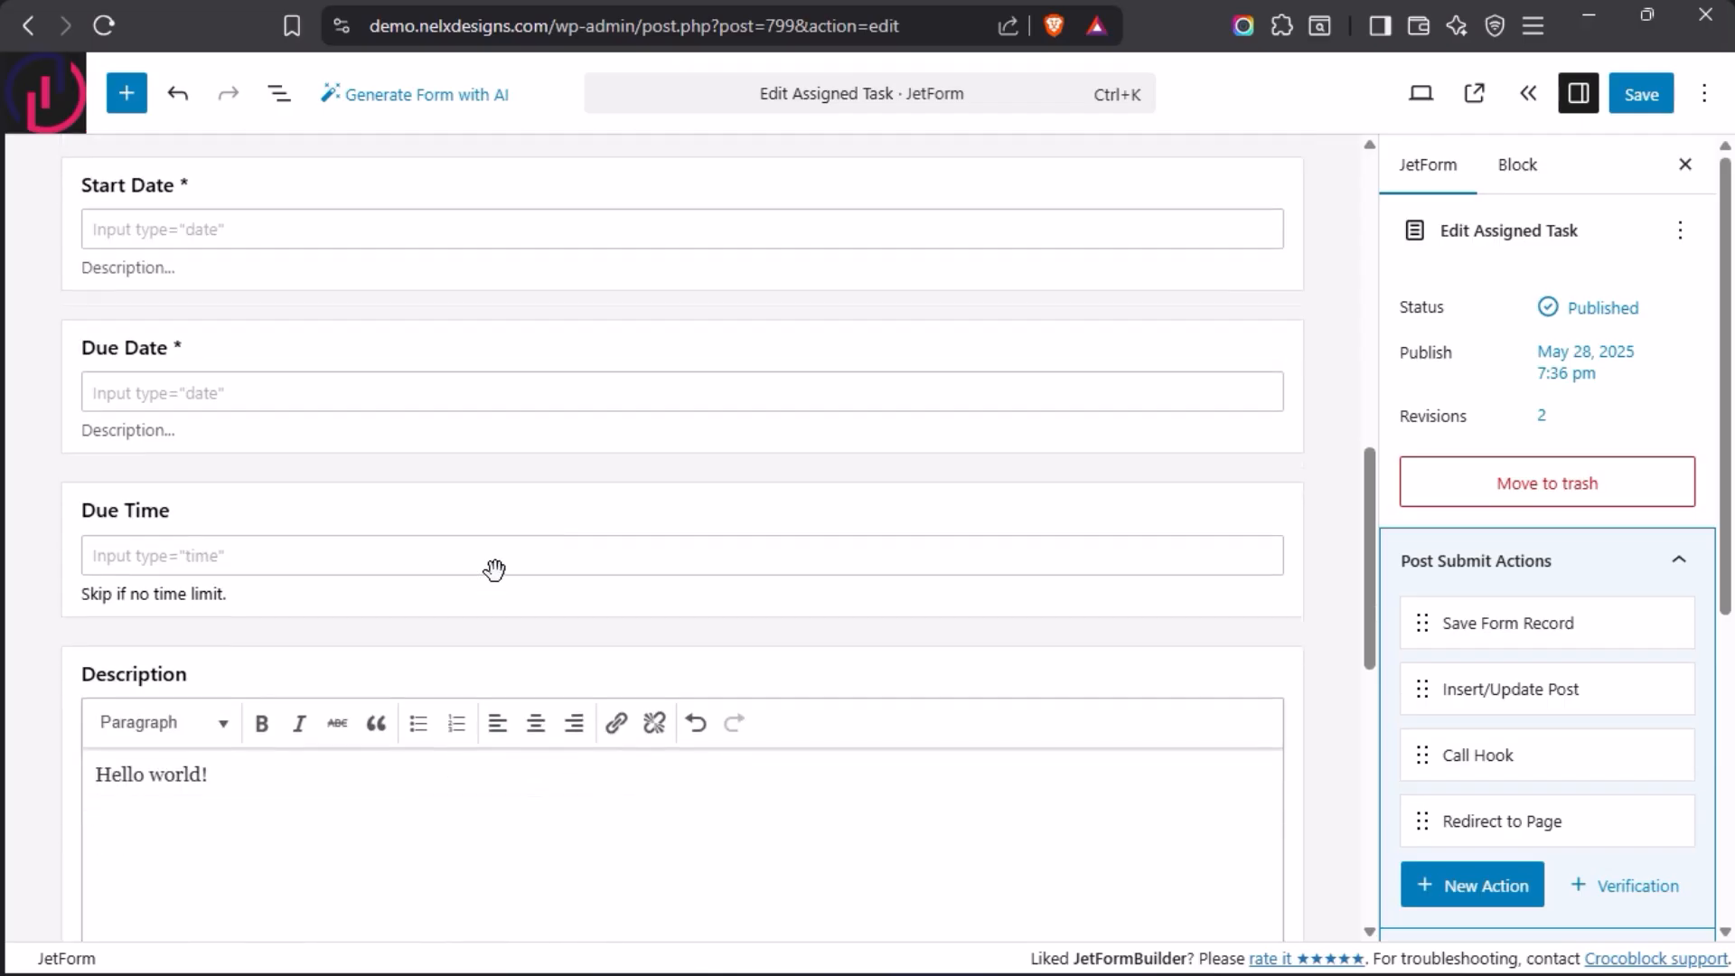
{"action": "scroll", "coordinate": [506, 520], "scroll_direction": "down", "scroll_amount": 3}
{"action": "scroll", "coordinate": [578, 633], "scroll_direction": "down", "scroll_amount": 3}
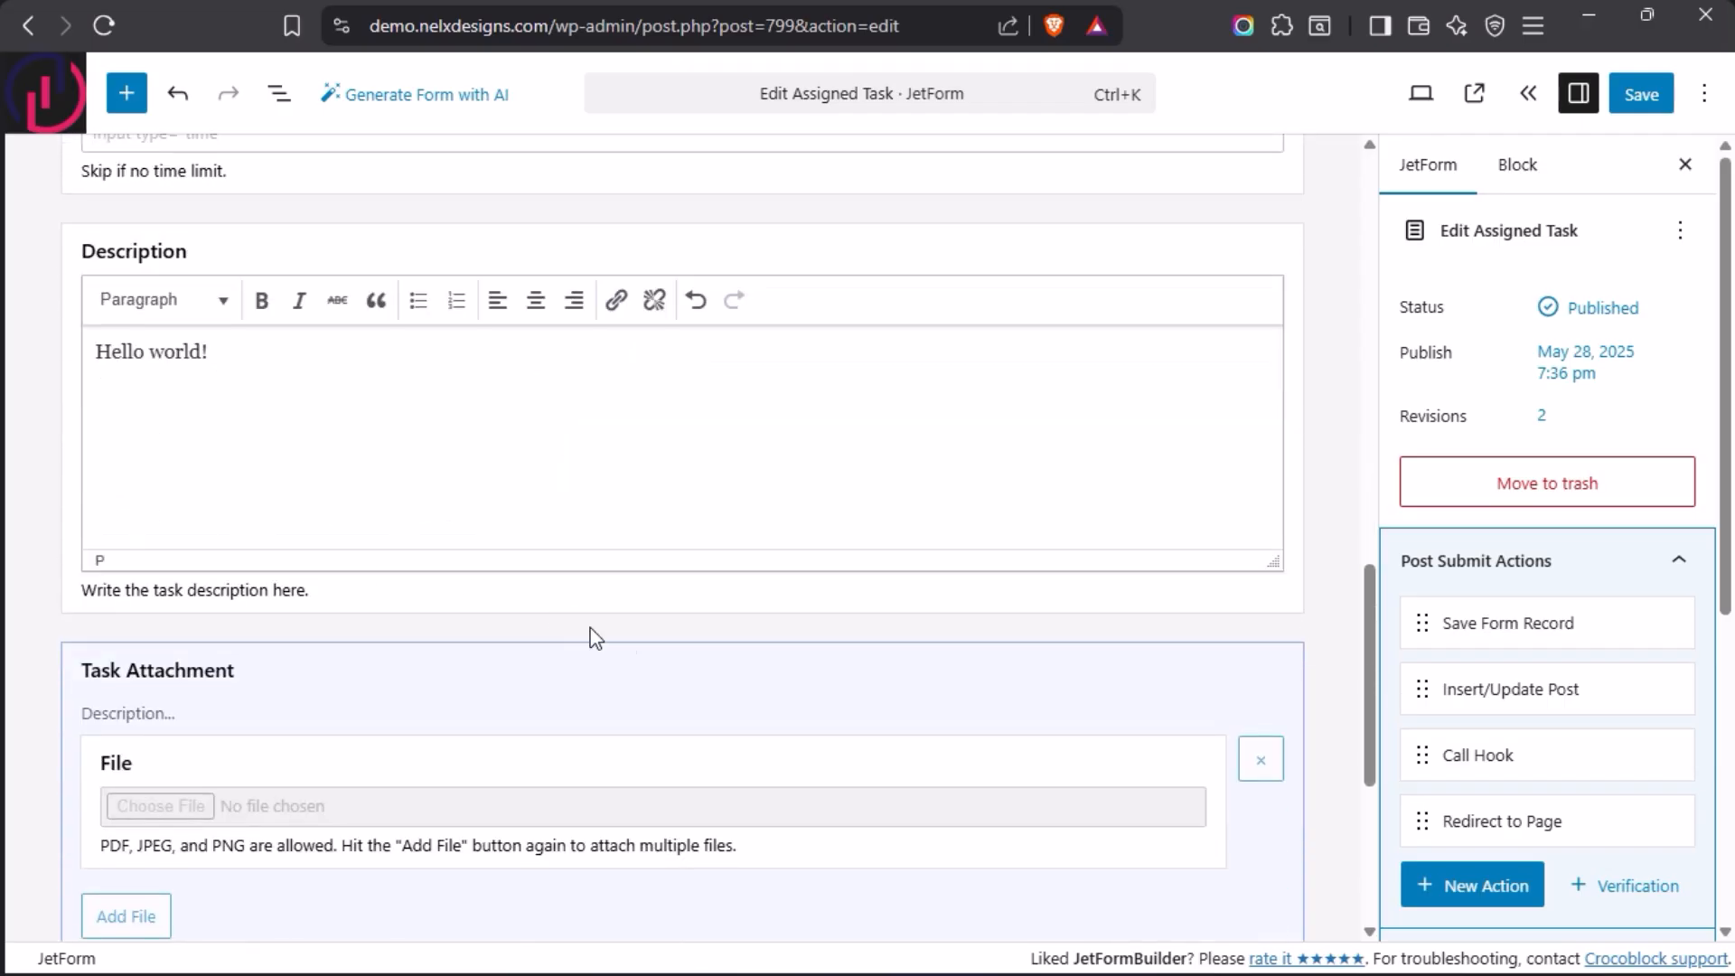
{"action": "scroll", "coordinate": [614, 636], "scroll_direction": "down", "scroll_amount": 3}
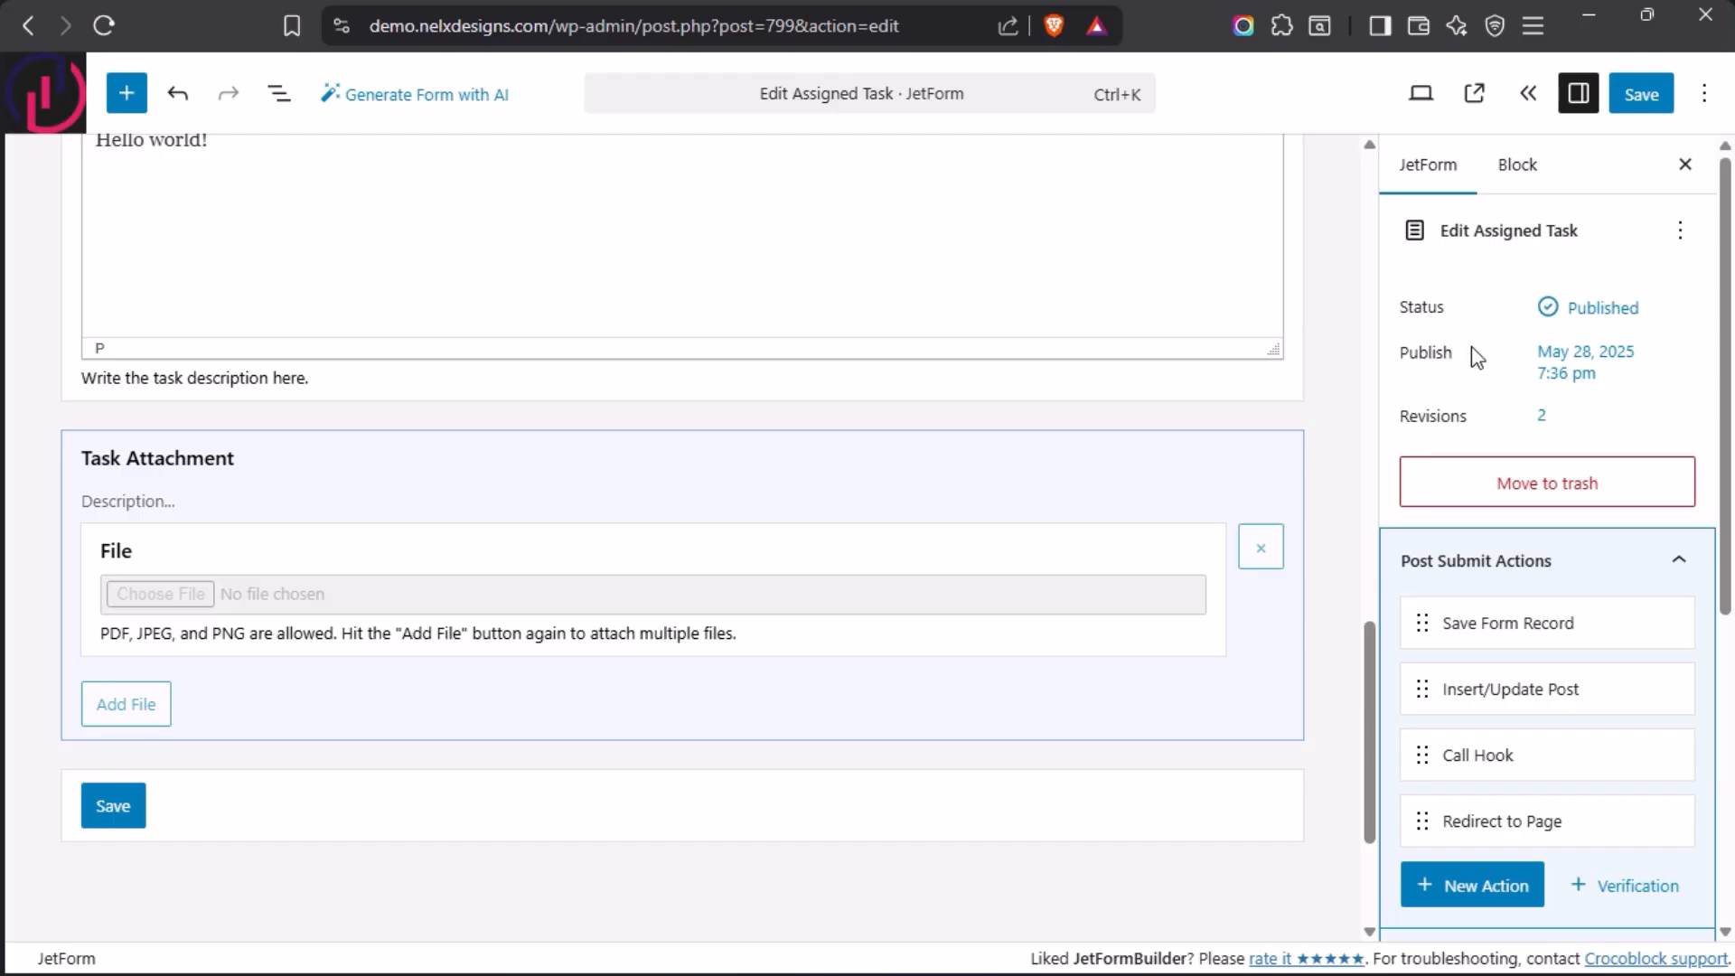
Step: Expand the form's Preset Settings and select Post as the preset source
{"action": "scroll", "coordinate": [1473, 354], "scroll_direction": "down", "scroll_amount": 6}
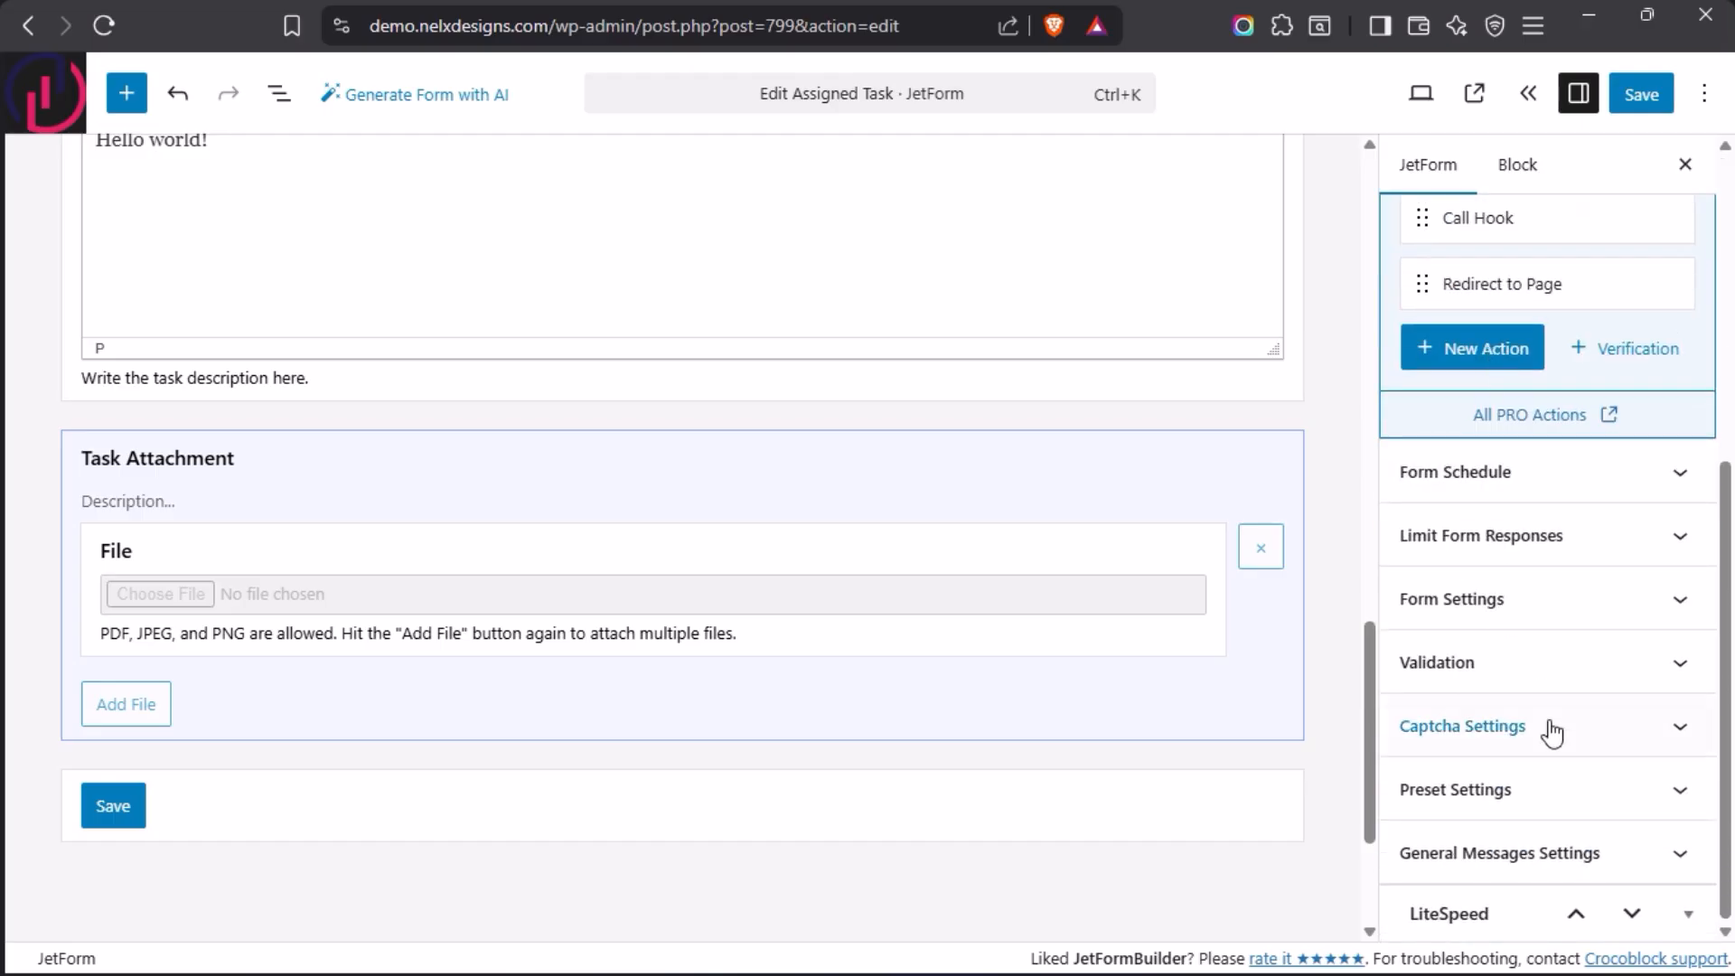
{"action": "left_click", "coordinate": [1681, 800]}
{"action": "scroll", "coordinate": [1576, 677], "scroll_direction": "down", "scroll_amount": 3}
{"action": "scroll", "coordinate": [1580, 664], "scroll_direction": "up", "scroll_amount": 2}
{"action": "scroll", "coordinate": [1574, 665], "scroll_direction": "up", "scroll_amount": 2}
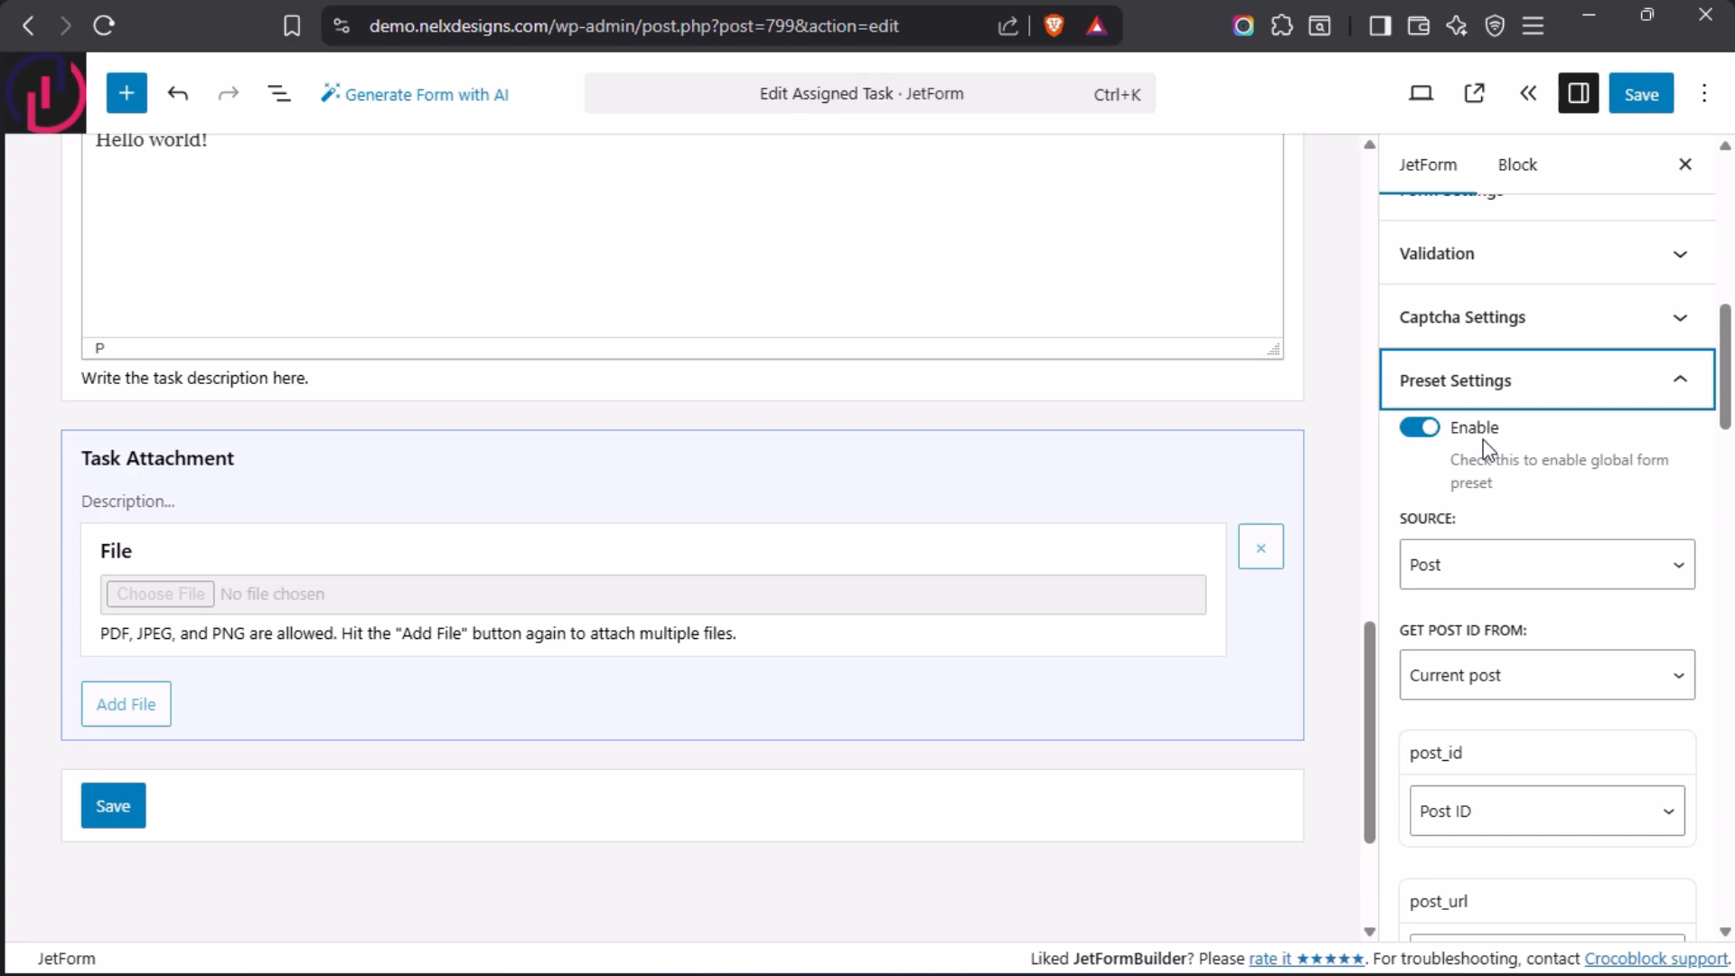
{"action": "left_click", "coordinate": [1550, 574]}
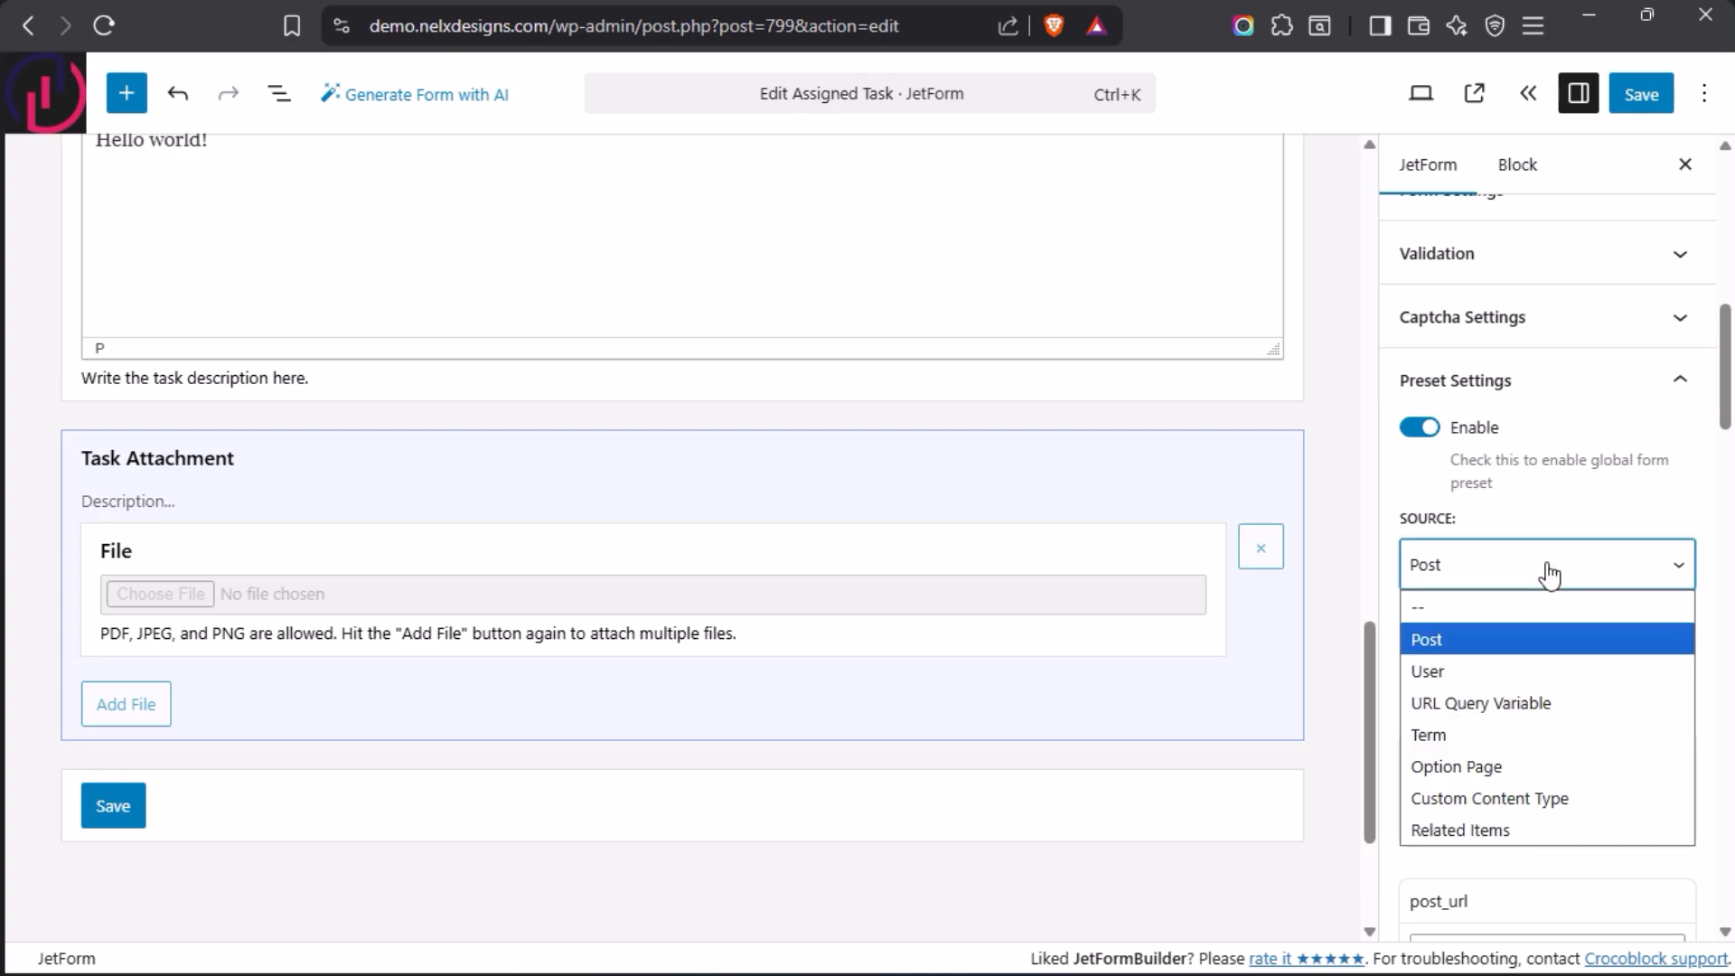
{"action": "left_click", "coordinate": [1482, 647]}
{"action": "scroll", "coordinate": [1561, 633], "scroll_direction": "down", "scroll_amount": 2}
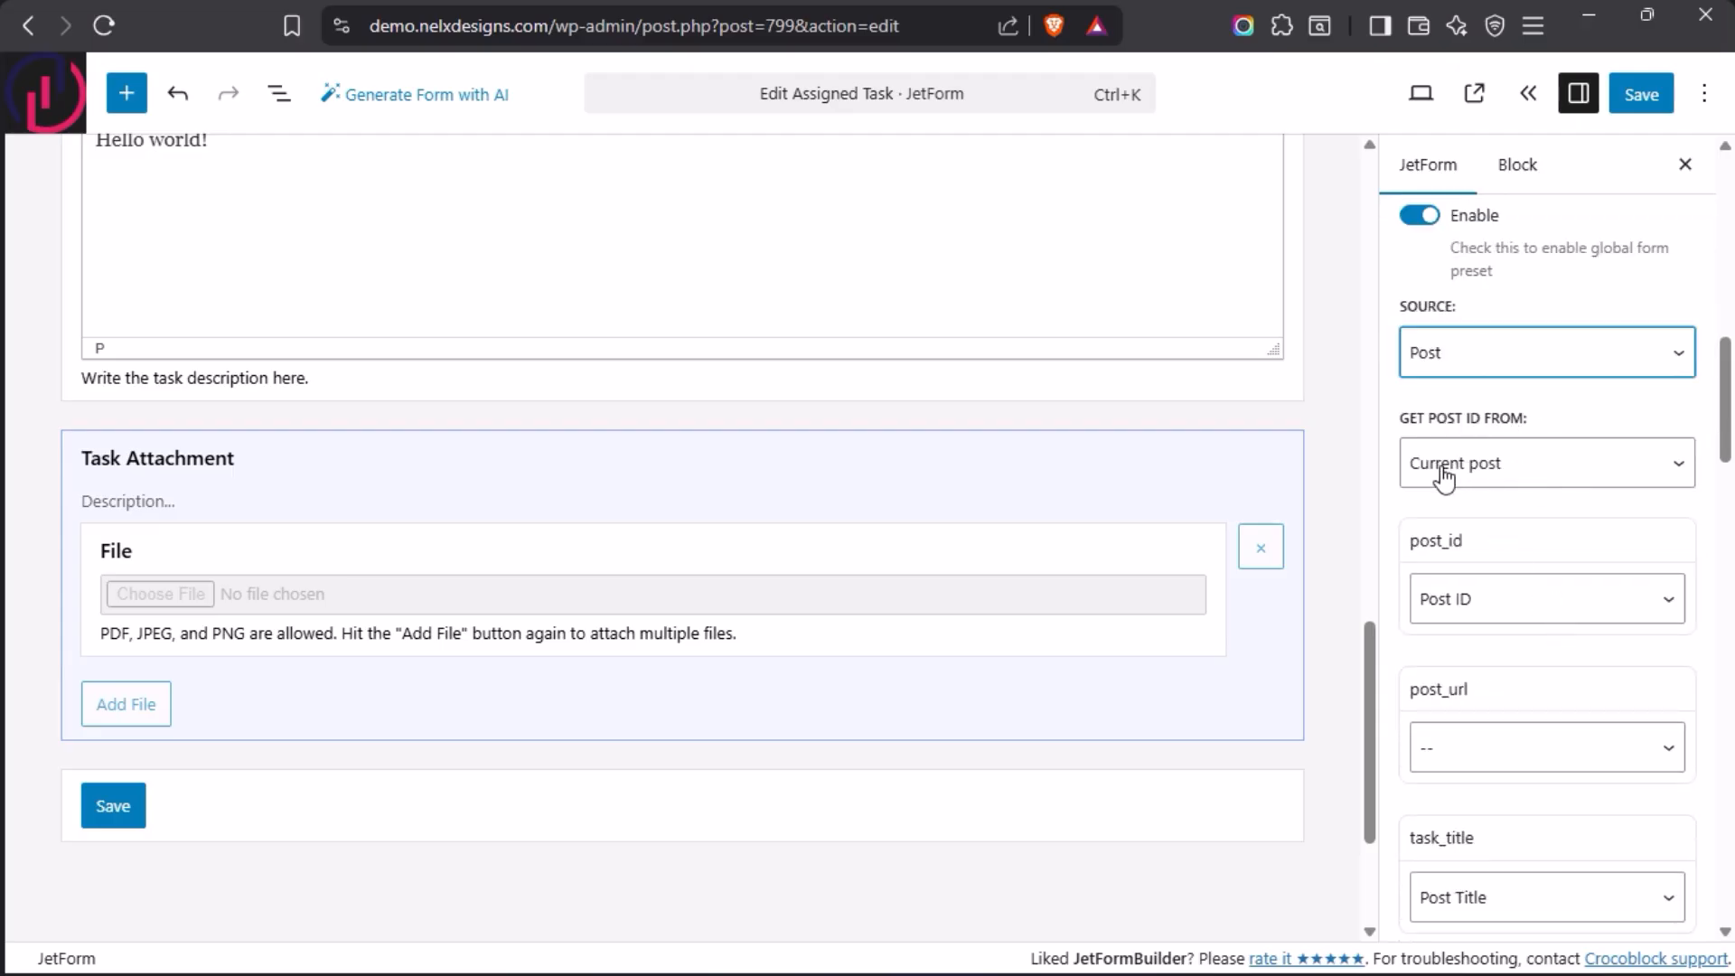
Step: Compare the form's hidden, title and status fields with their mappings in the preset settings
{"action": "scroll", "coordinate": [669, 457], "scroll_direction": "up", "scroll_amount": 10}
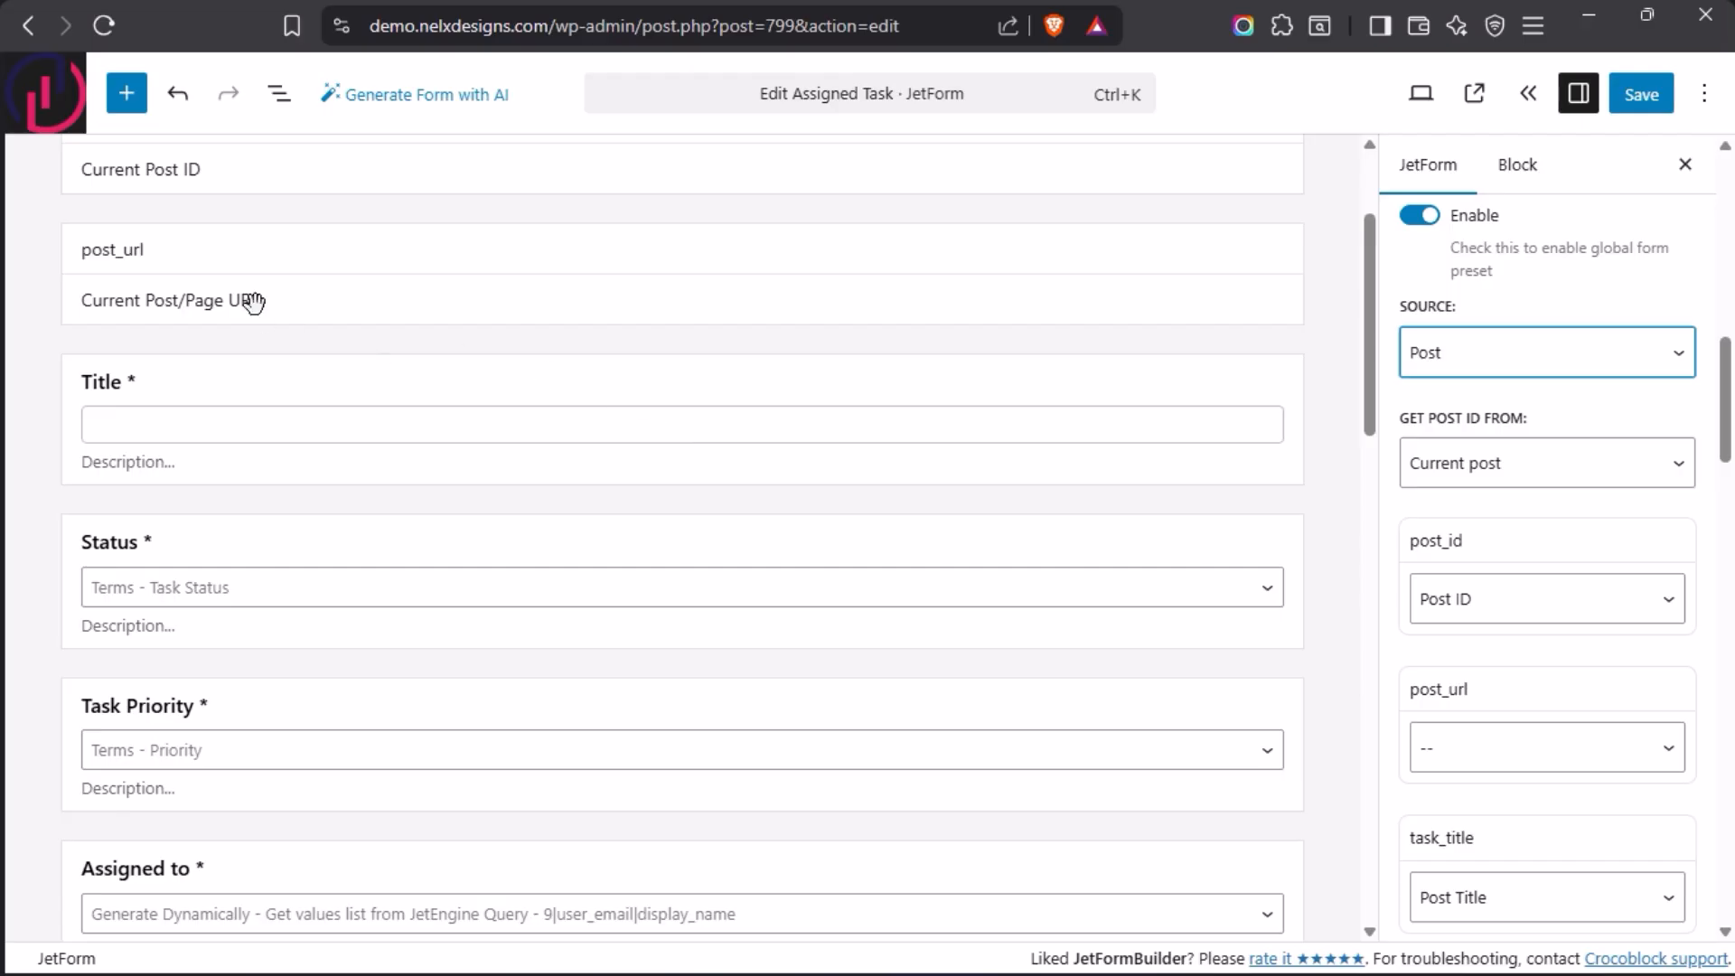
{"action": "scroll", "coordinate": [253, 301], "scroll_direction": "up", "scroll_amount": 3}
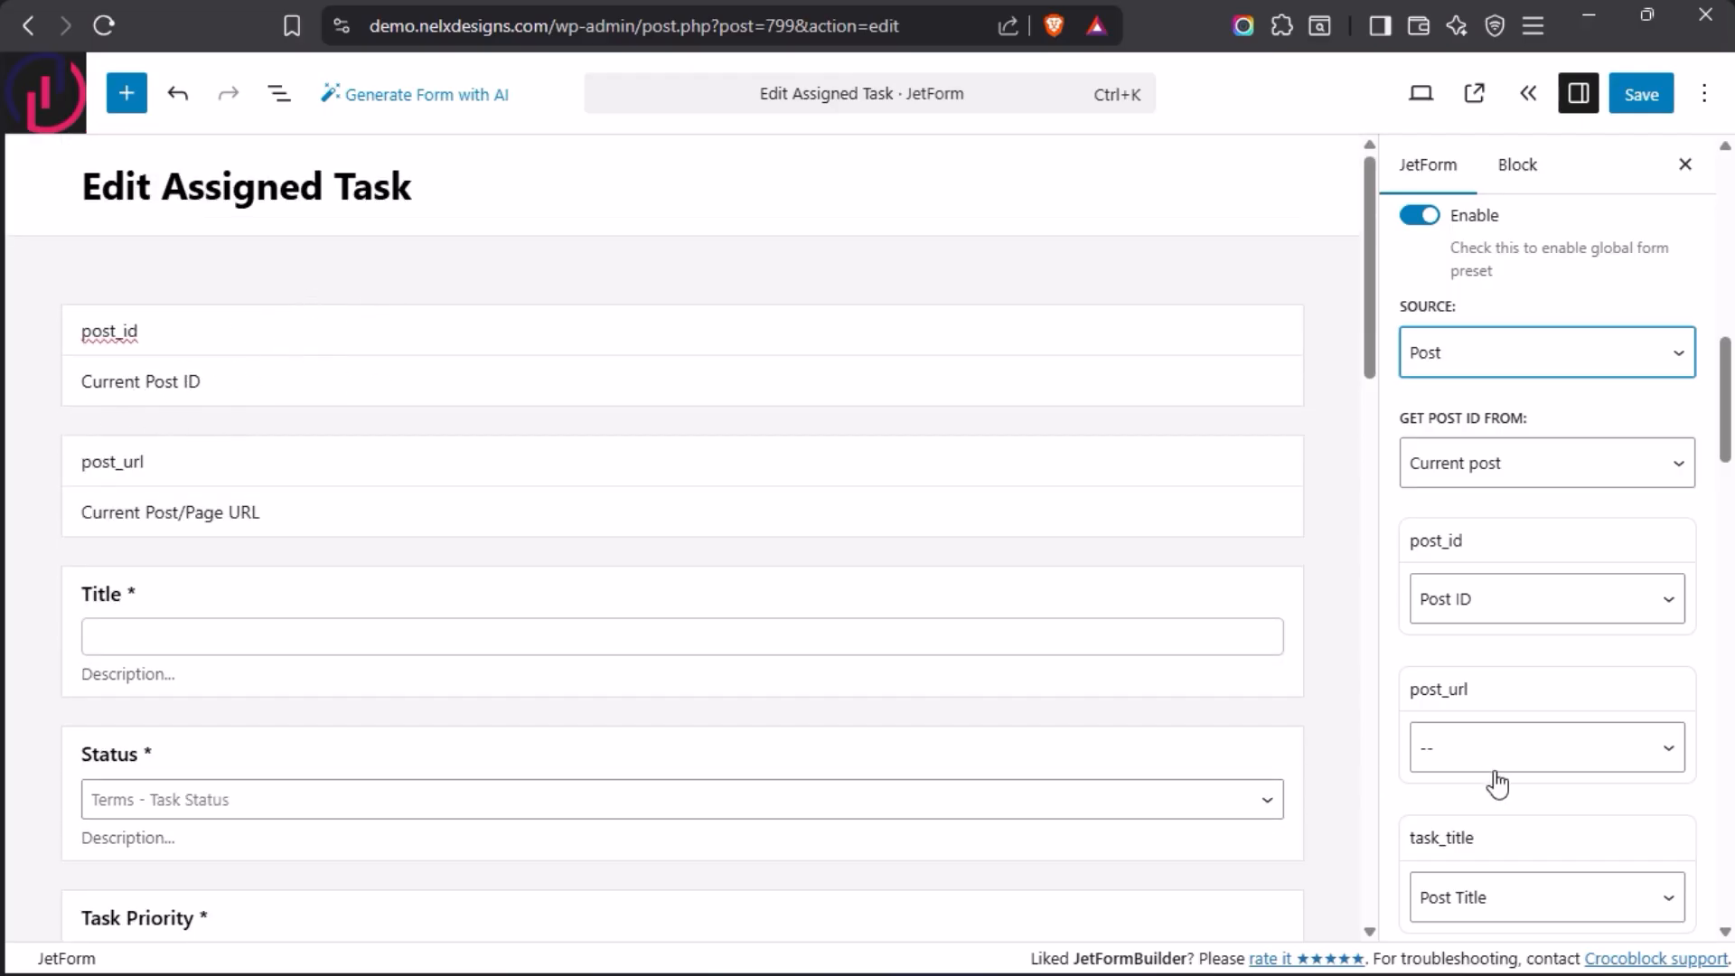
{"action": "scroll", "coordinate": [1528, 669], "scroll_direction": "down", "scroll_amount": 2}
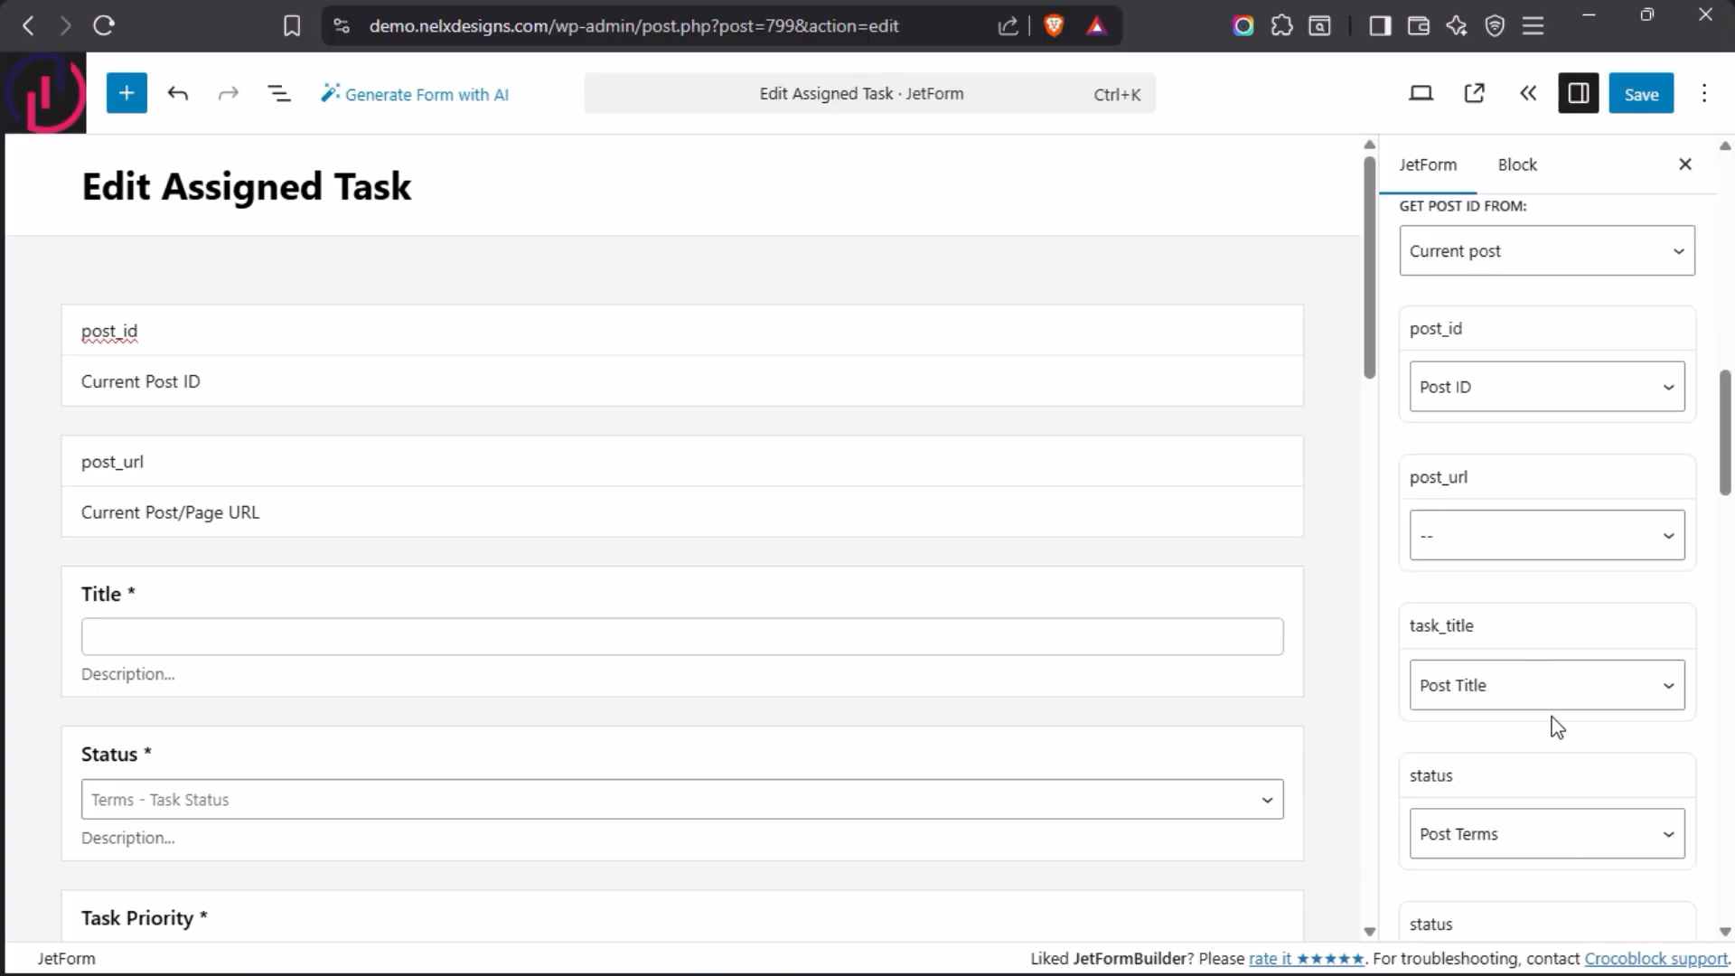
{"action": "scroll", "coordinate": [1522, 673], "scroll_direction": "down", "scroll_amount": 1}
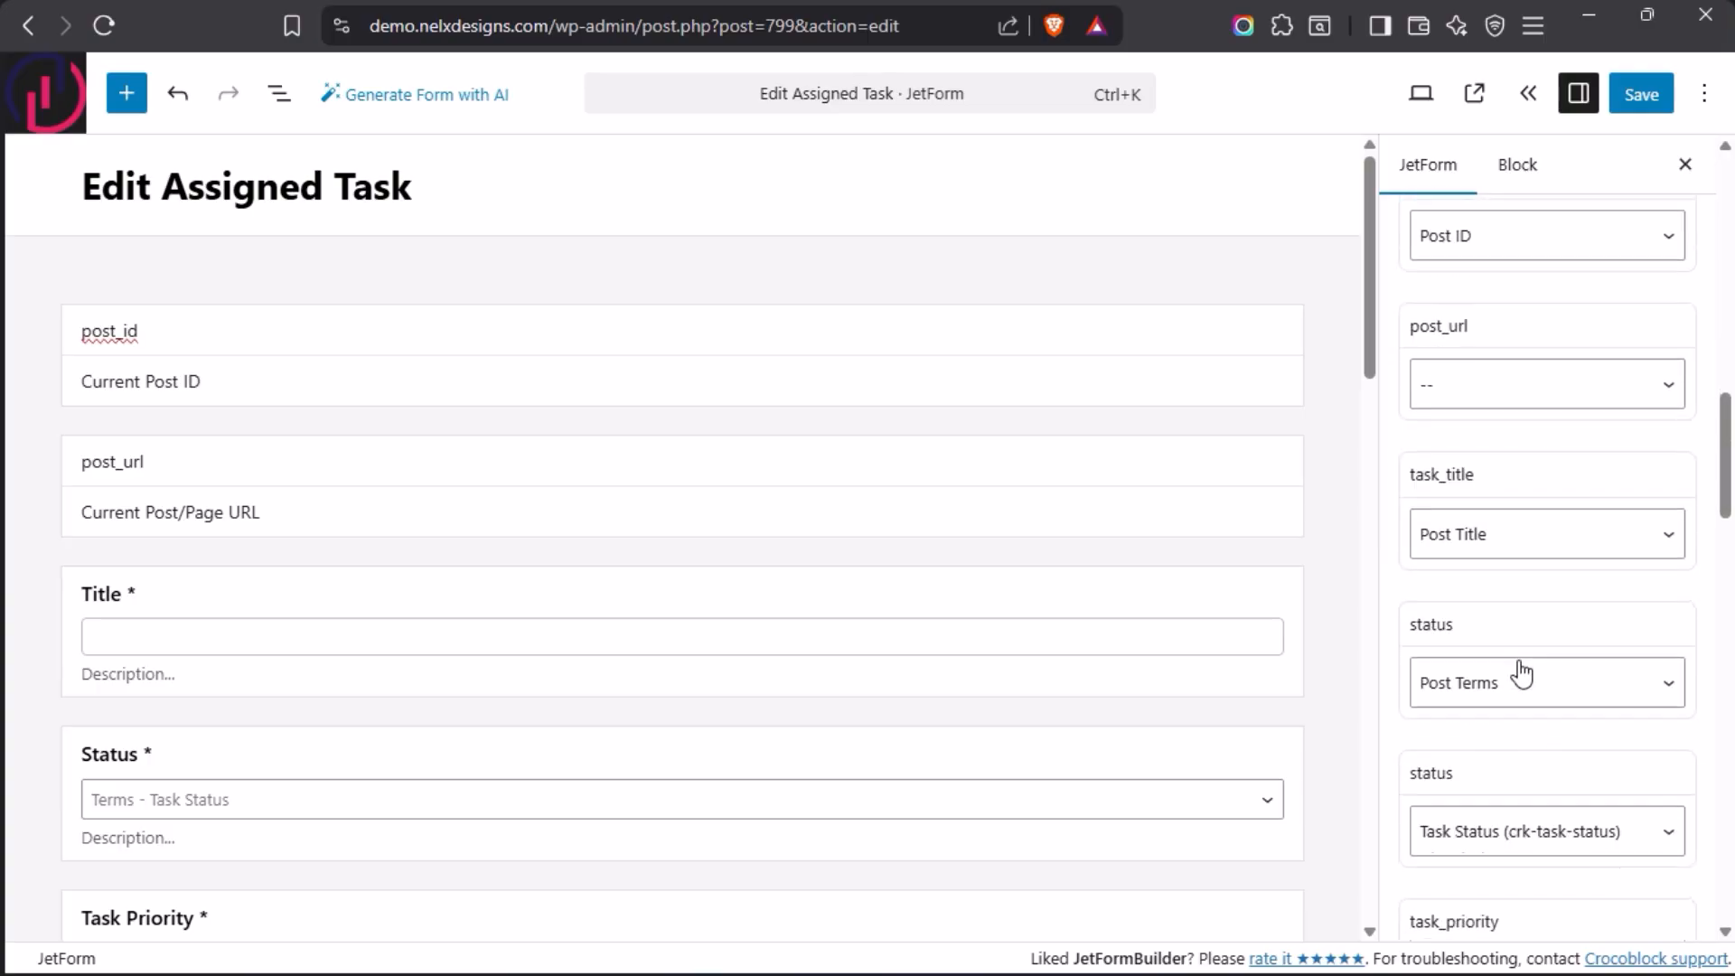
{"action": "scroll", "coordinate": [1522, 674], "scroll_direction": "down", "scroll_amount": 1}
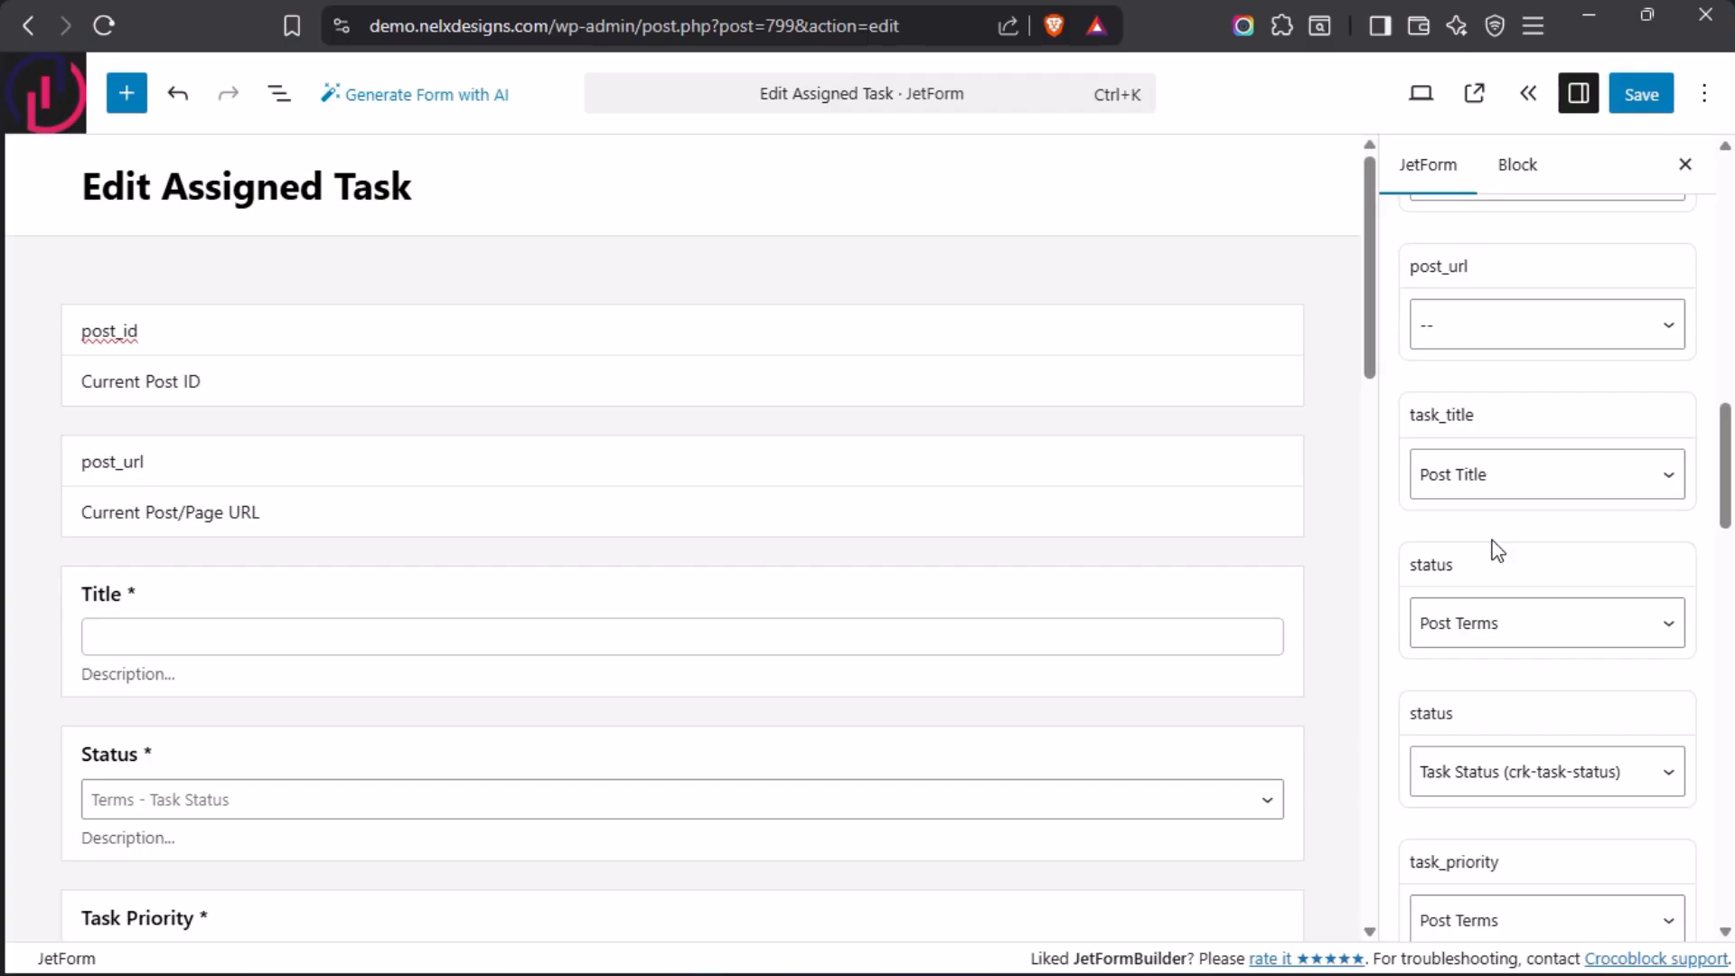
Step: Check the meta field names on the Add New Task page, and return to the Edit Assigned Task form
{"action": "mouse_move", "coordinate": [2, 597]}
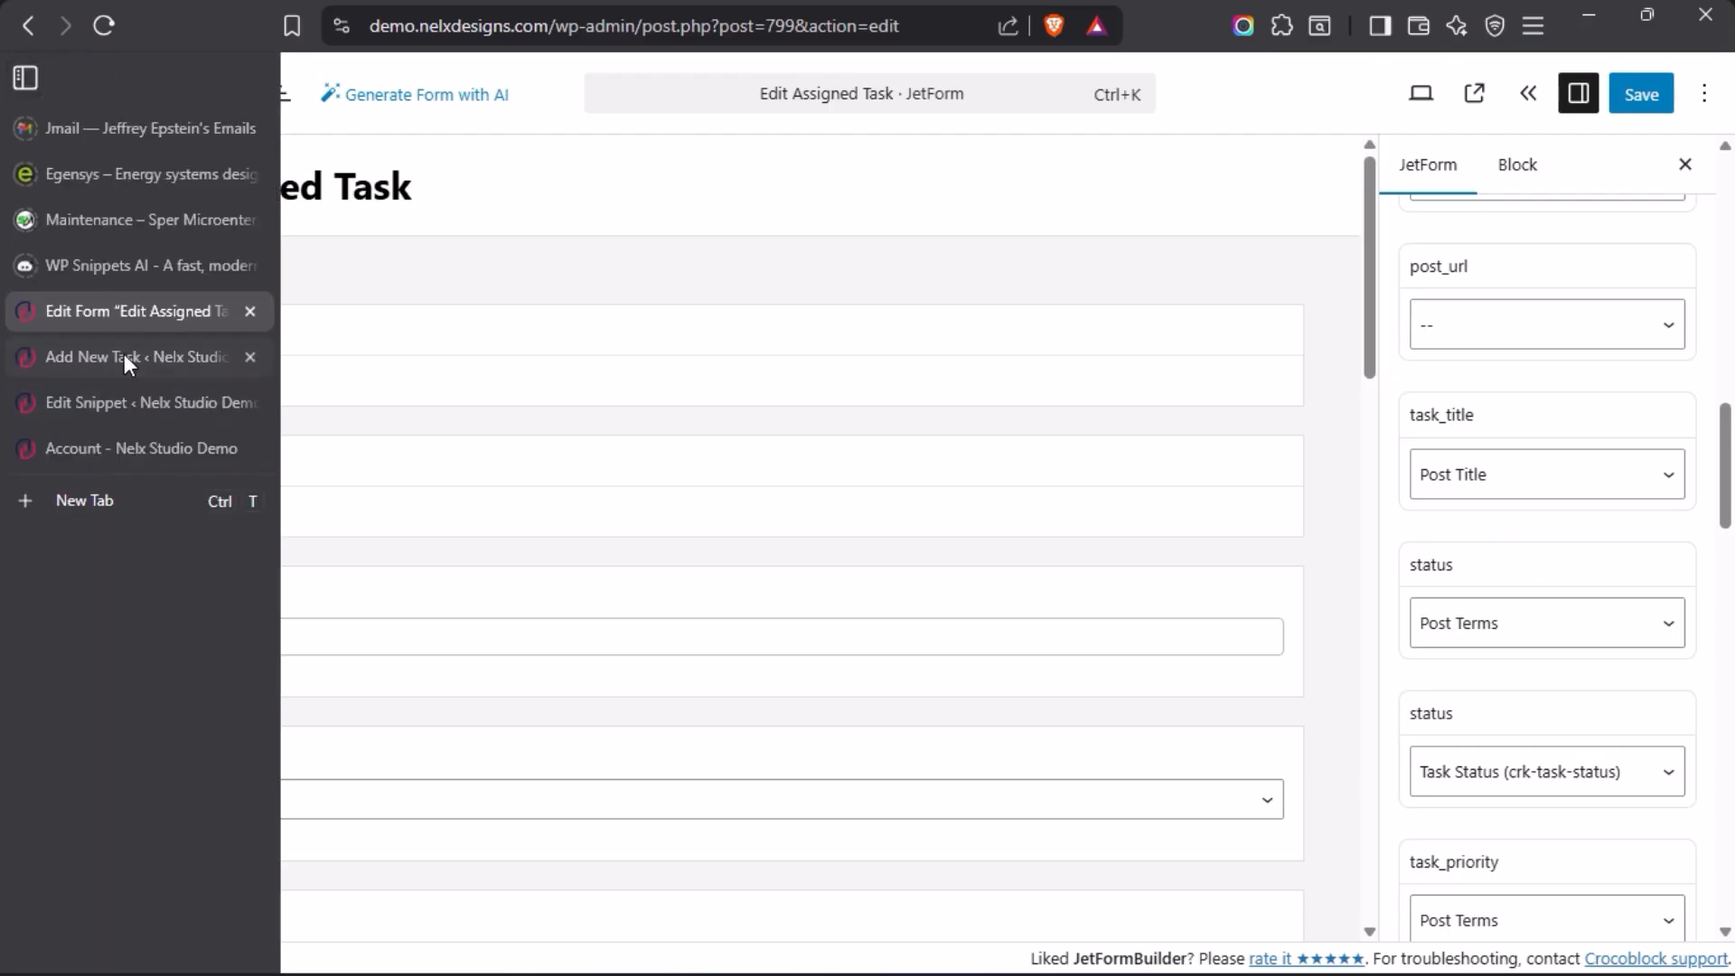
{"action": "left_click", "coordinate": [116, 355]}
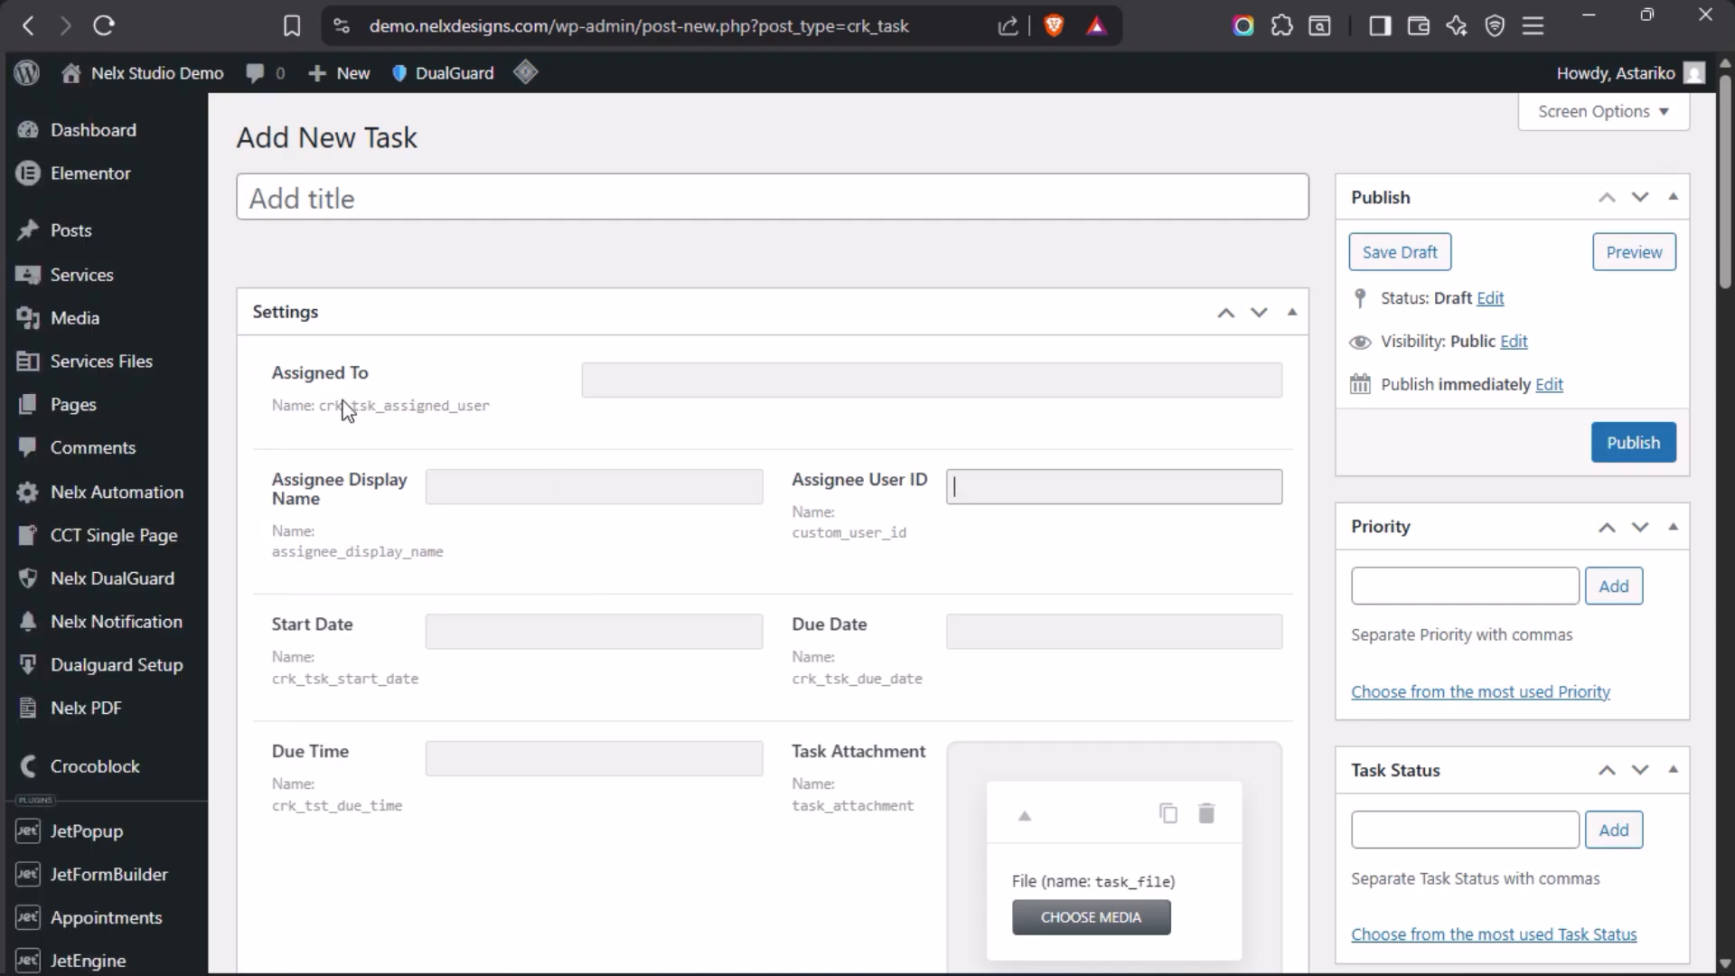
{"action": "mouse_move", "coordinate": [8, 373]}
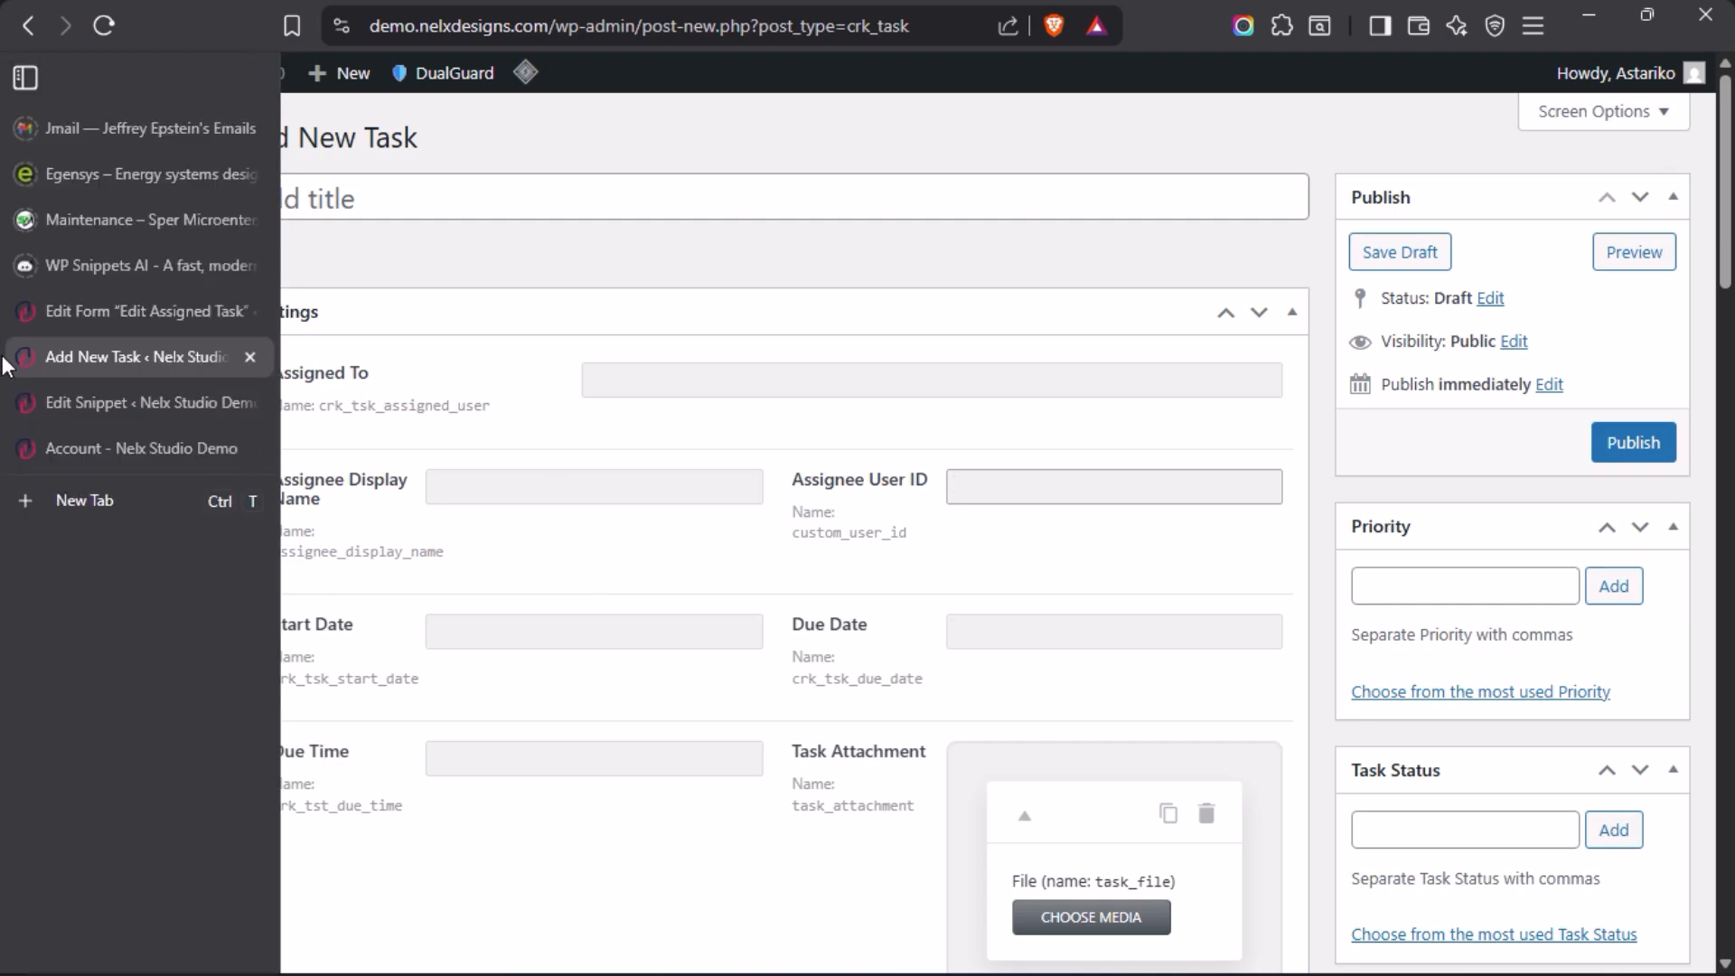
{"action": "left_click", "coordinate": [109, 316]}
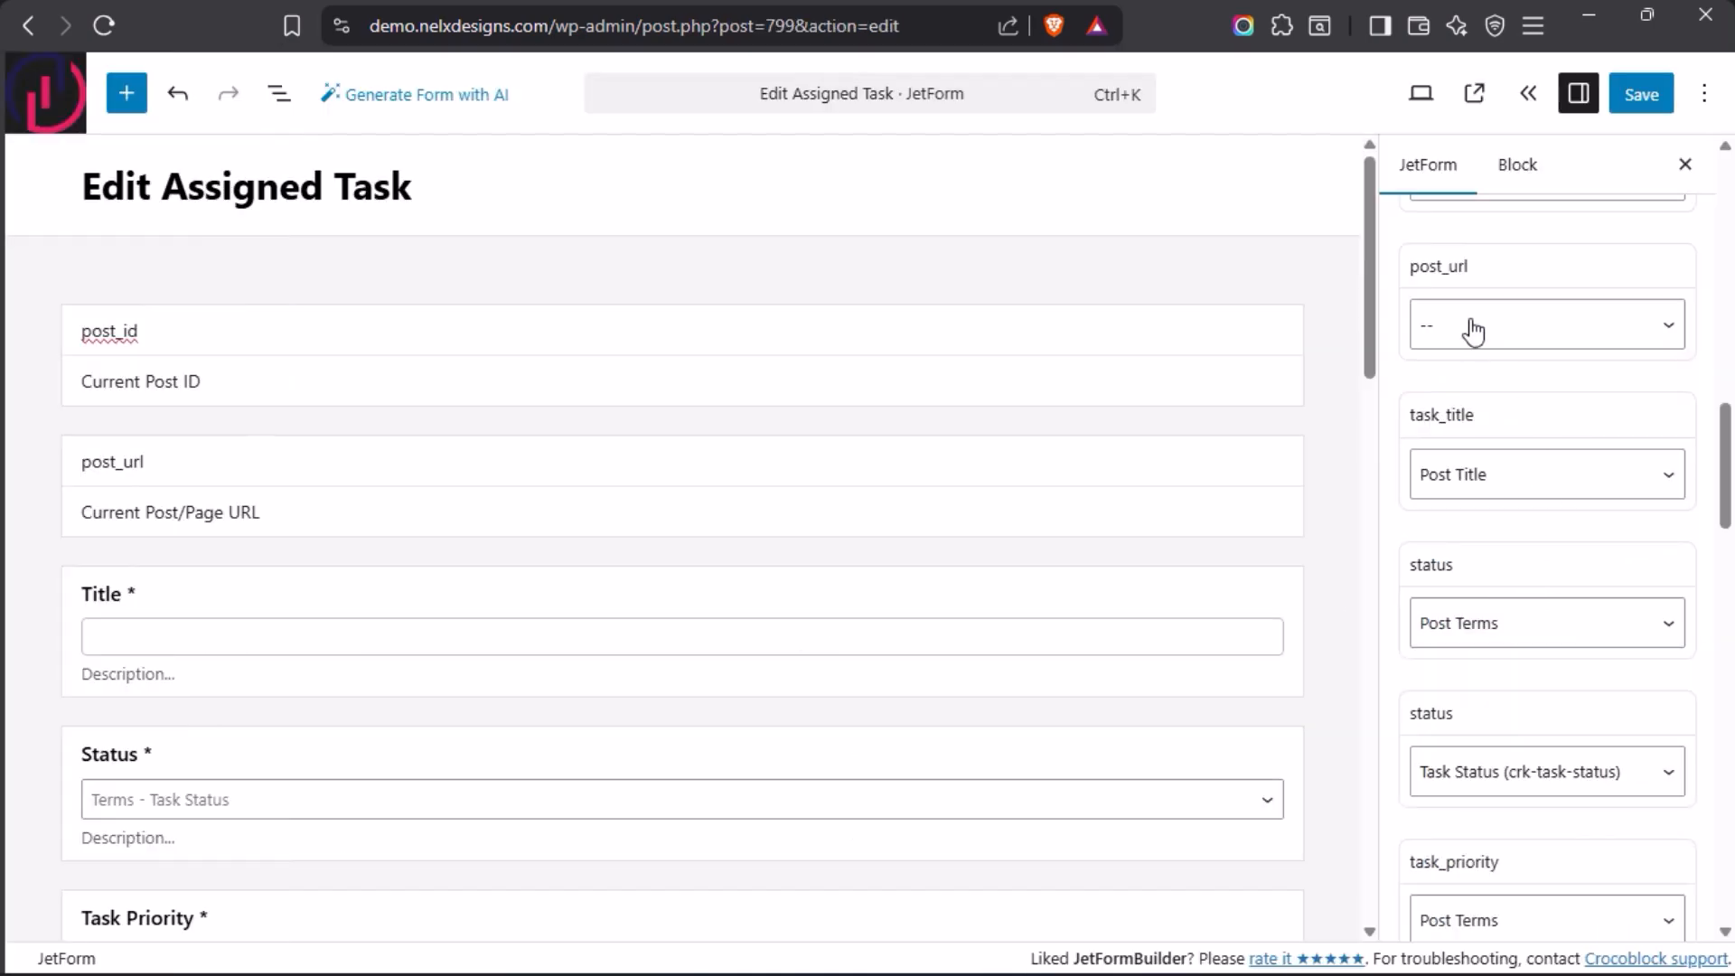
Step: Review the remaining preset mappings from status and task_priority through task_attachment, task_file and the Restrict access option
{"action": "scroll", "coordinate": [1501, 687], "scroll_direction": "down", "scroll_amount": 2}
{"action": "scroll", "coordinate": [1487, 578], "scroll_direction": "up", "scroll_amount": 5}
{"action": "scroll", "coordinate": [1495, 729], "scroll_direction": "down", "scroll_amount": 7}
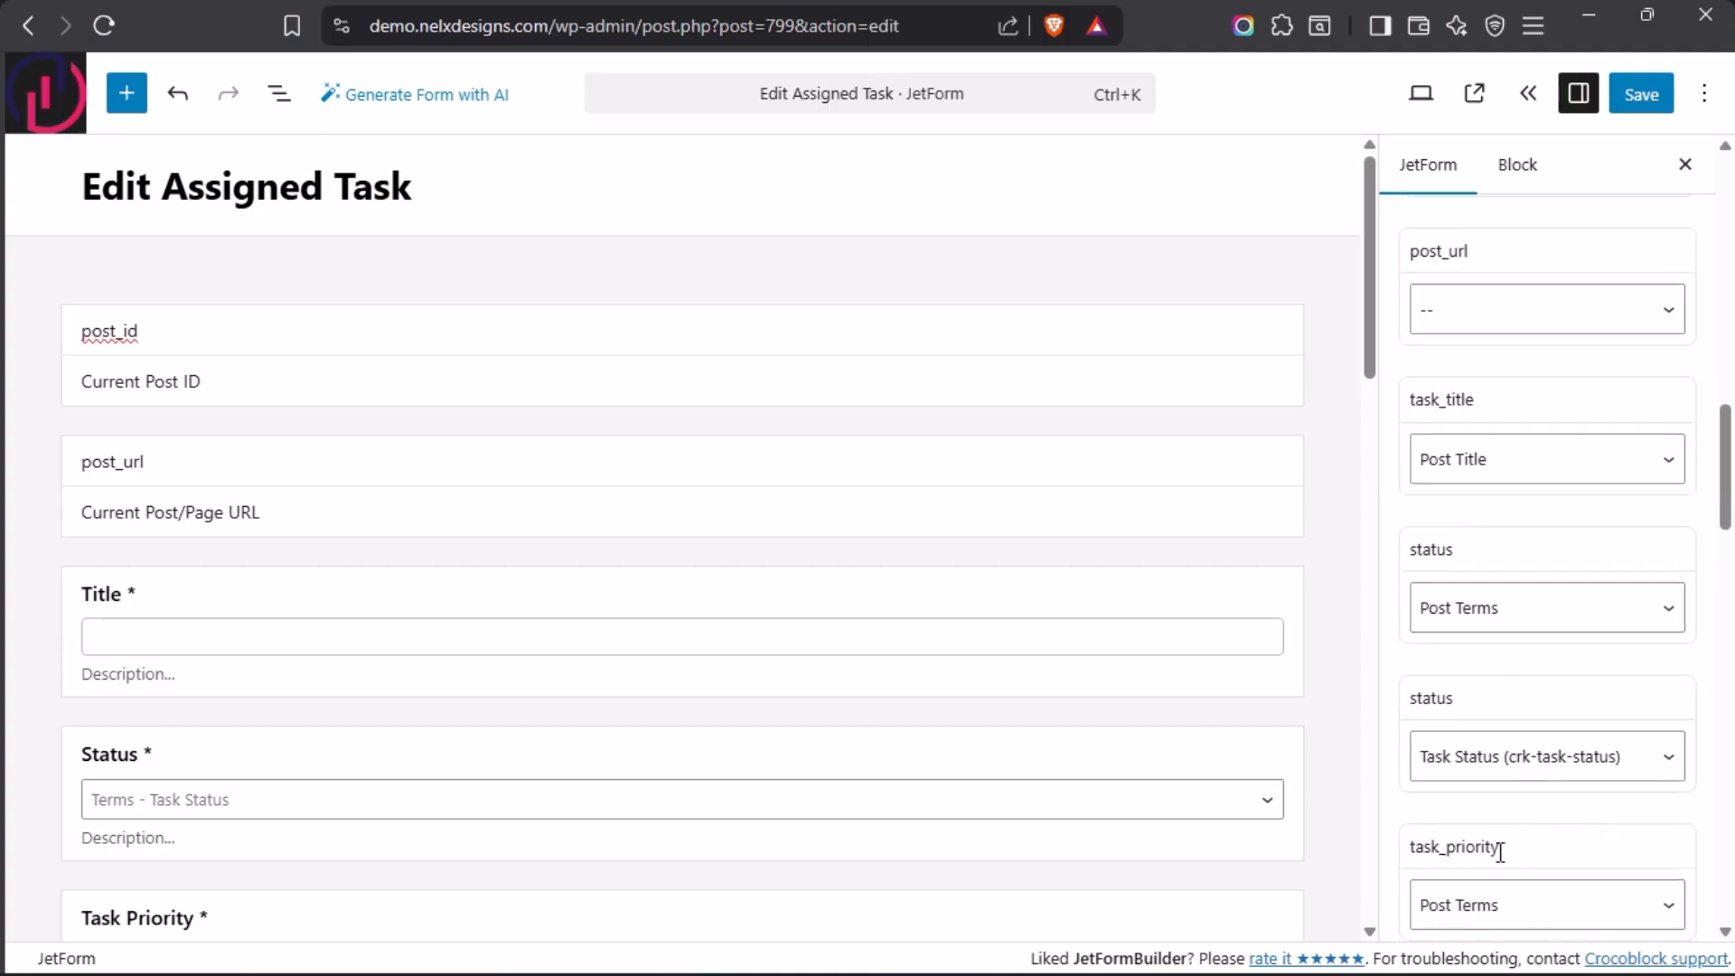
{"action": "scroll", "coordinate": [1507, 888], "scroll_direction": "down", "scroll_amount": 5}
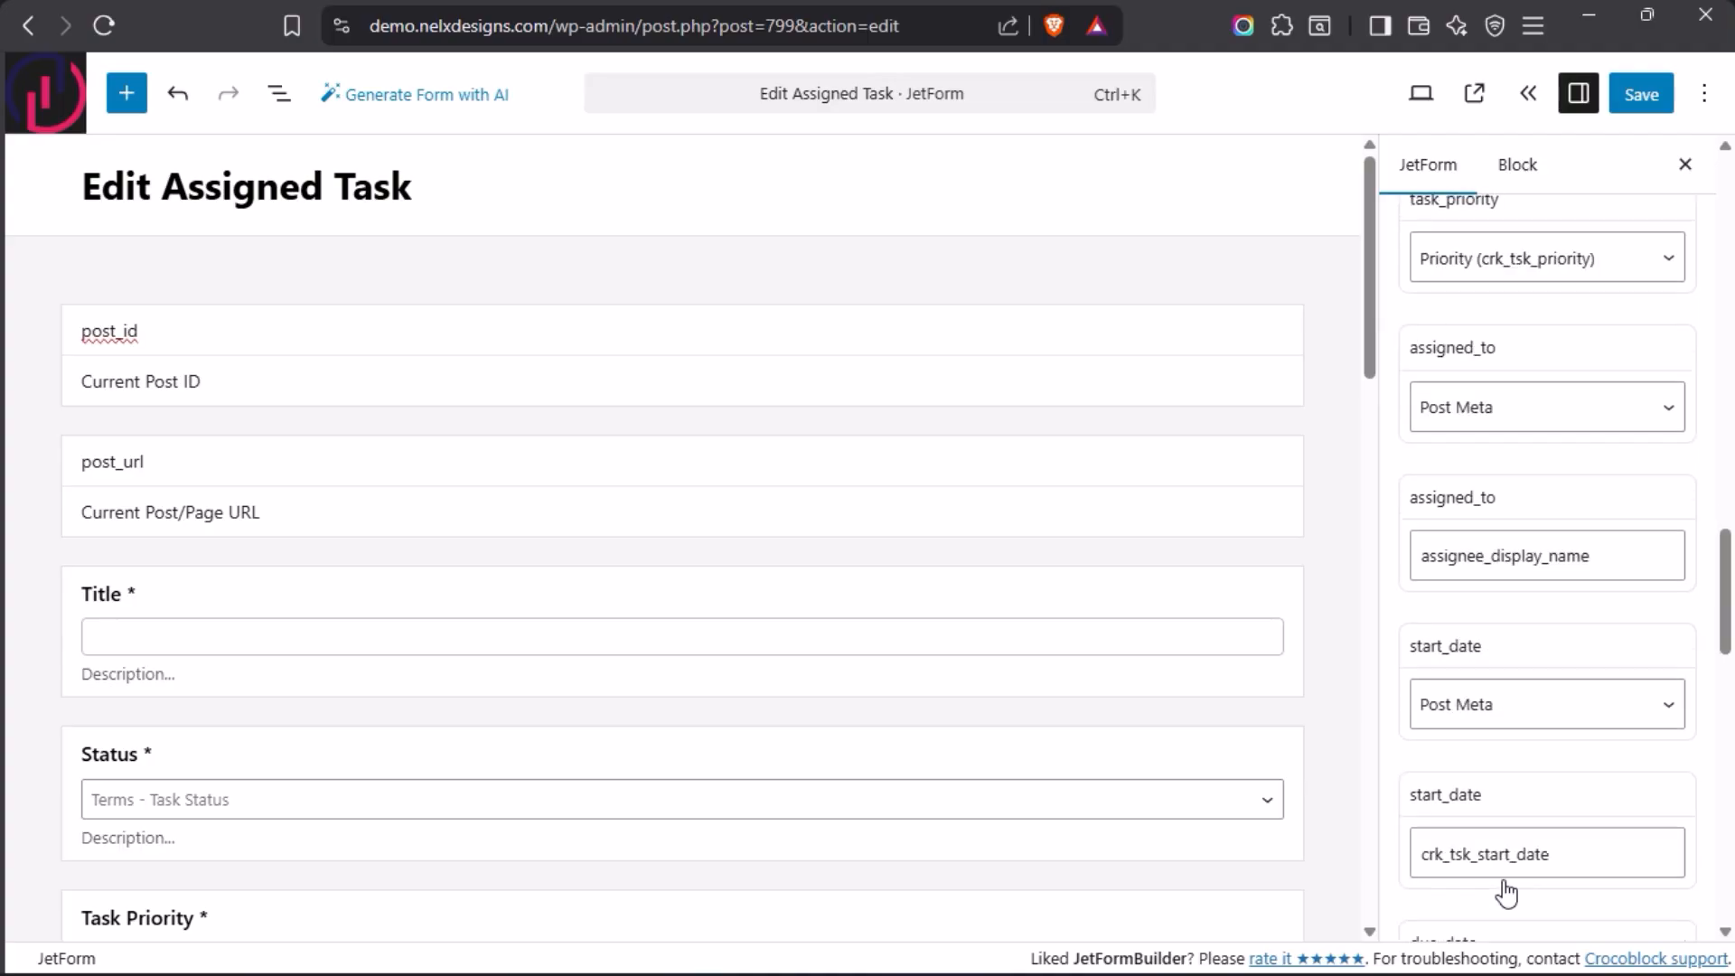
{"action": "scroll", "coordinate": [1507, 889], "scroll_direction": "down", "scroll_amount": 5}
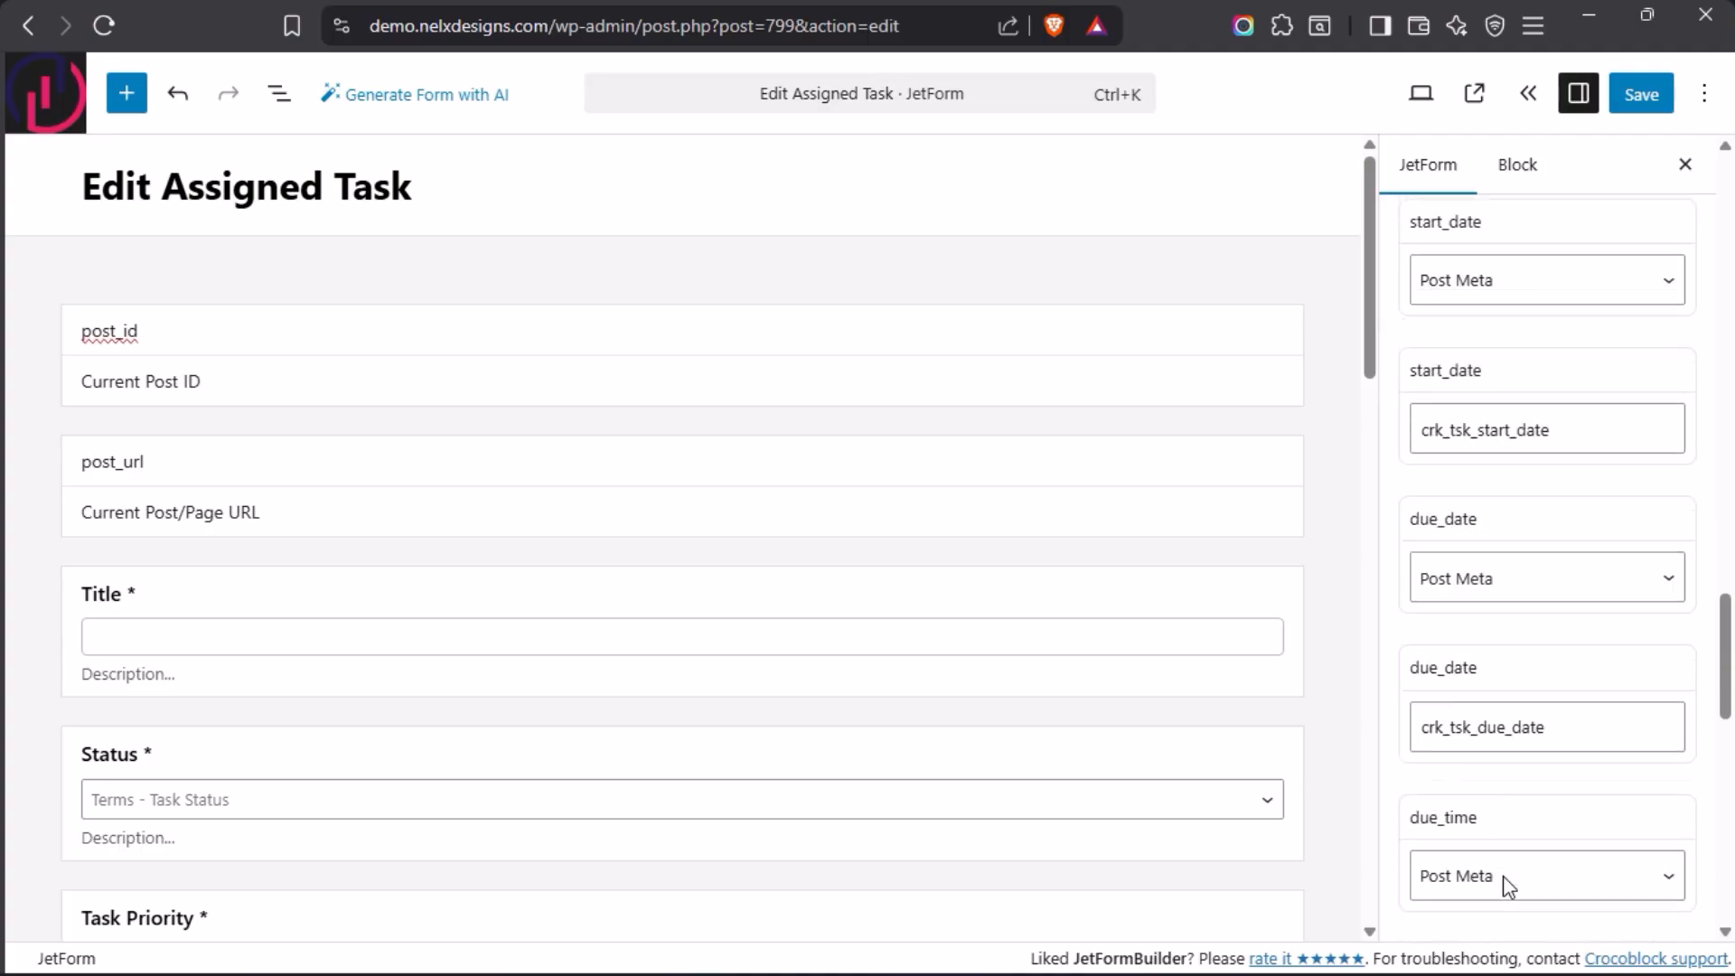
{"action": "scroll", "coordinate": [1503, 789], "scroll_direction": "down", "scroll_amount": 10}
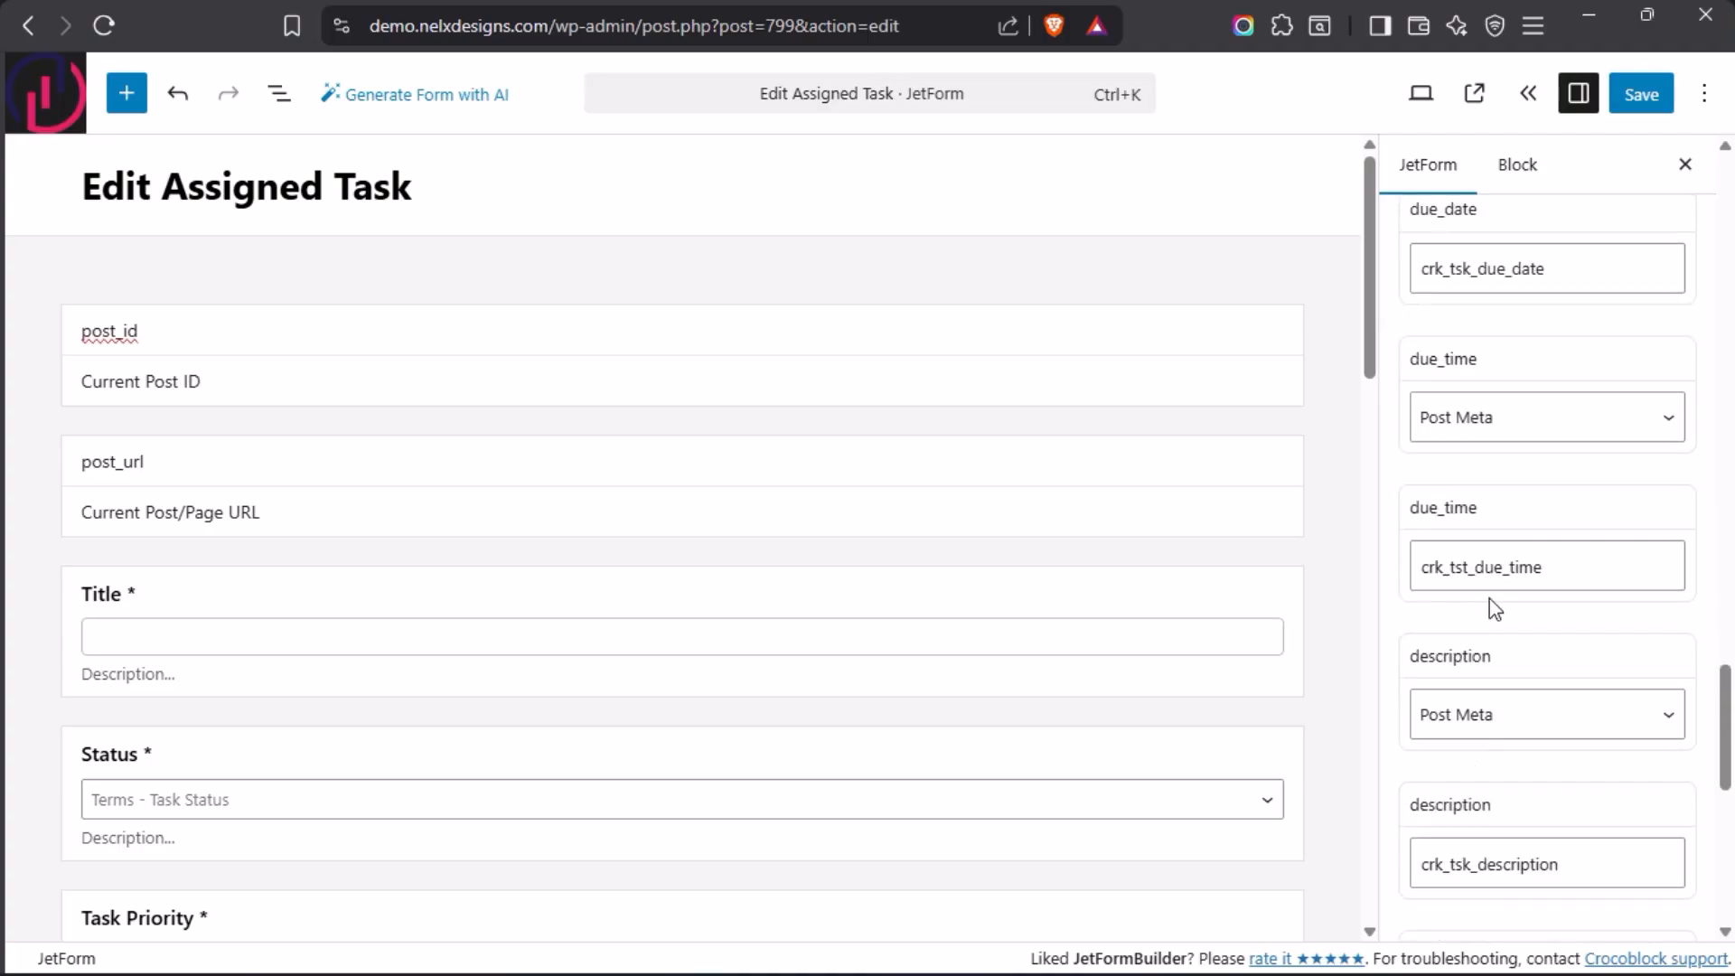
{"action": "scroll", "coordinate": [1525, 701], "scroll_direction": "down", "scroll_amount": 2}
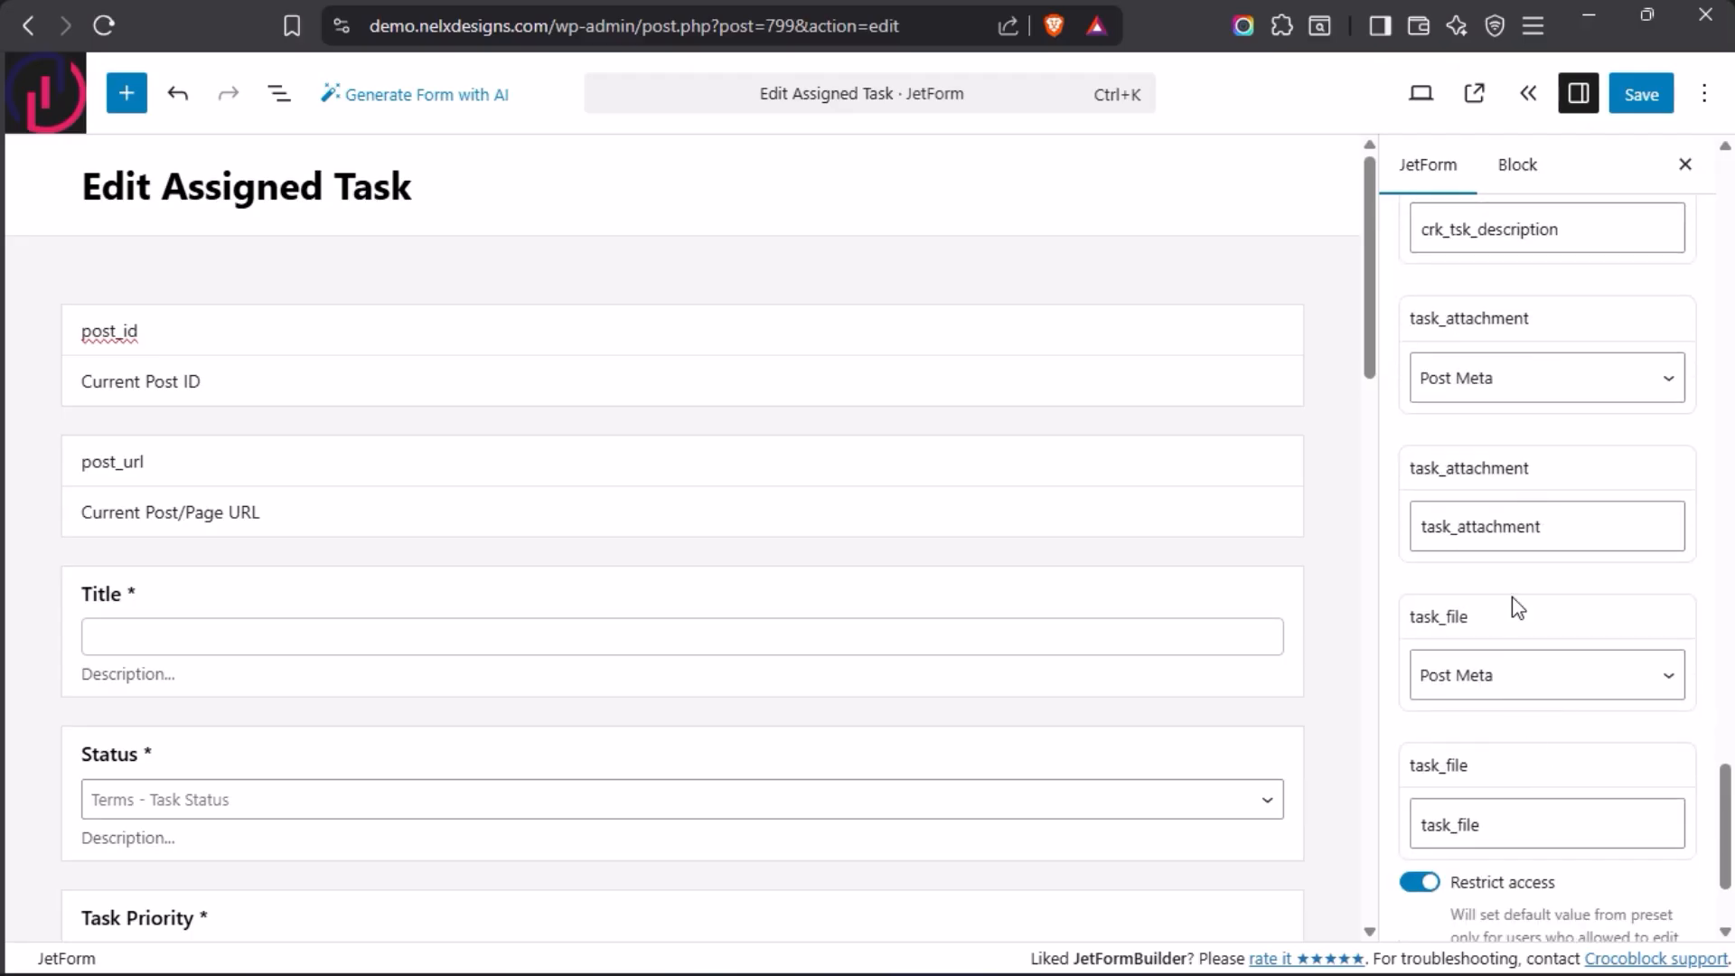
Step: Switch to the account's Tasks page and open the details of the staff task "Check Staff Last Seen for a Possible Bug"
{"action": "mouse_move", "coordinate": [7, 470]}
{"action": "left_click", "coordinate": [91, 447]}
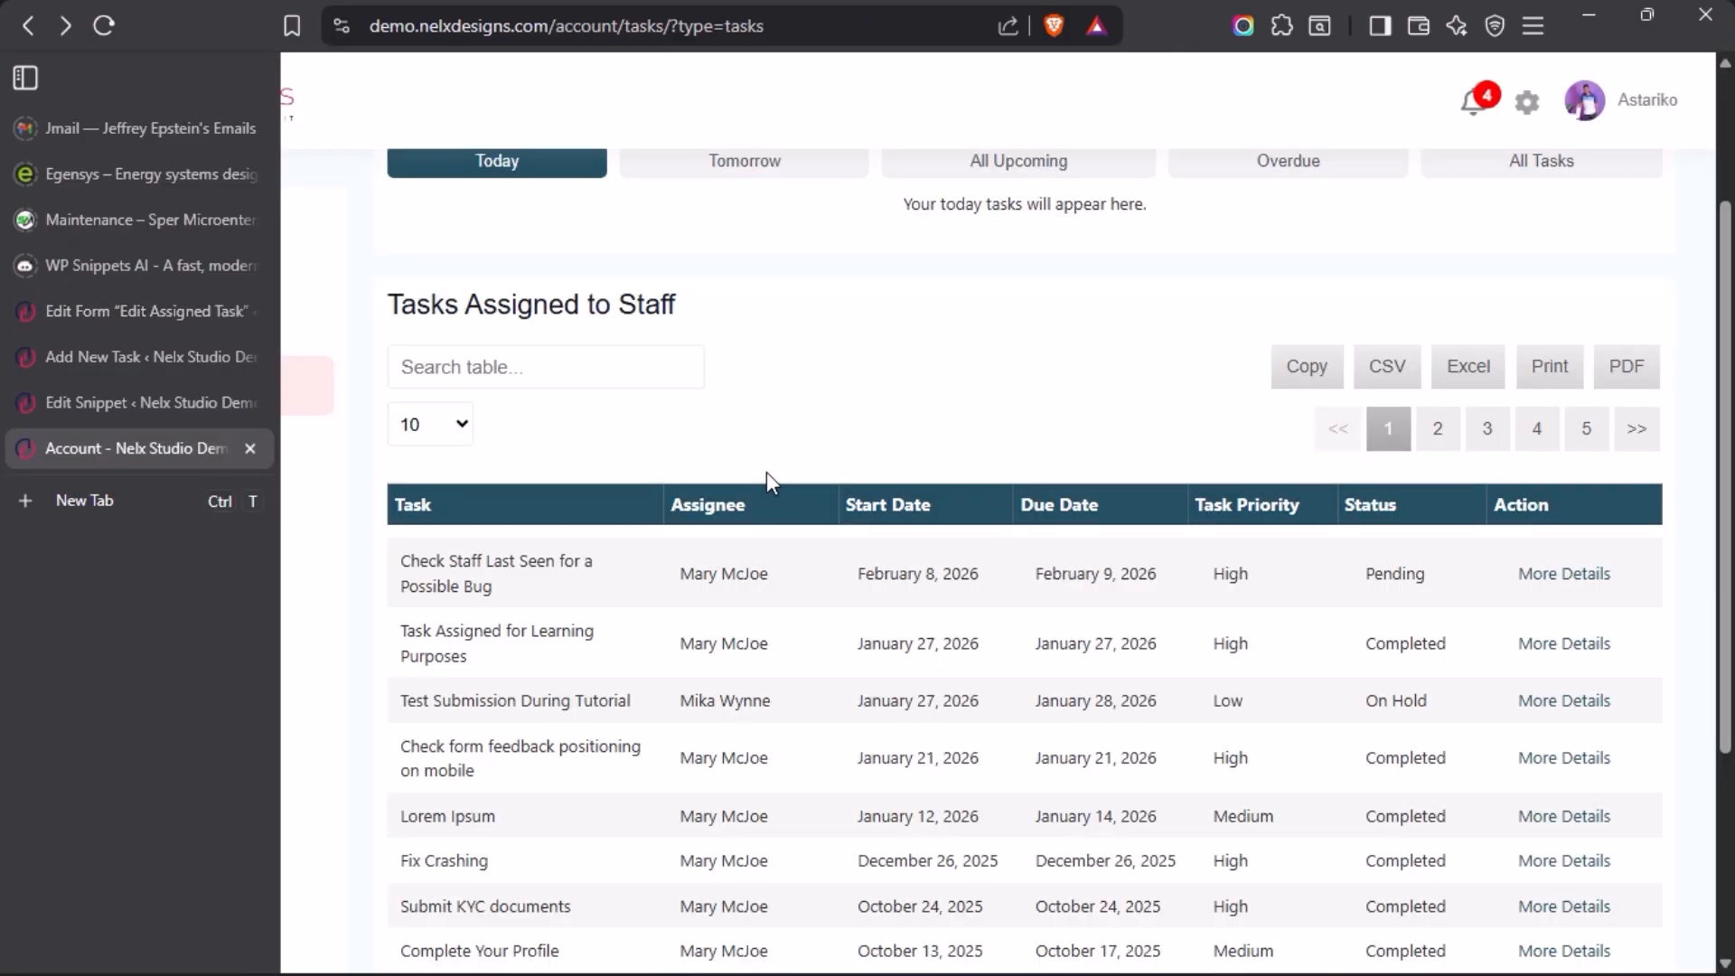
{"action": "scroll", "coordinate": [1113, 398], "scroll_direction": "up", "scroll_amount": 2}
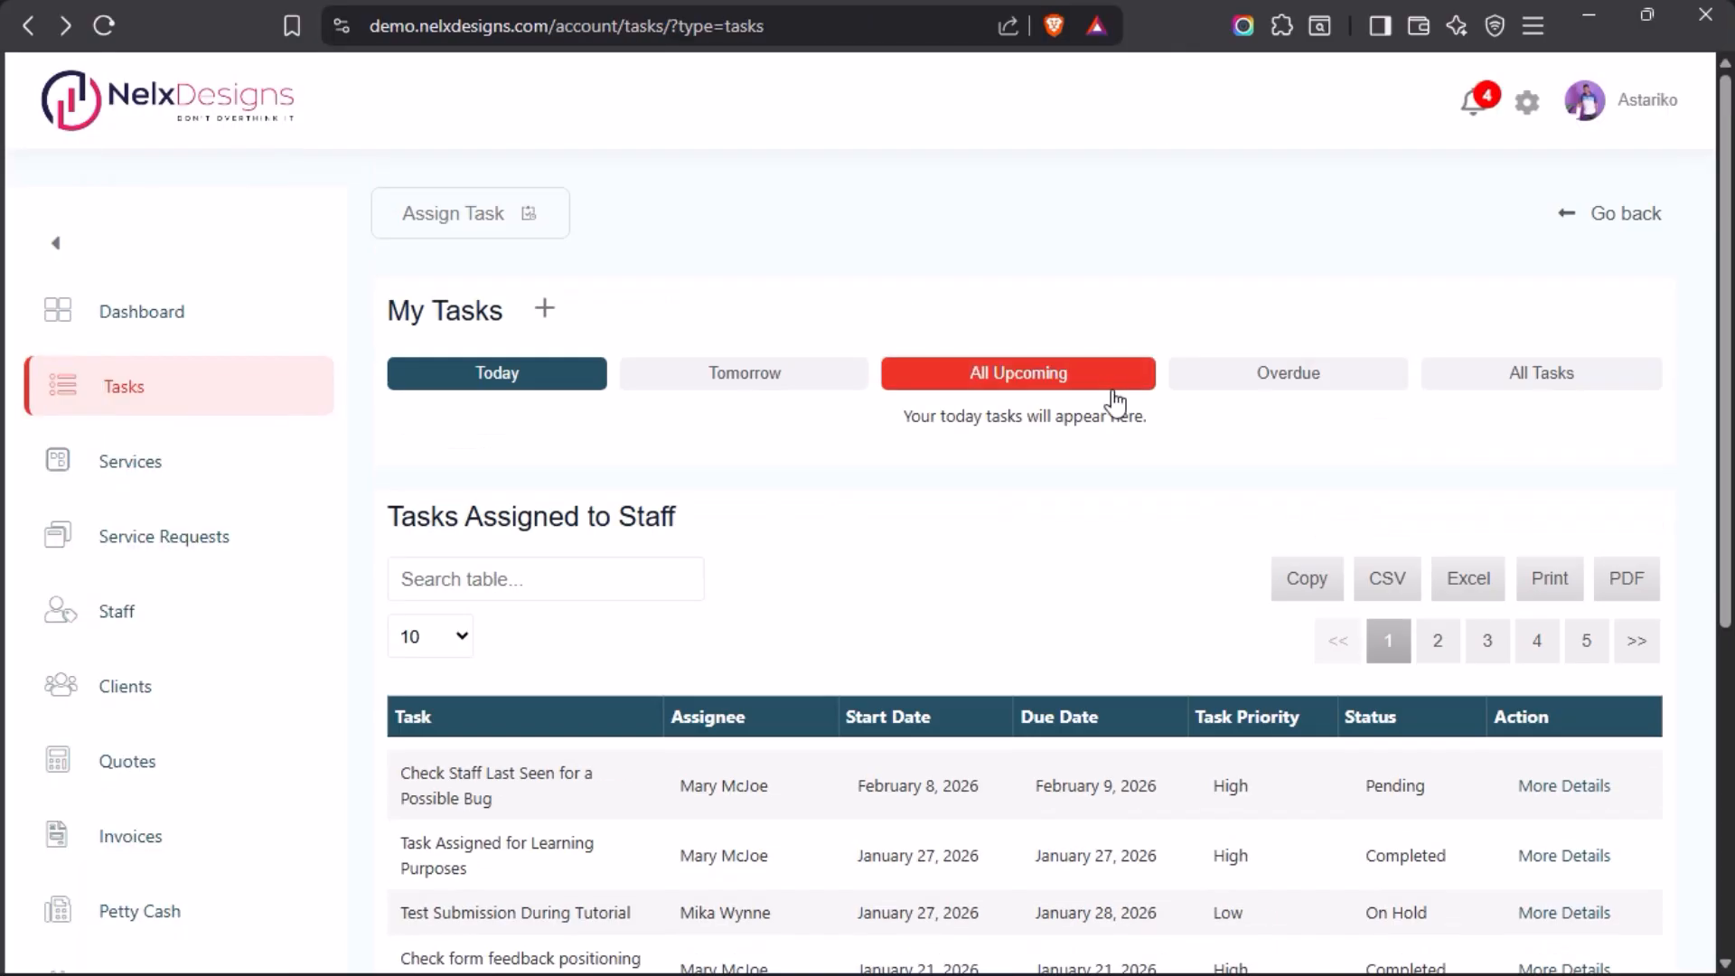
{"action": "scroll", "coordinate": [868, 573], "scroll_direction": "down", "scroll_amount": 2}
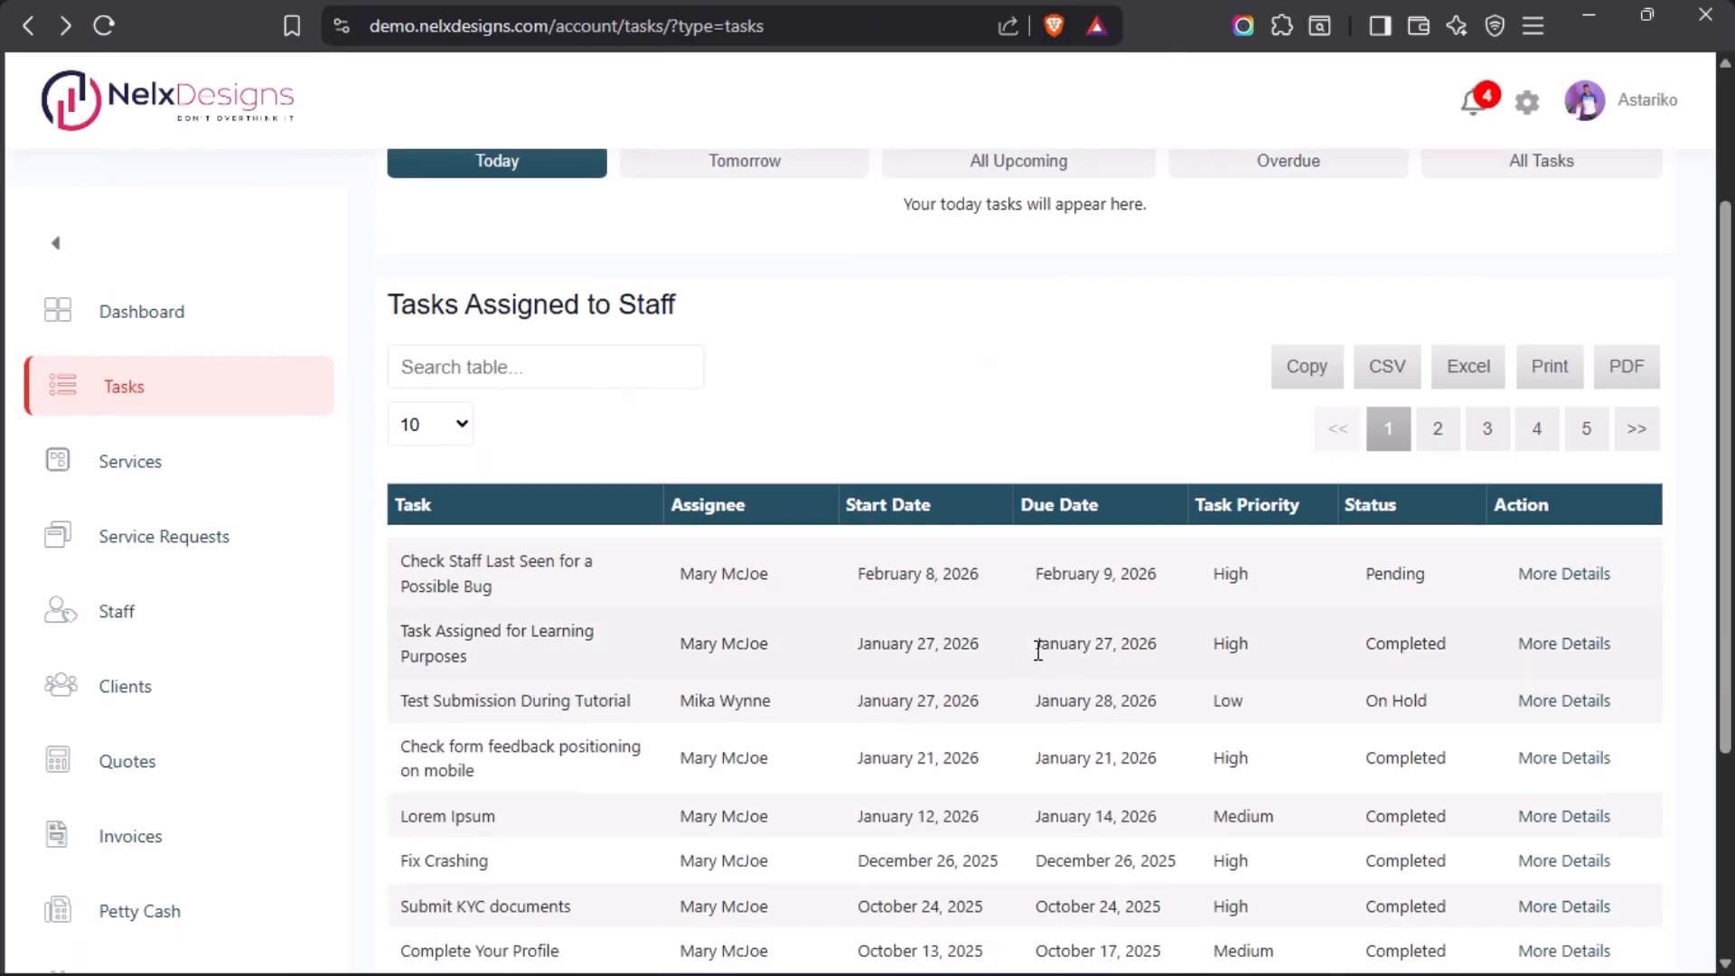
{"action": "left_click", "coordinate": [1579, 579]}
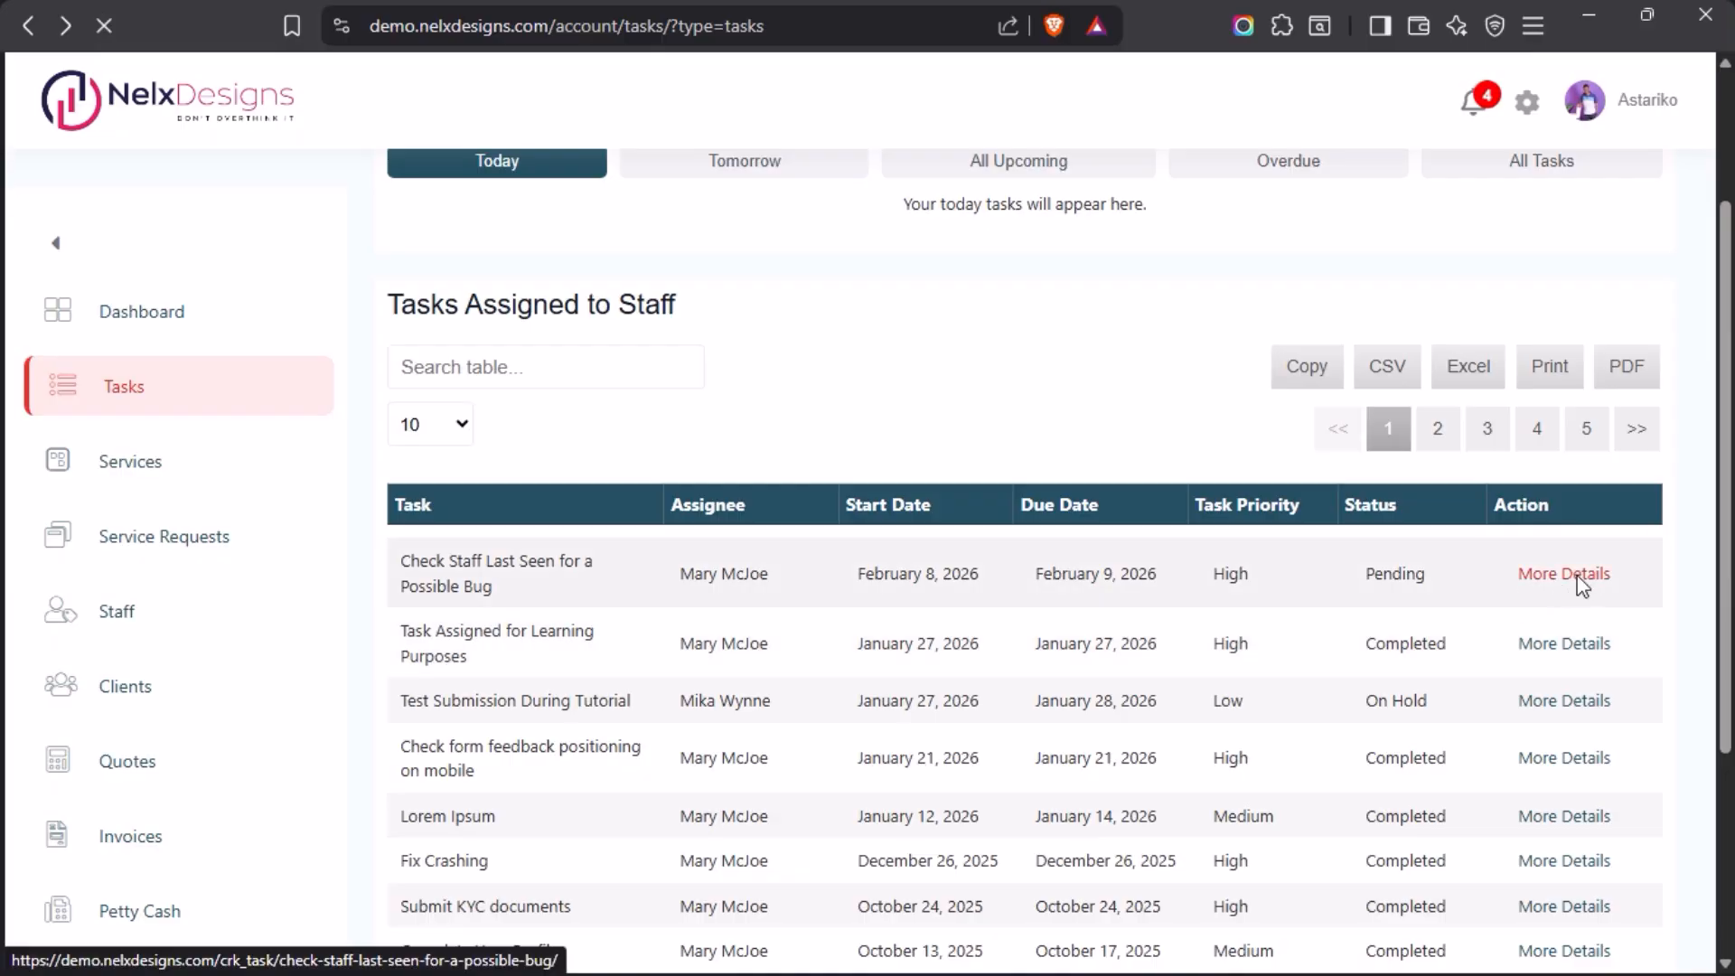
{"action": "mouse_move", "coordinate": [5, 559]}
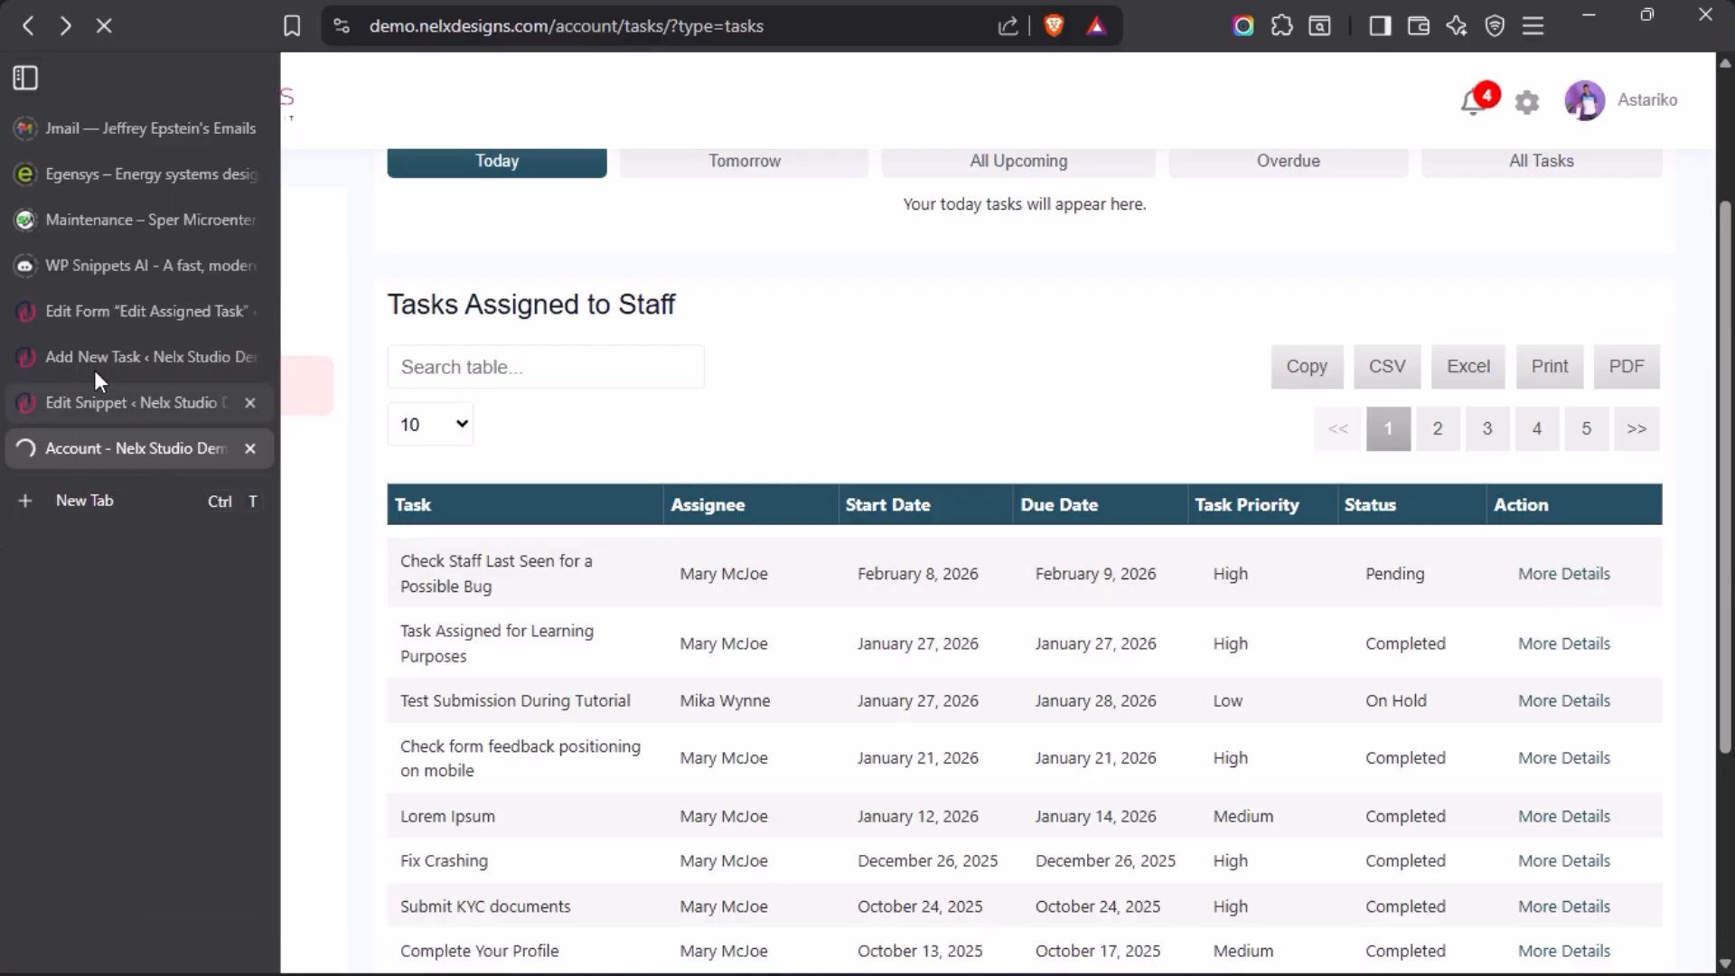
Step: Return to the Edit Assigned Task form and review its fields and the preset's Restrict access option
{"action": "left_click", "coordinate": [84, 313]}
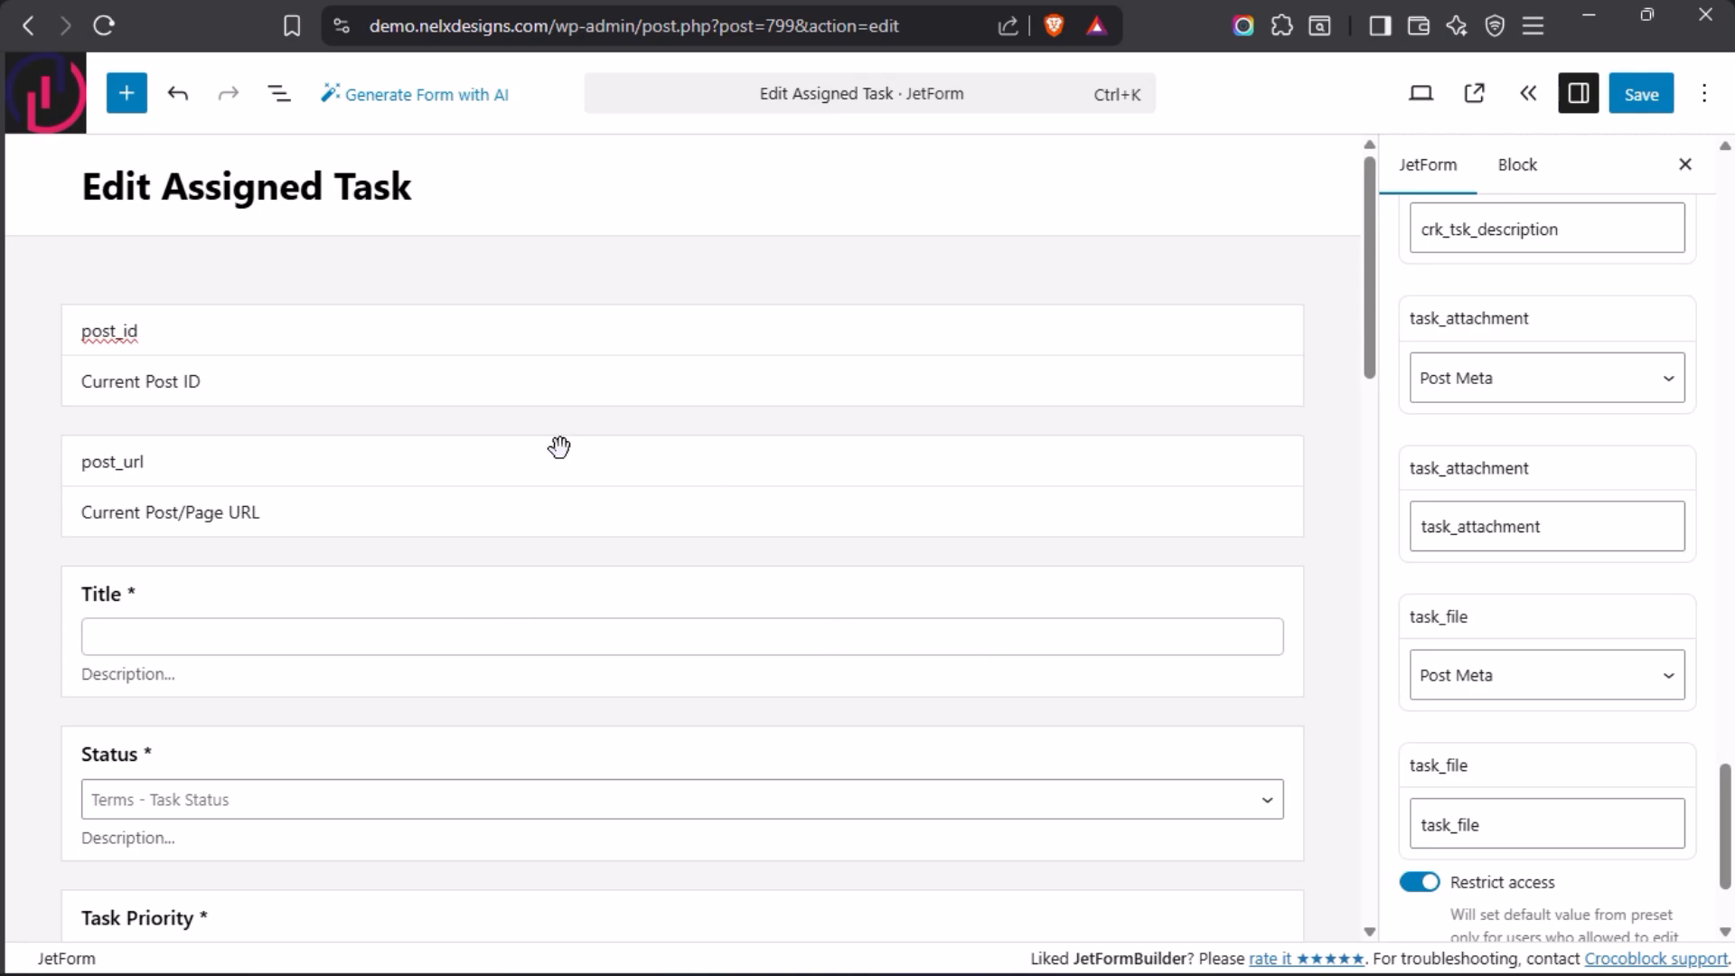
{"action": "scroll", "coordinate": [560, 442], "scroll_direction": "down", "scroll_amount": 8}
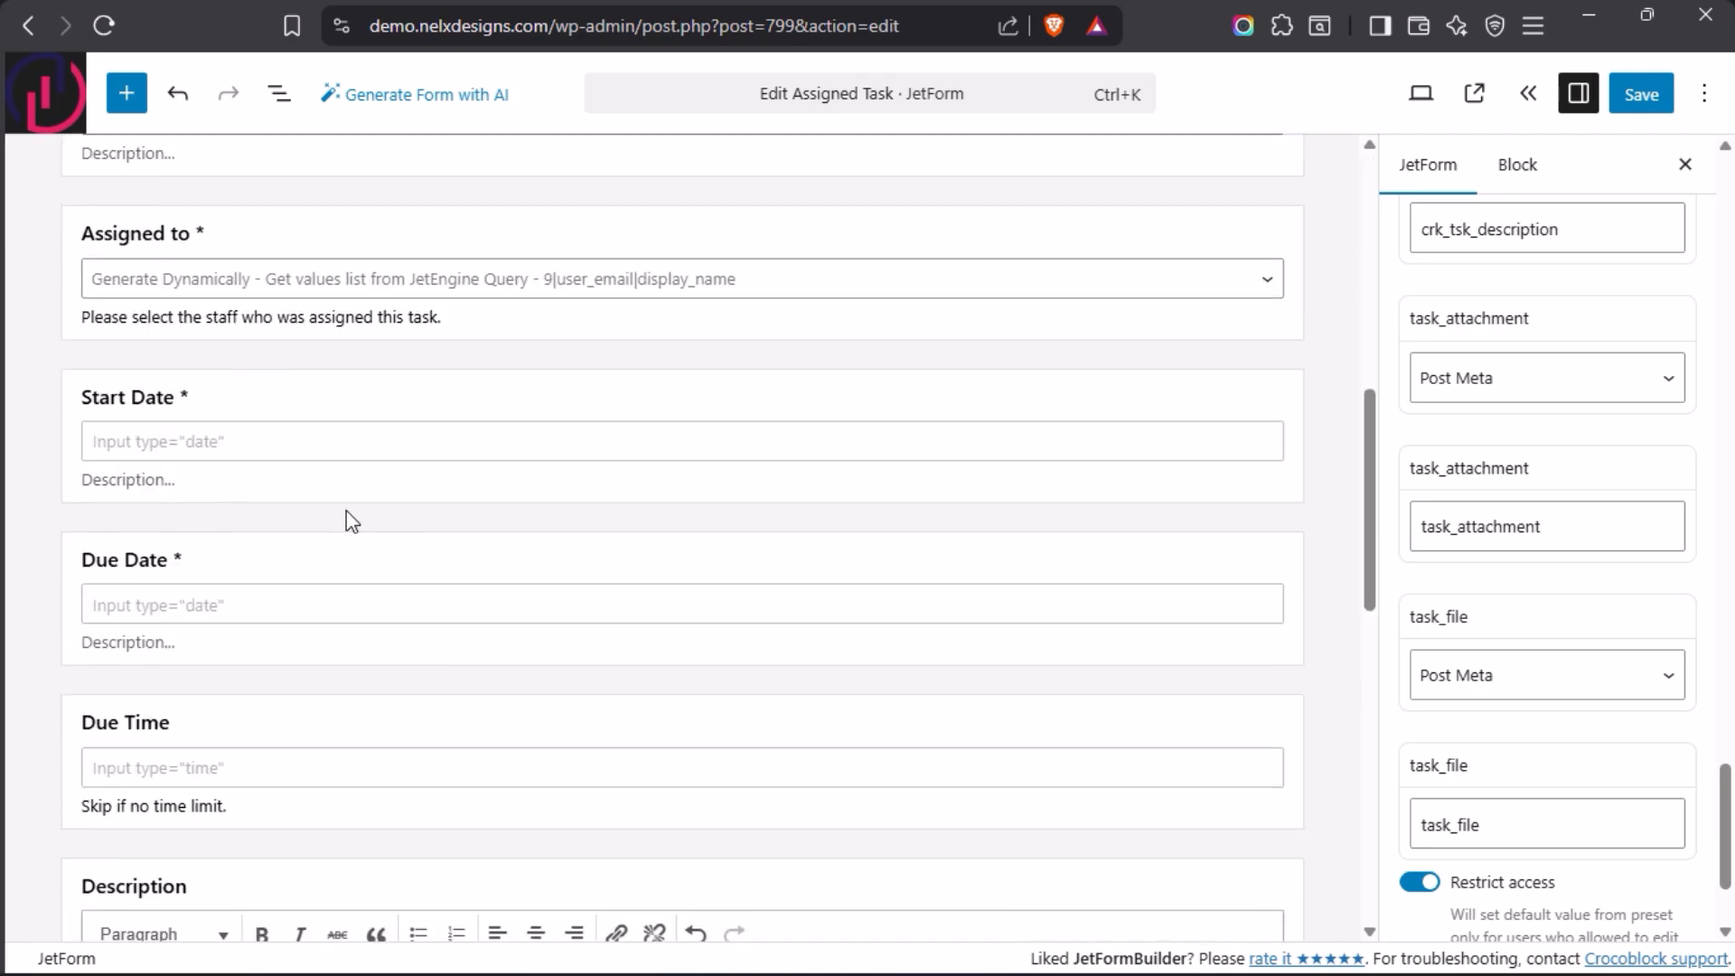
{"action": "mouse_move", "coordinate": [348, 516]}
{"action": "scroll", "coordinate": [825, 488], "scroll_direction": "up", "scroll_amount": 3}
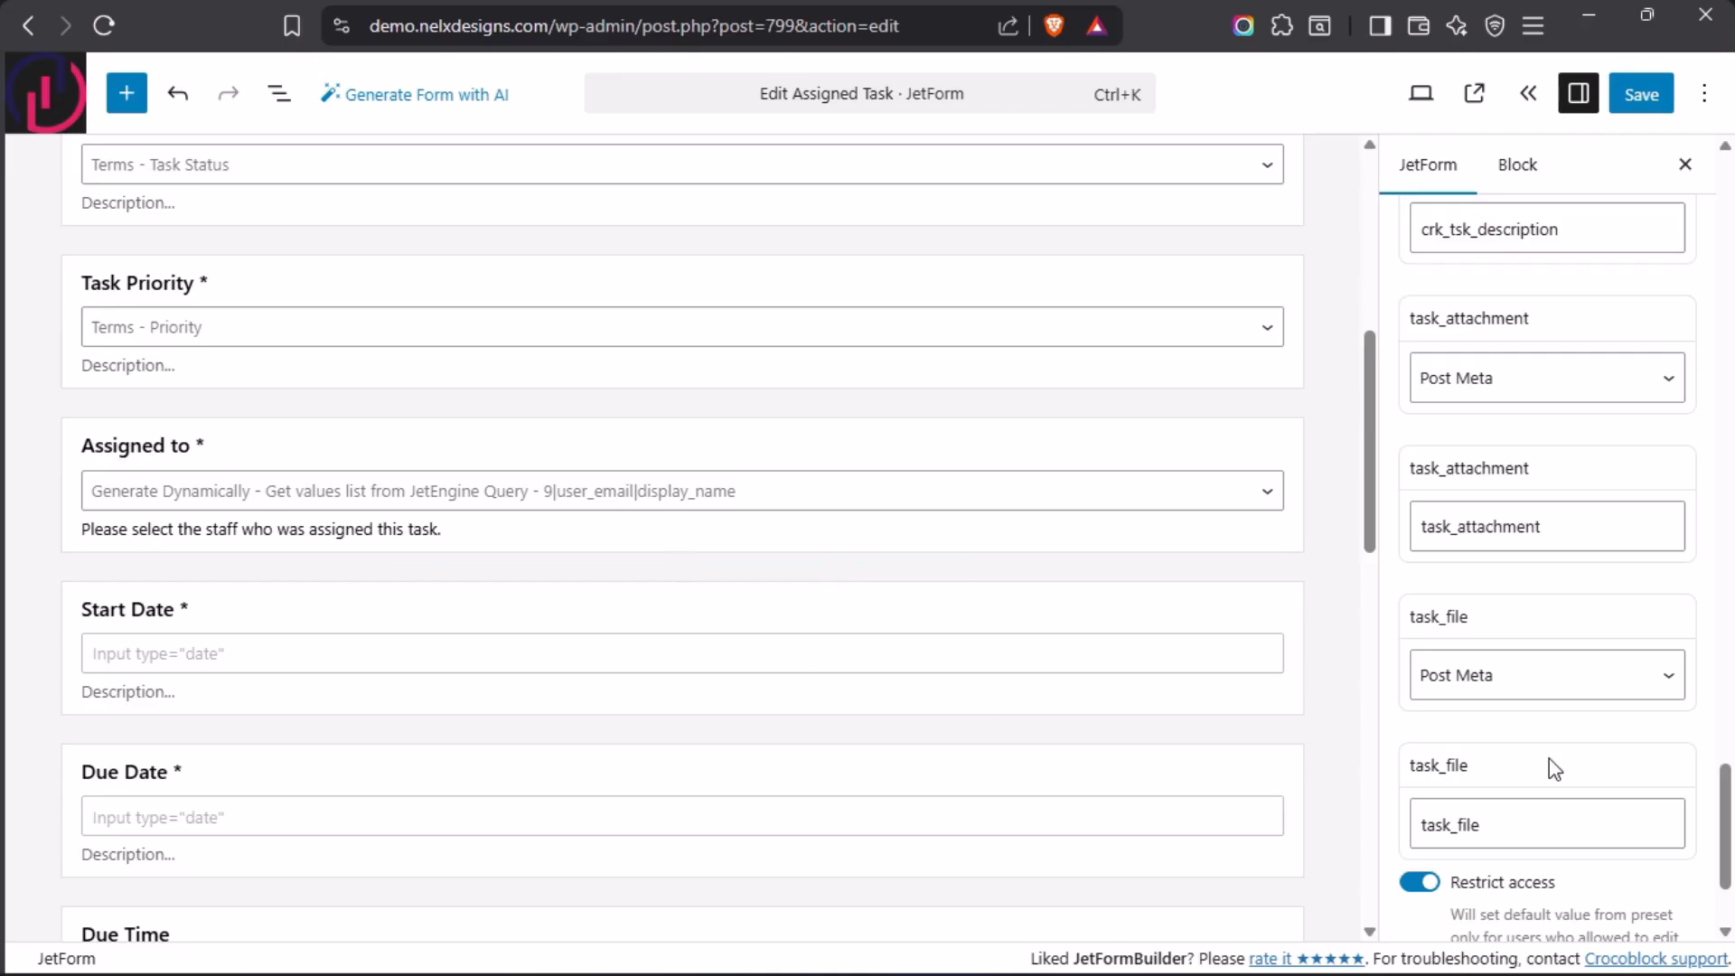
{"action": "scroll", "coordinate": [1507, 691], "scroll_direction": "down", "scroll_amount": 2}
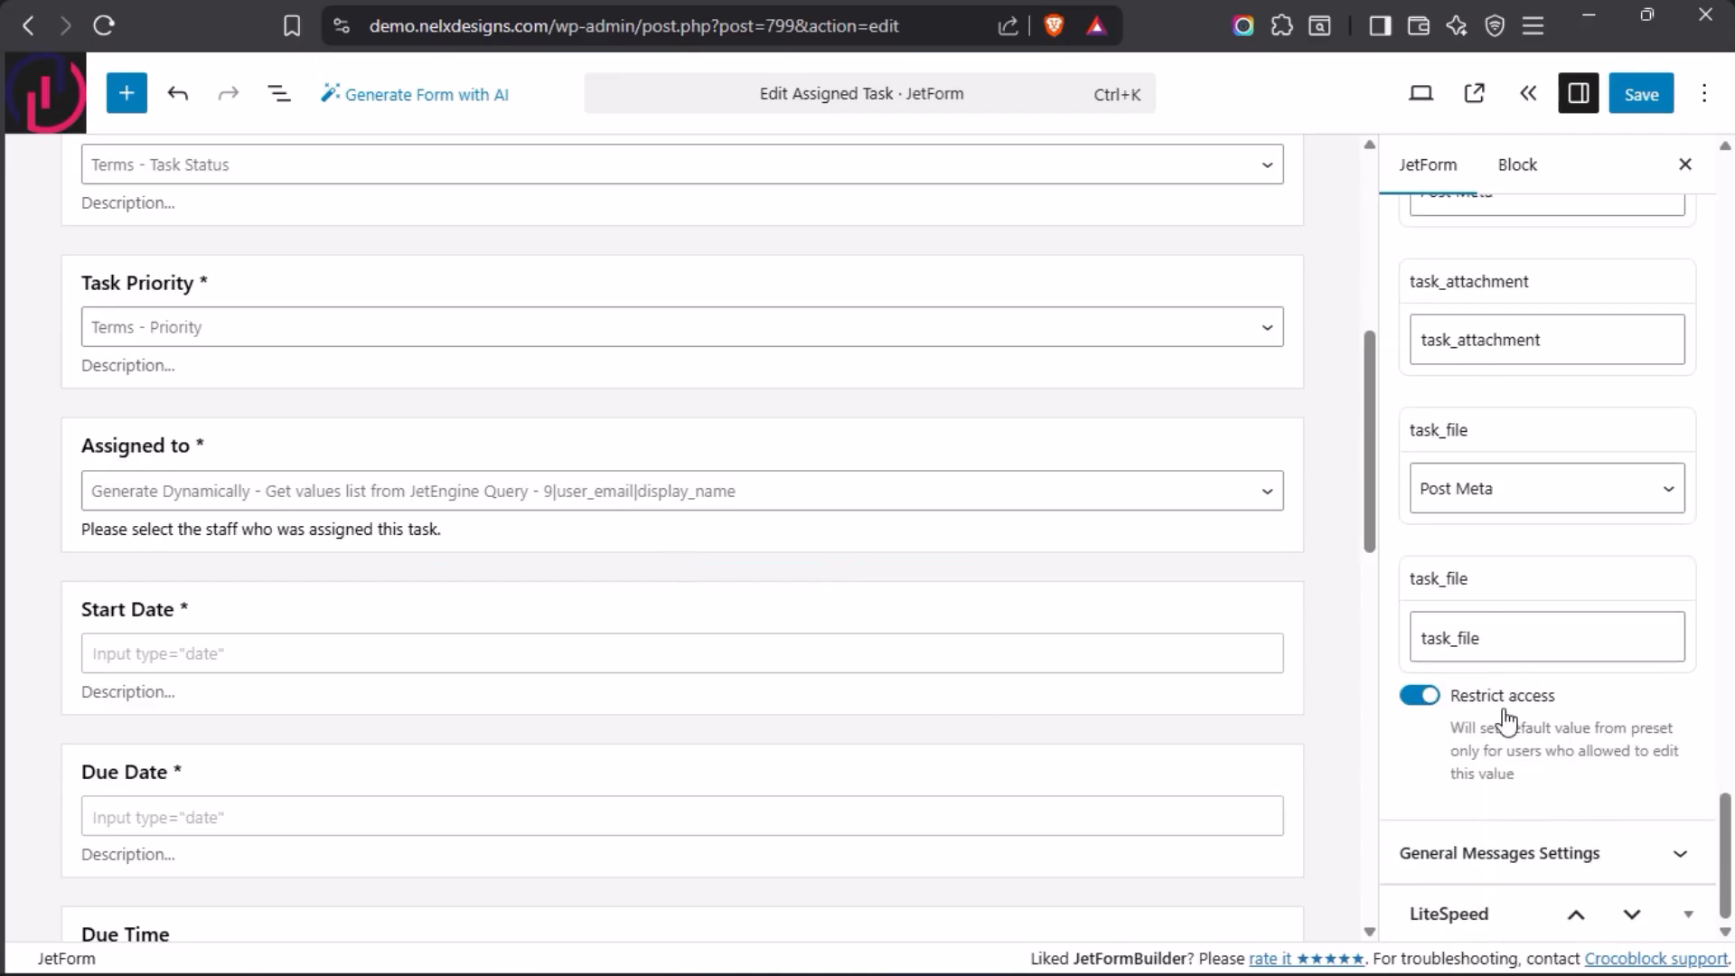
{"action": "mouse_move", "coordinate": [8, 546]}
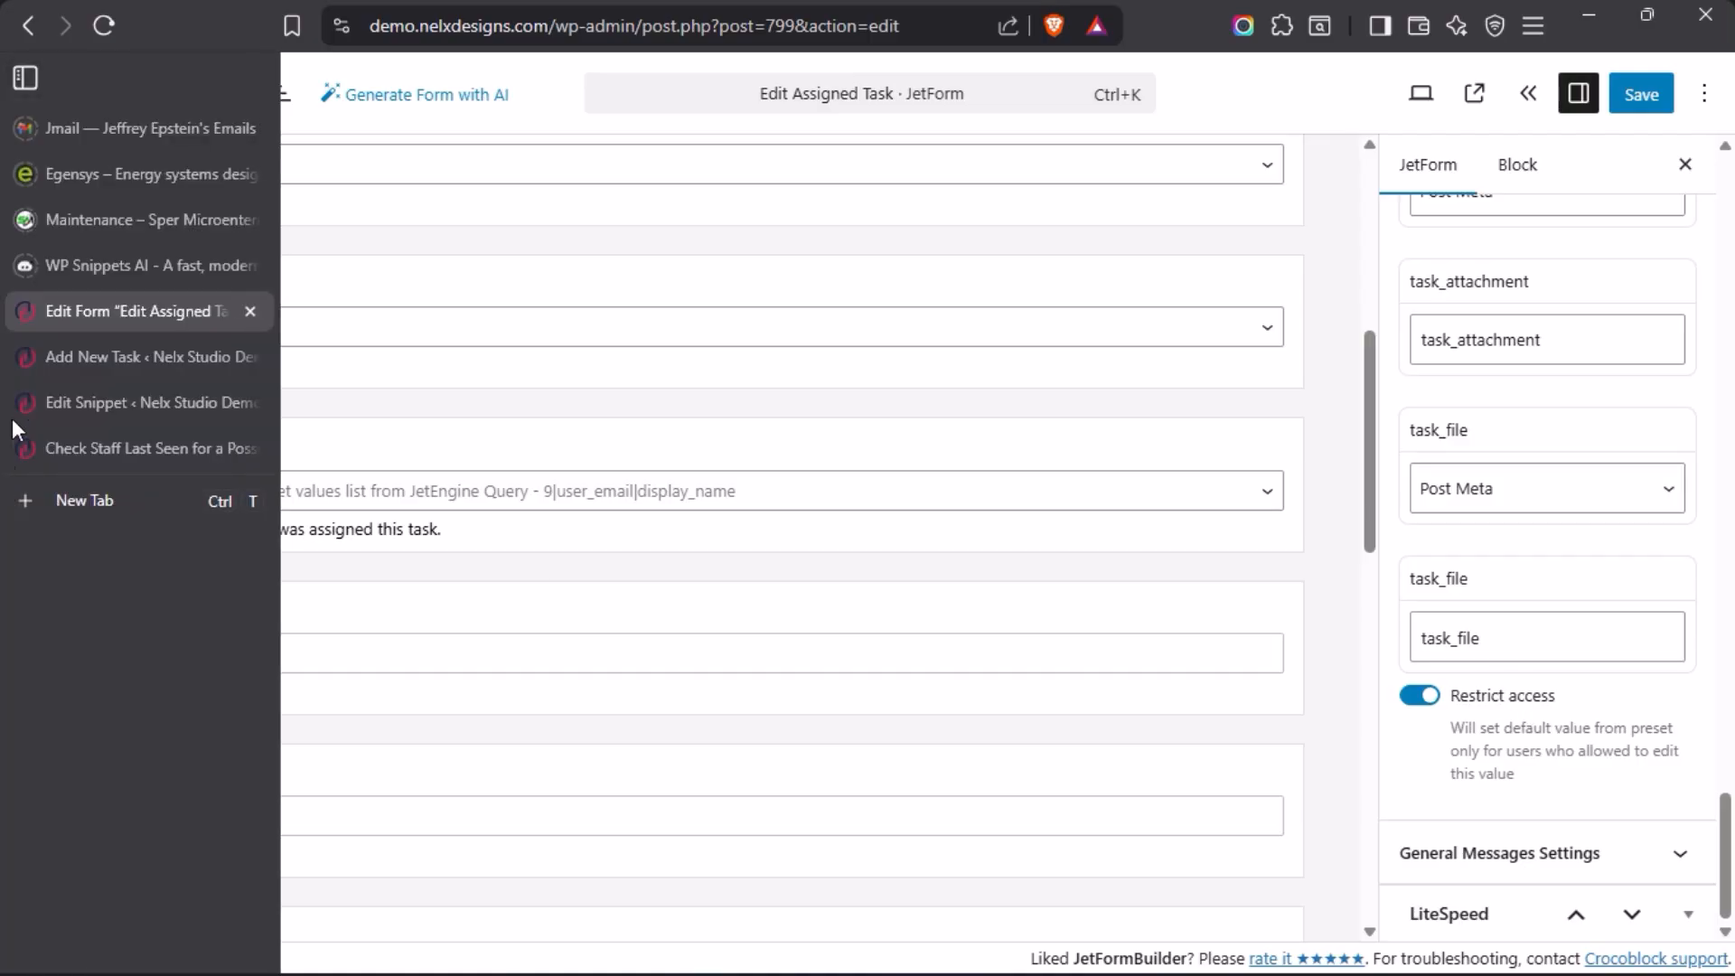
Step: On the "Check Staff Last Seen for a Possible Bug" task page, open the task's edit form and examine the Assigned to choices and help text
{"action": "left_click", "coordinate": [97, 446]}
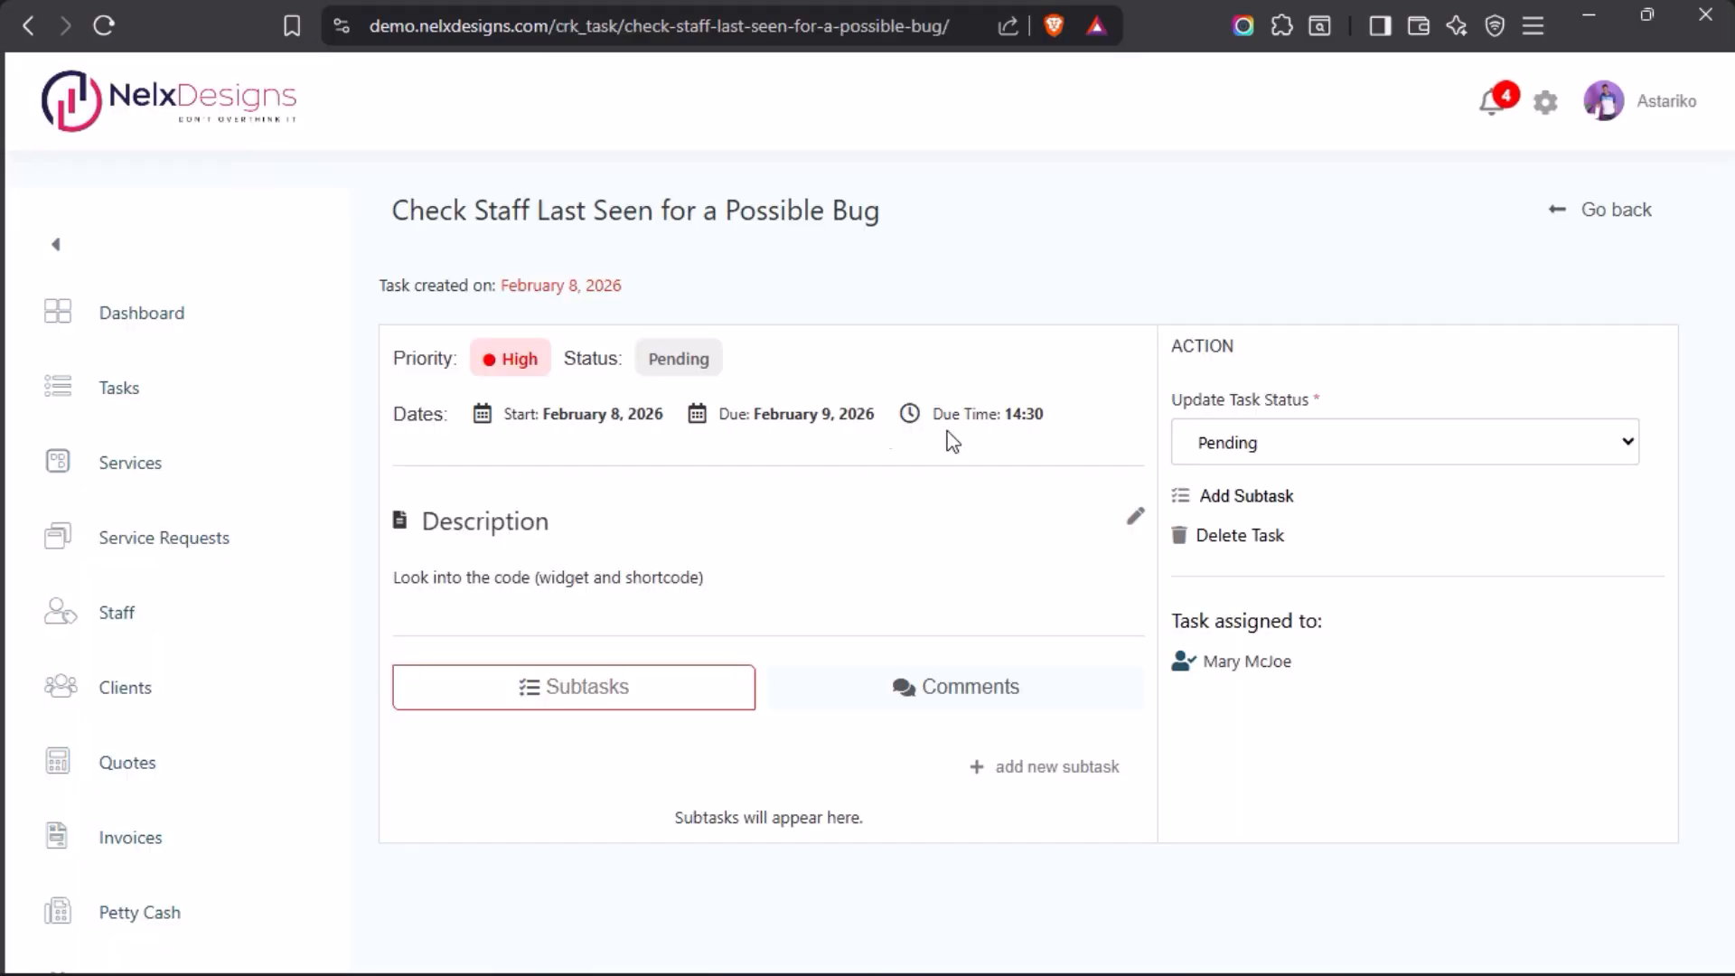
{"action": "left_click", "coordinate": [1136, 517]}
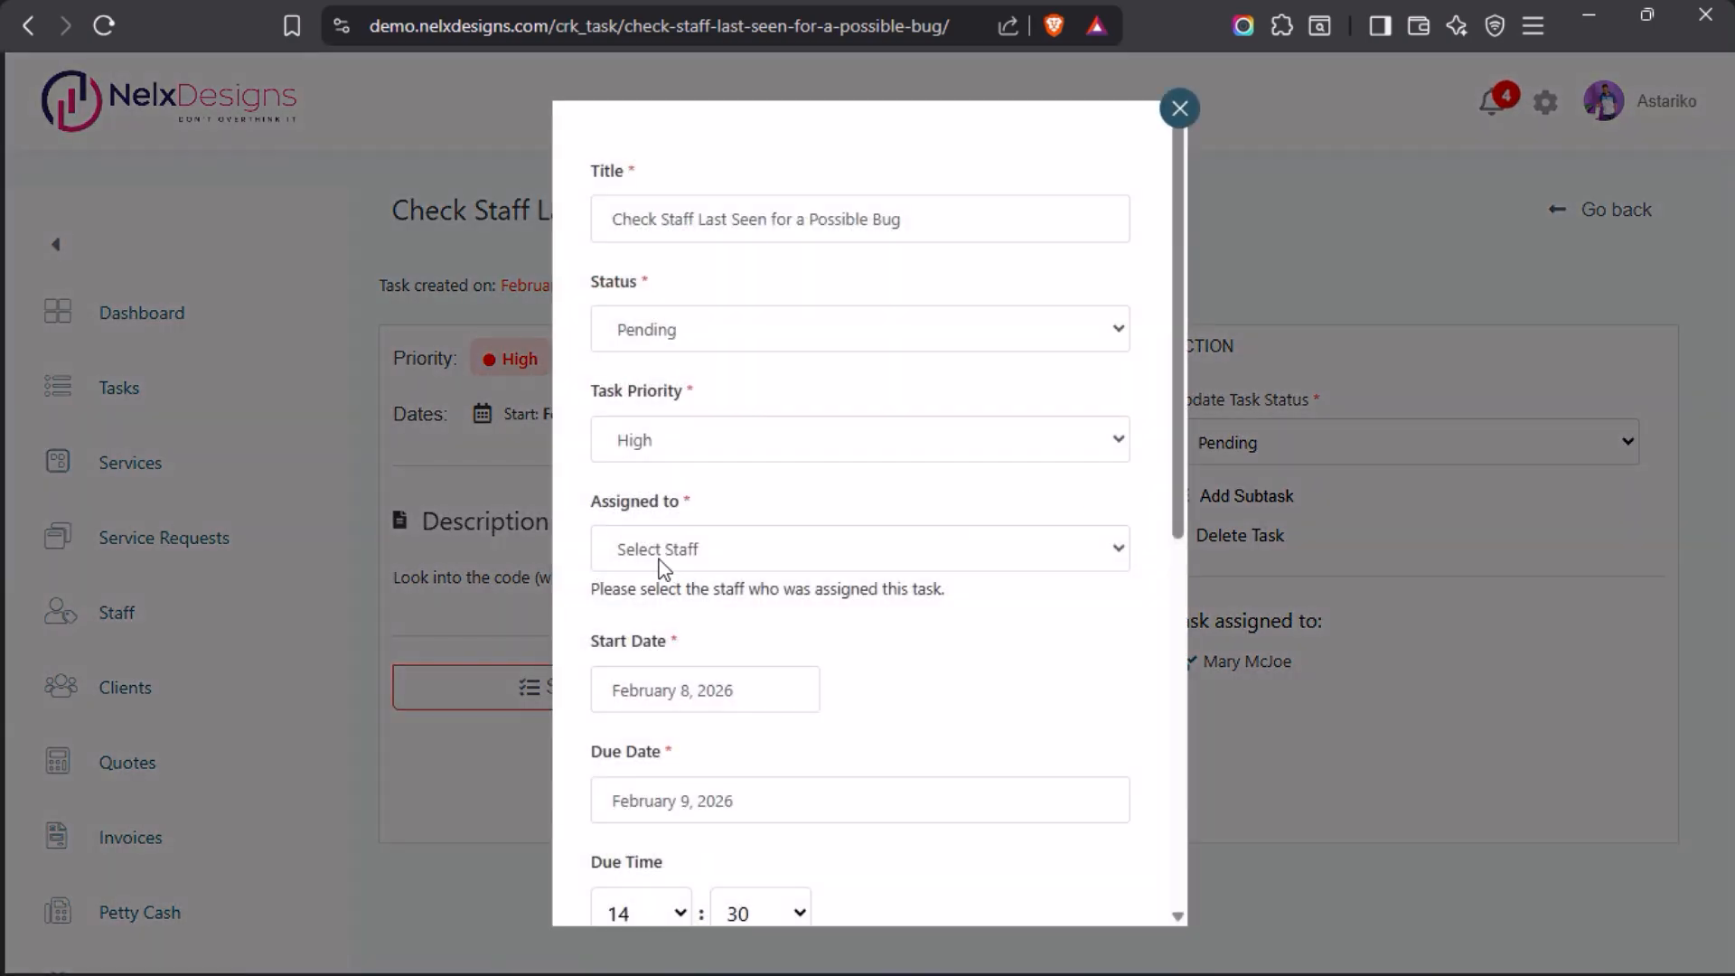
{"action": "left_click", "coordinate": [764, 549]}
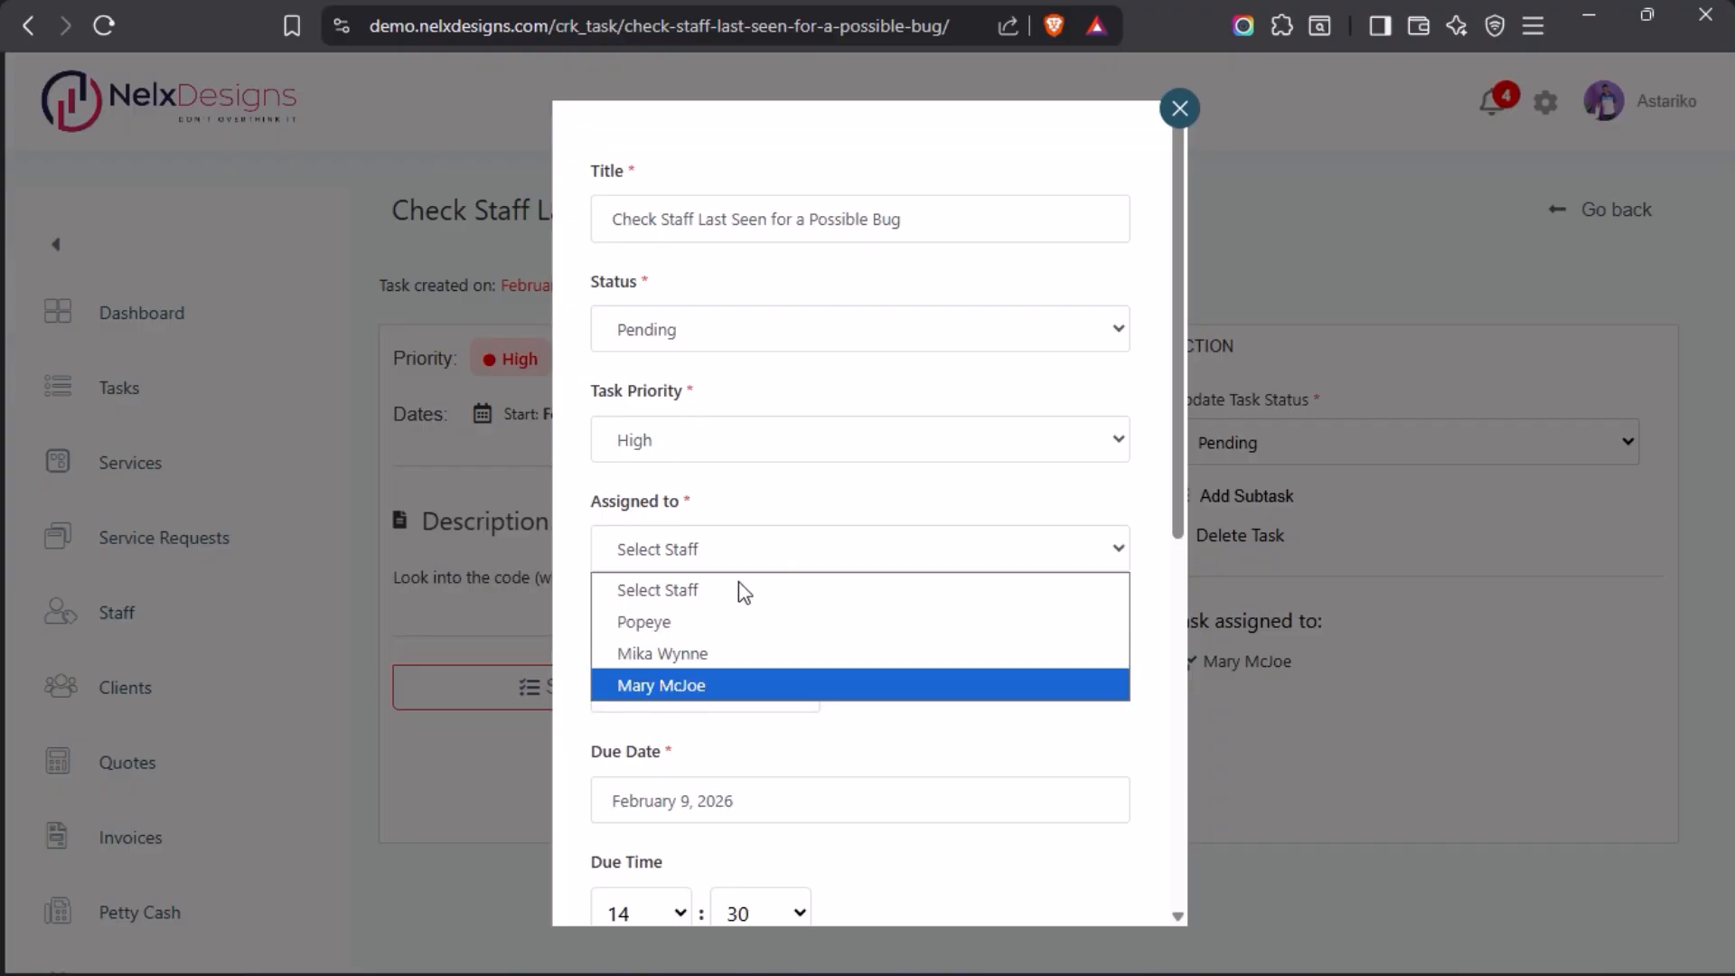
{"action": "left_click", "coordinate": [788, 551]}
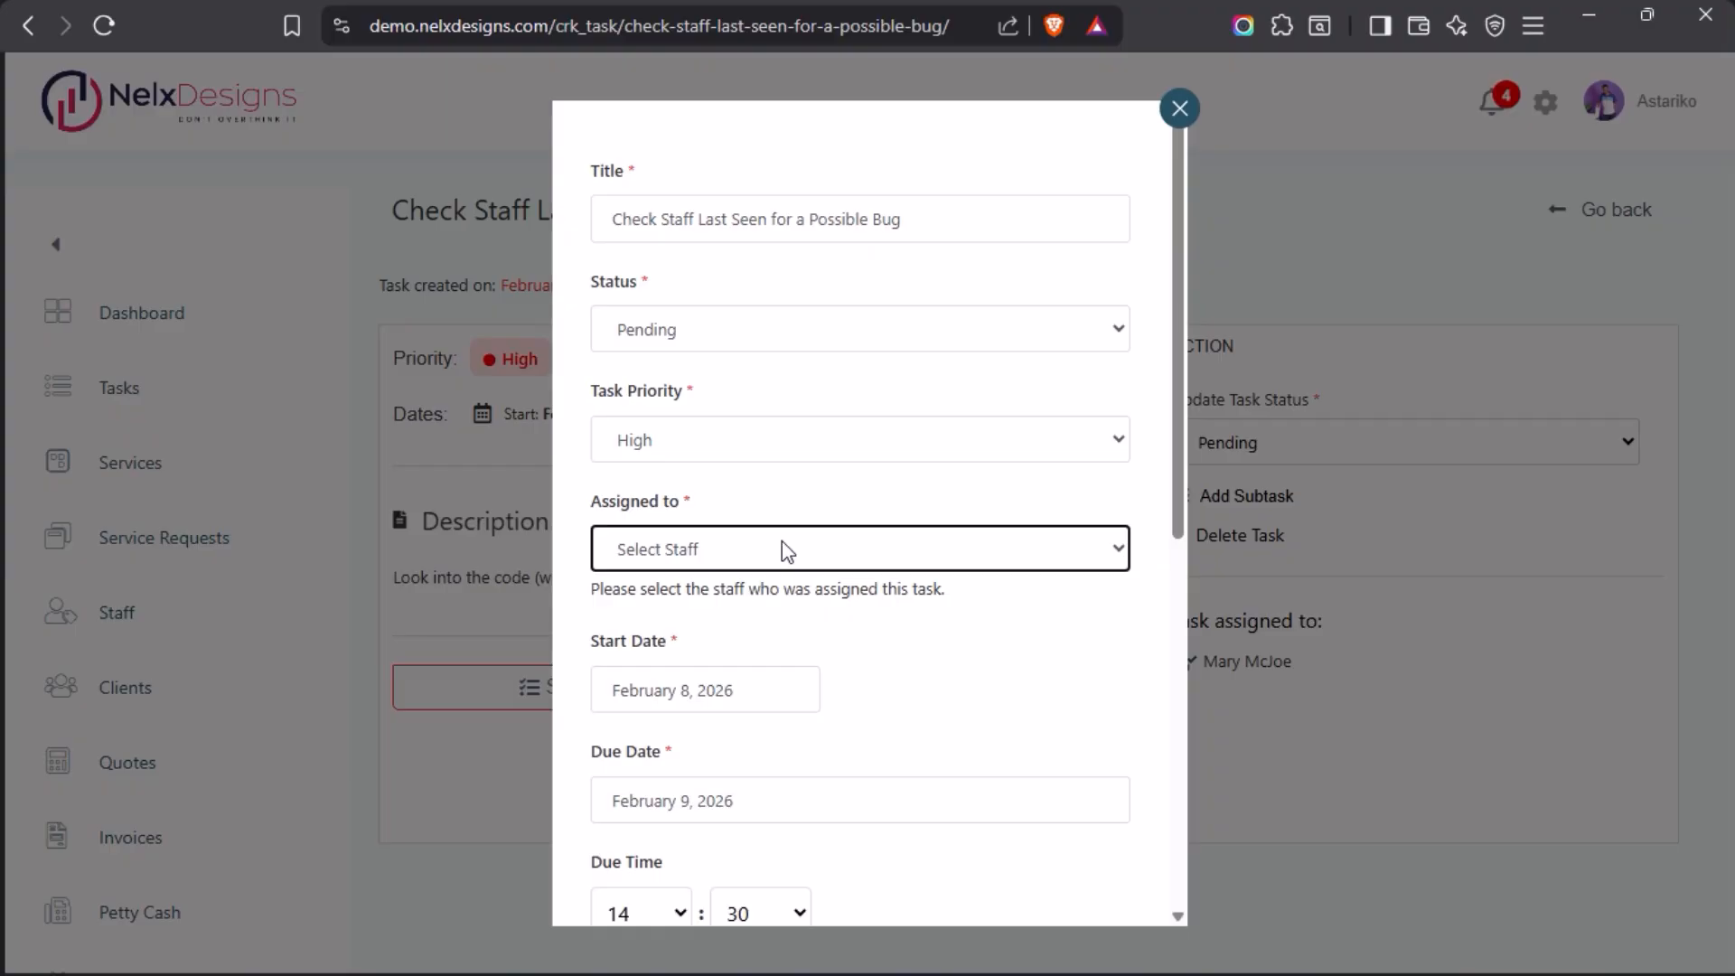
{"action": "mouse_move", "coordinate": [4, 470]}
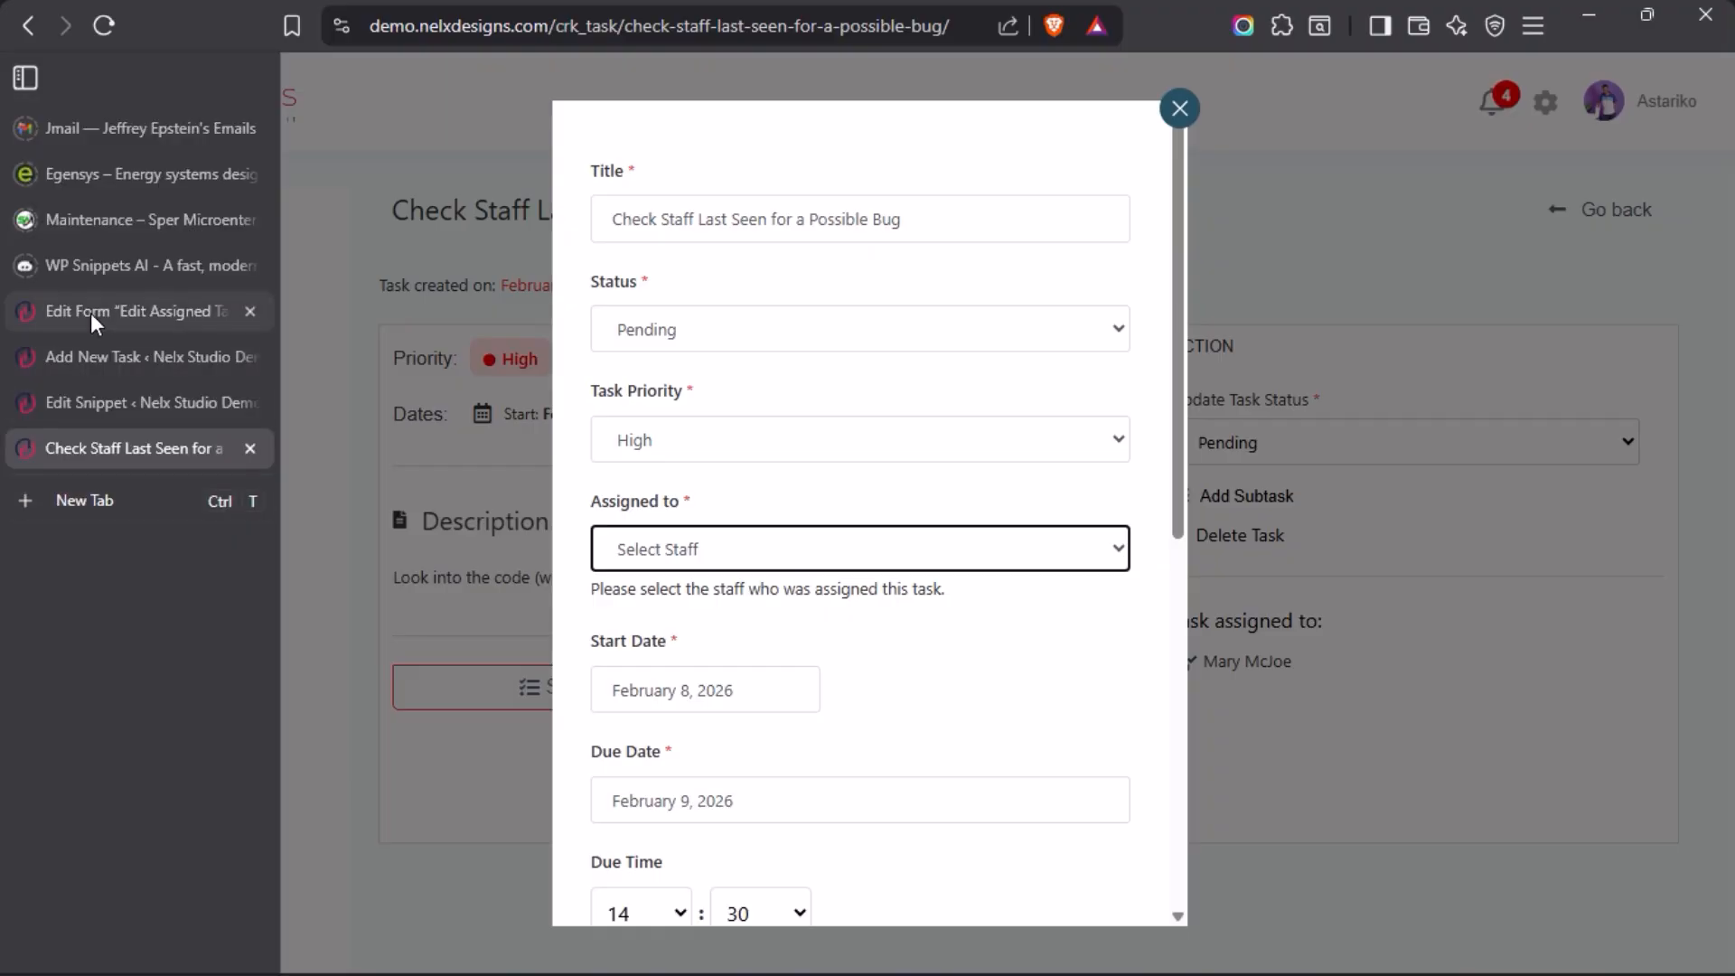
{"action": "mouse_move", "coordinate": [128, 317]}
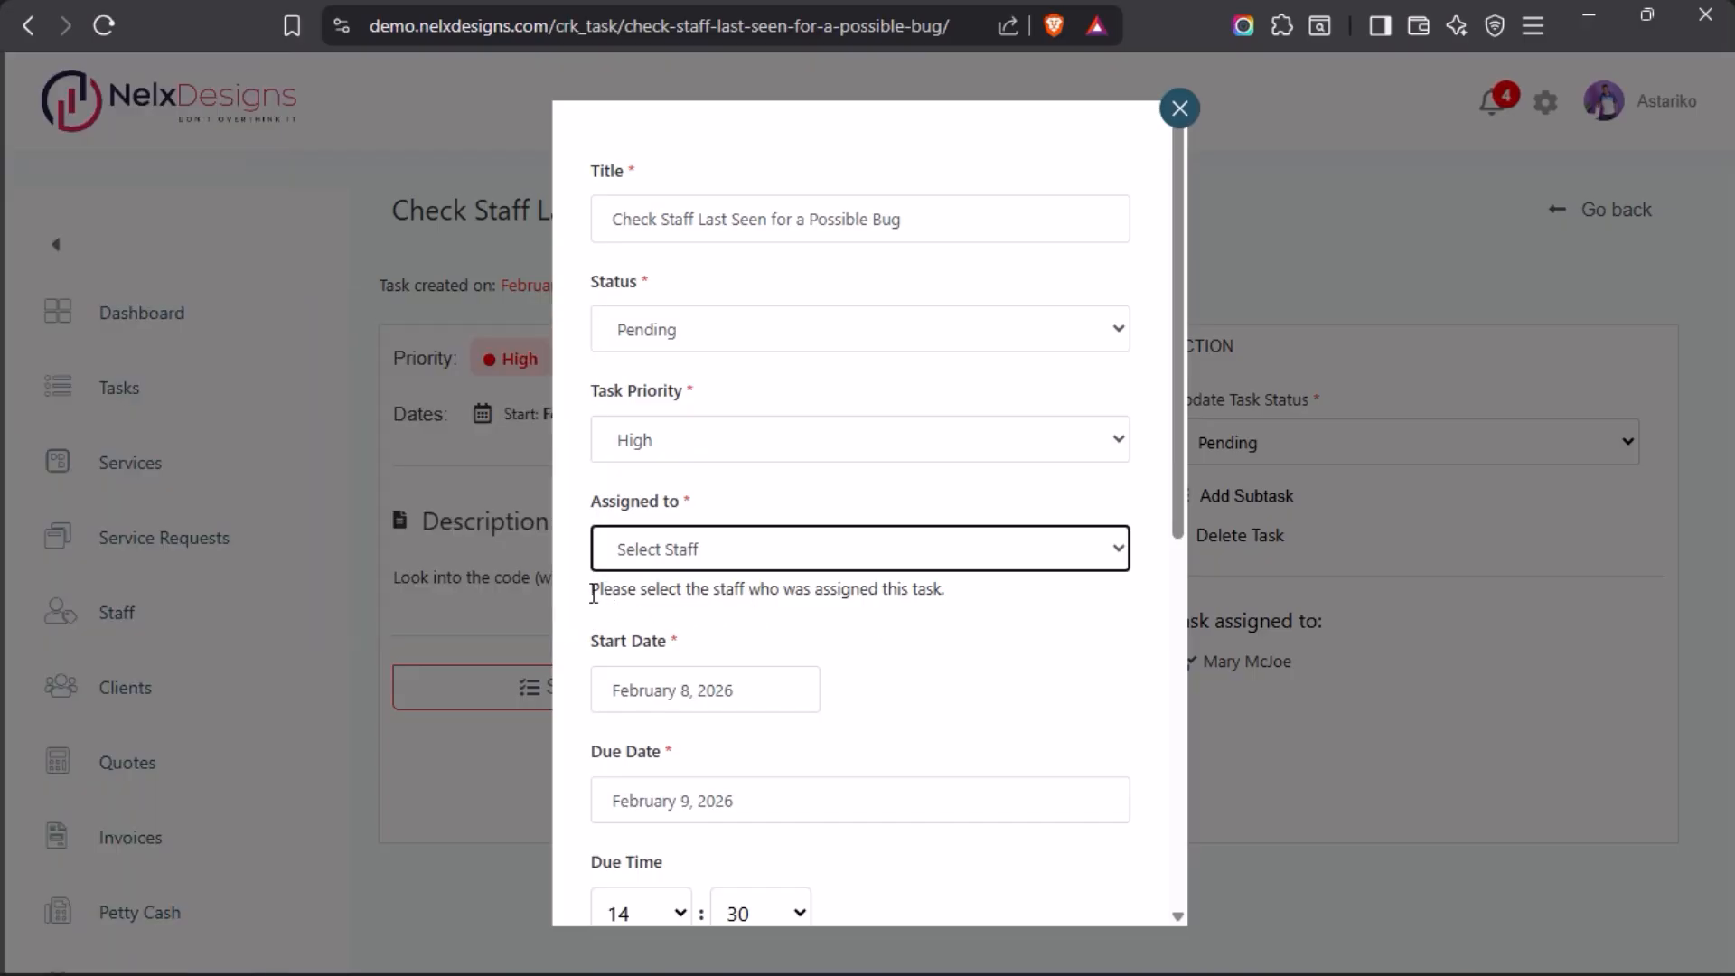
{"action": "left_click_drag", "start_coordinate": [590, 592], "coordinate": [979, 604]}
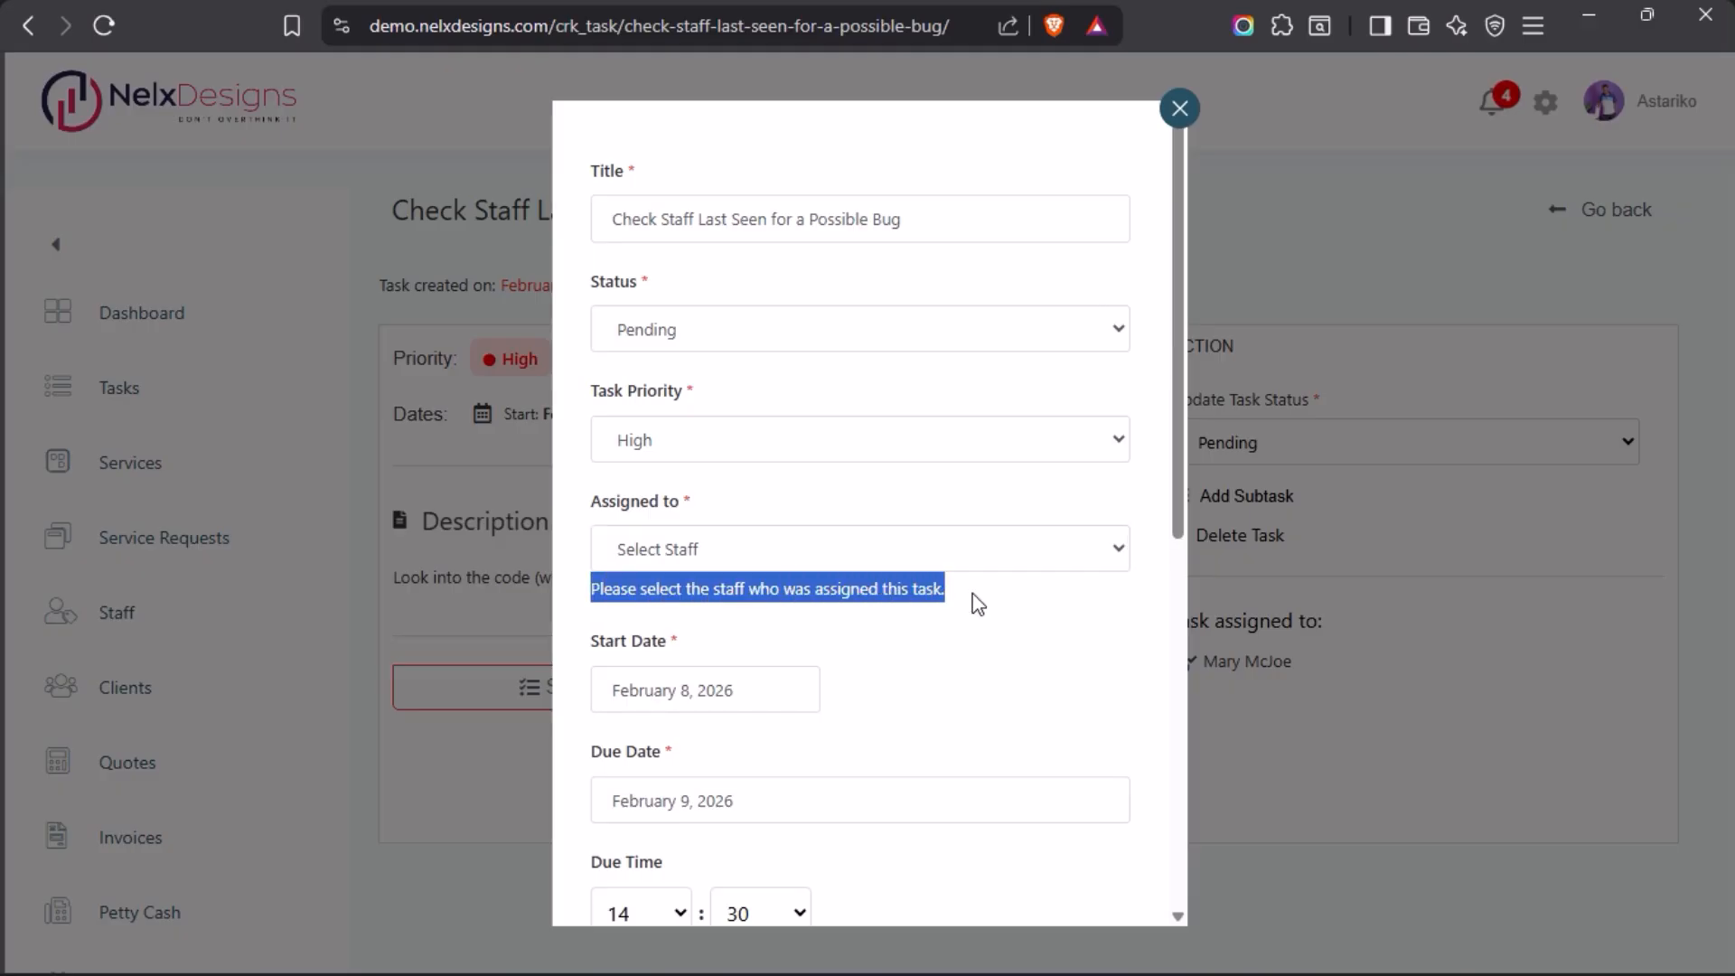
{"action": "left_click", "coordinate": [977, 604]}
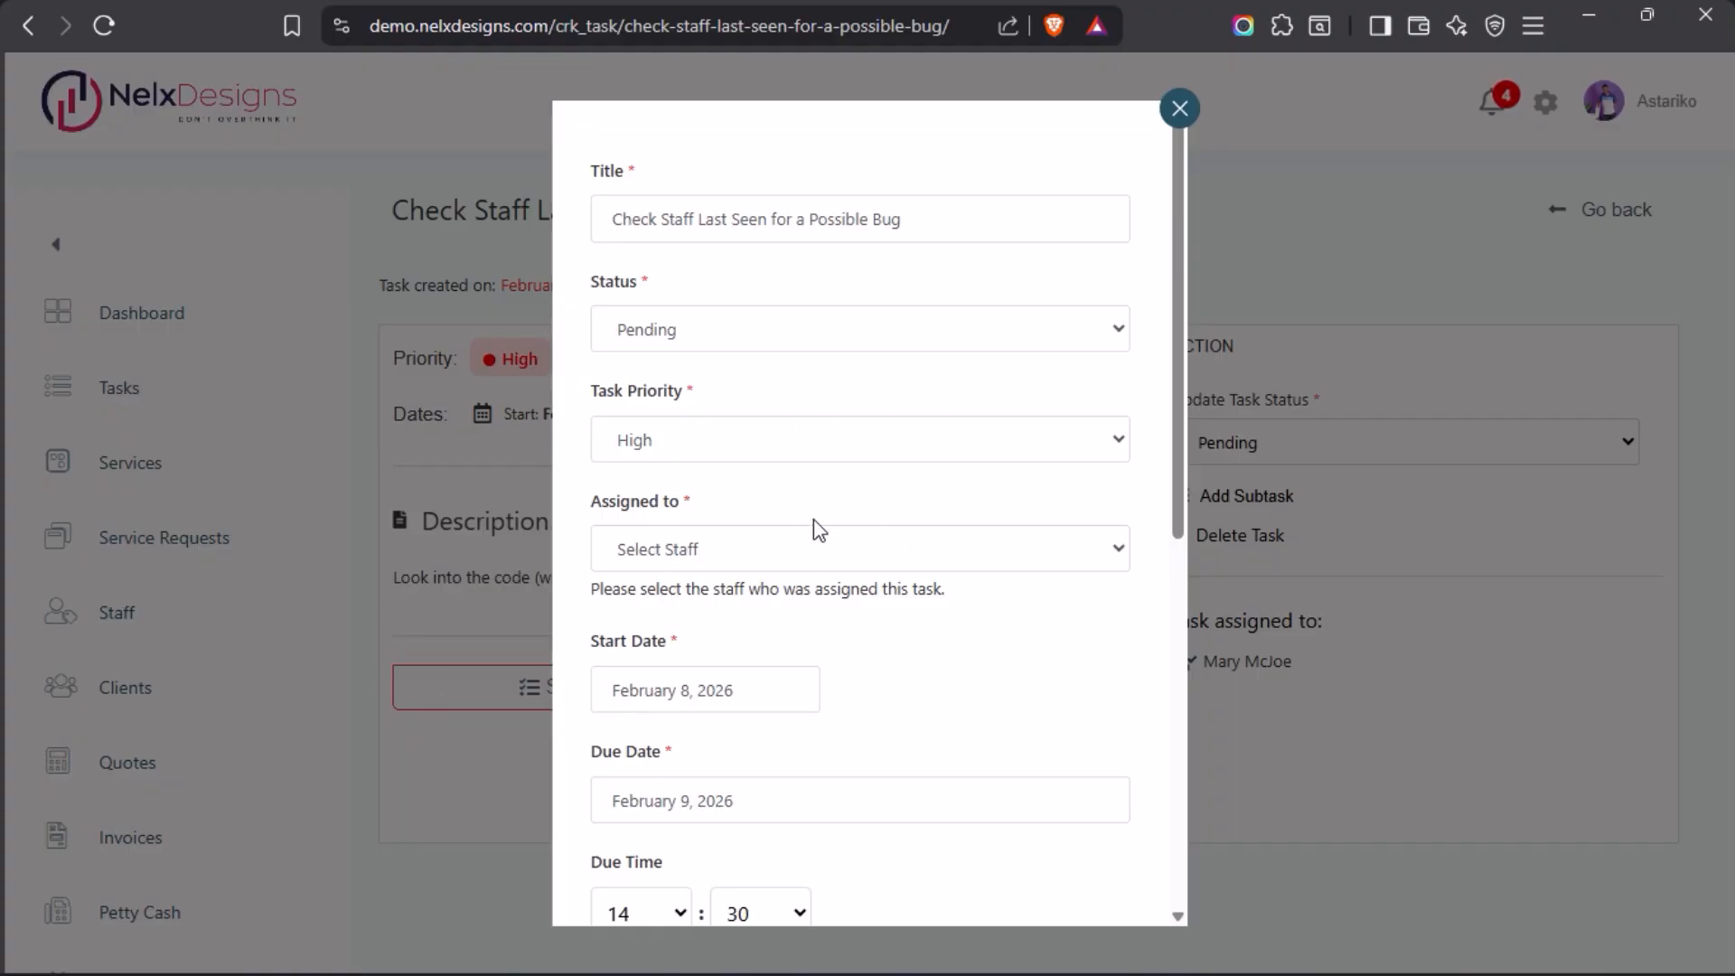
Step: Check the task edit form's prefilled dates, due time, description and attachment fields, and close the form without saving
{"action": "scroll", "coordinate": [860, 620], "scroll_direction": "down", "scroll_amount": 2}
{"action": "scroll", "coordinate": [861, 626], "scroll_direction": "down", "scroll_amount": 5}
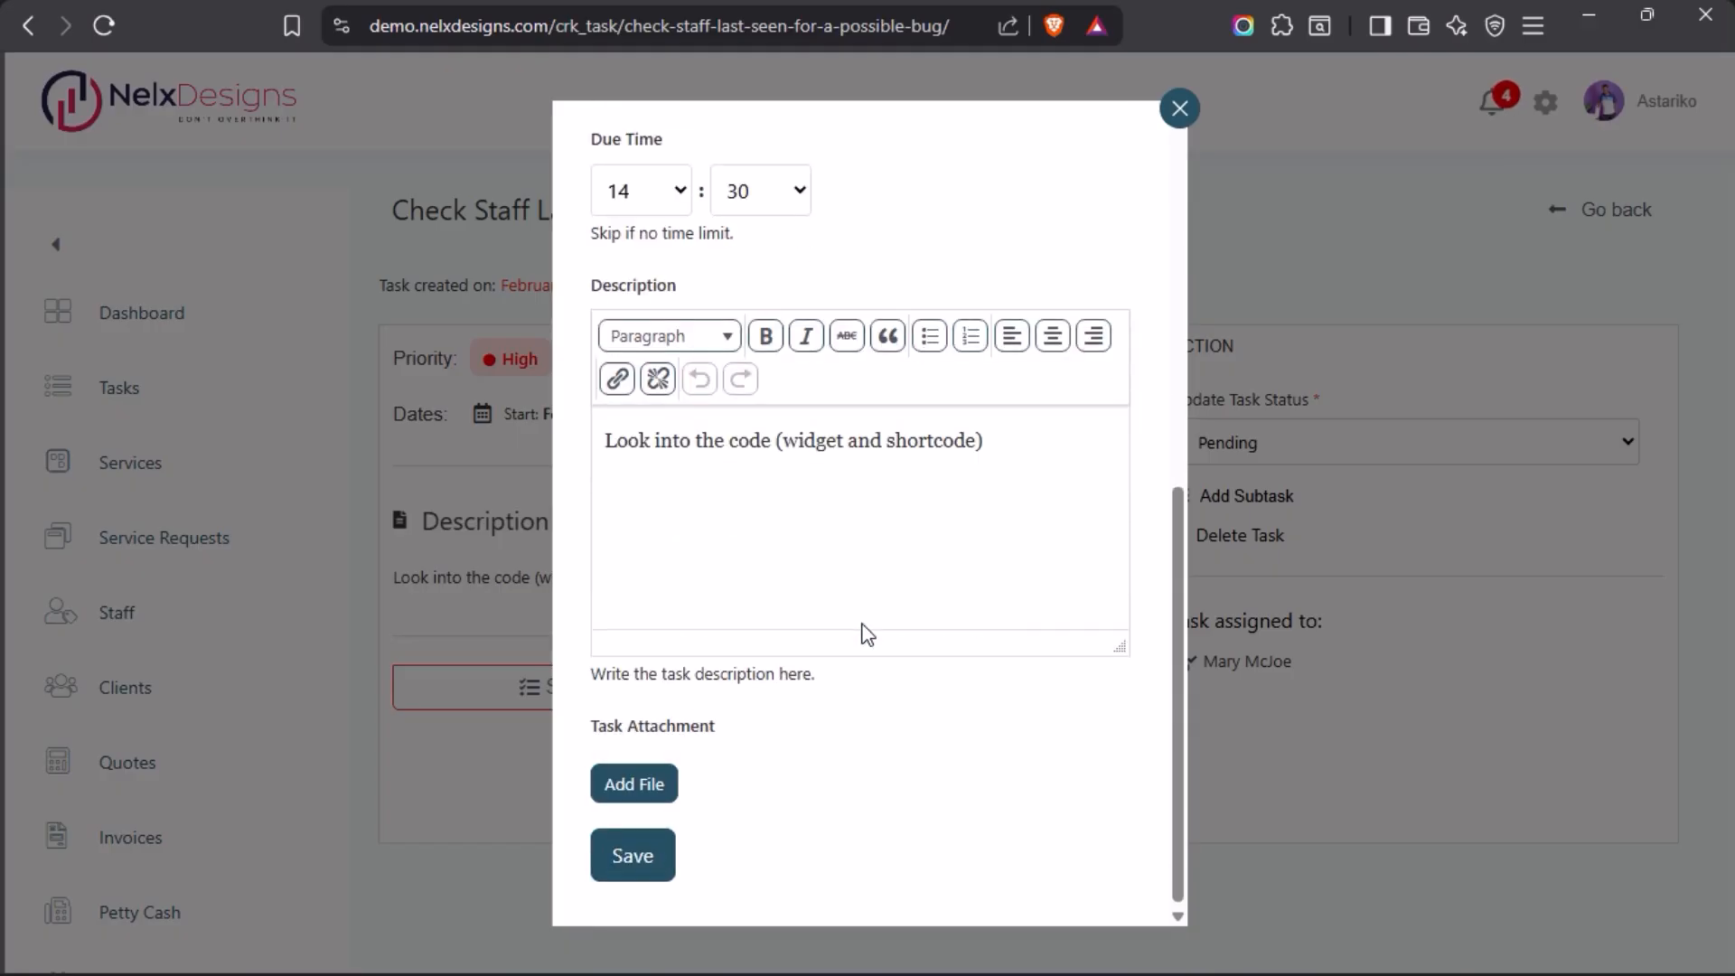
{"action": "mouse_move", "coordinate": [1006, 436]}
{"action": "left_mouse_down"}
{"action": "mouse_move", "coordinate": [638, 437]}
{"action": "mouse_move", "coordinate": [989, 440]}
{"action": "left_mouse_up"}
{"action": "scroll", "coordinate": [904, 470], "scroll_direction": "up", "scroll_amount": 2}
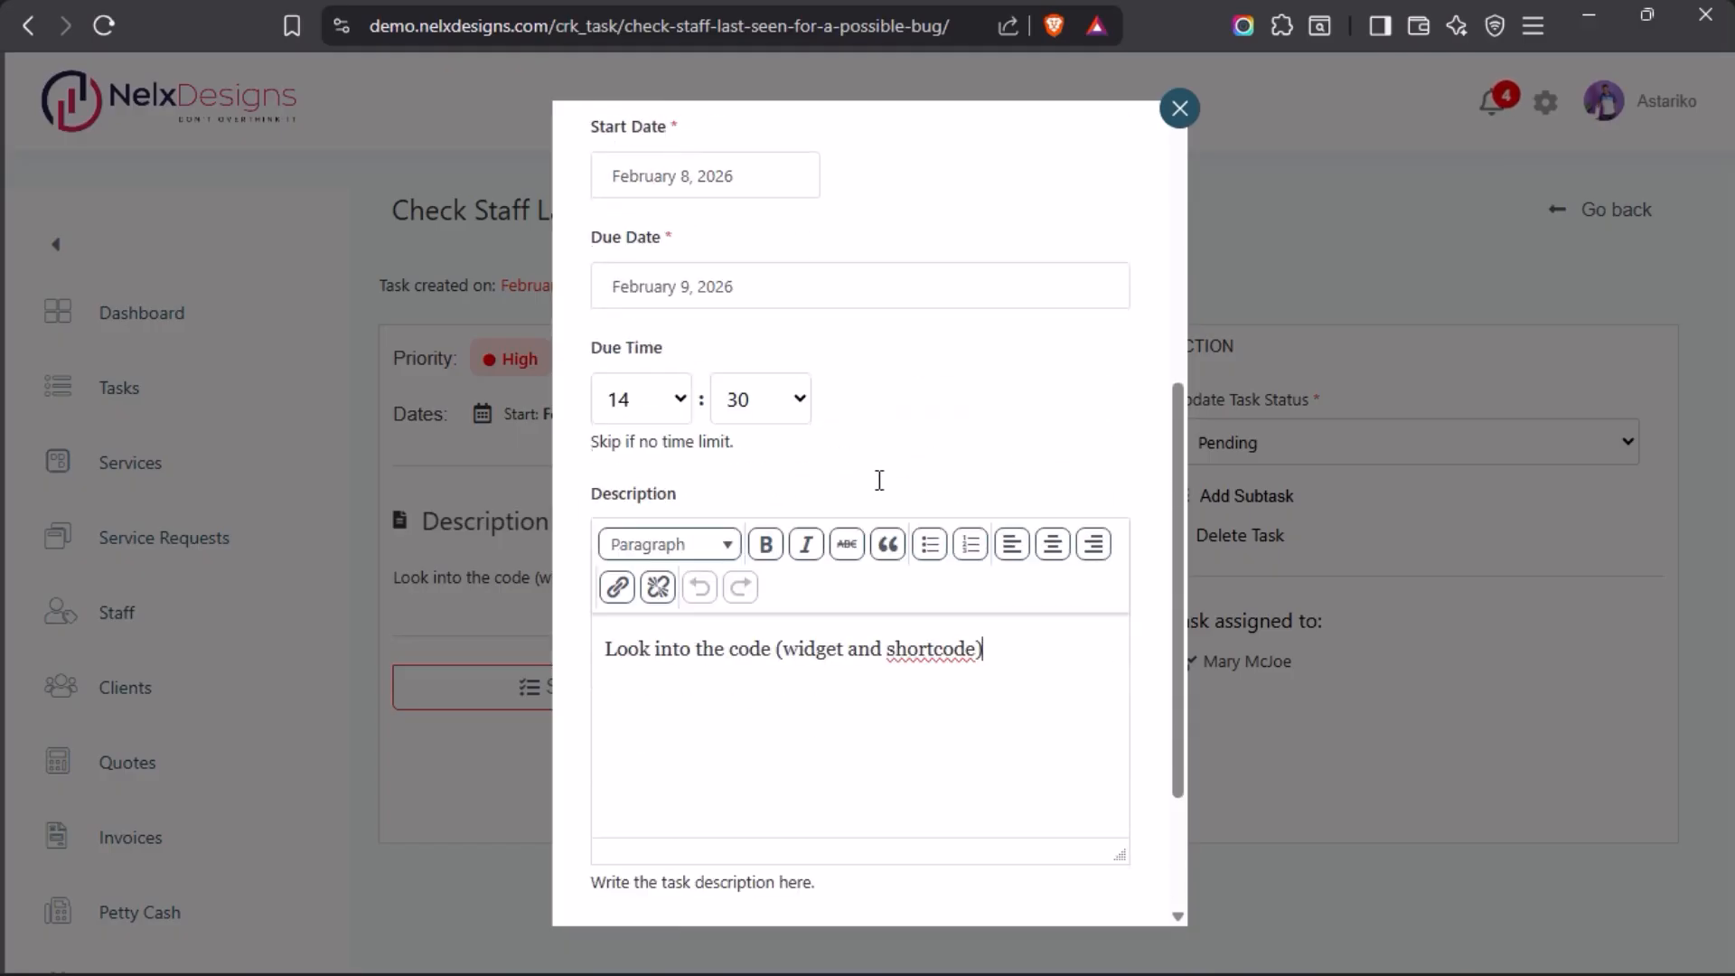
{"action": "scroll", "coordinate": [845, 440], "scroll_direction": "up", "scroll_amount": 2}
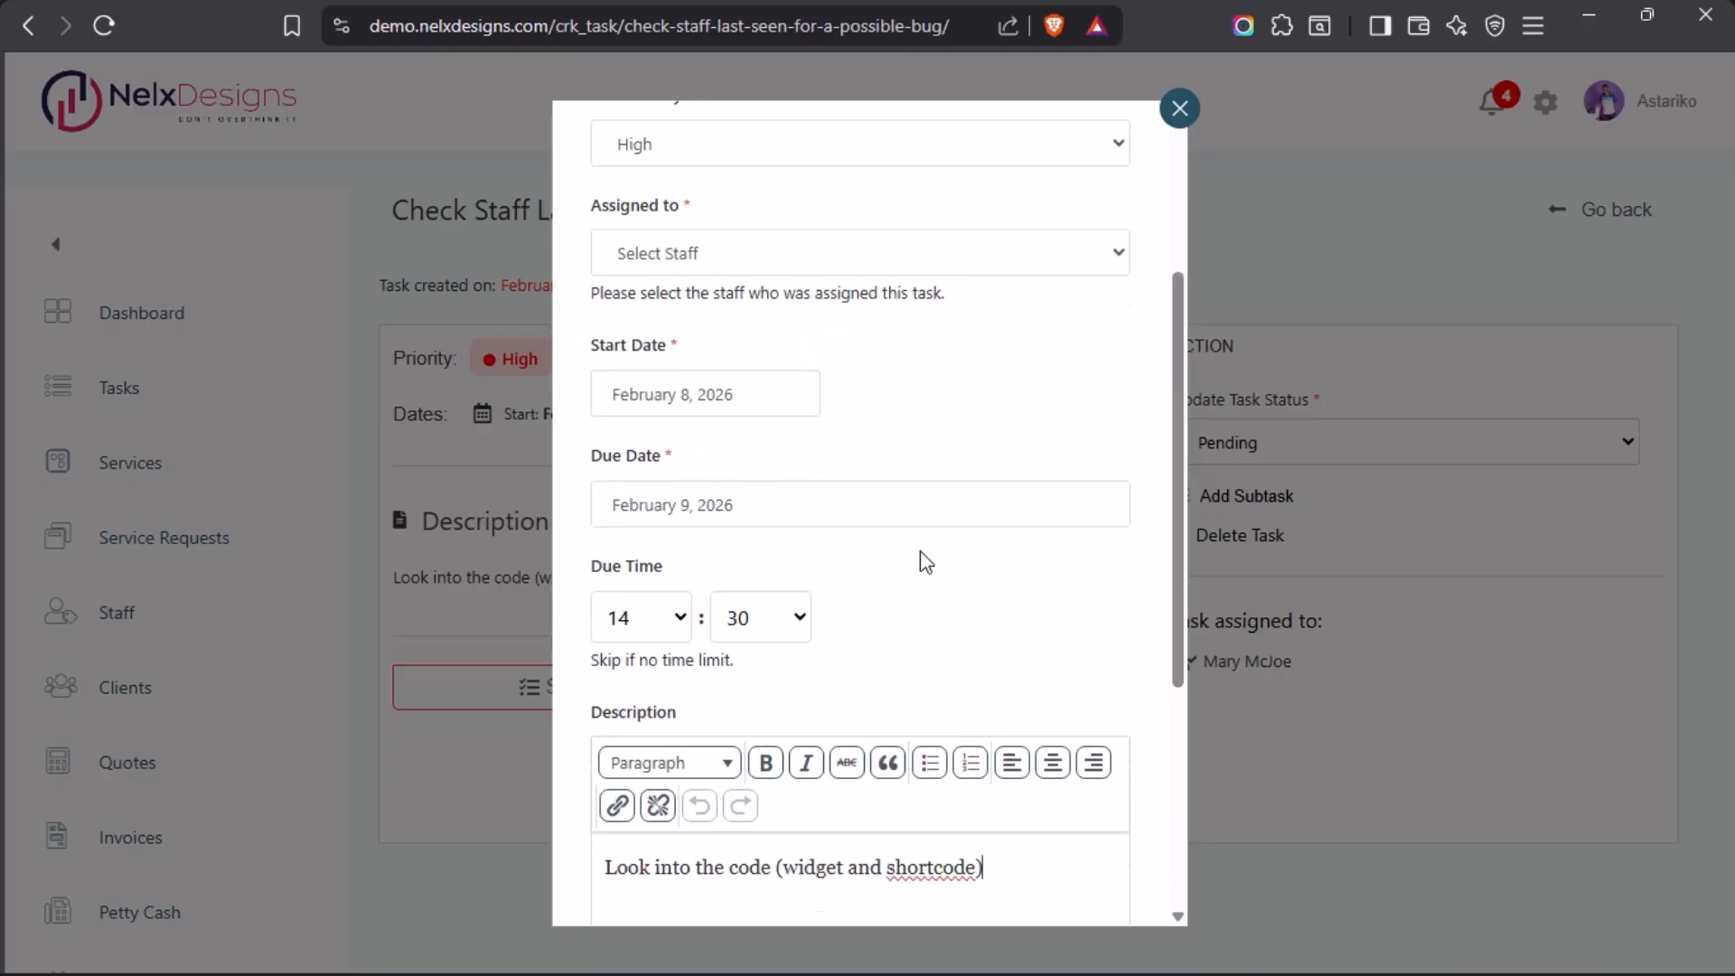
{"action": "scroll", "coordinate": [789, 390], "scroll_direction": "up", "scroll_amount": 3}
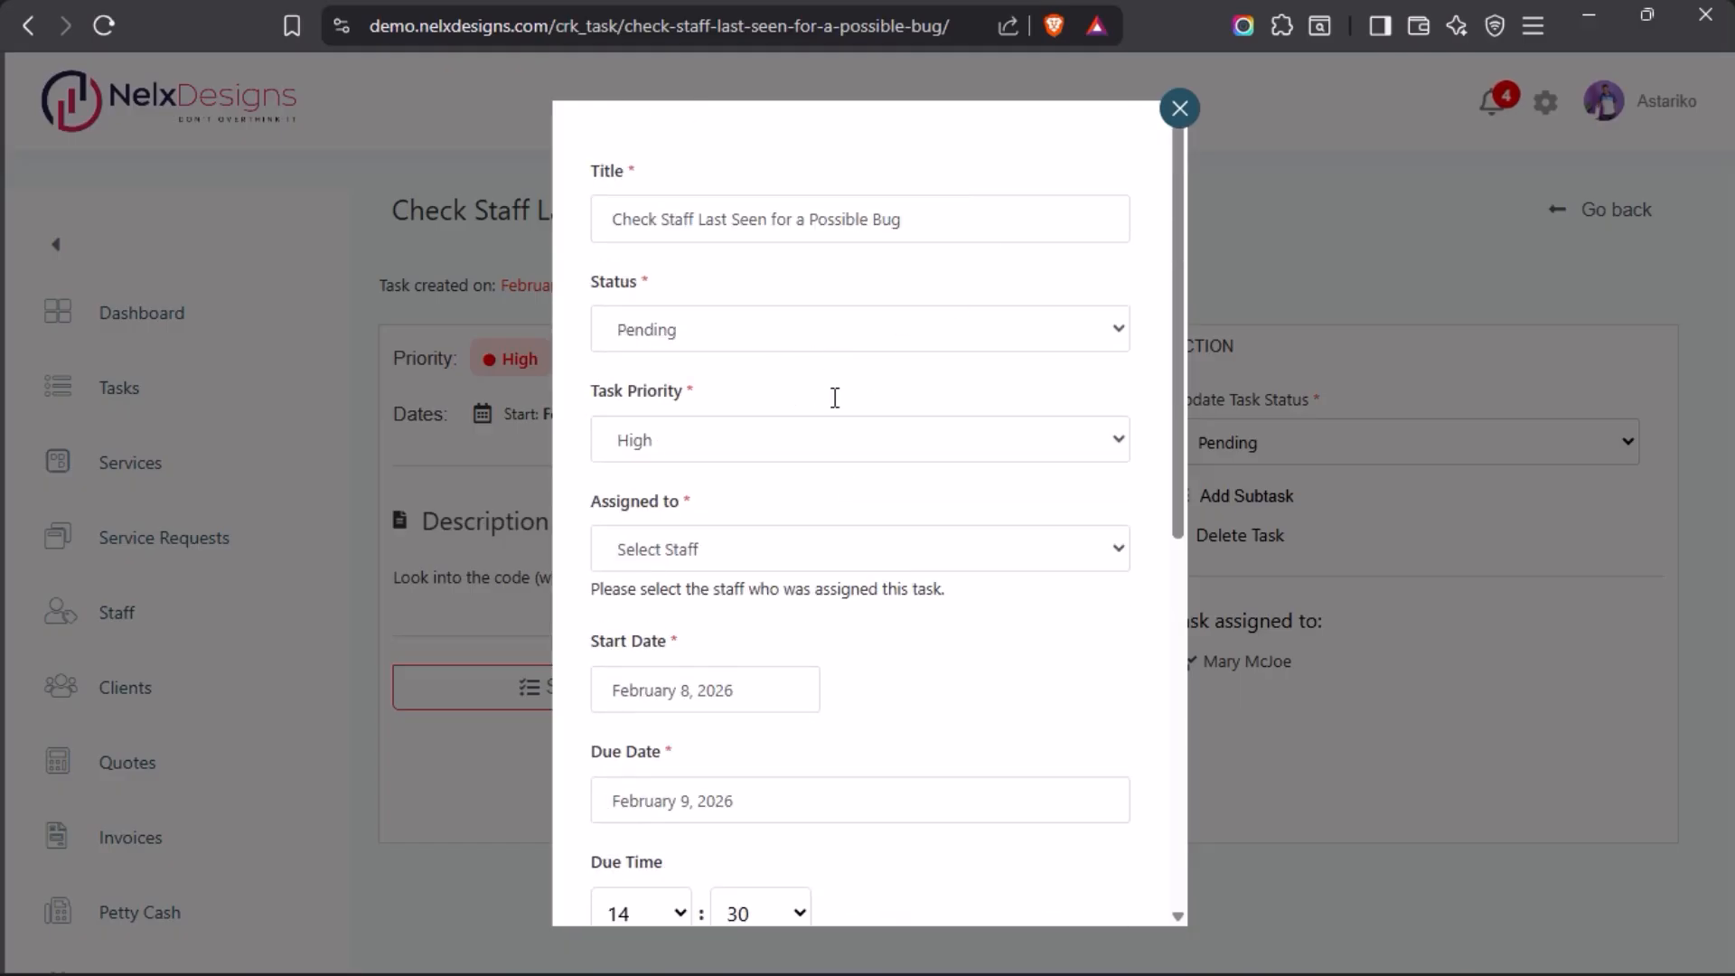
{"action": "left_click", "coordinate": [1180, 109]}
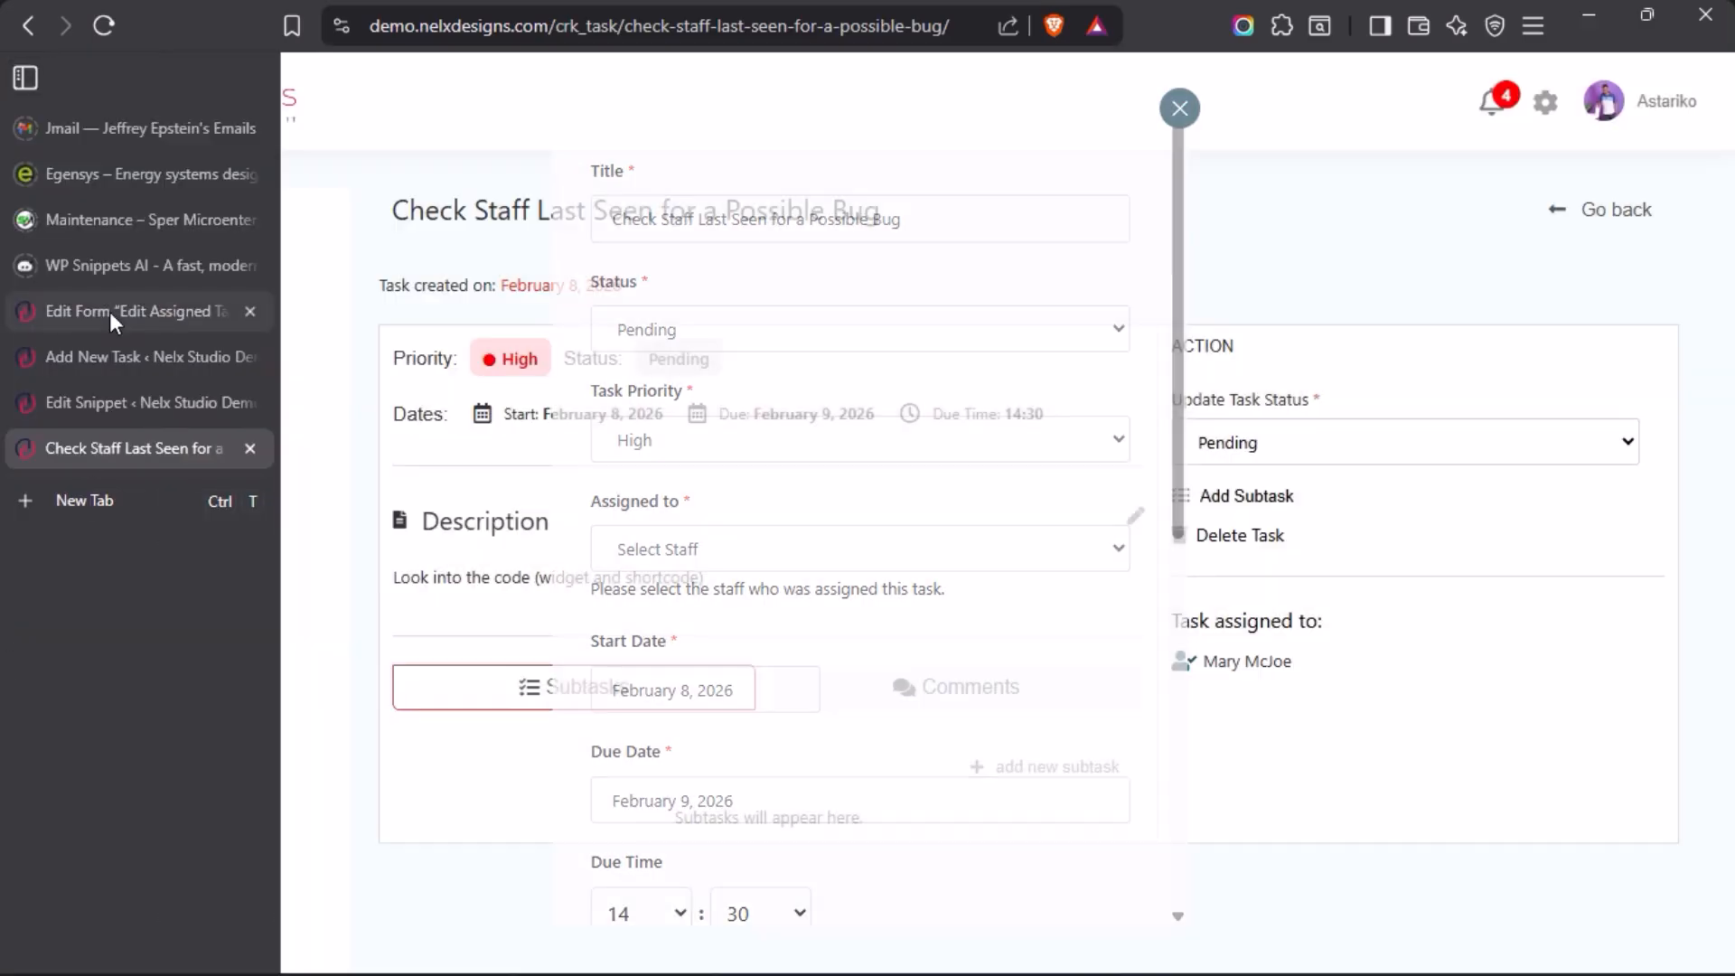
Step: Return to the Edit Assigned Task form, collapse its Preset Settings and bring the Post Submit Actions into view
{"action": "left_click", "coordinate": [110, 312]}
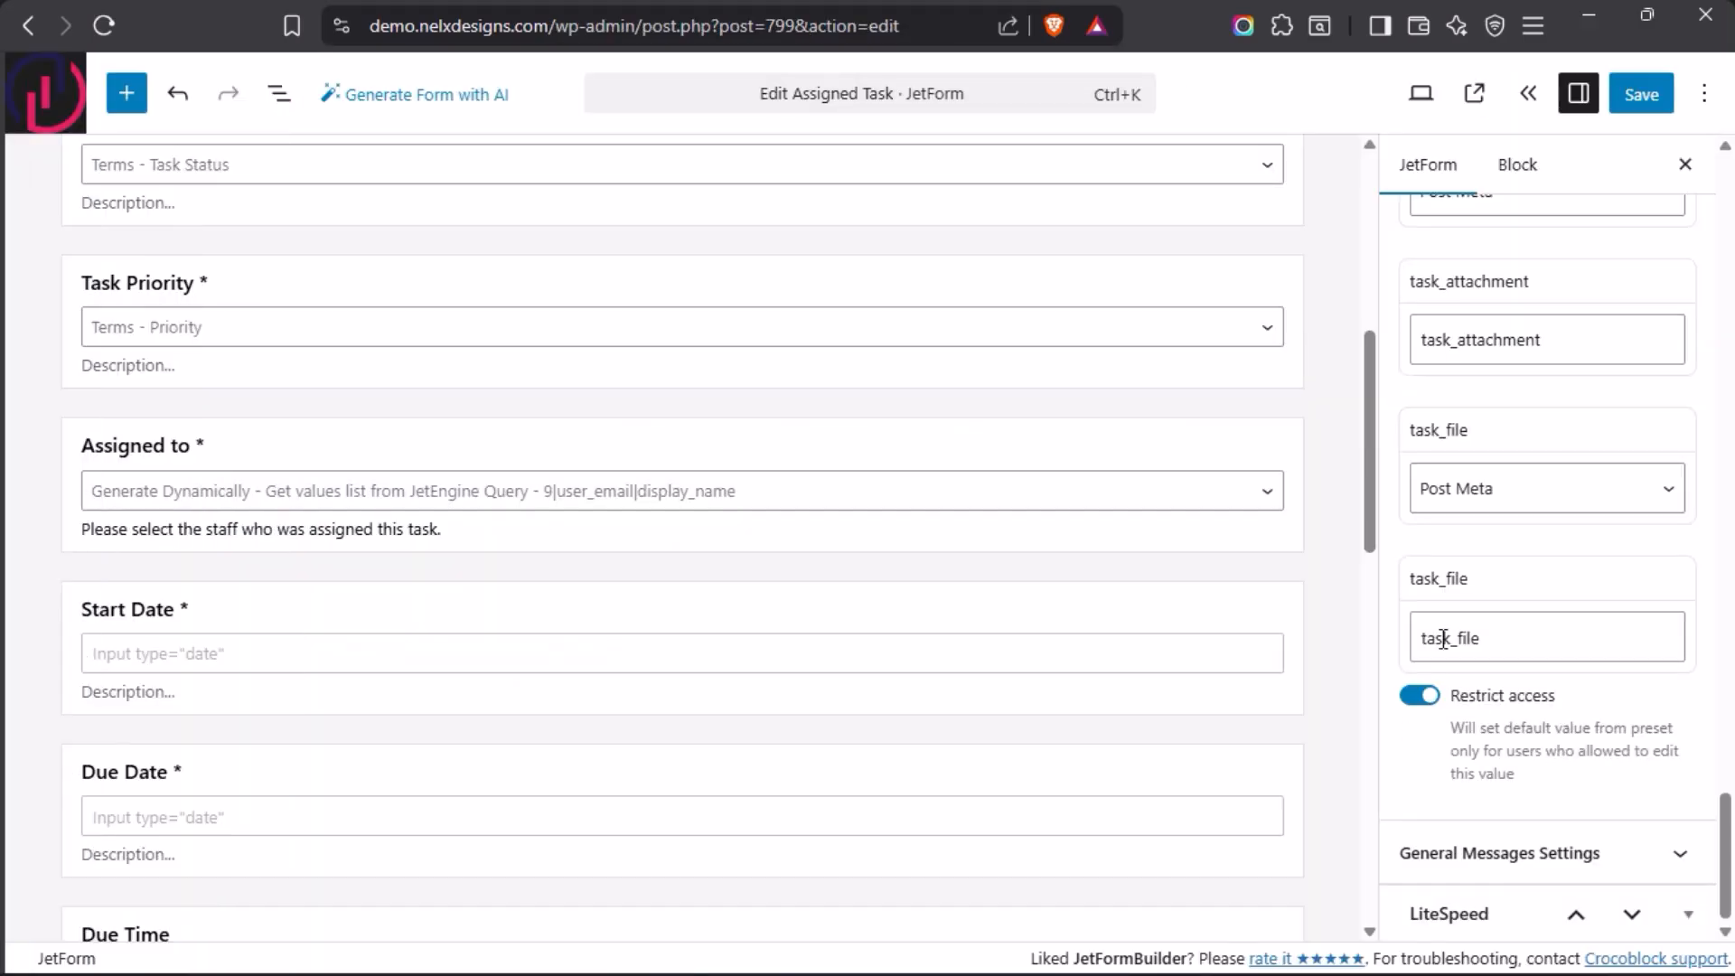
{"action": "scroll", "coordinate": [1473, 611], "scroll_direction": "up", "scroll_amount": 7}
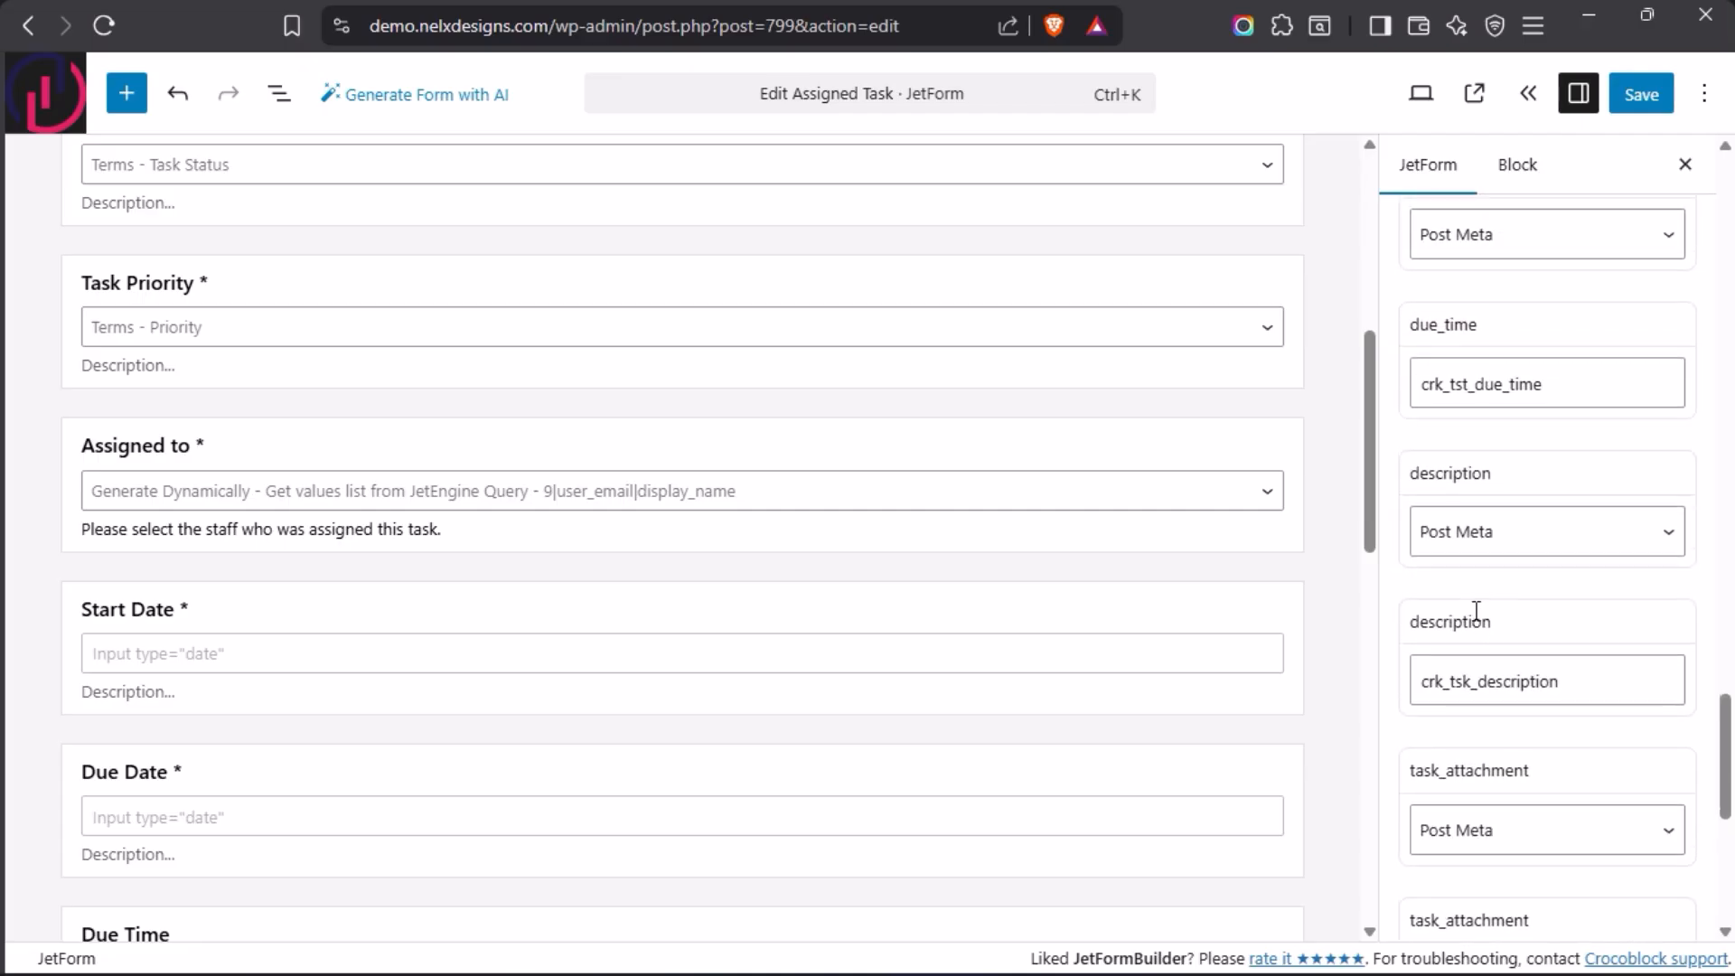
{"action": "scroll", "coordinate": [1477, 610], "scroll_direction": "up", "scroll_amount": 3}
{"action": "scroll", "coordinate": [1527, 704], "scroll_direction": "up", "scroll_amount": 3}
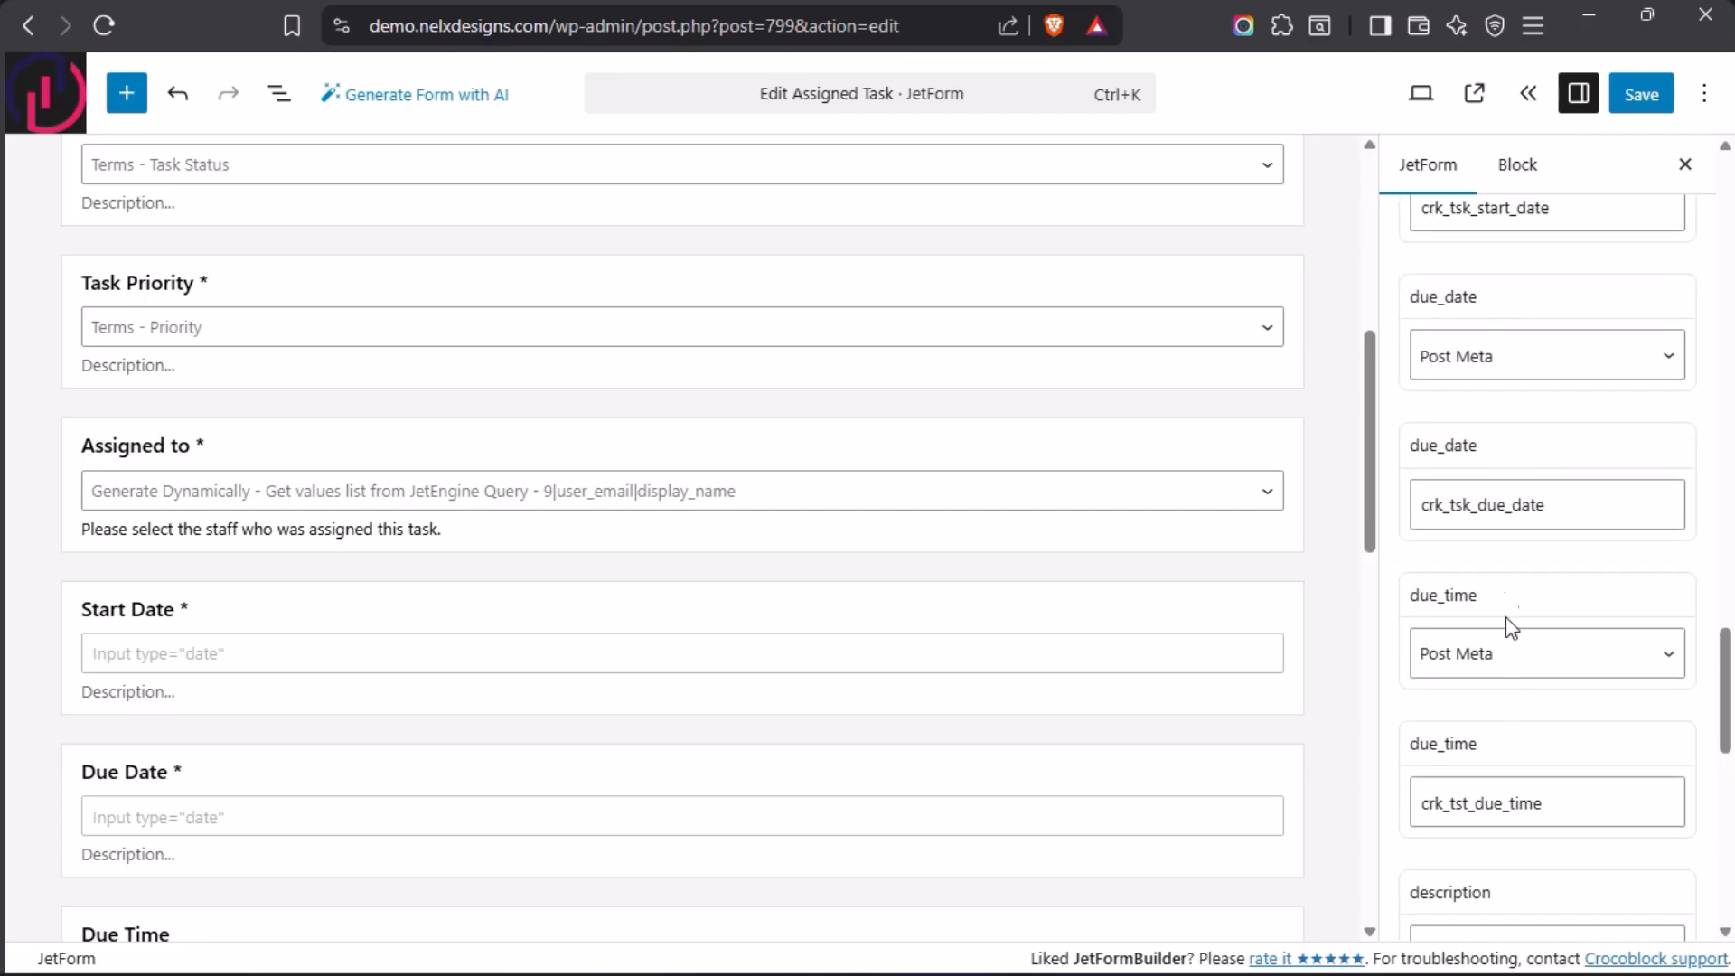
{"action": "scroll", "coordinate": [1503, 624], "scroll_direction": "up", "scroll_amount": 9}
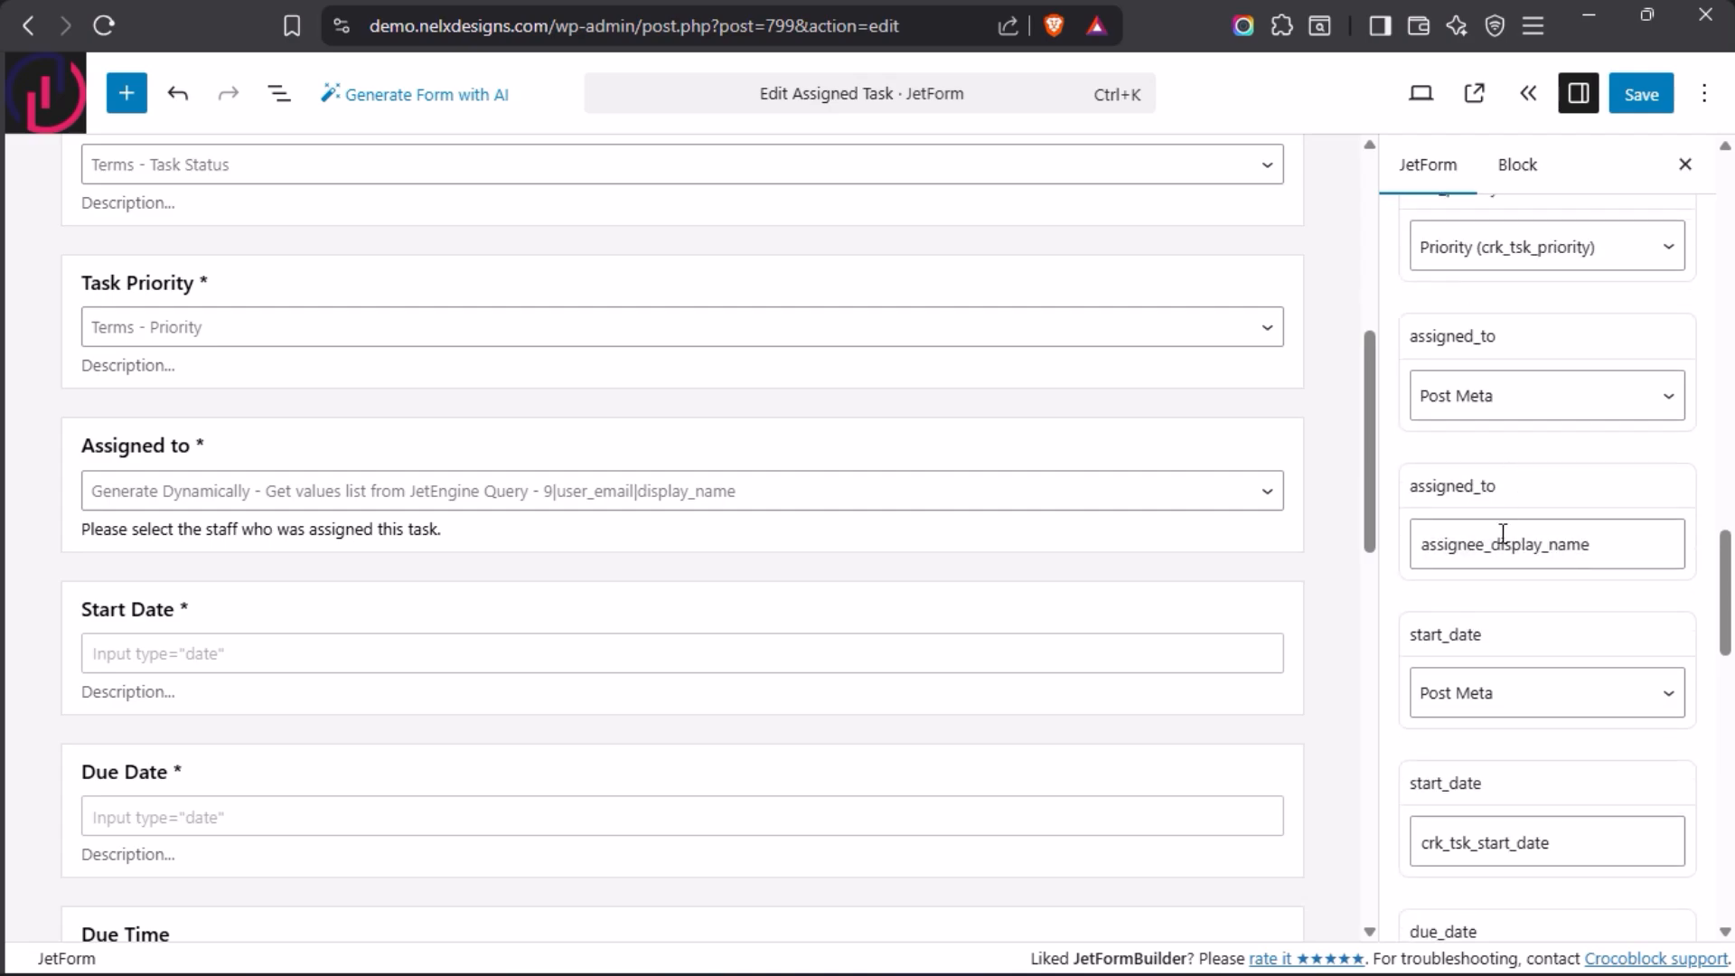
{"action": "scroll", "coordinate": [1503, 533], "scroll_direction": "up", "scroll_amount": 6}
{"action": "scroll", "coordinate": [1503, 542], "scroll_direction": "up", "scroll_amount": 15}
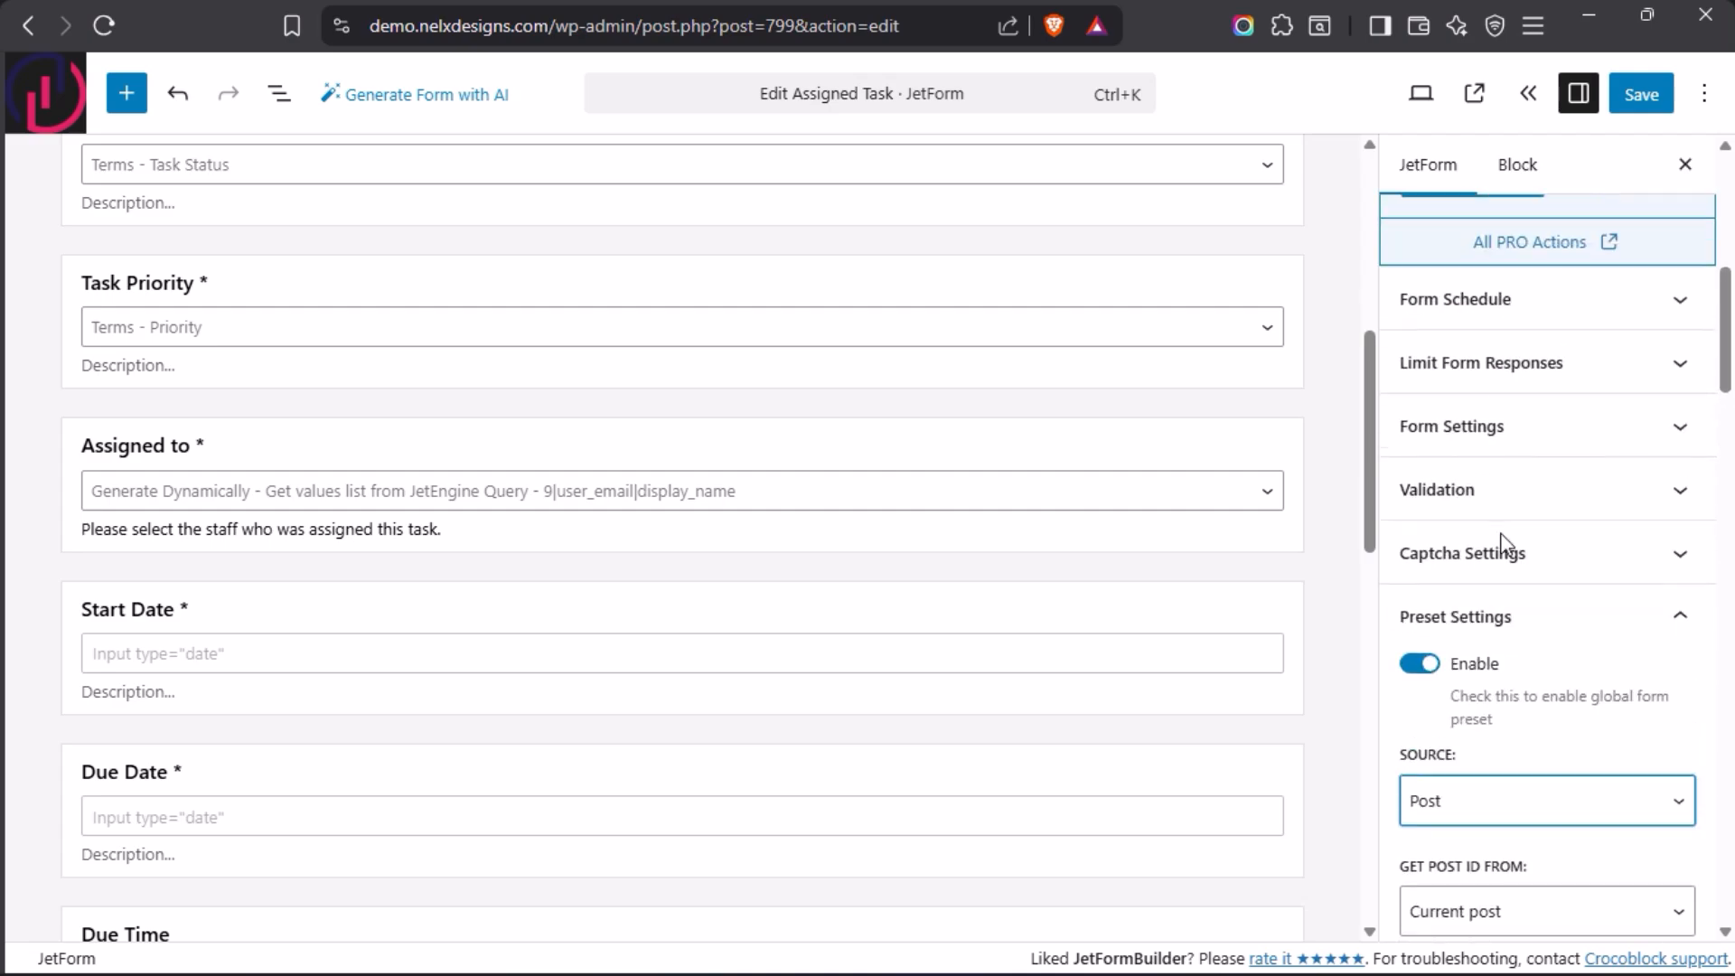
{"action": "left_click", "coordinate": [1684, 623]}
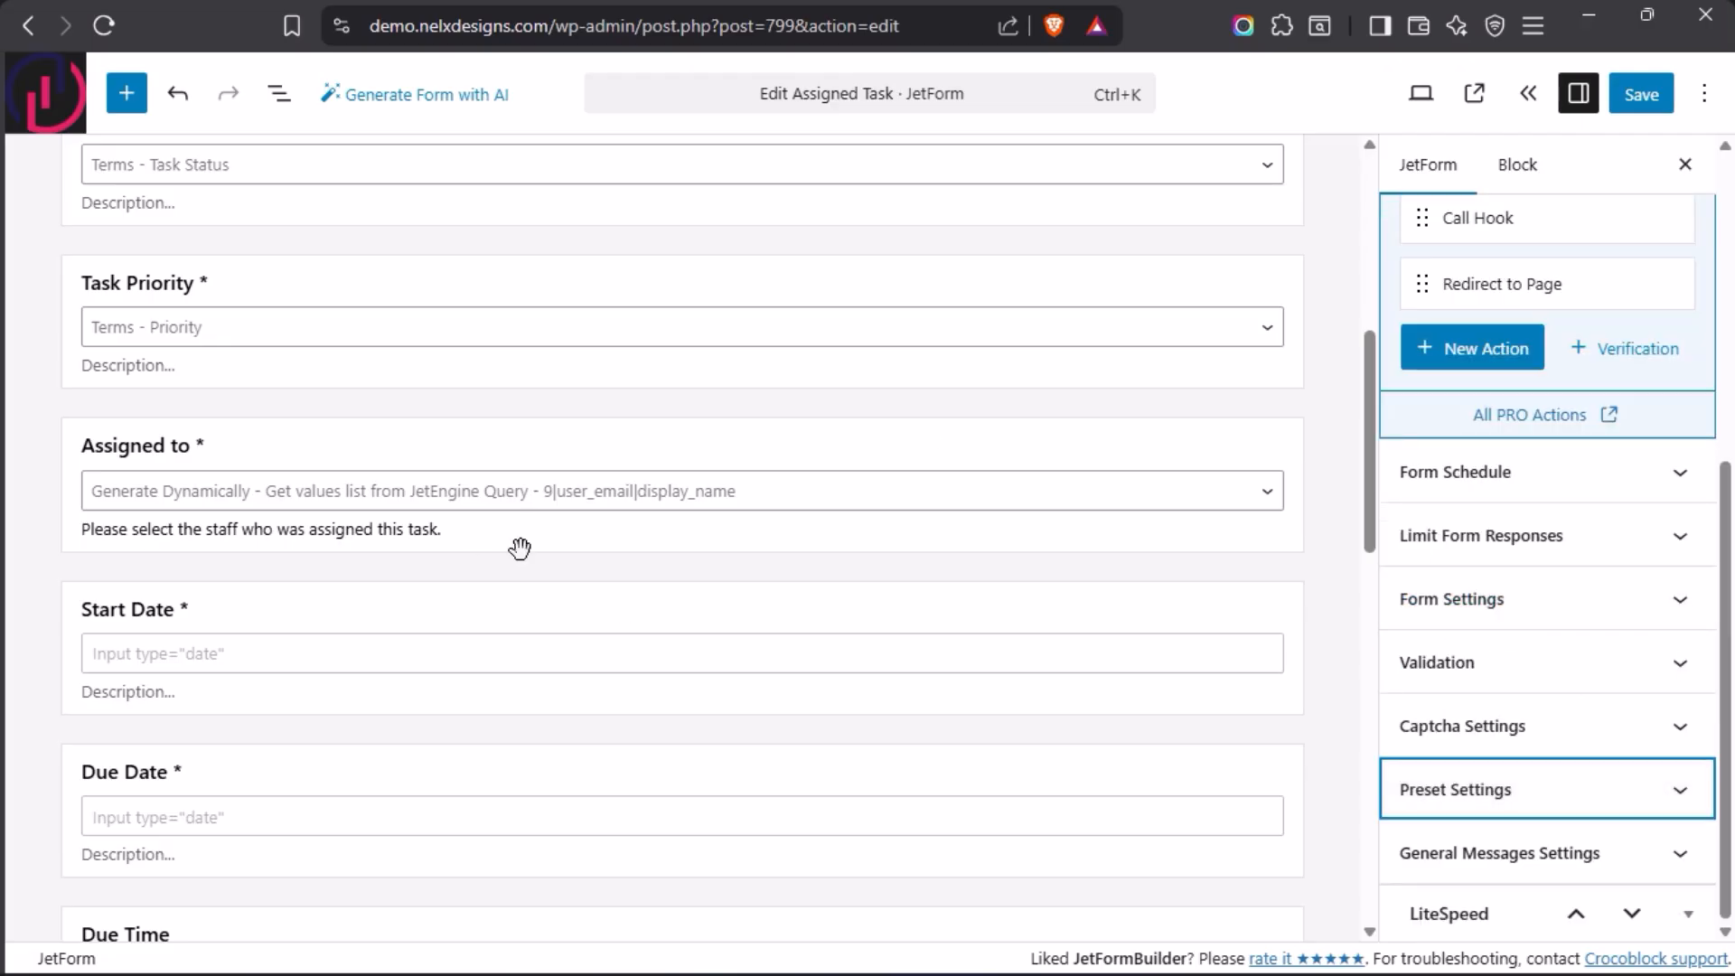
{"action": "scroll", "coordinate": [1451, 624], "scroll_direction": "up", "scroll_amount": 1}
{"action": "scroll", "coordinate": [1451, 623], "scroll_direction": "up", "scroll_amount": 5}
{"action": "mouse_move", "coordinate": [1534, 723]}
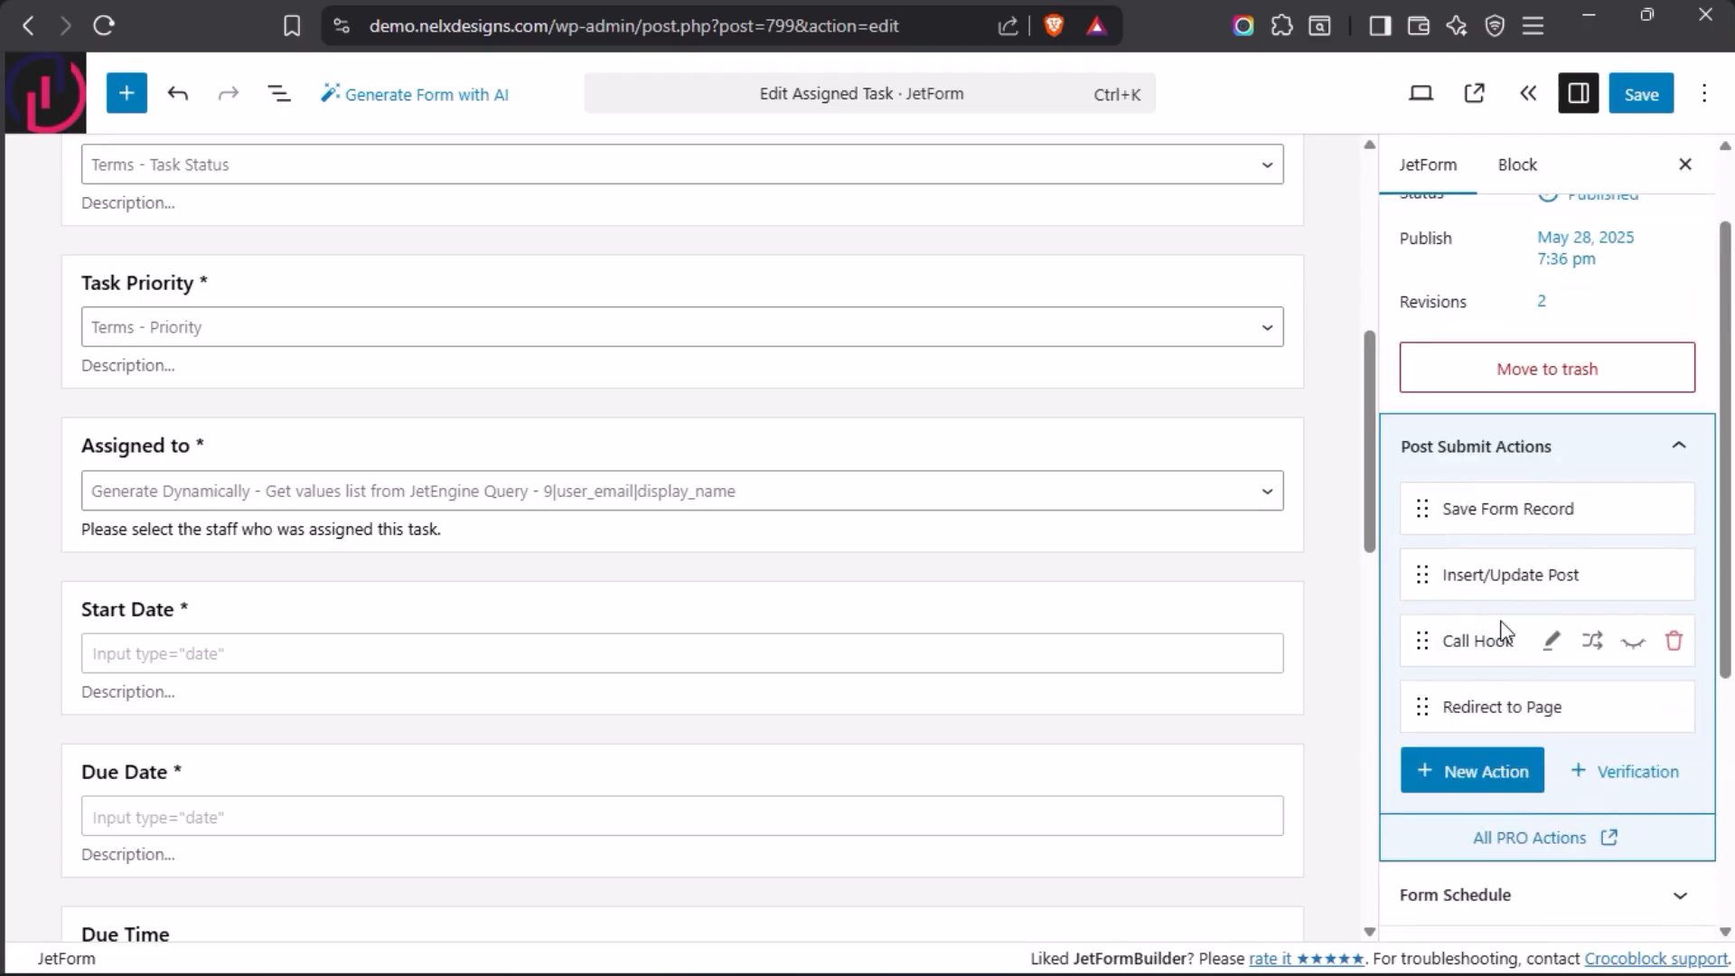
Step: Open the Insert/Update Post action's settings and examine the mapping options for post_id, keeping Post ID (will update the post)
{"action": "left_click", "coordinate": [1551, 578]}
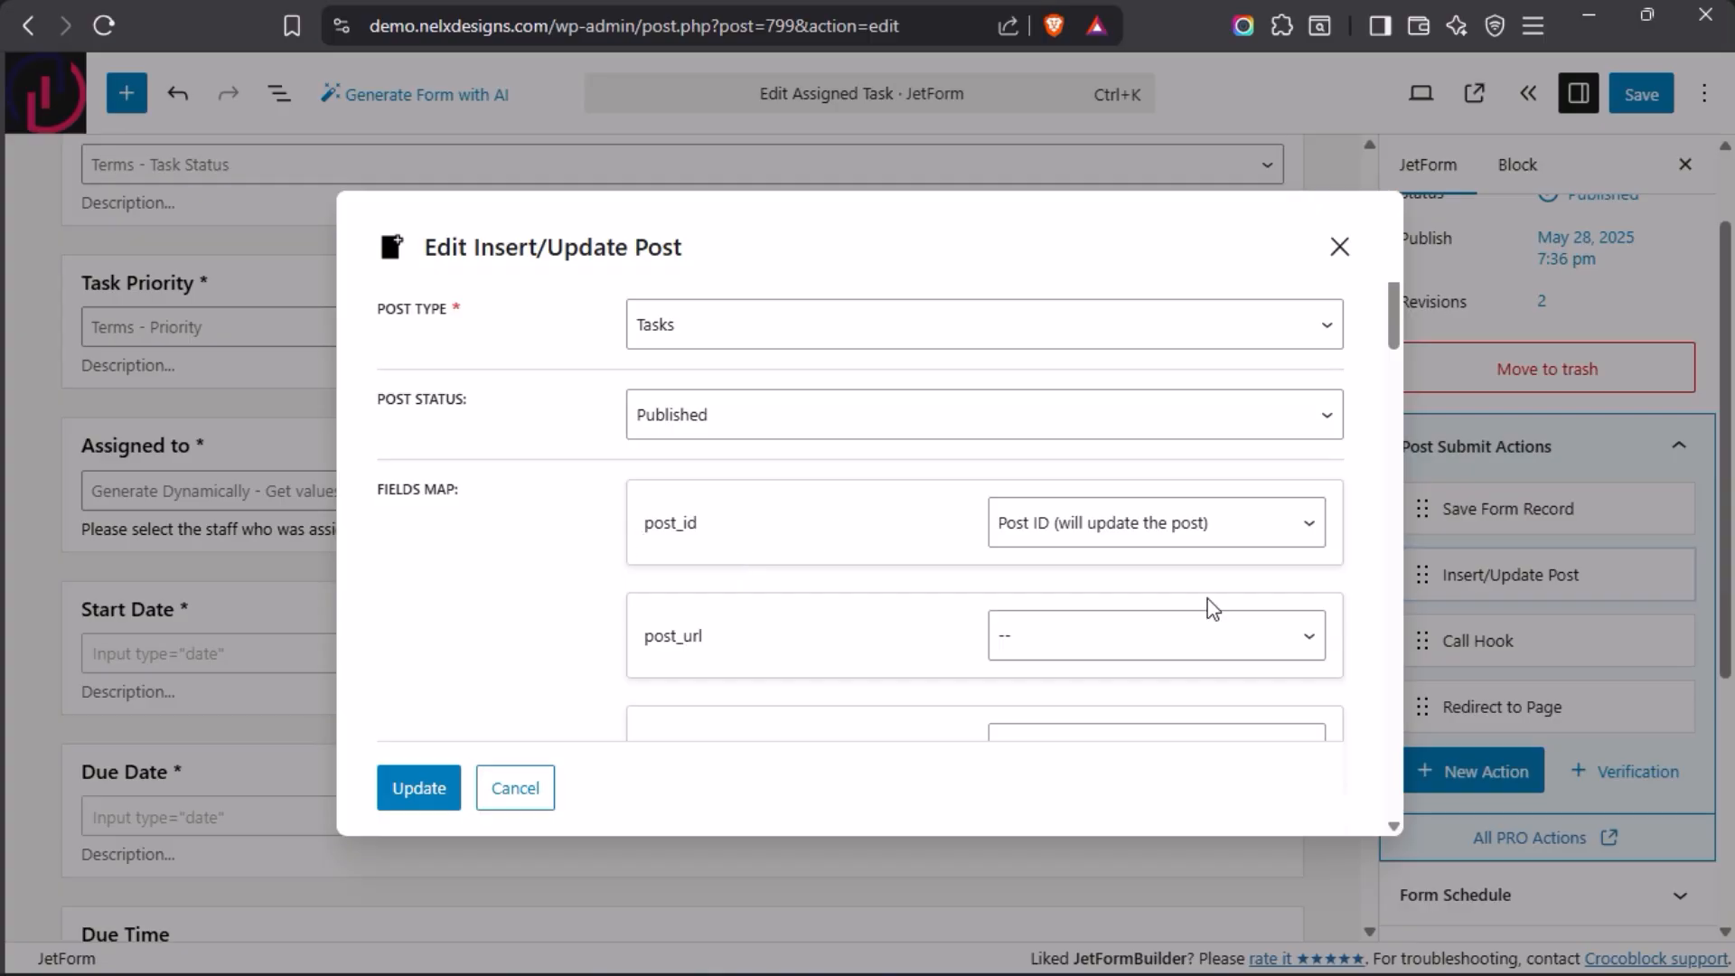
{"action": "left_click", "coordinate": [1312, 529]}
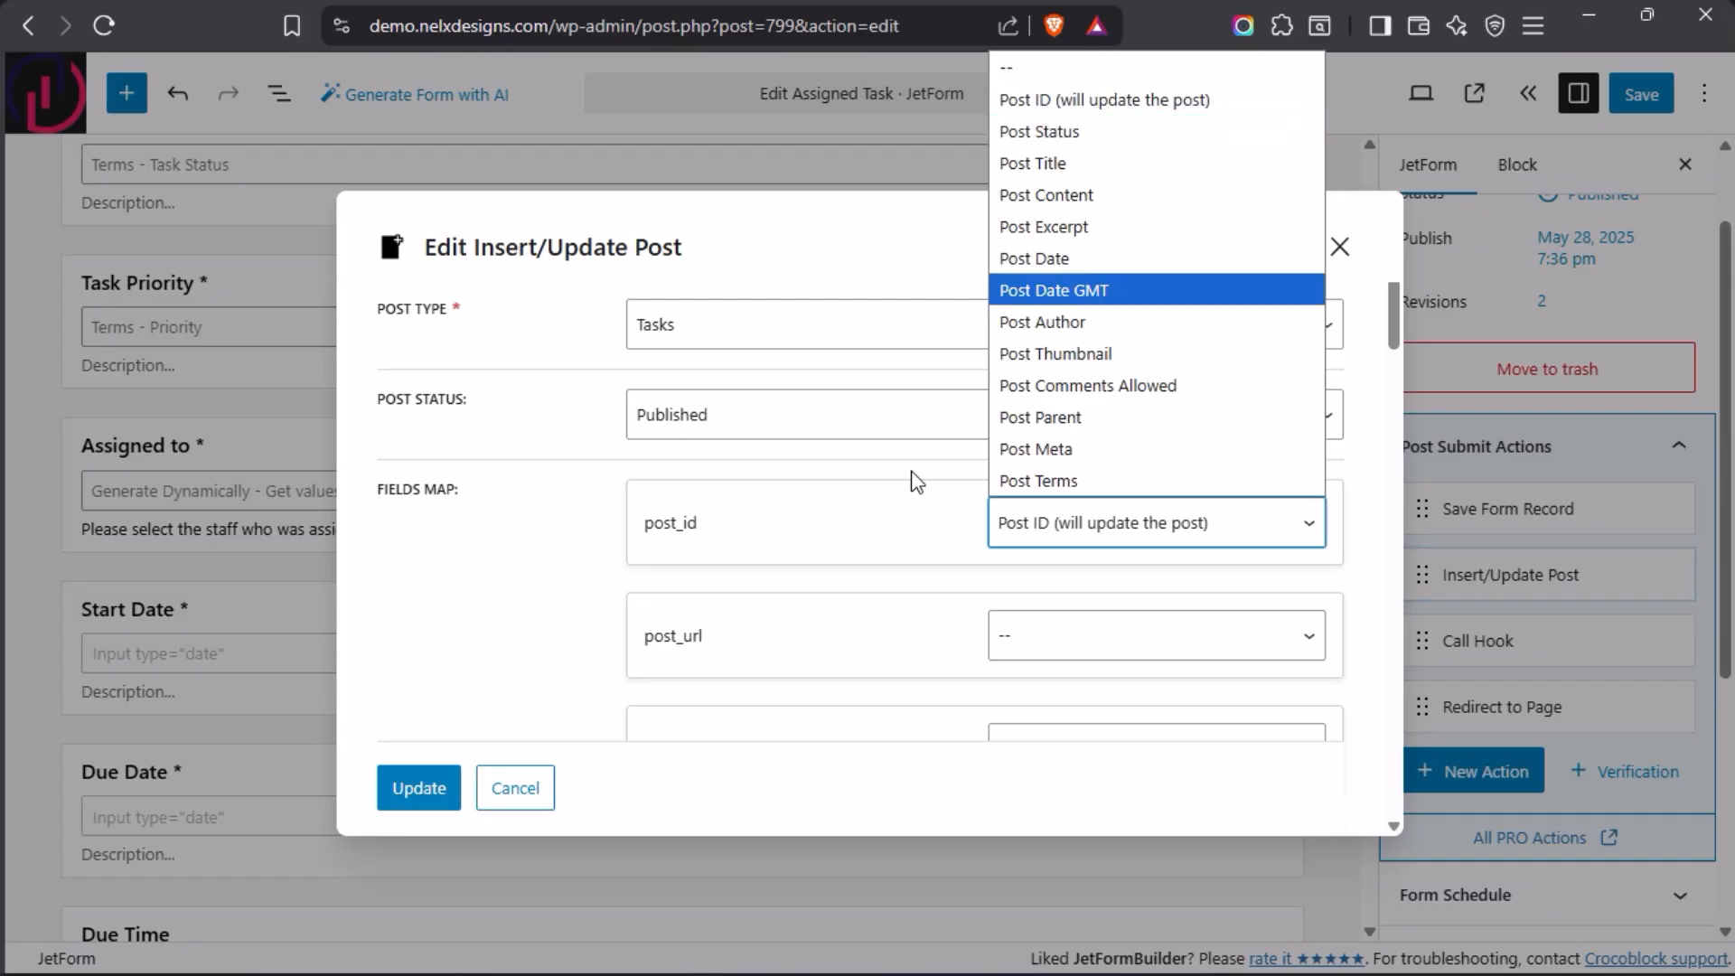
{"action": "left_click", "coordinate": [903, 536]}
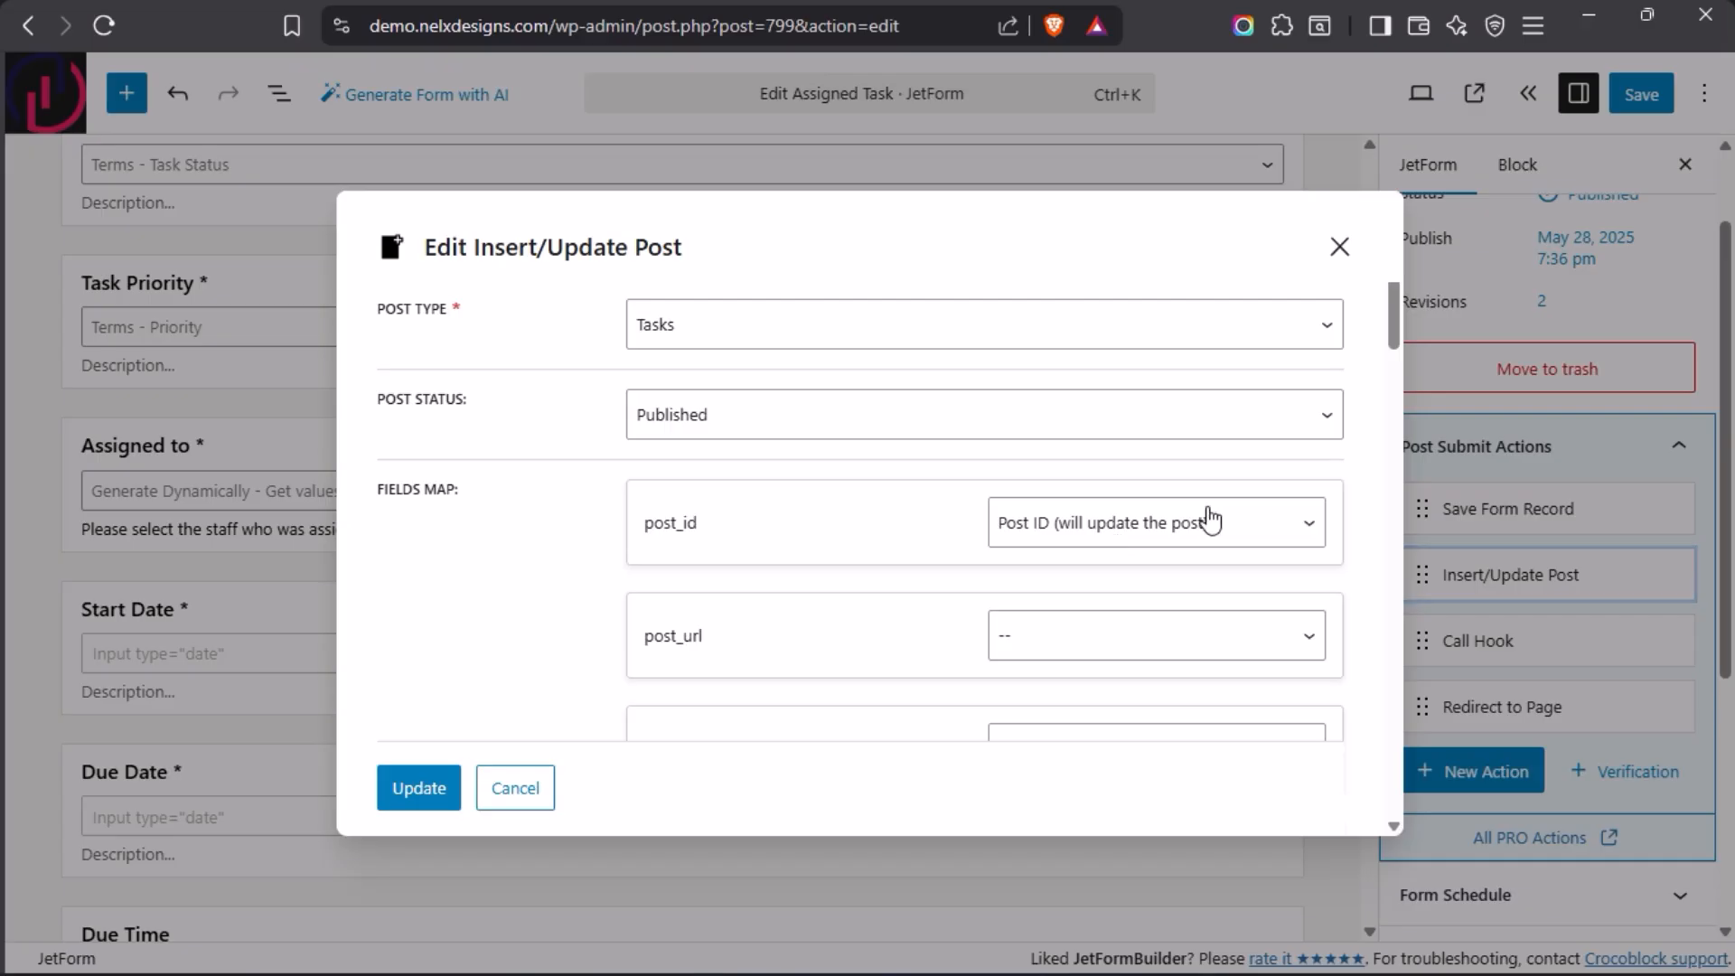
{"action": "left_click", "coordinate": [1294, 536]}
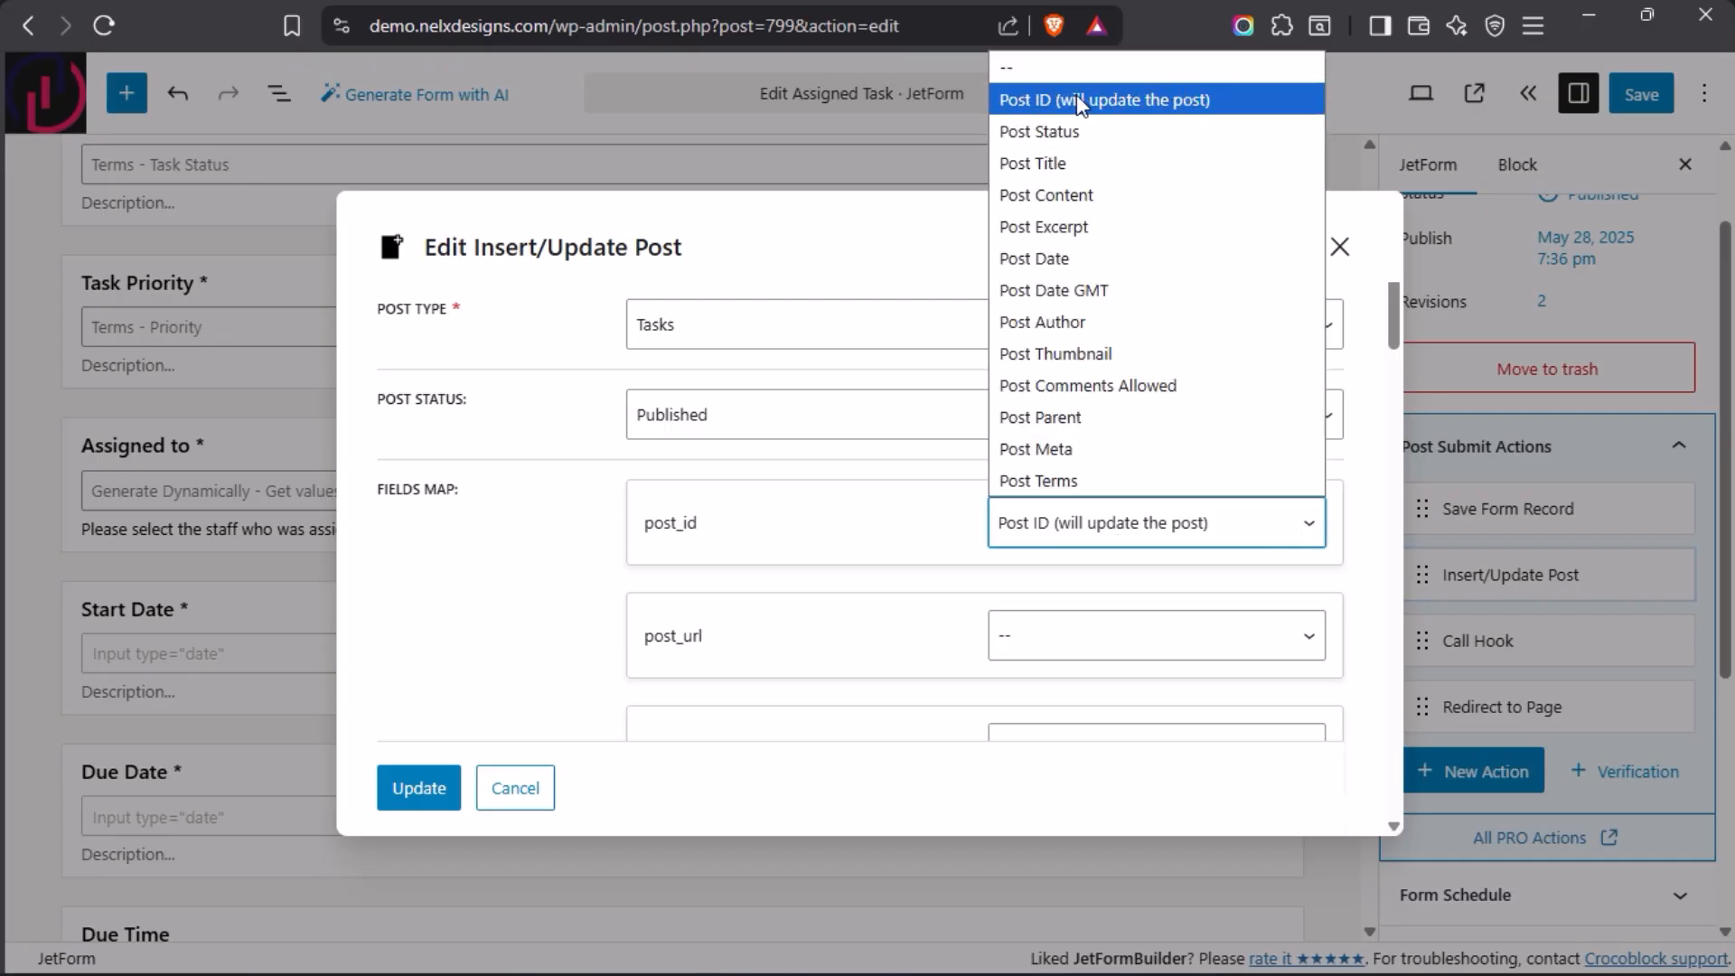
{"action": "left_click", "coordinate": [865, 515]}
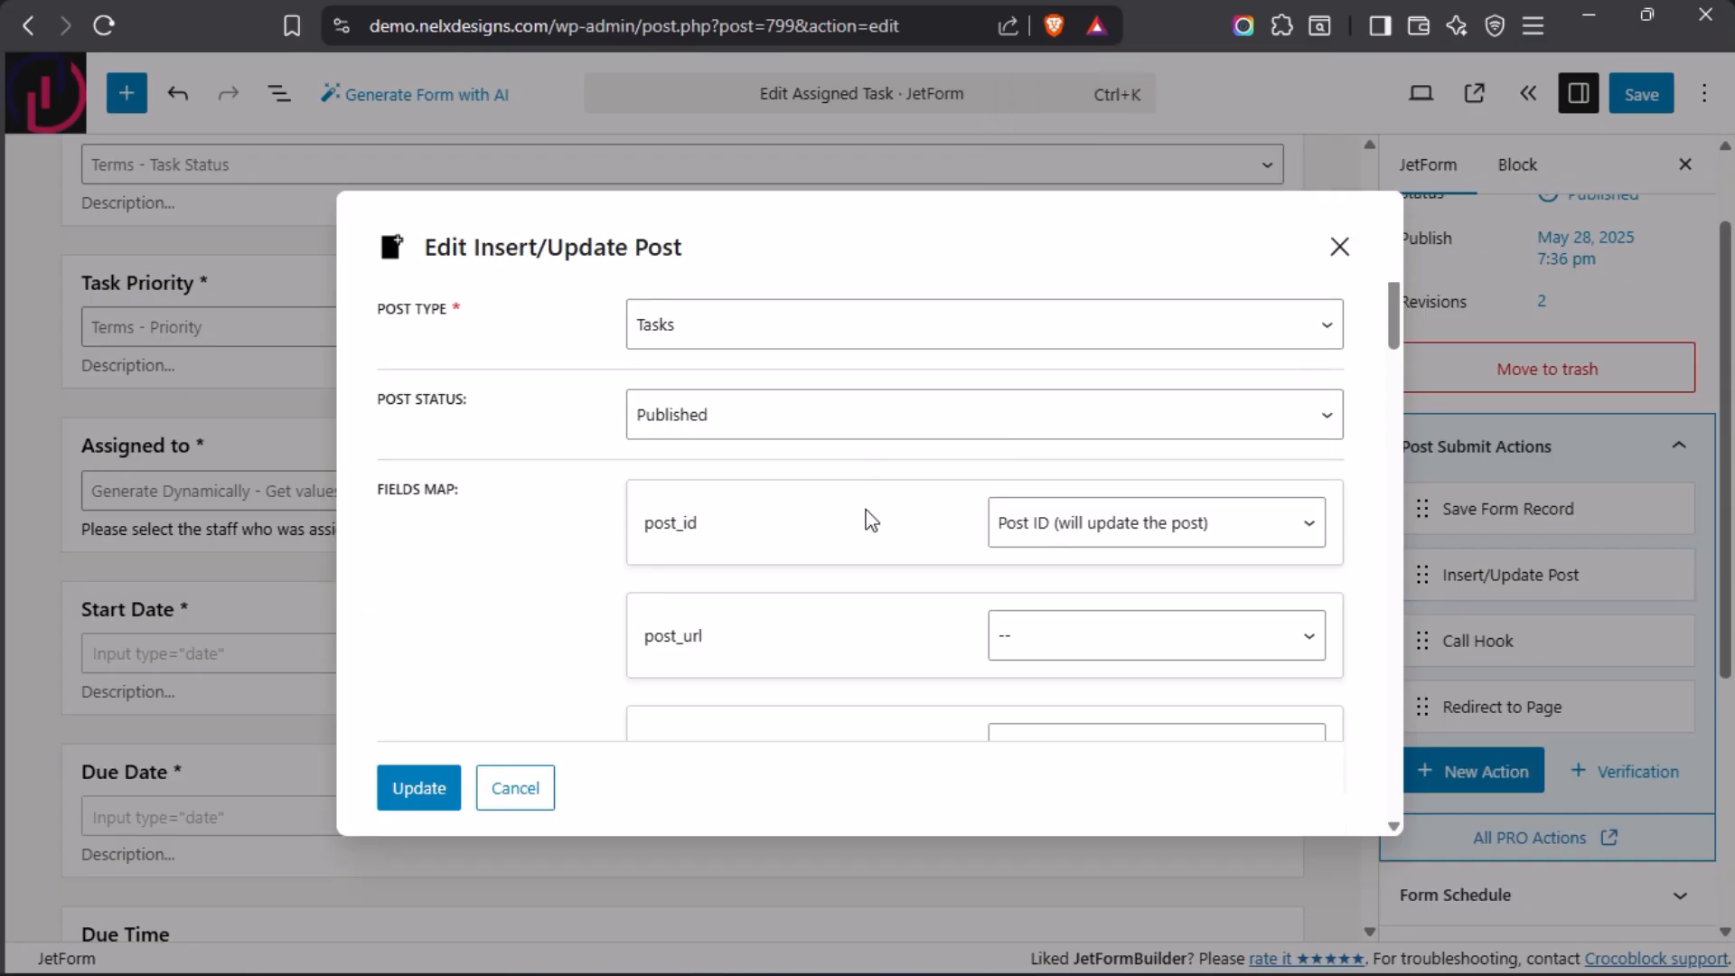
Step: Review the remaining Insert/Update Post field mappings from Title through File, and close the action's settings with Update
{"action": "scroll", "coordinate": [867, 520], "scroll_direction": "down", "scroll_amount": 3}
{"action": "scroll", "coordinate": [865, 521], "scroll_direction": "down", "scroll_amount": 2}
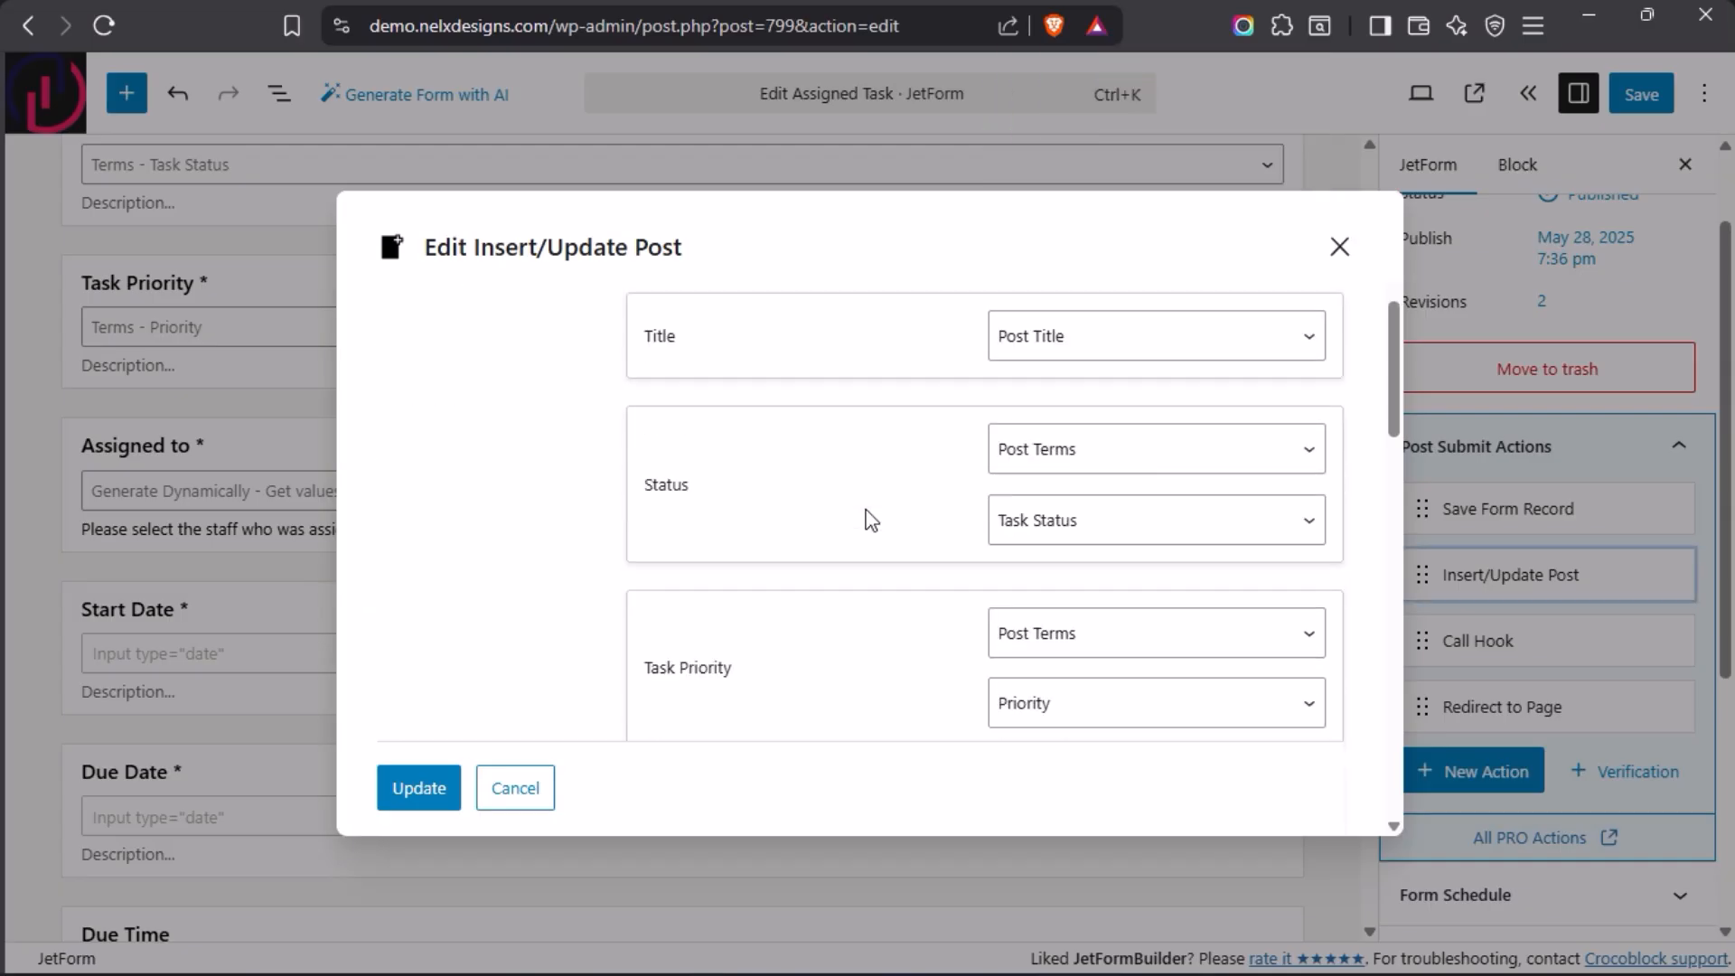
{"action": "scroll", "coordinate": [870, 522], "scroll_direction": "down", "scroll_amount": 8}
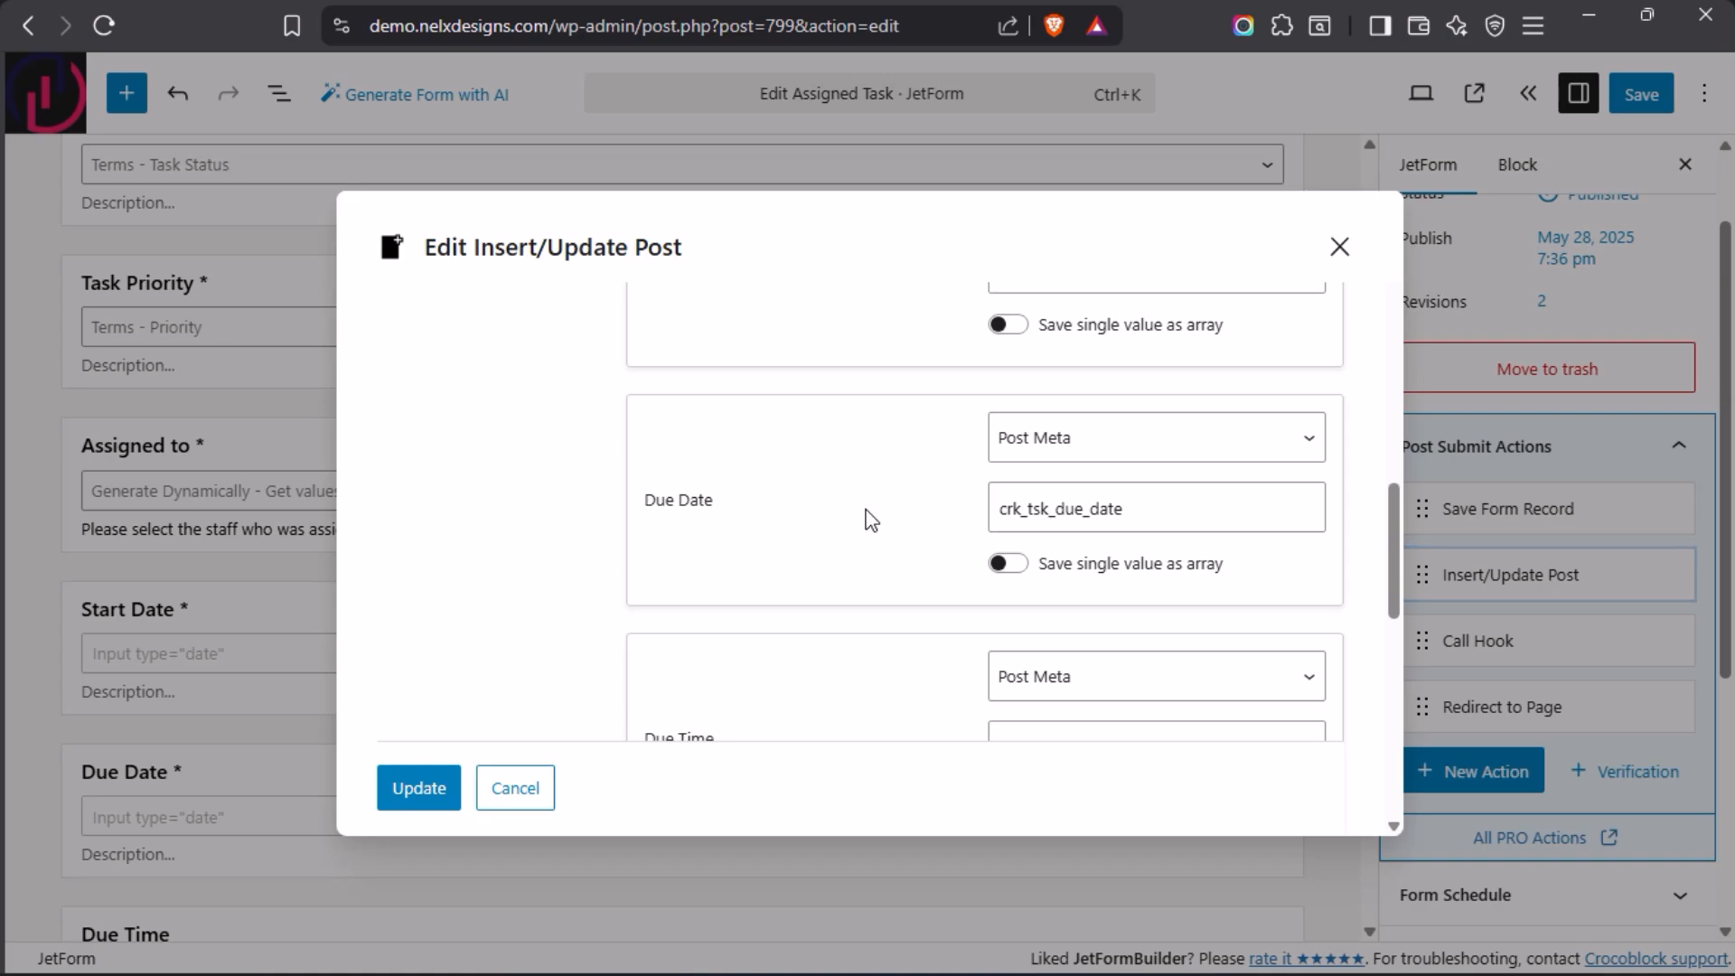
{"action": "scroll", "coordinate": [871, 521], "scroll_direction": "down", "scroll_amount": 4}
{"action": "scroll", "coordinate": [870, 521], "scroll_direction": "down", "scroll_amount": 5}
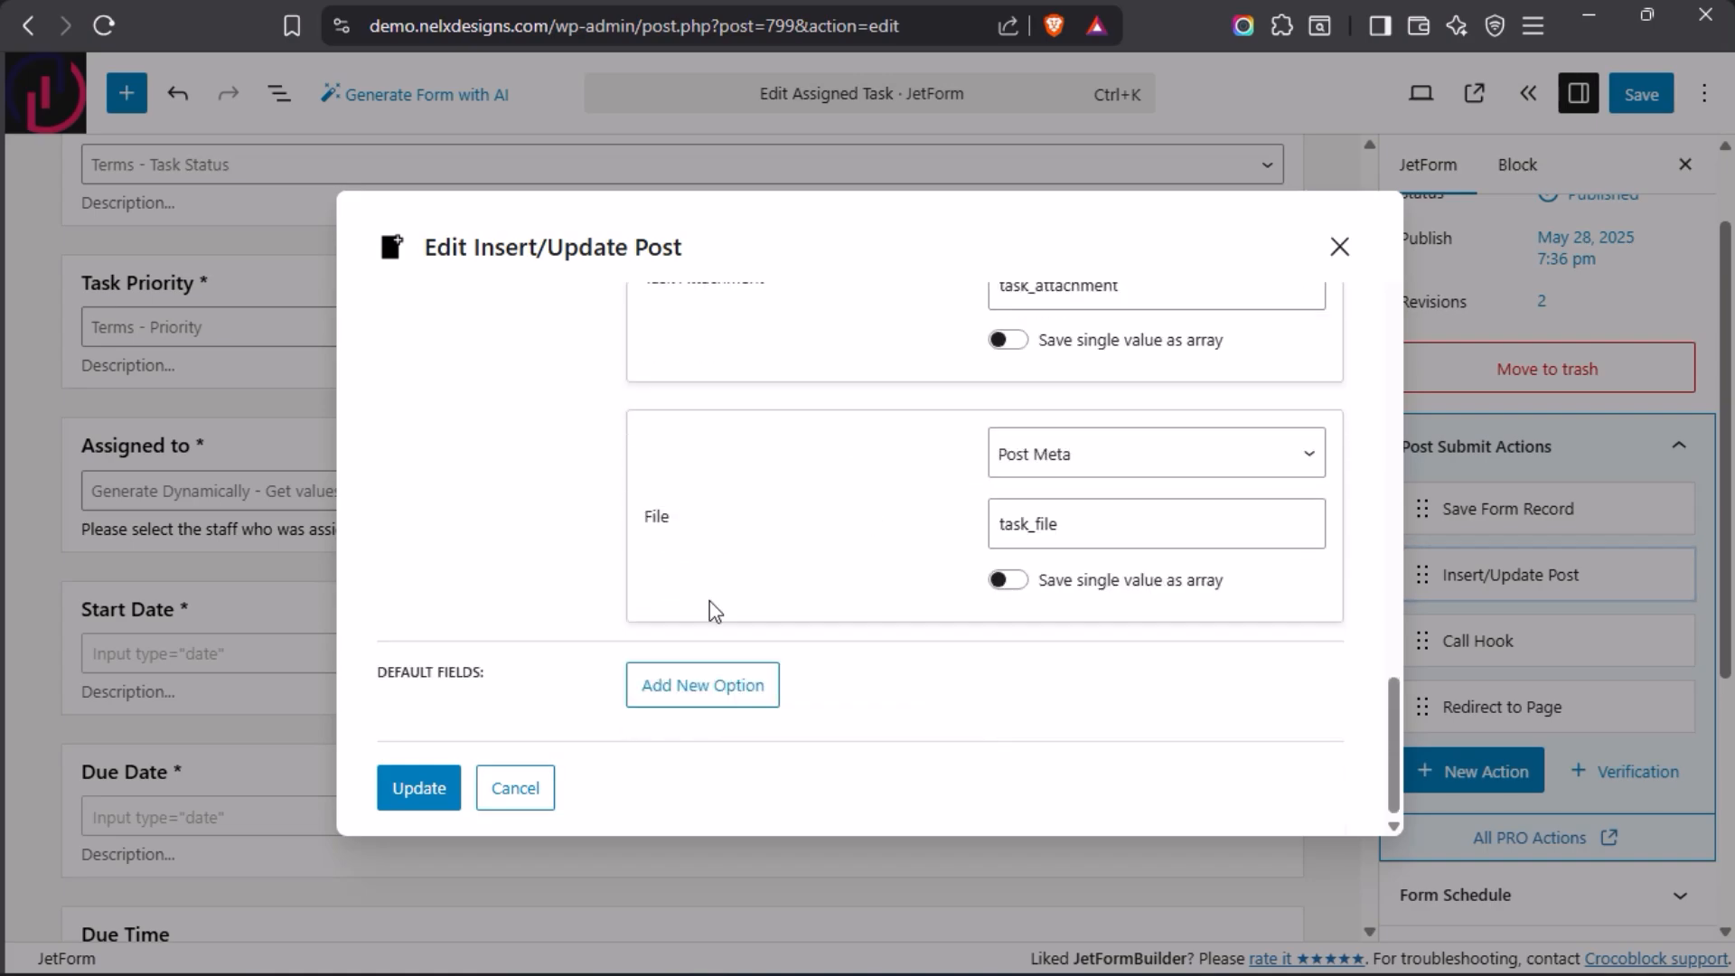
{"action": "left_click", "coordinate": [430, 795]}
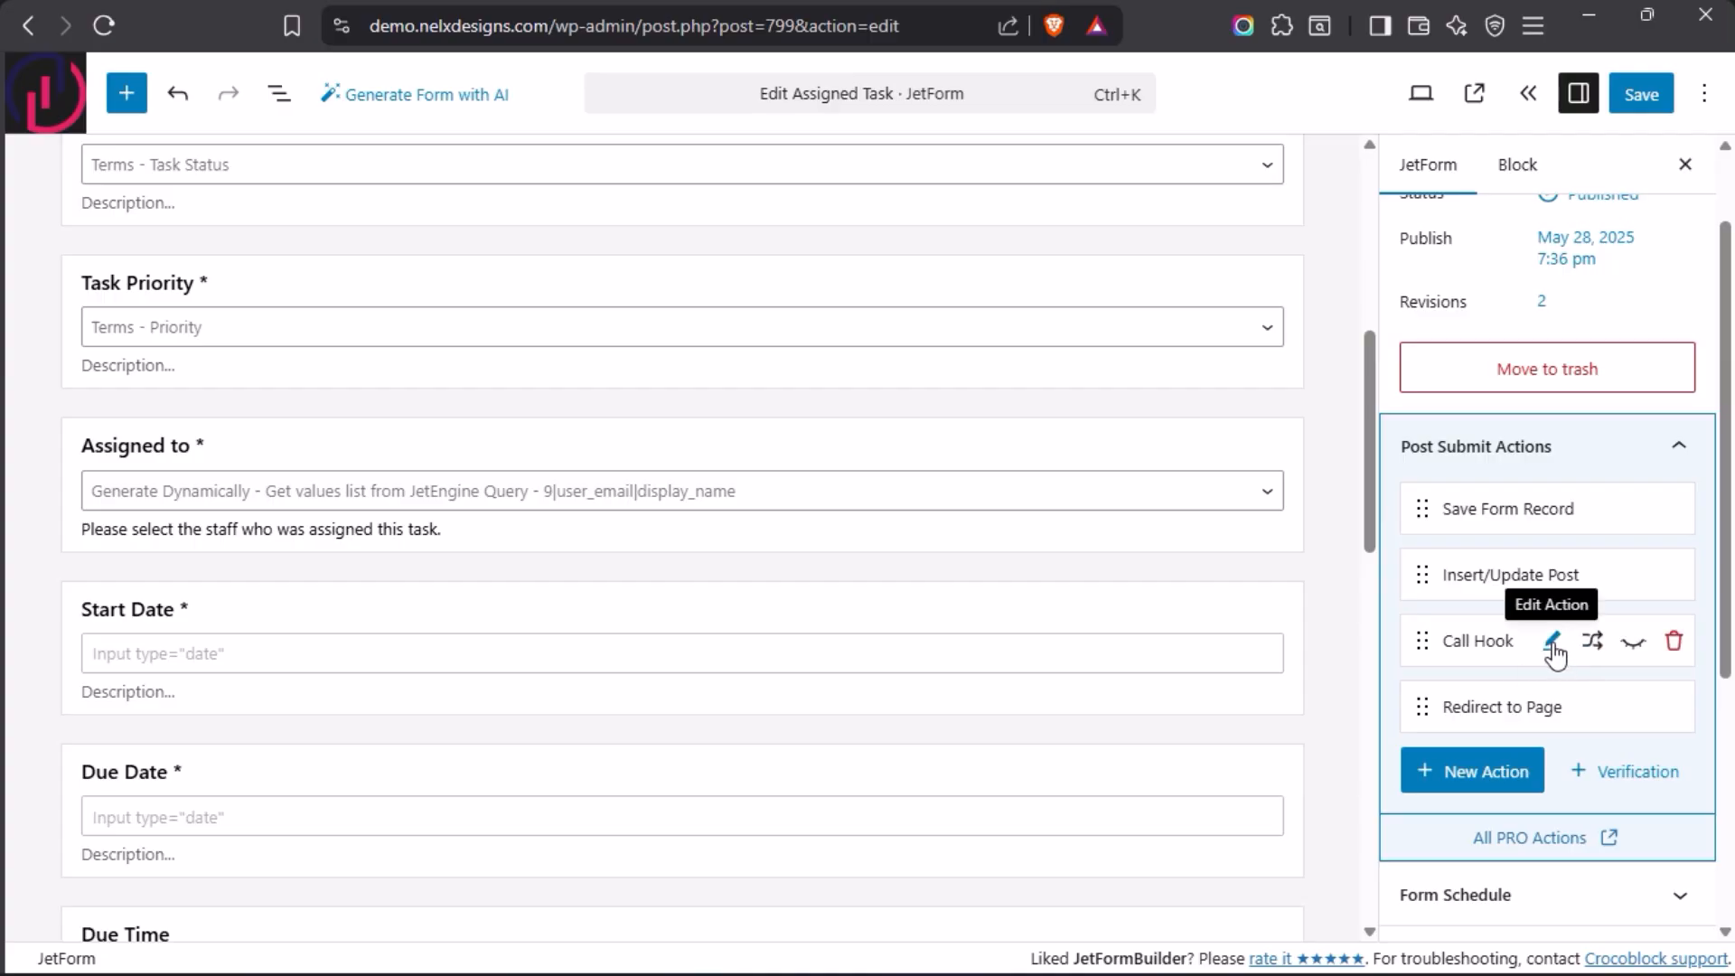
Step: Inspect the Call Hook action's hook name and arguments, close its settings and save the Edit Assigned Task form
{"action": "left_click", "coordinate": [1551, 640]}
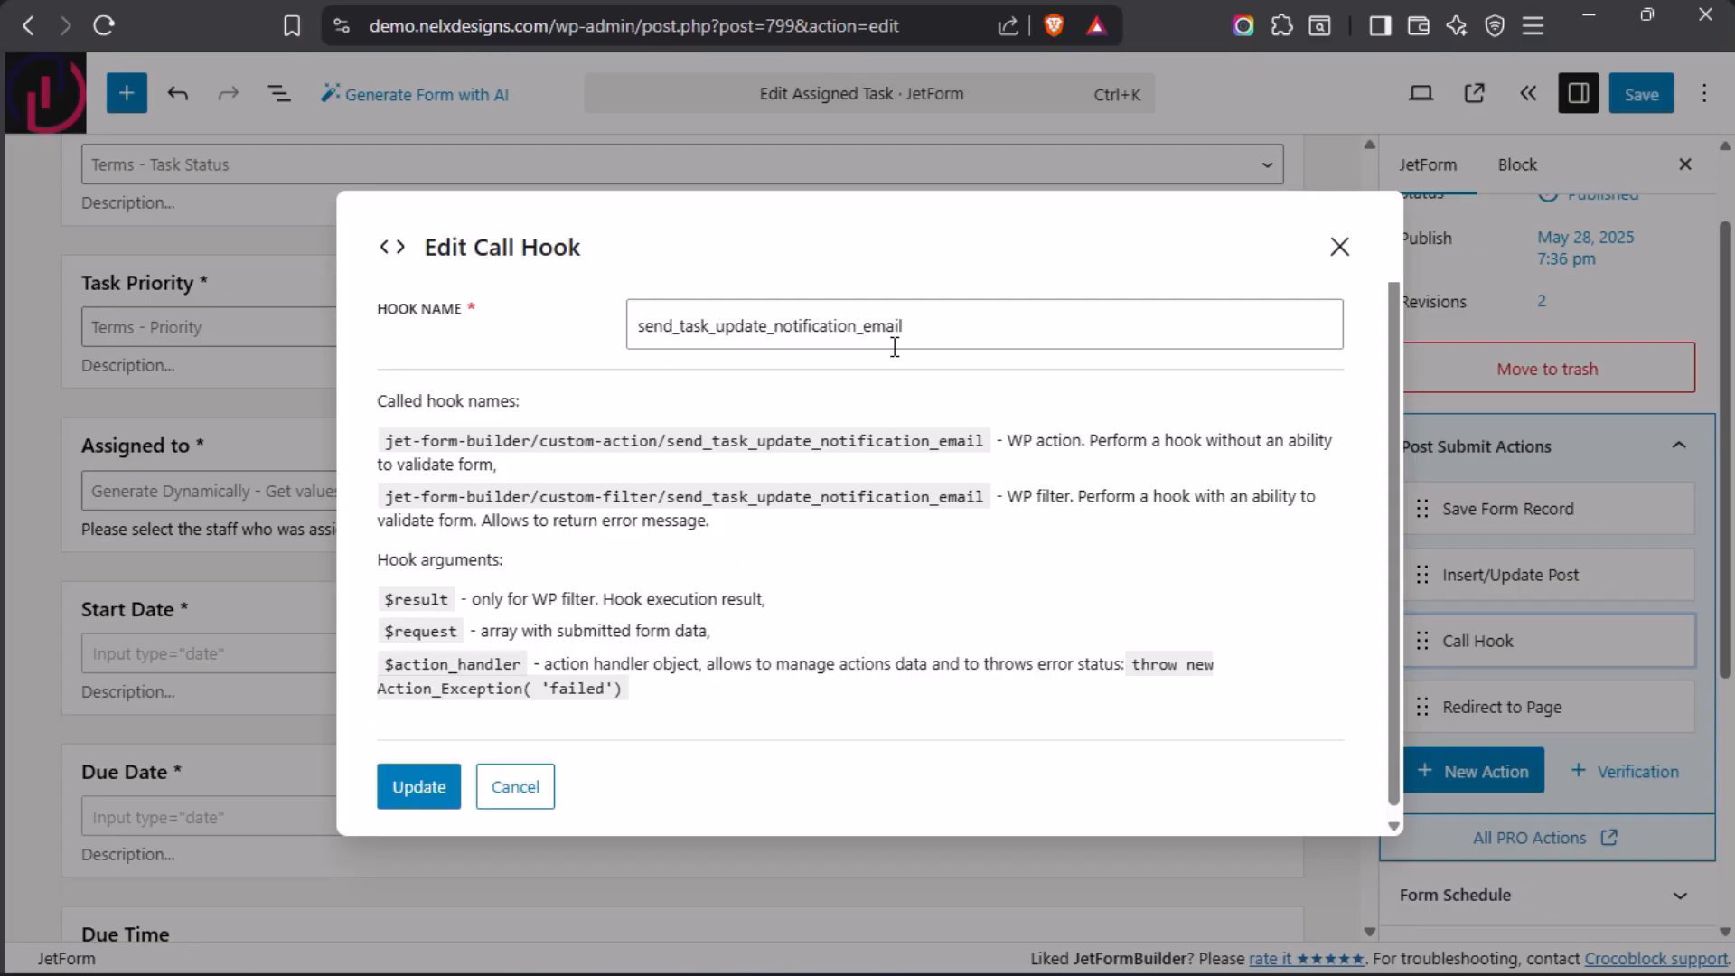
{"action": "left_click", "coordinate": [1339, 246]}
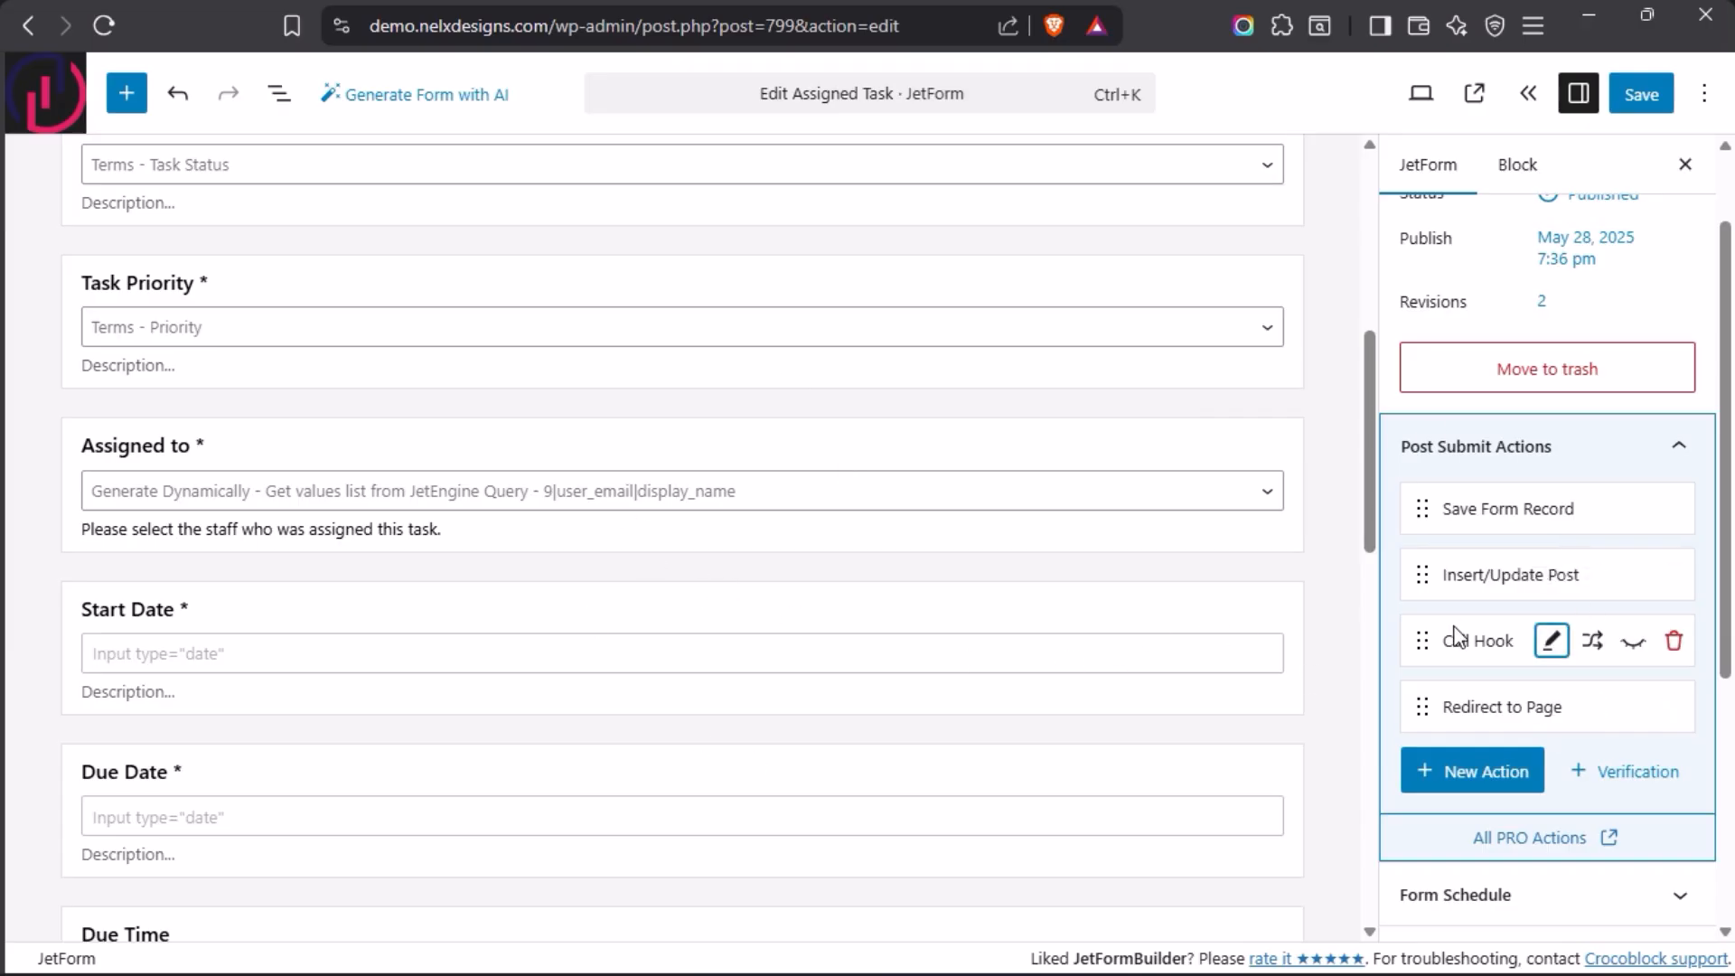
{"action": "left_click", "coordinate": [1640, 97]}
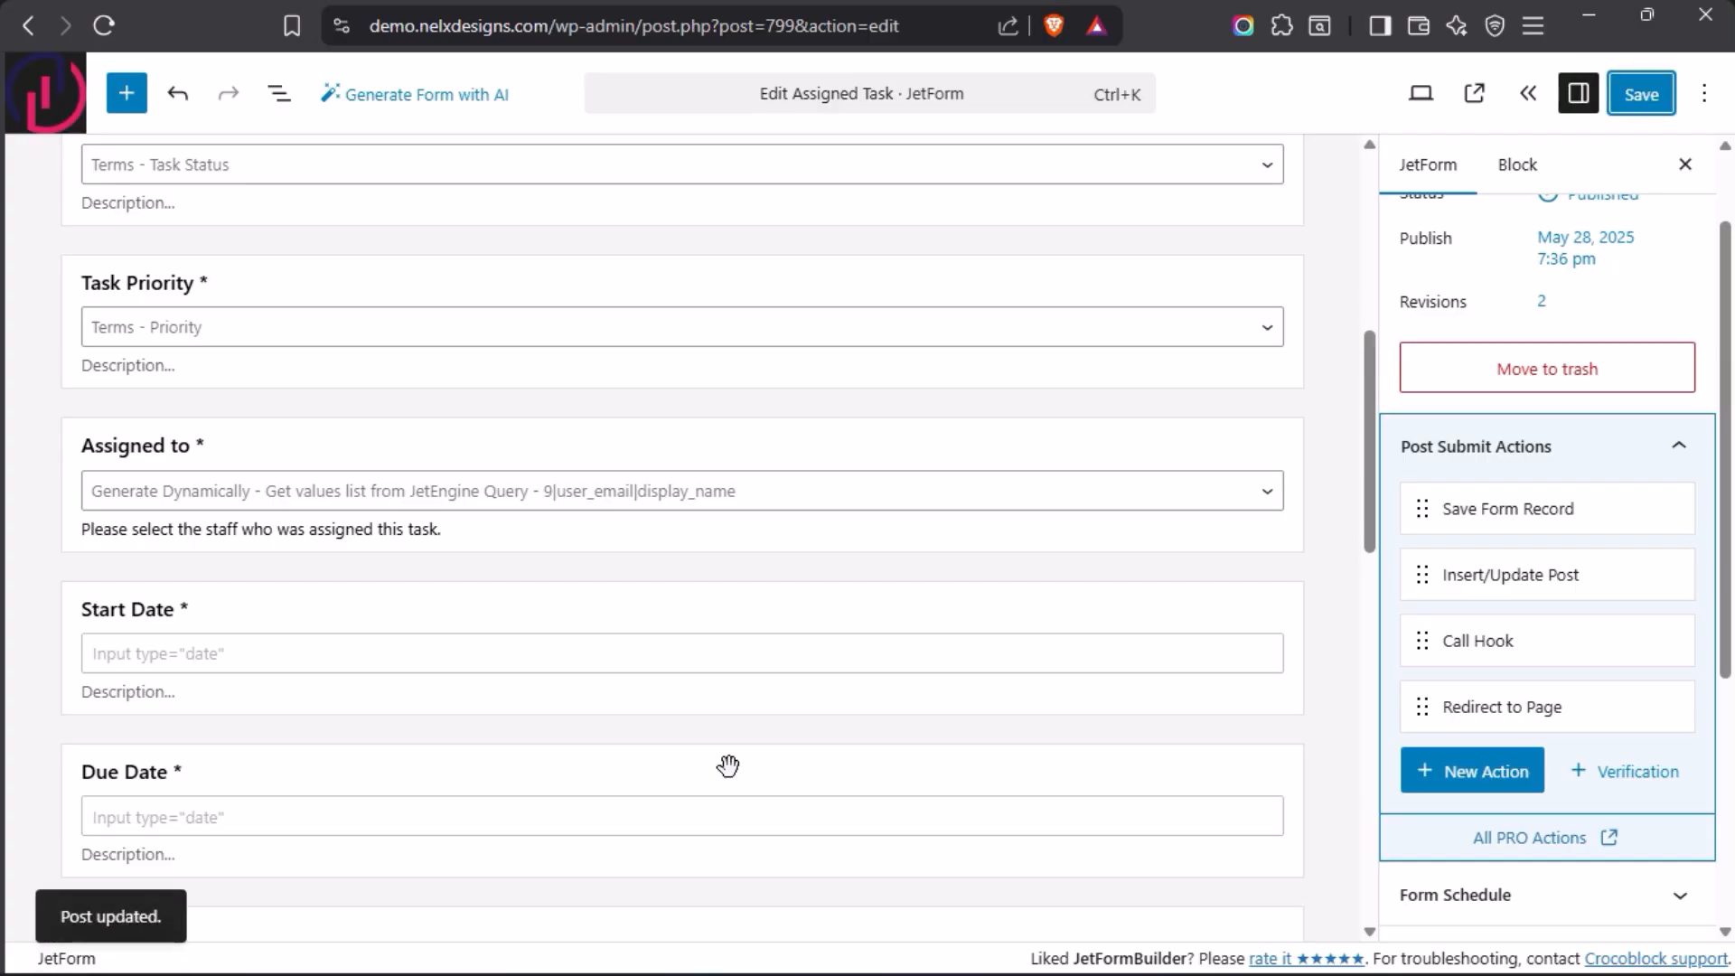
Step: Switch to Adobe Acrobat and check the list of forms to build in the Task Management System in WordPress PDF
{"action": "mouse_move", "coordinate": [630, 966]}
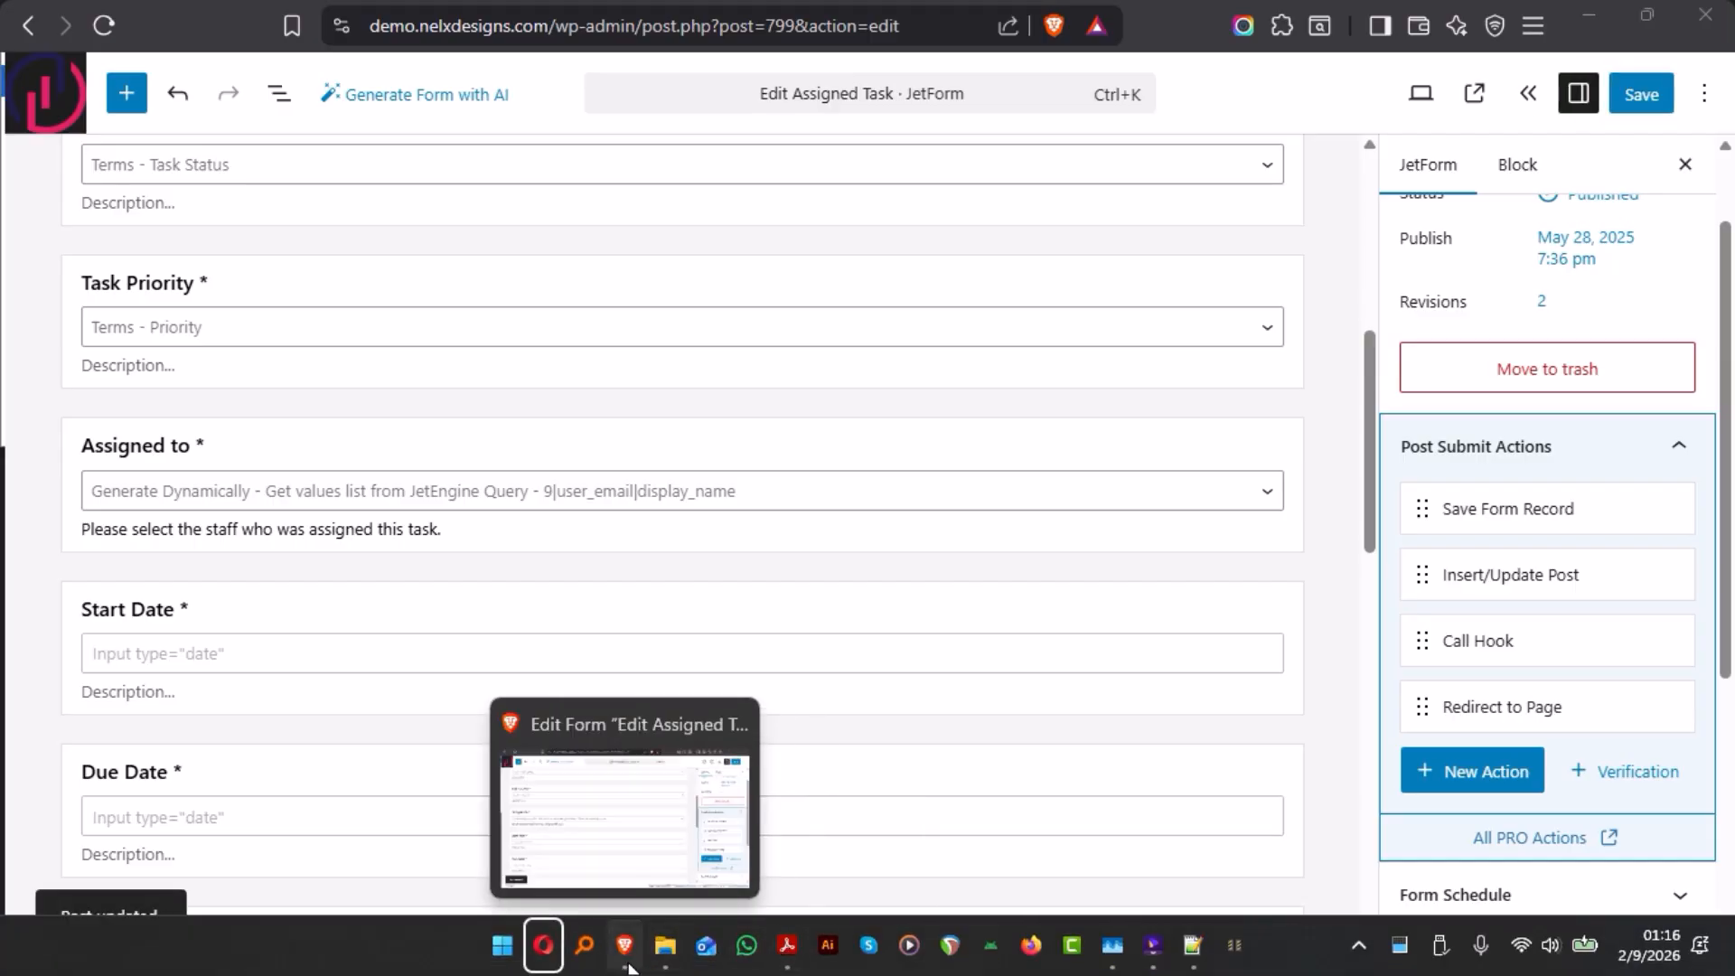
{"action": "left_click", "coordinate": [630, 954]}
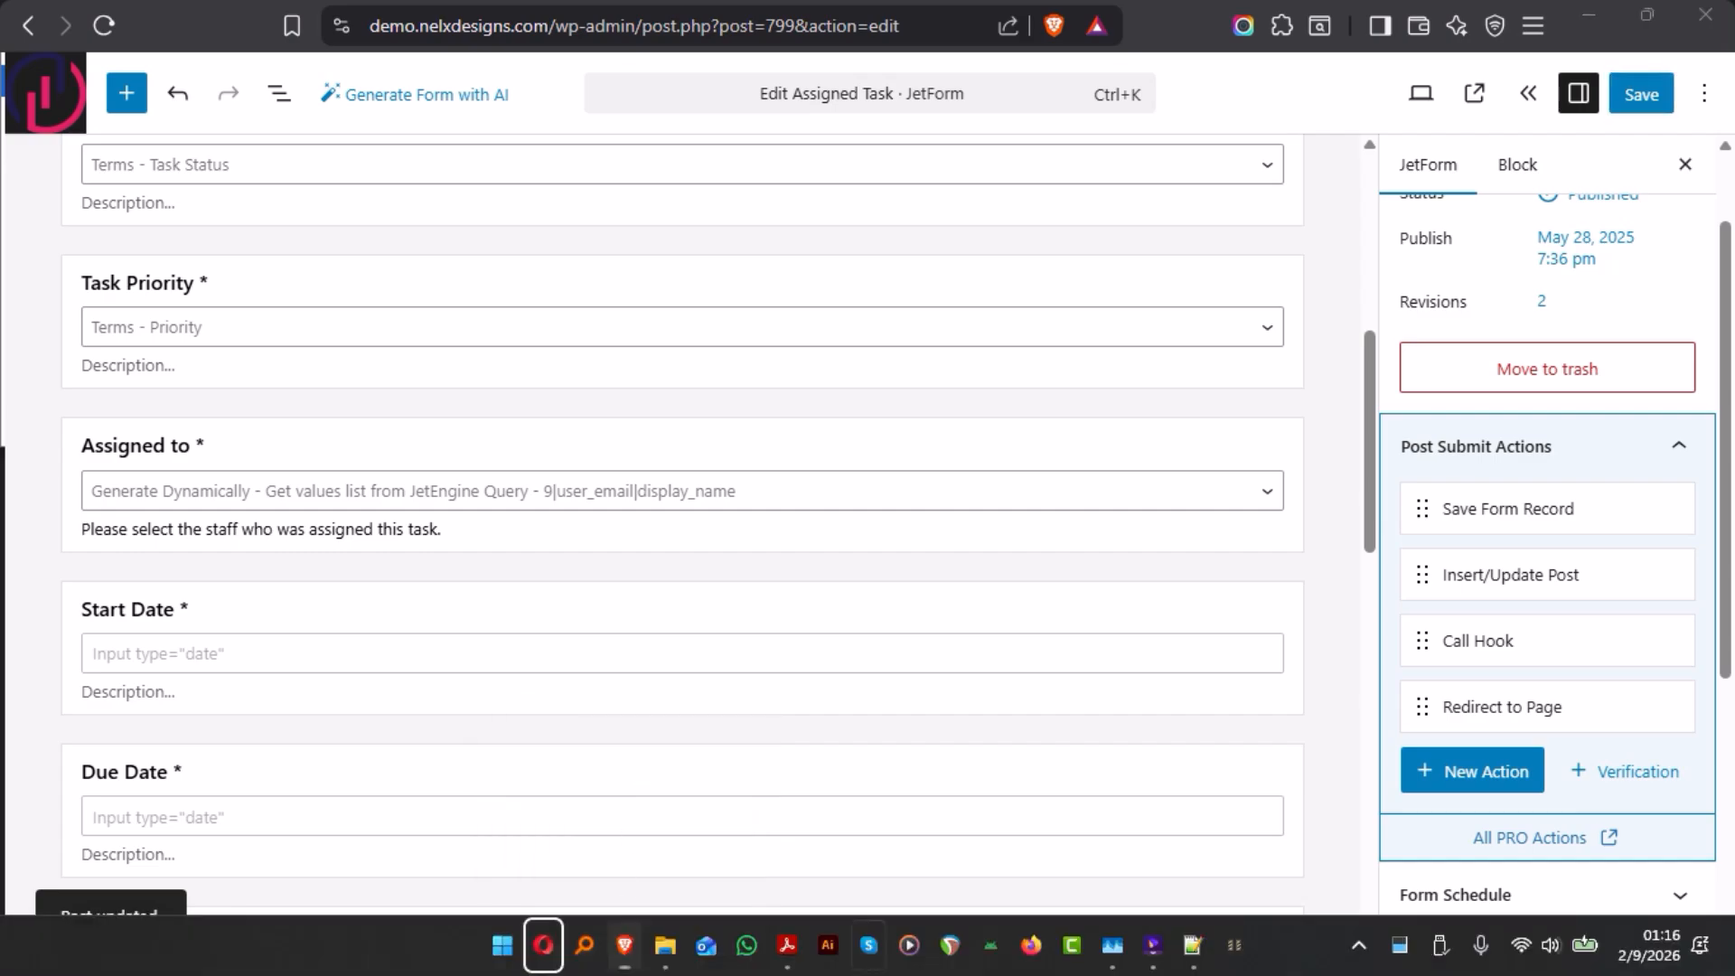
{"action": "left_click", "coordinate": [786, 957]}
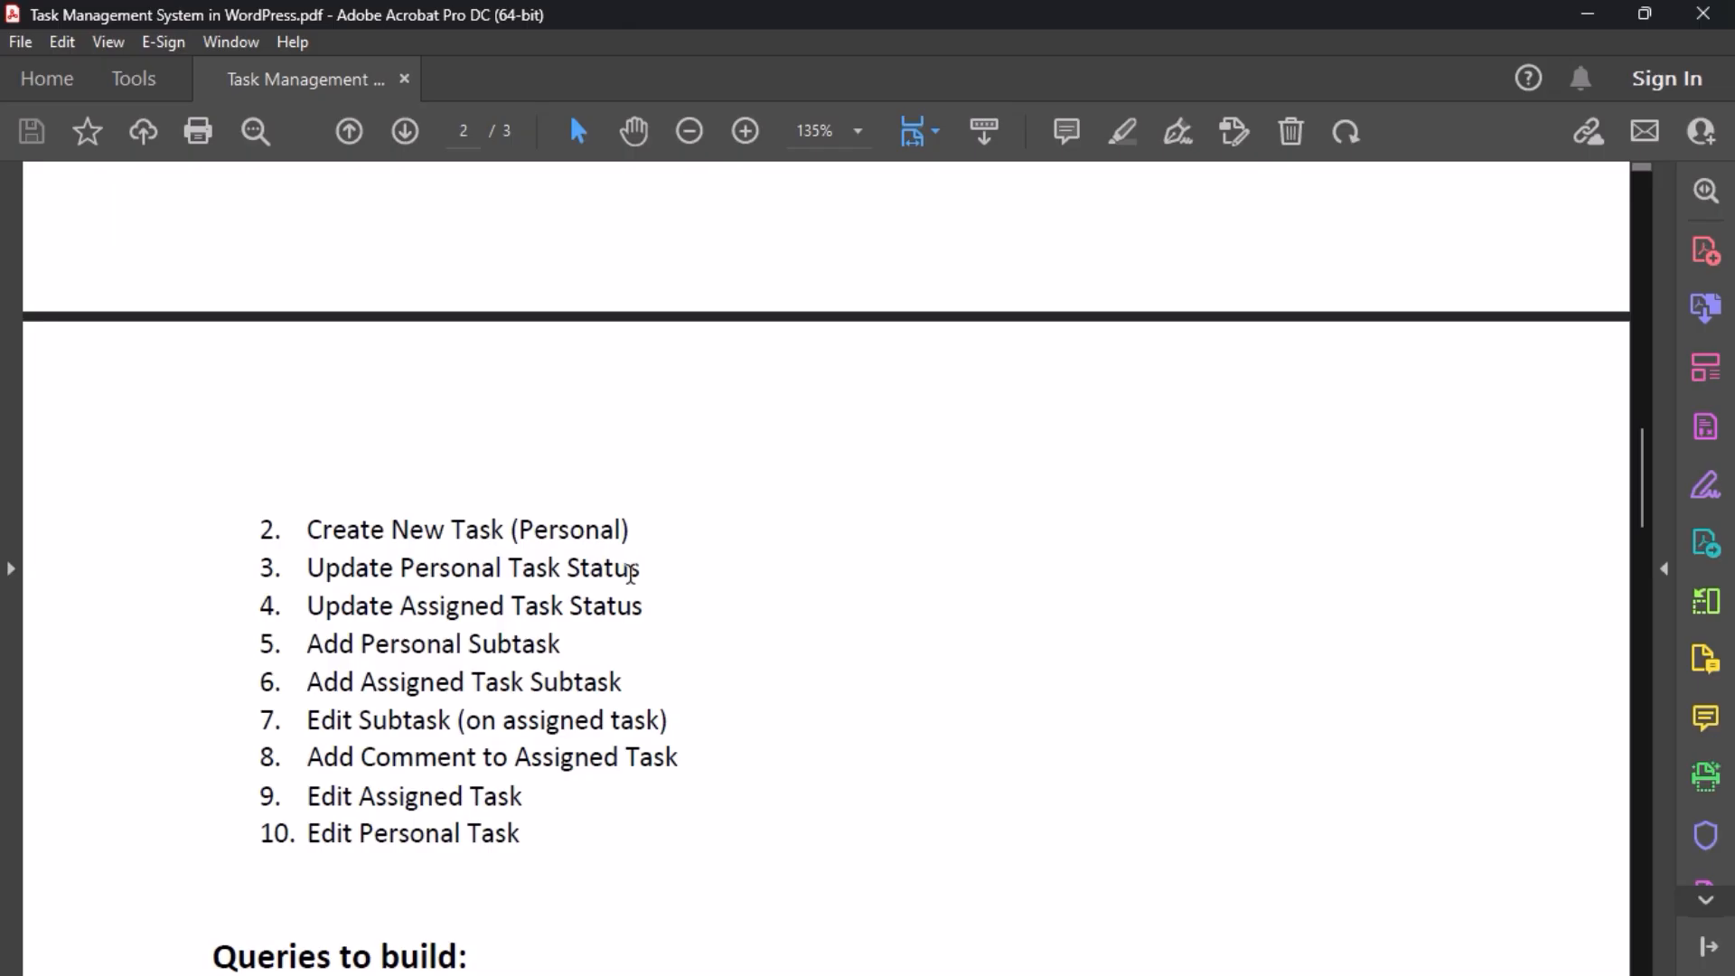
Step: Switch back to the Brave browser and show the last page of the JetFormBuilder Forms list
{"action": "key", "text": "super+t"}
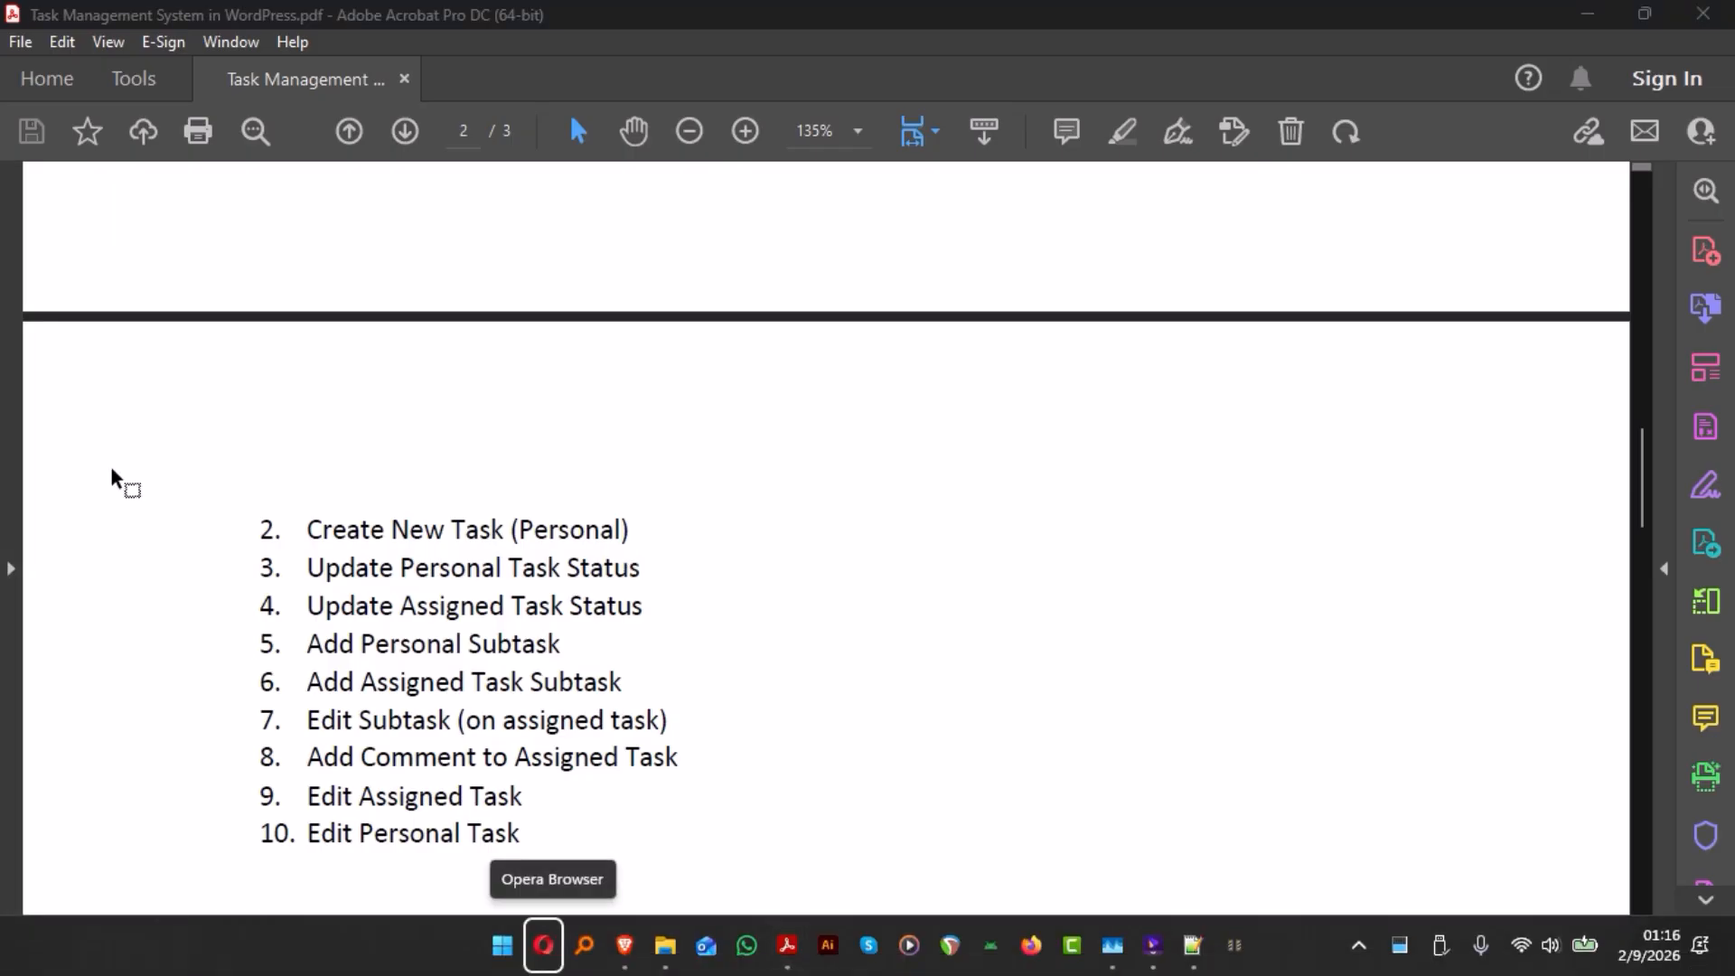
{"action": "left_click", "coordinate": [623, 945]}
{"action": "mouse_move", "coordinate": [24, 415]}
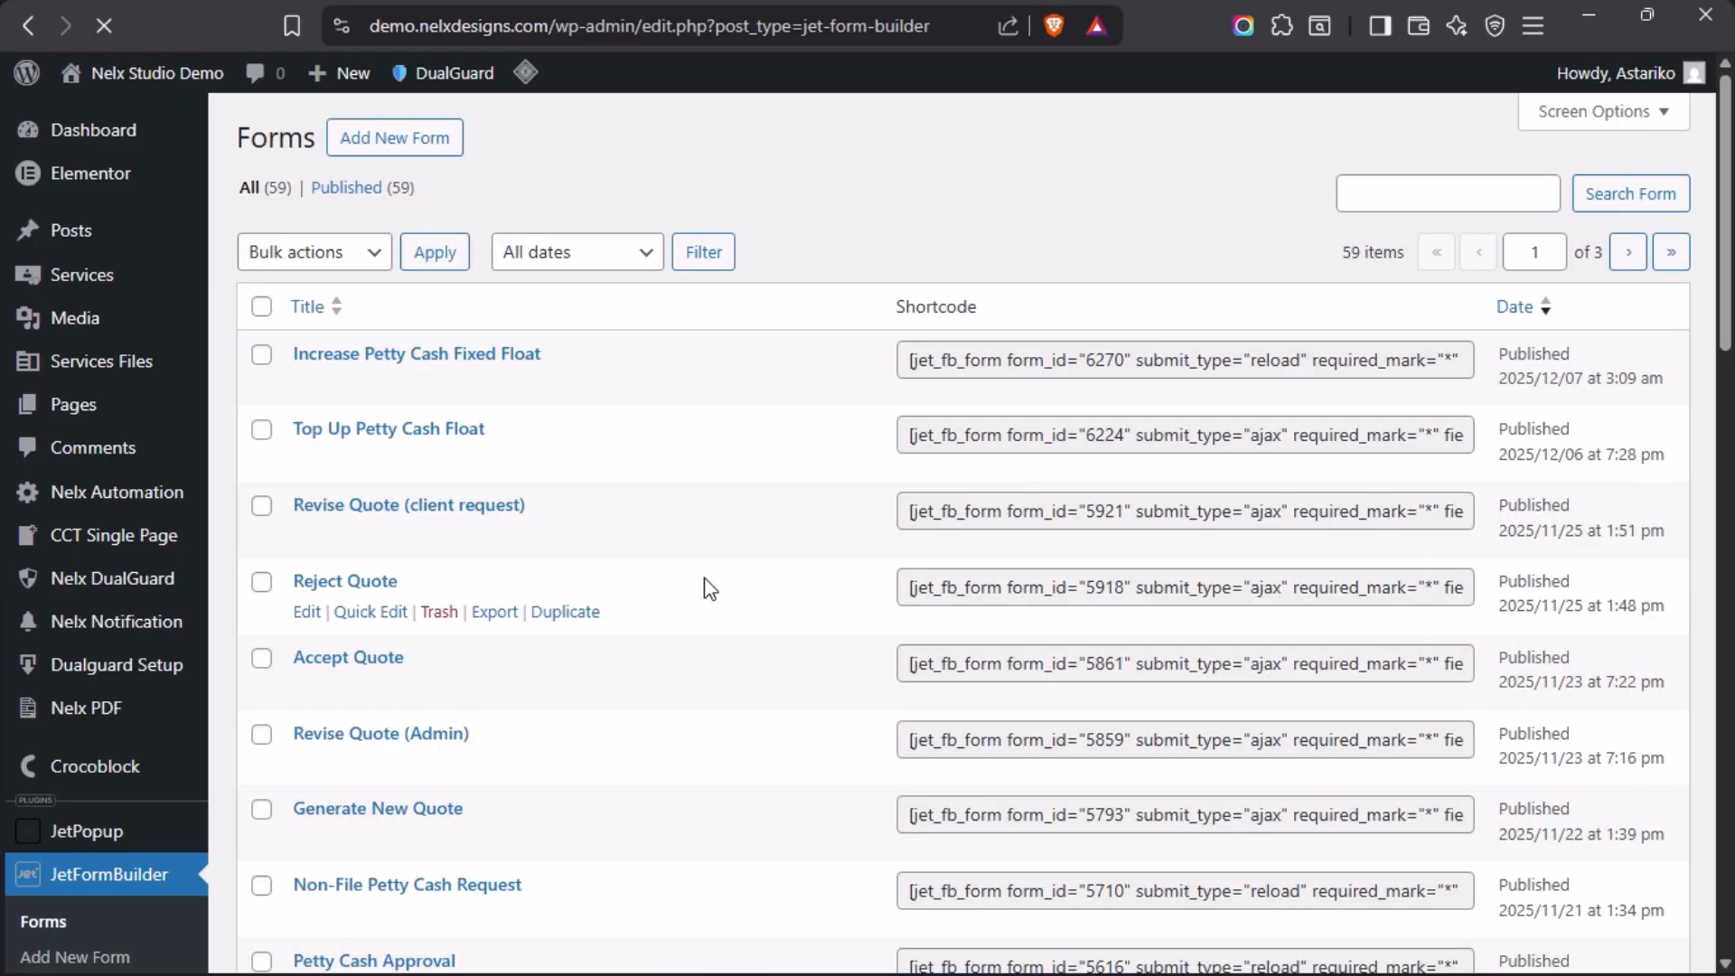
{"action": "key", "text": "super+t"}
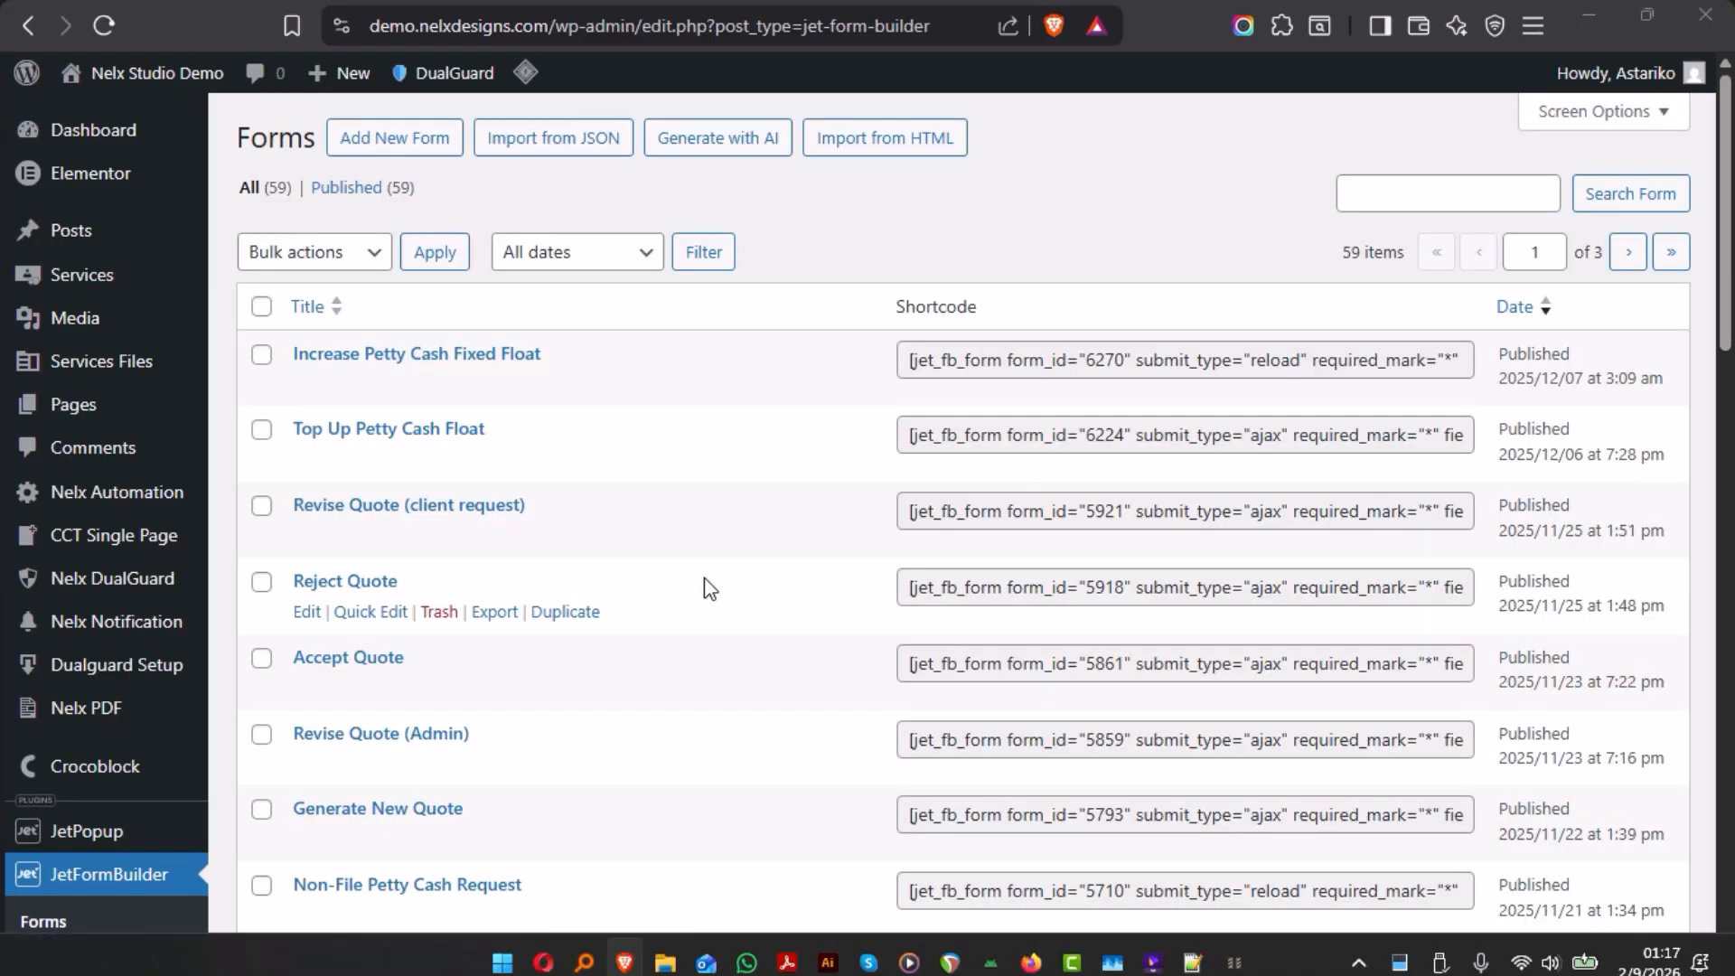
{"action": "left_click", "coordinate": [625, 956]}
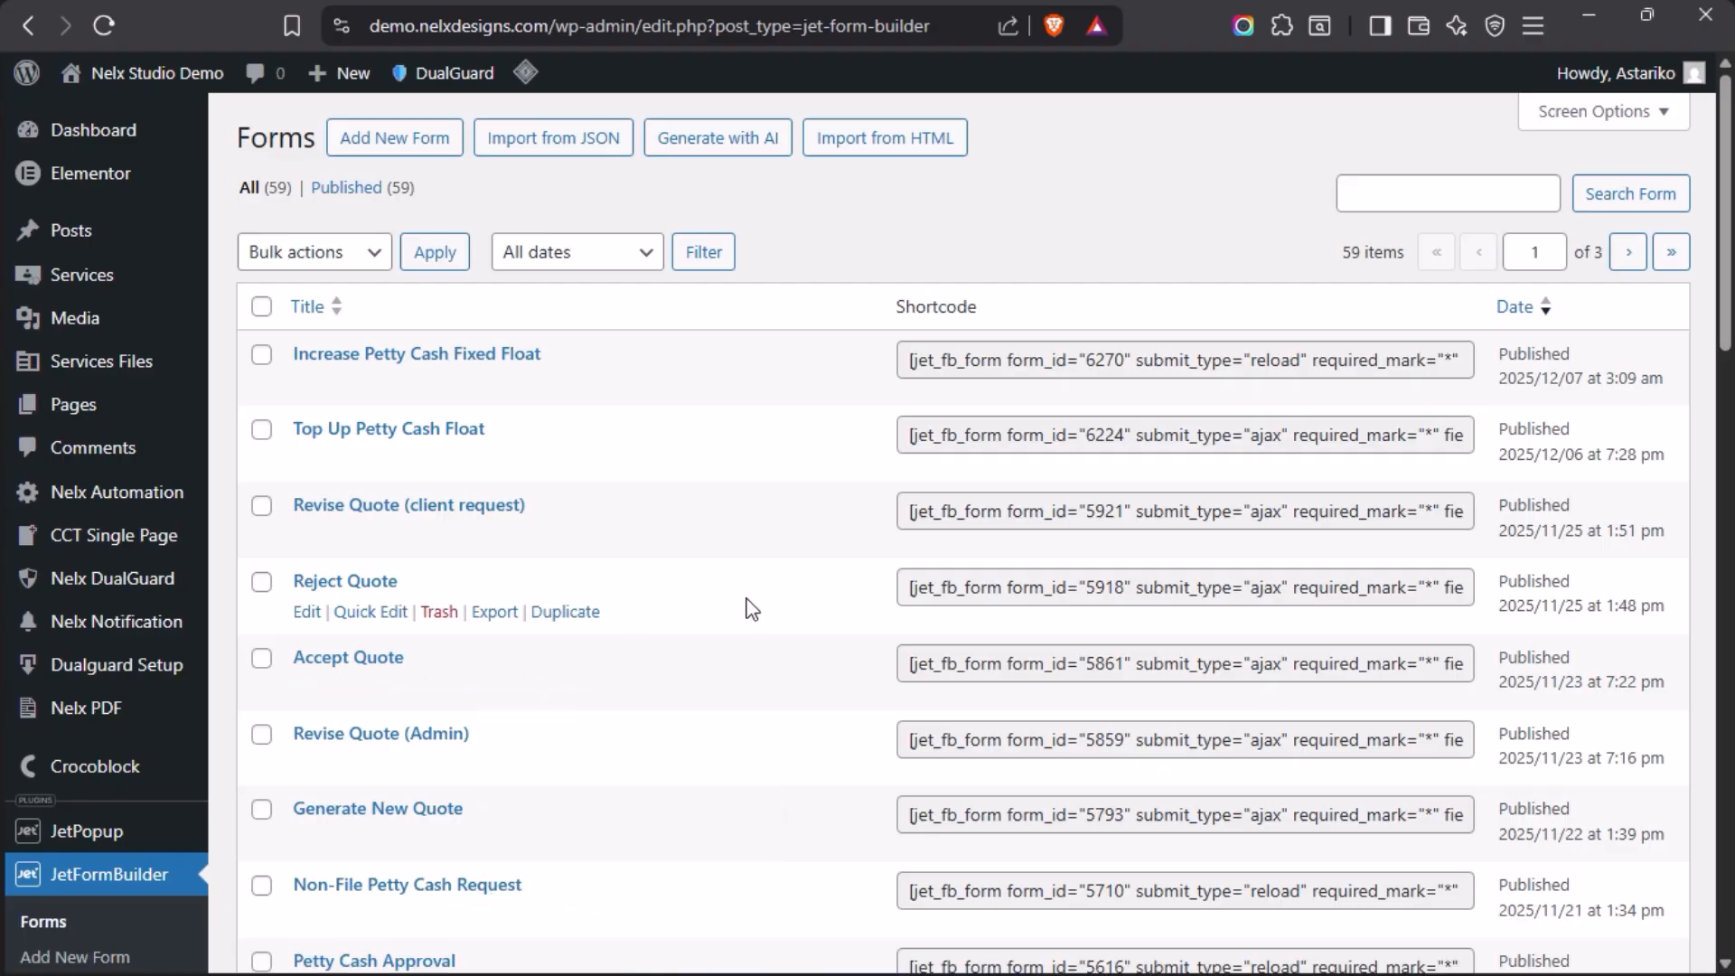
{"action": "left_click", "coordinate": [1671, 253]}
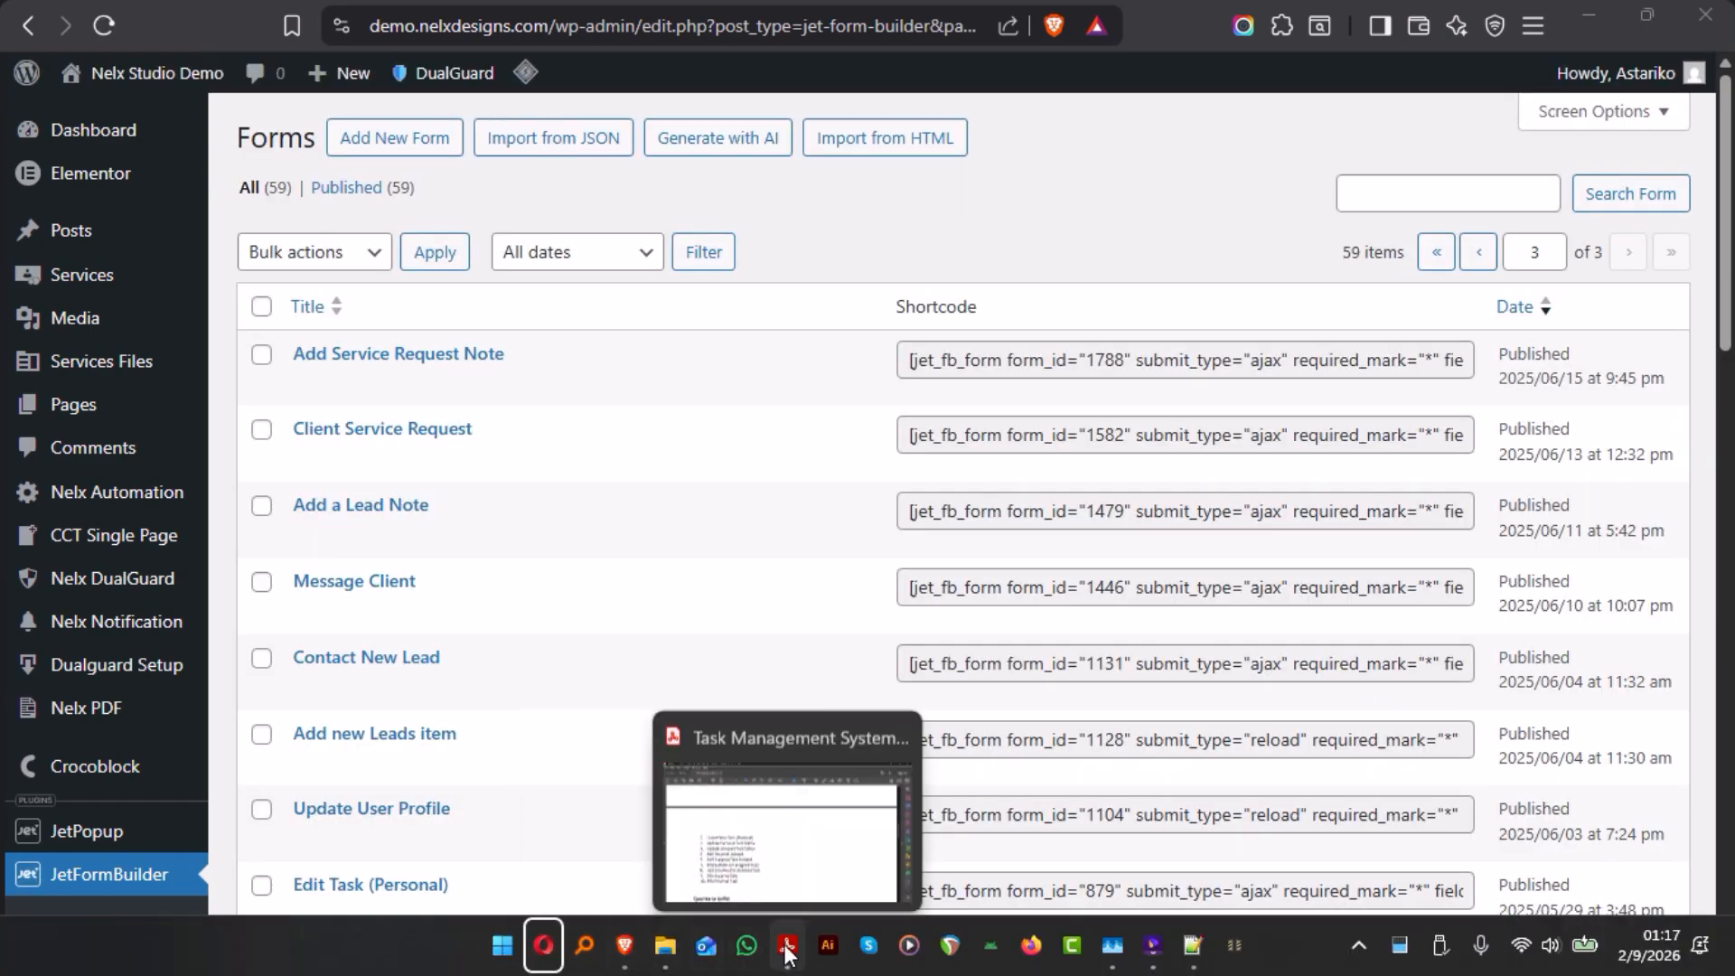
Step: Reopen the PDF in Adobe Acrobat and read through its numbered list of task forms, including the status update forms
{"action": "left_click", "coordinate": [788, 946]}
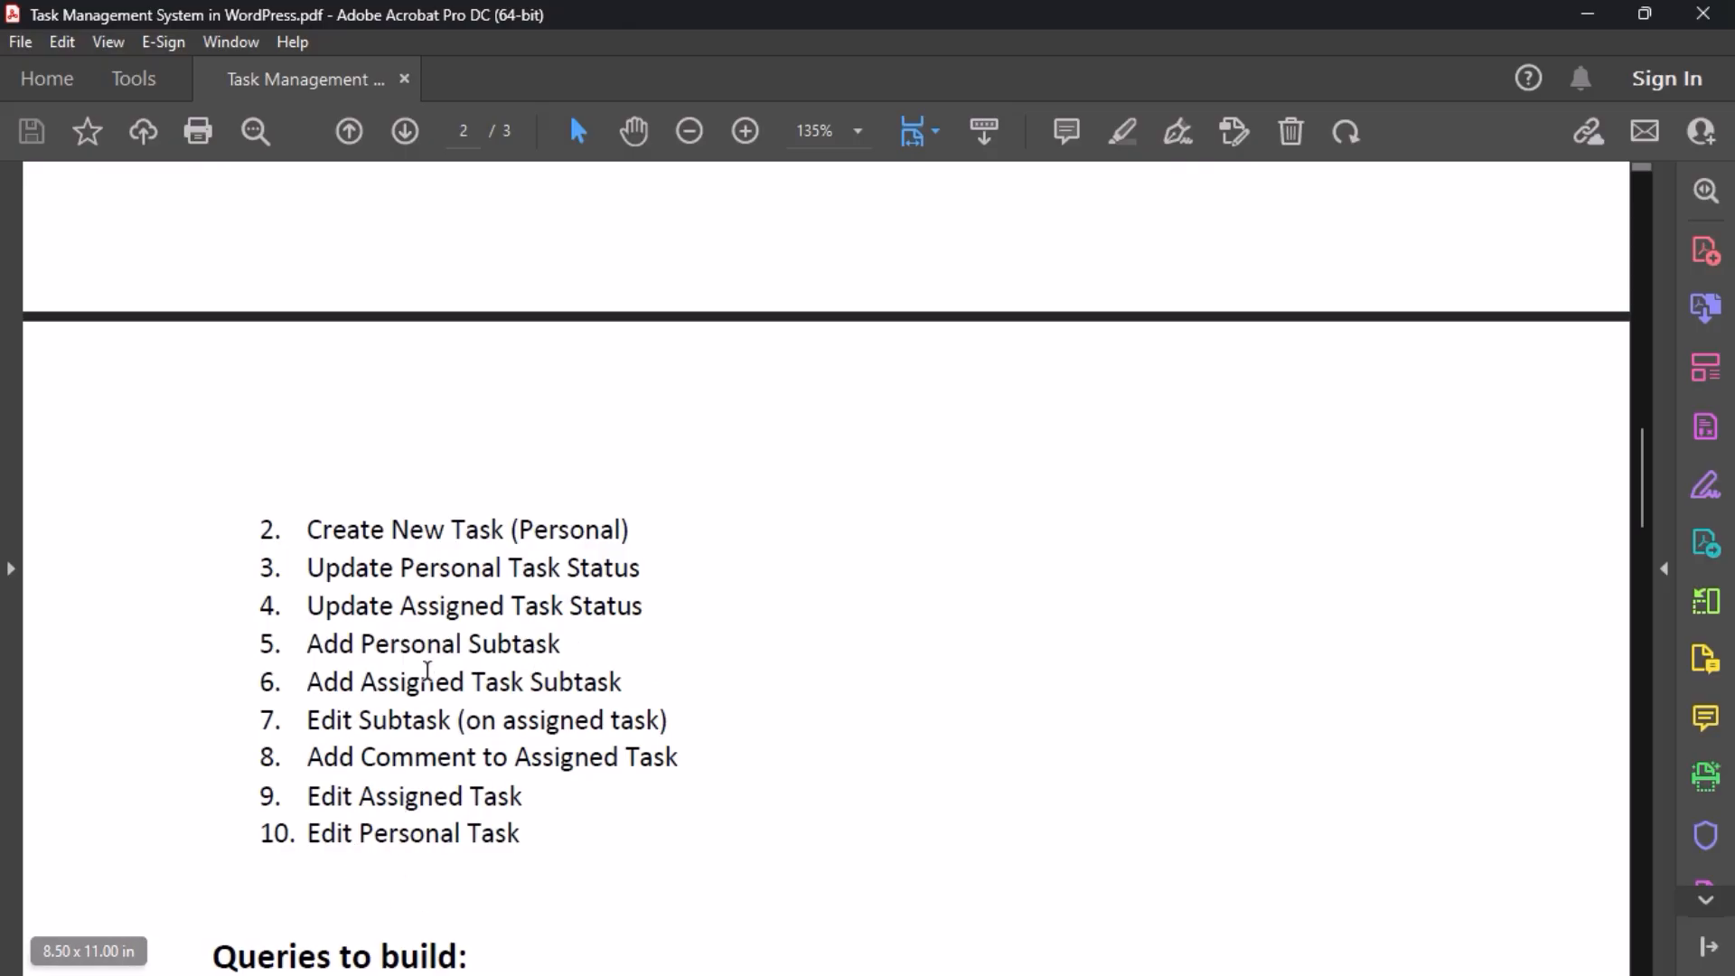
{"action": "scroll", "coordinate": [412, 640], "scroll_direction": "up", "scroll_amount": 2}
{"action": "scroll", "coordinate": [412, 640], "scroll_direction": "down", "scroll_amount": 2}
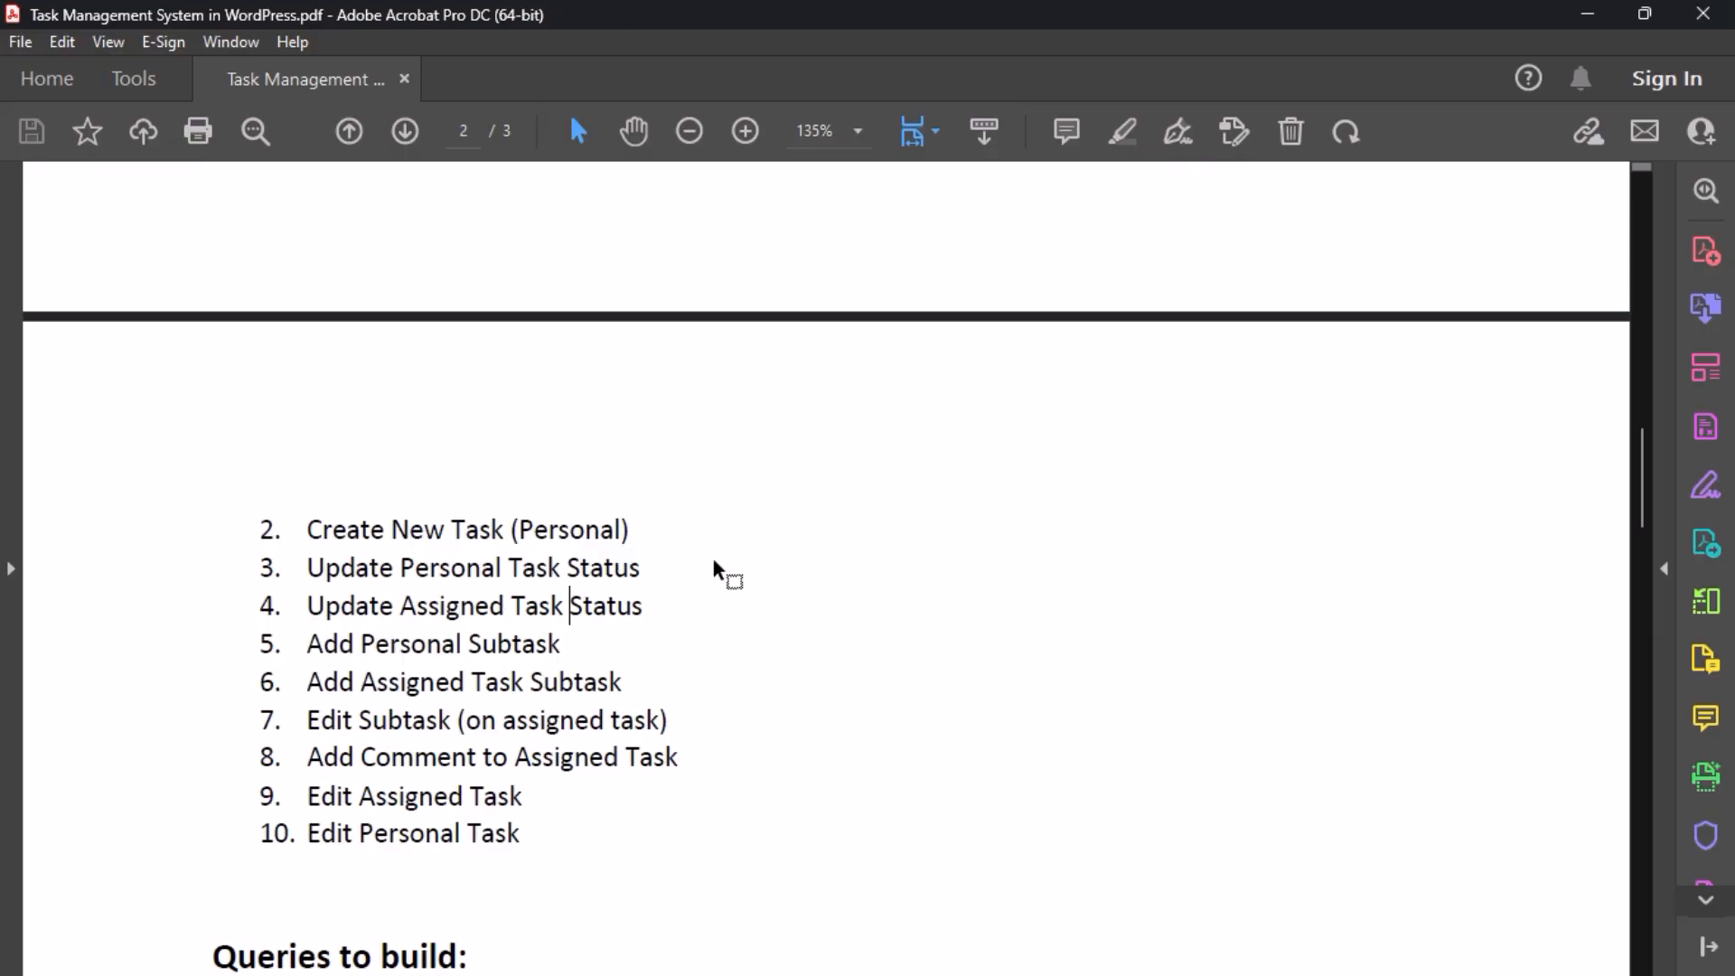
Step: Return to Brave, open the Check Staff Last Seen for a Possible Bug task and set its status to In Progress
{"action": "key", "text": "super+t"}
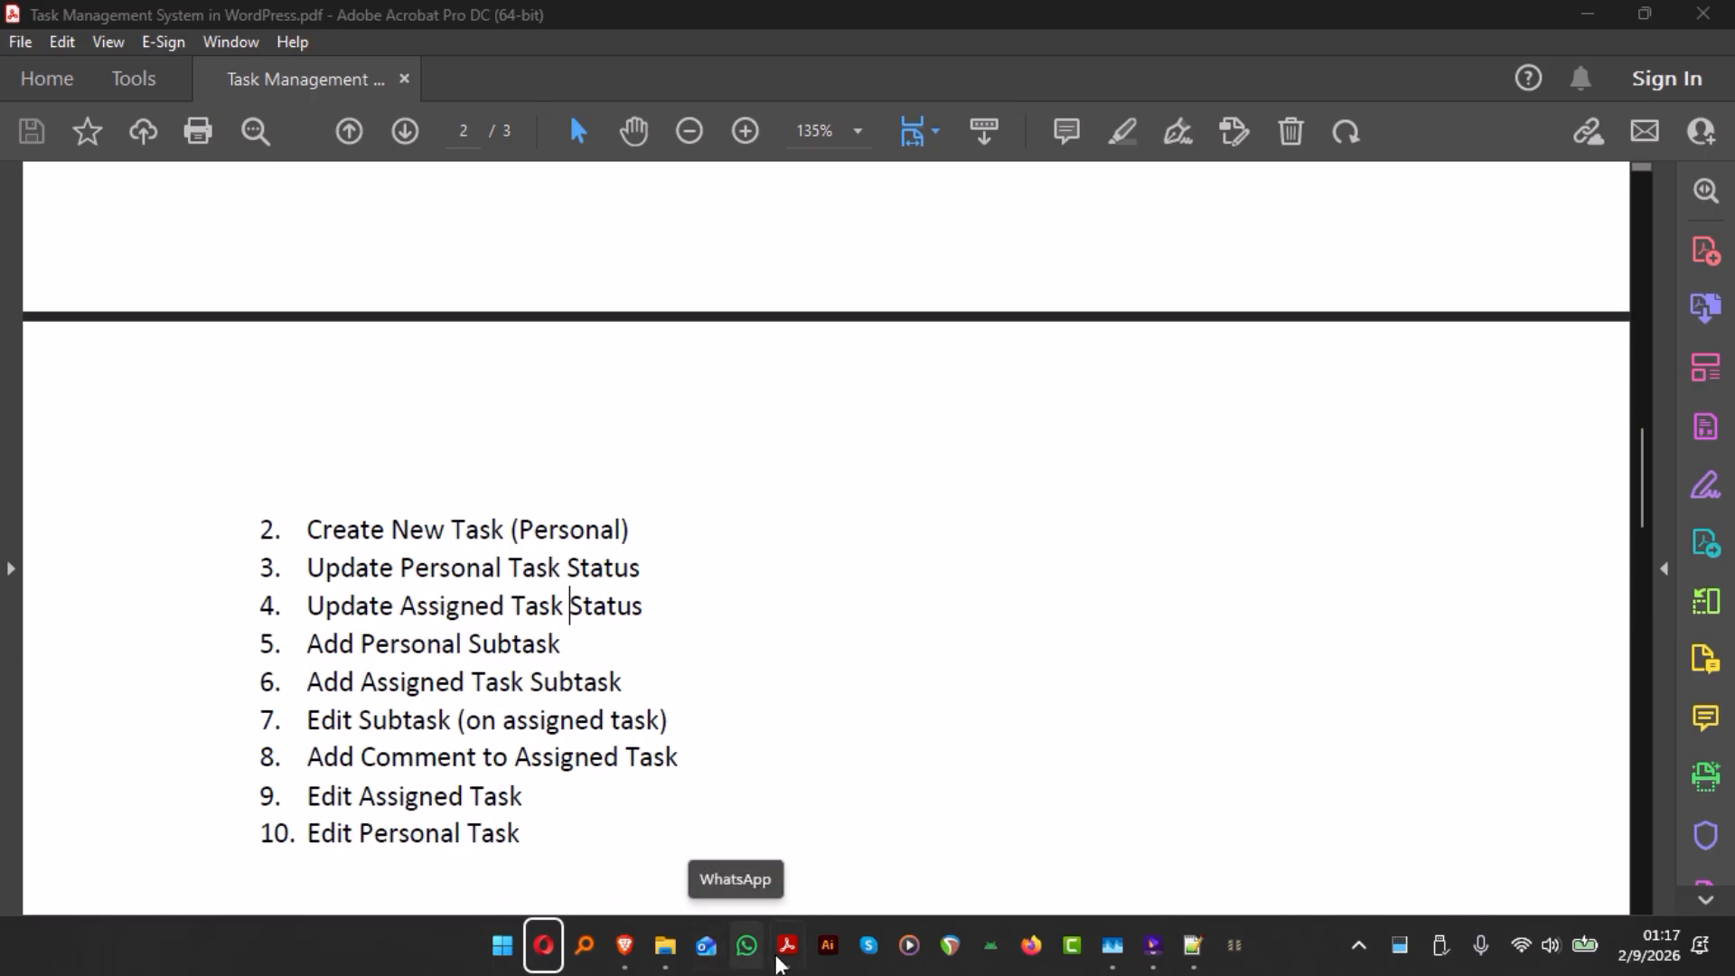
{"action": "left_click", "coordinate": [625, 945]}
{"action": "mouse_move", "coordinate": [2, 599]}
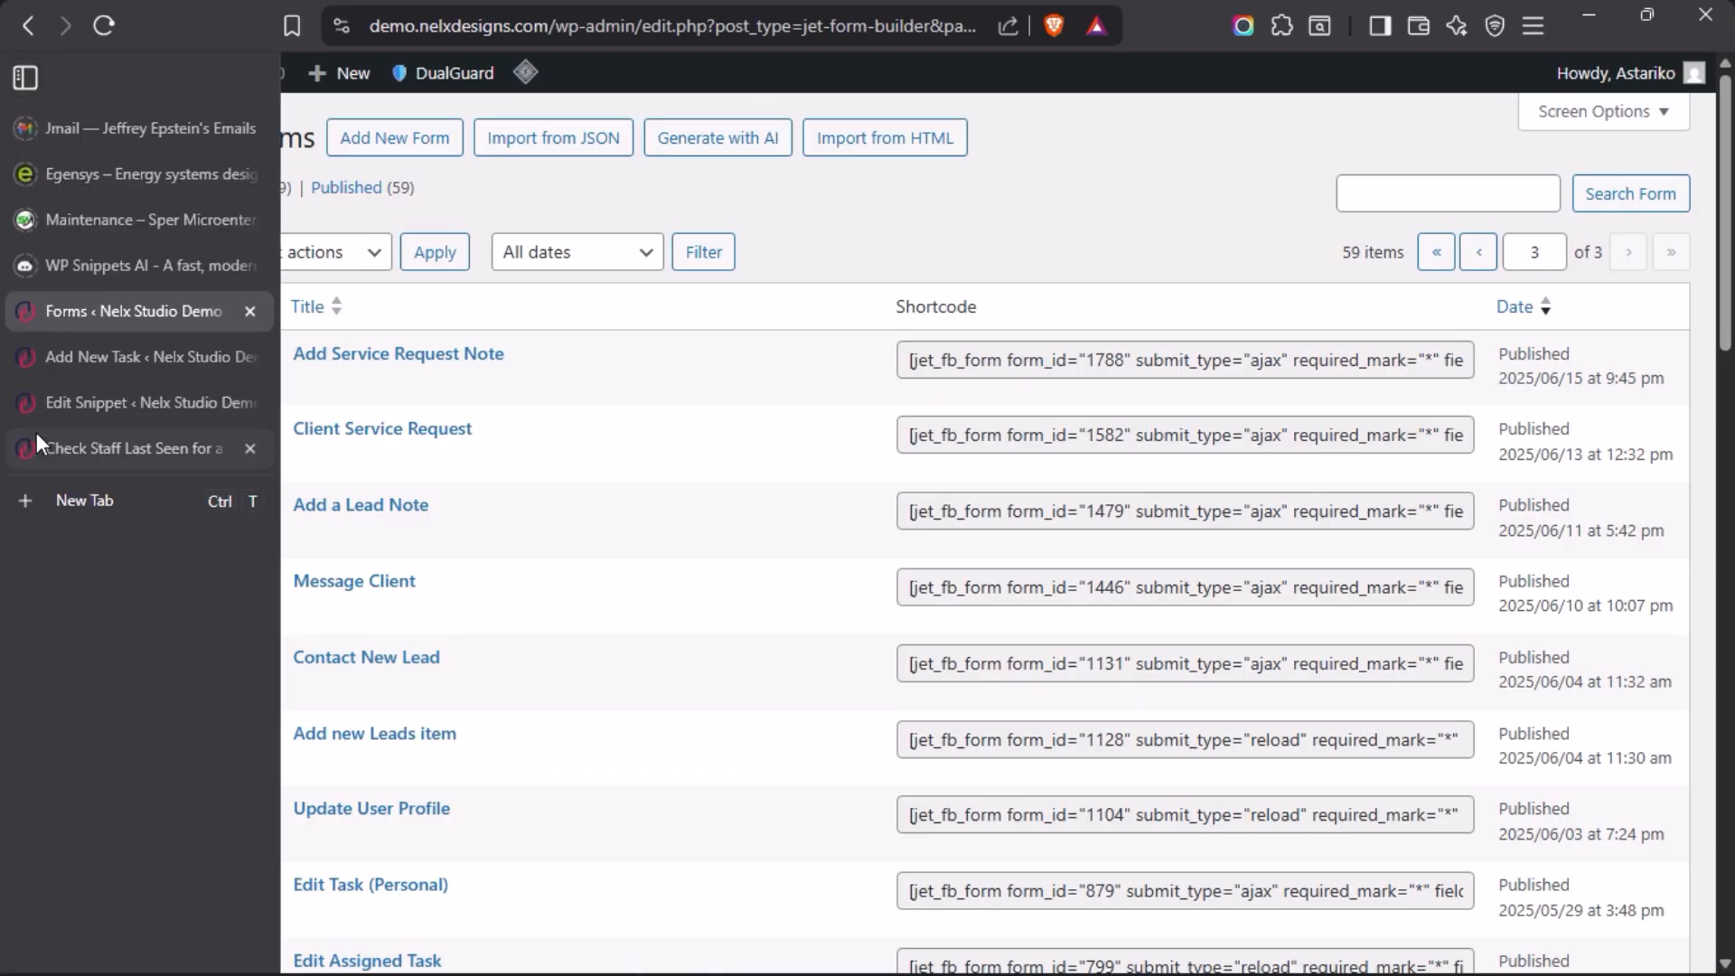
{"action": "left_click", "coordinate": [96, 447]}
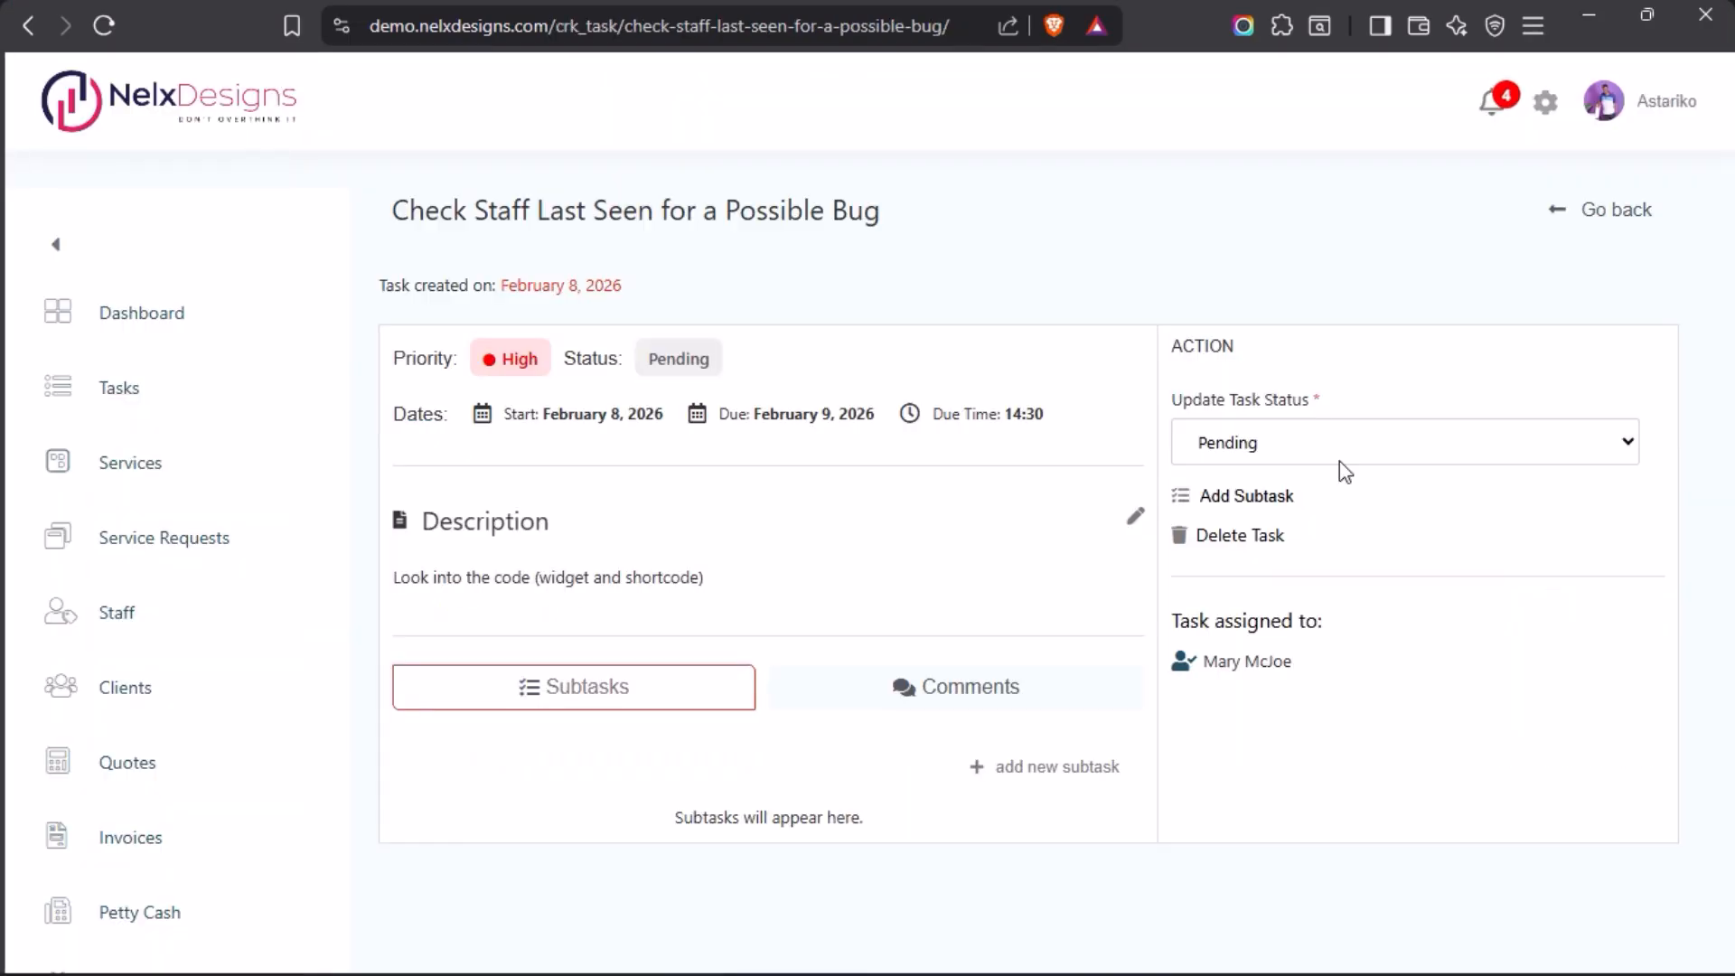
{"action": "mouse_move", "coordinate": [3, 653]}
{"action": "left_click", "coordinate": [1622, 453]}
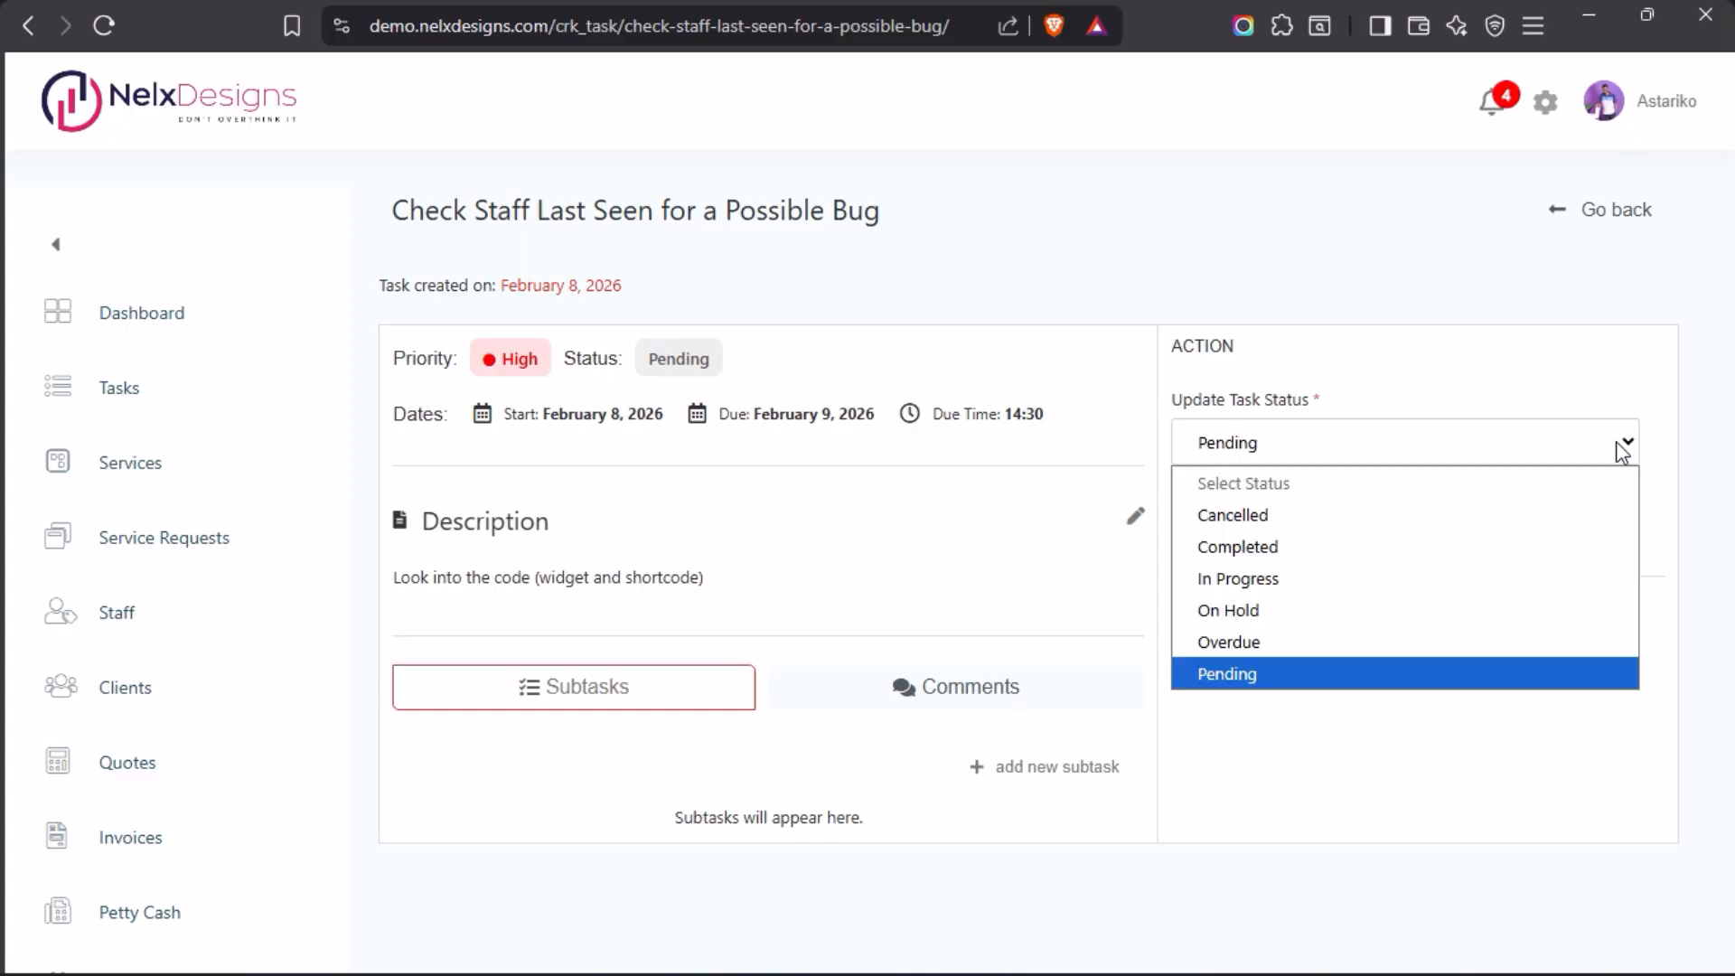
{"action": "left_click", "coordinate": [1249, 583]}
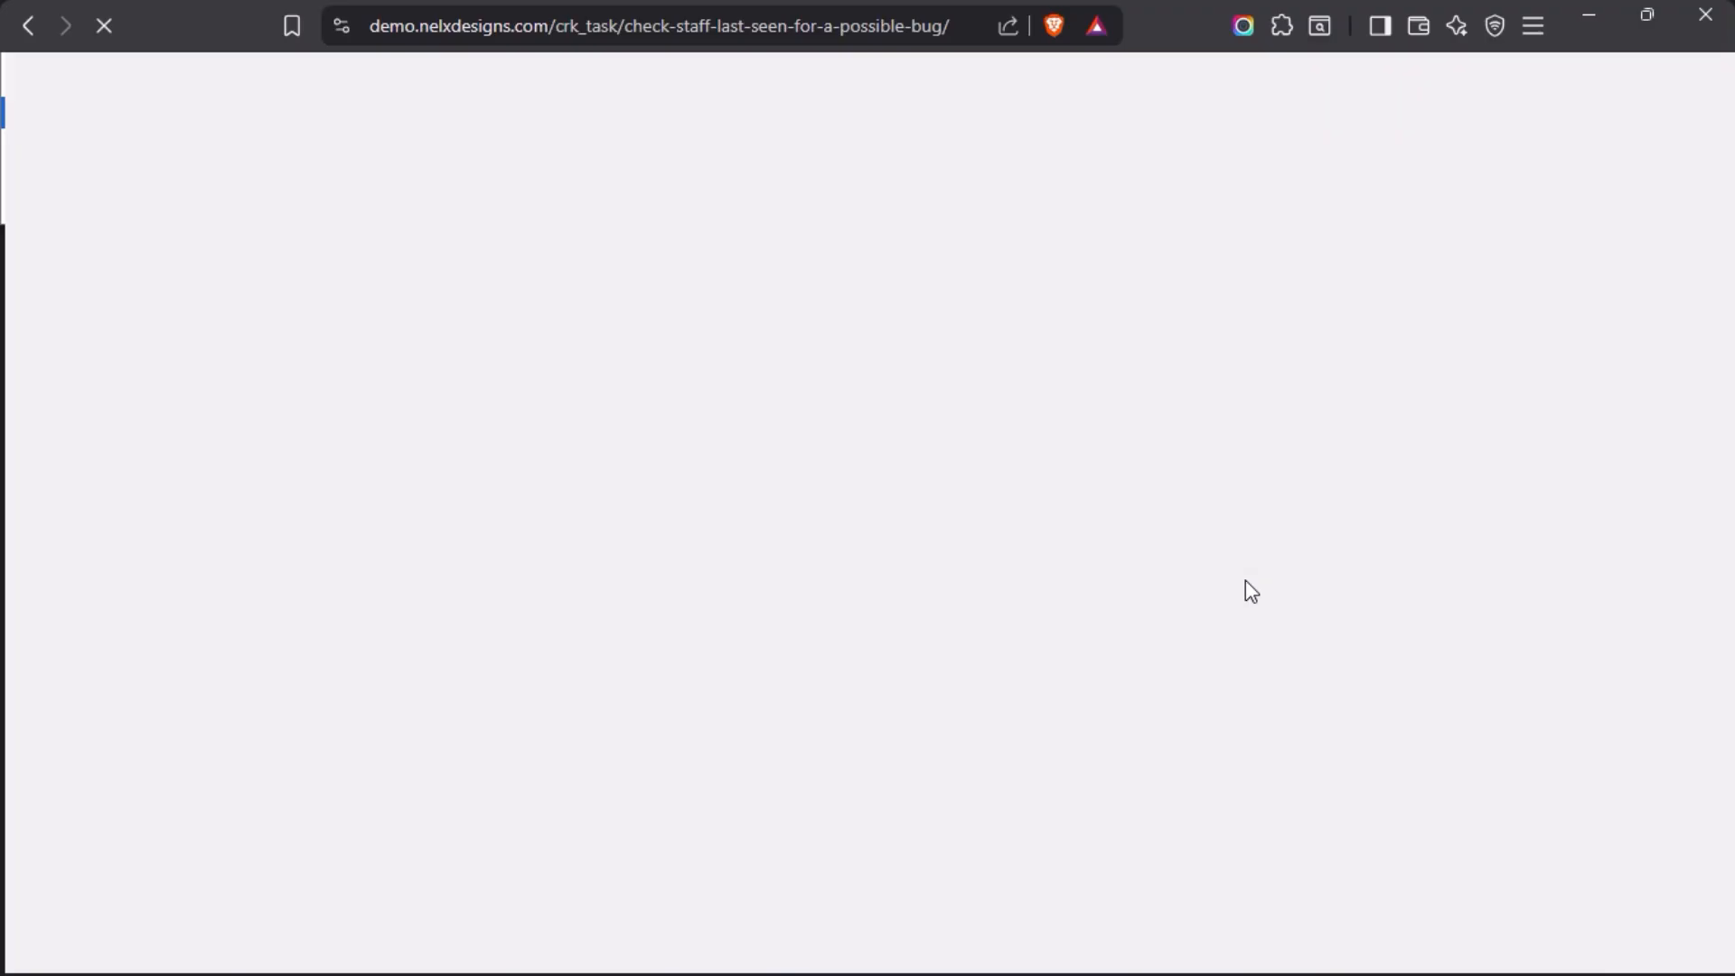
Step: Go back to the Forms list, then consult the remaining form entries in the Adobe Acrobat PDF
{"action": "mouse_move", "coordinate": [6, 461]}
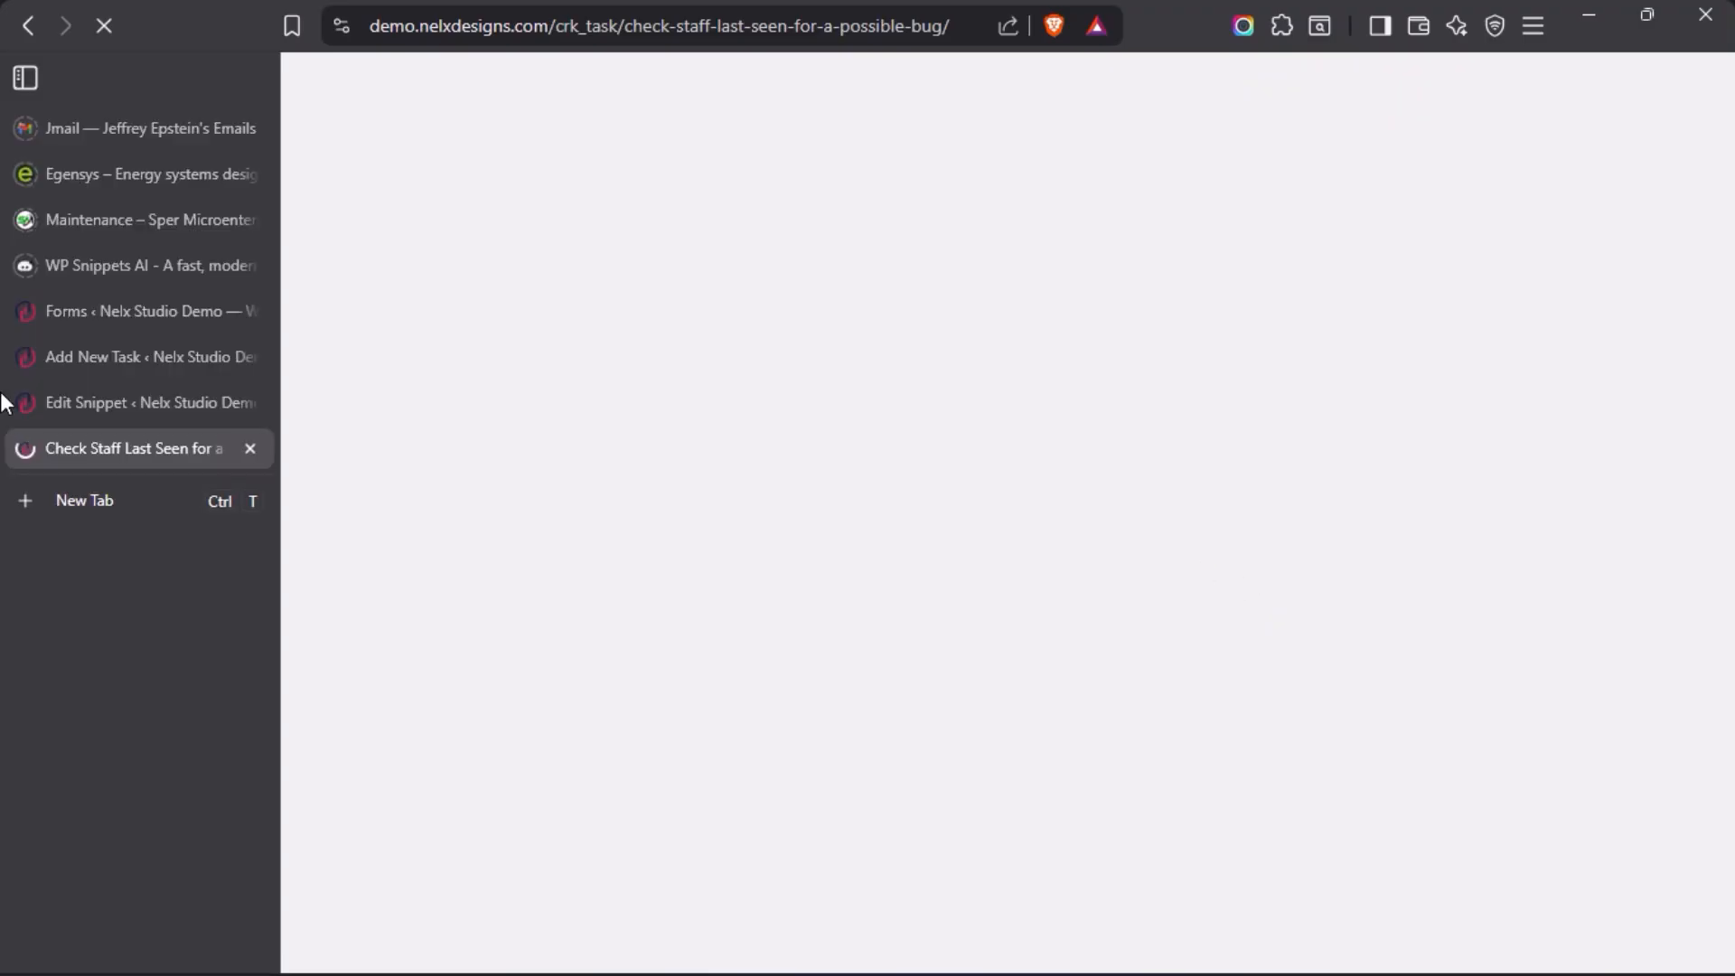
{"action": "left_click", "coordinate": [120, 317]}
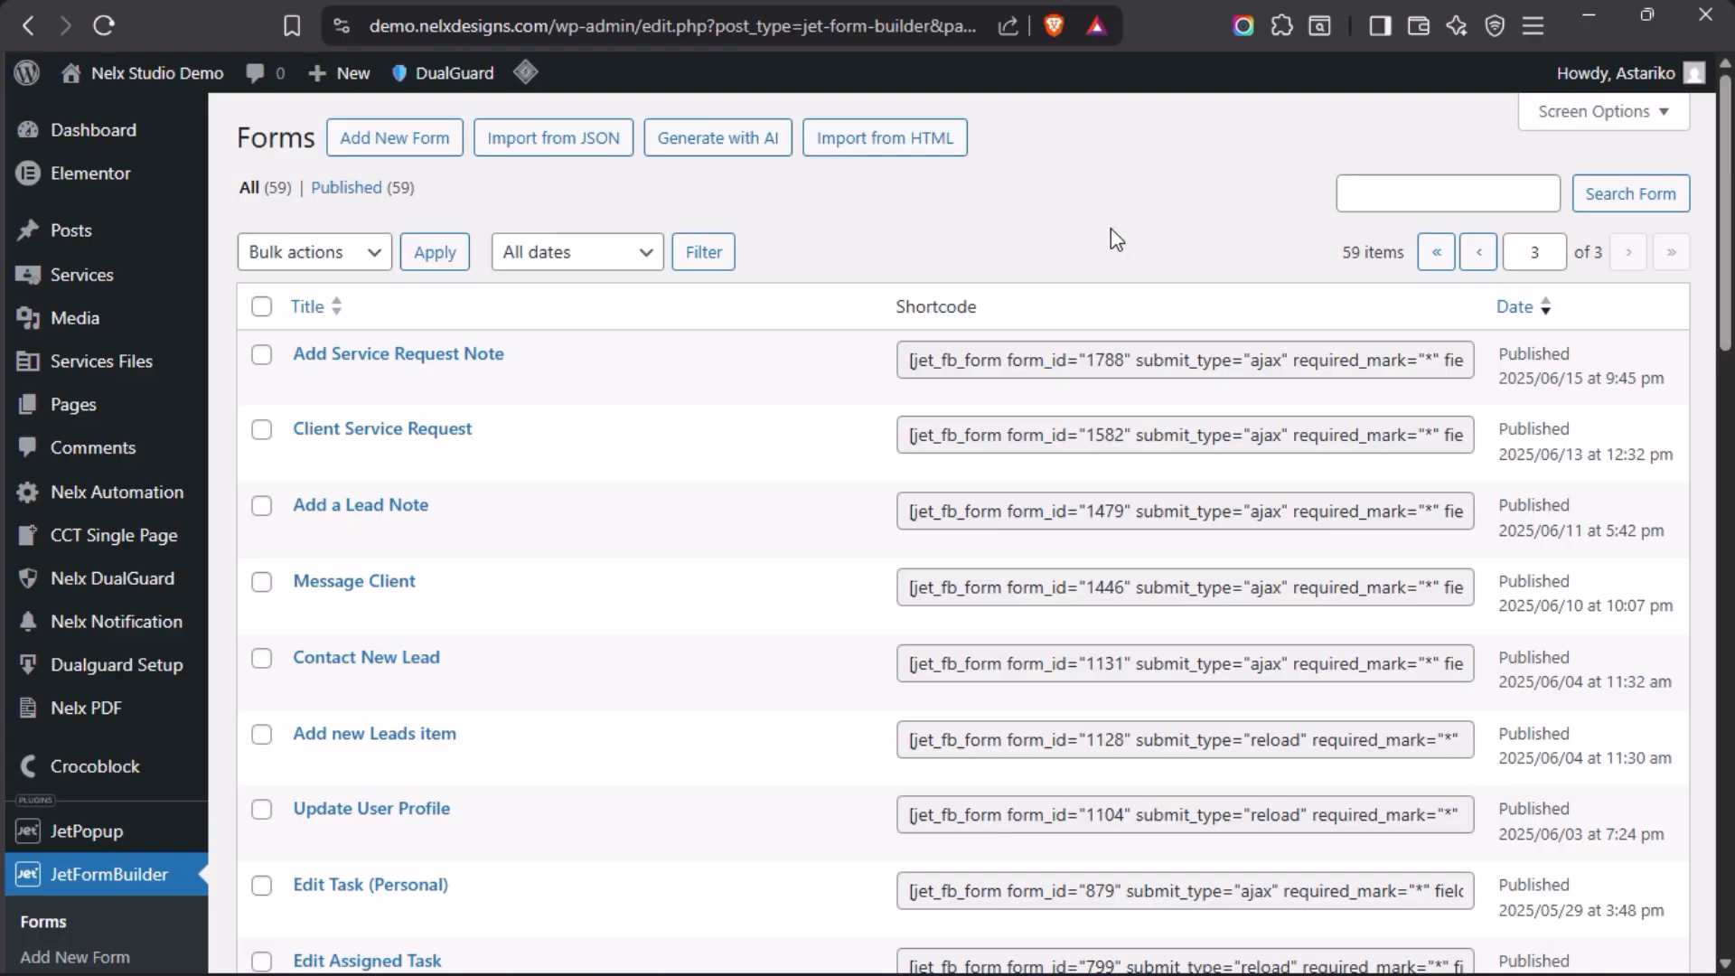
{"action": "left_click", "coordinate": [786, 964]}
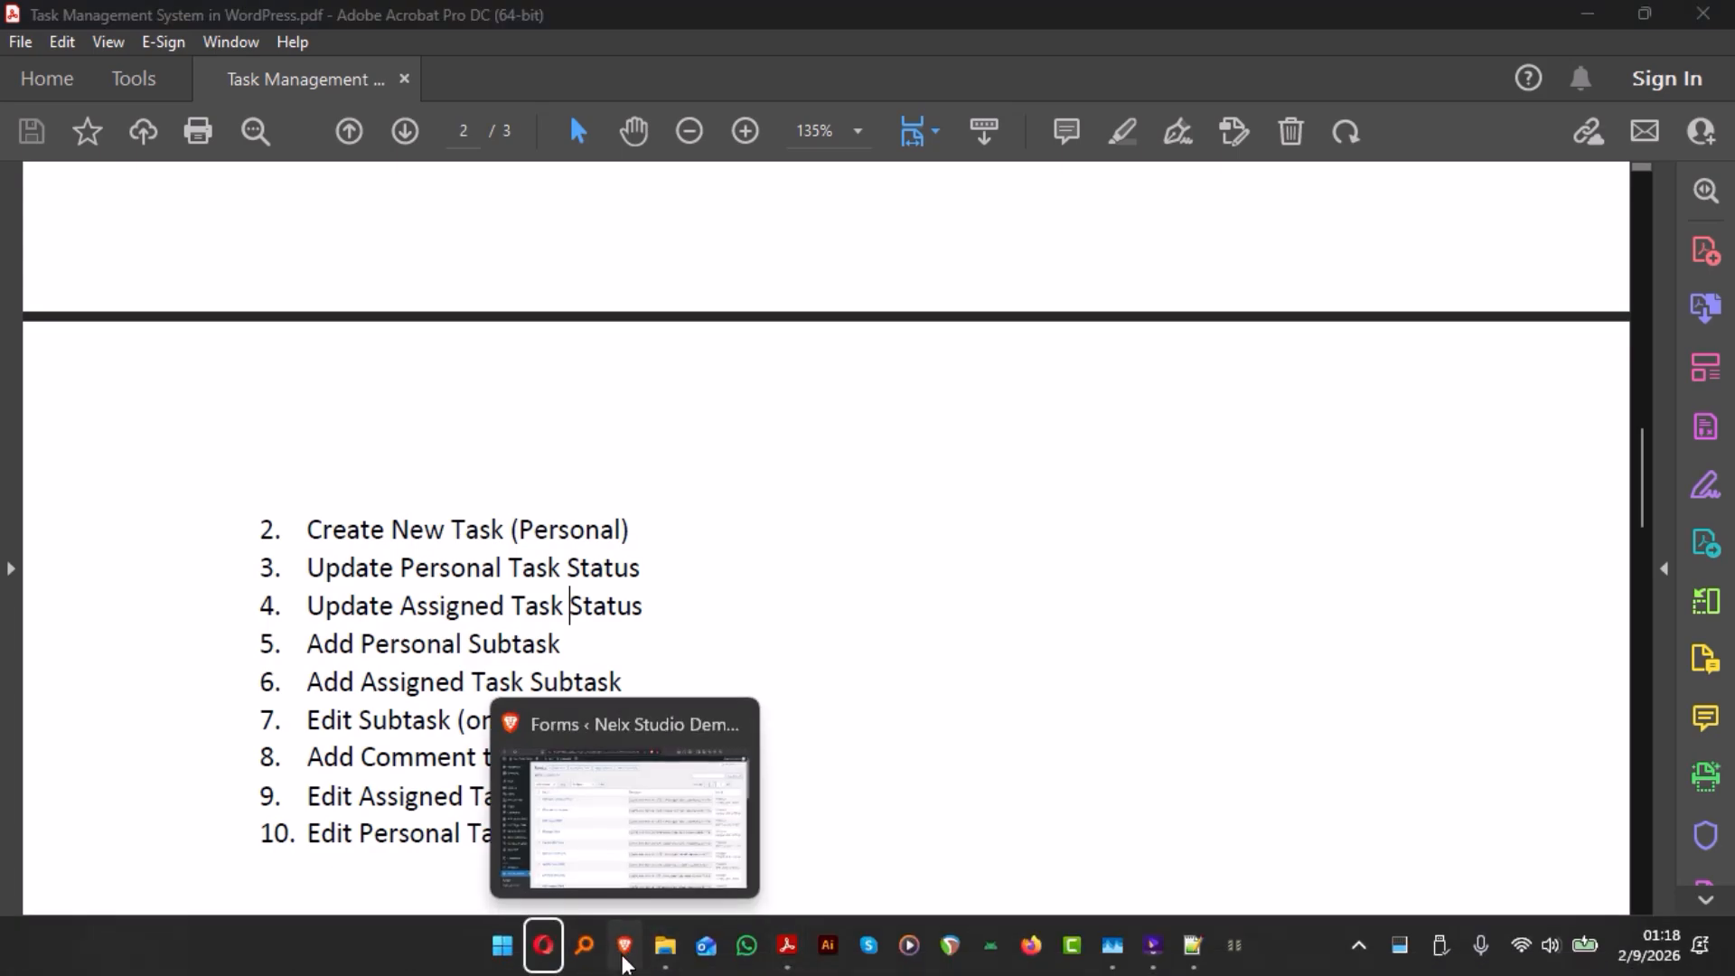
Step: Return to the Forms list in Brave, look through the task forms and open Edit Task (Personal)
{"action": "left_click", "coordinate": [623, 959]}
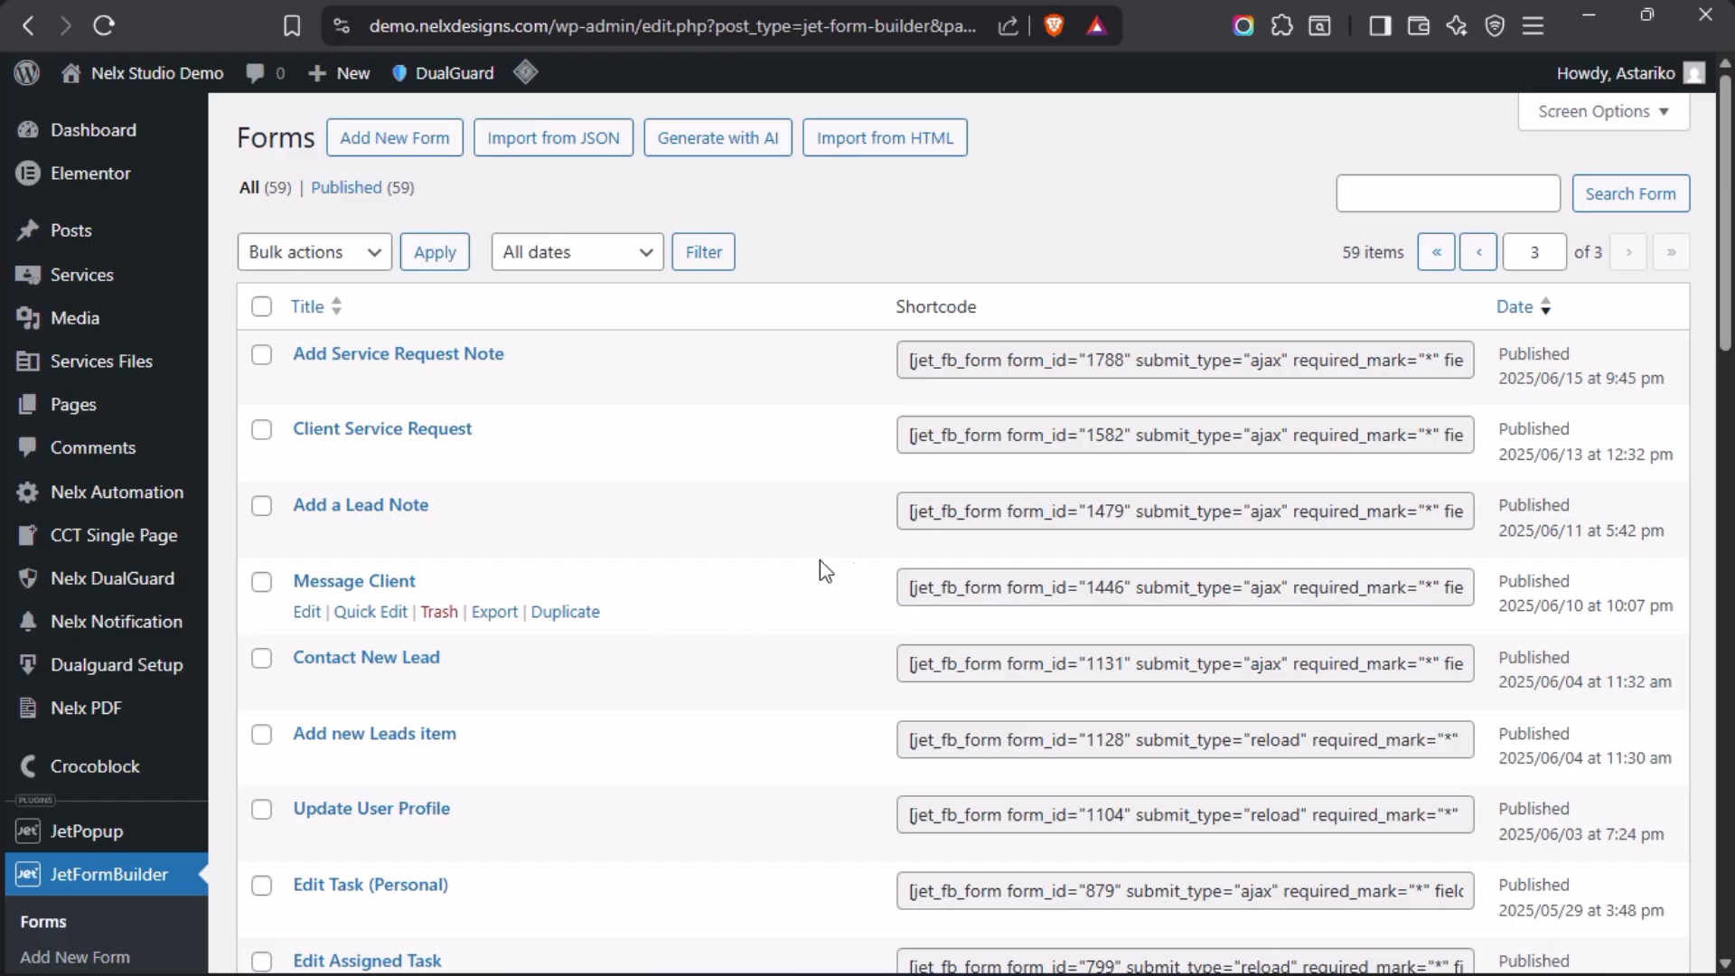
{"action": "scroll", "coordinate": [1289, 542], "scroll_direction": "down", "scroll_amount": 15}
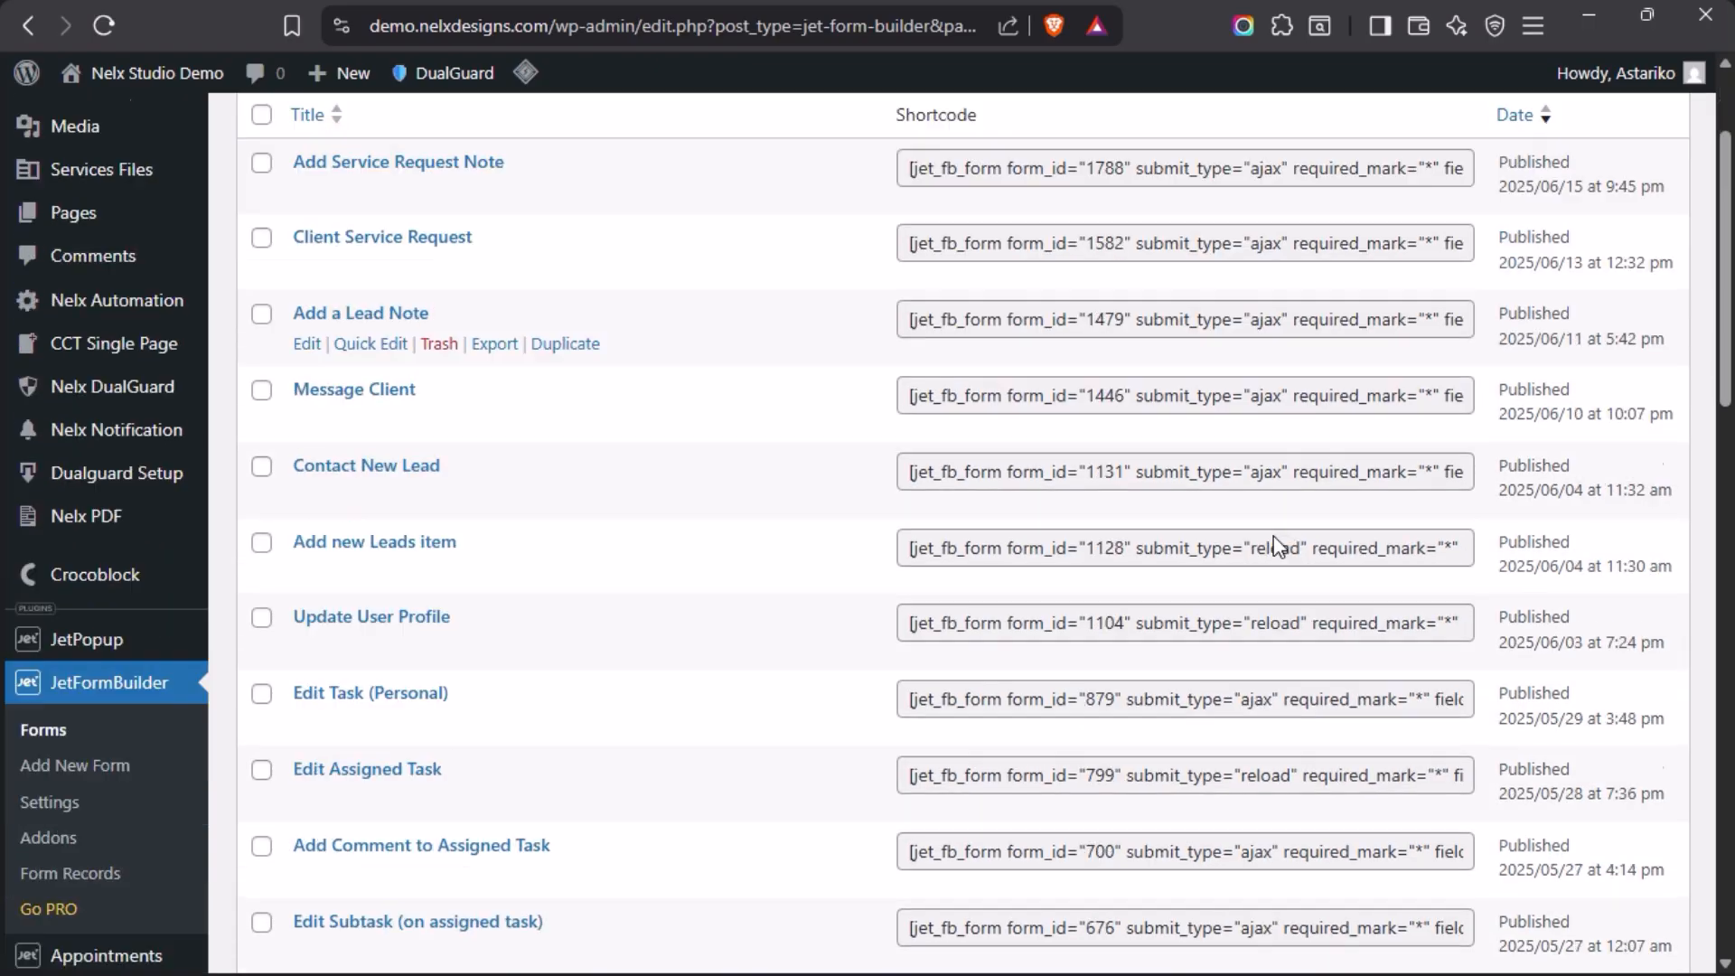
{"action": "scroll", "coordinate": [687, 583], "scroll_direction": "up", "scroll_amount": 4}
{"action": "scroll", "coordinate": [669, 578], "scroll_direction": "up", "scroll_amount": 1}
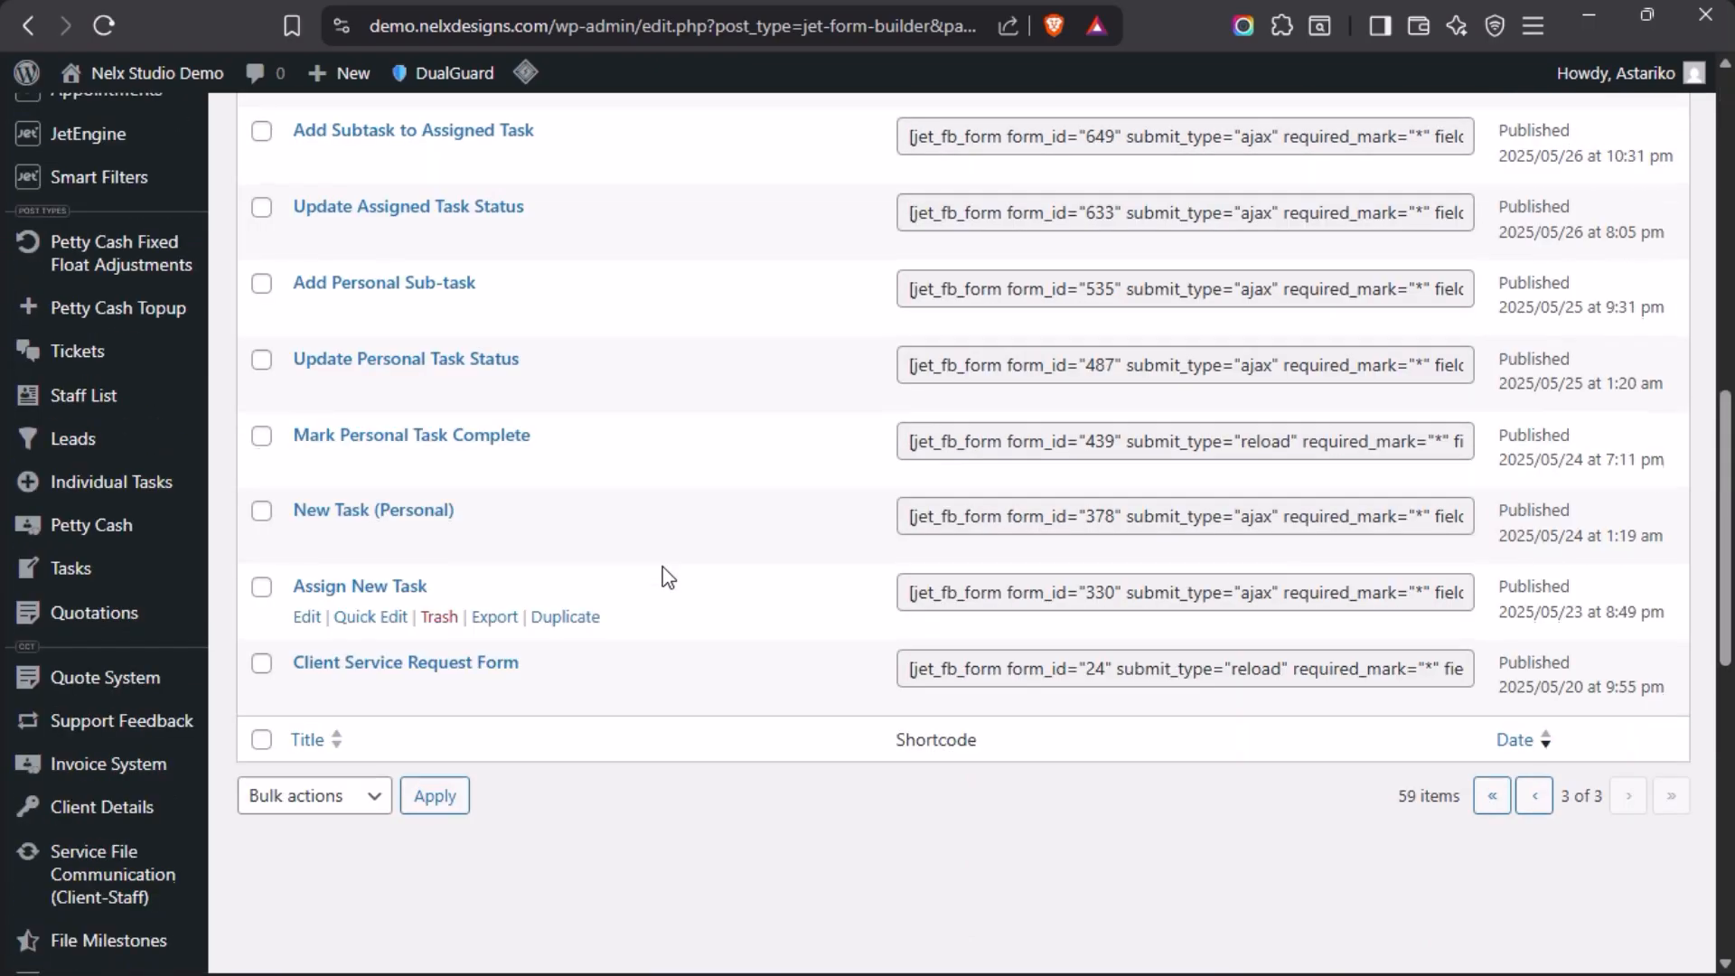
{"action": "scroll", "coordinate": [668, 579], "scroll_direction": "up", "scroll_amount": 4}
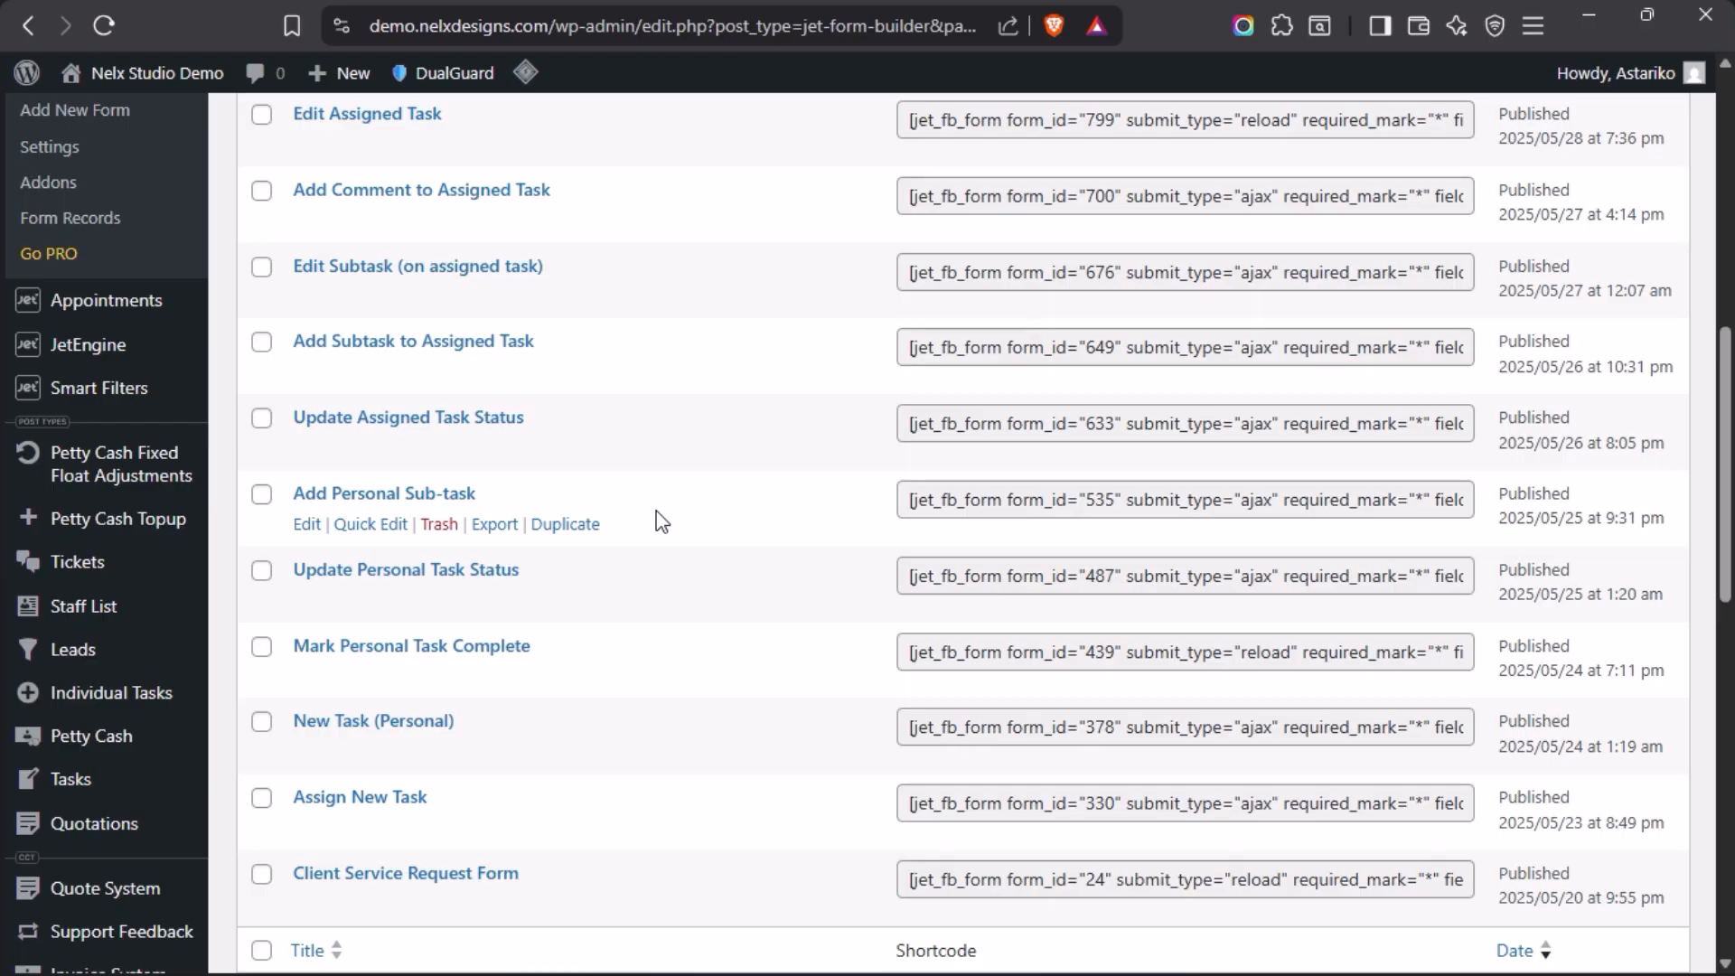
{"action": "scroll", "coordinate": [732, 585], "scroll_direction": "up", "scroll_amount": 5}
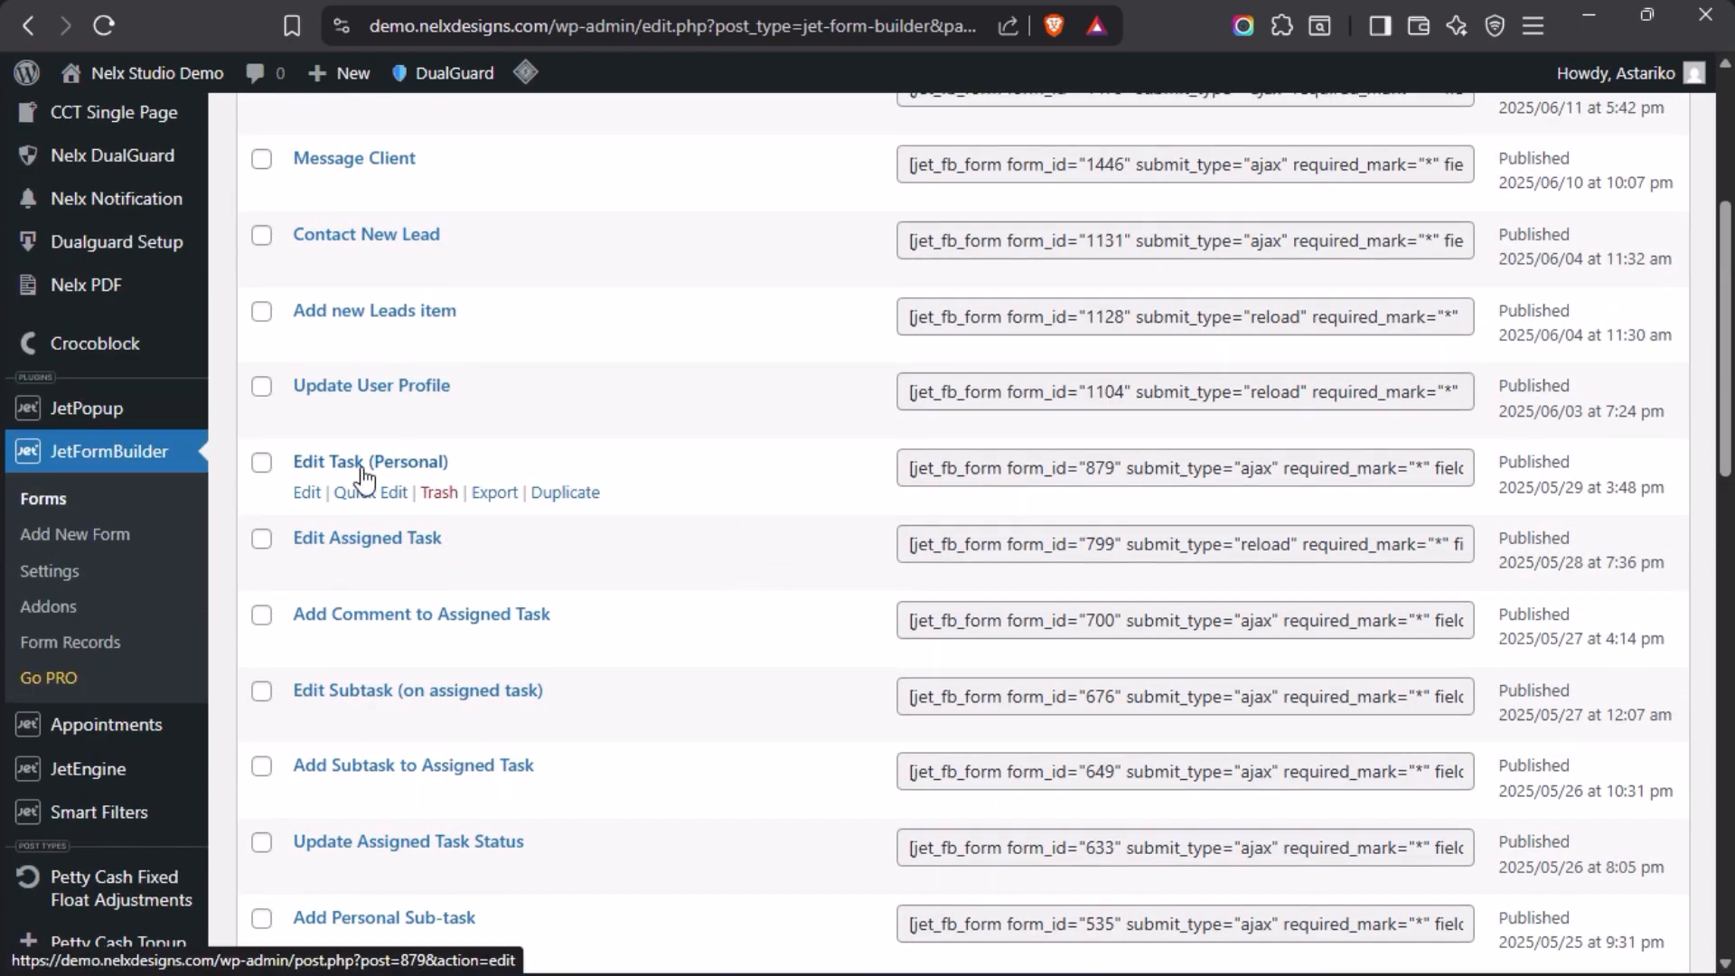
{"action": "left_click", "coordinate": [363, 469]}
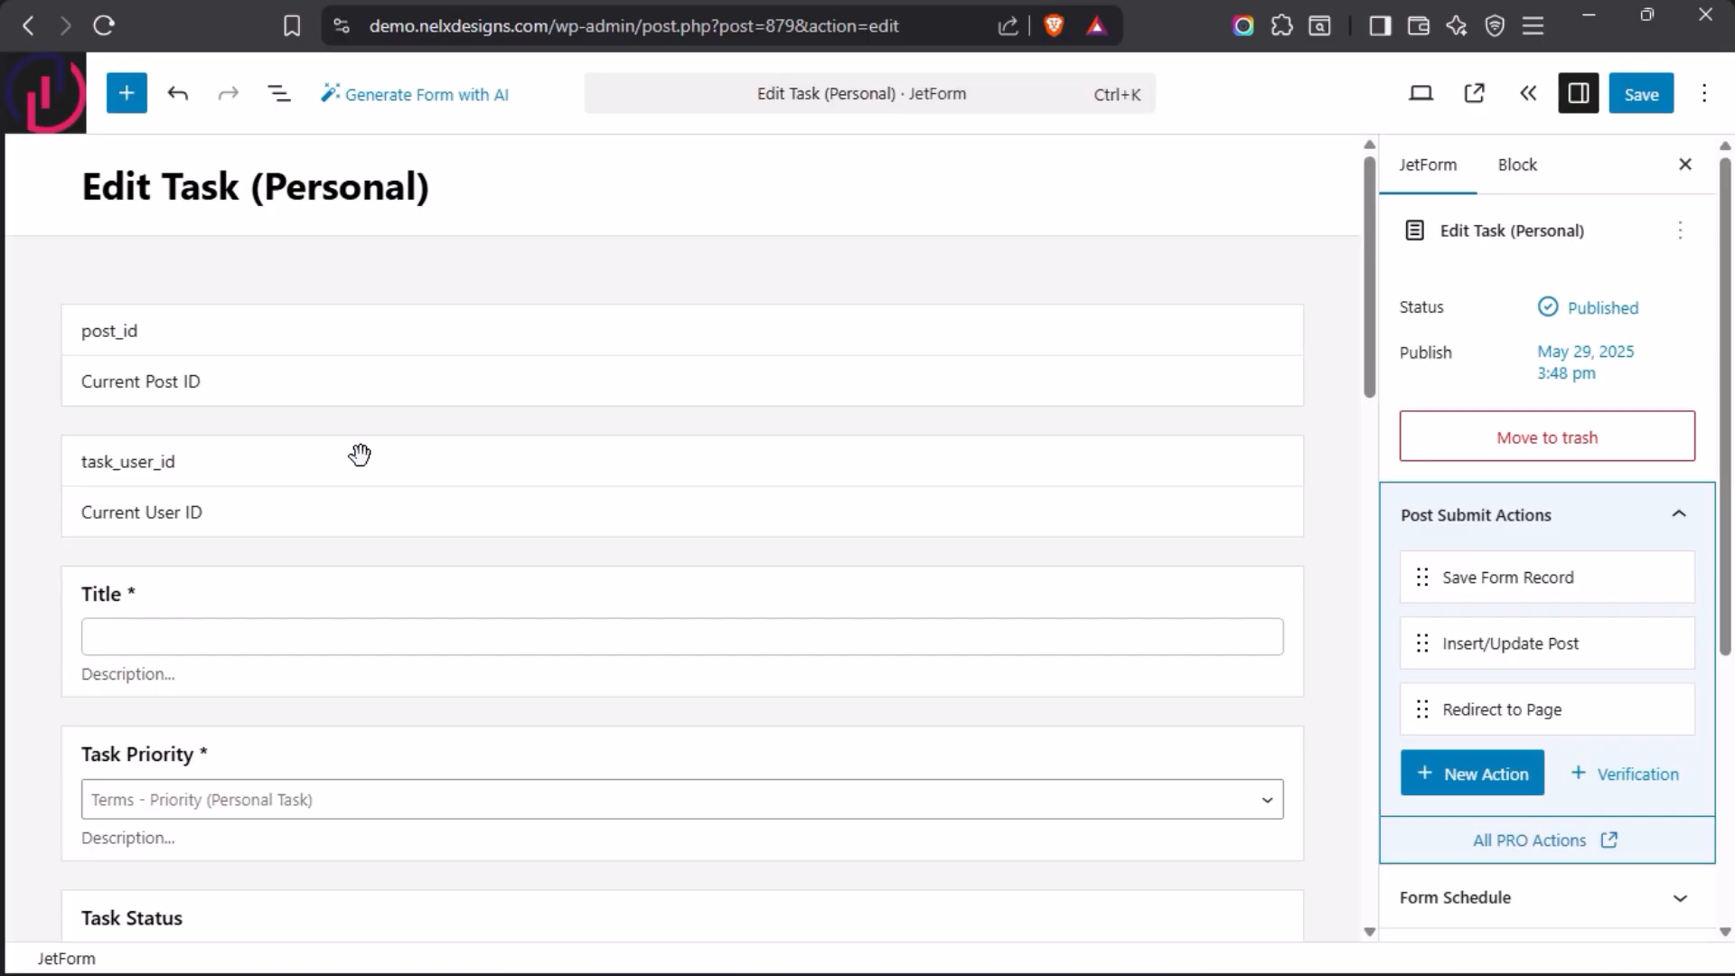
Step: Review the Edit Task (Personal) form's fields, from post_id and task_user_id onward, and its post submit actions
{"action": "scroll", "coordinate": [694, 455], "scroll_direction": "down", "scroll_amount": 5}
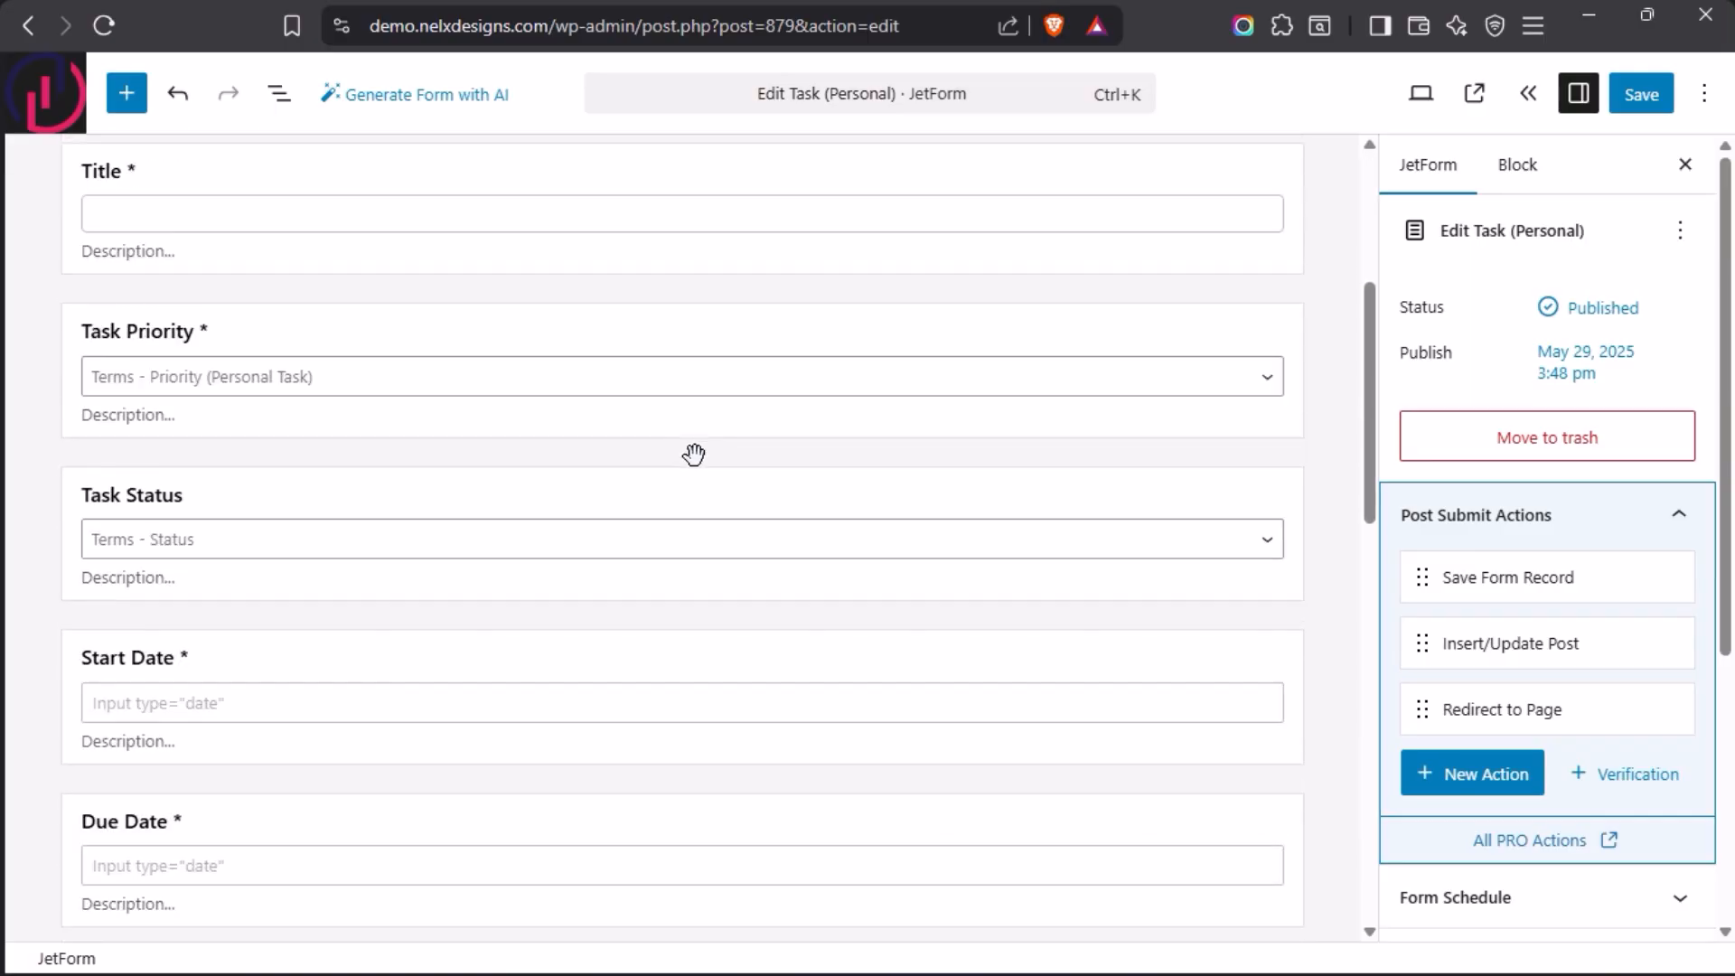
{"action": "scroll", "coordinate": [697, 456], "scroll_direction": "down", "scroll_amount": 7}
{"action": "scroll", "coordinate": [698, 456], "scroll_direction": "up", "scroll_amount": 7}
{"action": "scroll", "coordinate": [704, 466], "scroll_direction": "up", "scroll_amount": 2}
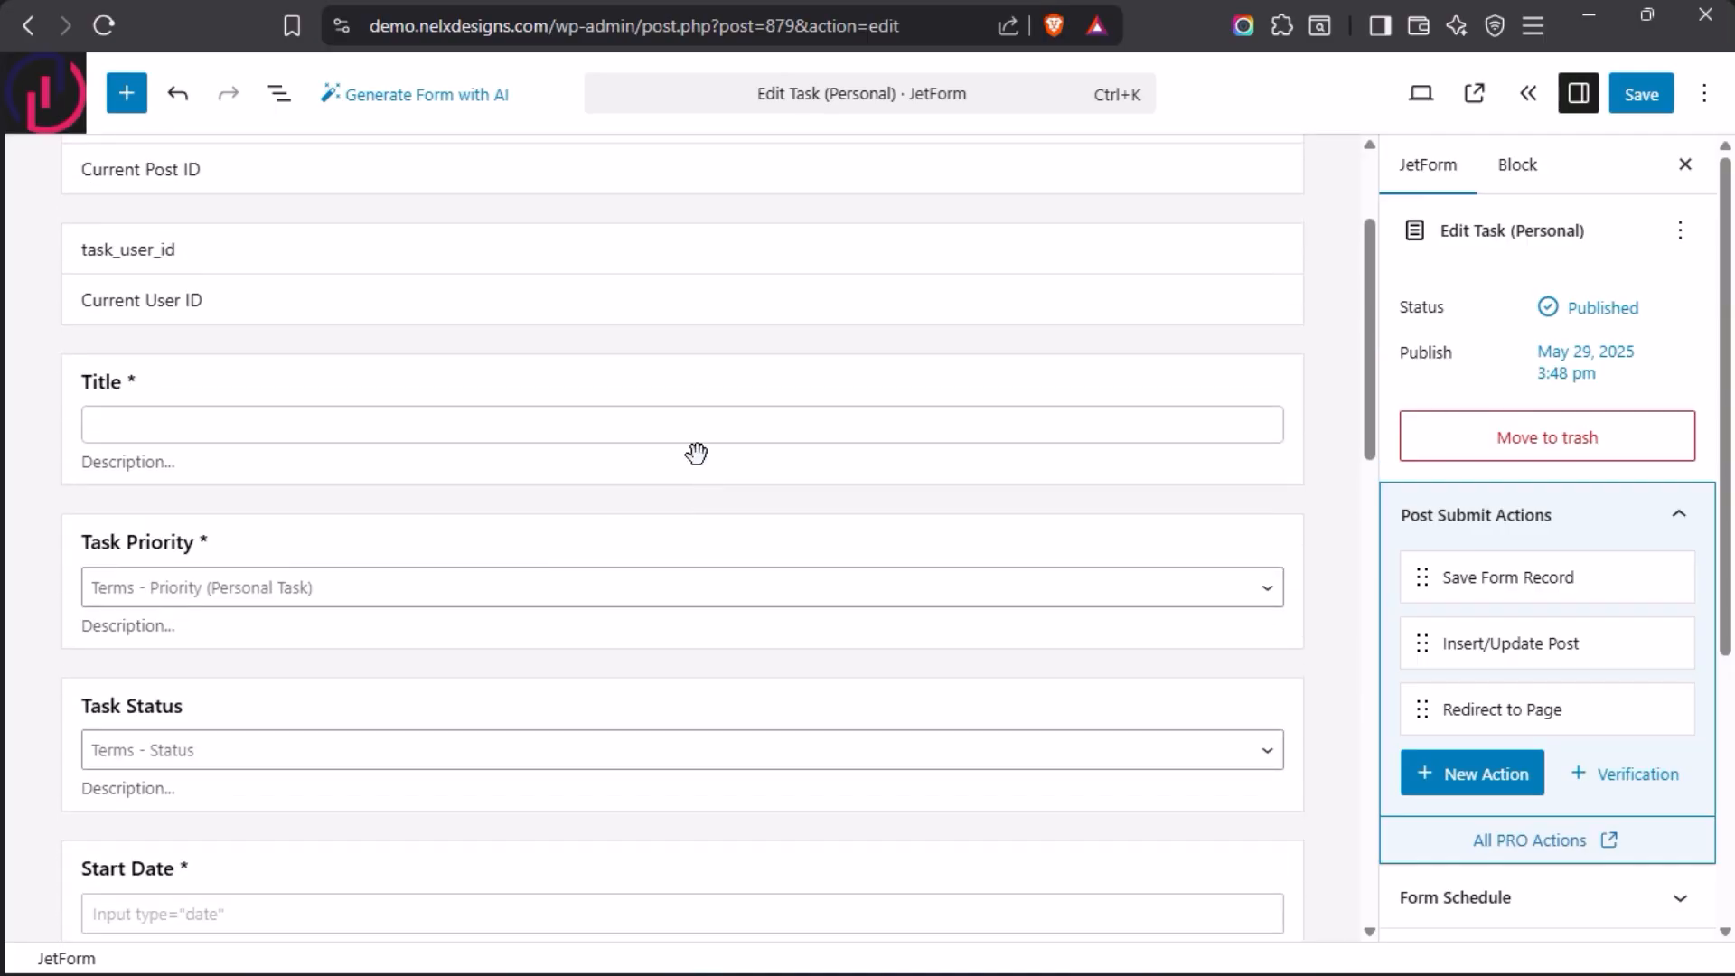
{"action": "scroll", "coordinate": [696, 454], "scroll_direction": "up", "scroll_amount": 2}
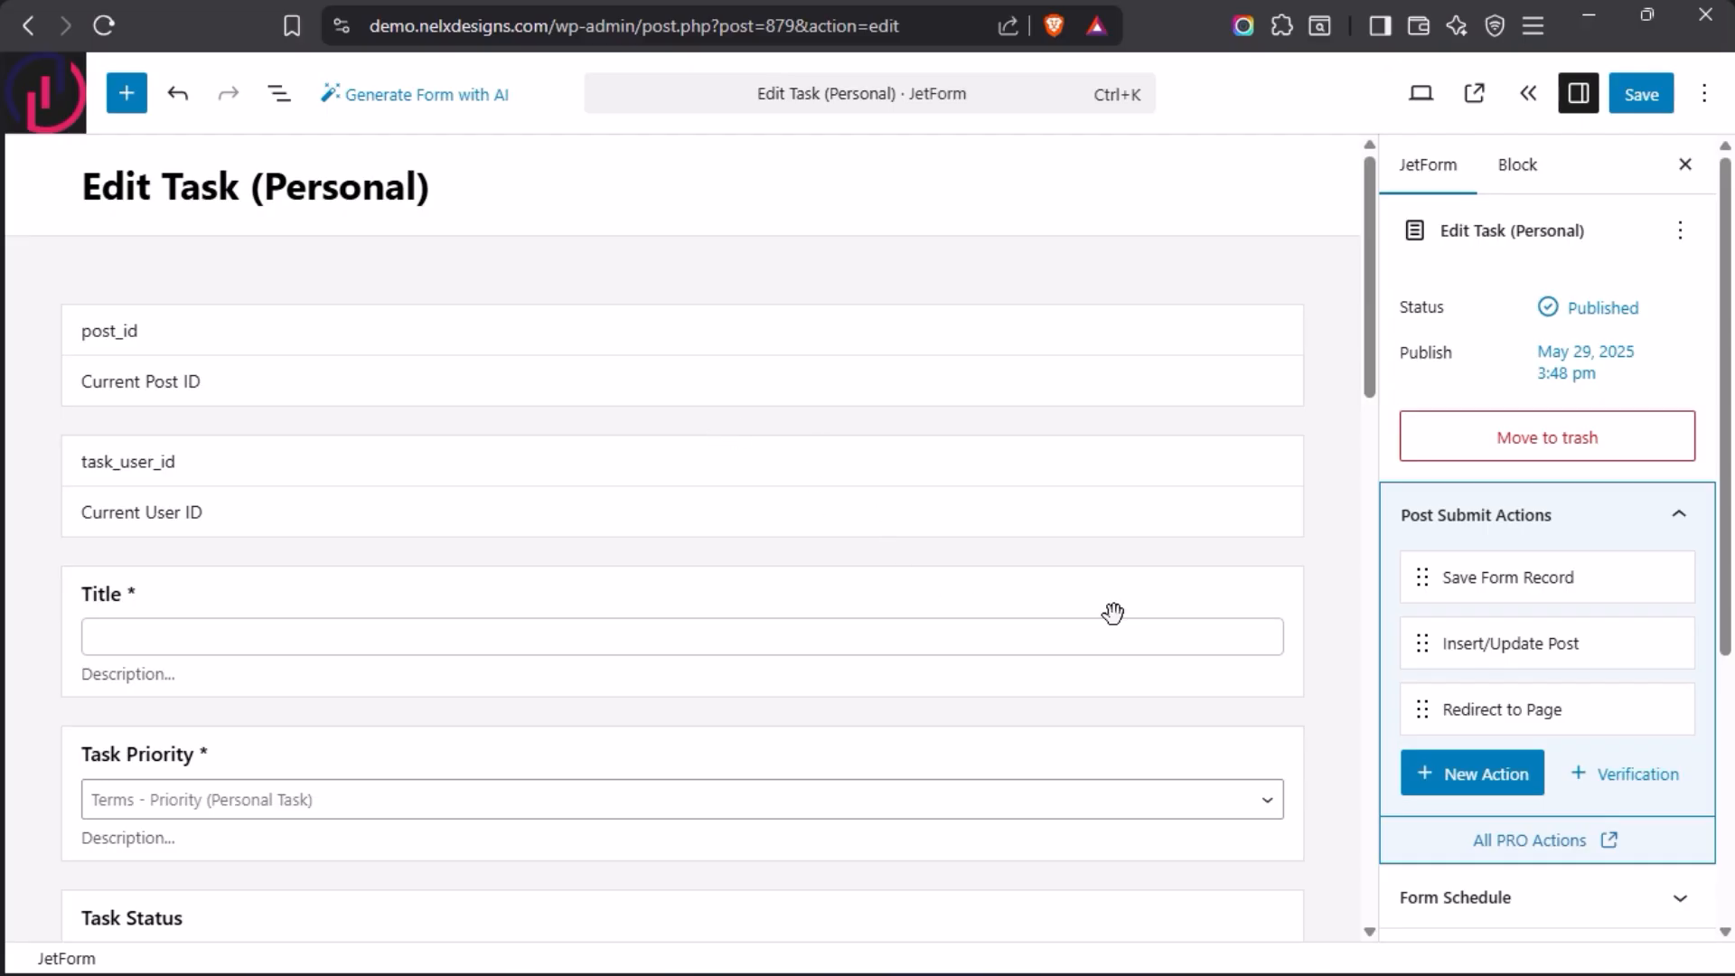
{"action": "mouse_move", "coordinate": [1527, 697]}
{"action": "mouse_move", "coordinate": [419, 431]}
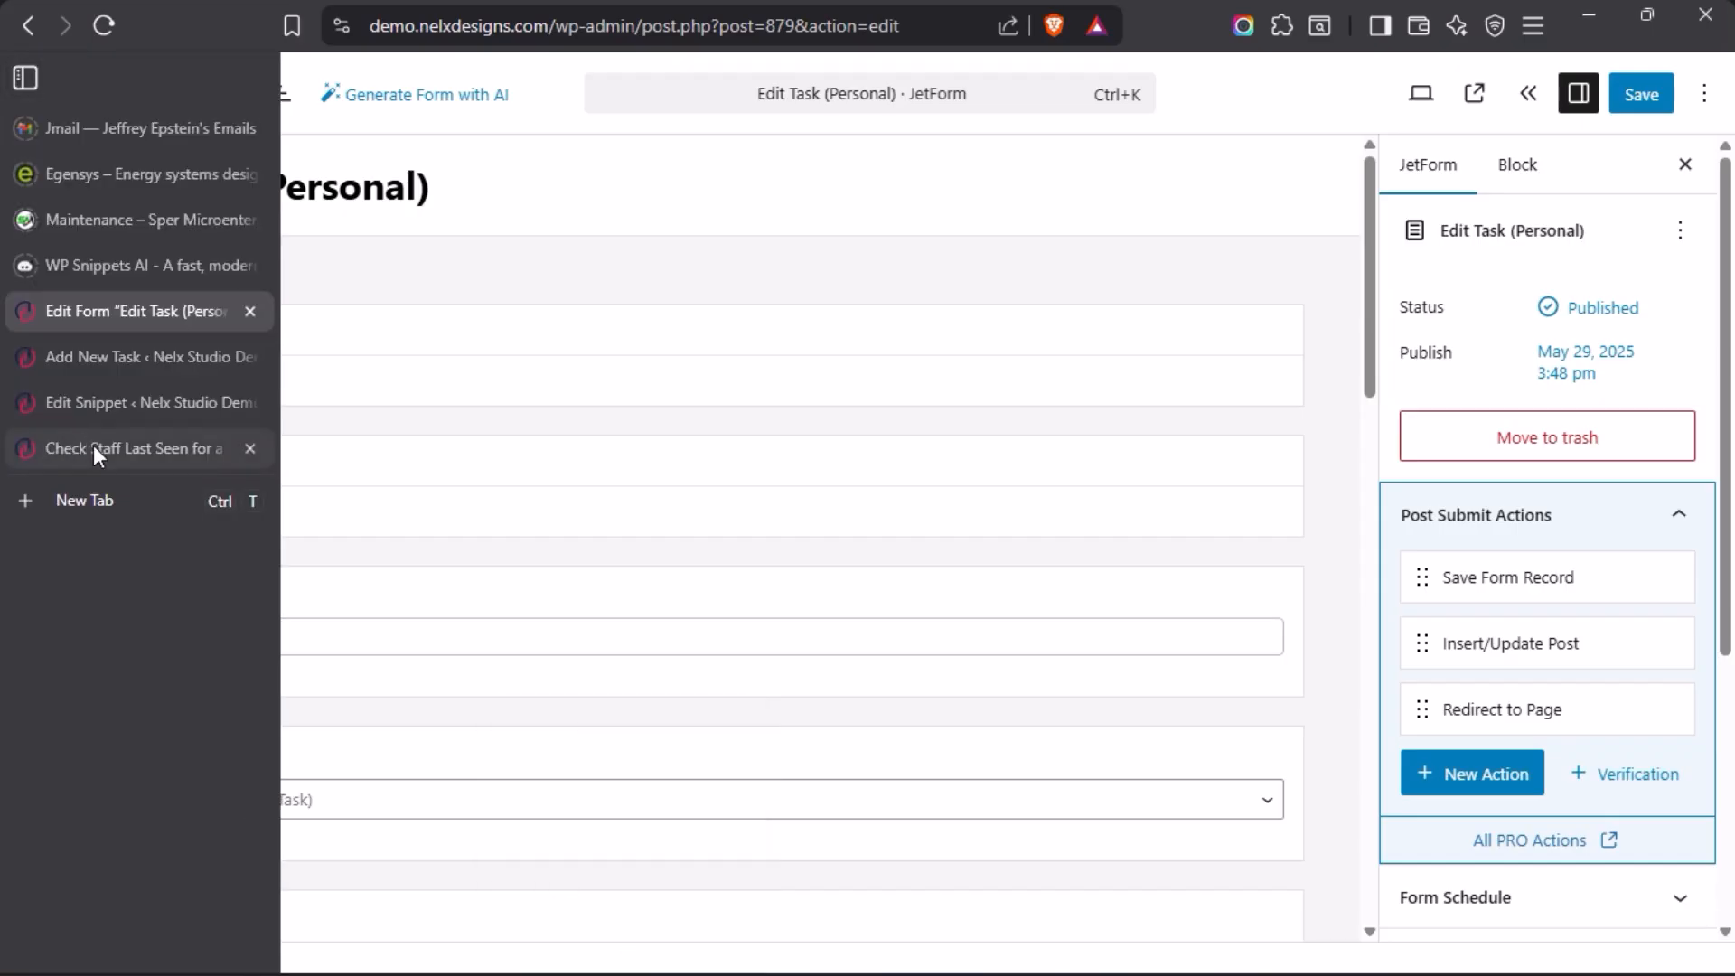
Step: Return to the Check Staff Last Seen for a Possible Bug task, view its edit form and close it without saving
{"action": "left_click", "coordinate": [46, 448]}
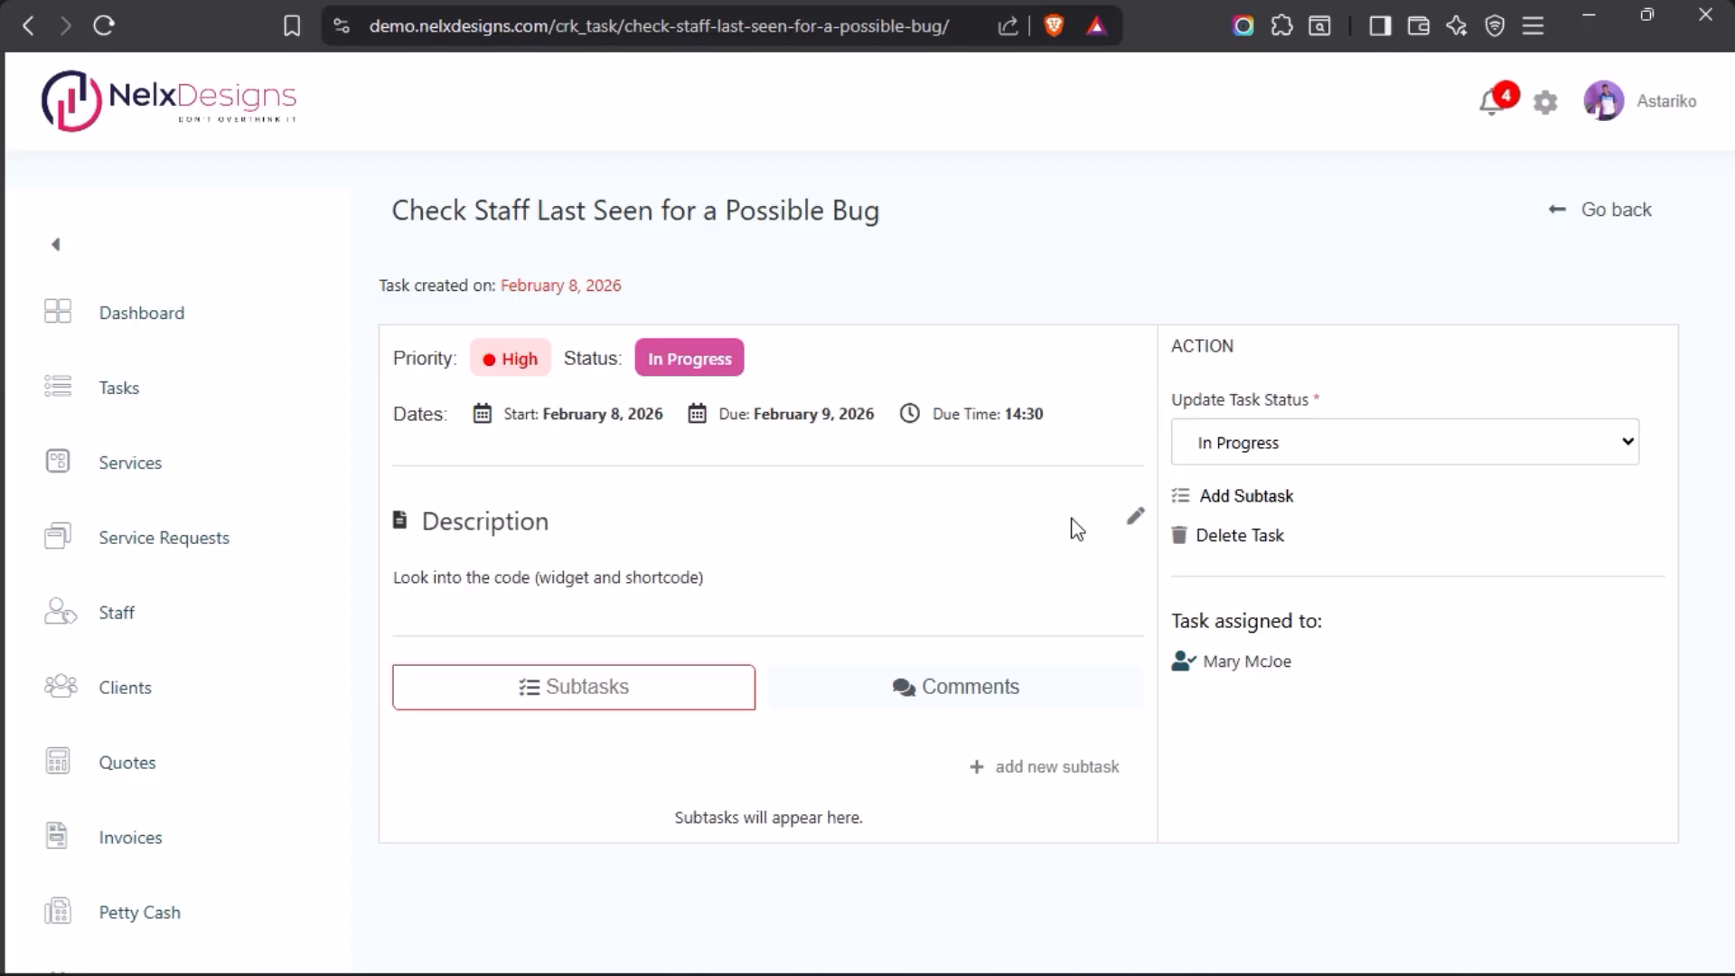
{"action": "left_click", "coordinate": [1135, 522]}
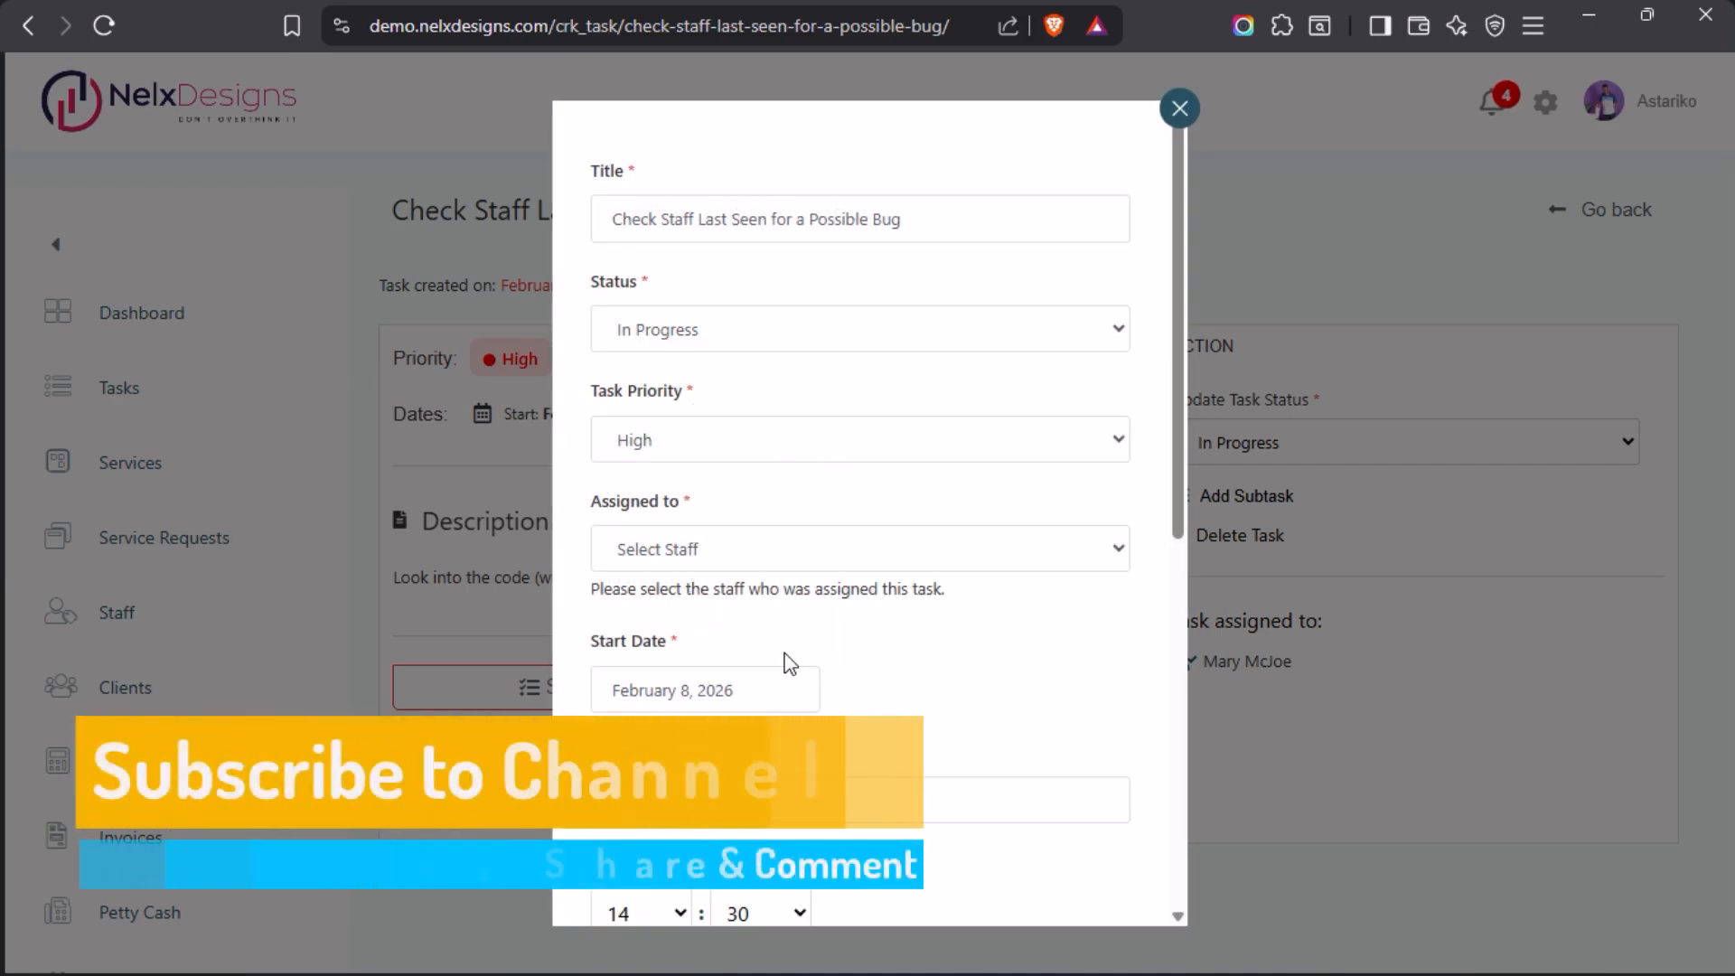
{"action": "left_click", "coordinate": [1179, 109]}
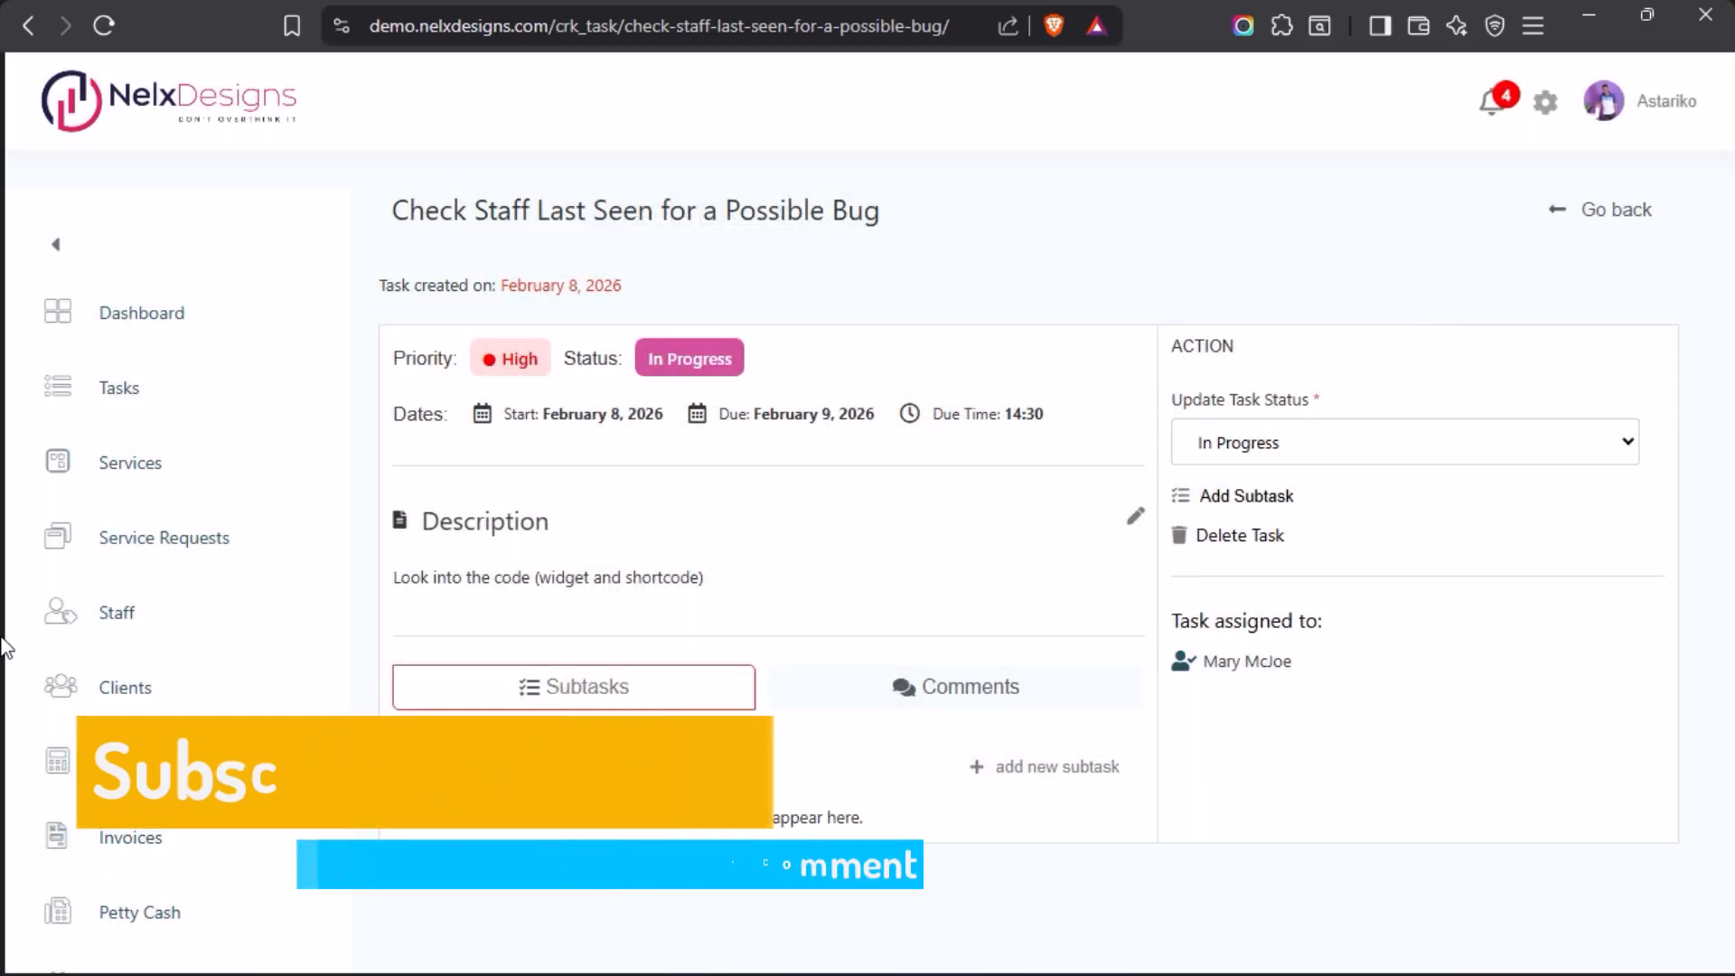
{"action": "mouse_move", "coordinate": [9, 515]}
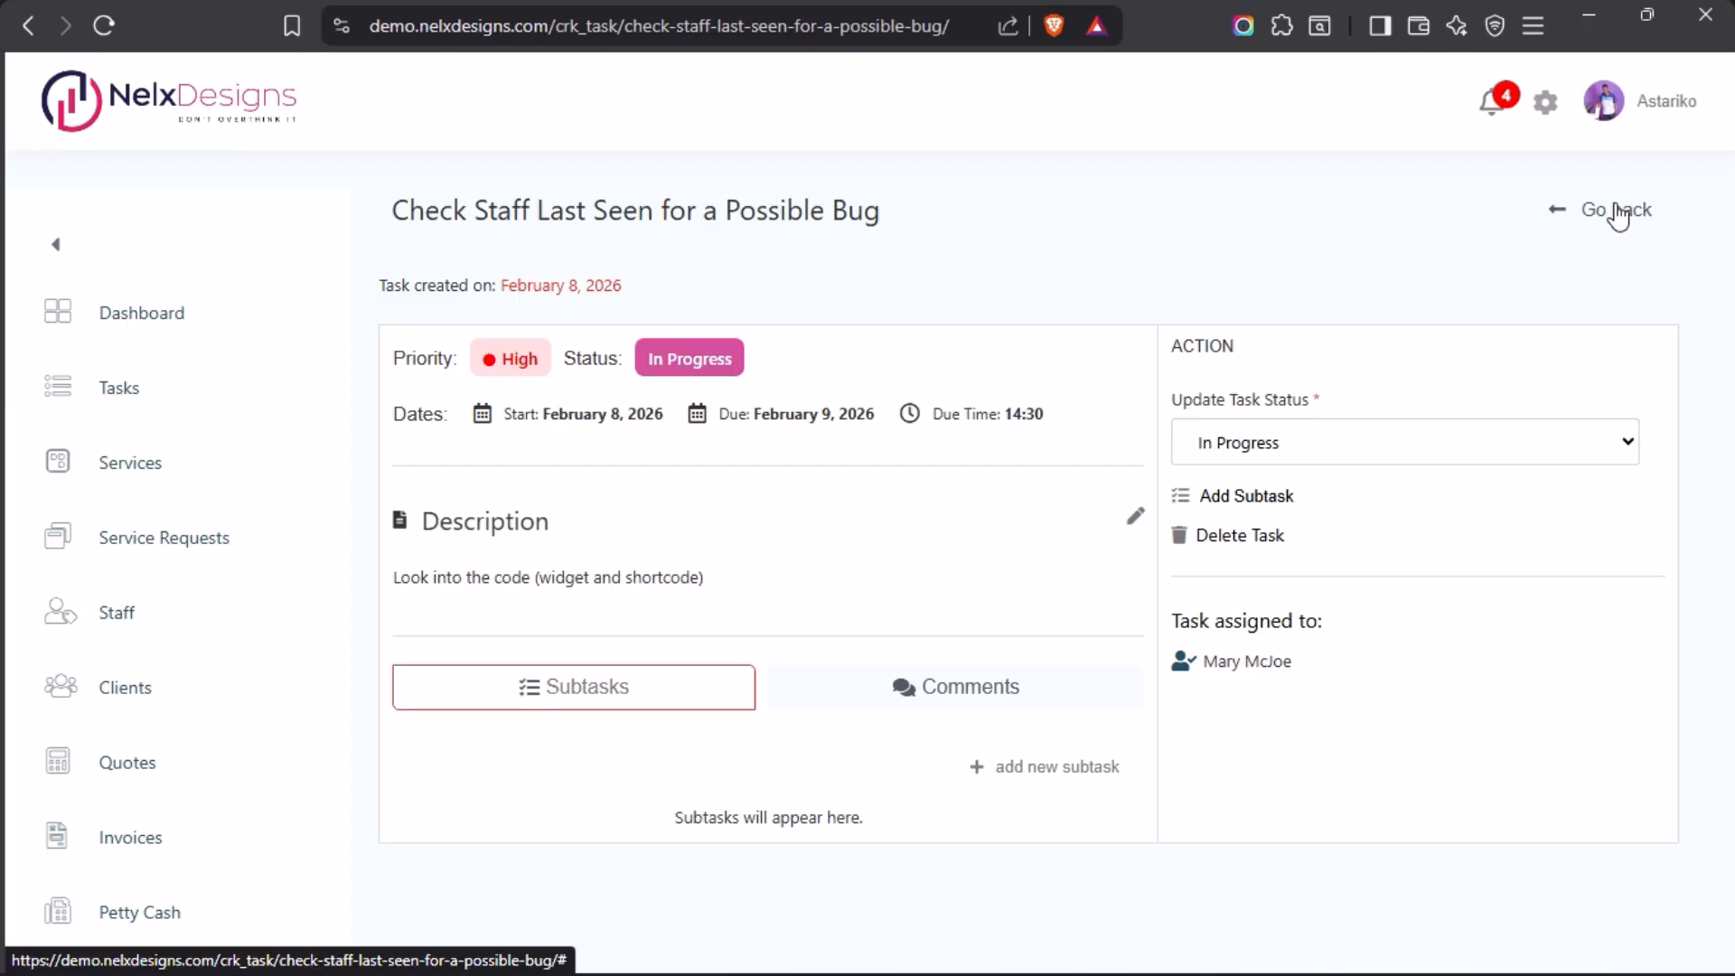
Step: Return to the Edit Task (Personal) form, review its fields from post_id down to Attachment, and save the form
{"action": "mouse_move", "coordinate": [7, 398]}
{"action": "left_click", "coordinate": [90, 311]}
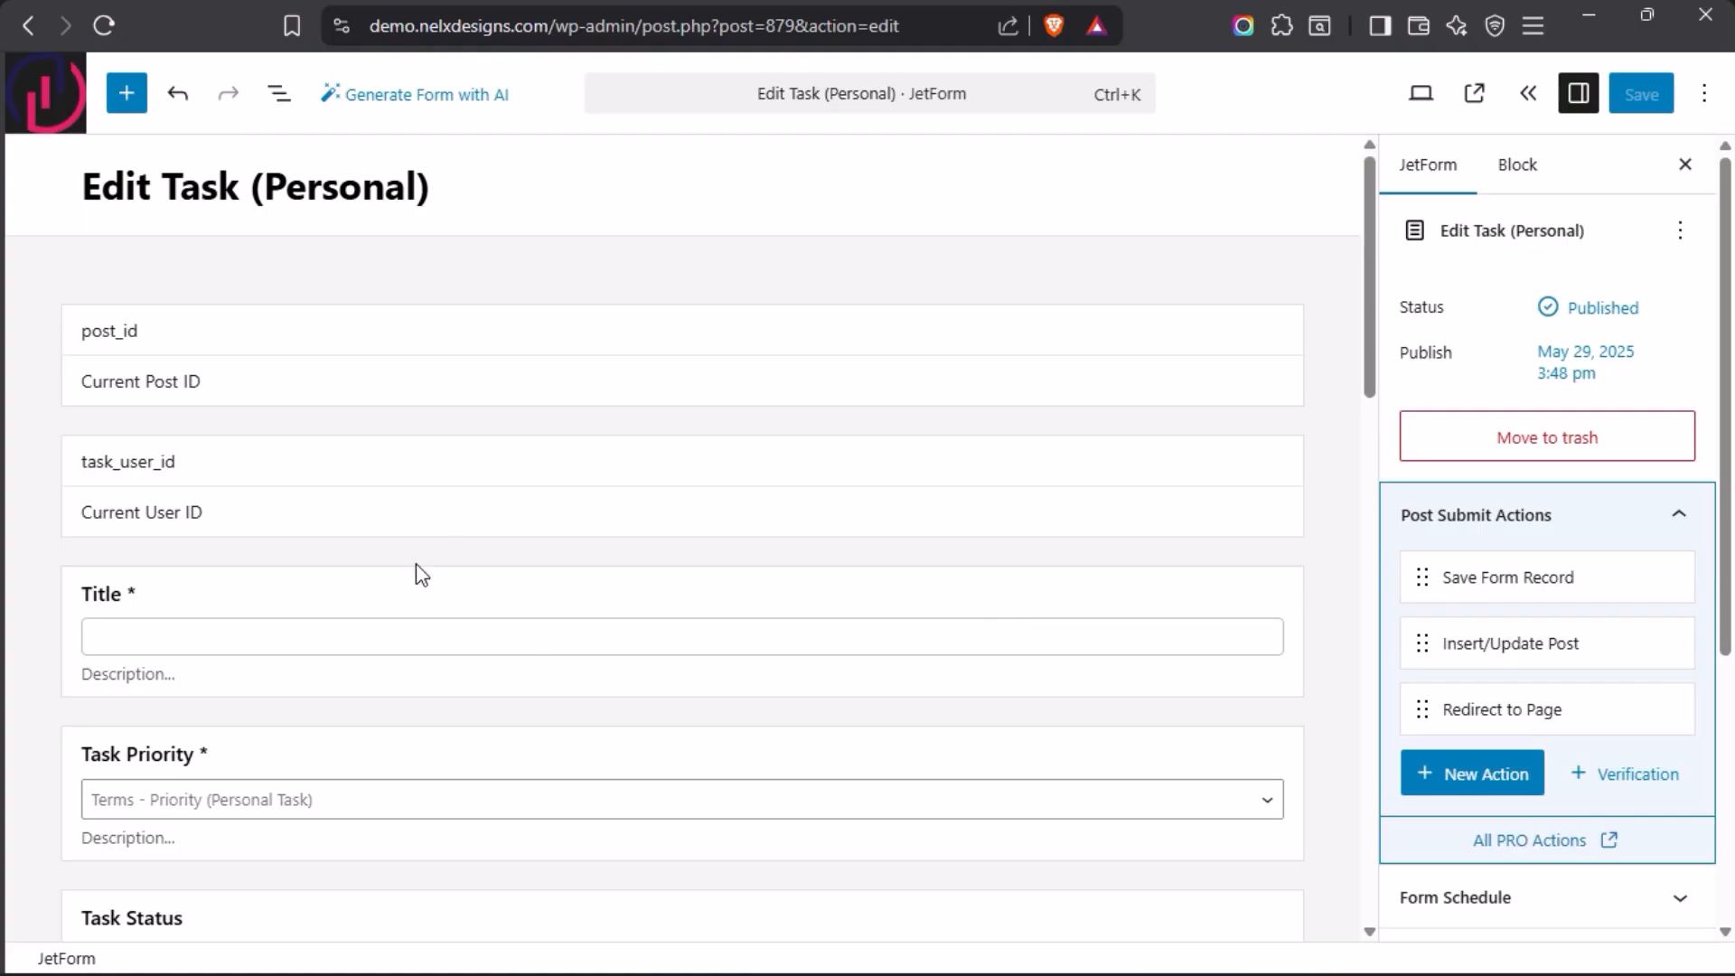
{"action": "scroll", "coordinate": [417, 565], "scroll_direction": "down", "scroll_amount": 2}
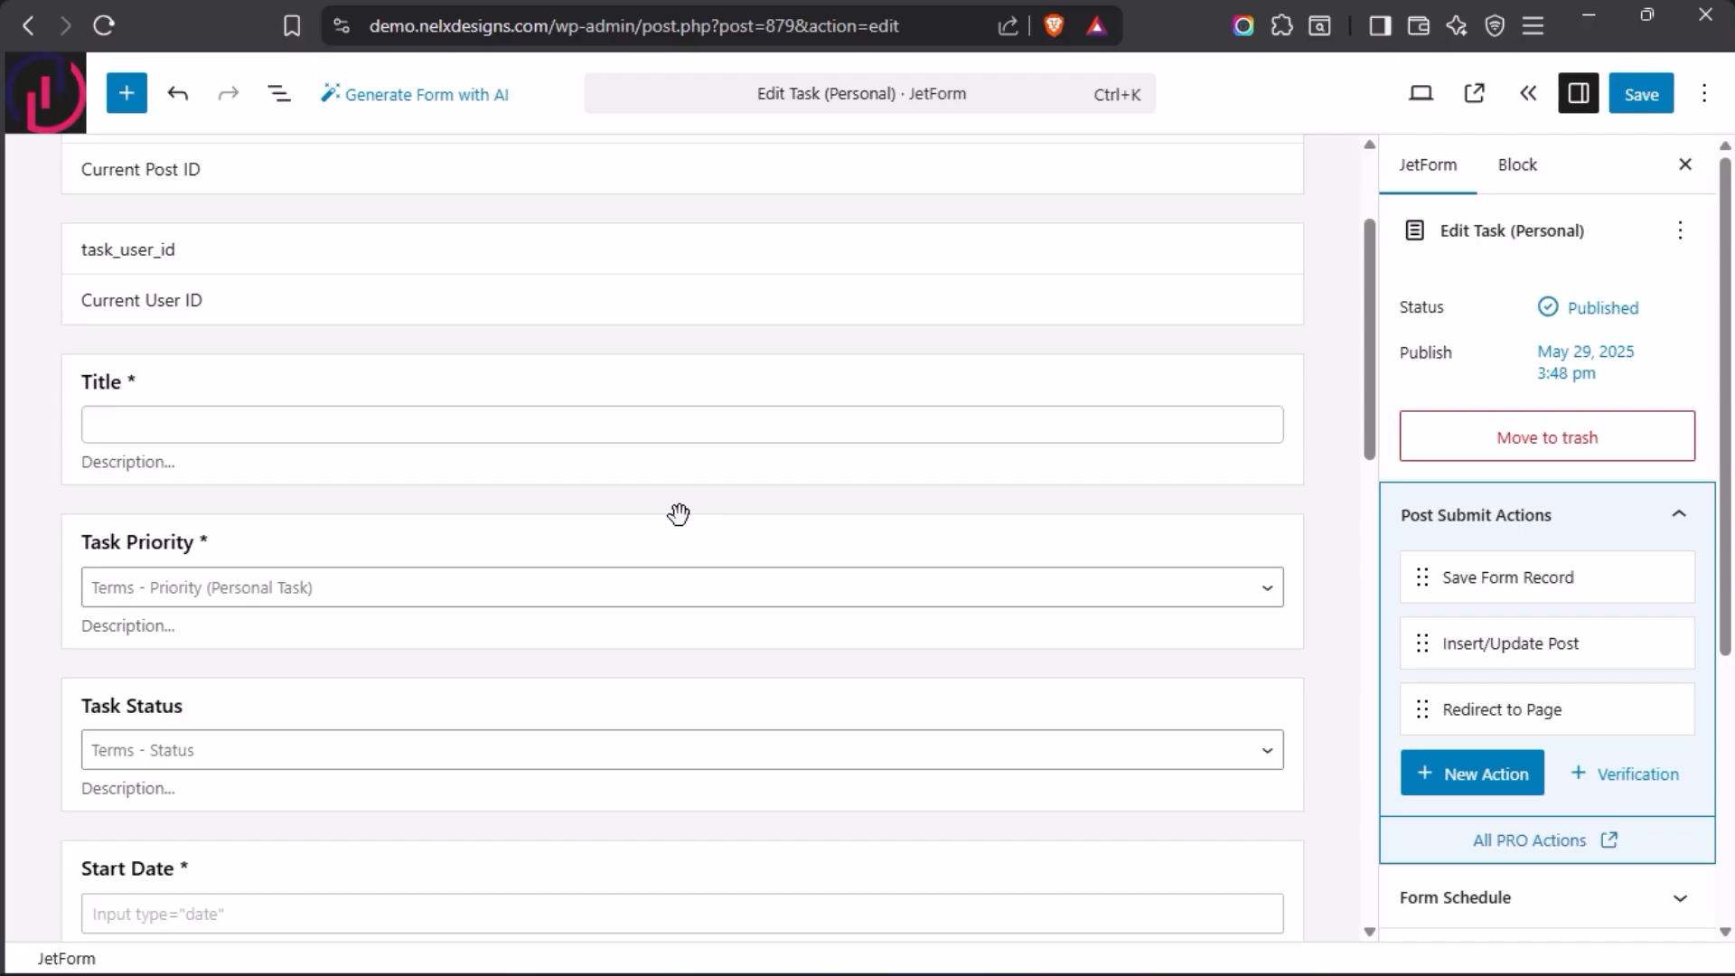
{"action": "scroll", "coordinate": [785, 464], "scroll_direction": "down", "scroll_amount": 4}
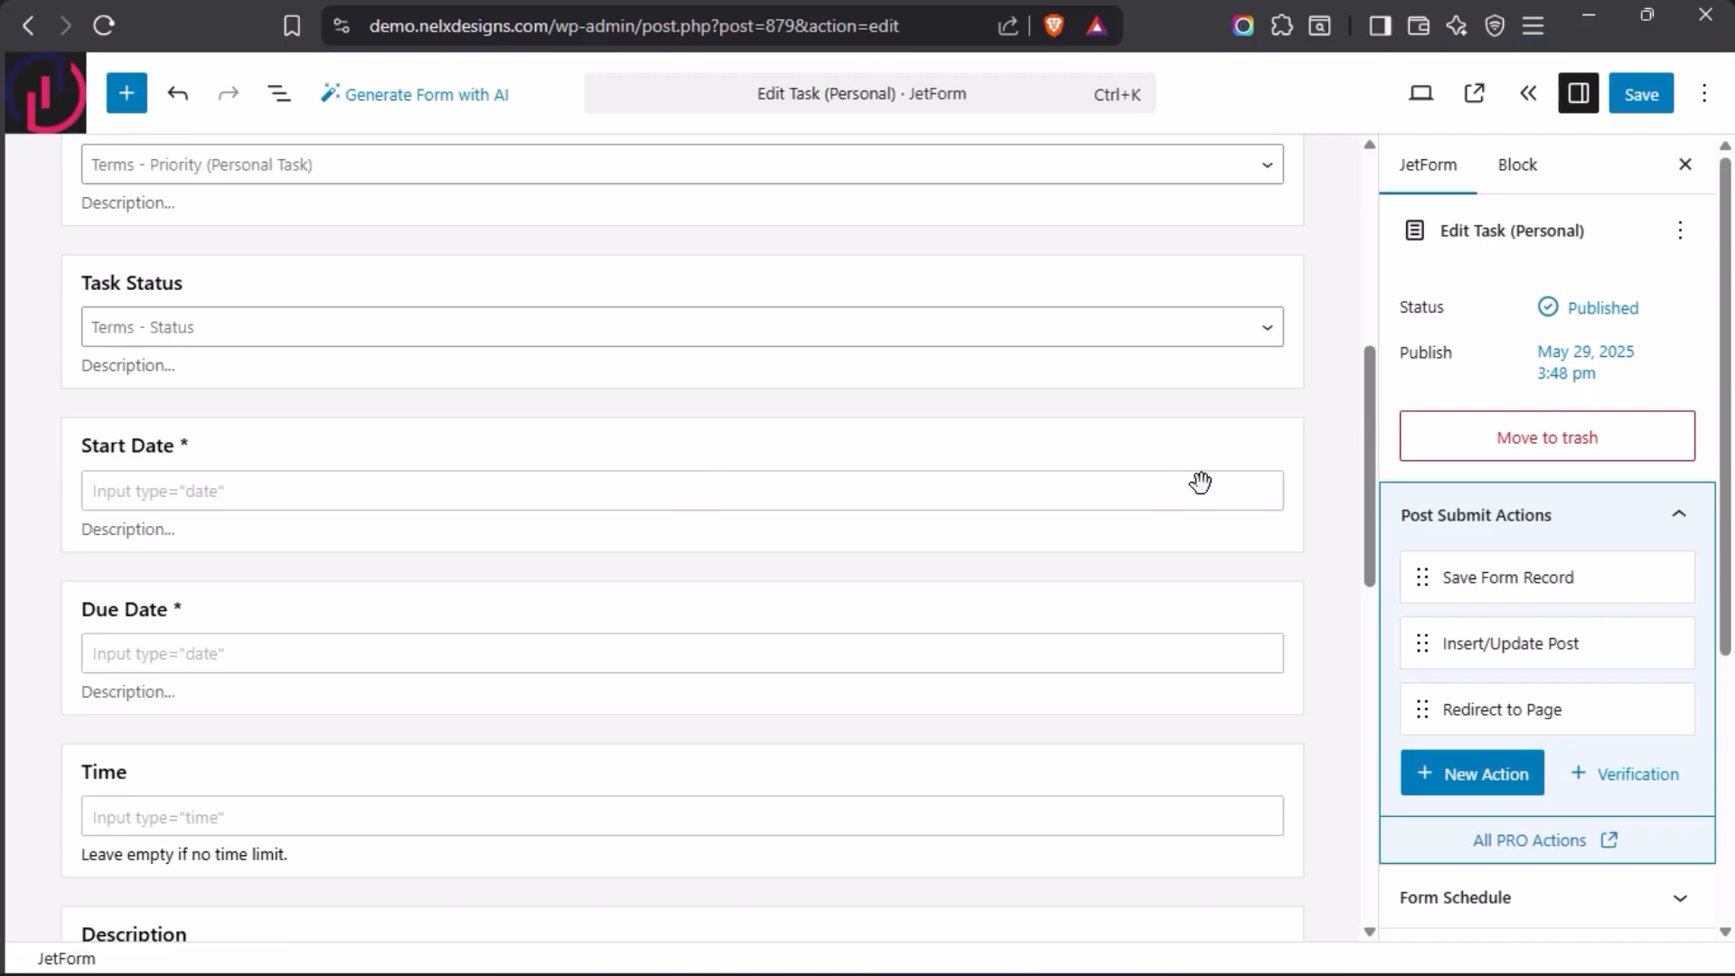
{"action": "scroll", "coordinate": [1284, 623], "scroll_direction": "down", "scroll_amount": 4}
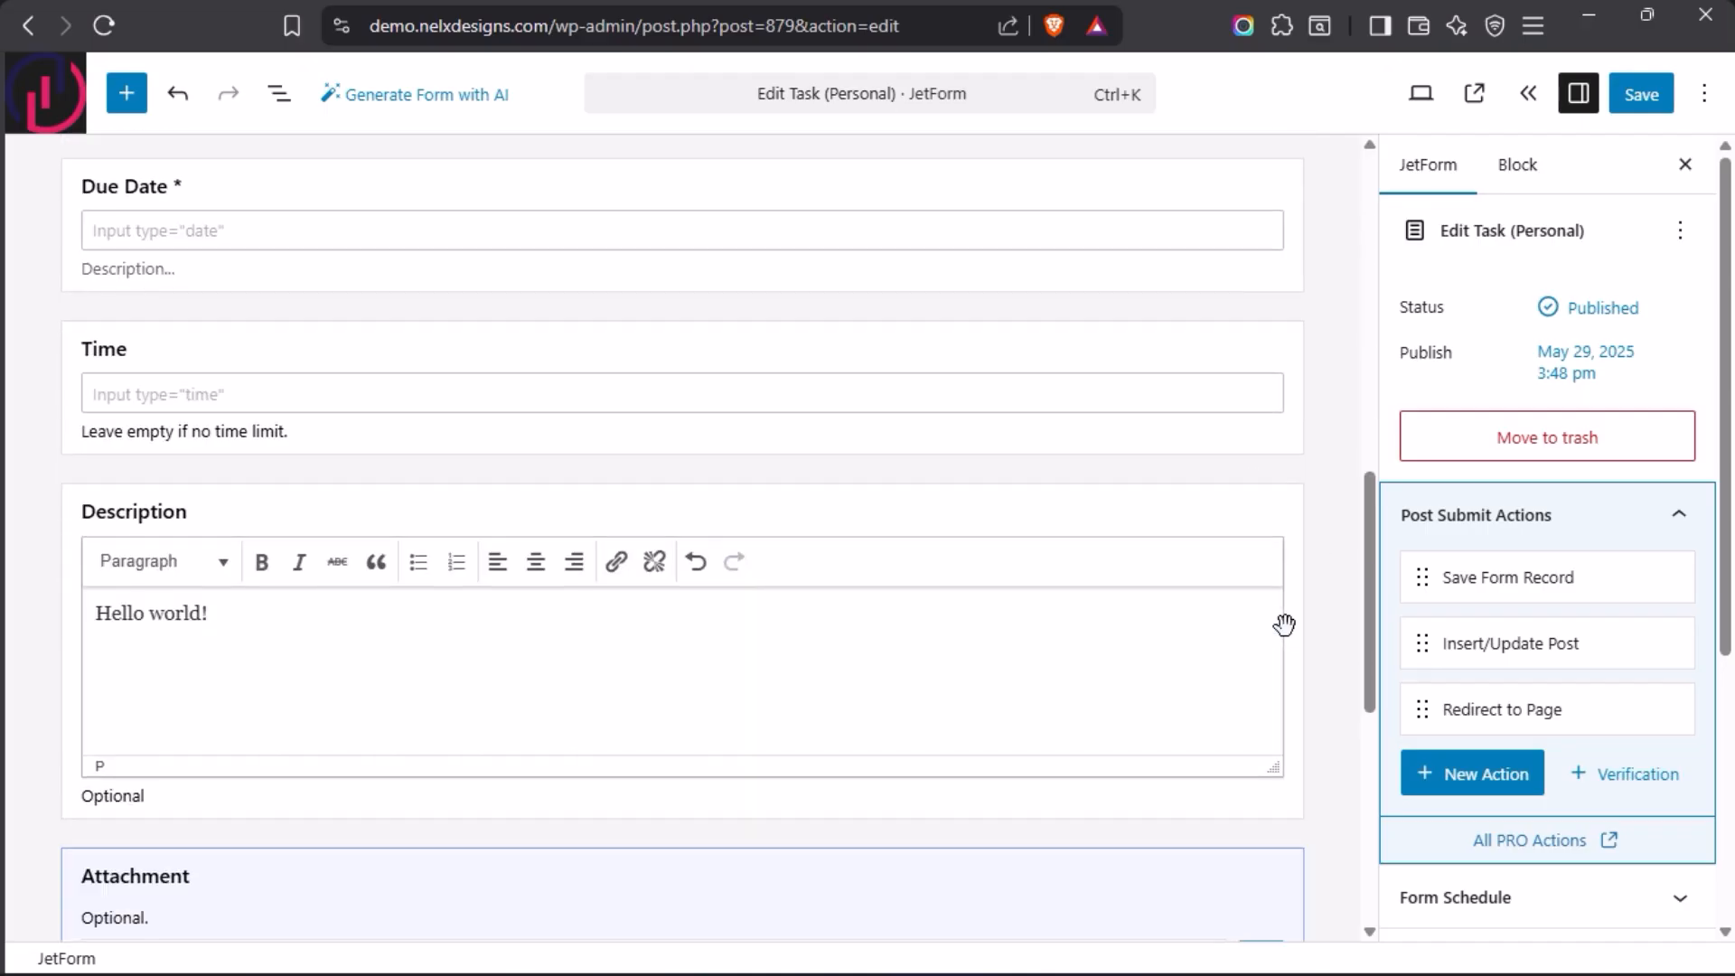
{"action": "scroll", "coordinate": [1284, 624], "scroll_direction": "up", "scroll_amount": 4}
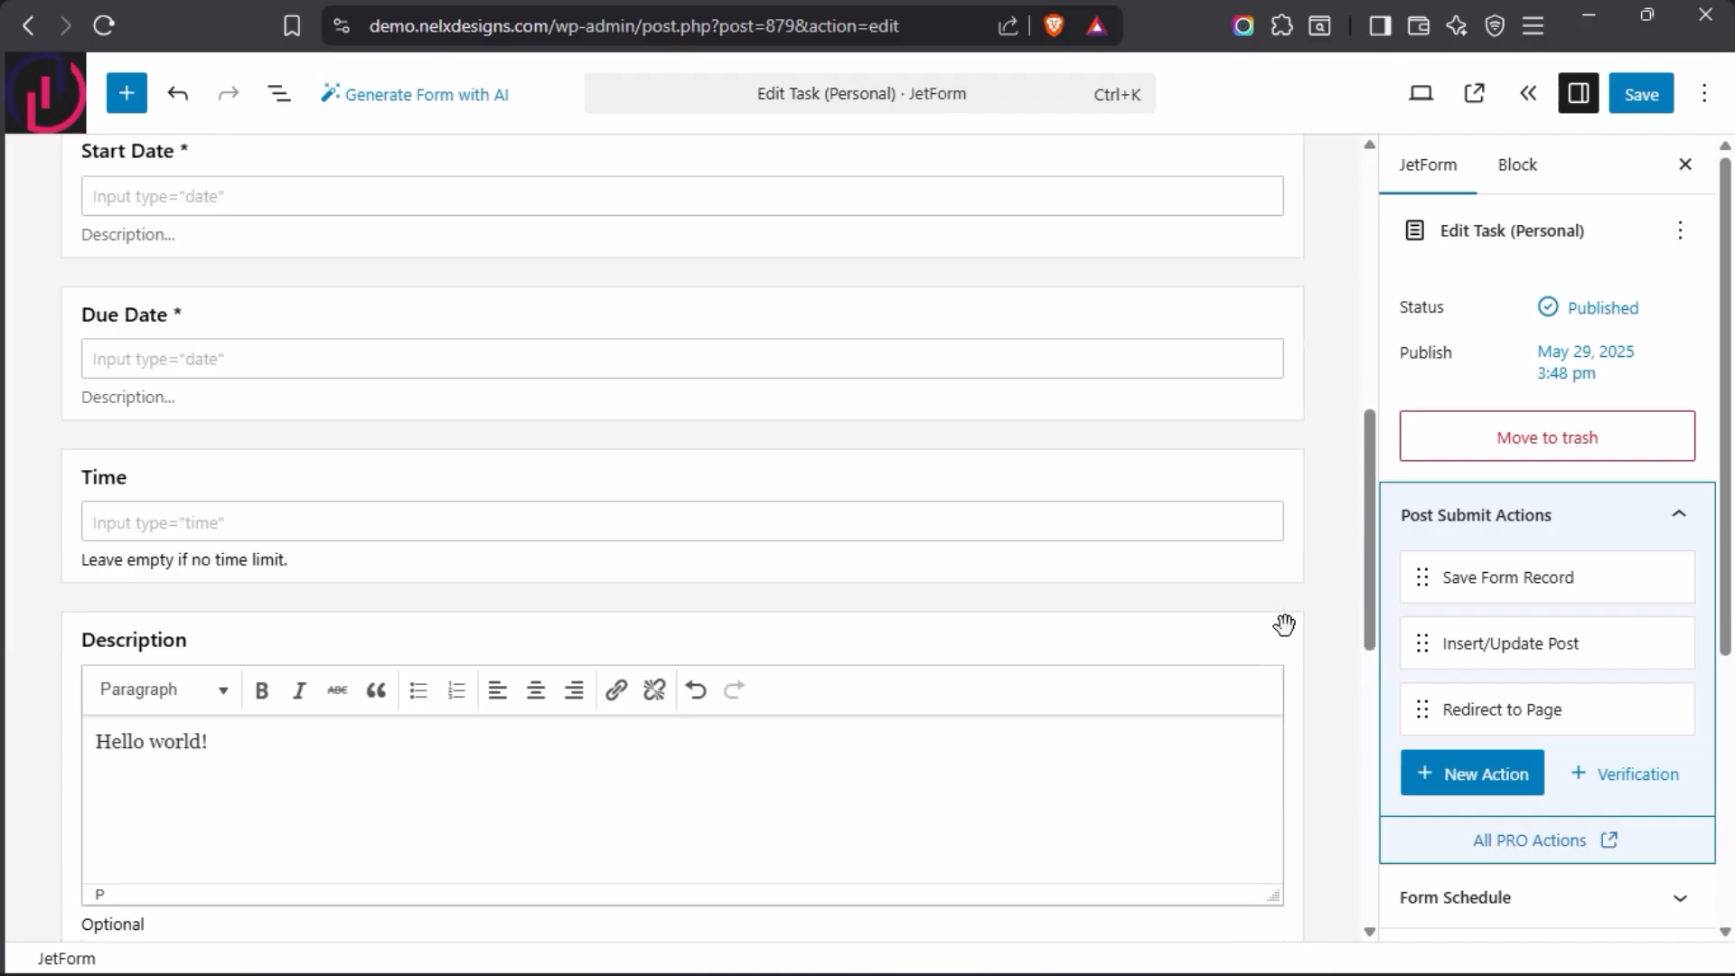
{"action": "scroll", "coordinate": [306, 590], "scroll_direction": "down", "scroll_amount": 2}
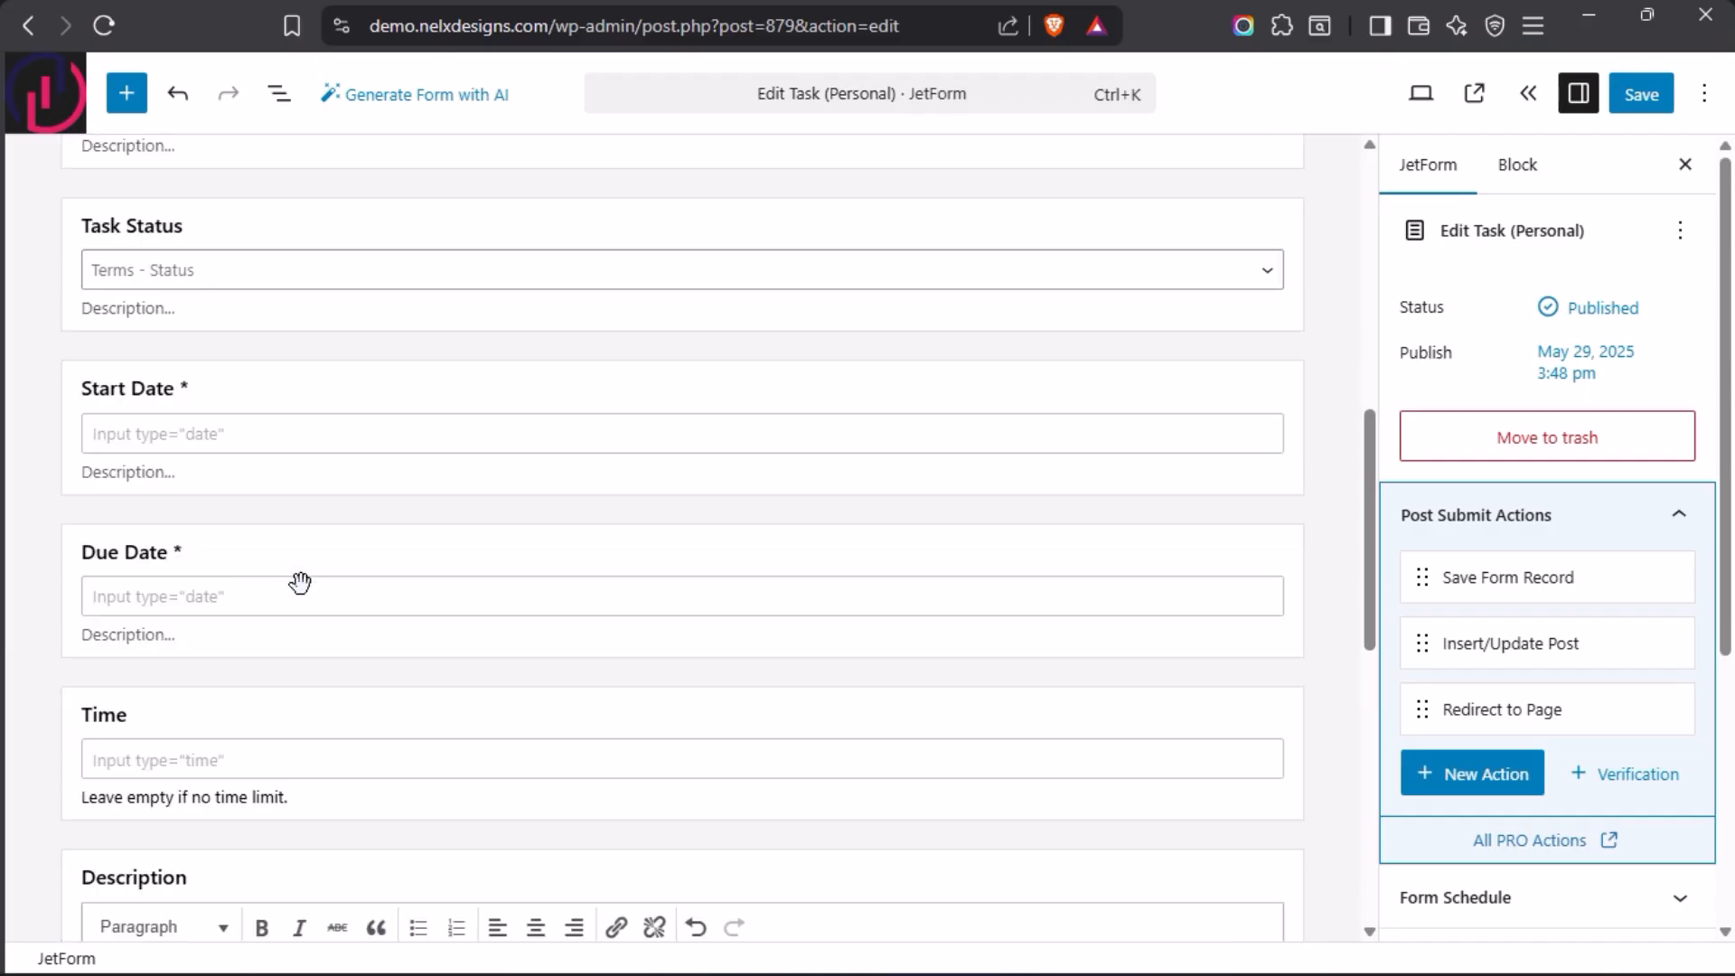
{"action": "scroll", "coordinate": [300, 583], "scroll_direction": "up", "scroll_amount": 2}
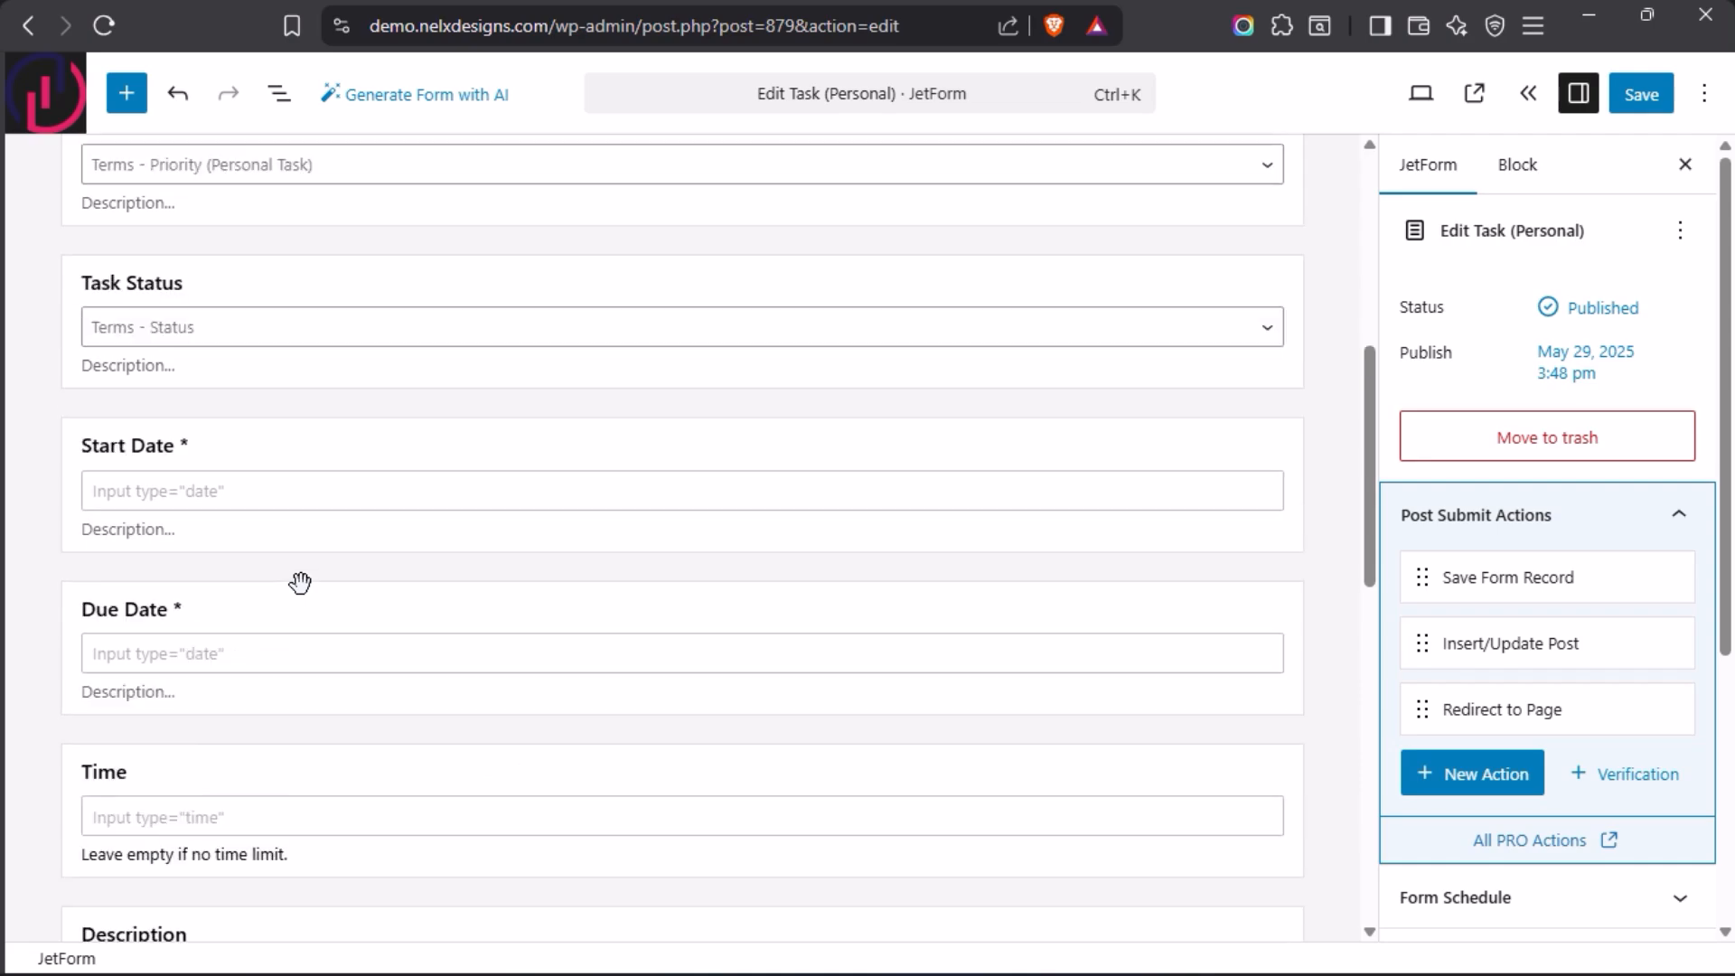
{"action": "scroll", "coordinate": [300, 583], "scroll_direction": "up", "scroll_amount": 2}
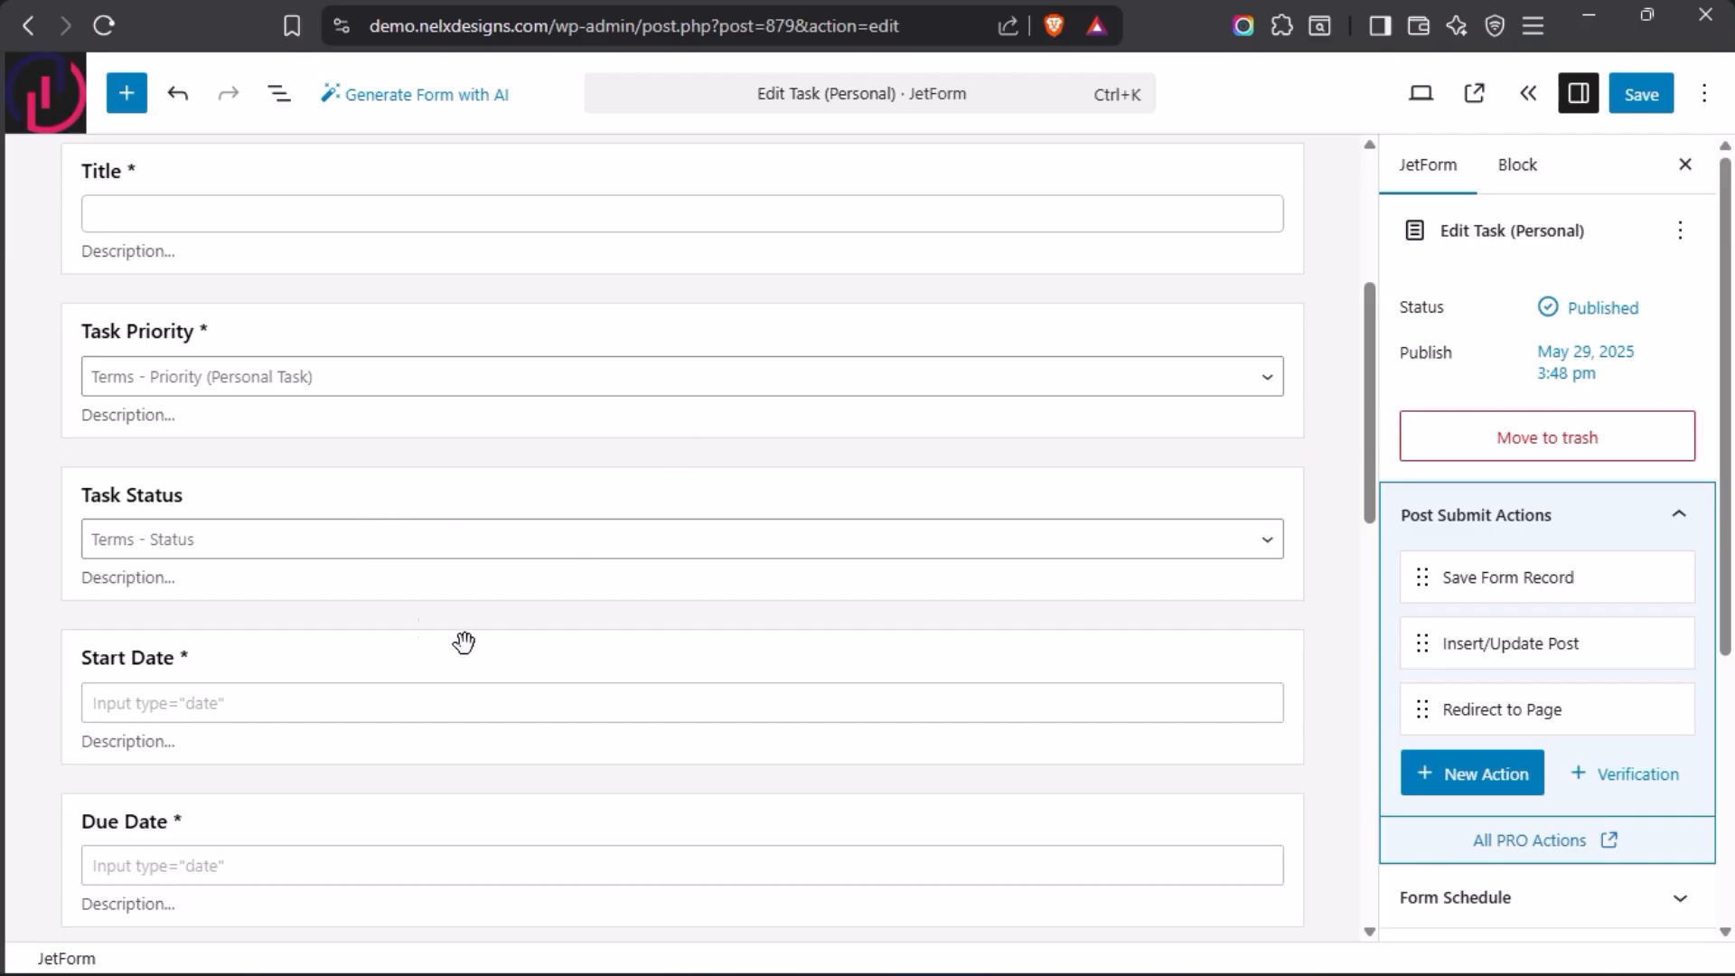
{"action": "scroll", "coordinate": [402, 592], "scroll_direction": "up", "scroll_amount": 5}
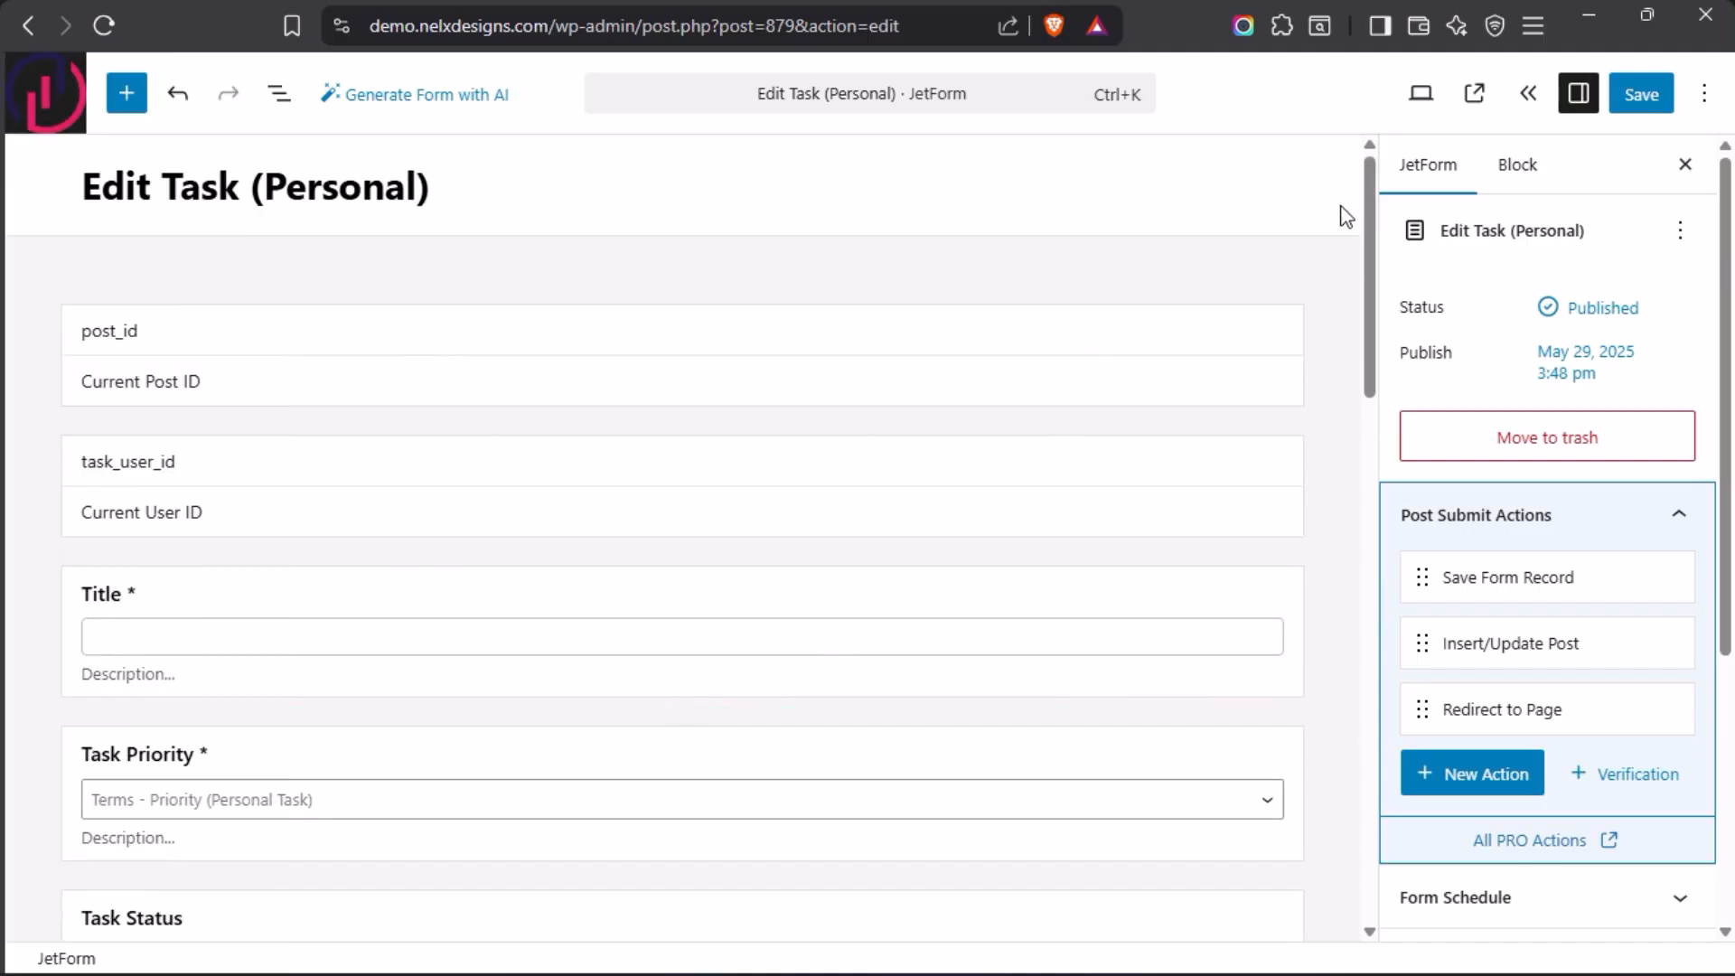
{"action": "left_click", "coordinate": [1631, 95]}
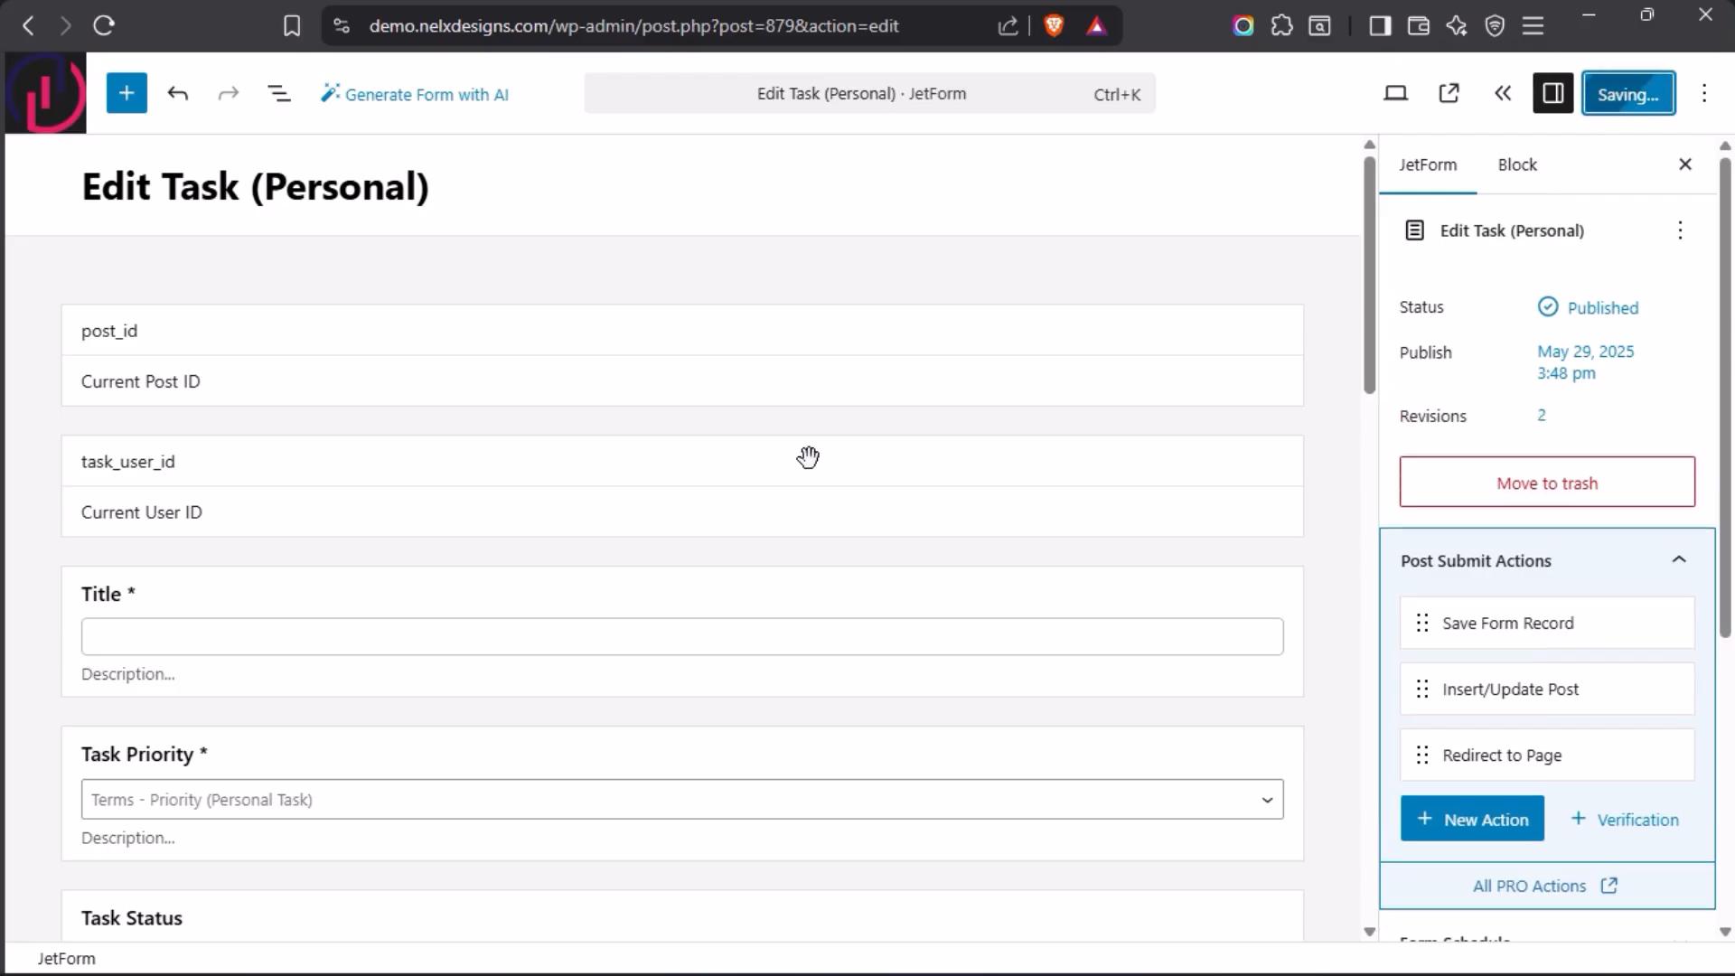
Step: Open the Add Subtask to Assigned Task form from the last page of the Forms list and review its fields
{"action": "left_click", "coordinate": [57, 101]}
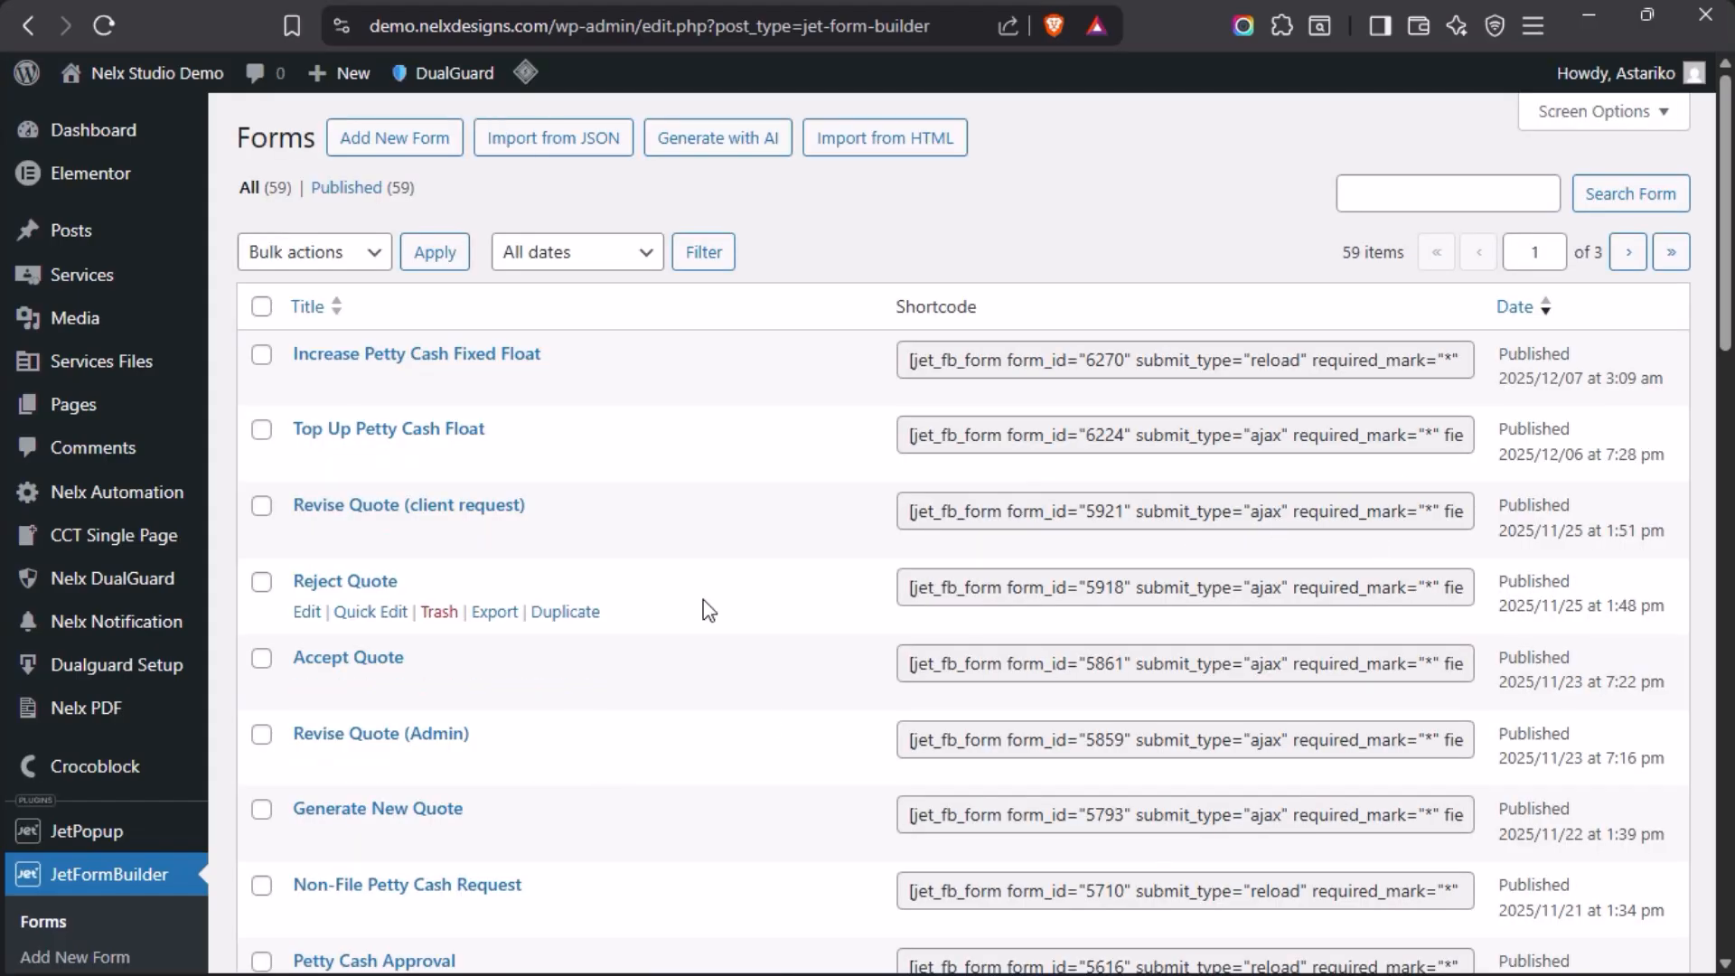
{"action": "left_click", "coordinate": [1673, 257]}
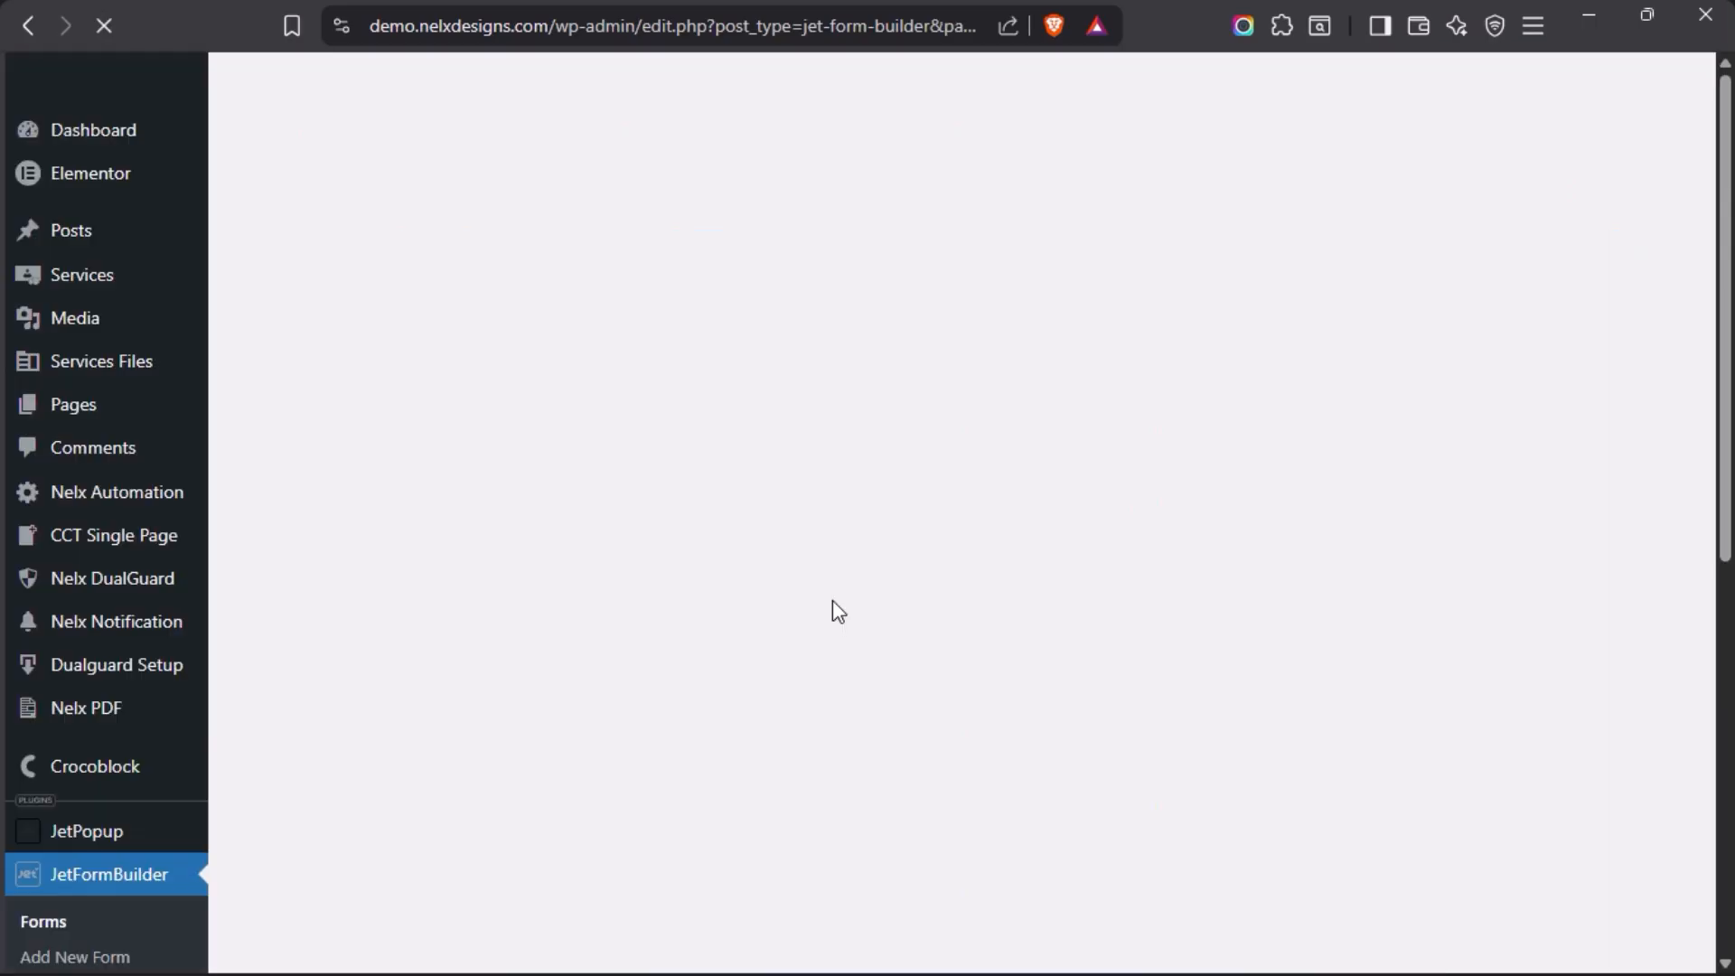
{"action": "scroll", "coordinate": [659, 554], "scroll_direction": "down", "scroll_amount": 10}
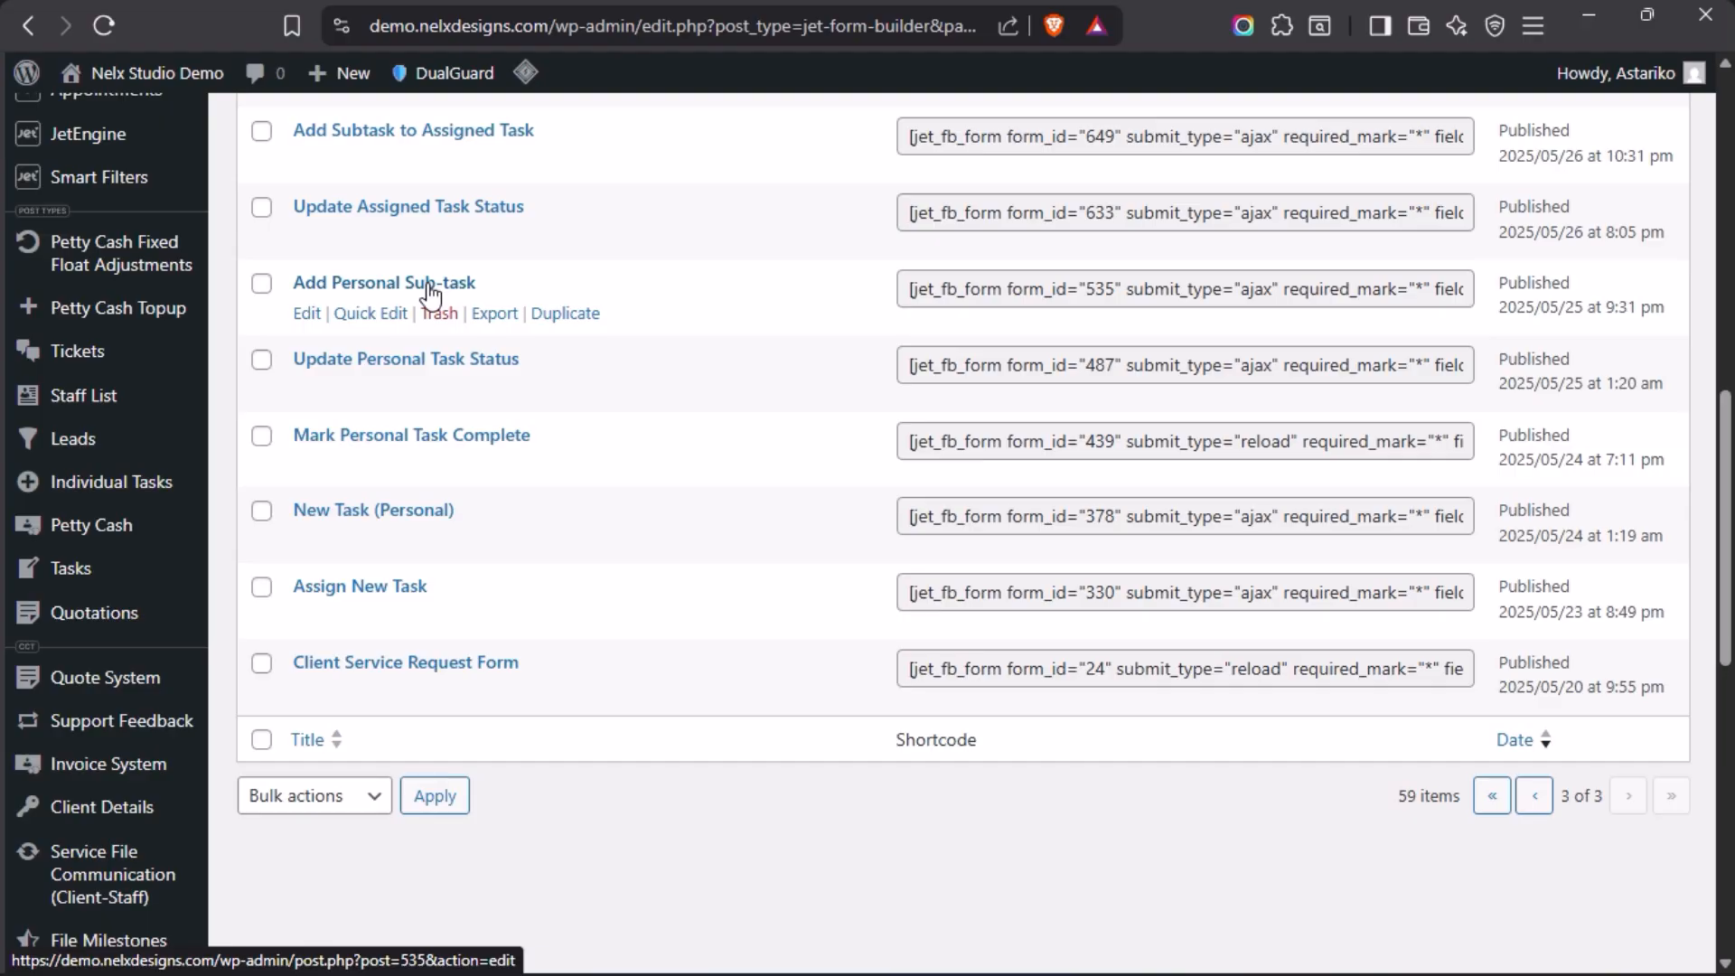
{"action": "scroll", "coordinate": [430, 294], "scroll_direction": "up", "scroll_amount": 2}
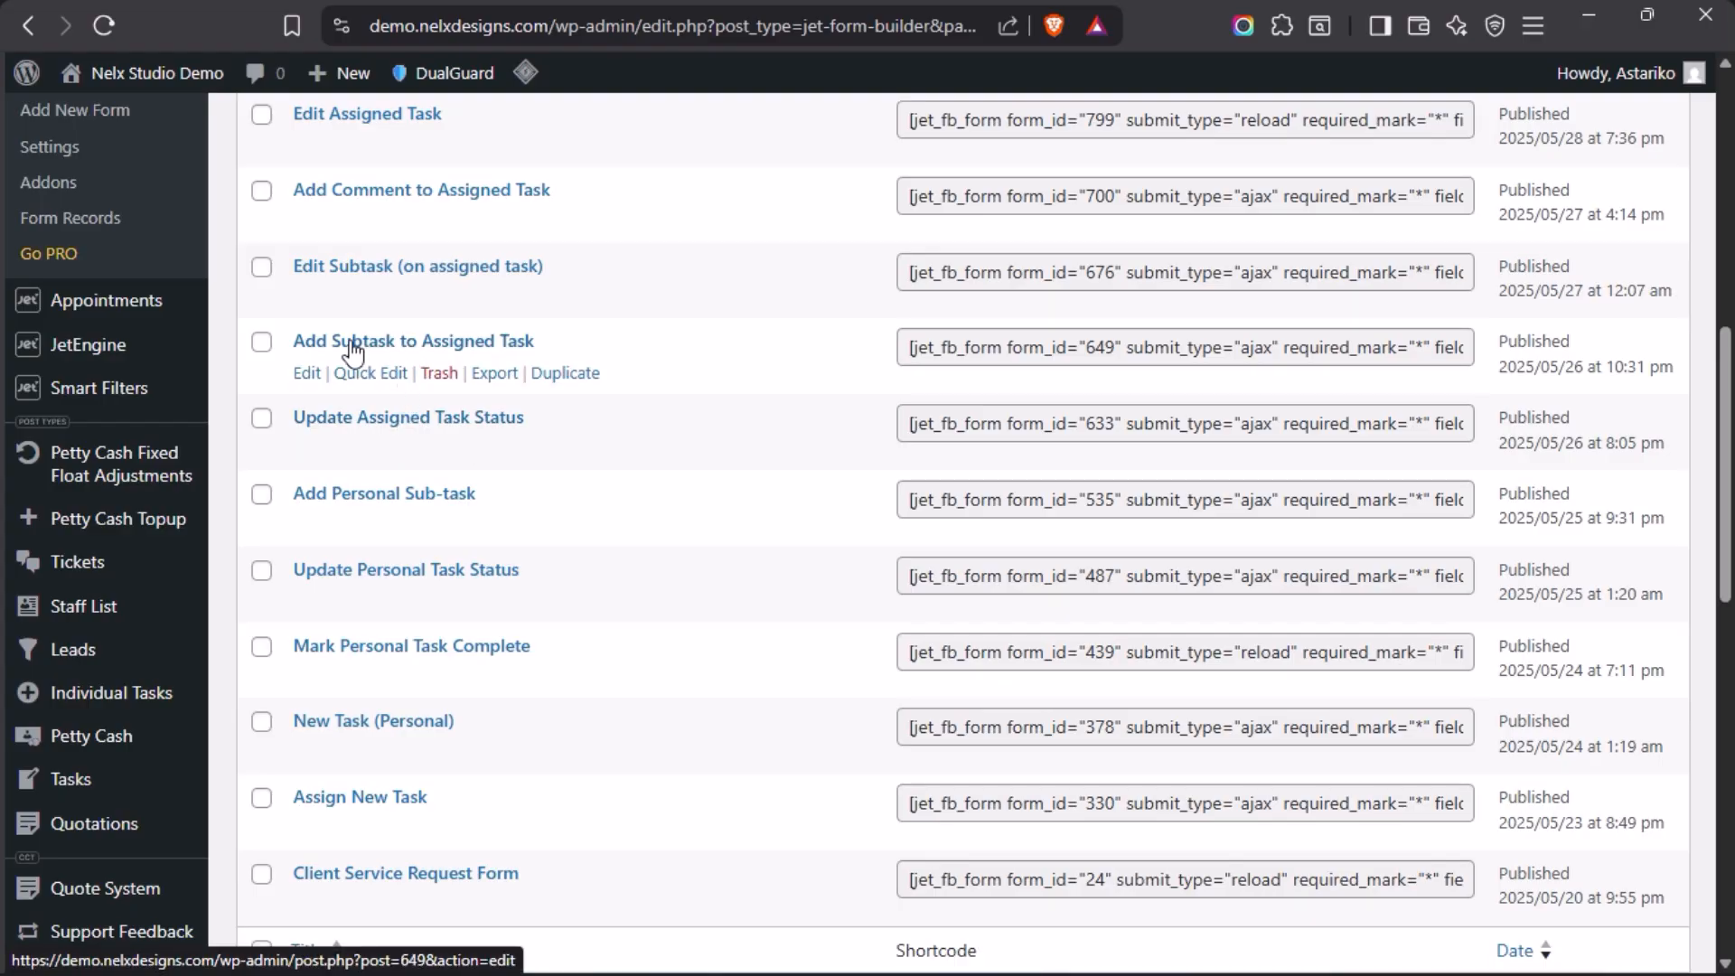
{"action": "left_click", "coordinate": [399, 344]}
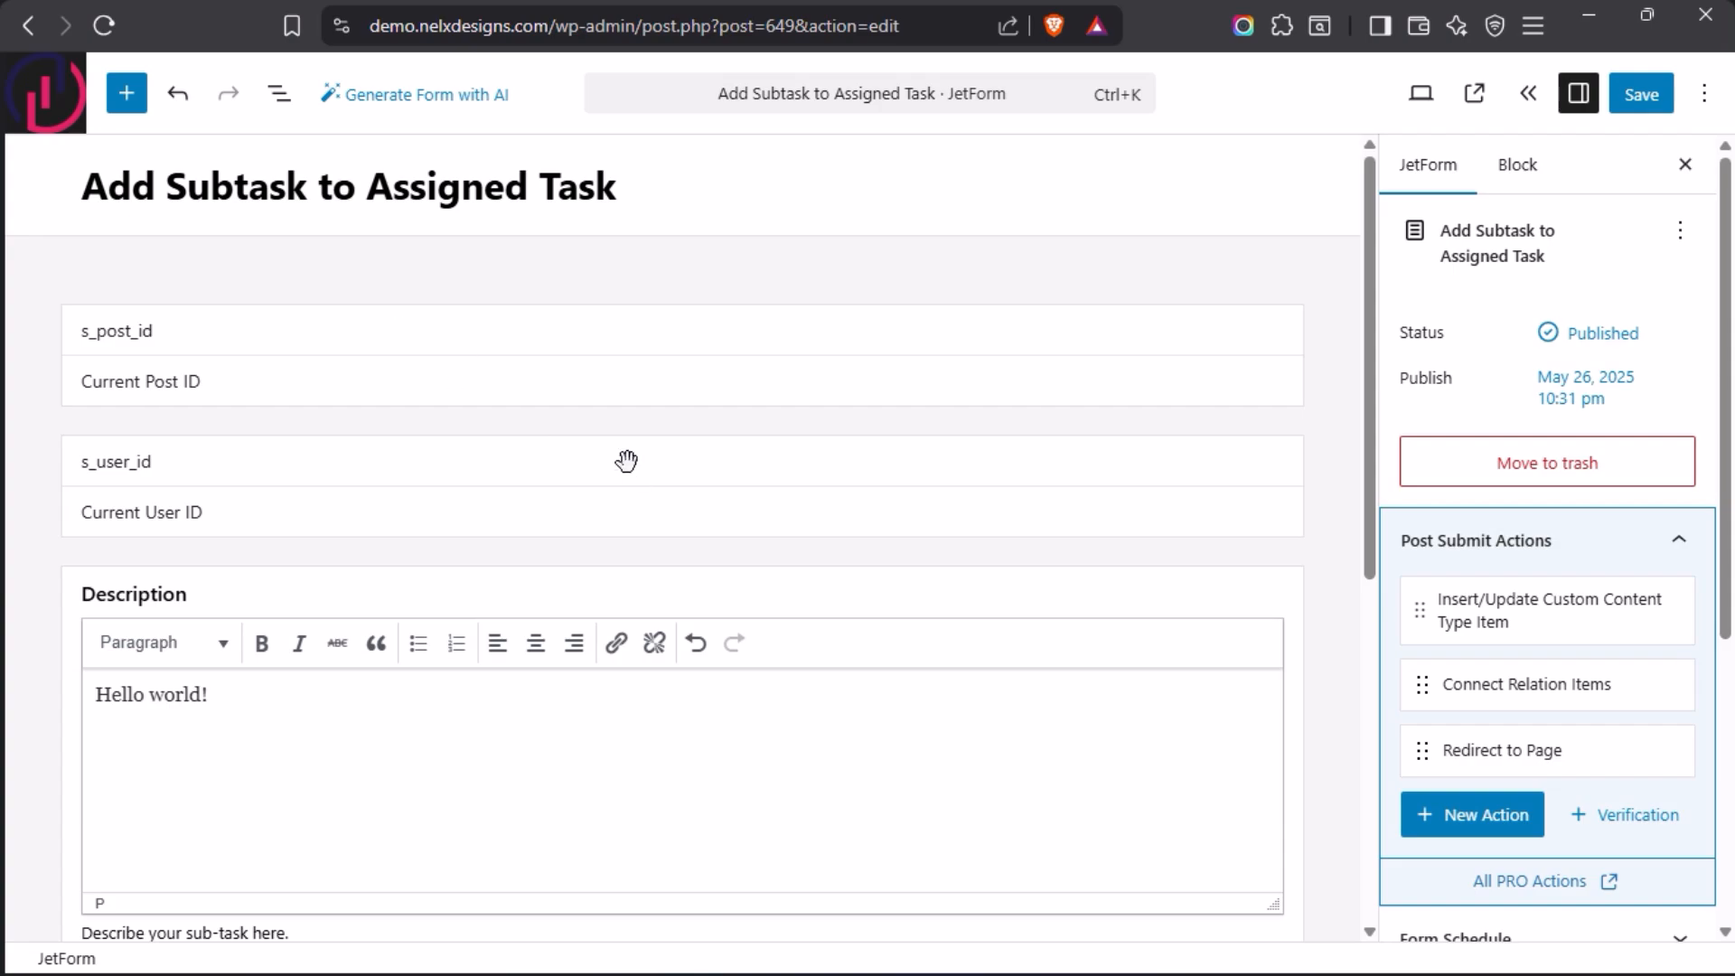
{"action": "scroll", "coordinate": [626, 462], "scroll_direction": "down", "scroll_amount": 7}
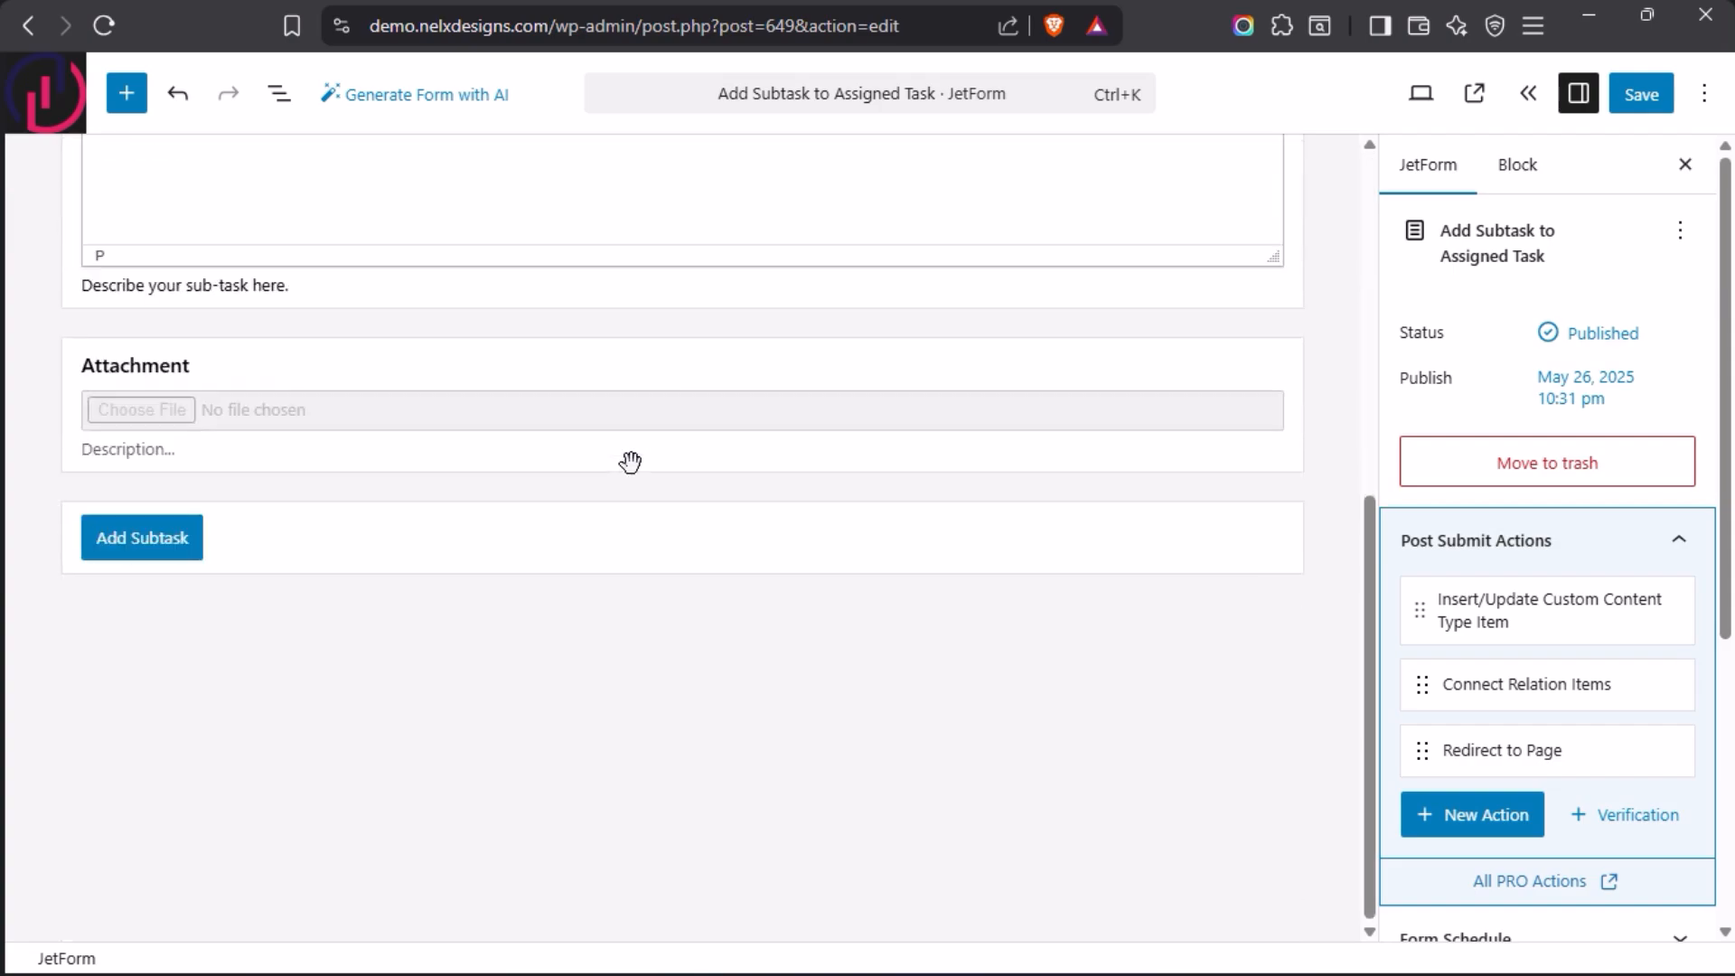
{"action": "scroll", "coordinate": [630, 462], "scroll_direction": "up", "scroll_amount": 7}
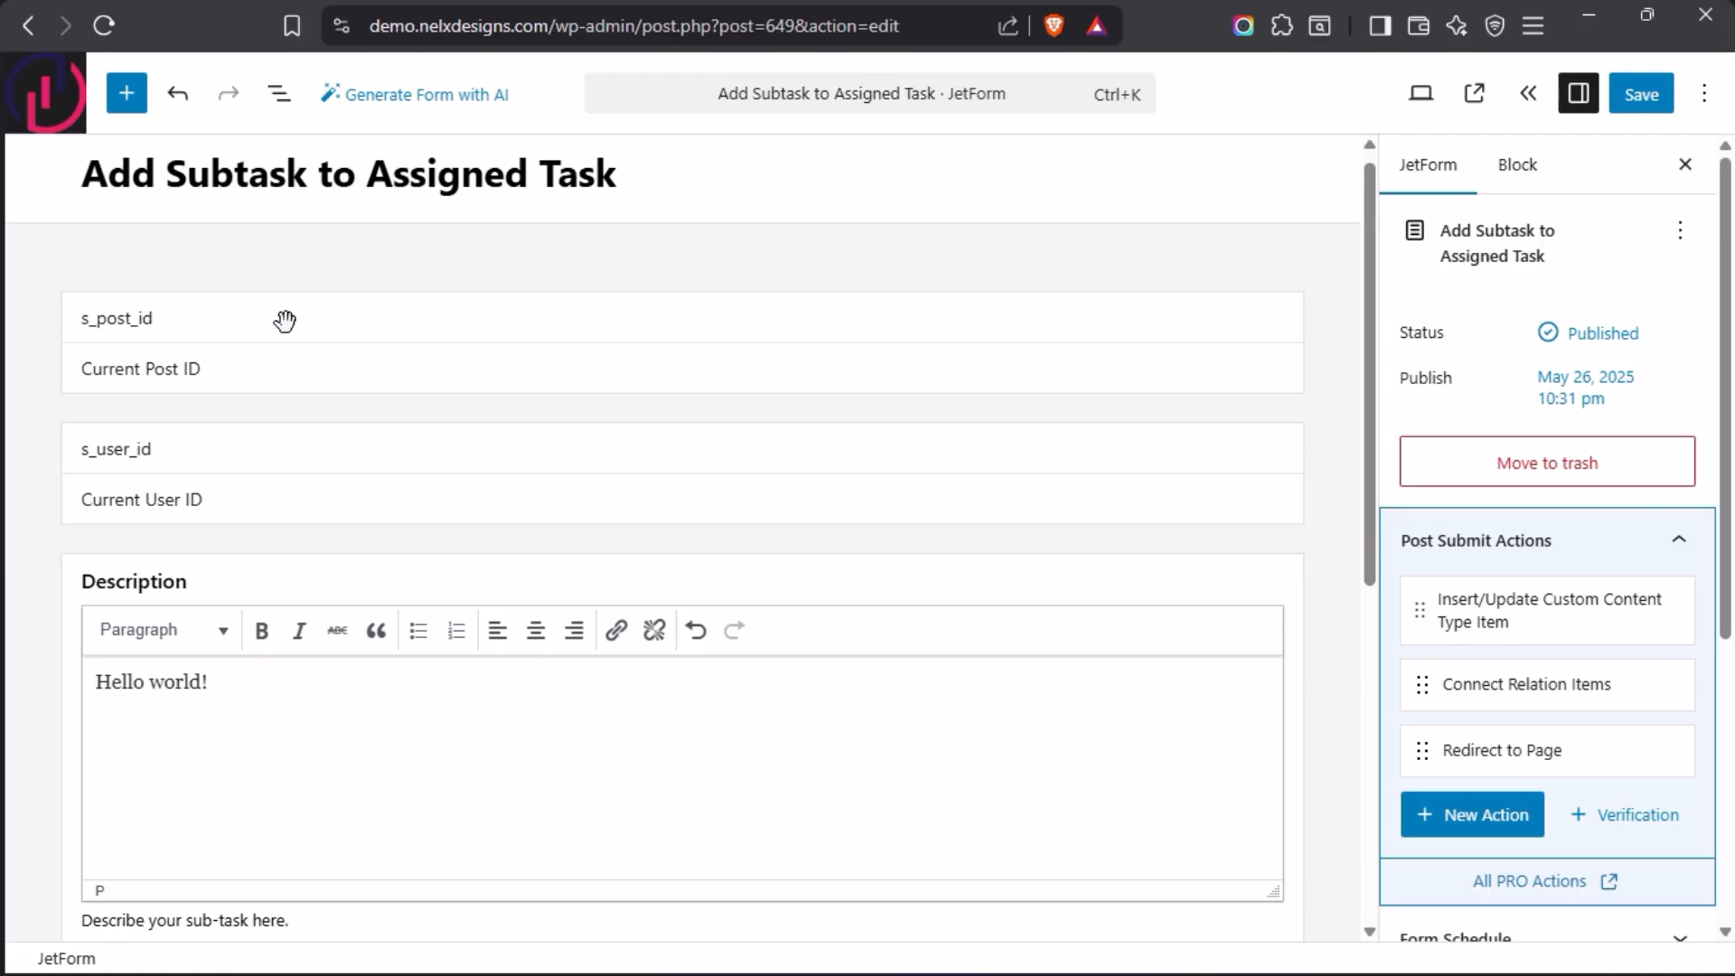
Step: Switch to the Add New Task page and open the Assigned Task Sub-Tasks items list from there
{"action": "mouse_move", "coordinate": [4, 320]}
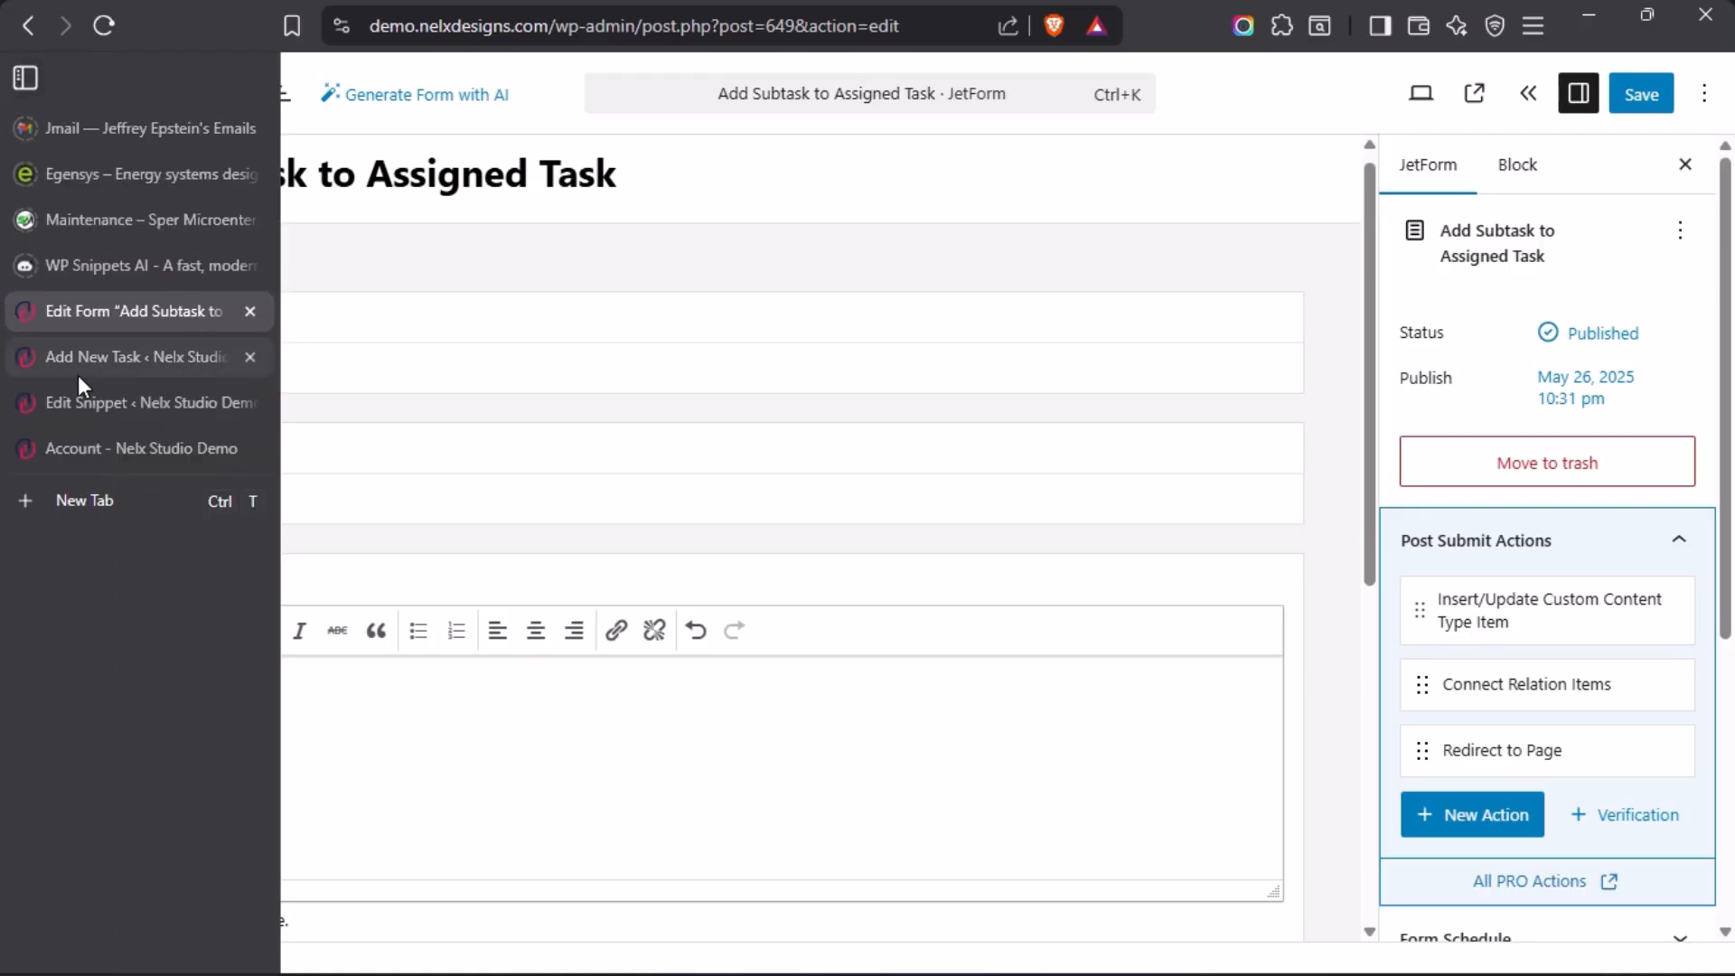
{"action": "mouse_move", "coordinate": [87, 363]}
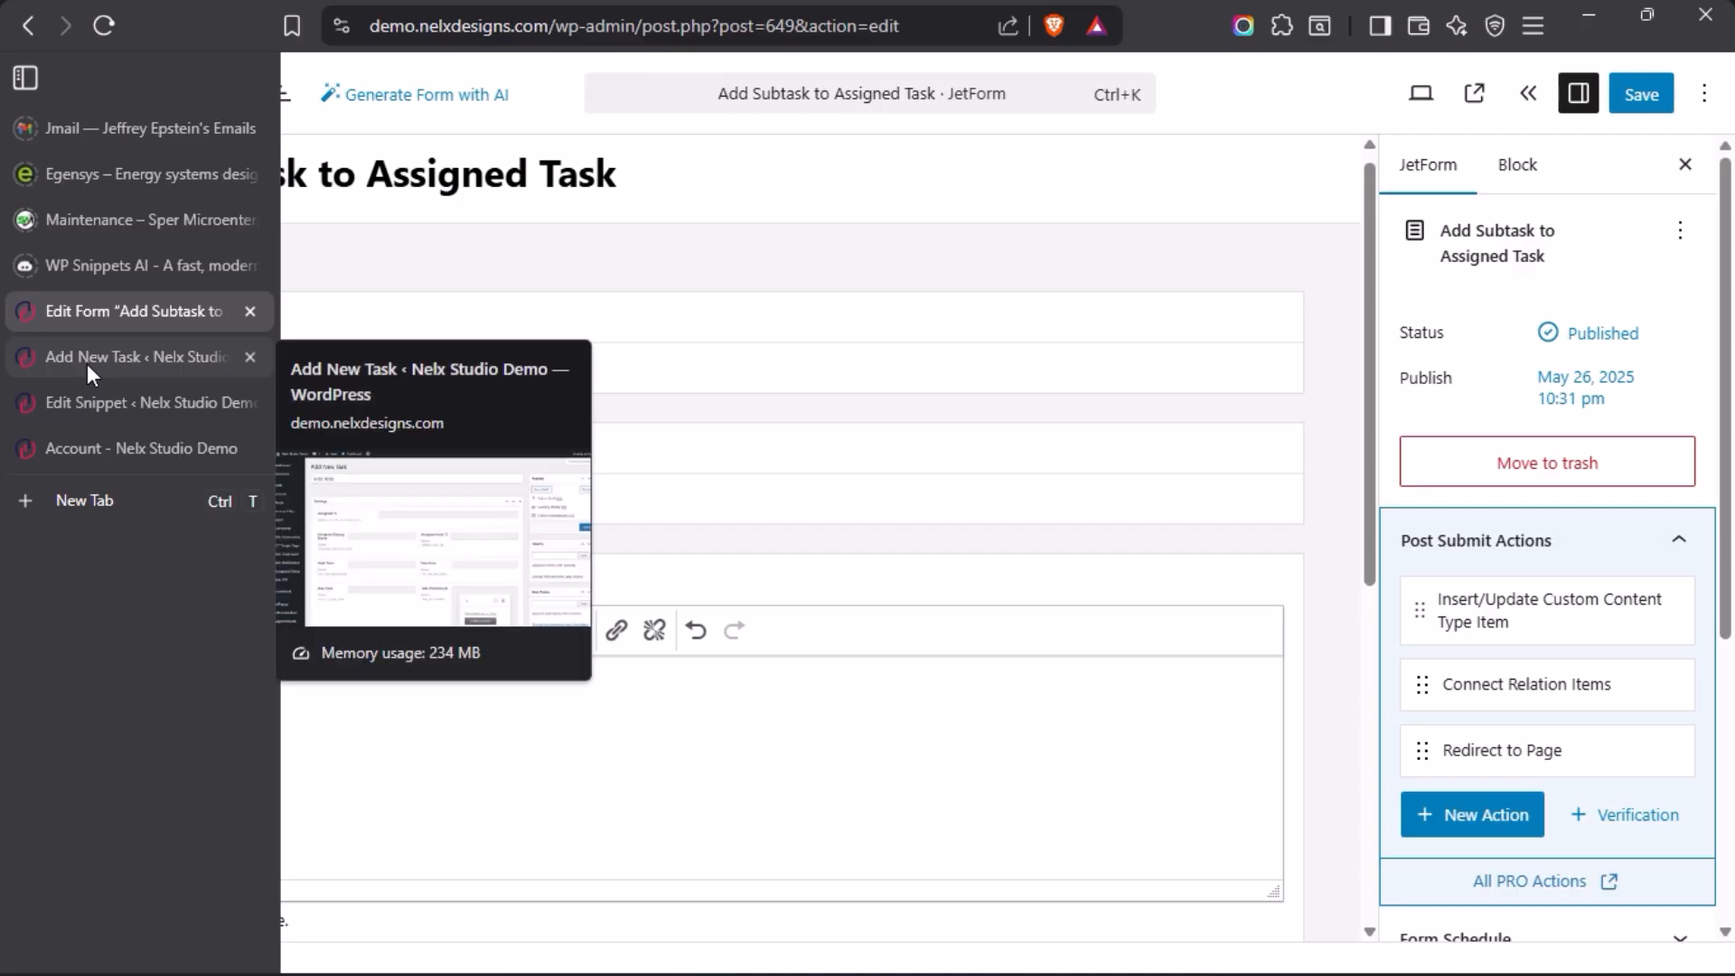
{"action": "left_click", "coordinate": [87, 363]}
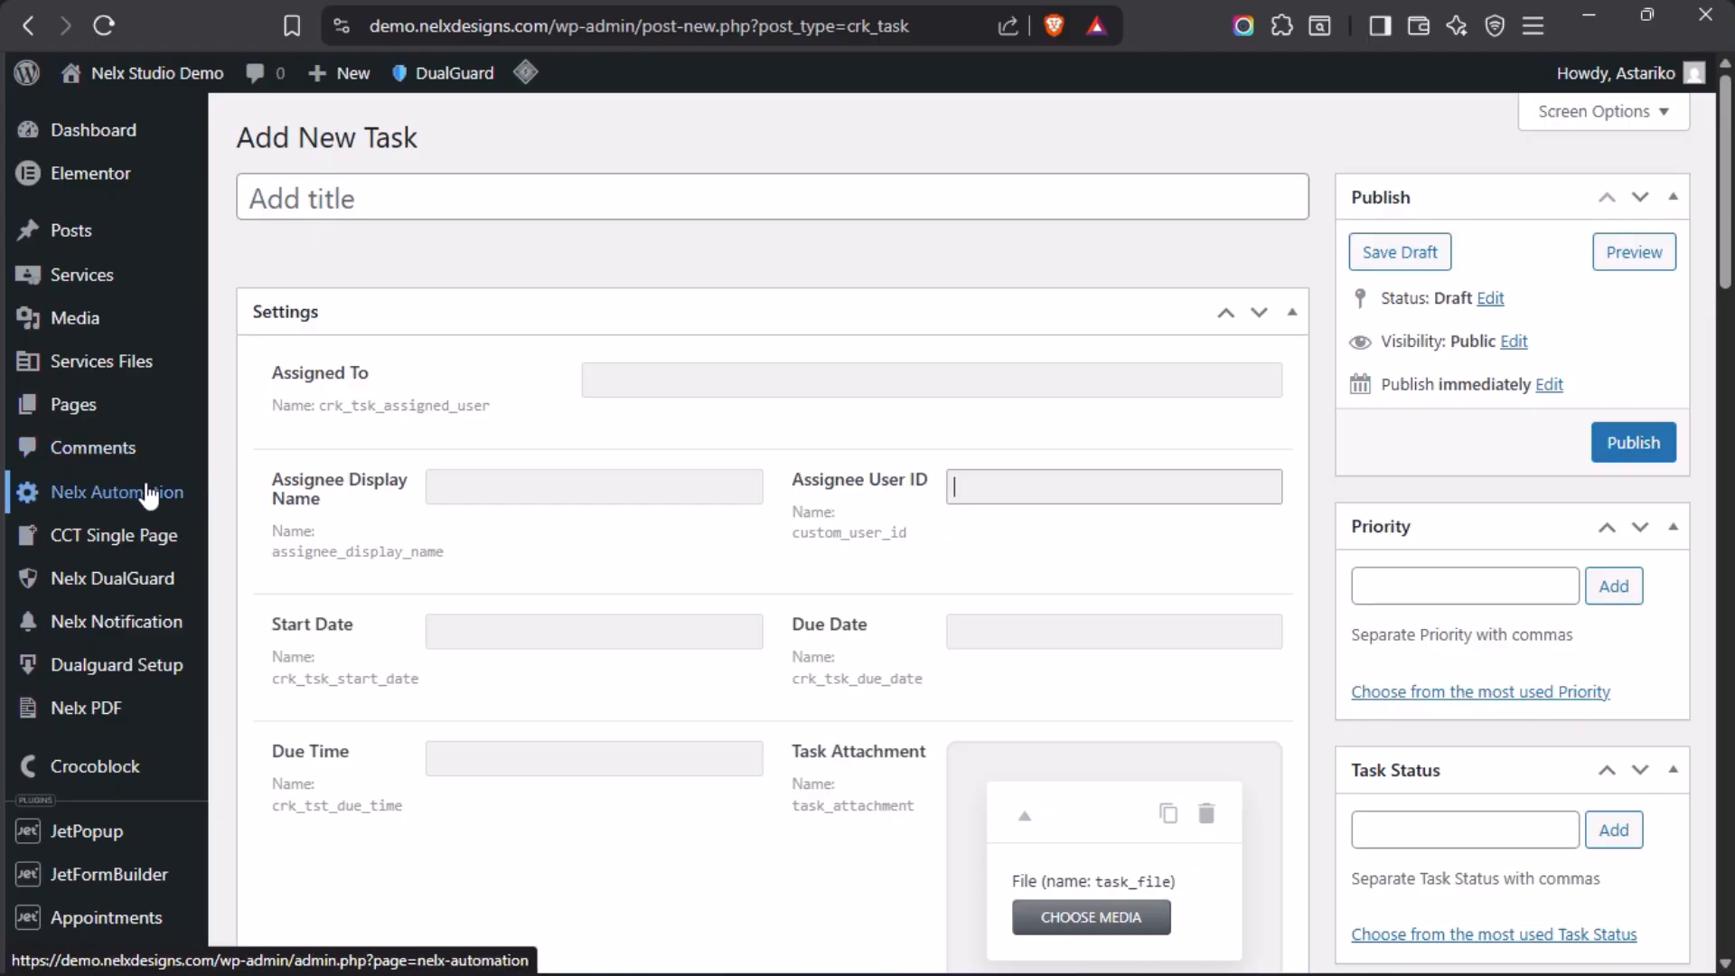
{"action": "scroll", "coordinate": [149, 495], "scroll_direction": "down", "scroll_amount": 5}
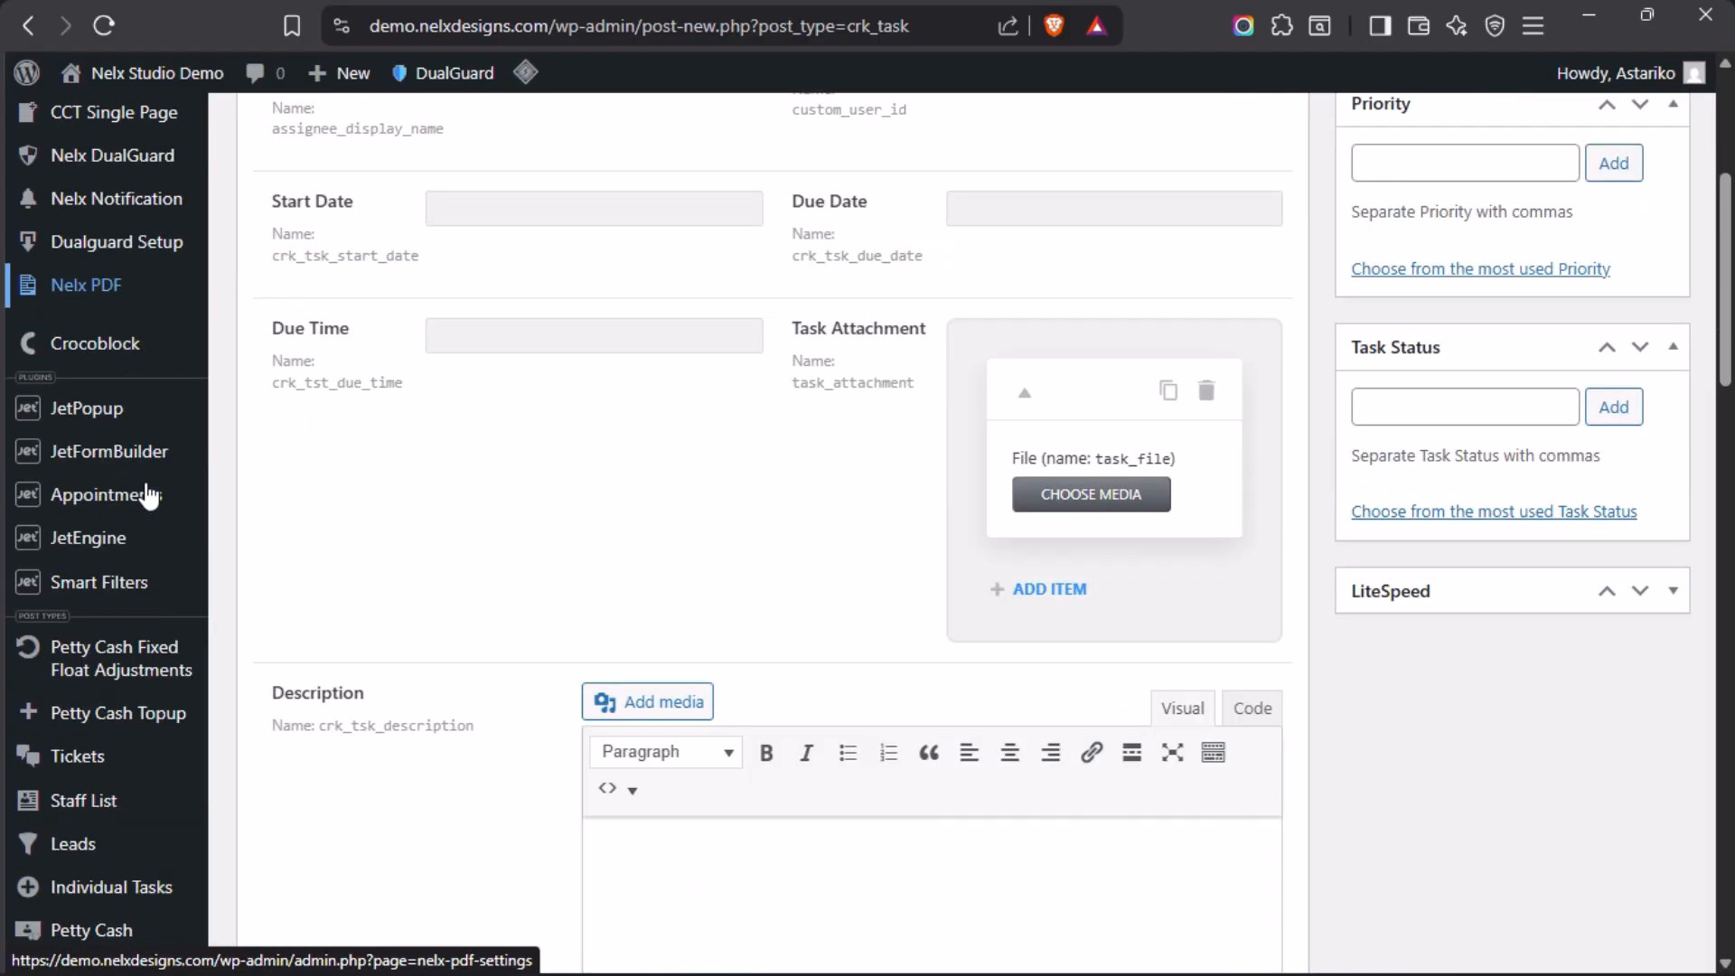
{"action": "mouse_move", "coordinate": [149, 495]}
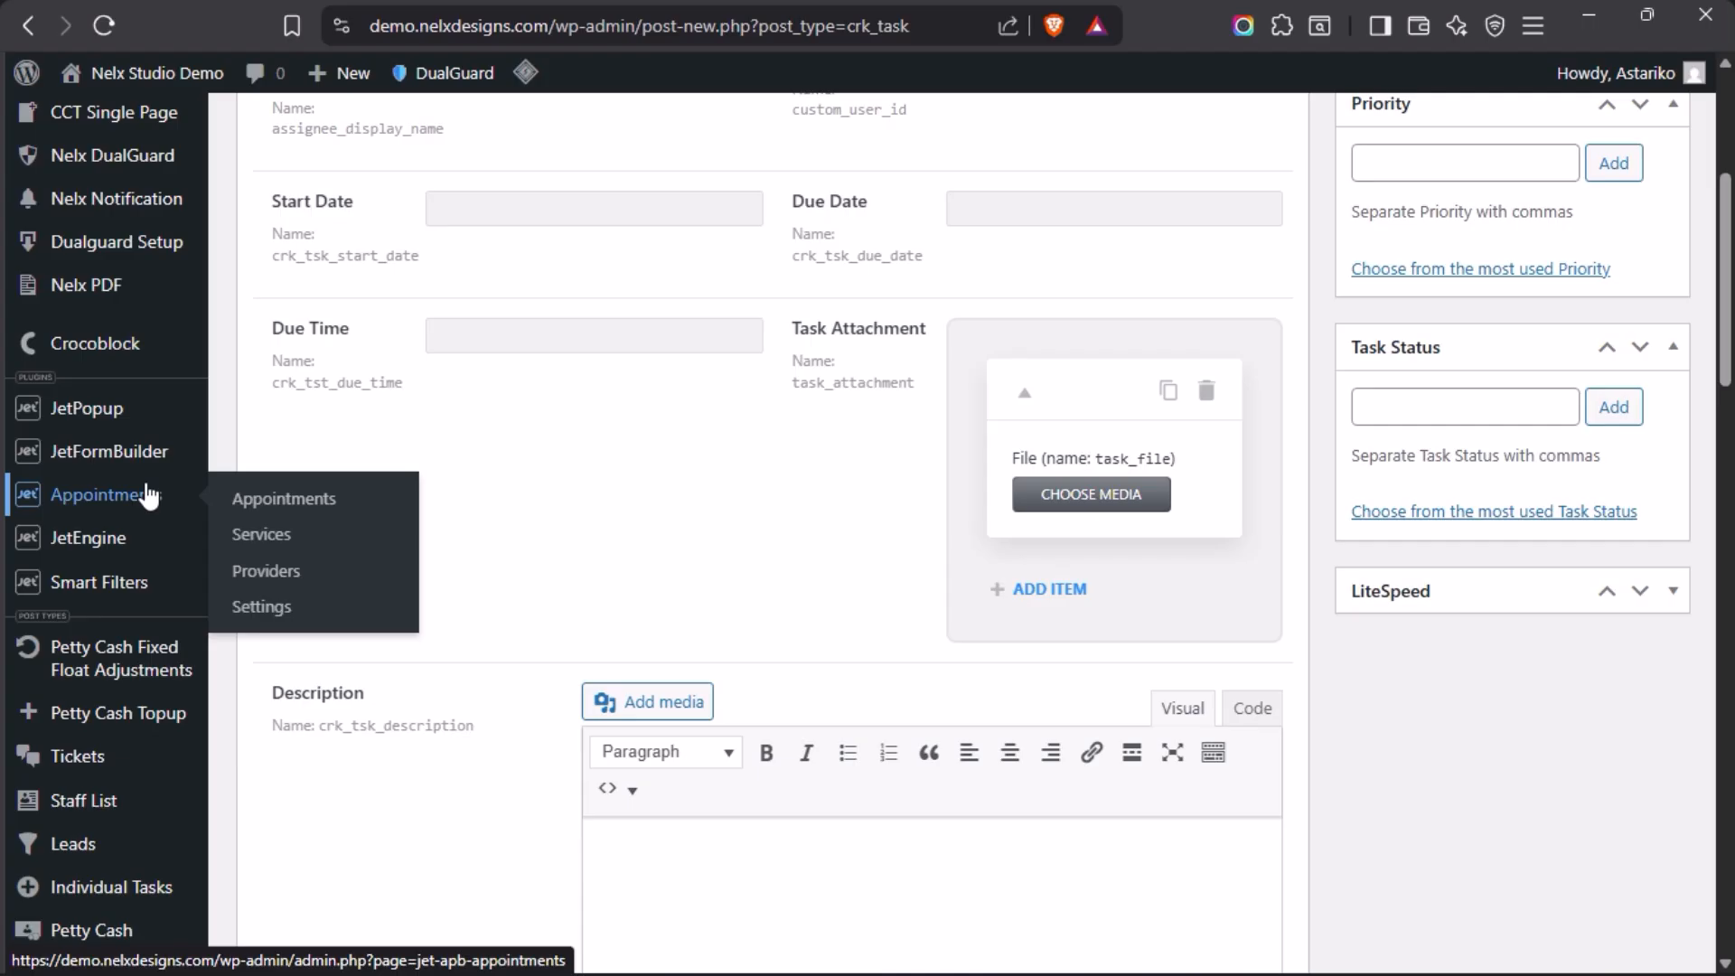
{"action": "scroll", "coordinate": [150, 495], "scroll_direction": "down", "scroll_amount": 7}
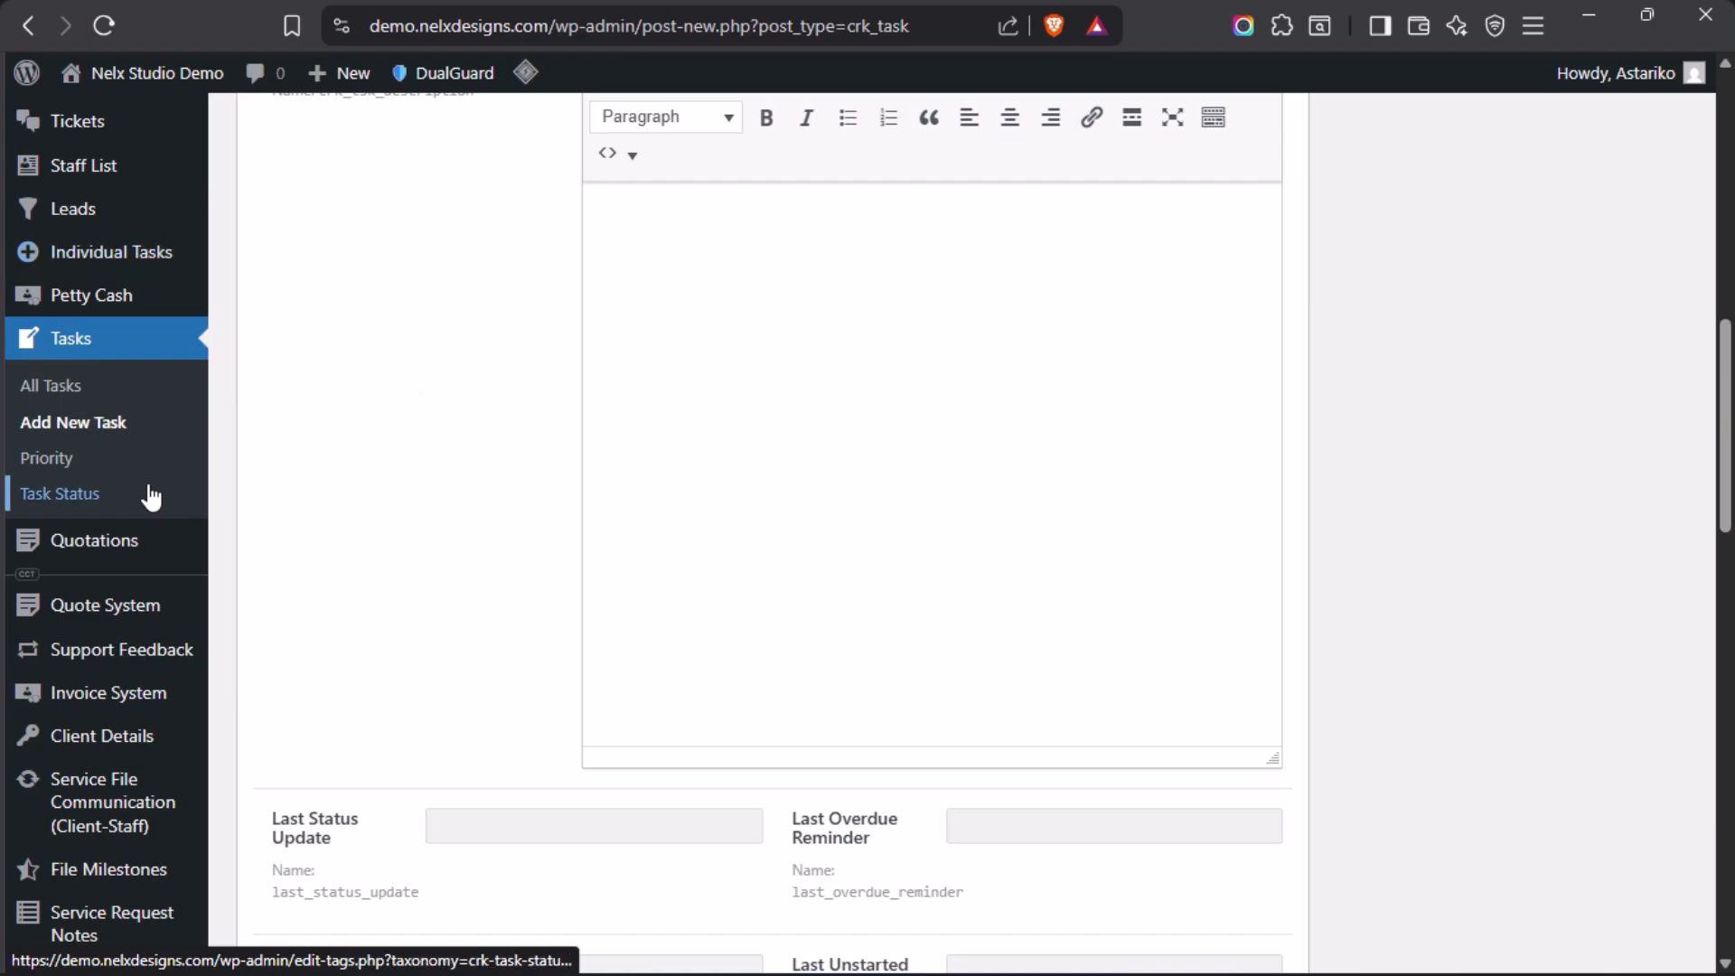
{"action": "scroll", "coordinate": [149, 495], "scroll_direction": "down", "scroll_amount": 2}
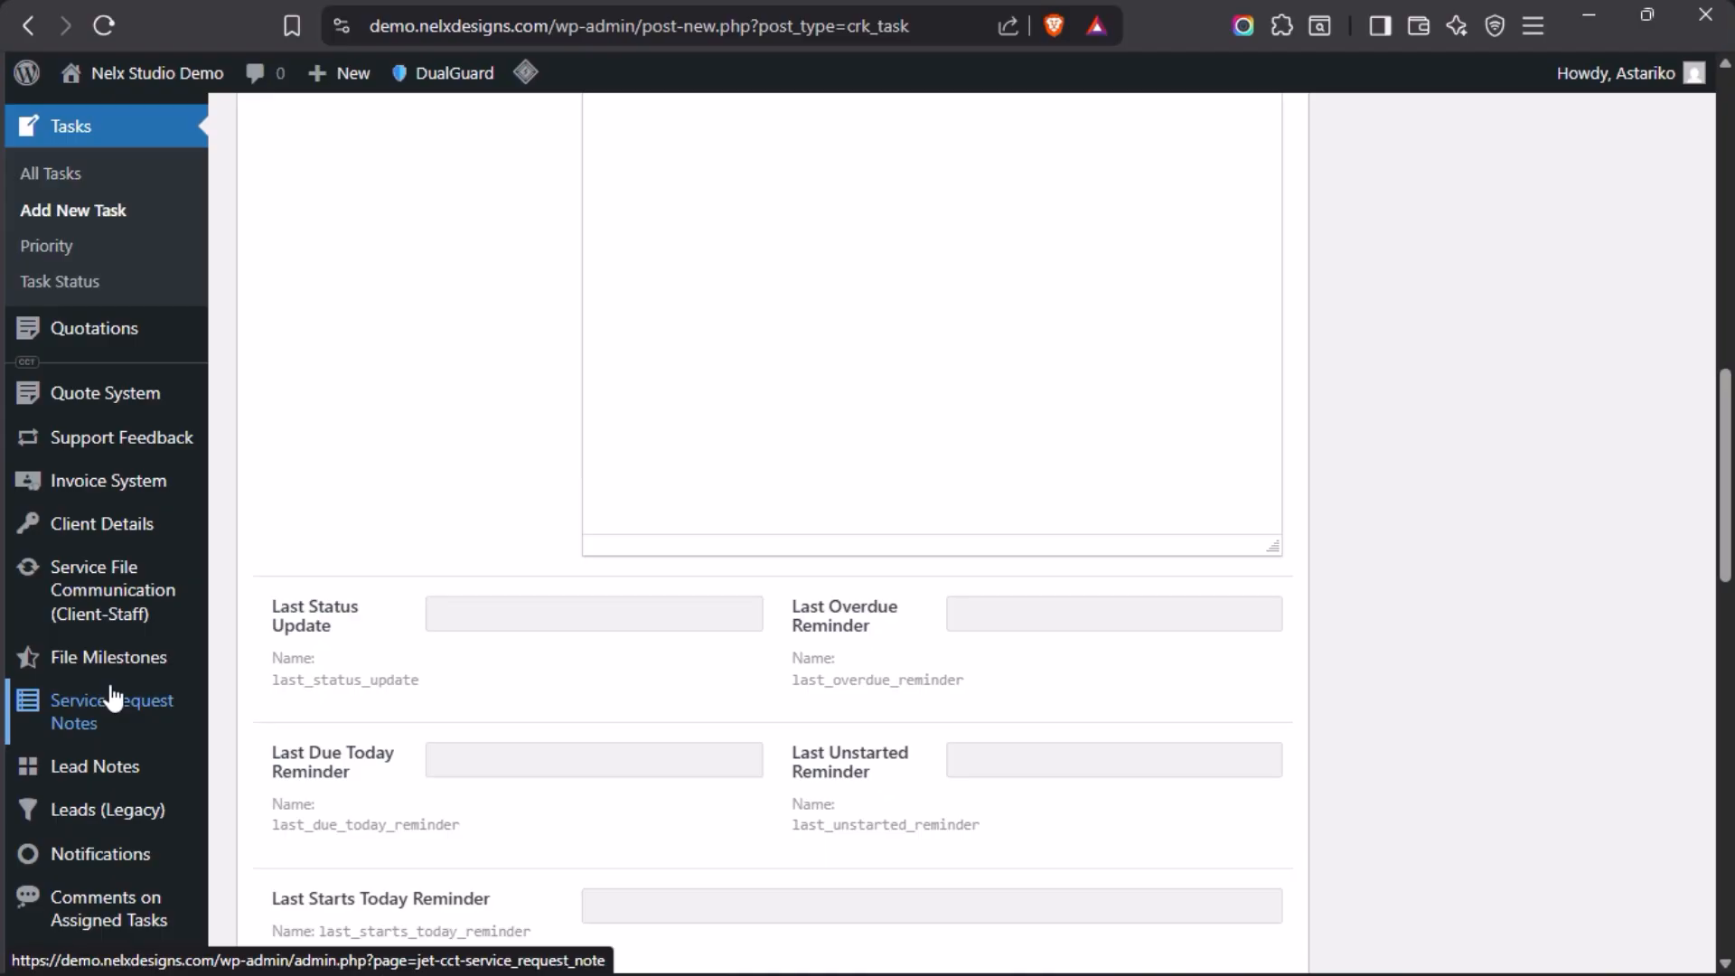
{"action": "scroll", "coordinate": [116, 695], "scroll_direction": "down", "scroll_amount": 4}
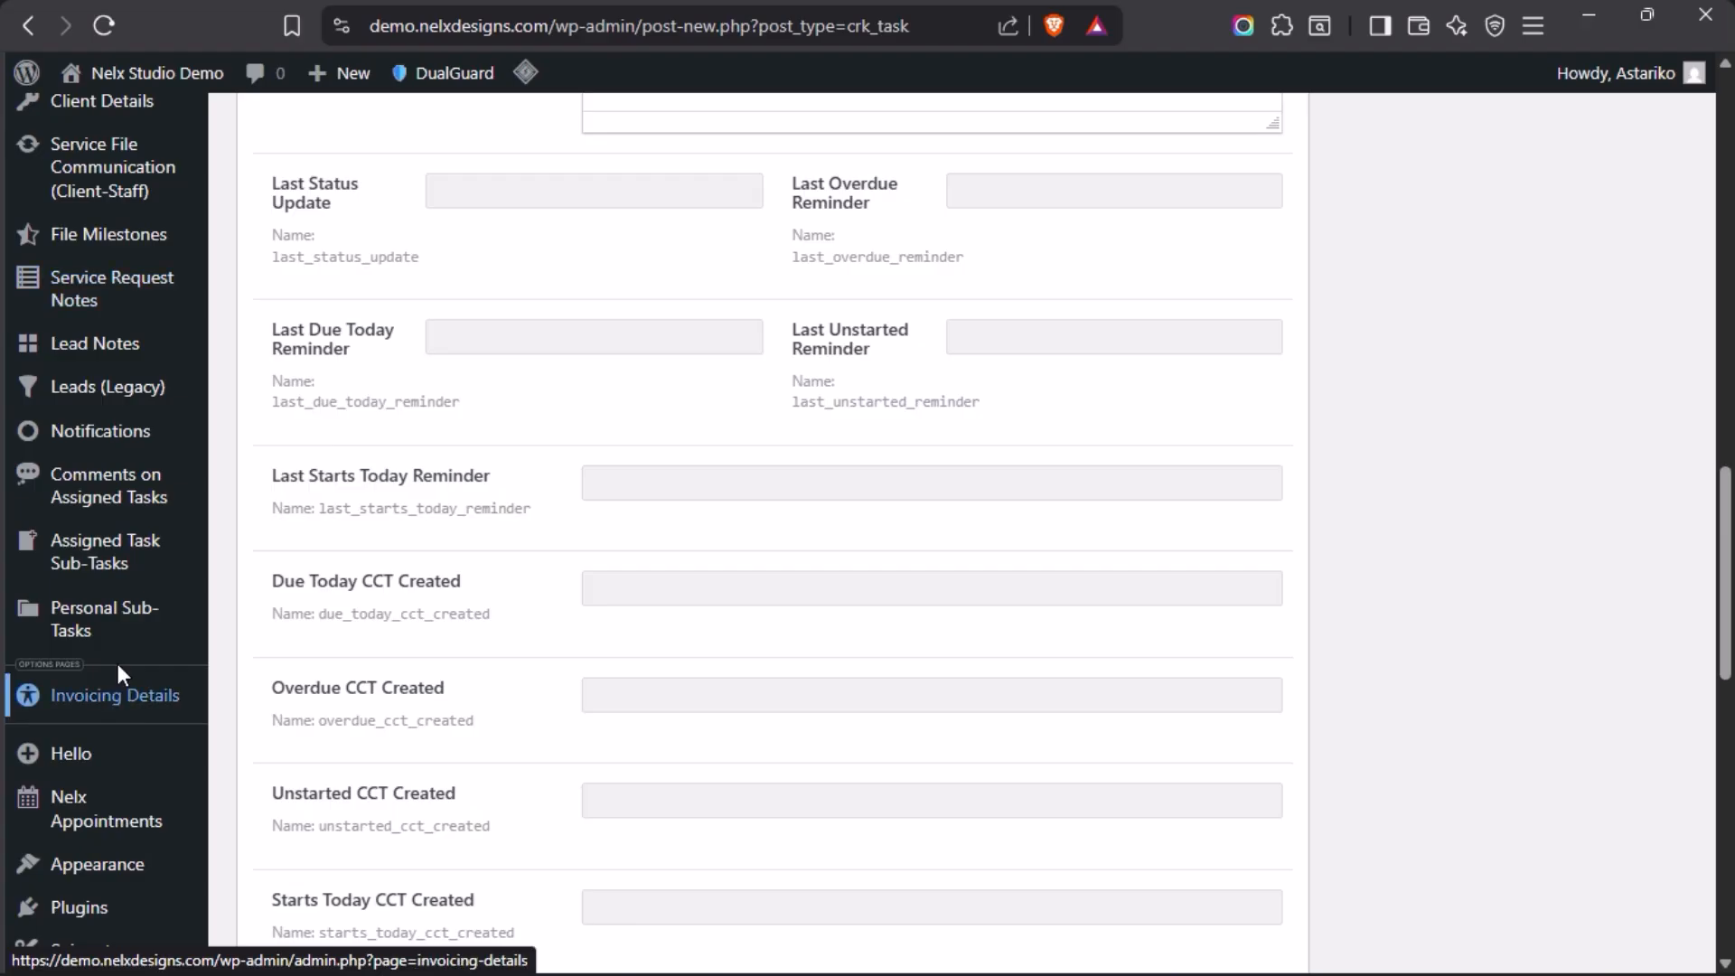
{"action": "left_click", "coordinate": [105, 549]}
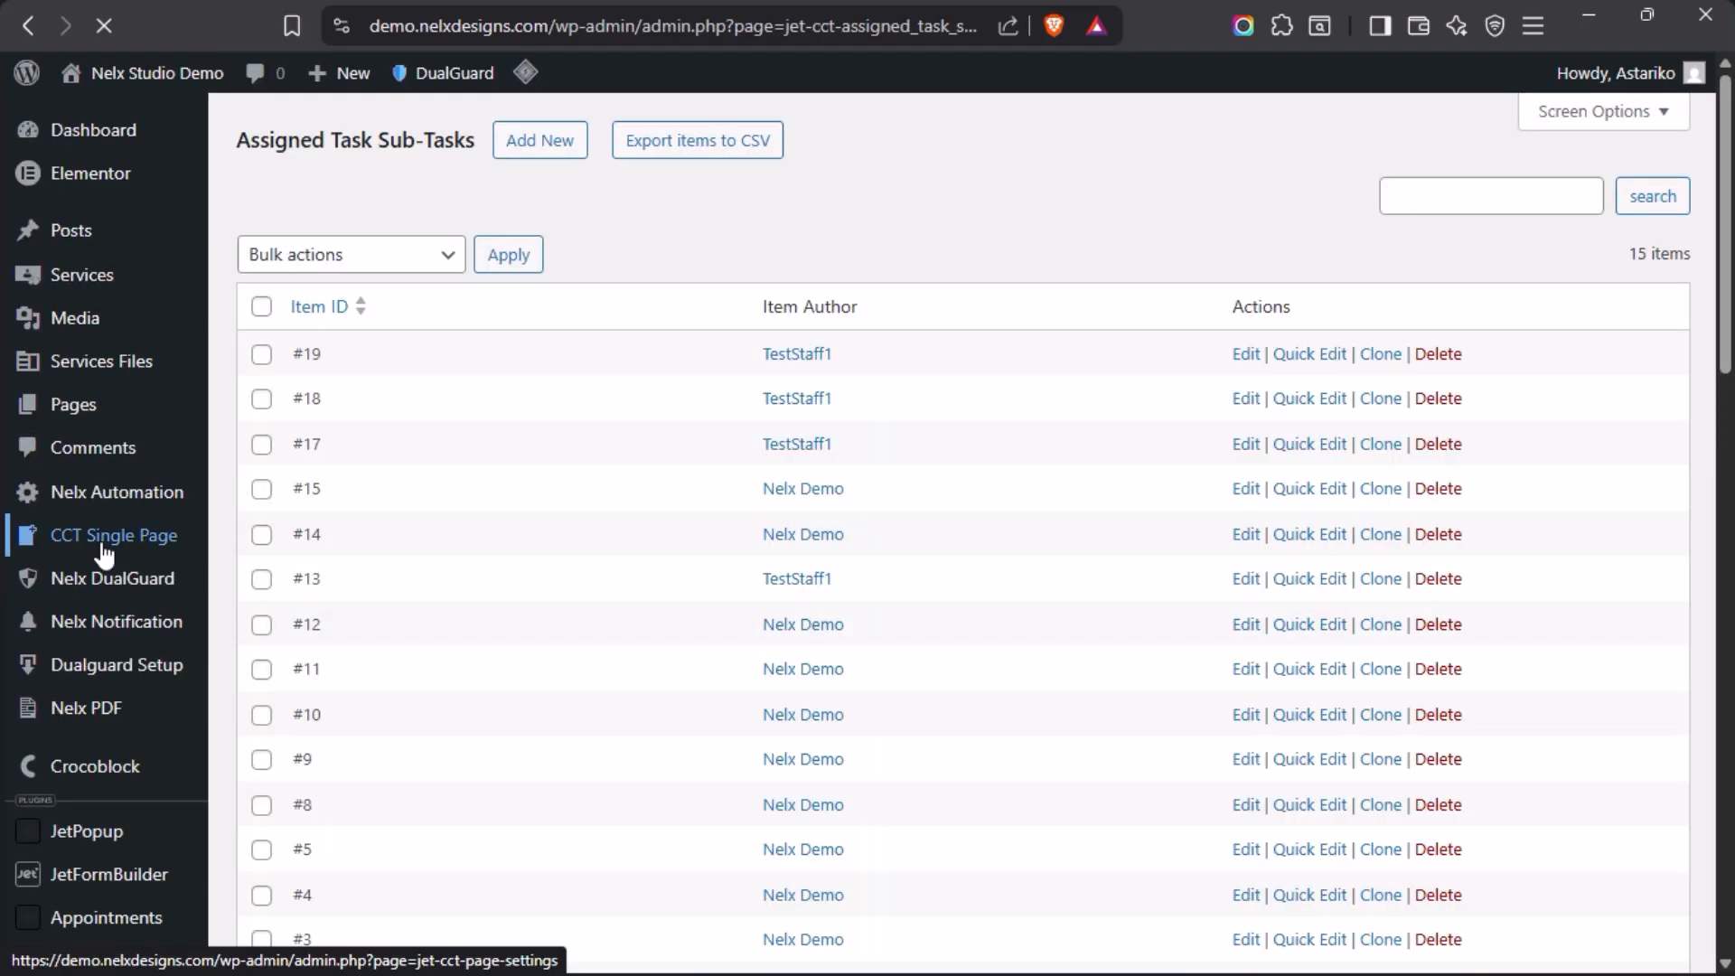
Step: Open sub-task item #19 for editing and examine its Task ID, Description, Attachment and parent task sections
{"action": "left_click", "coordinate": [1245, 357]}
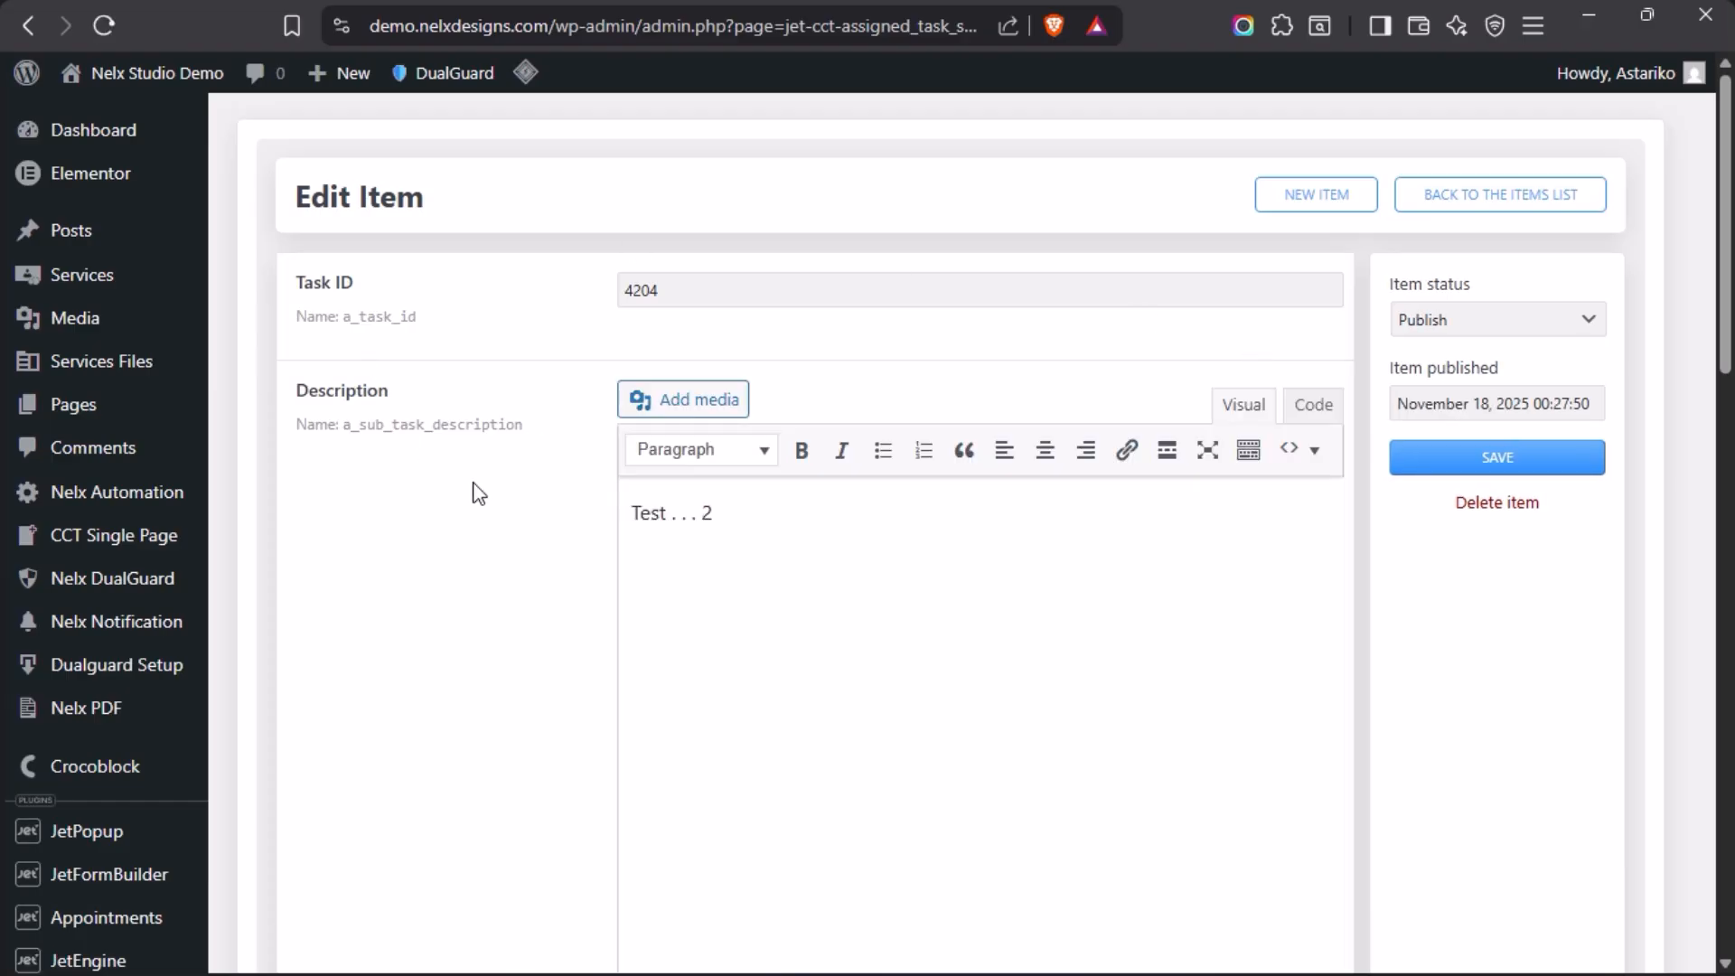
{"action": "scroll", "coordinate": [476, 491], "scroll_direction": "down", "scroll_amount": 7}
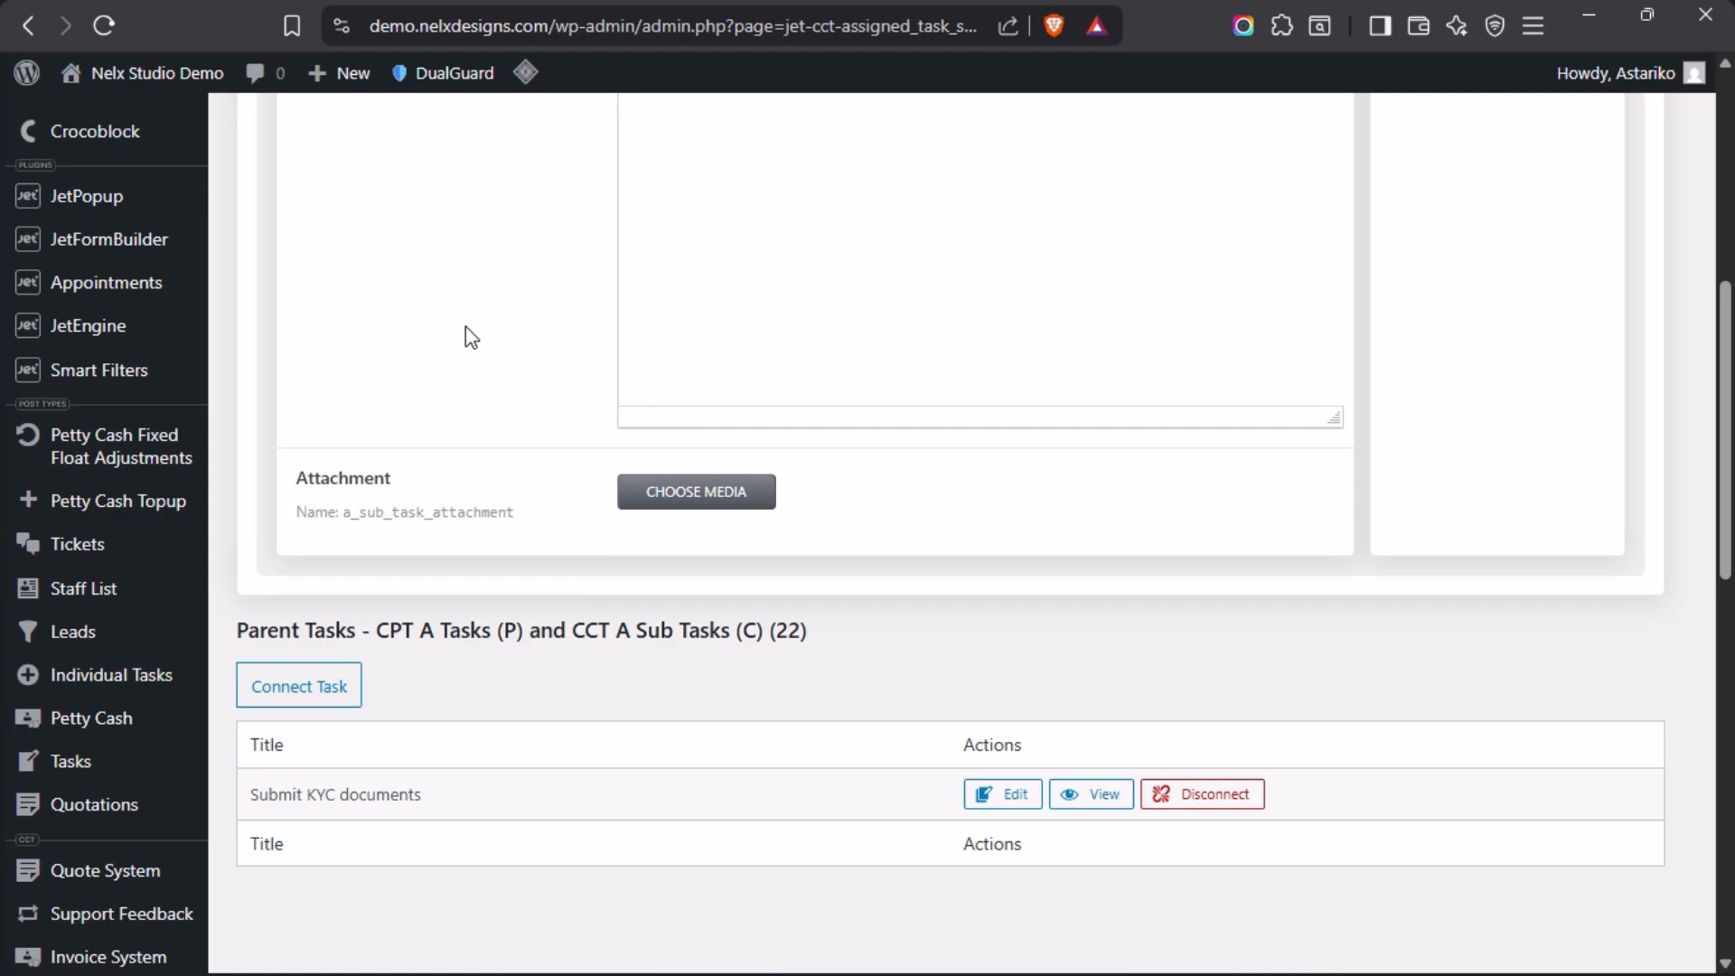
{"action": "scroll", "coordinate": [503, 539], "scroll_direction": "up", "scroll_amount": 8}
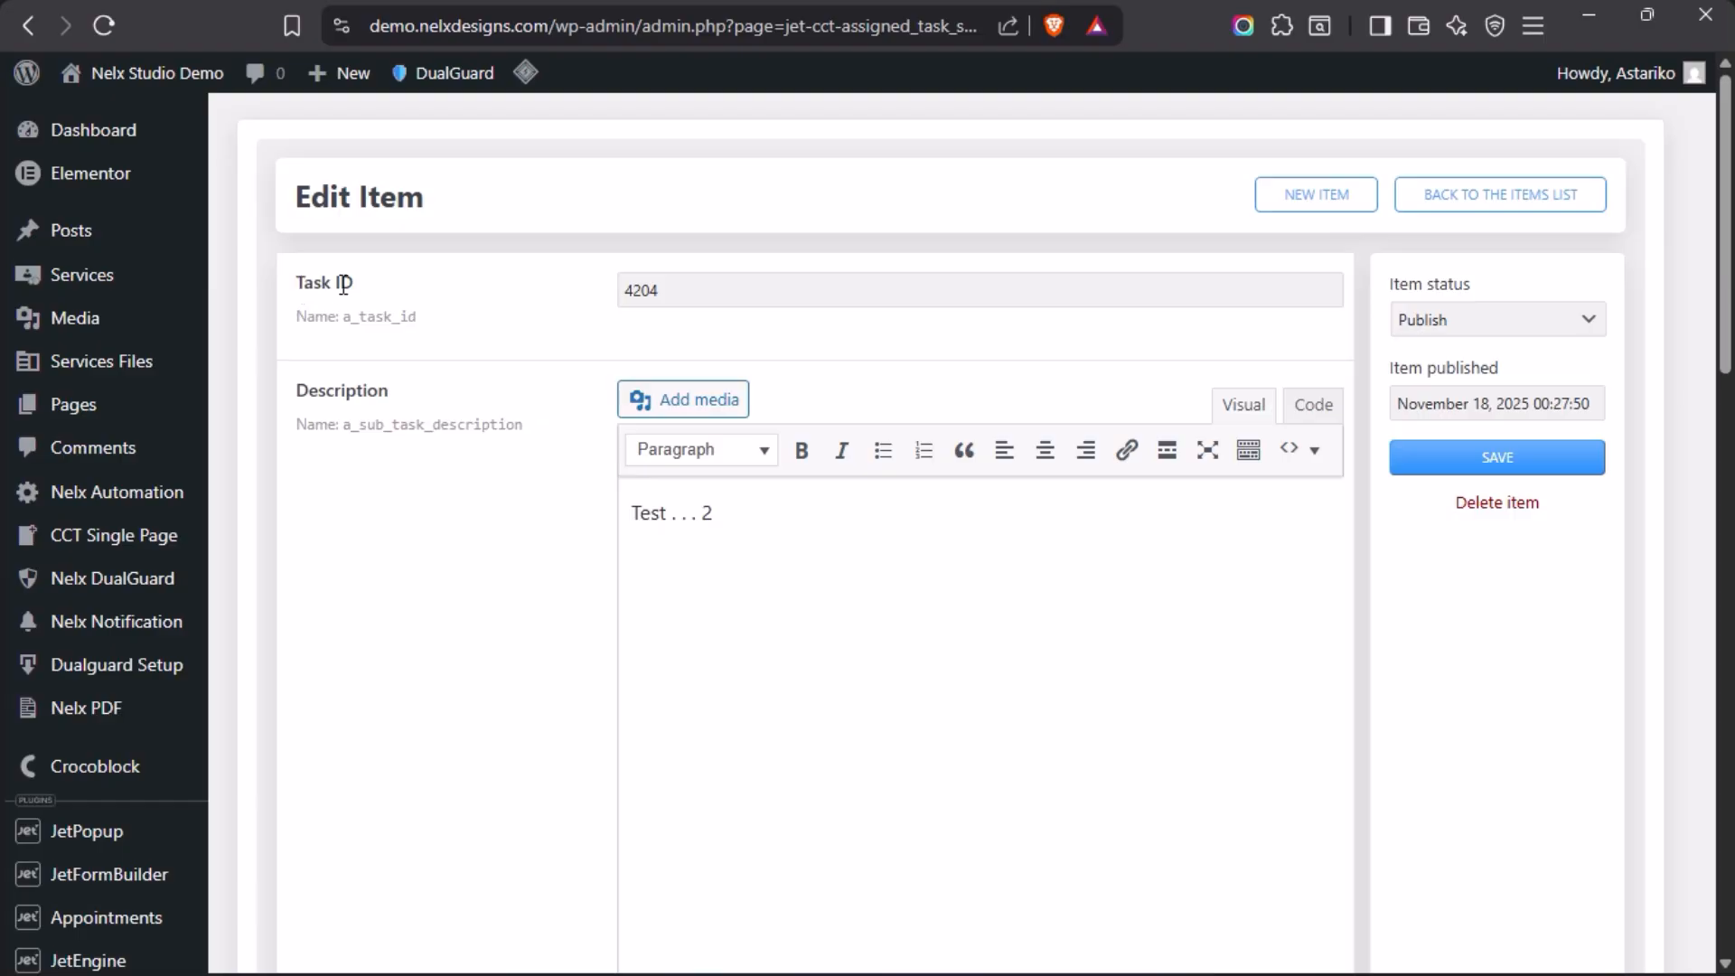
Step: Return to the Add Subtask to Assigned Task form and show the settings of its s_post_id hidden field
{"action": "mouse_move", "coordinate": [4, 465]}
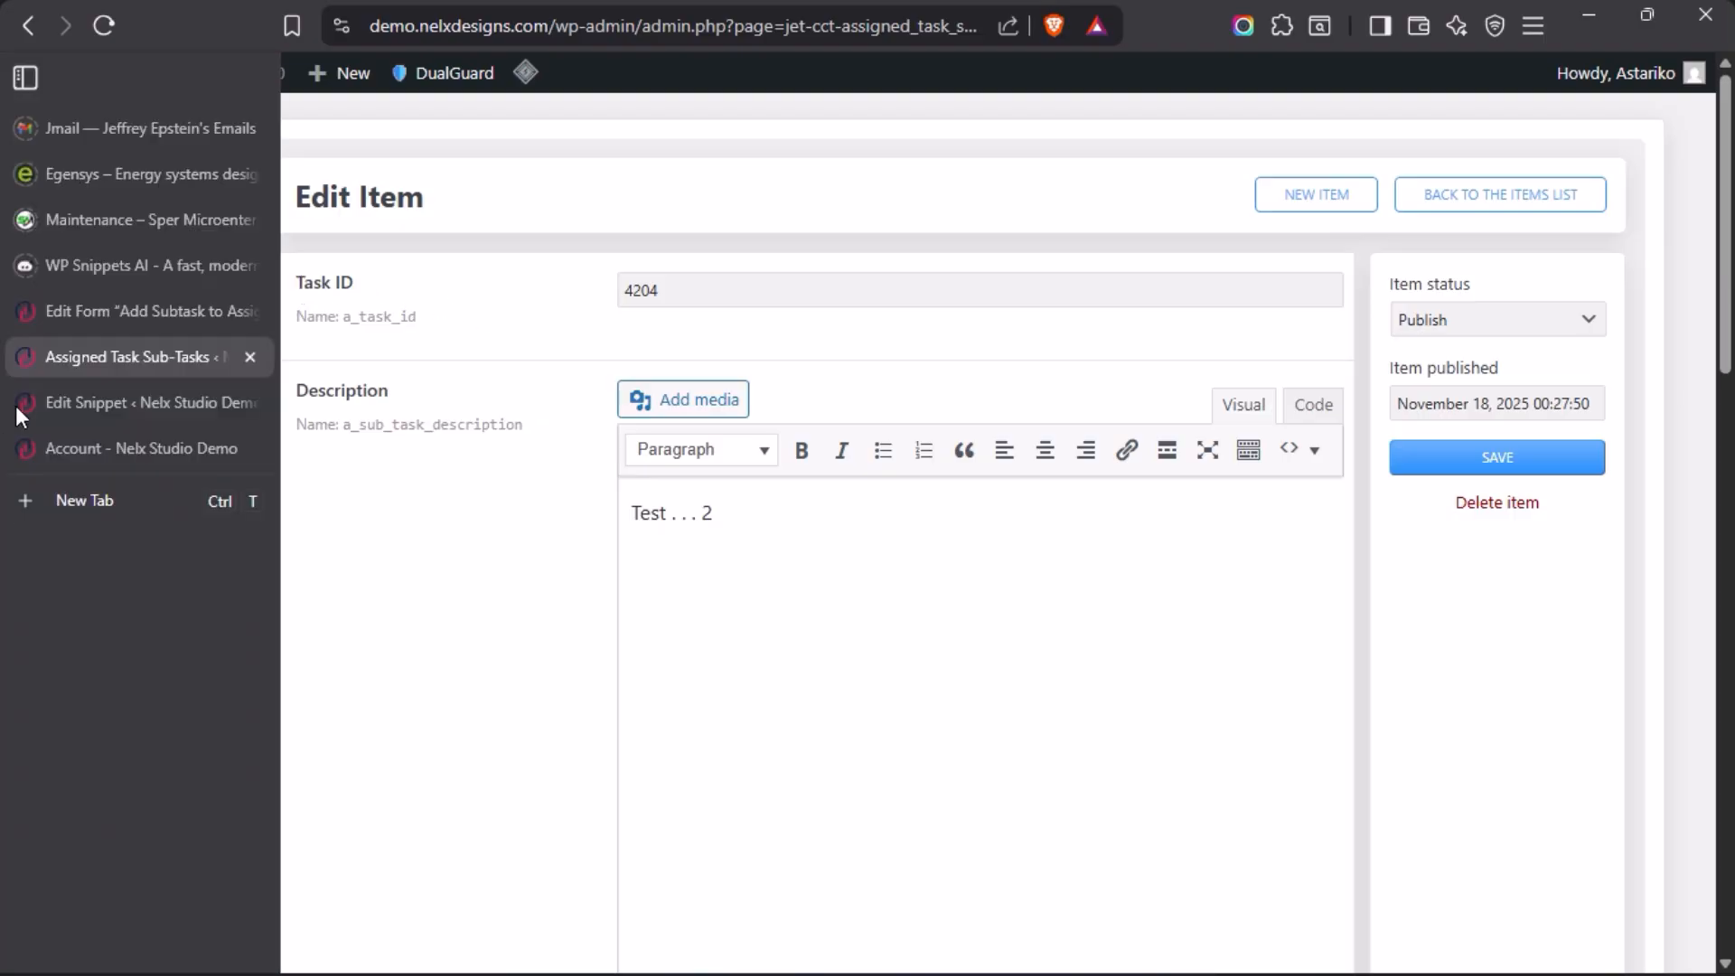
{"action": "left_click", "coordinate": [90, 309]}
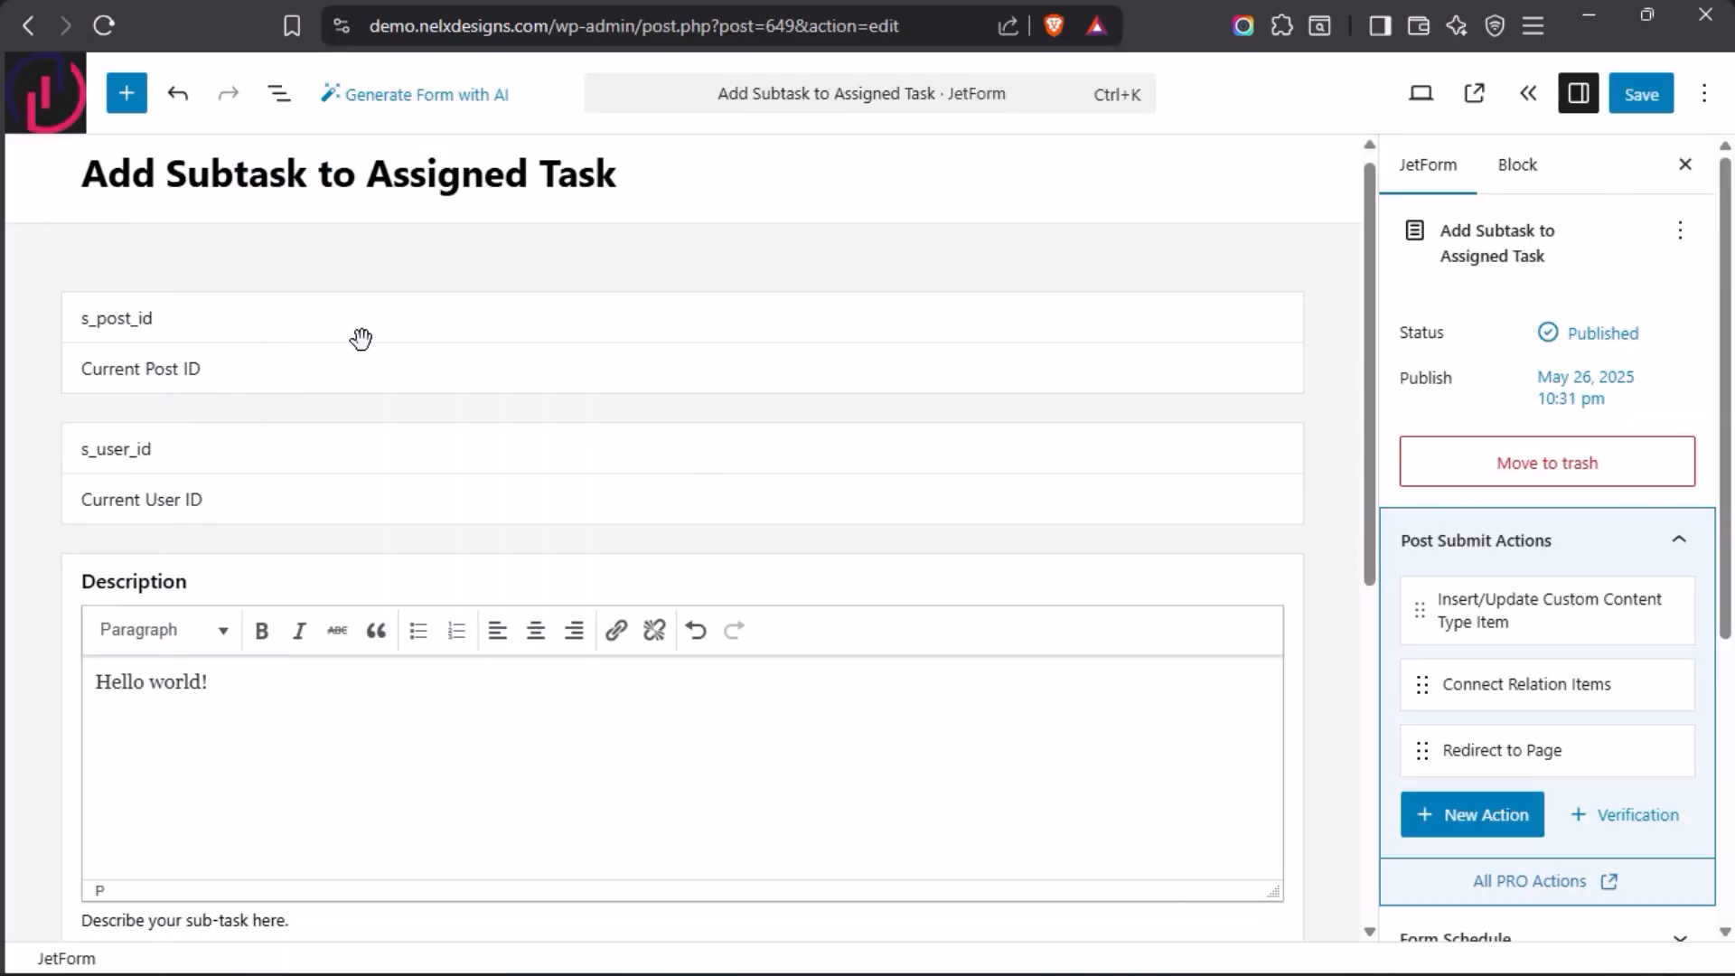
{"action": "left_click", "coordinate": [405, 324]}
Step: Check the Task ID field of the sub-task item against the s_post_id hidden field and return to the form
{"action": "mouse_move", "coordinate": [9, 402]}
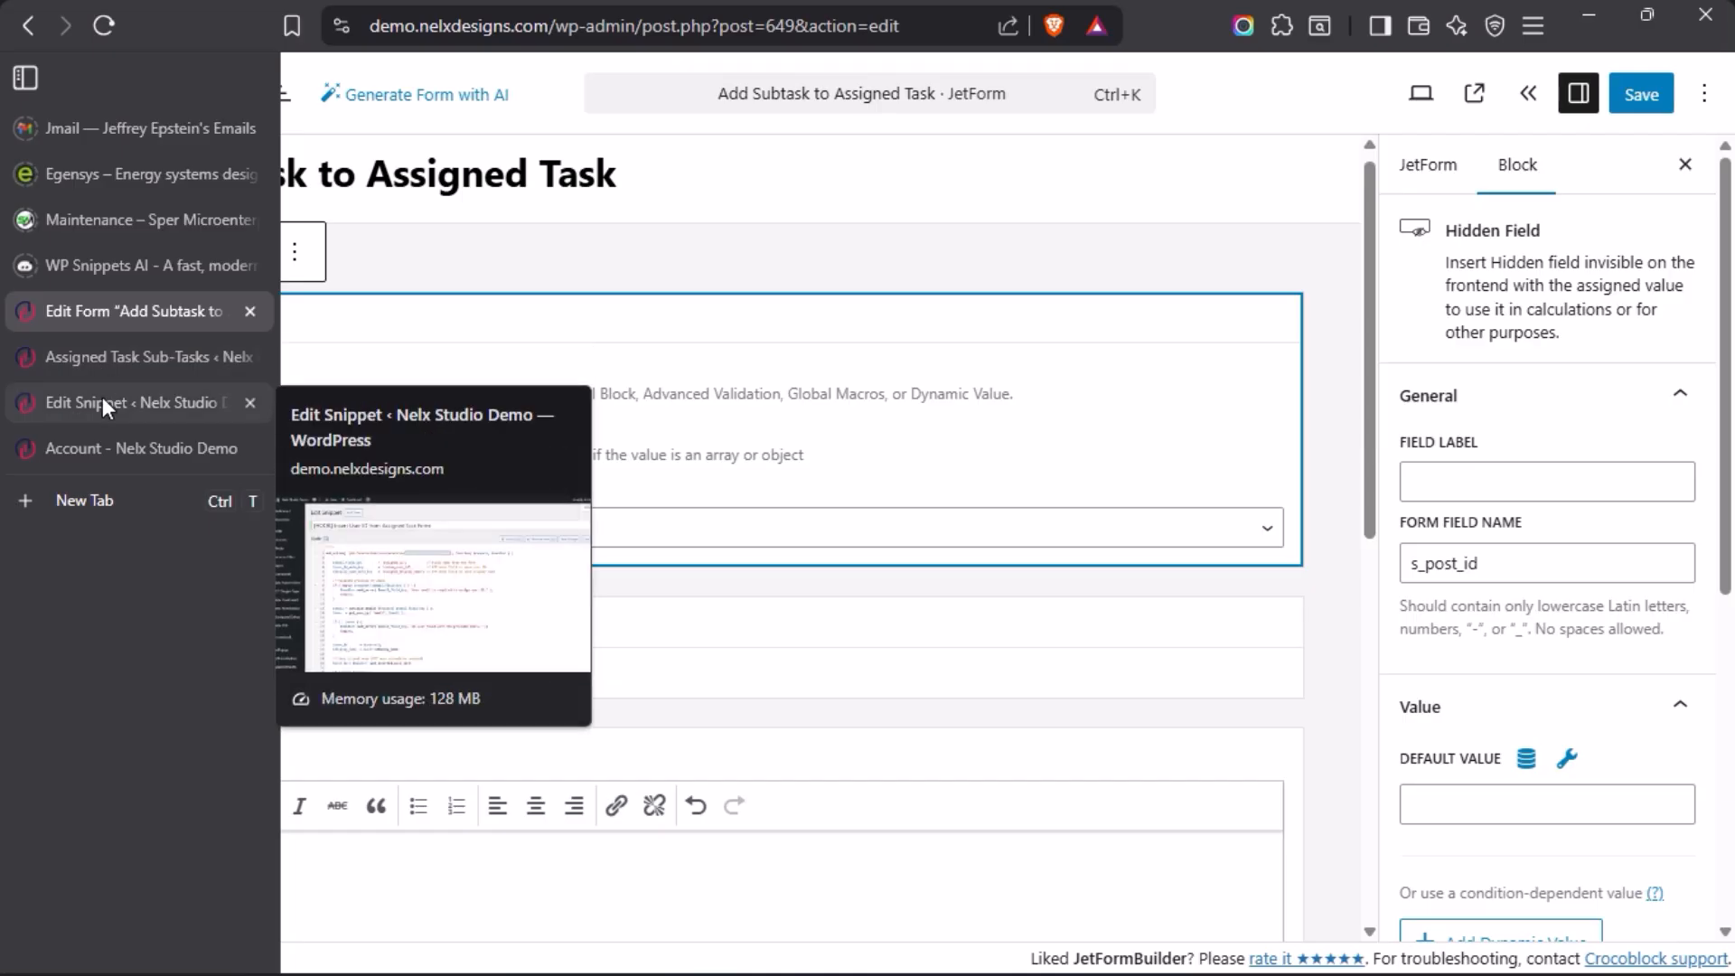
{"action": "left_click", "coordinate": [105, 352]}
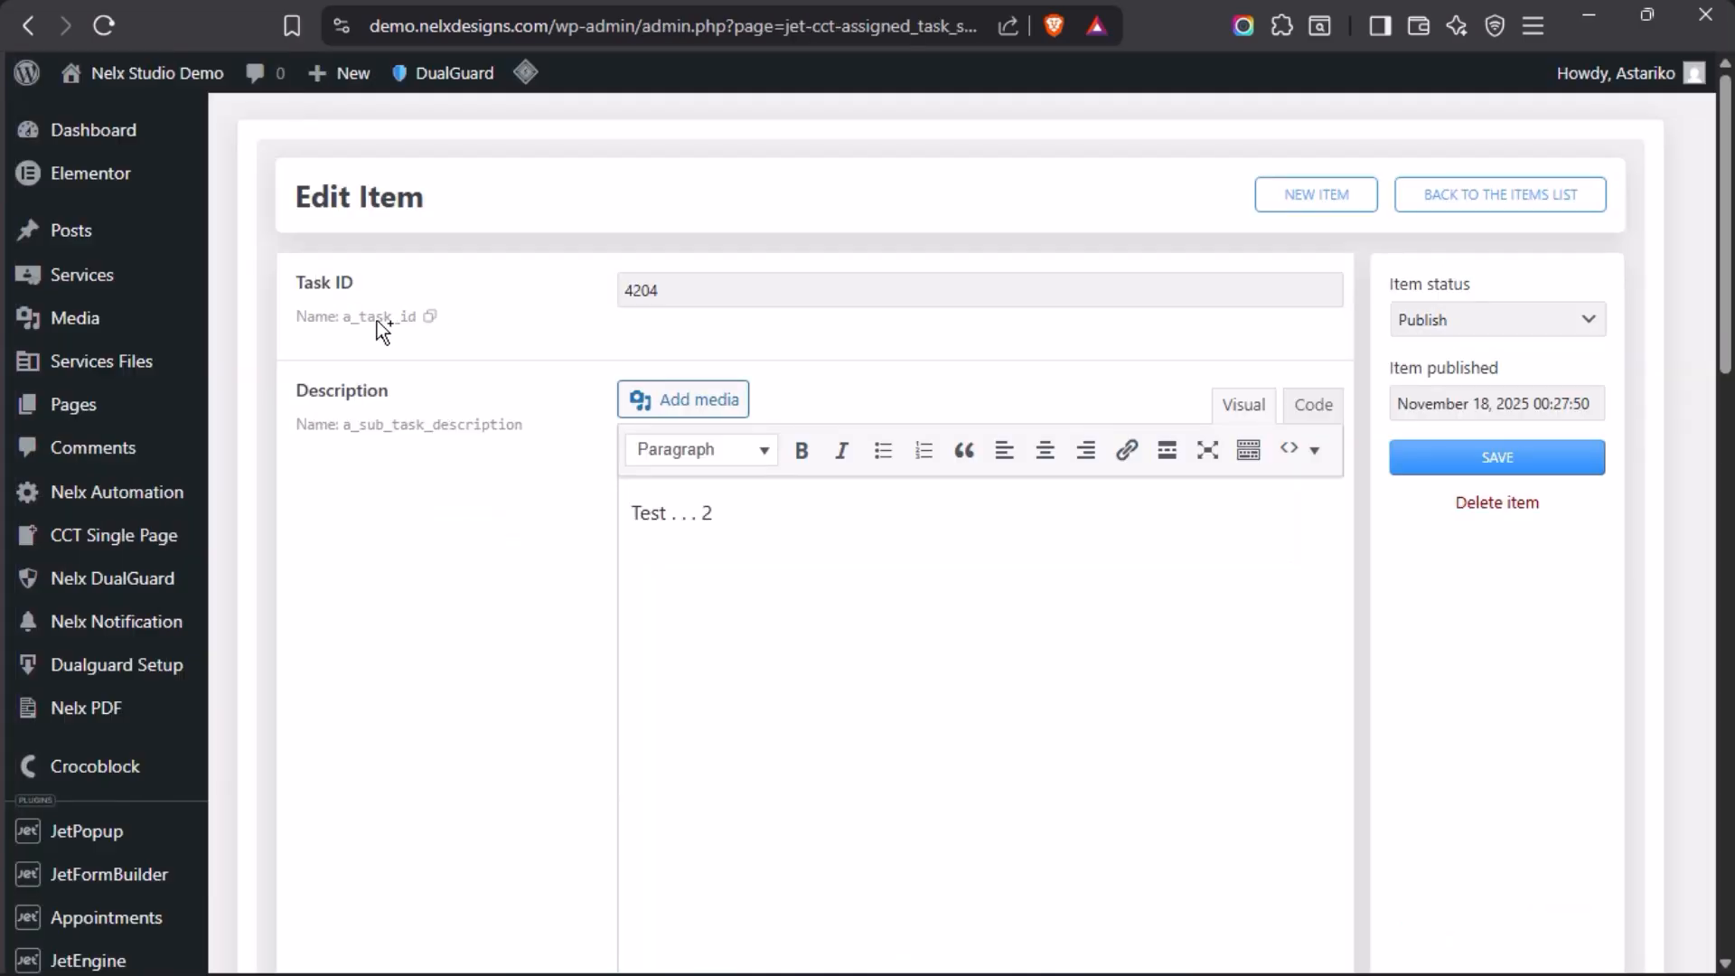
{"action": "left_click", "coordinate": [709, 286]}
{"action": "left_click_drag", "start_coordinate": [708, 287], "coordinate": [542, 294]}
{"action": "left_click", "coordinate": [545, 297]}
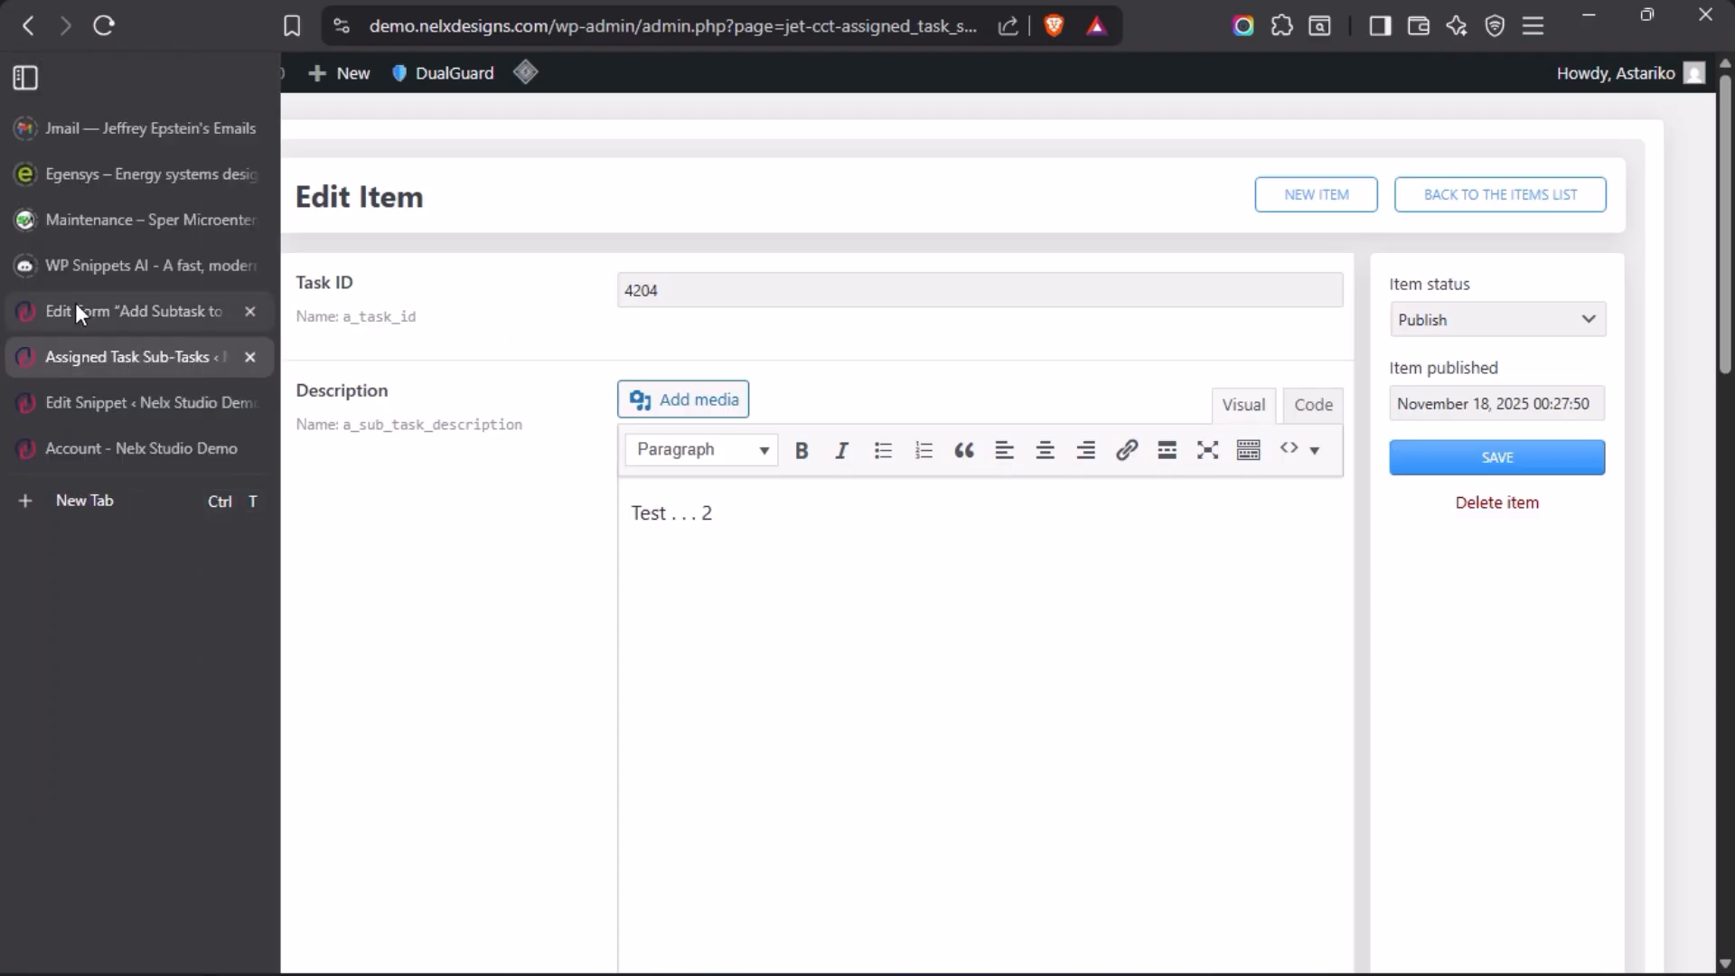
{"action": "left_click", "coordinate": [74, 307]}
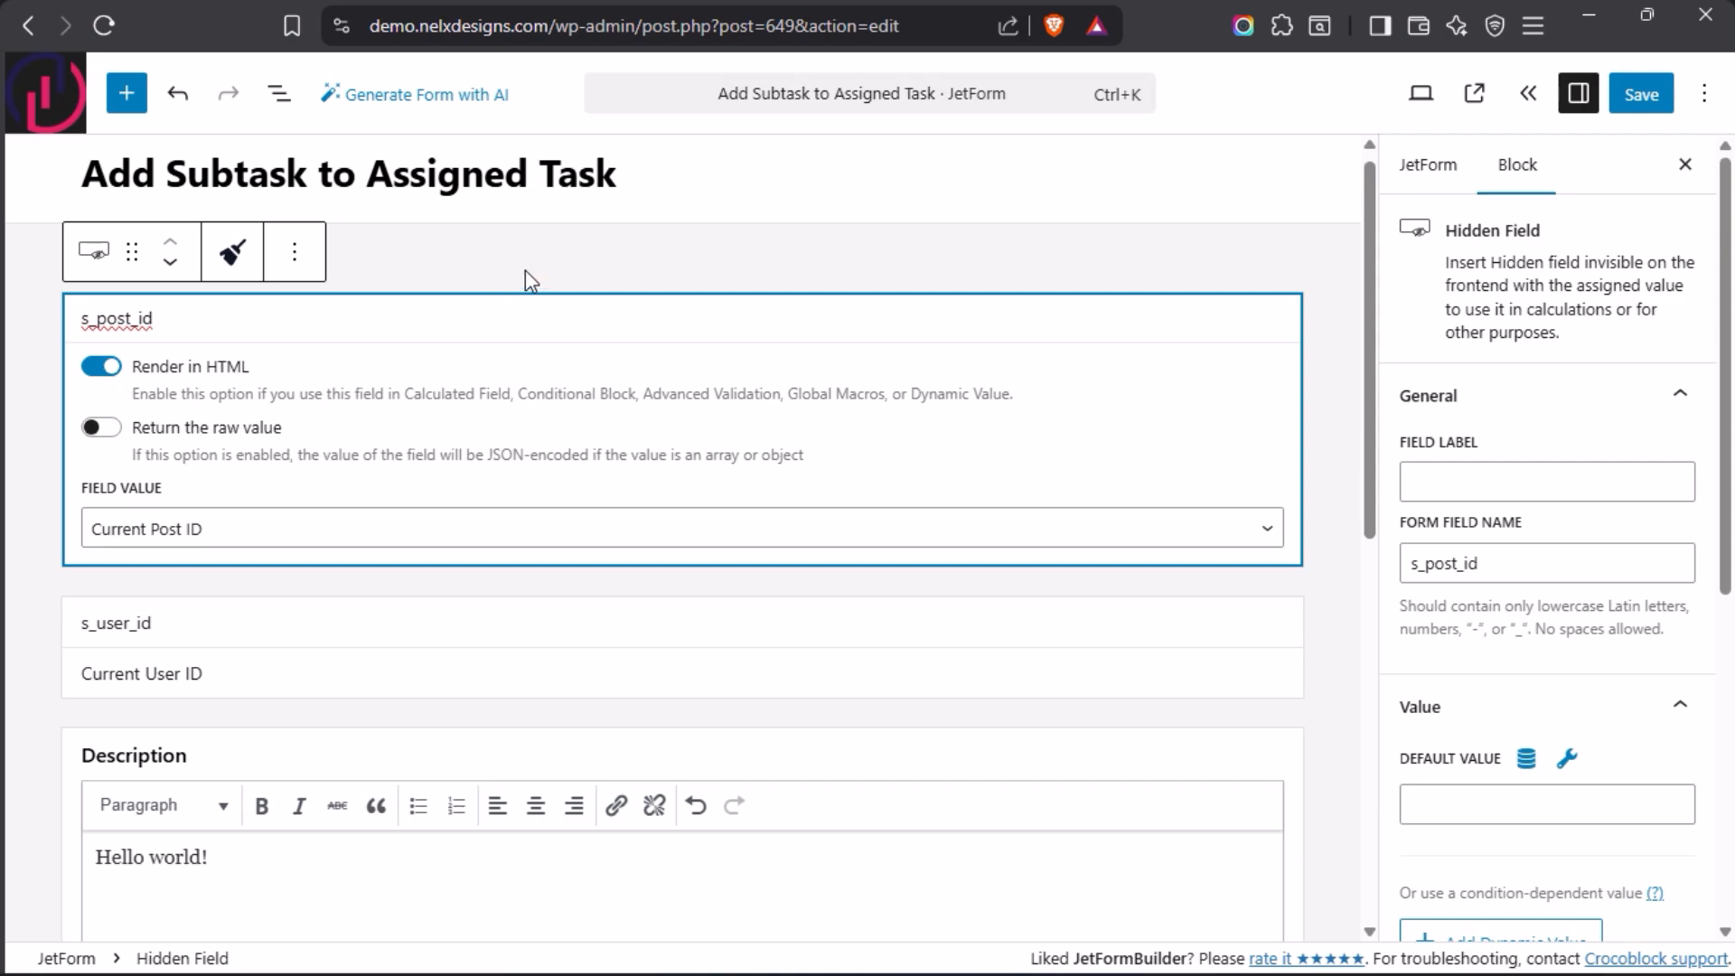
Step: Inspect the settings of the form's s_user_id hidden field and deselect it
{"action": "left_click", "coordinate": [549, 280]}
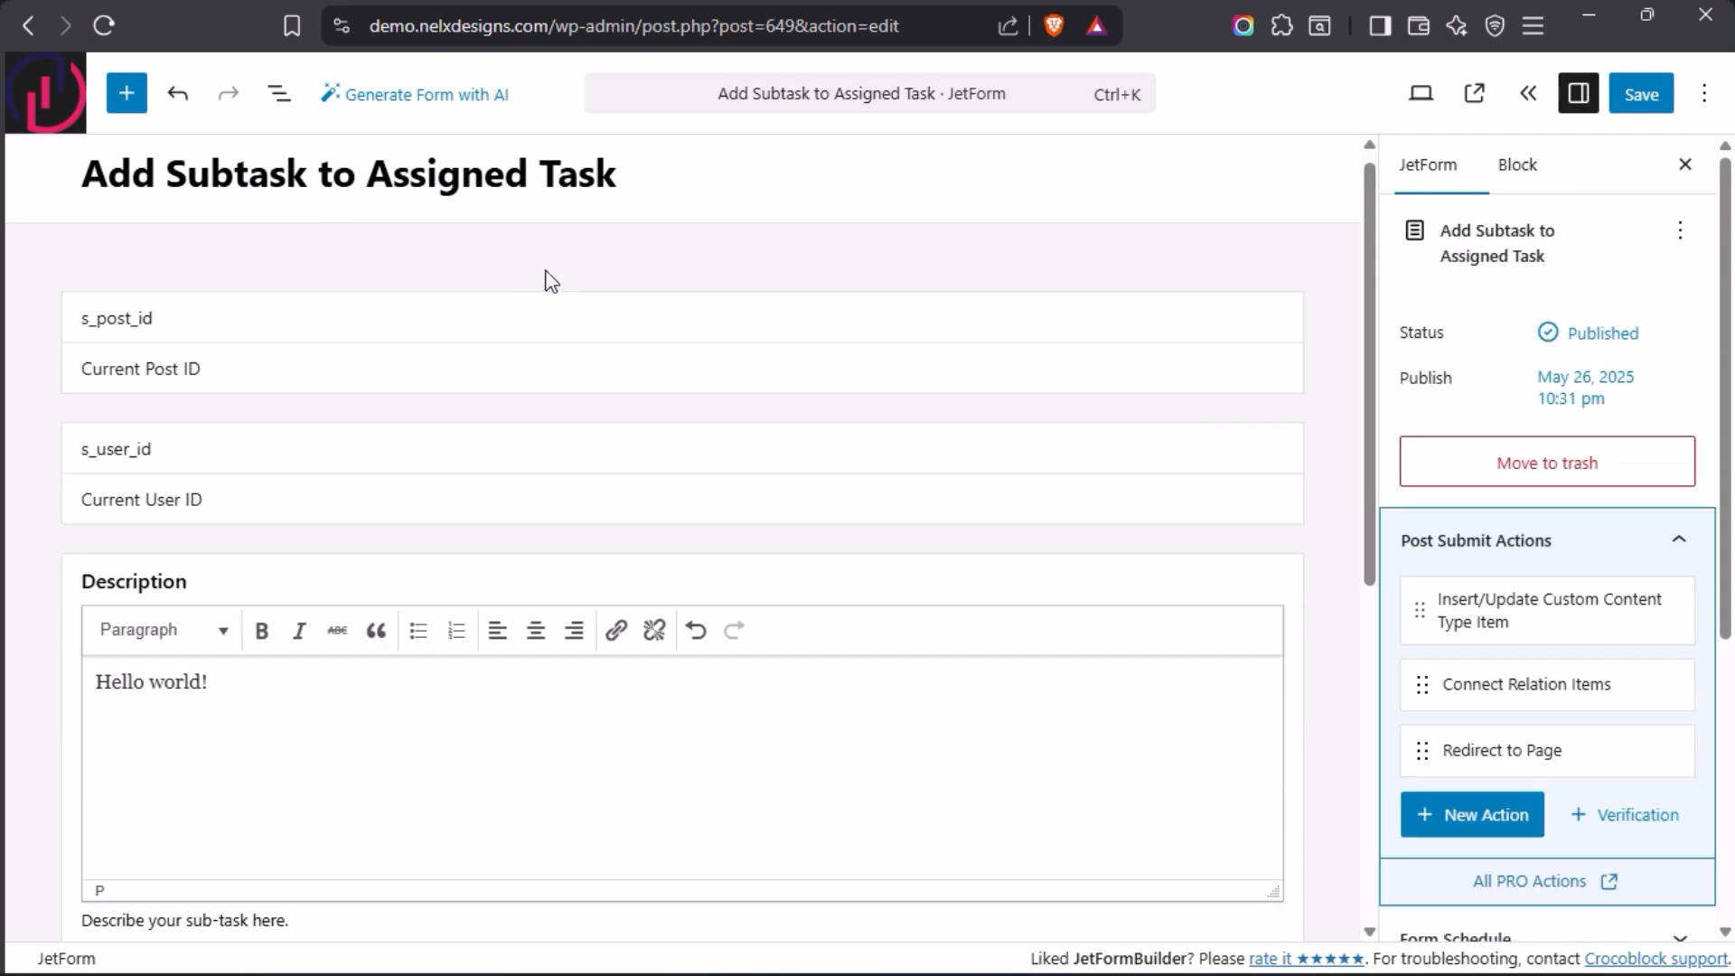
{"action": "left_click", "coordinate": [325, 449]}
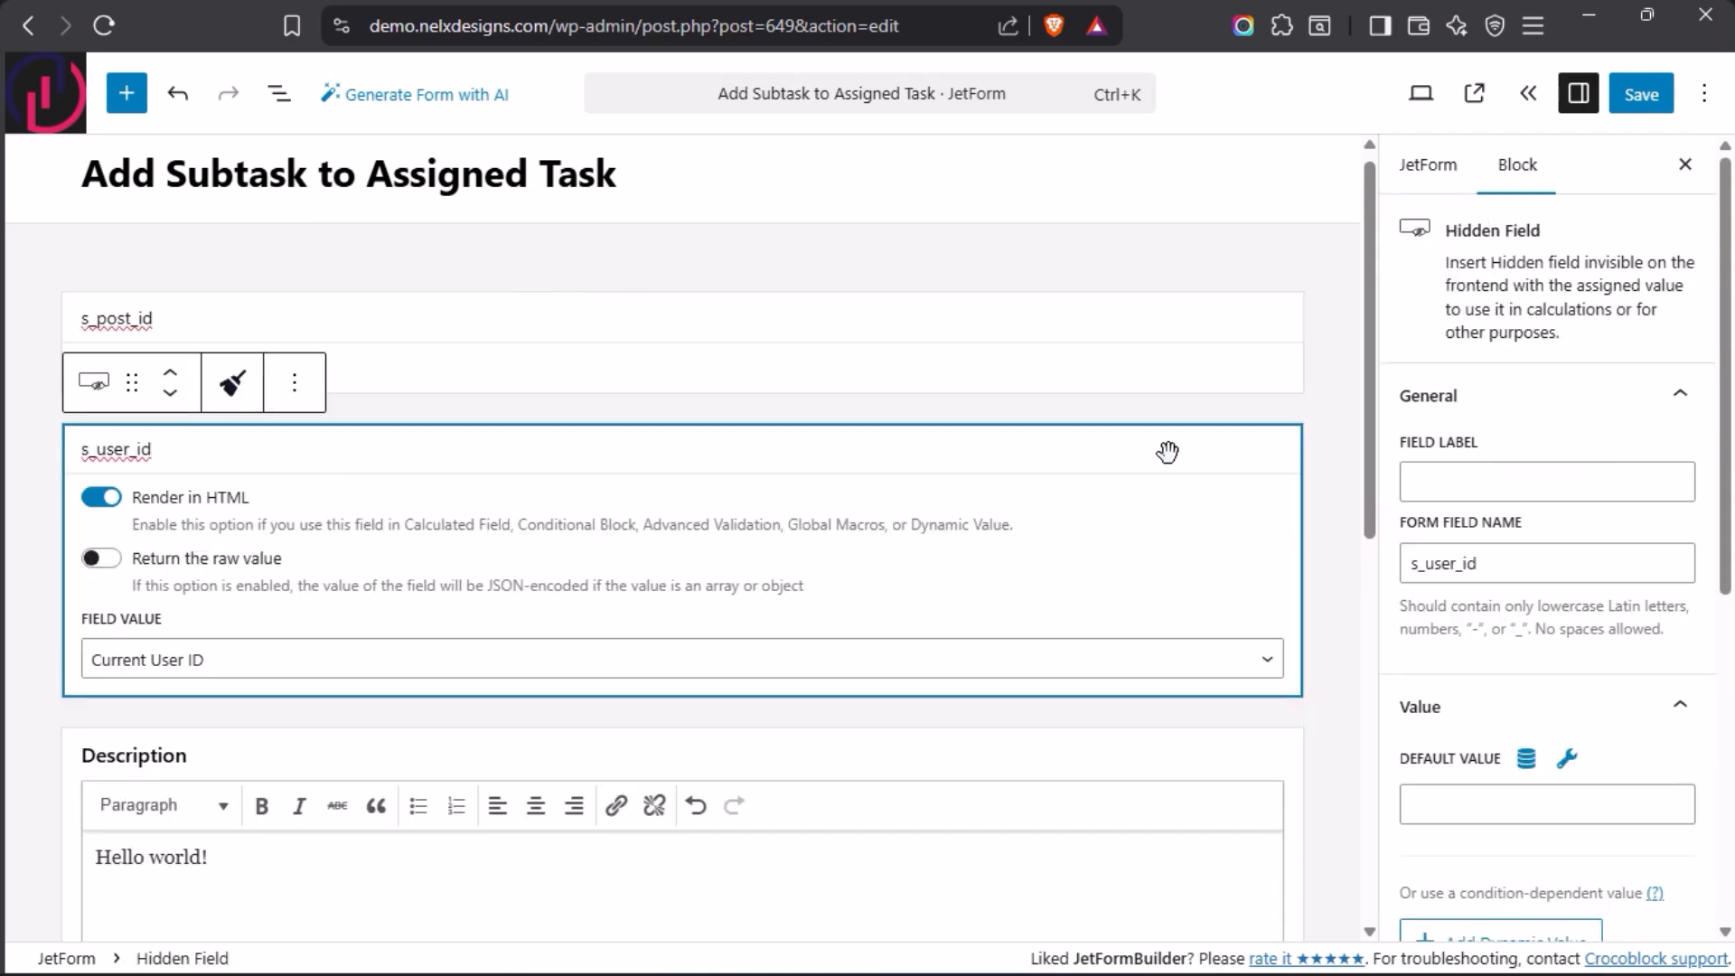
{"action": "left_click", "coordinate": [1309, 413]}
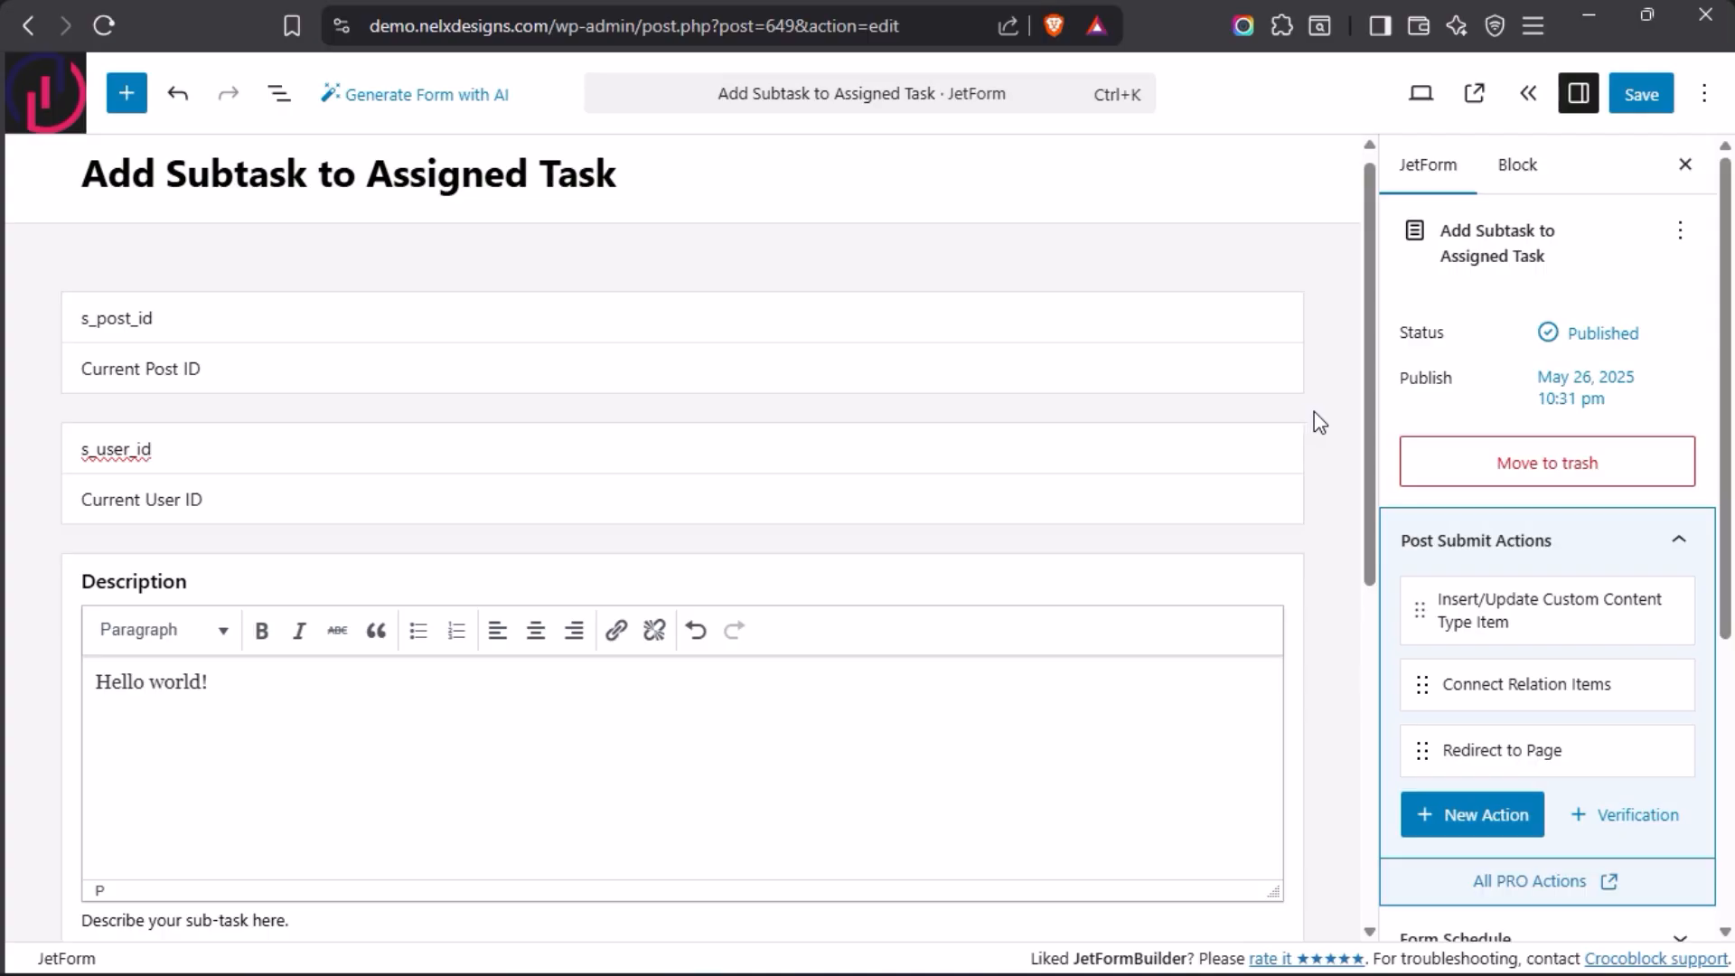
Step: Check the Task ID, Description and Attachment fields of the sub-task item again and return to the Add Subtask to Assigned Task form
{"action": "mouse_move", "coordinate": [3, 463]}
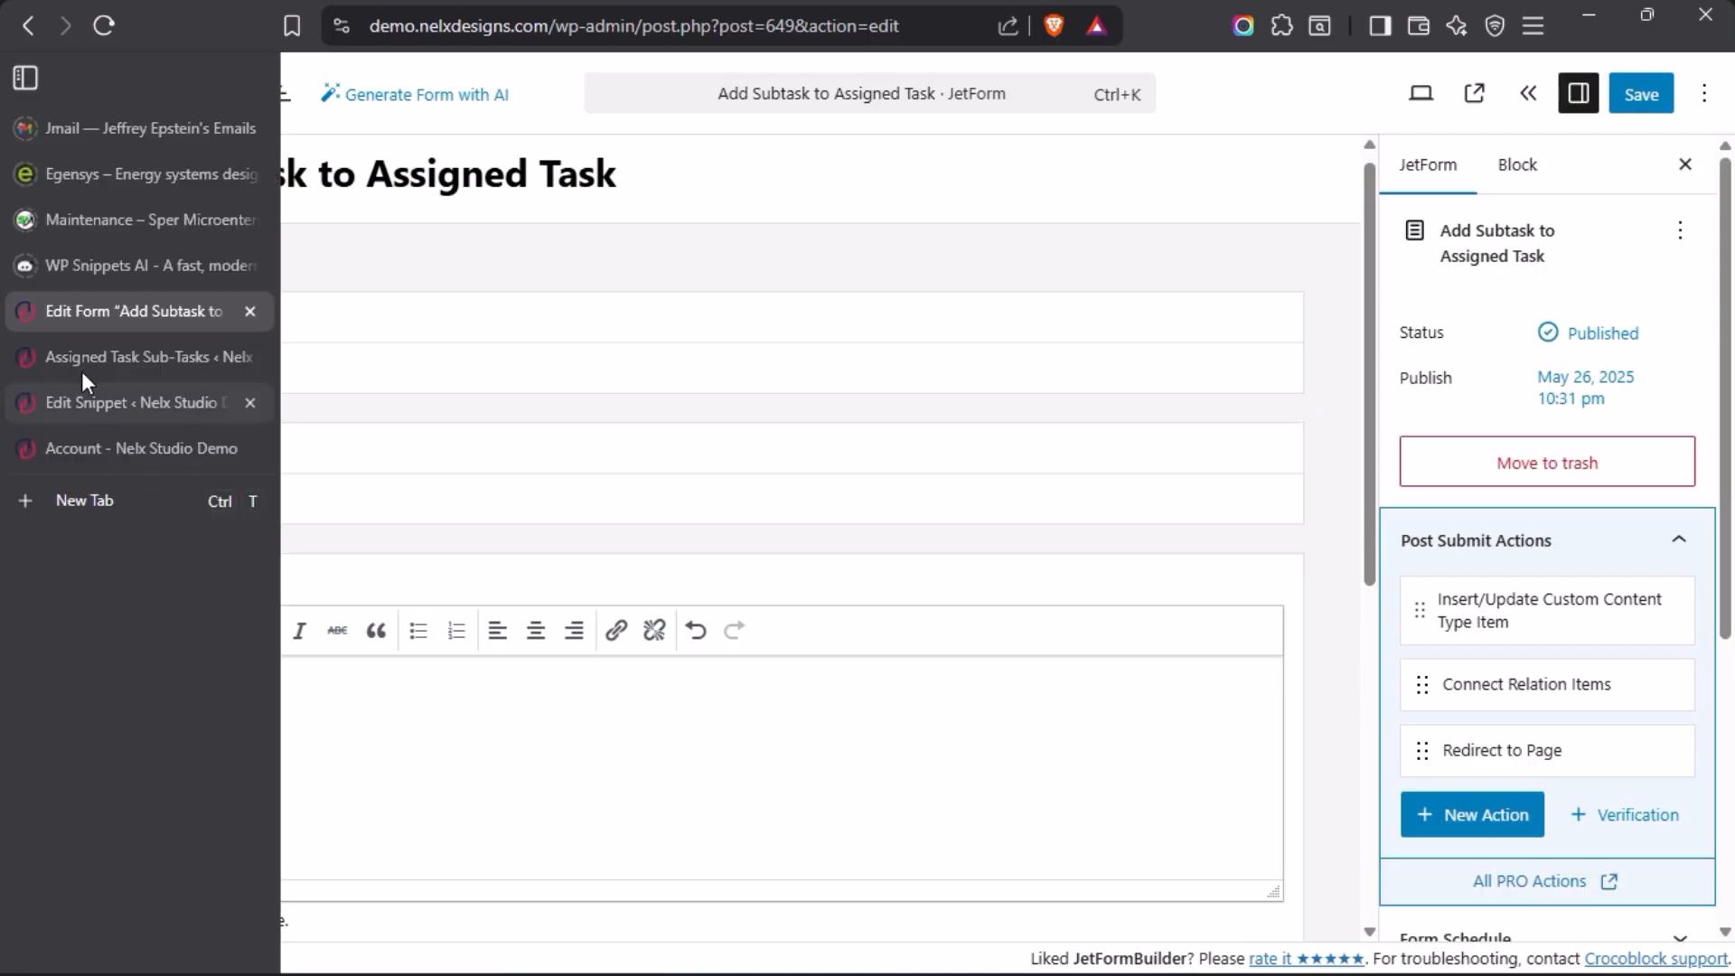
{"action": "mouse_move", "coordinate": [84, 356]}
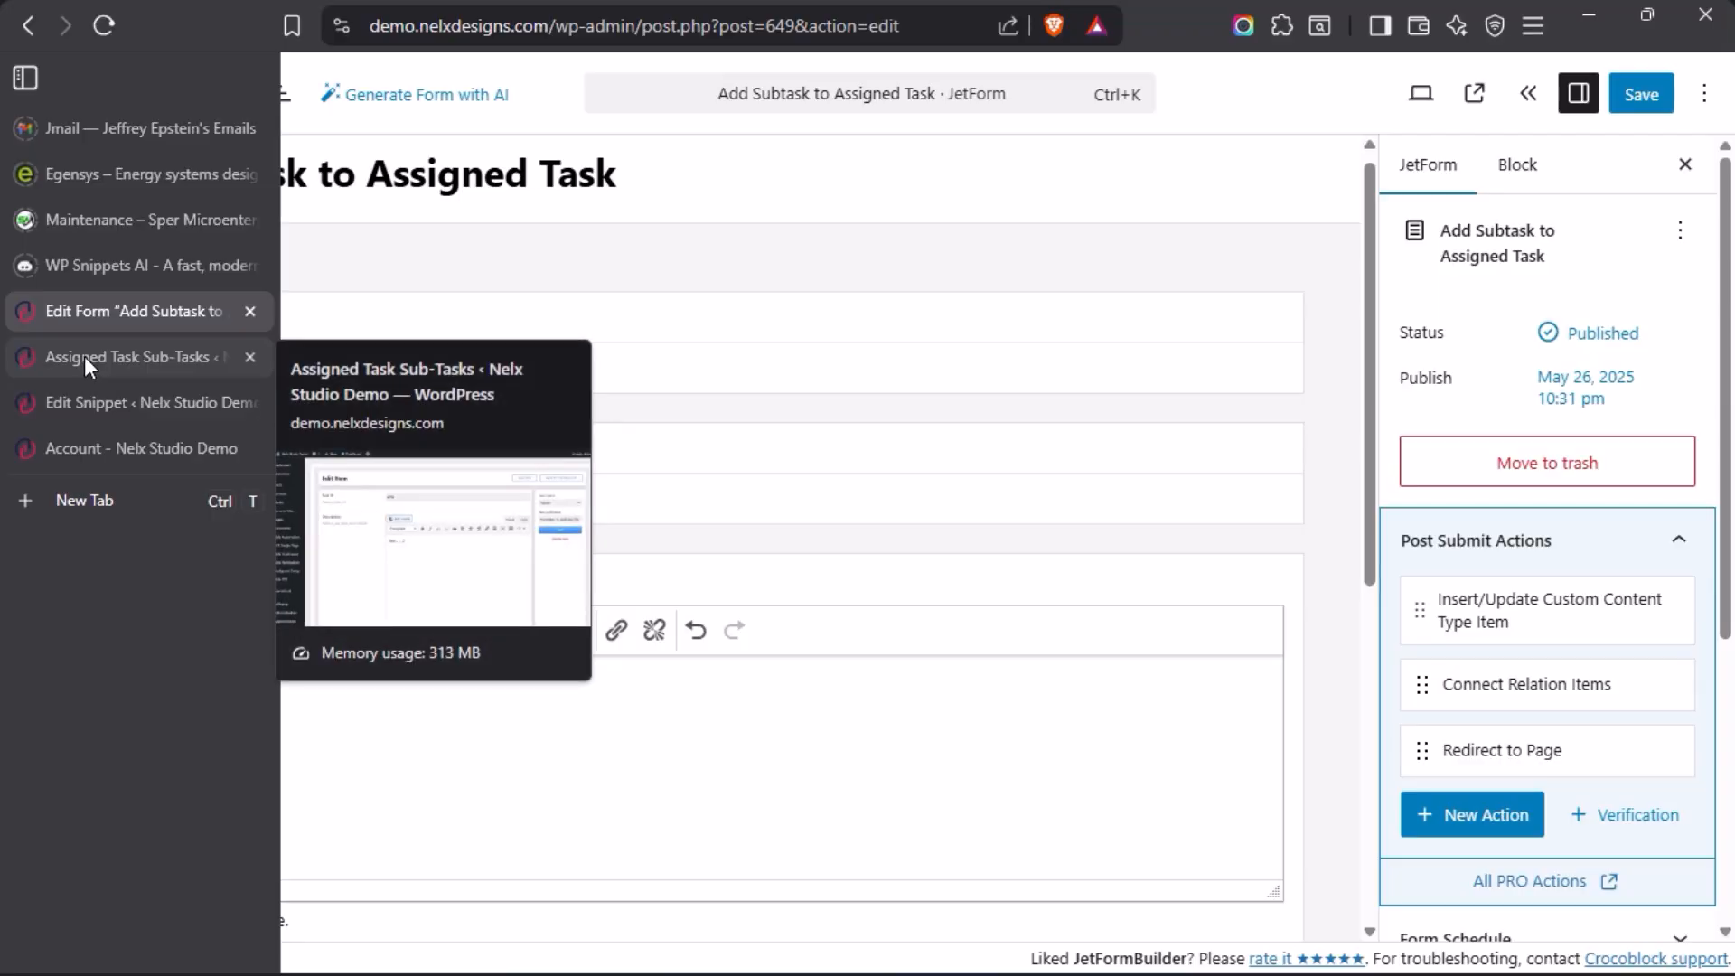
{"action": "left_click", "coordinate": [84, 356]}
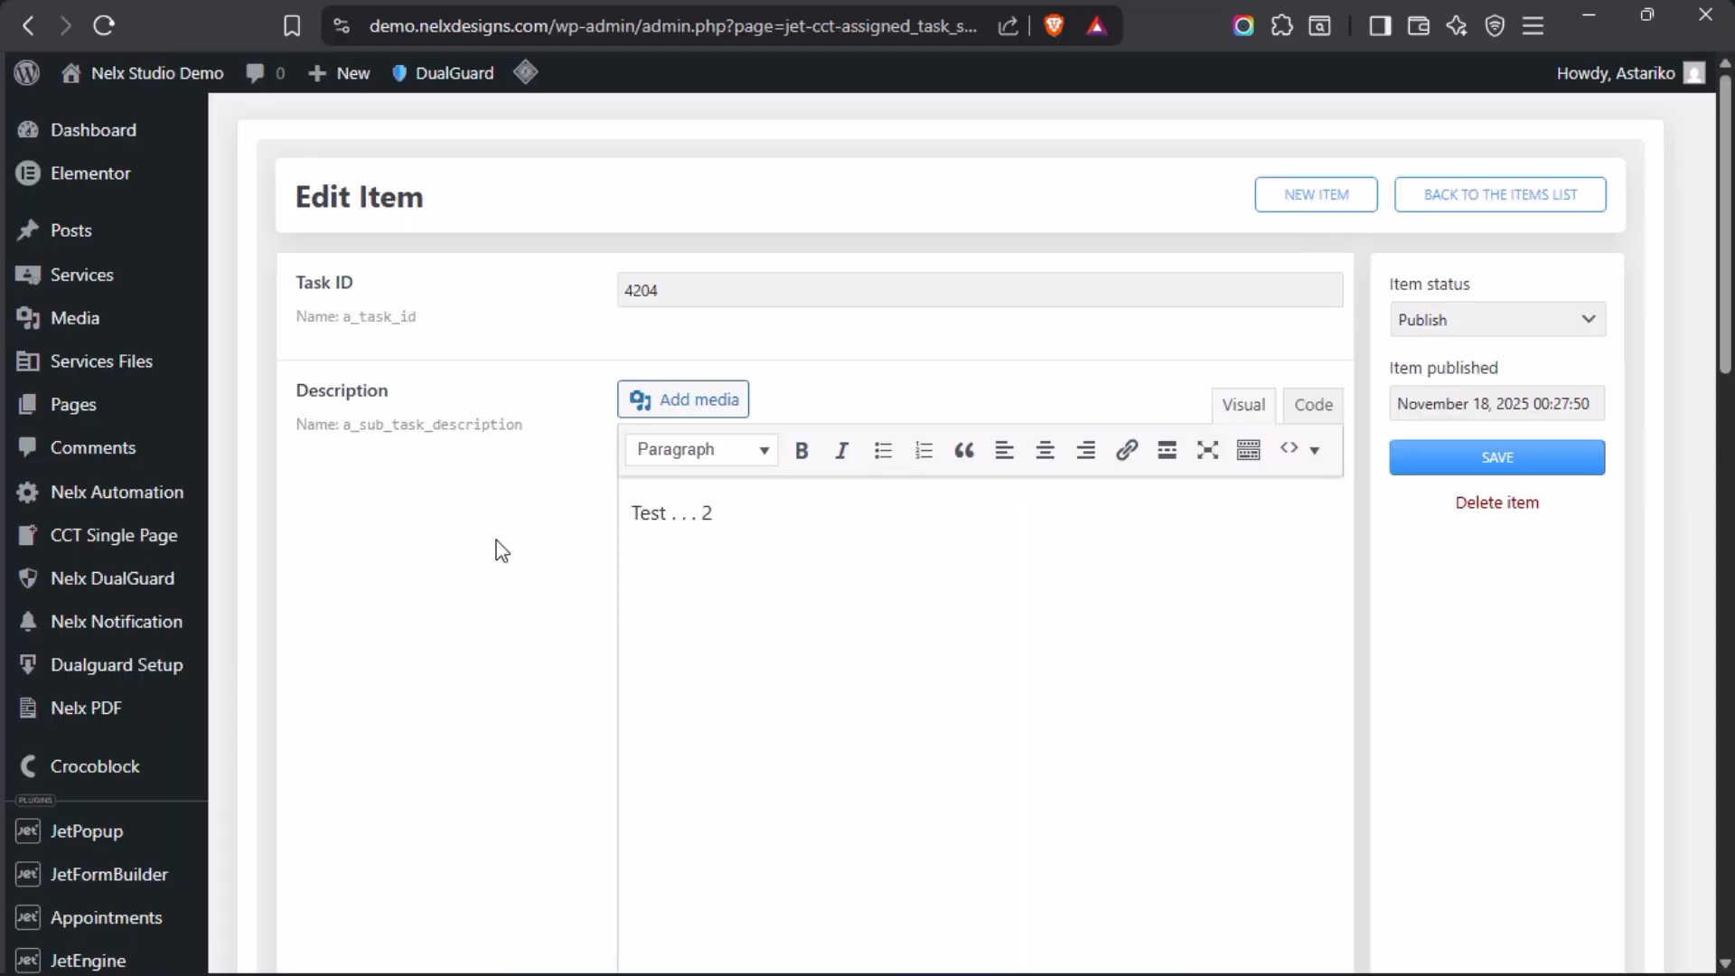
{"action": "scroll", "coordinate": [502, 551], "scroll_direction": "down", "scroll_amount": 5}
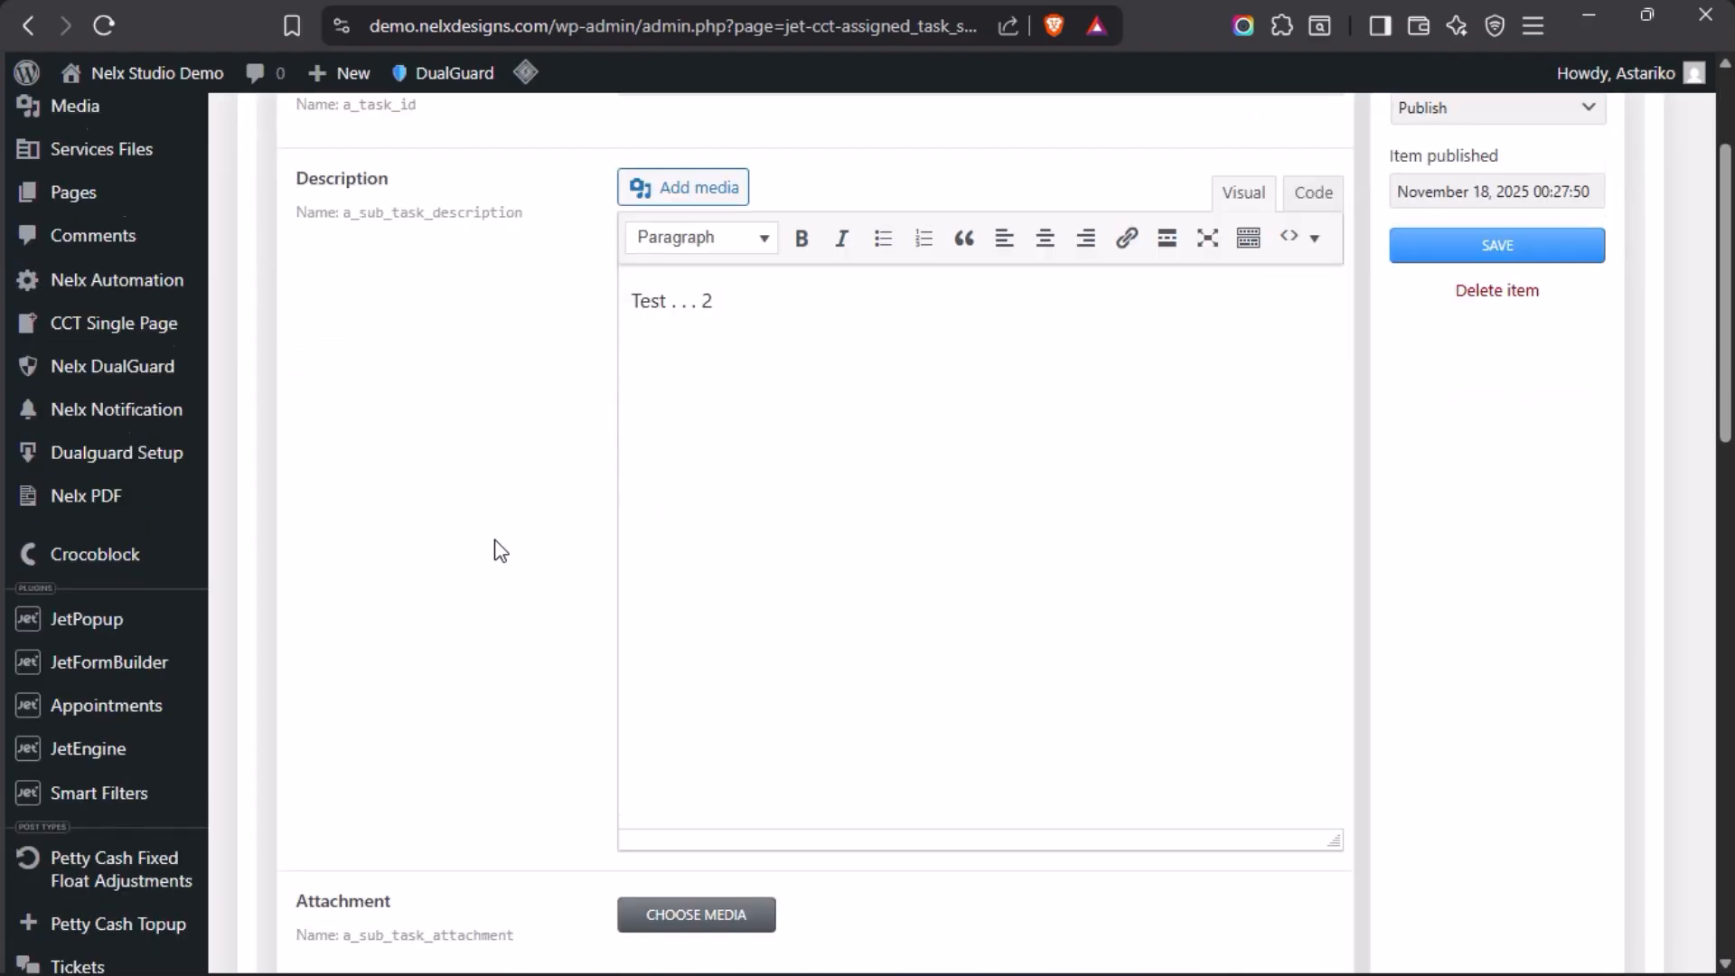
{"action": "scroll", "coordinate": [501, 551], "scroll_direction": "up", "scroll_amount": 2}
{"action": "scroll", "coordinate": [500, 549], "scroll_direction": "up", "scroll_amount": 3}
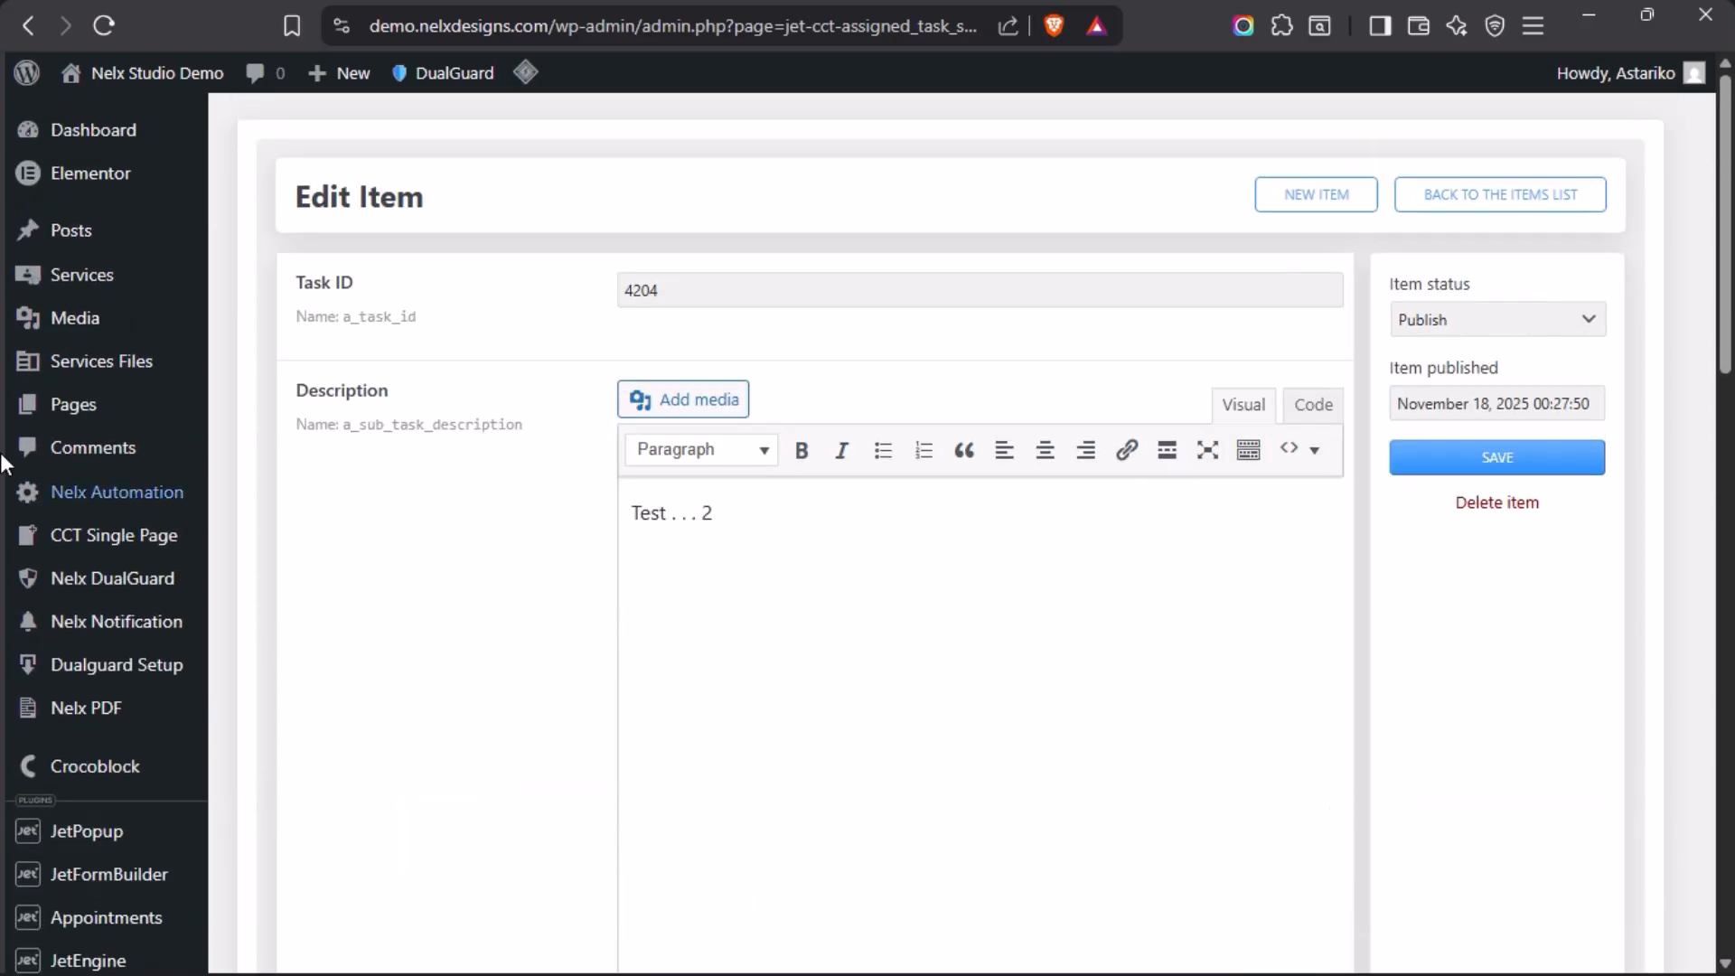
{"action": "mouse_move", "coordinate": [5, 466]}
{"action": "left_click", "coordinate": [77, 311]}
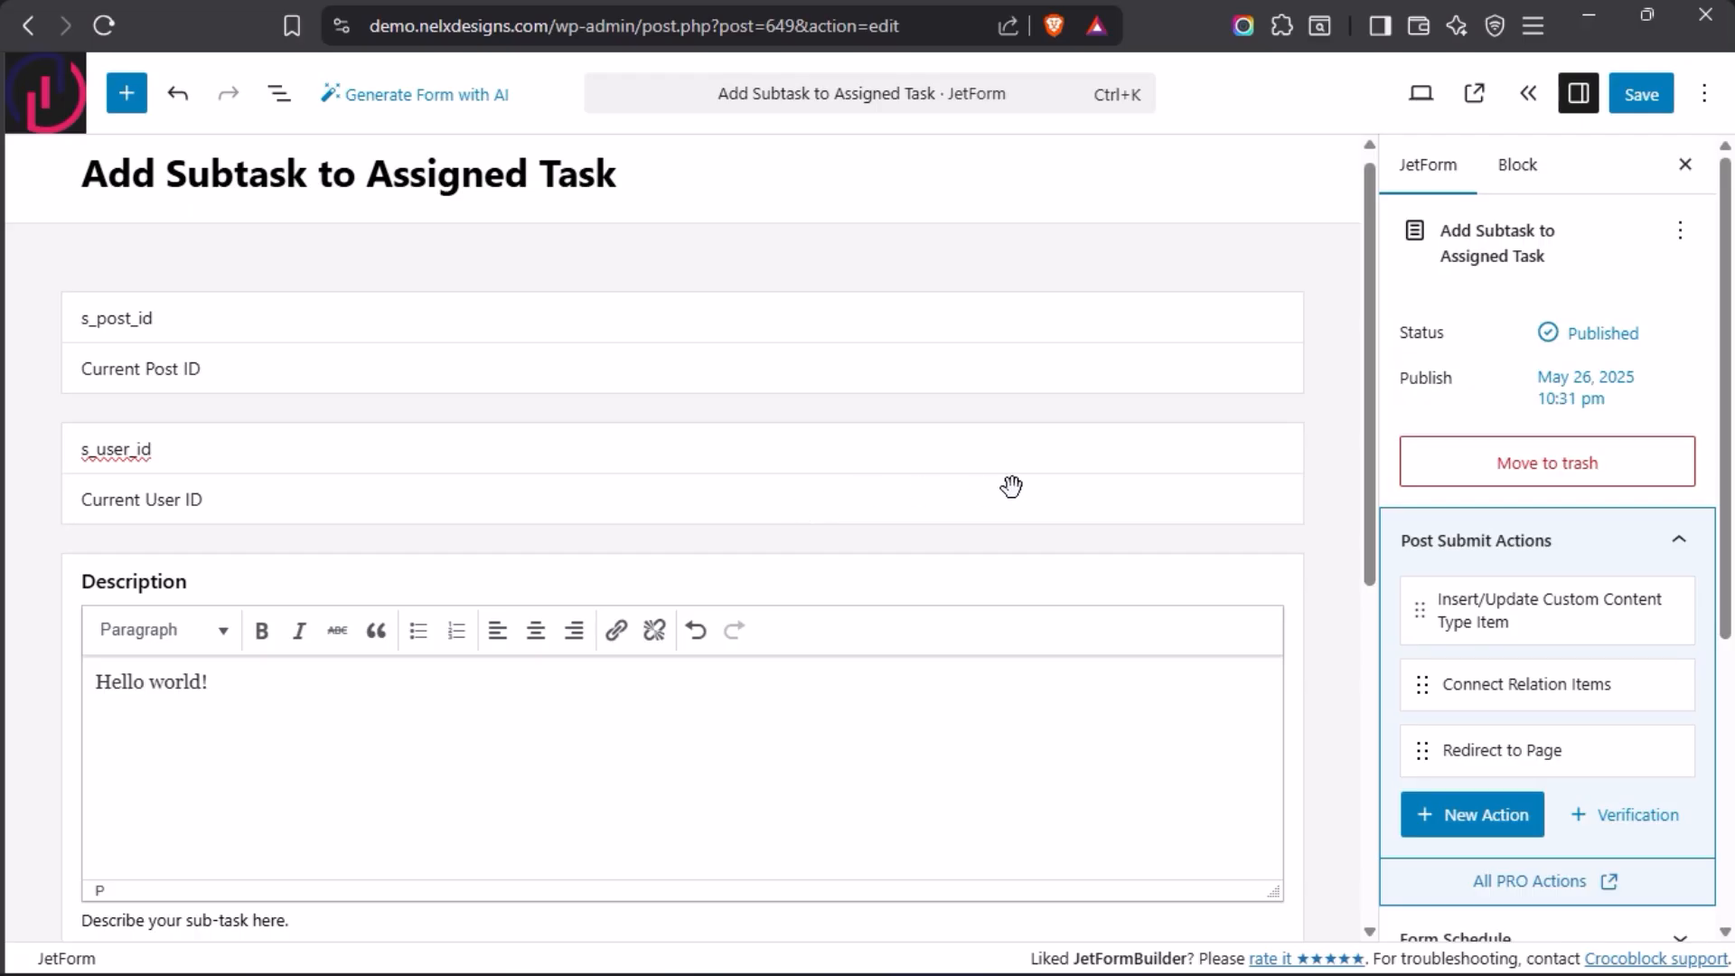
Step: Examine the form's hidden fields, Description and Attachment fields and its Add Subtask button
{"action": "scroll", "coordinate": [877, 448], "scroll_direction": "down", "scroll_amount": 2}
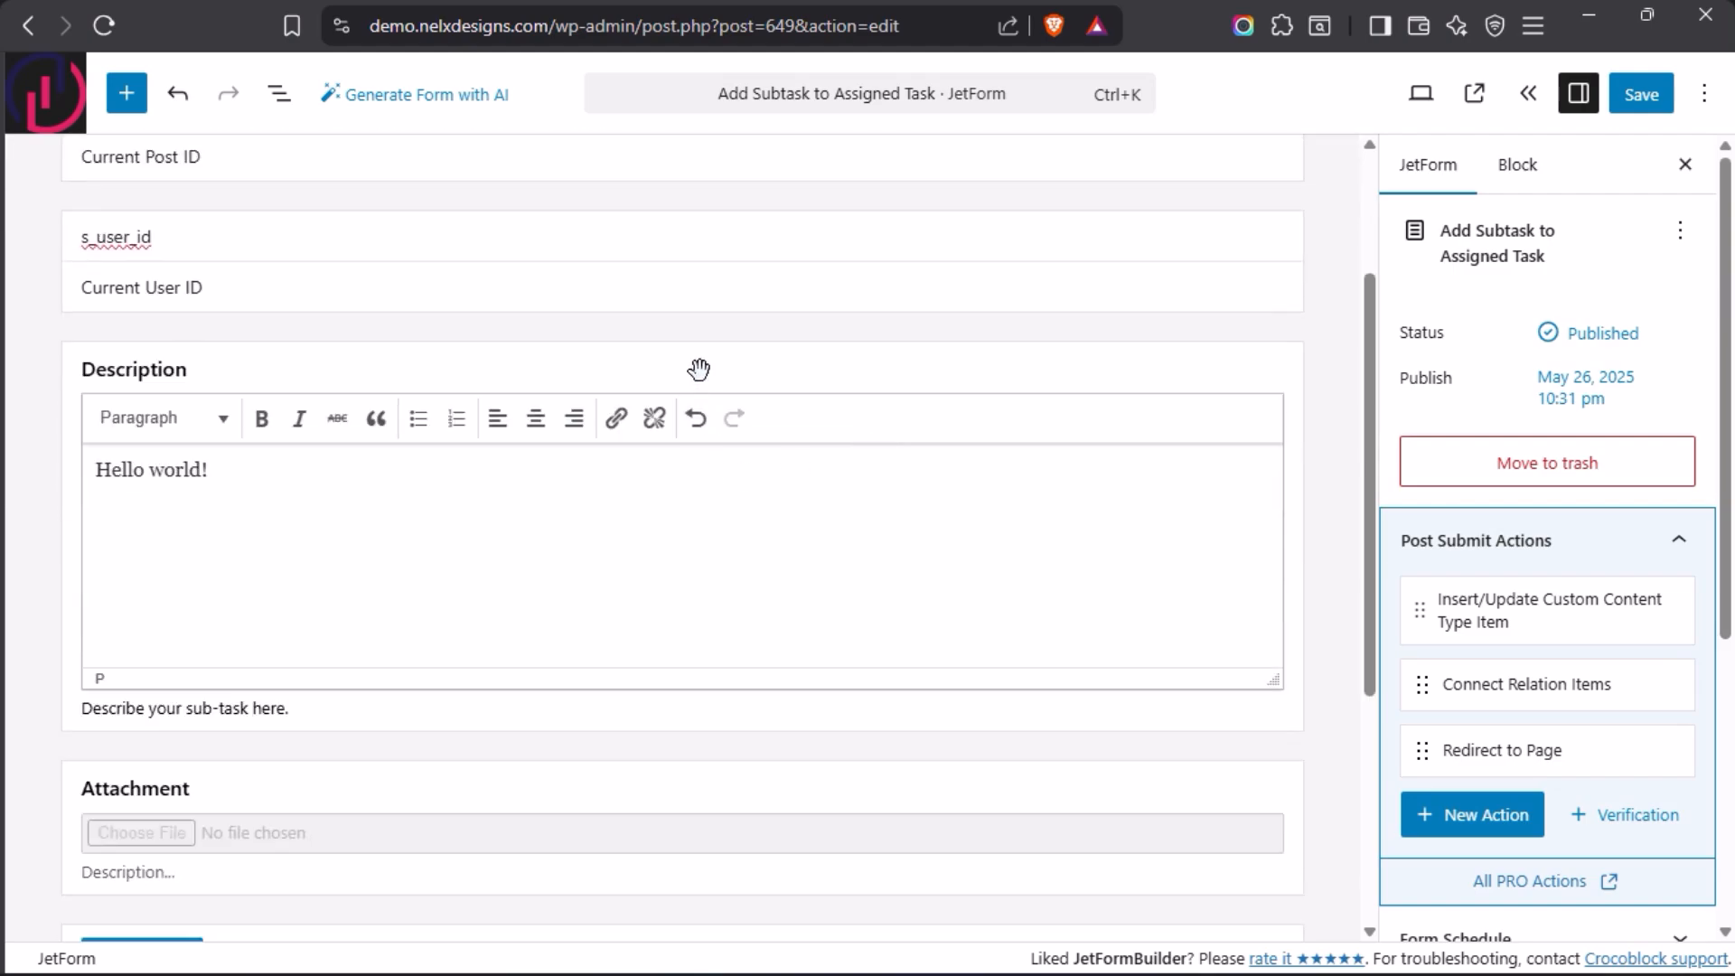
{"action": "scroll", "coordinate": [698, 368], "scroll_direction": "up", "scroll_amount": 2}
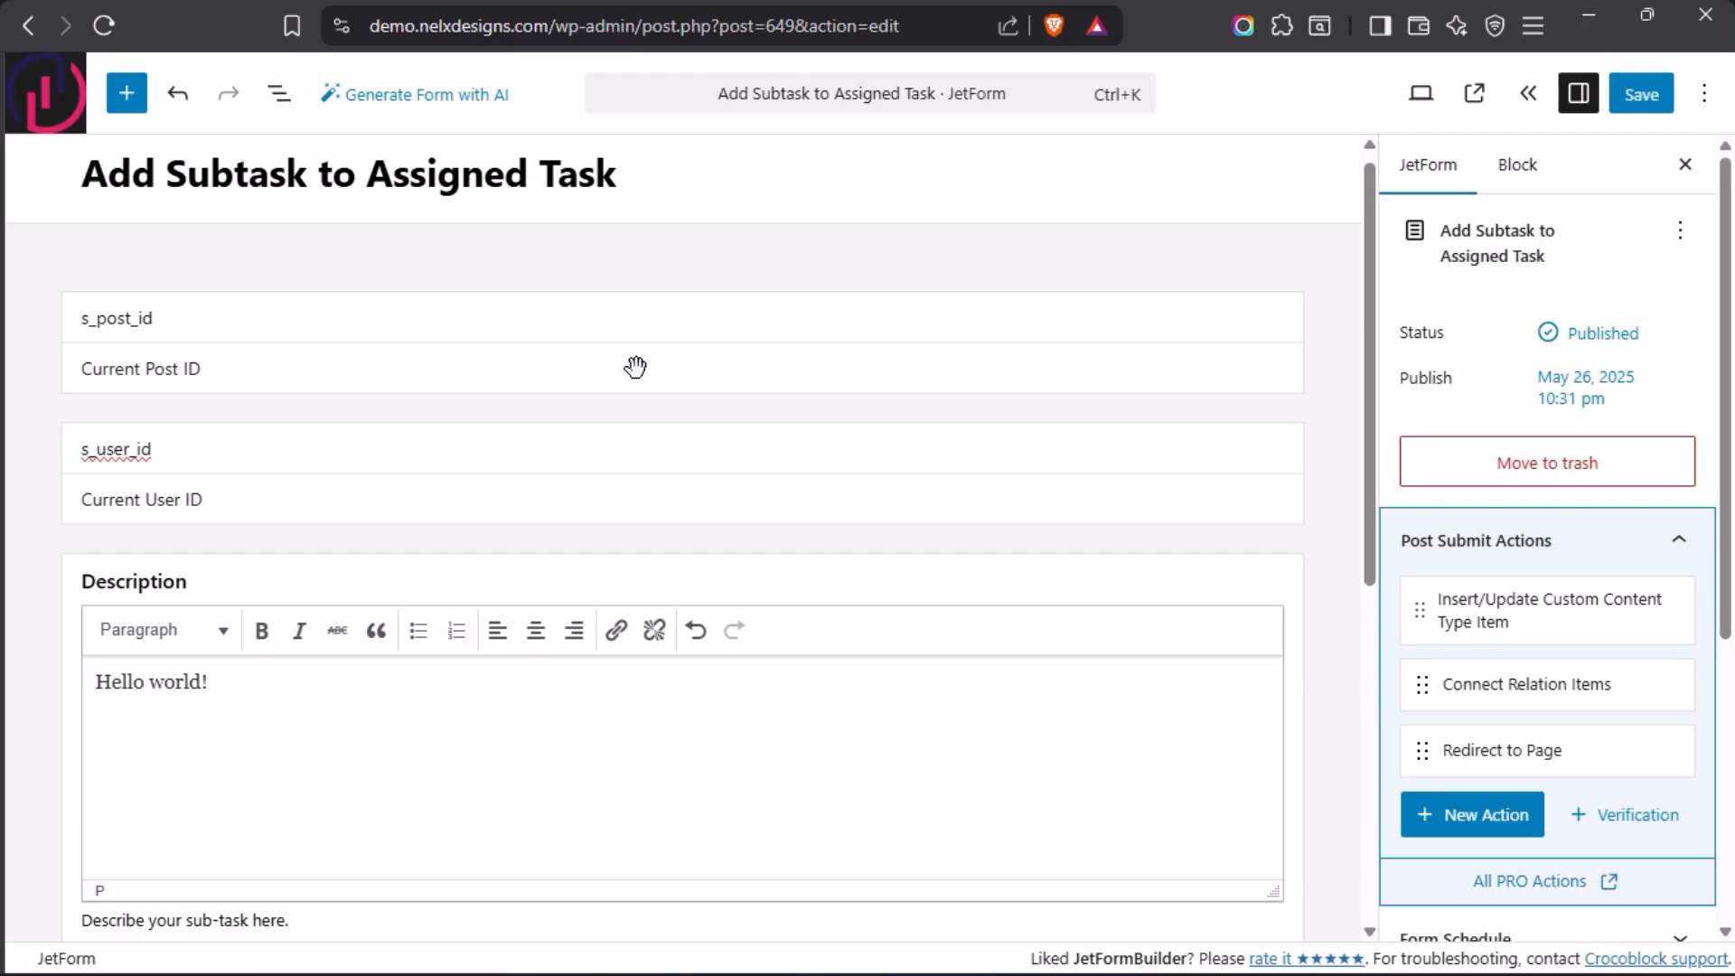
{"action": "scroll", "coordinate": [616, 425], "scroll_direction": "down", "scroll_amount": 4}
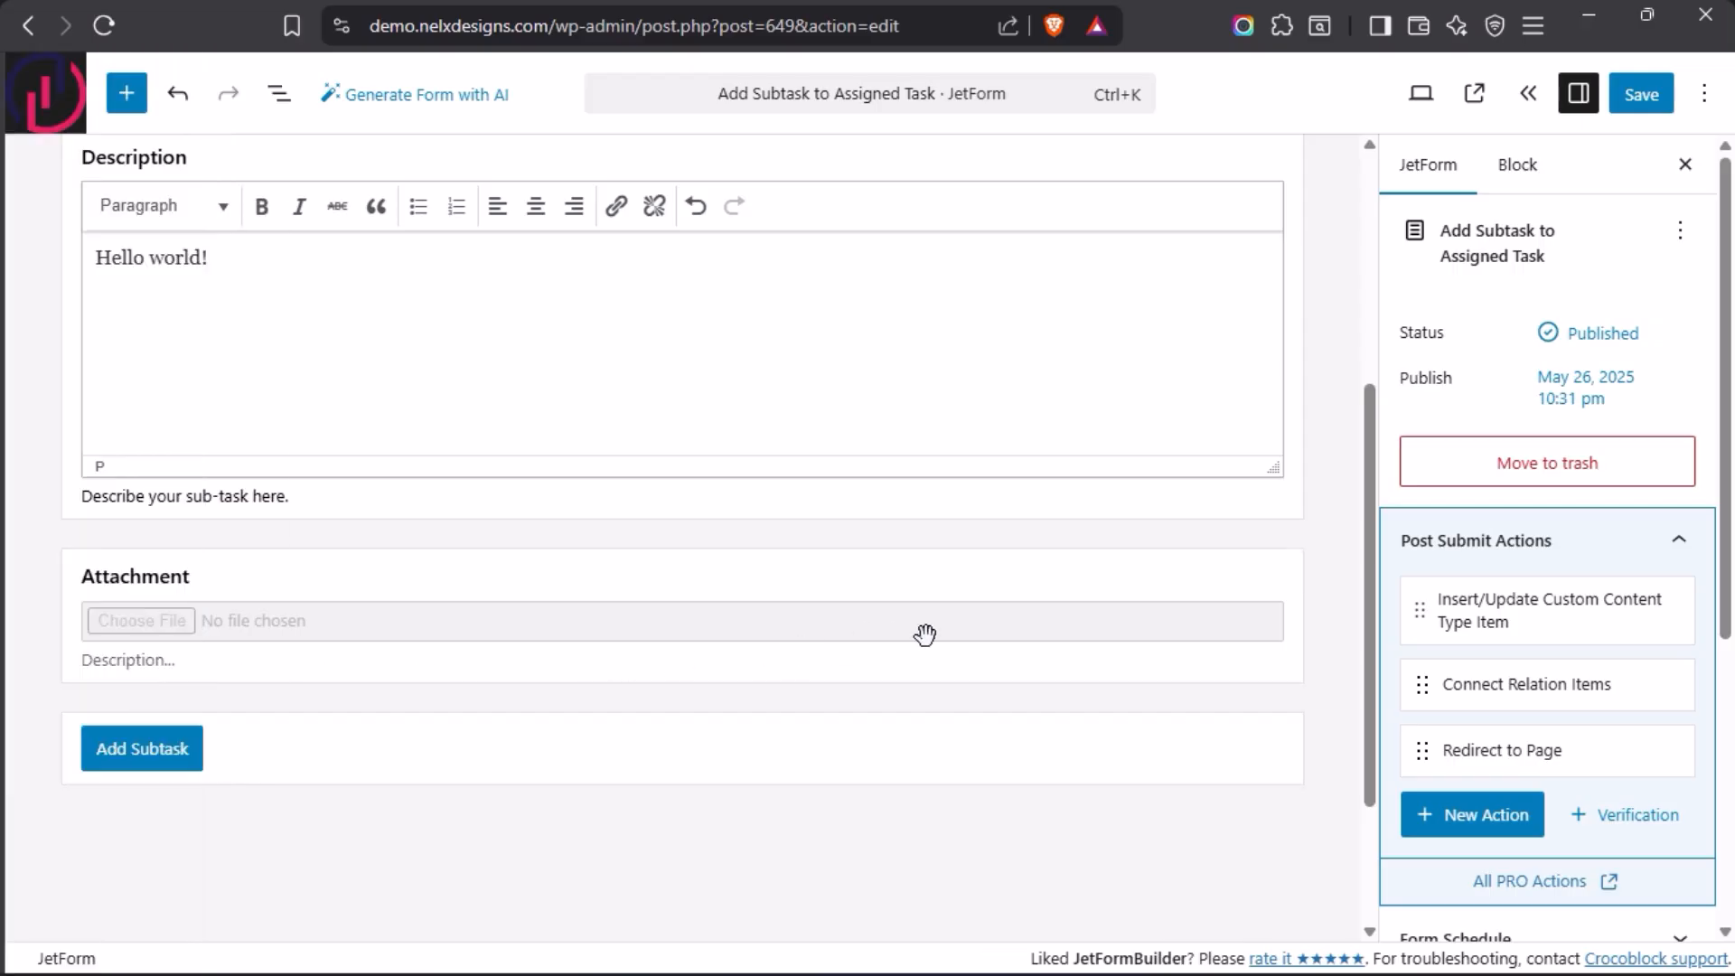
{"action": "scroll", "coordinate": [925, 631], "scroll_direction": "up", "scroll_amount": 5}
Step: Review the fields map and default fields of the Insert/Update Custom Content Type Item post submit action and close its settings
{"action": "scroll", "coordinate": [1539, 646], "scroll_direction": "down", "scroll_amount": 1}
{"action": "scroll", "coordinate": [1539, 645], "scroll_direction": "down", "scroll_amount": 1}
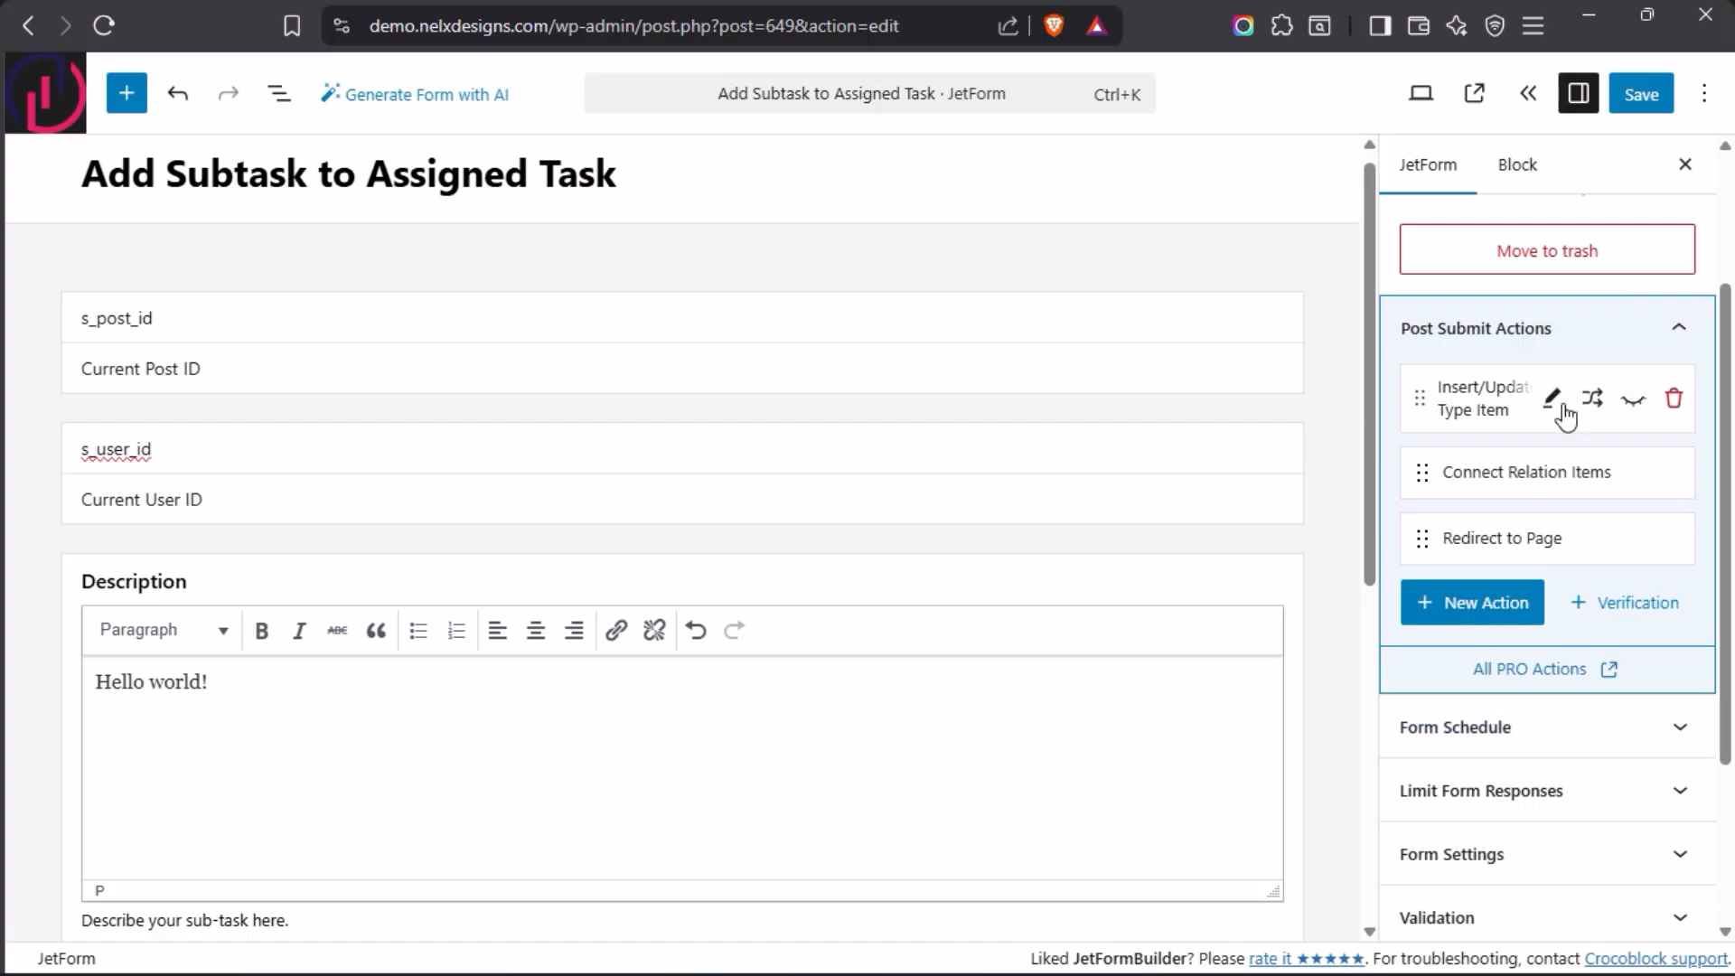
{"action": "left_click", "coordinate": [1551, 398]}
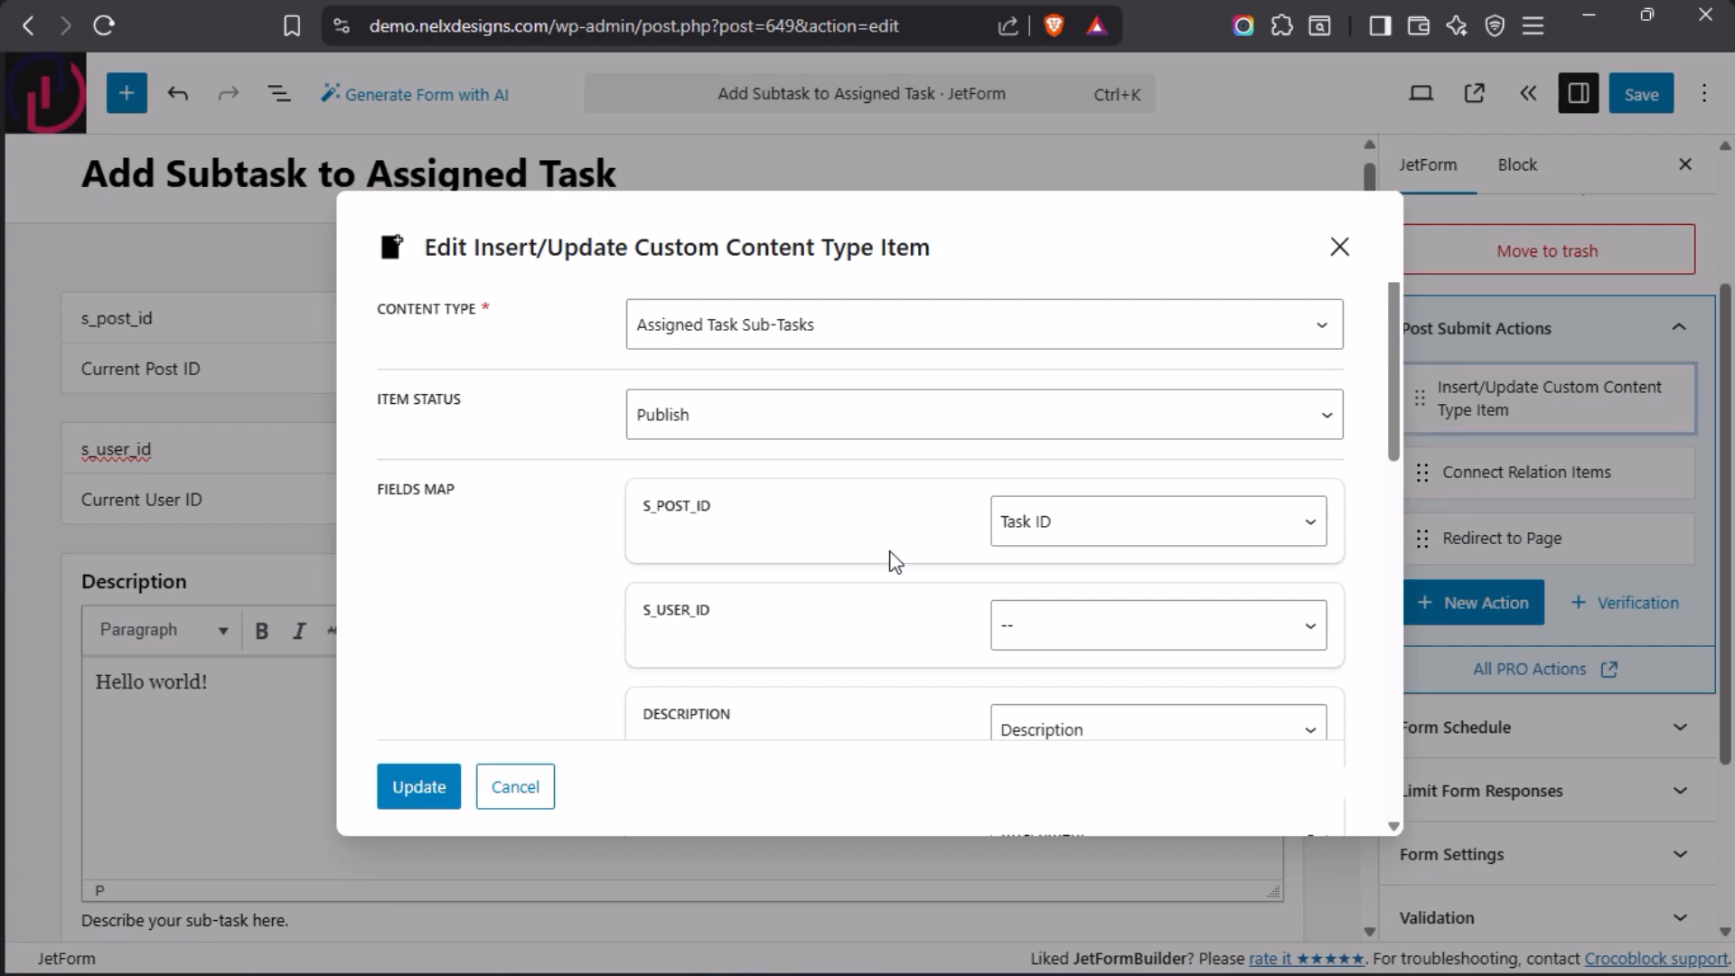
{"action": "scroll", "coordinate": [857, 523], "scroll_direction": "down", "scroll_amount": 5}
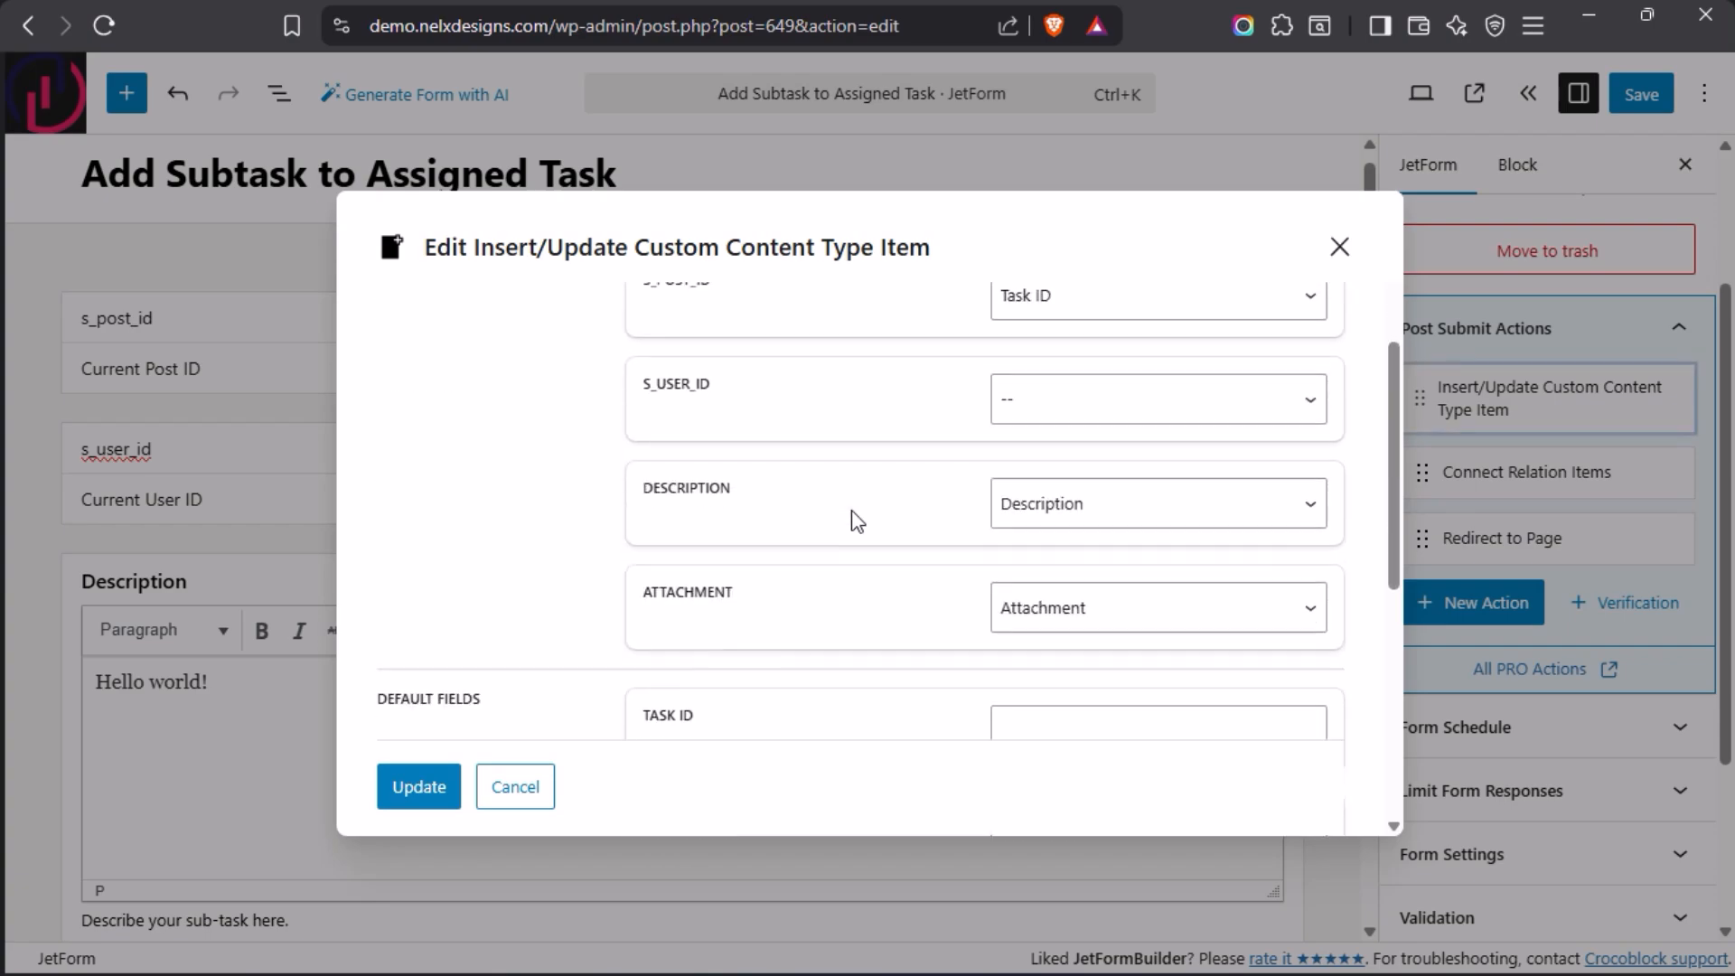
{"action": "scroll", "coordinate": [856, 522], "scroll_direction": "up", "scroll_amount": 6}
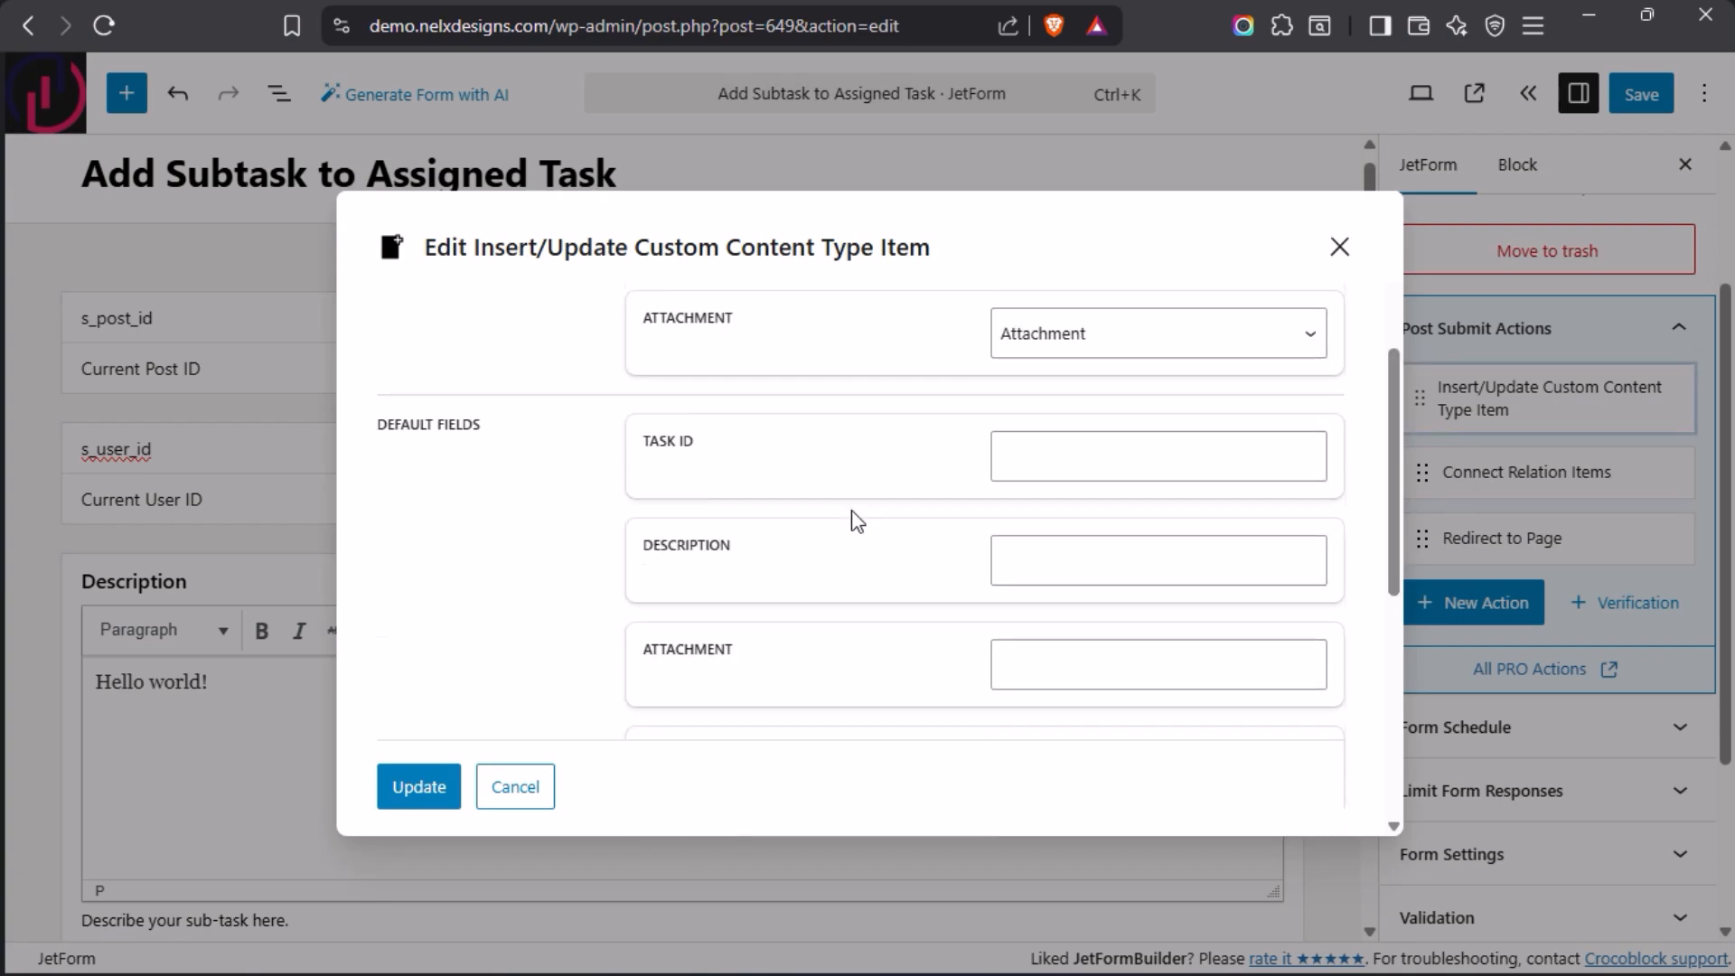
{"action": "scroll", "coordinate": [856, 522], "scroll_direction": "down", "scroll_amount": 2}
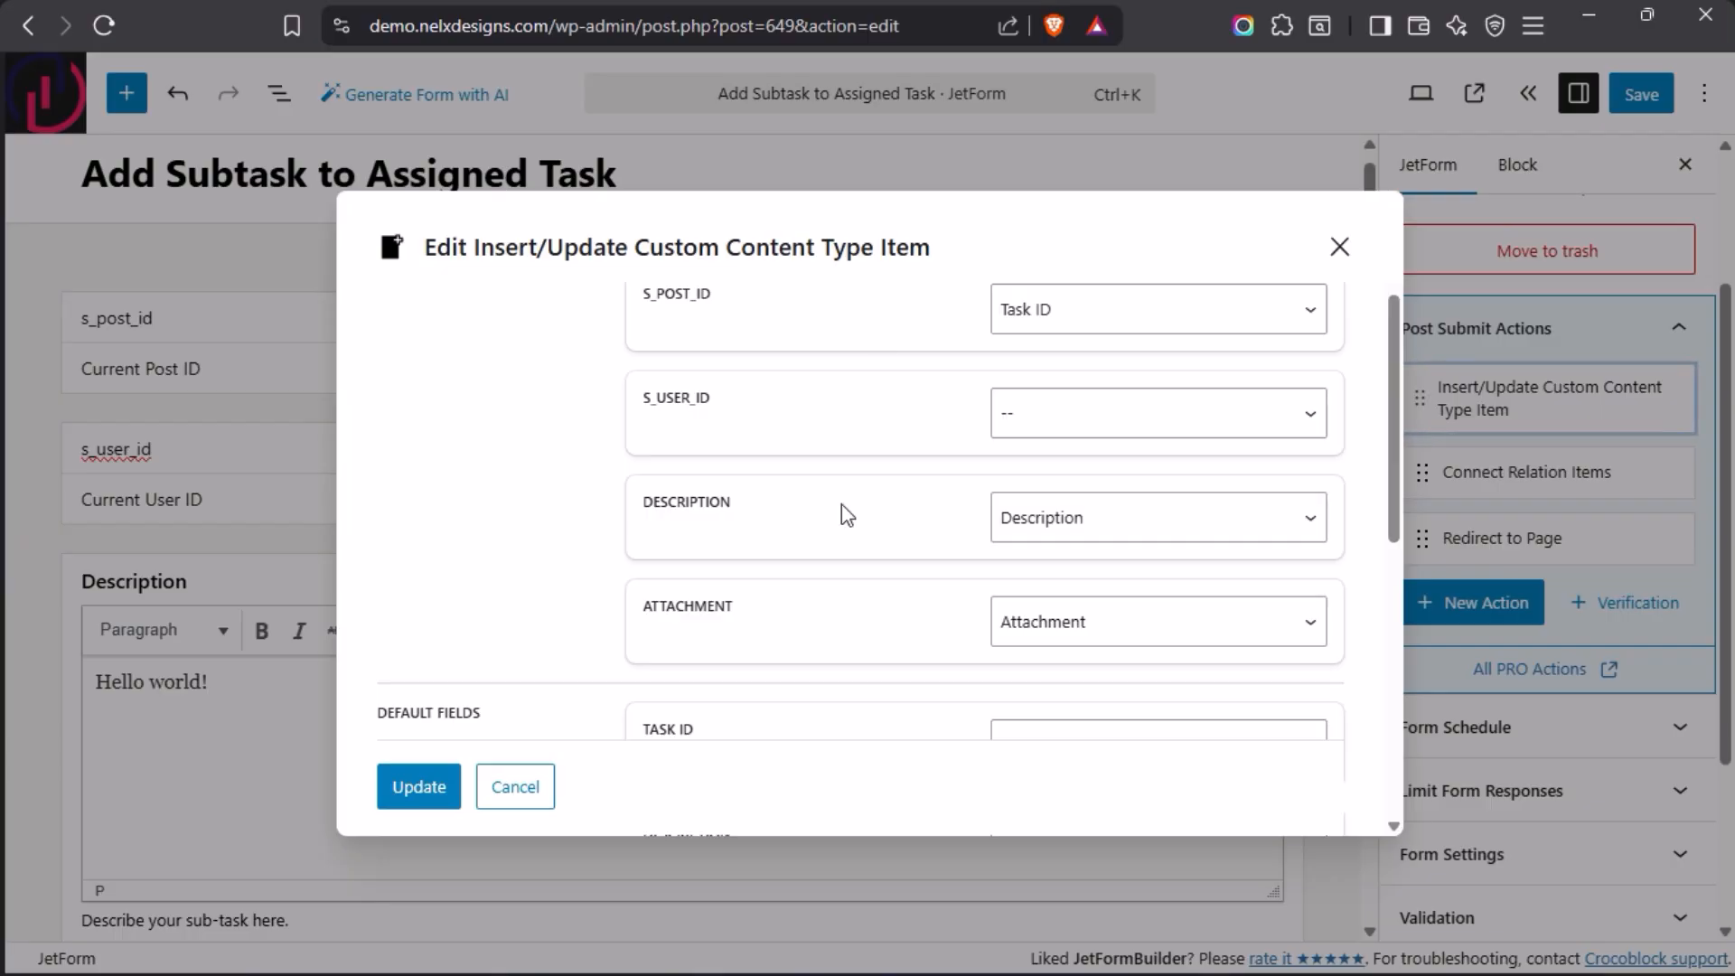
{"action": "scroll", "coordinate": [963, 608], "scroll_direction": "down", "scroll_amount": 5}
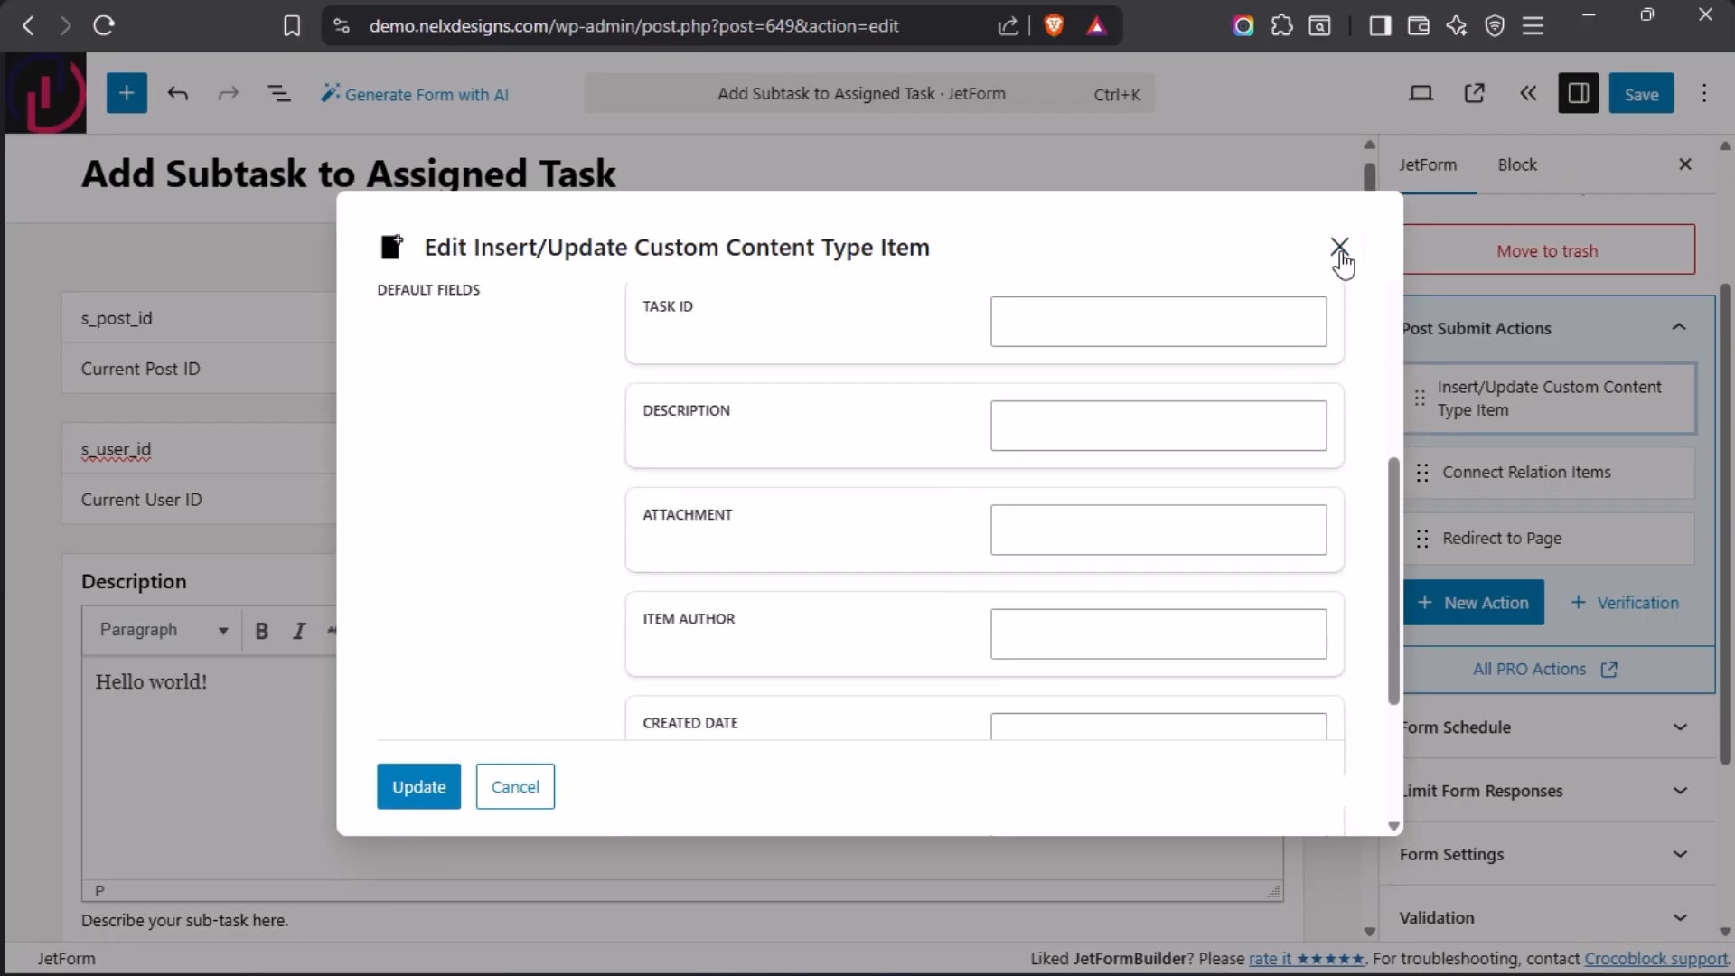
{"action": "left_click", "coordinate": [1340, 244]}
Step: Show the settings of the Connect Relation Items post submit action
{"action": "mouse_move", "coordinate": [1541, 481]}
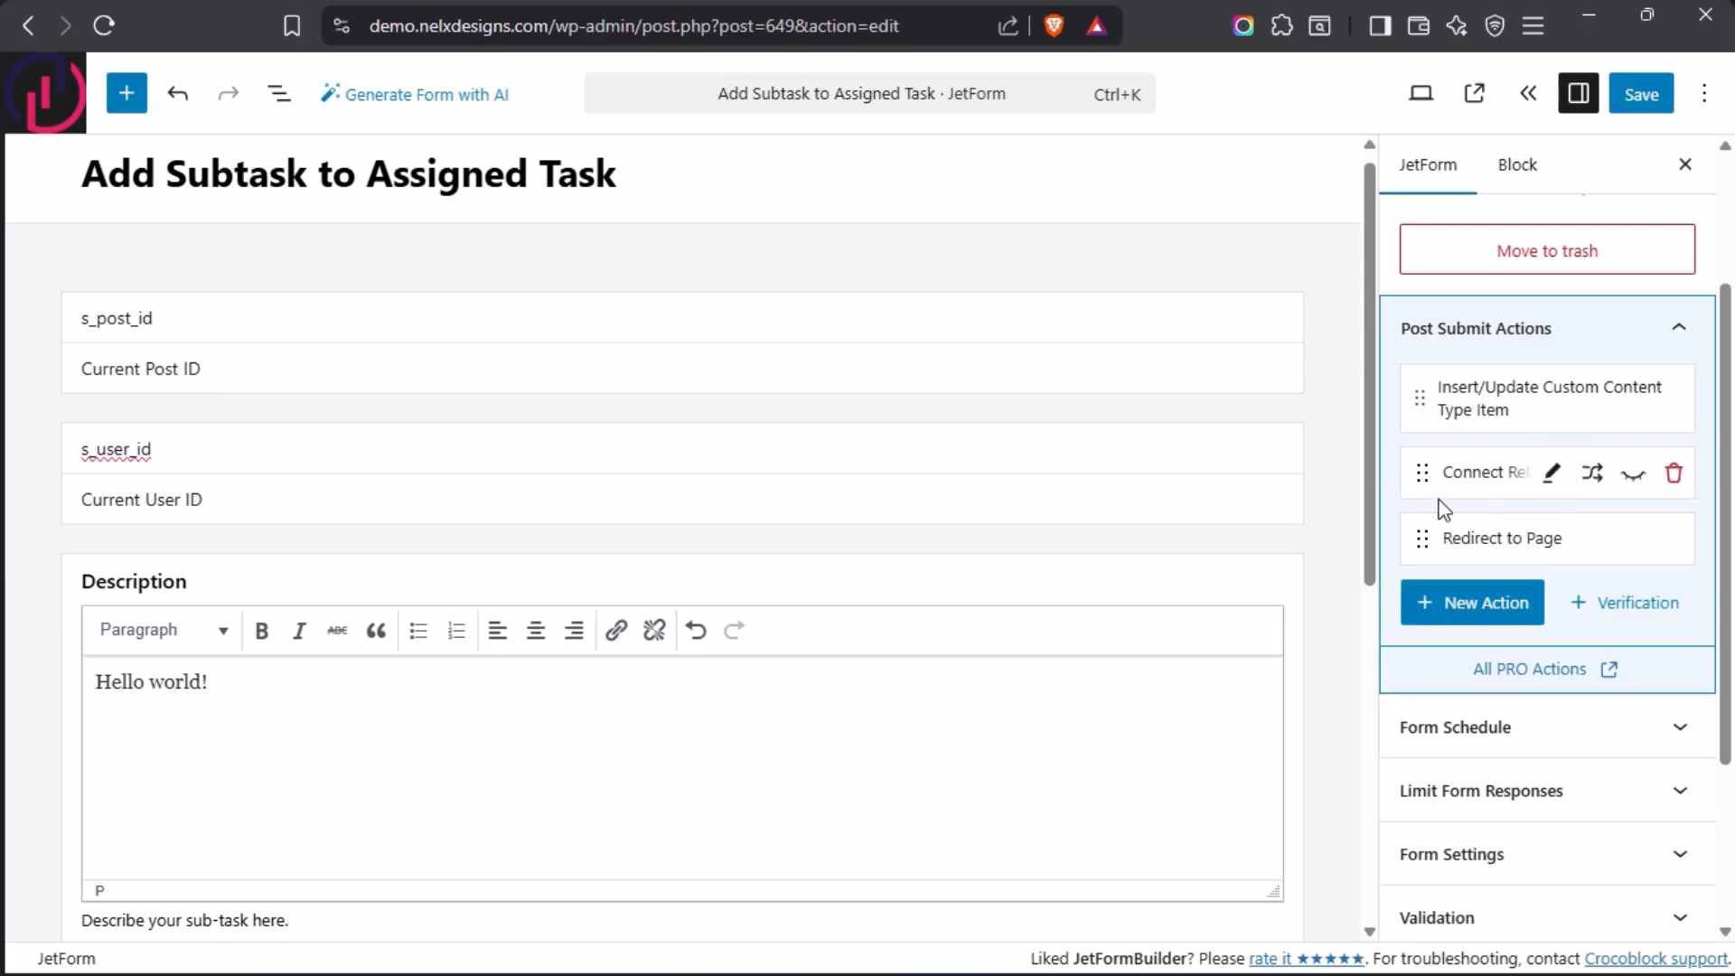
{"action": "left_click", "coordinate": [1551, 475]}
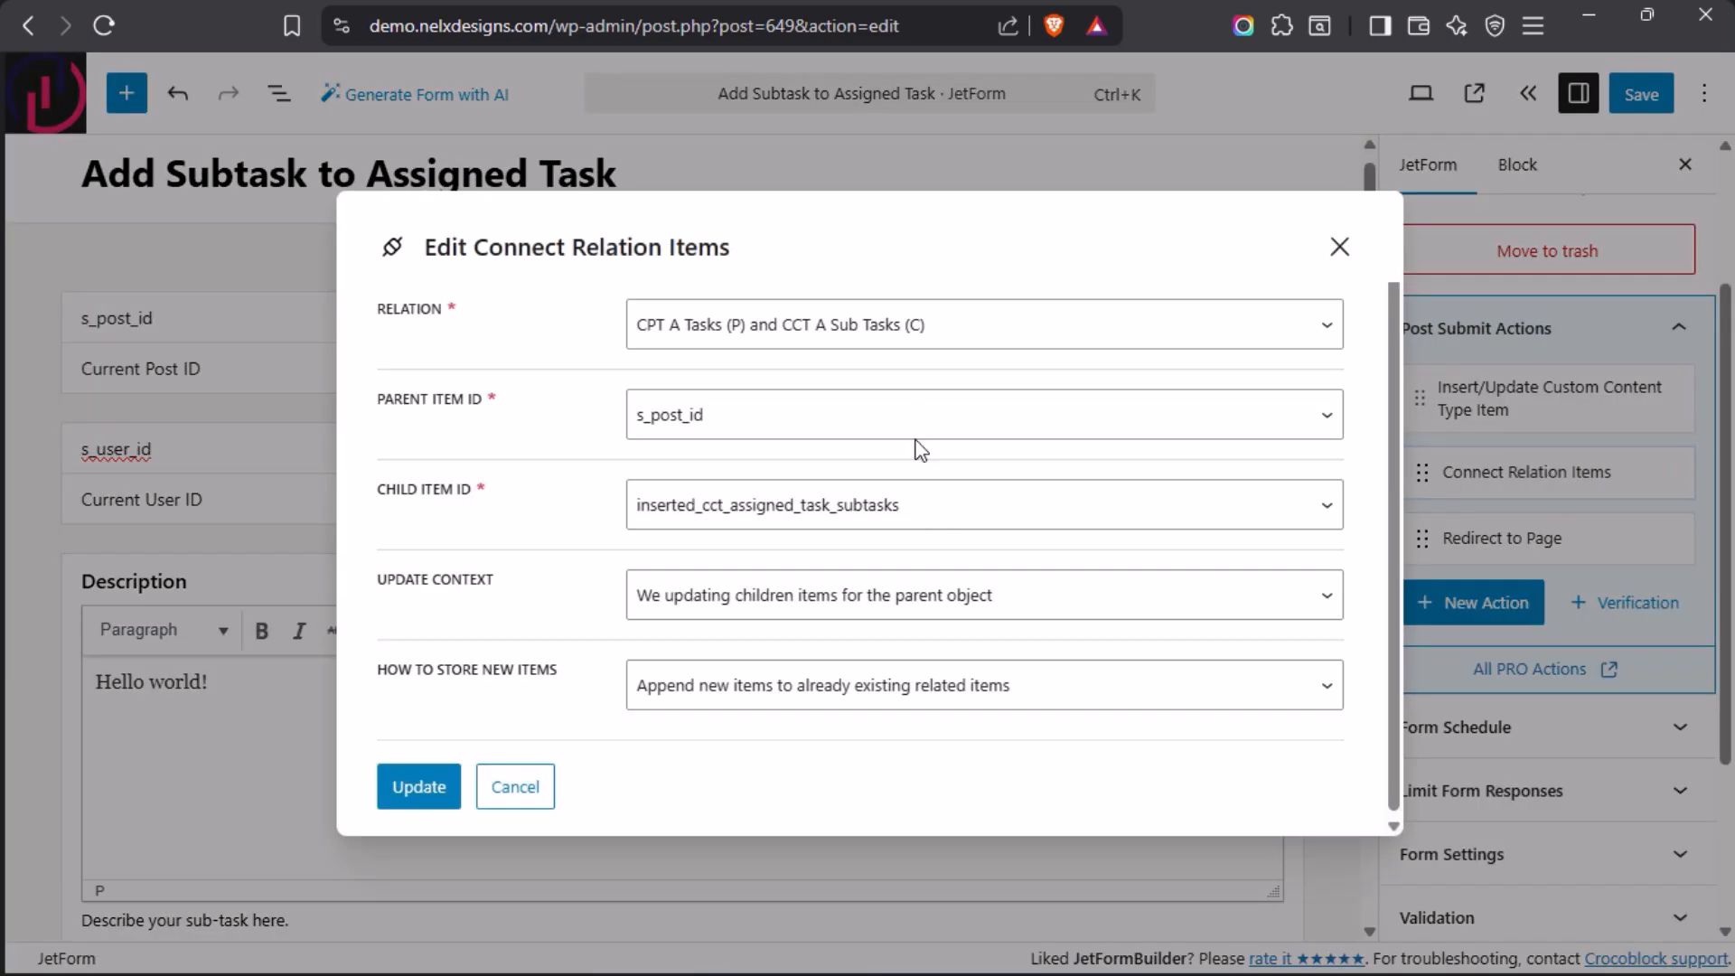
Step: Switch to the account's Tasks page and open the details of the assigned task Check Staff Last Seen for a Possible Bug
{"action": "mouse_move", "coordinate": [22, 505]}
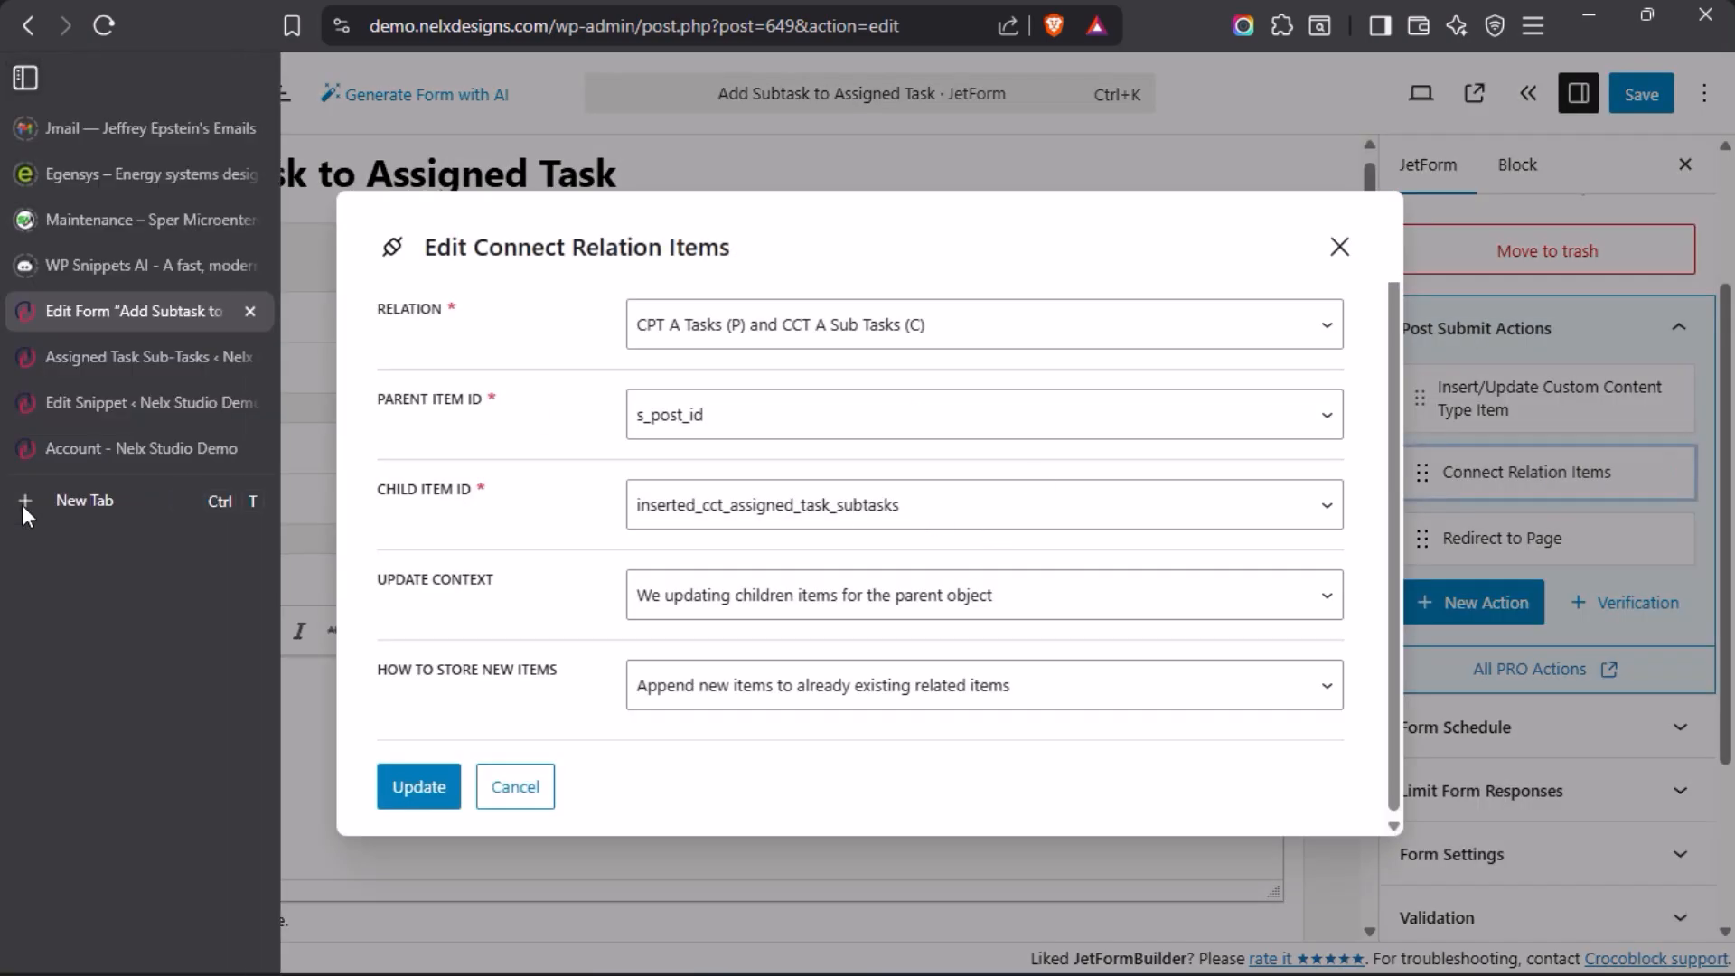
{"action": "left_click", "coordinate": [86, 454]}
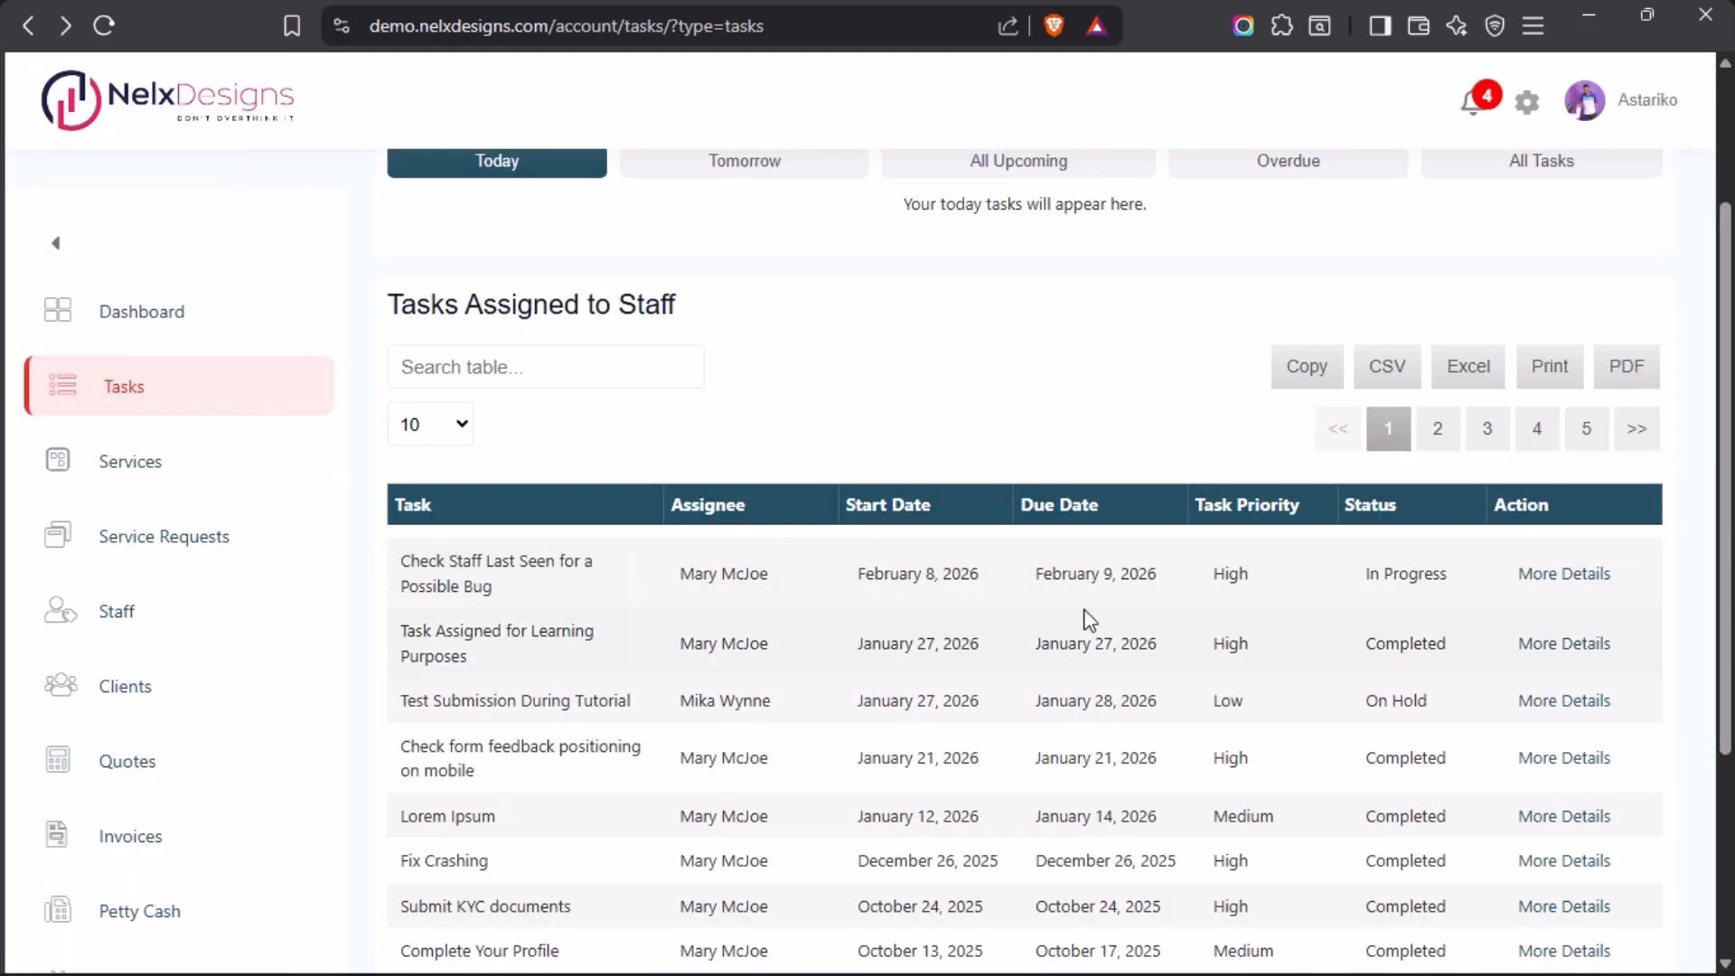
{"action": "scroll", "coordinate": [1164, 615], "scroll_direction": "down", "scroll_amount": 2}
{"action": "scroll", "coordinate": [1184, 687], "scroll_direction": "down", "scroll_amount": 1}
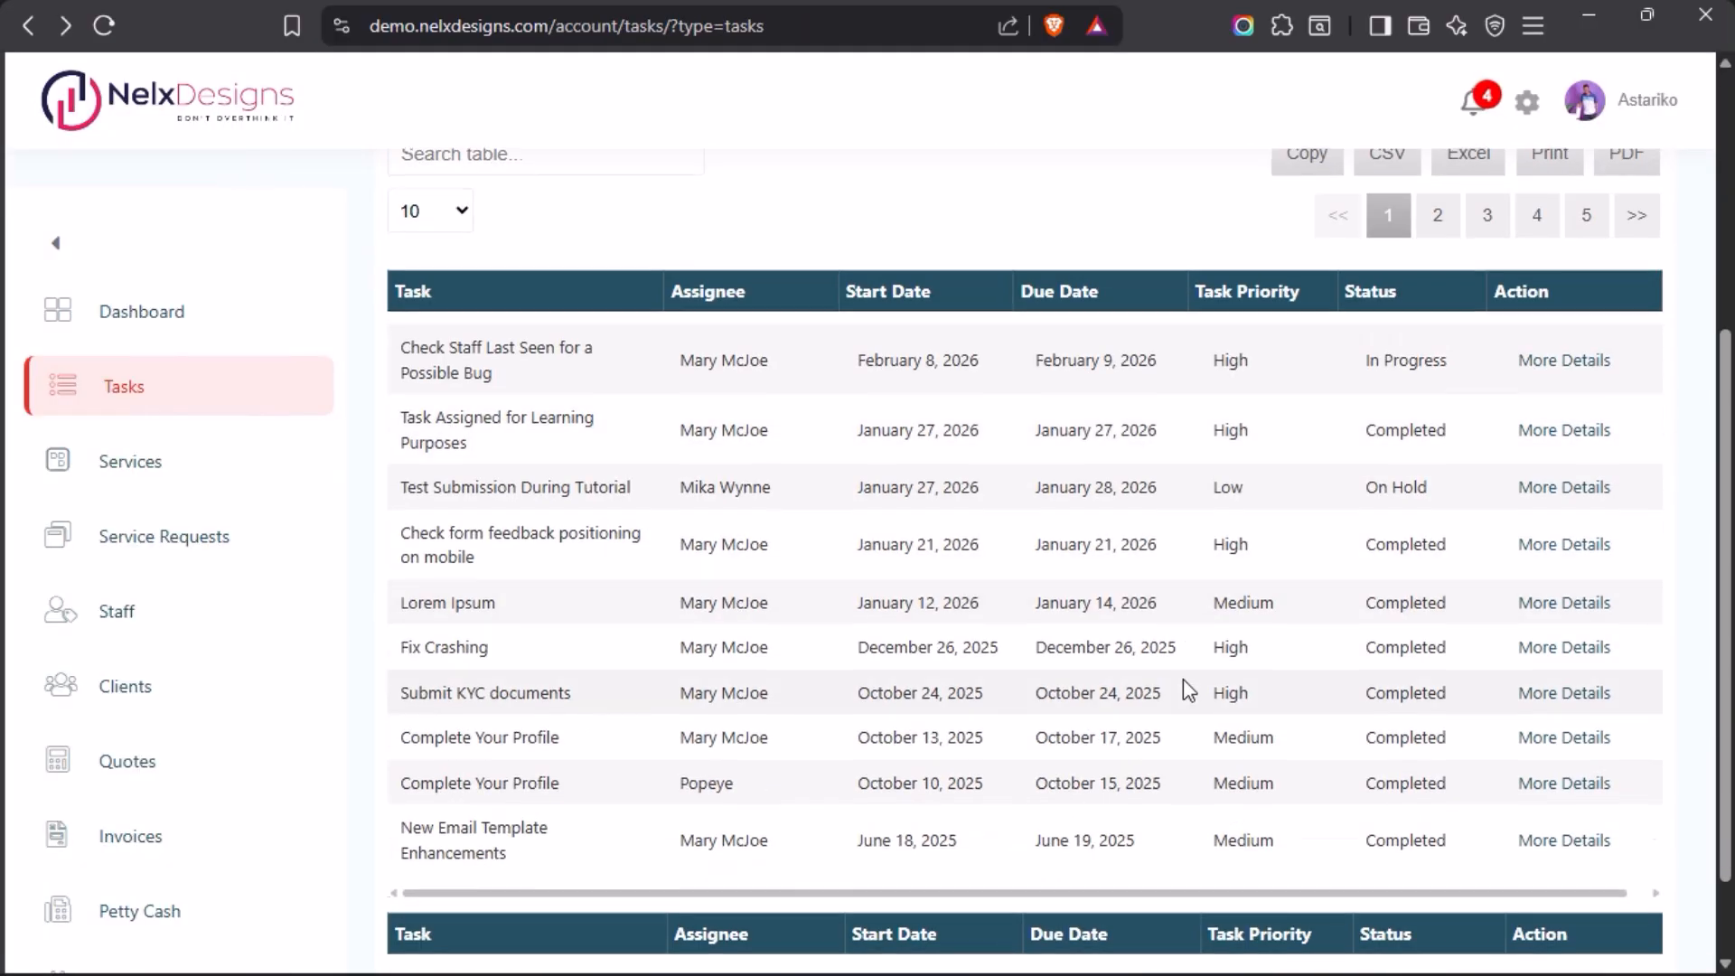
{"action": "scroll", "coordinate": [1230, 507], "scroll_direction": "up", "scroll_amount": 4}
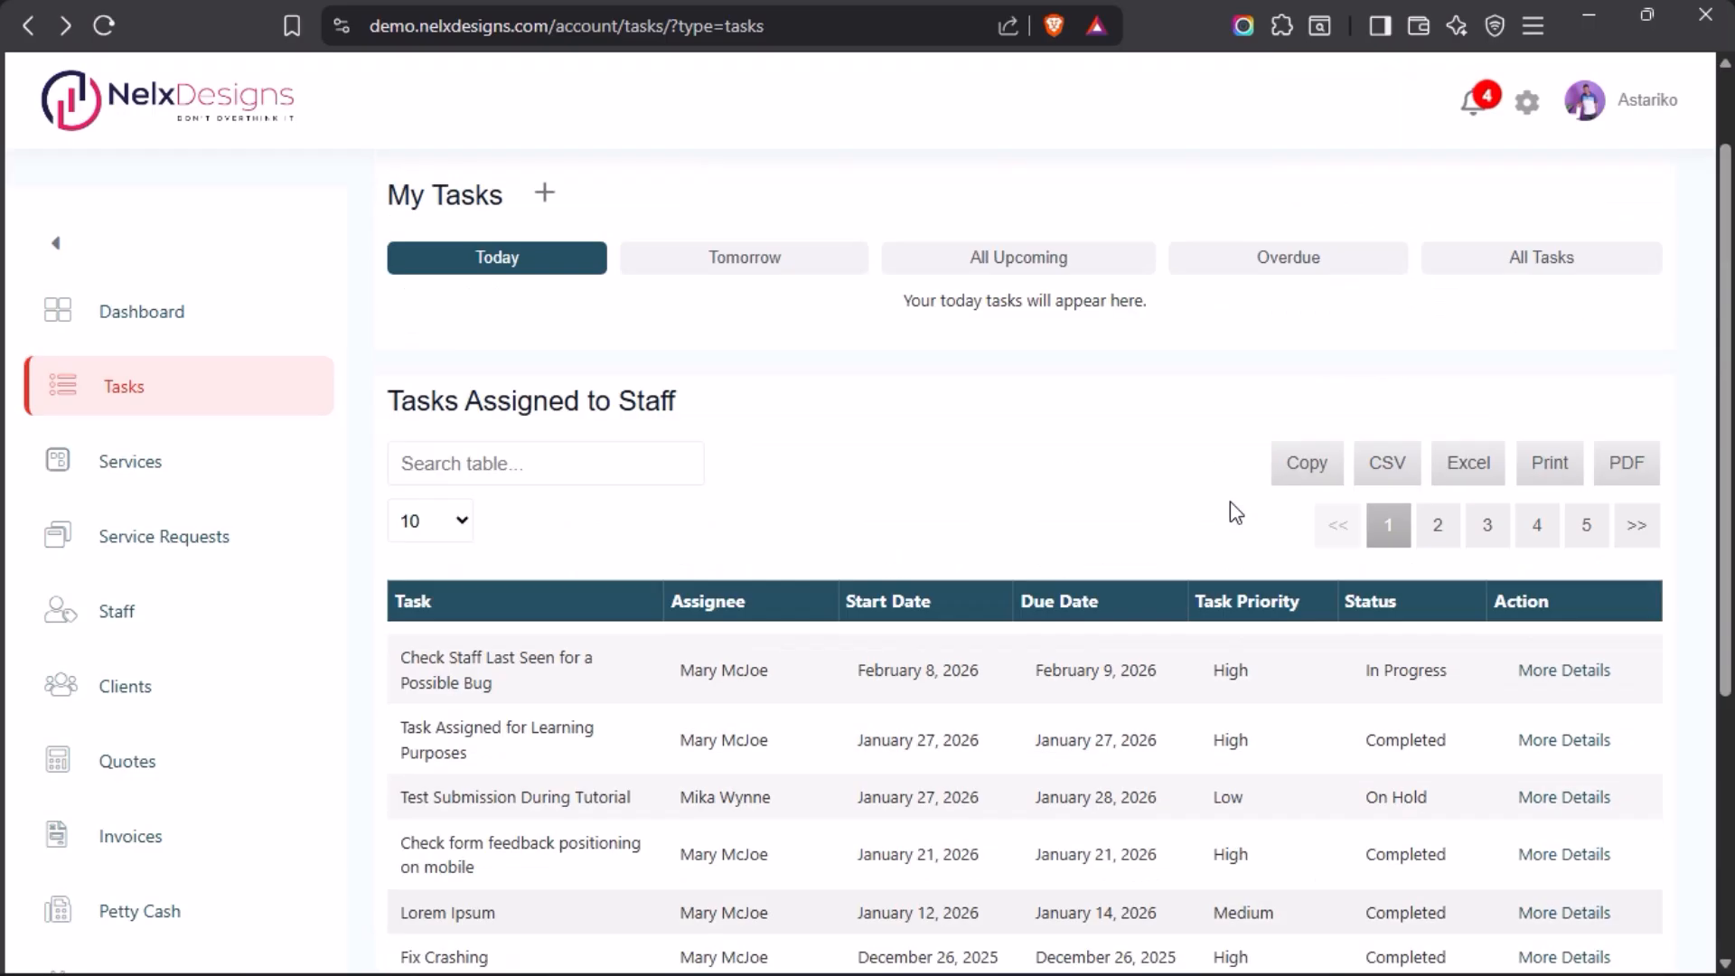
{"action": "scroll", "coordinate": [1204, 507], "scroll_direction": "down", "scroll_amount": 2}
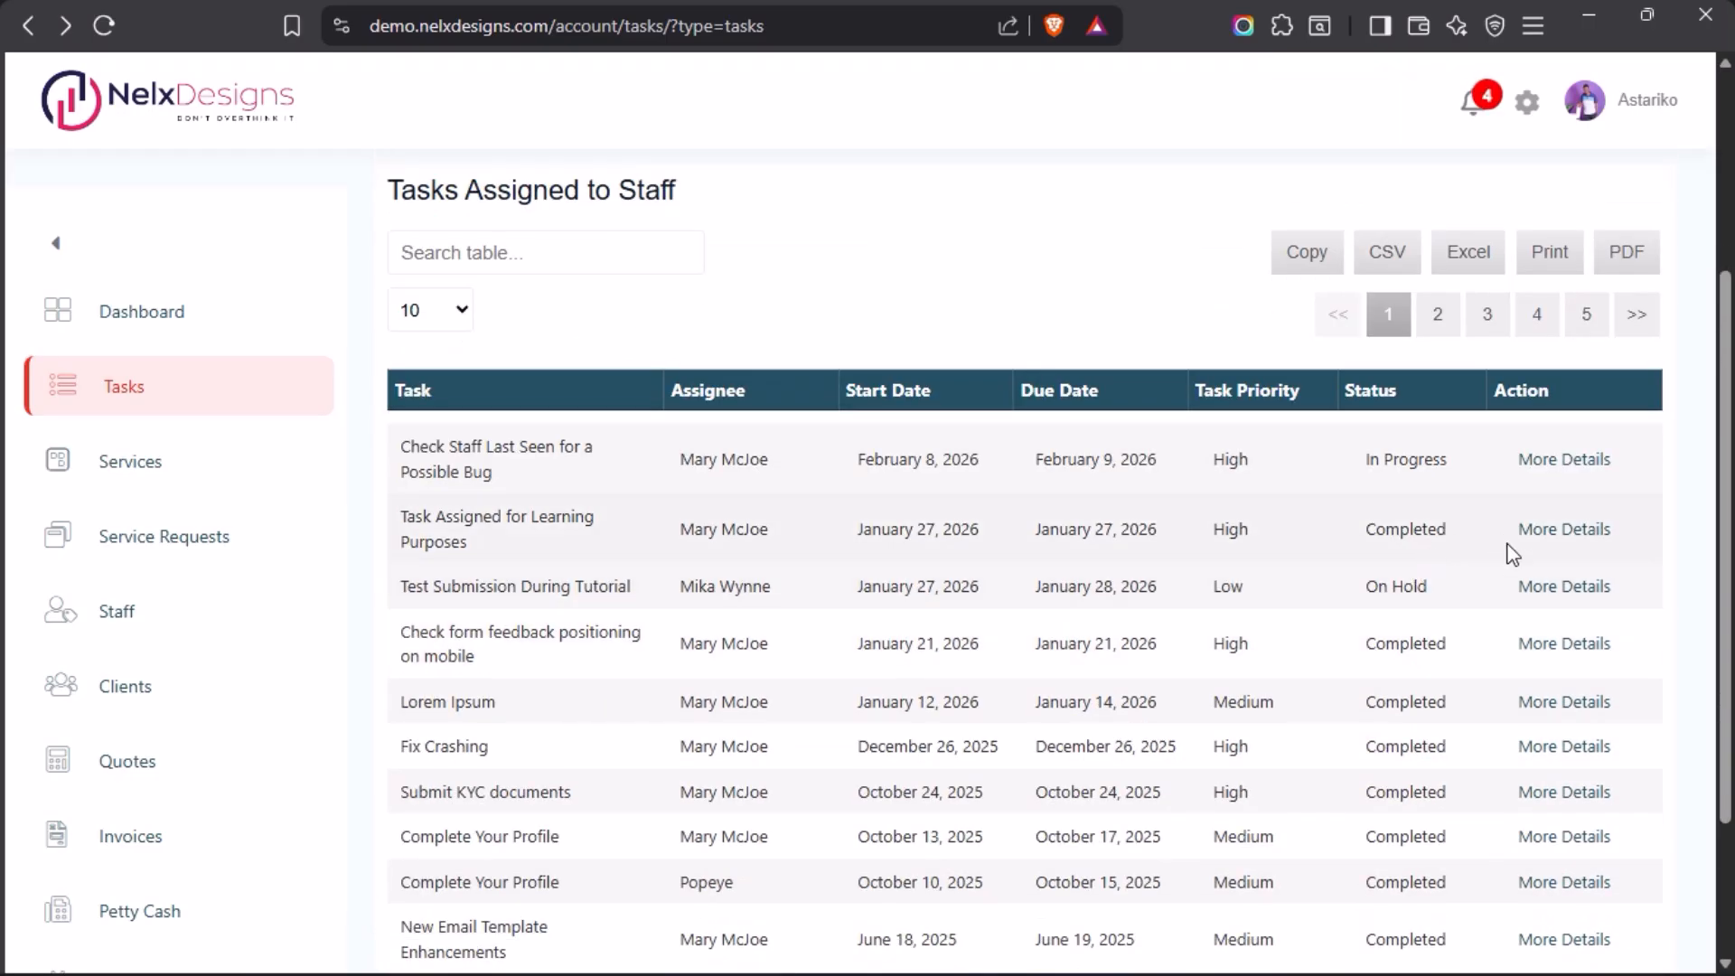
{"action": "left_click", "coordinate": [1558, 466]}
Step: Look at the form's Connect Relation Items settings again and return to the task's details page
{"action": "mouse_move", "coordinate": [14, 443]}
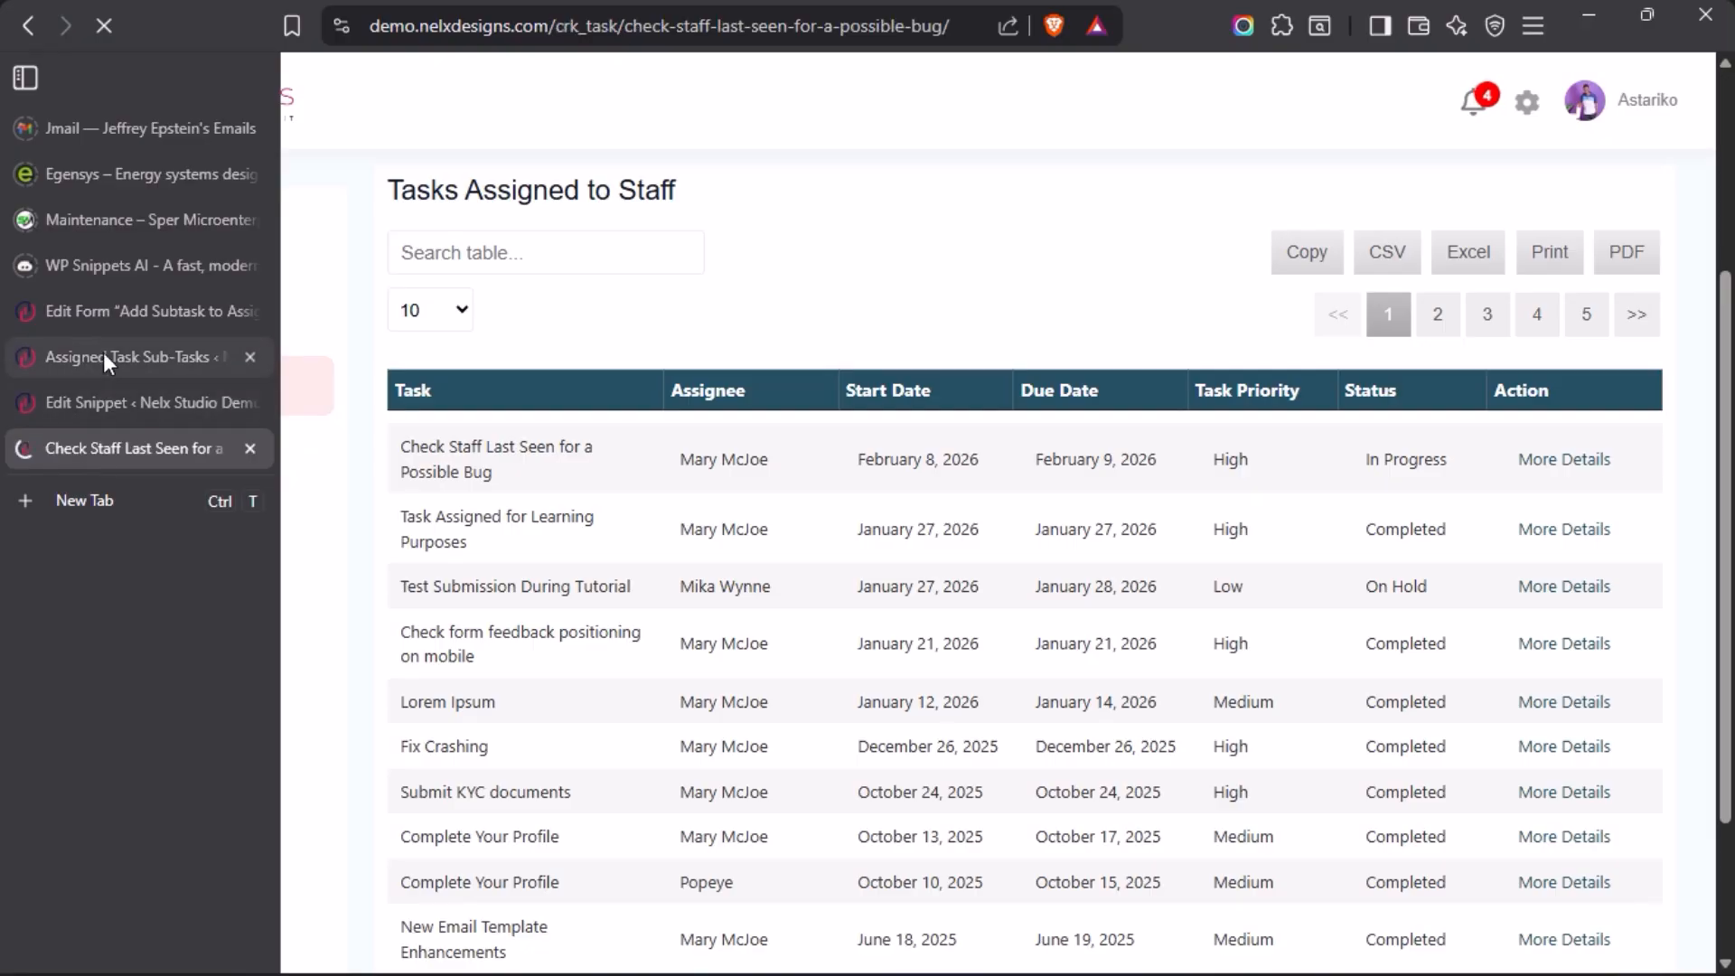
{"action": "left_click", "coordinate": [94, 310]}
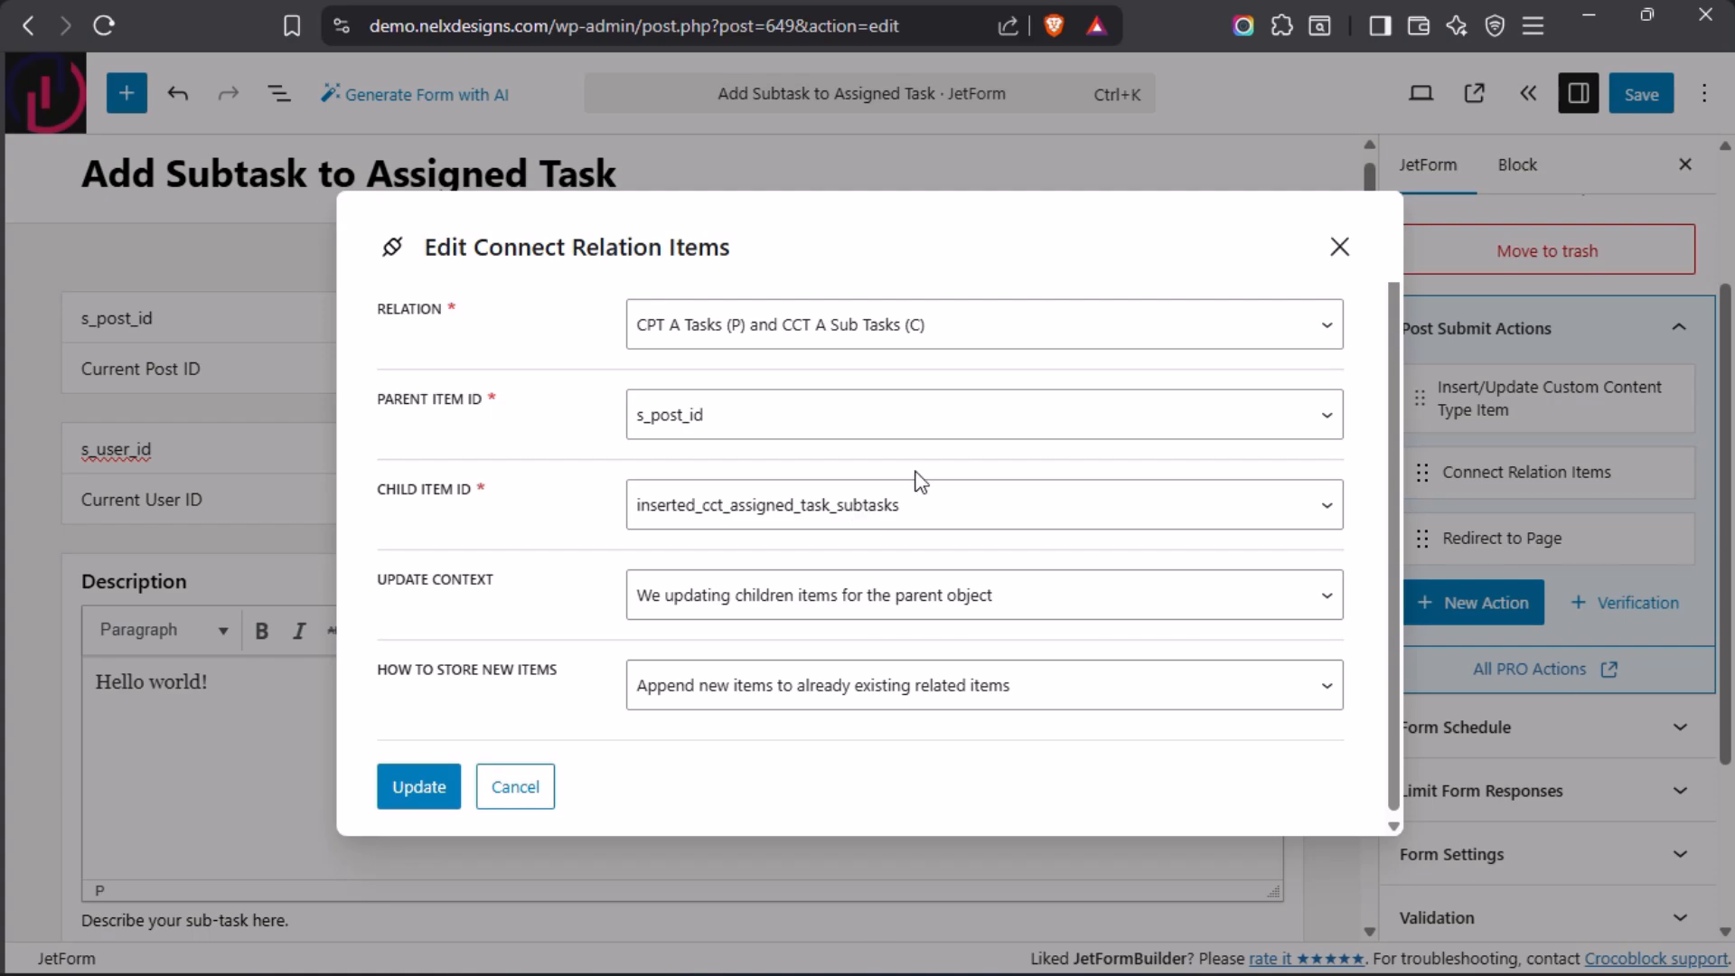
{"action": "mouse_move", "coordinate": [4, 440]}
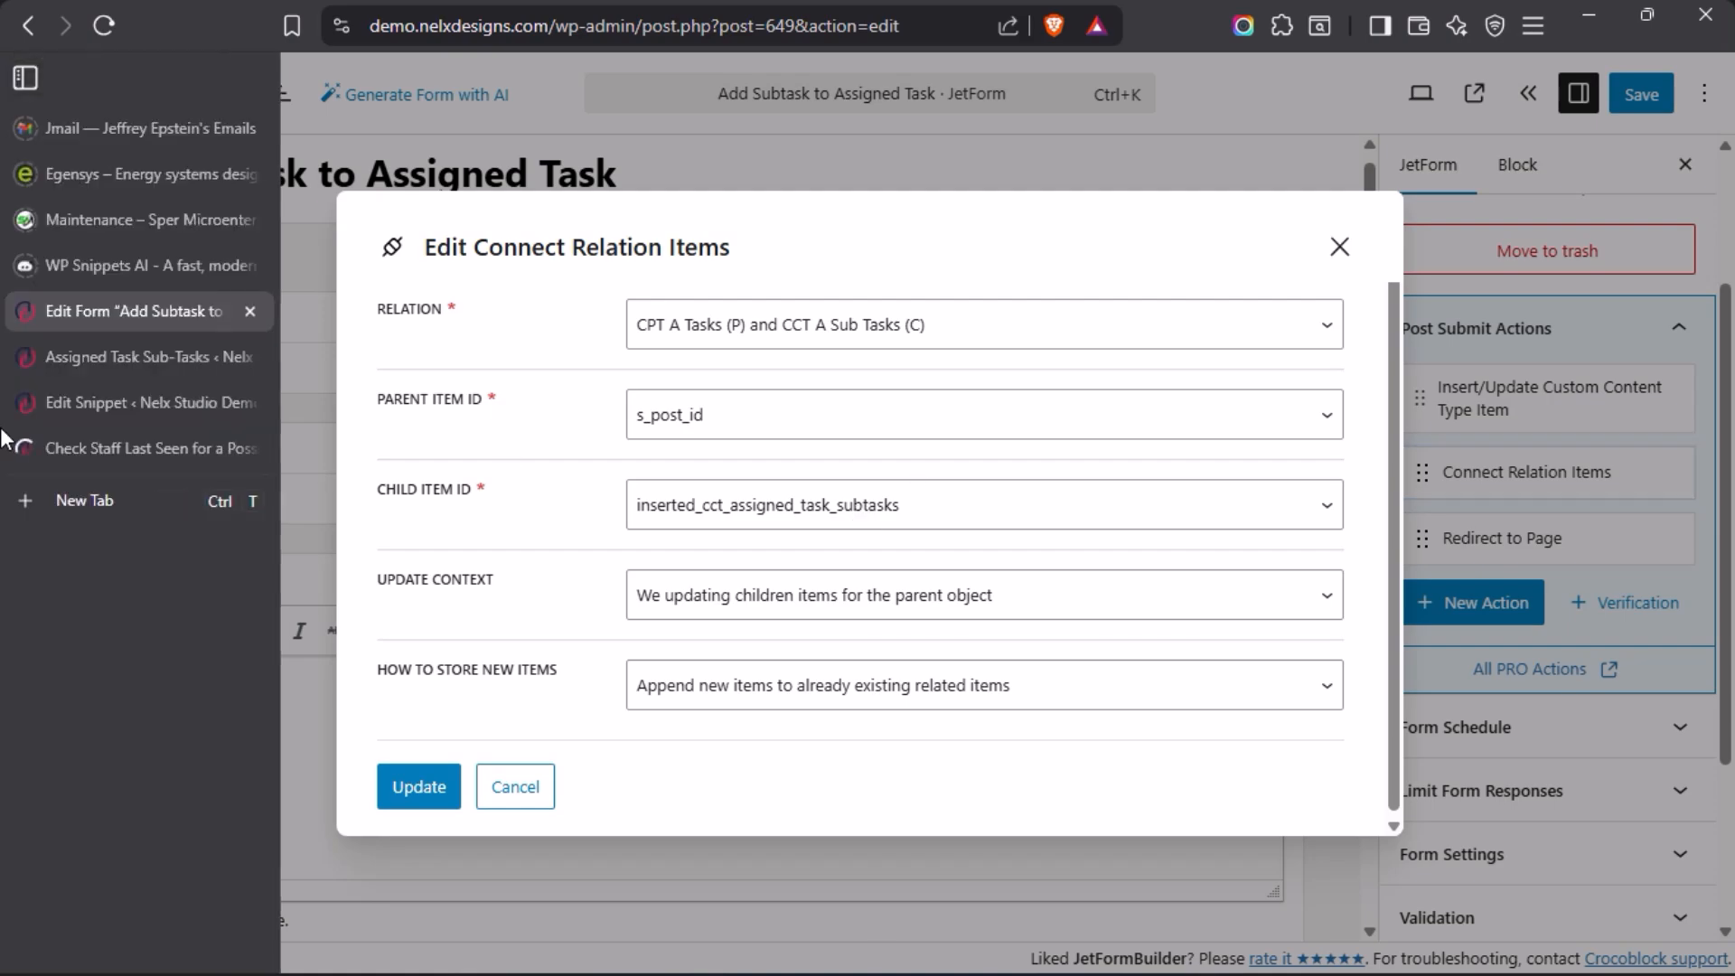
{"action": "left_click", "coordinate": [94, 455]}
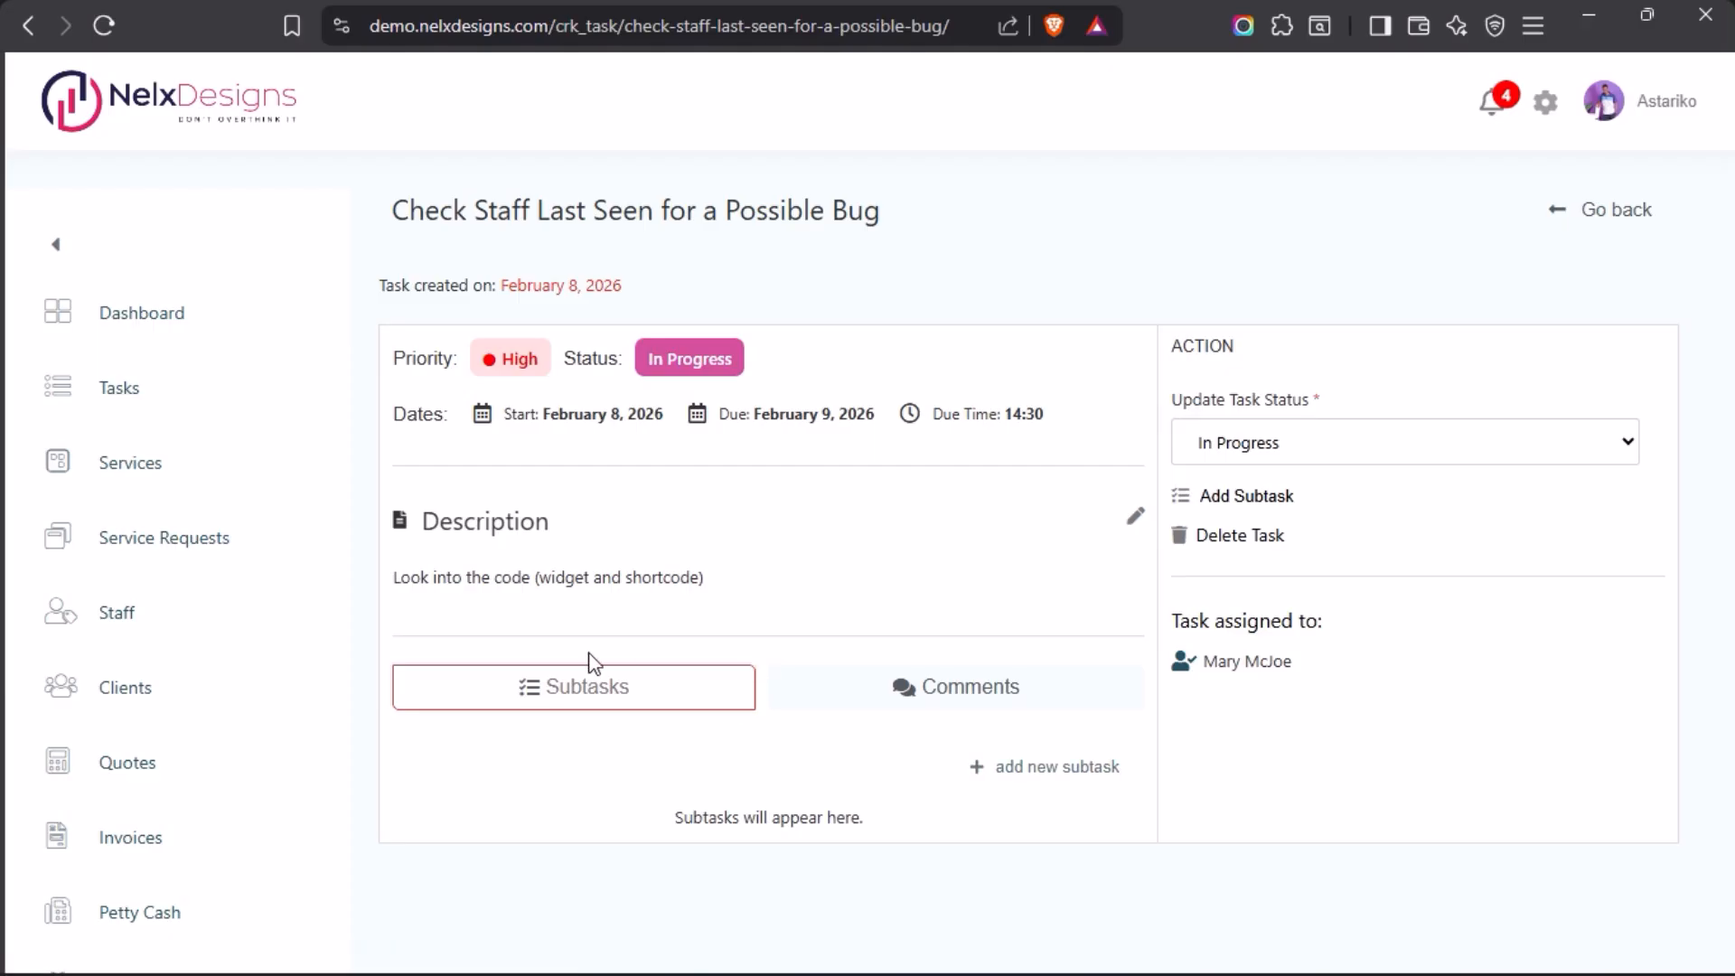
Step: Add a subtask with the description "Test subtask 2026" and no attachment to the task
{"action": "left_click", "coordinate": [1063, 768]}
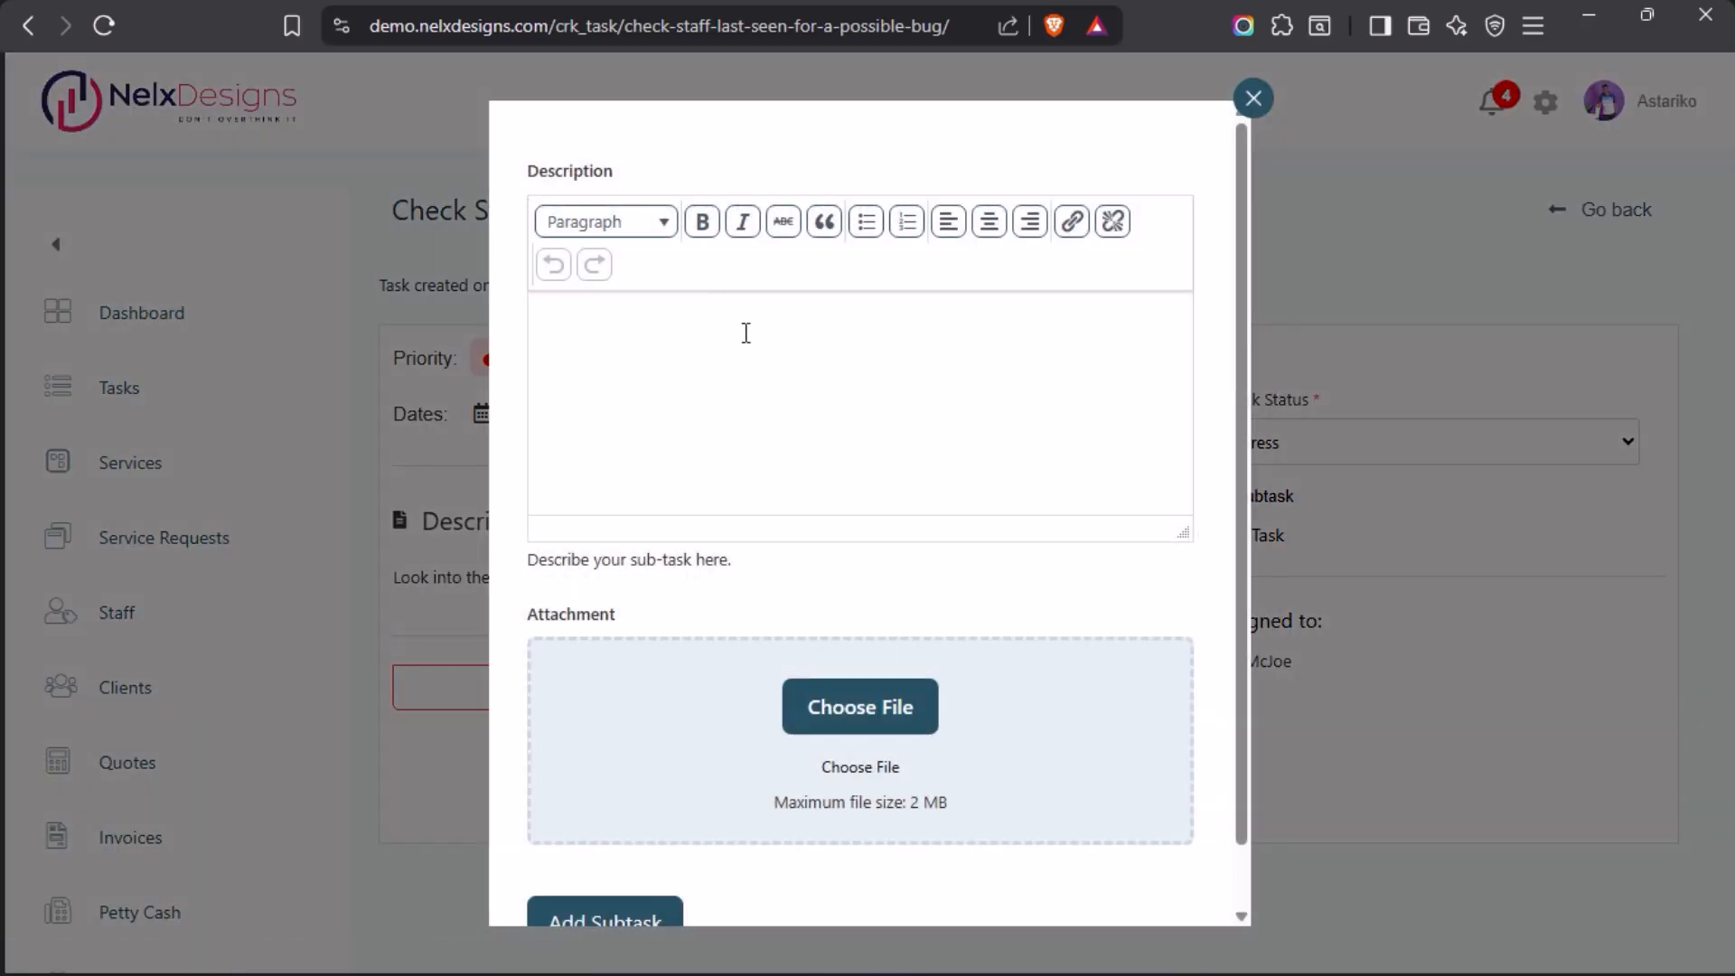
{"action": "type", "text": "Test subtask"}
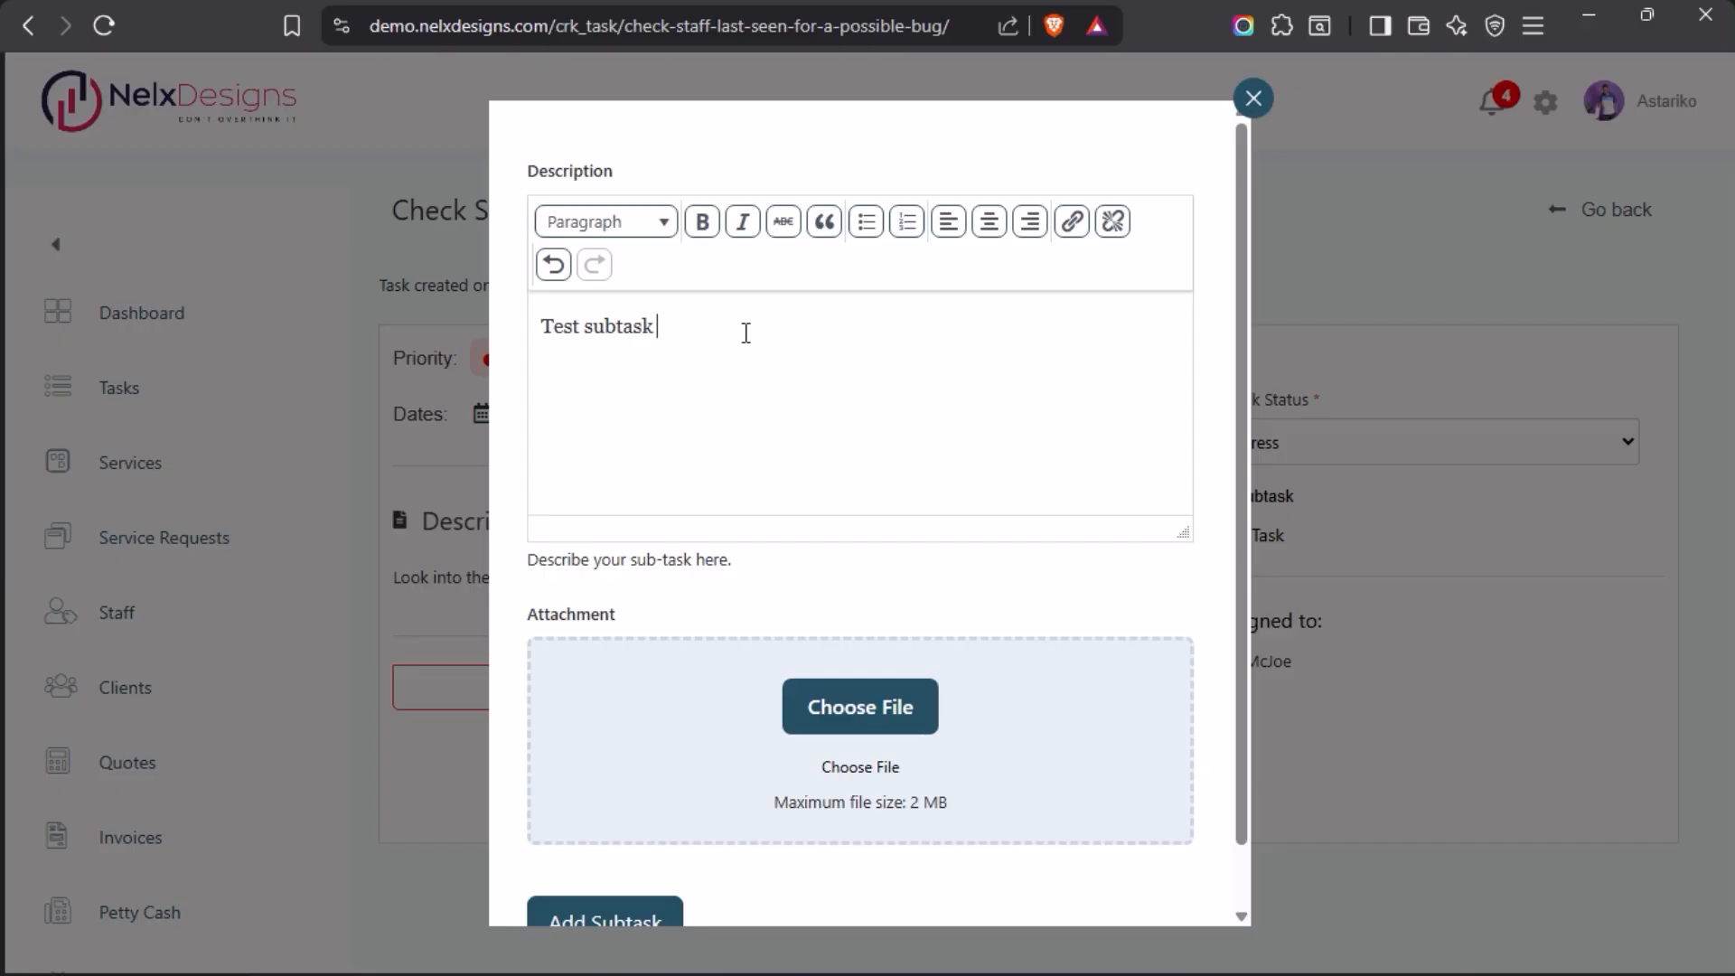
{"action": "type", "text": "2026"}
{"action": "scroll", "coordinate": [736, 388], "scroll_direction": "down", "scroll_amount": 1}
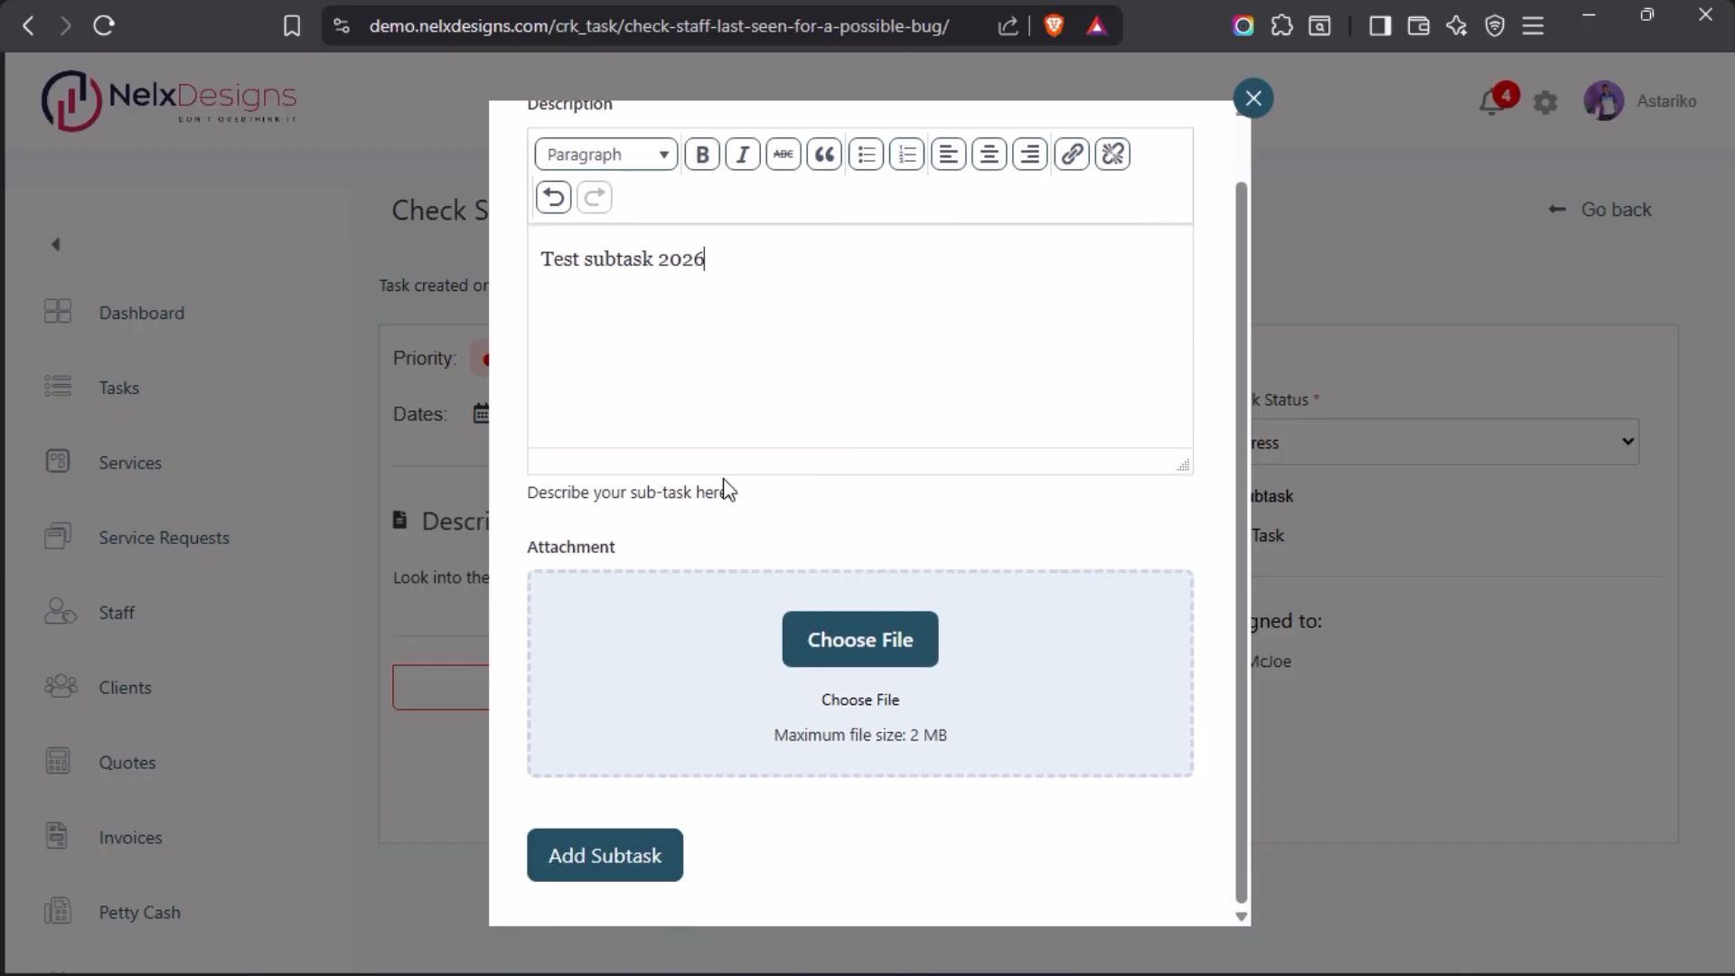
{"action": "left_click", "coordinate": [608, 853]}
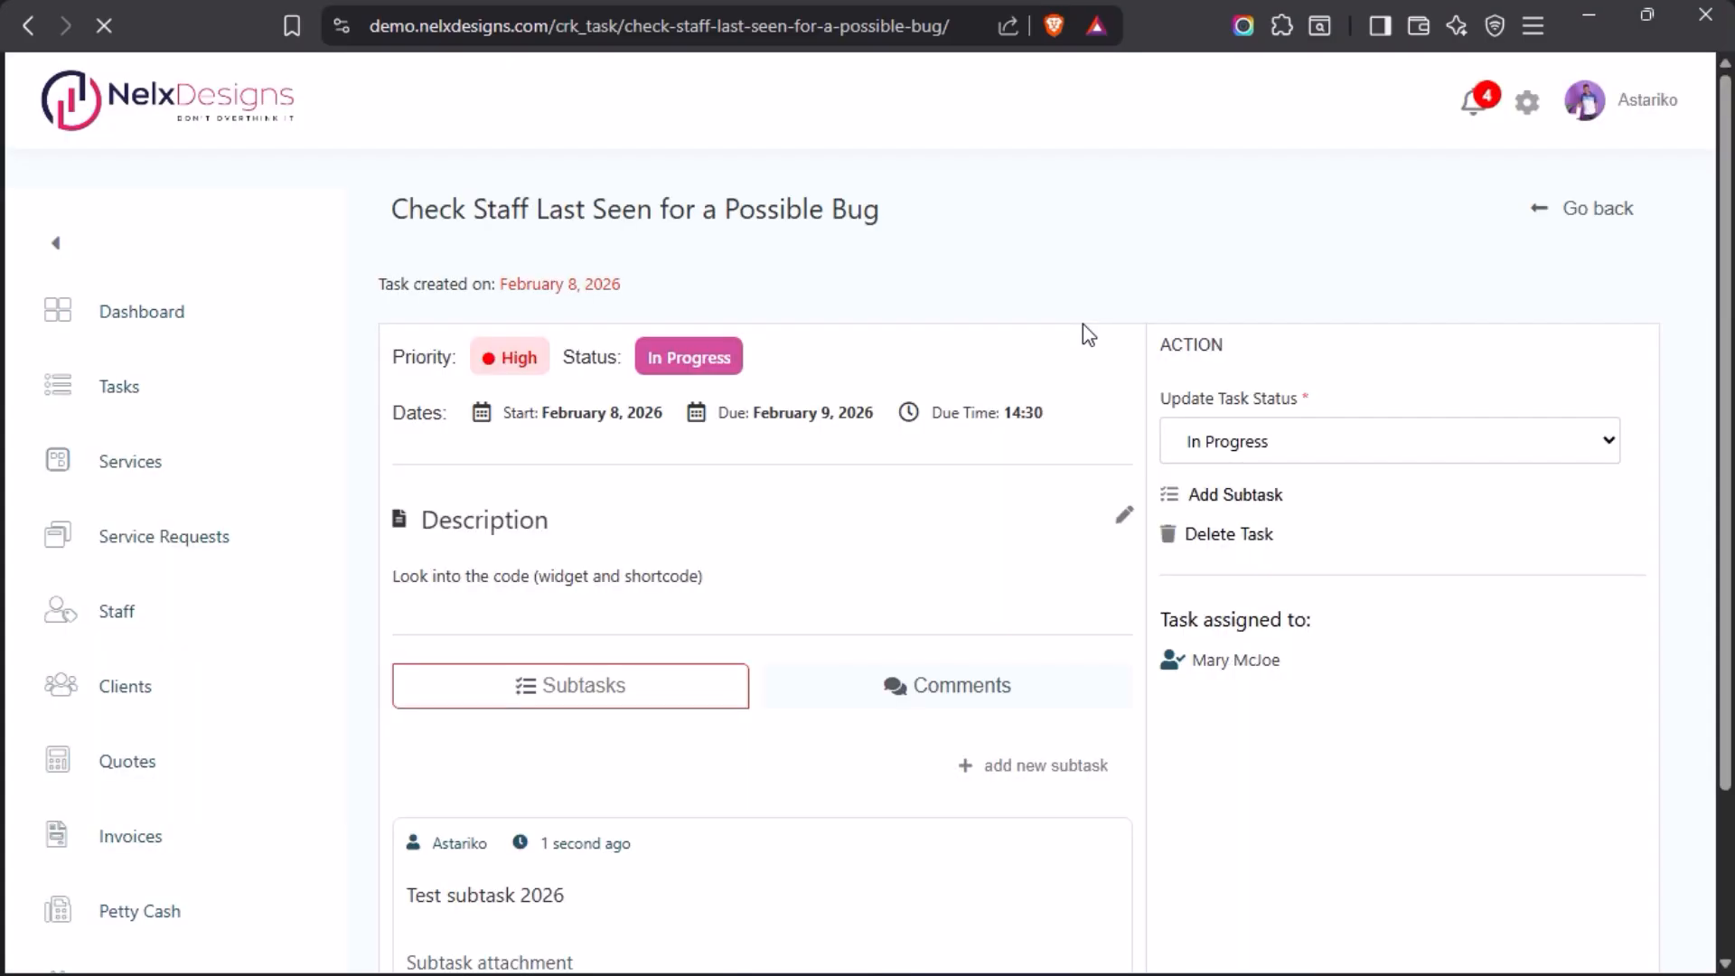
Step: Check the new subtask's entry on the task page and return to the form's Connect Relation Items settings
{"action": "scroll", "coordinate": [801, 624], "scroll_direction": "down", "scroll_amount": 2}
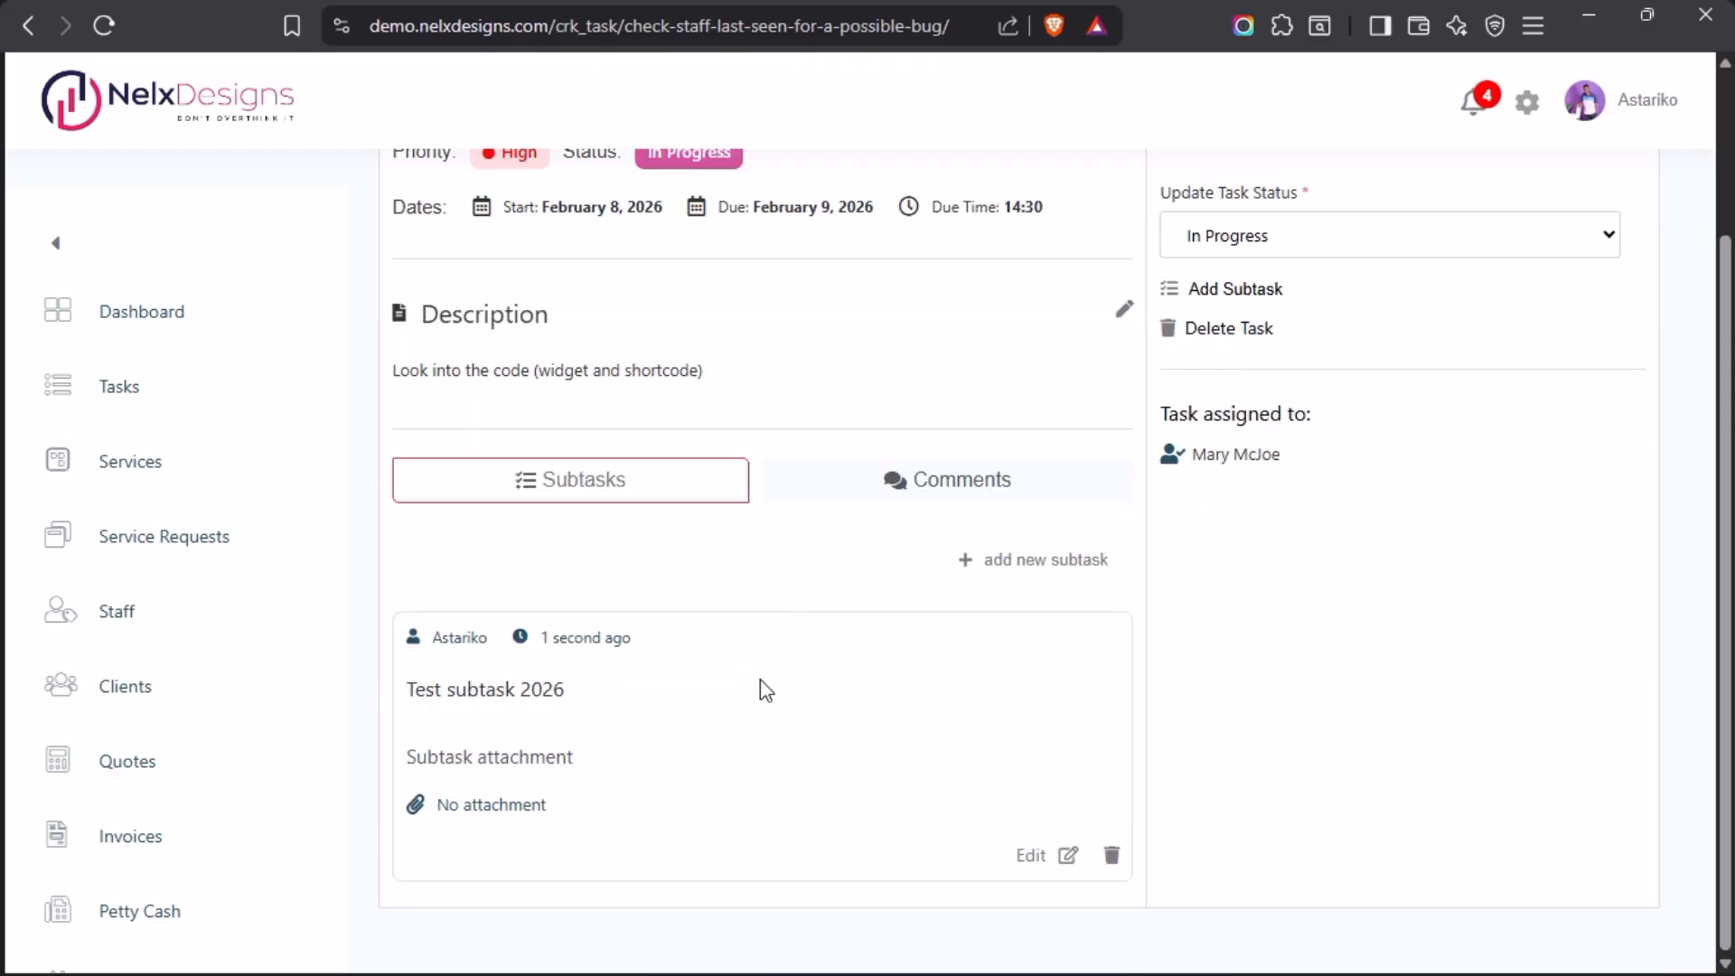
{"action": "mouse_move", "coordinate": [8, 568]}
{"action": "left_click", "coordinate": [127, 312]}
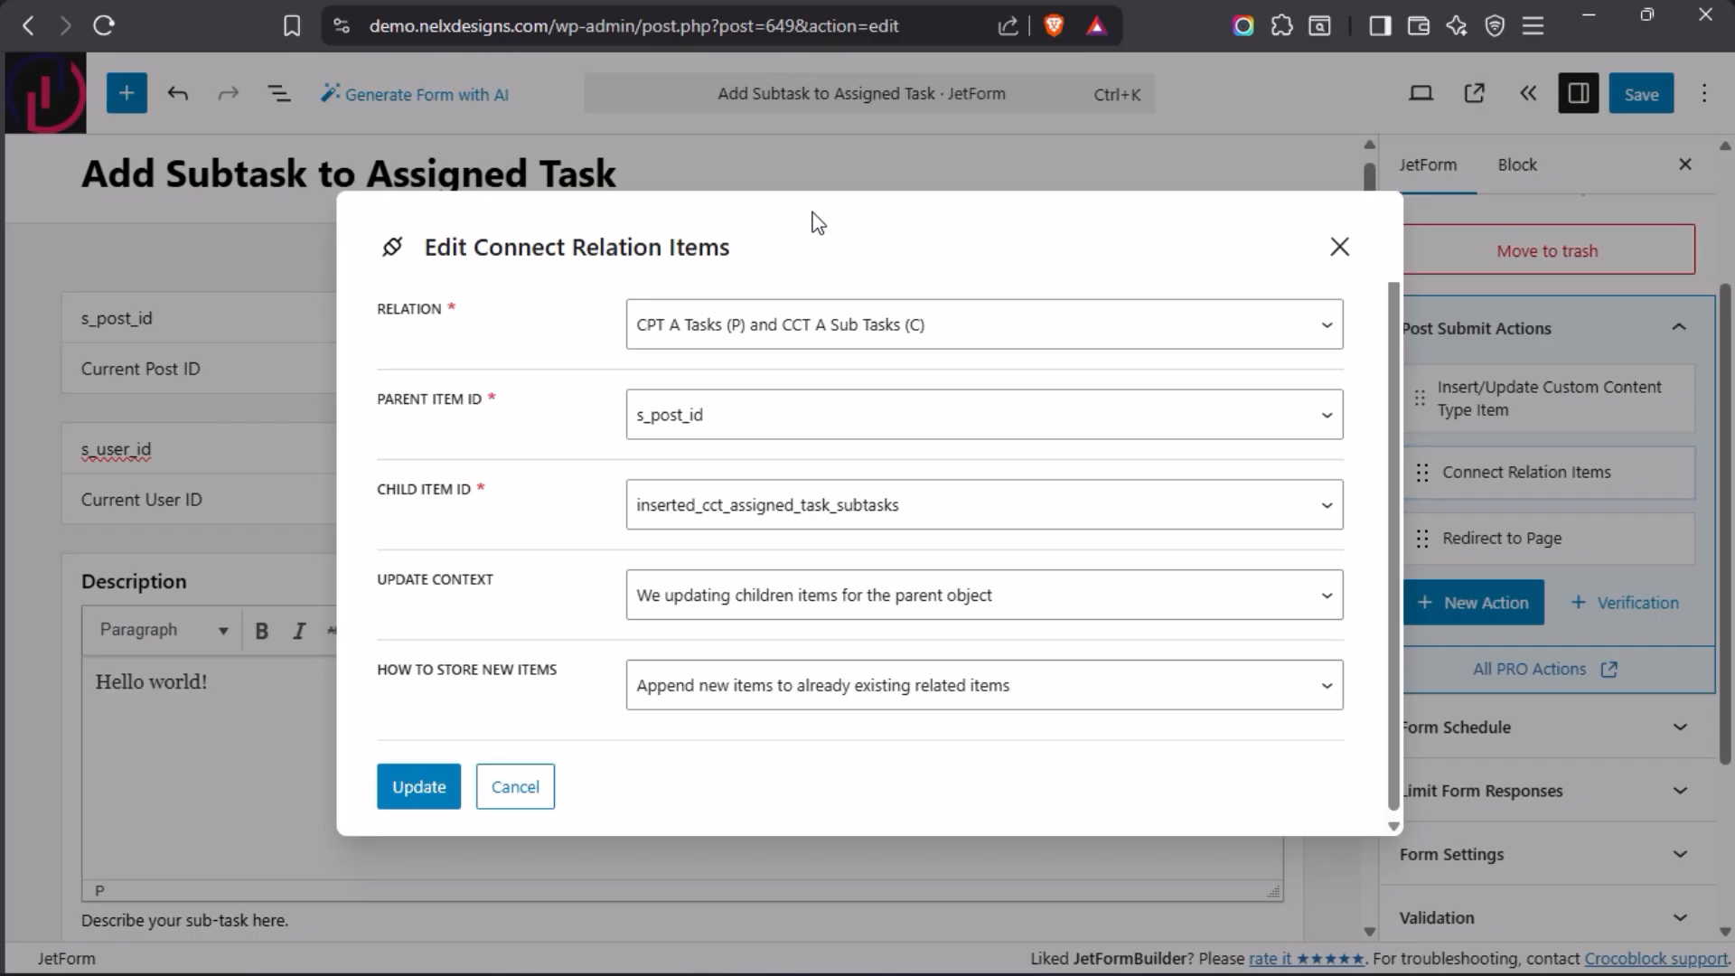
Step: Close the Connect Relation Items settings, review the forms list in the Task Management System PDF in Acrobat, and return to the browser
{"action": "left_click", "coordinate": [1340, 248]}
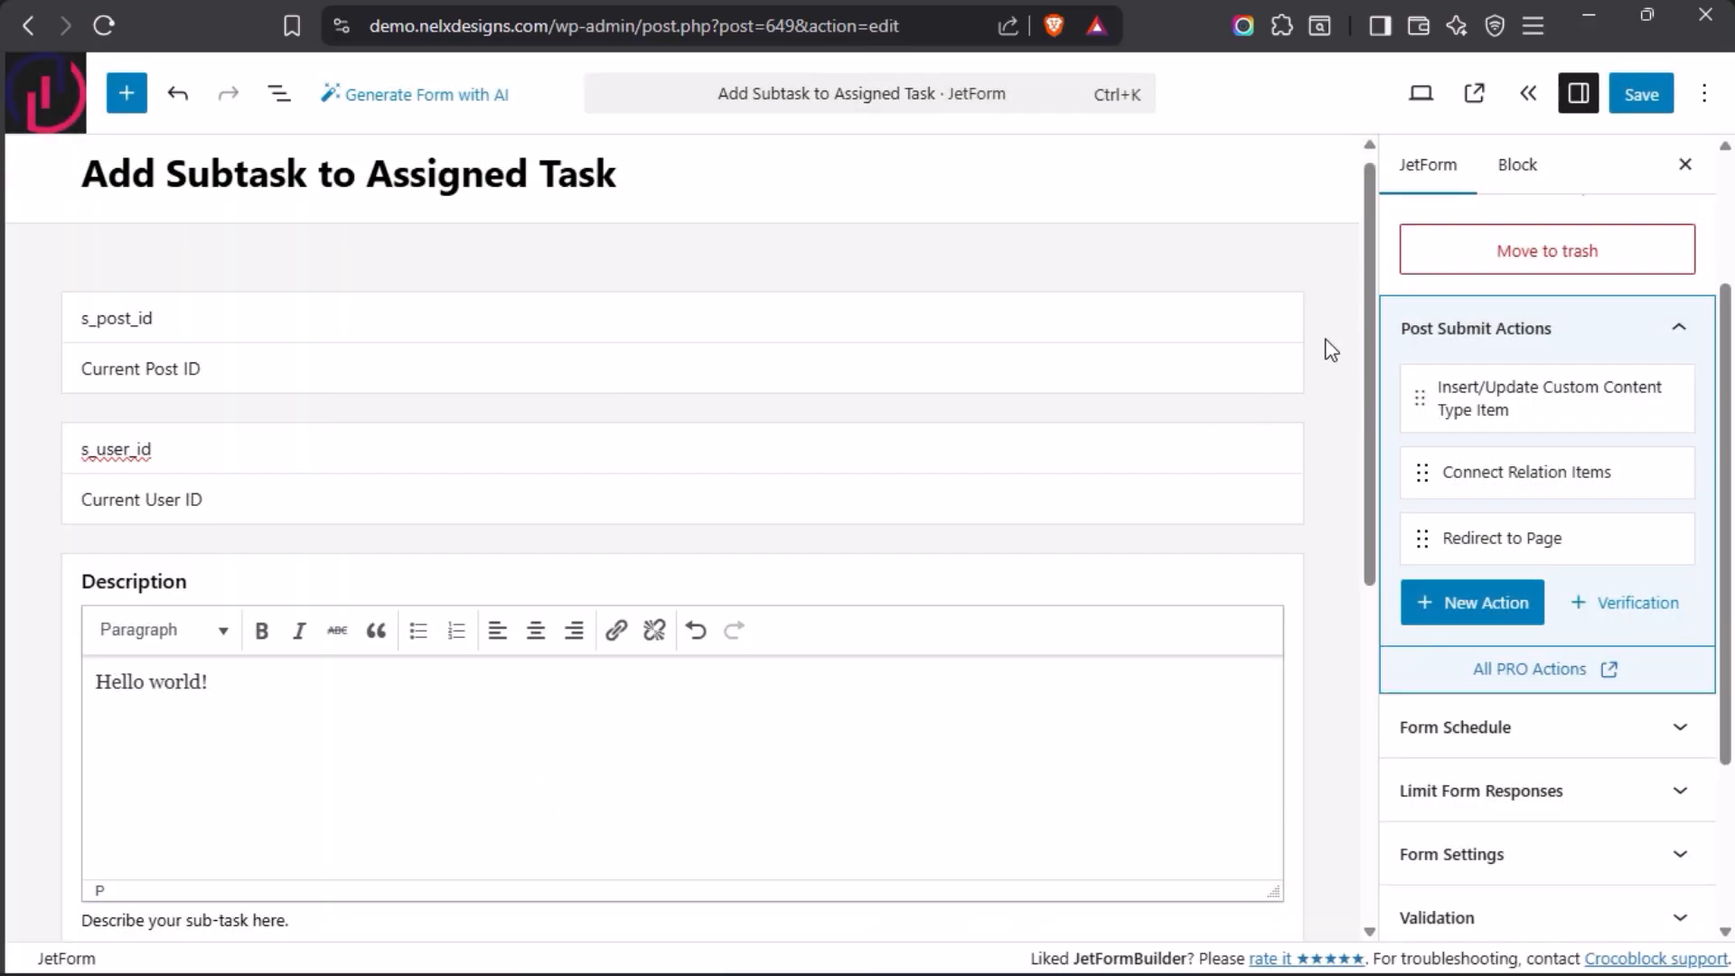
{"action": "key", "text": "super+t"}
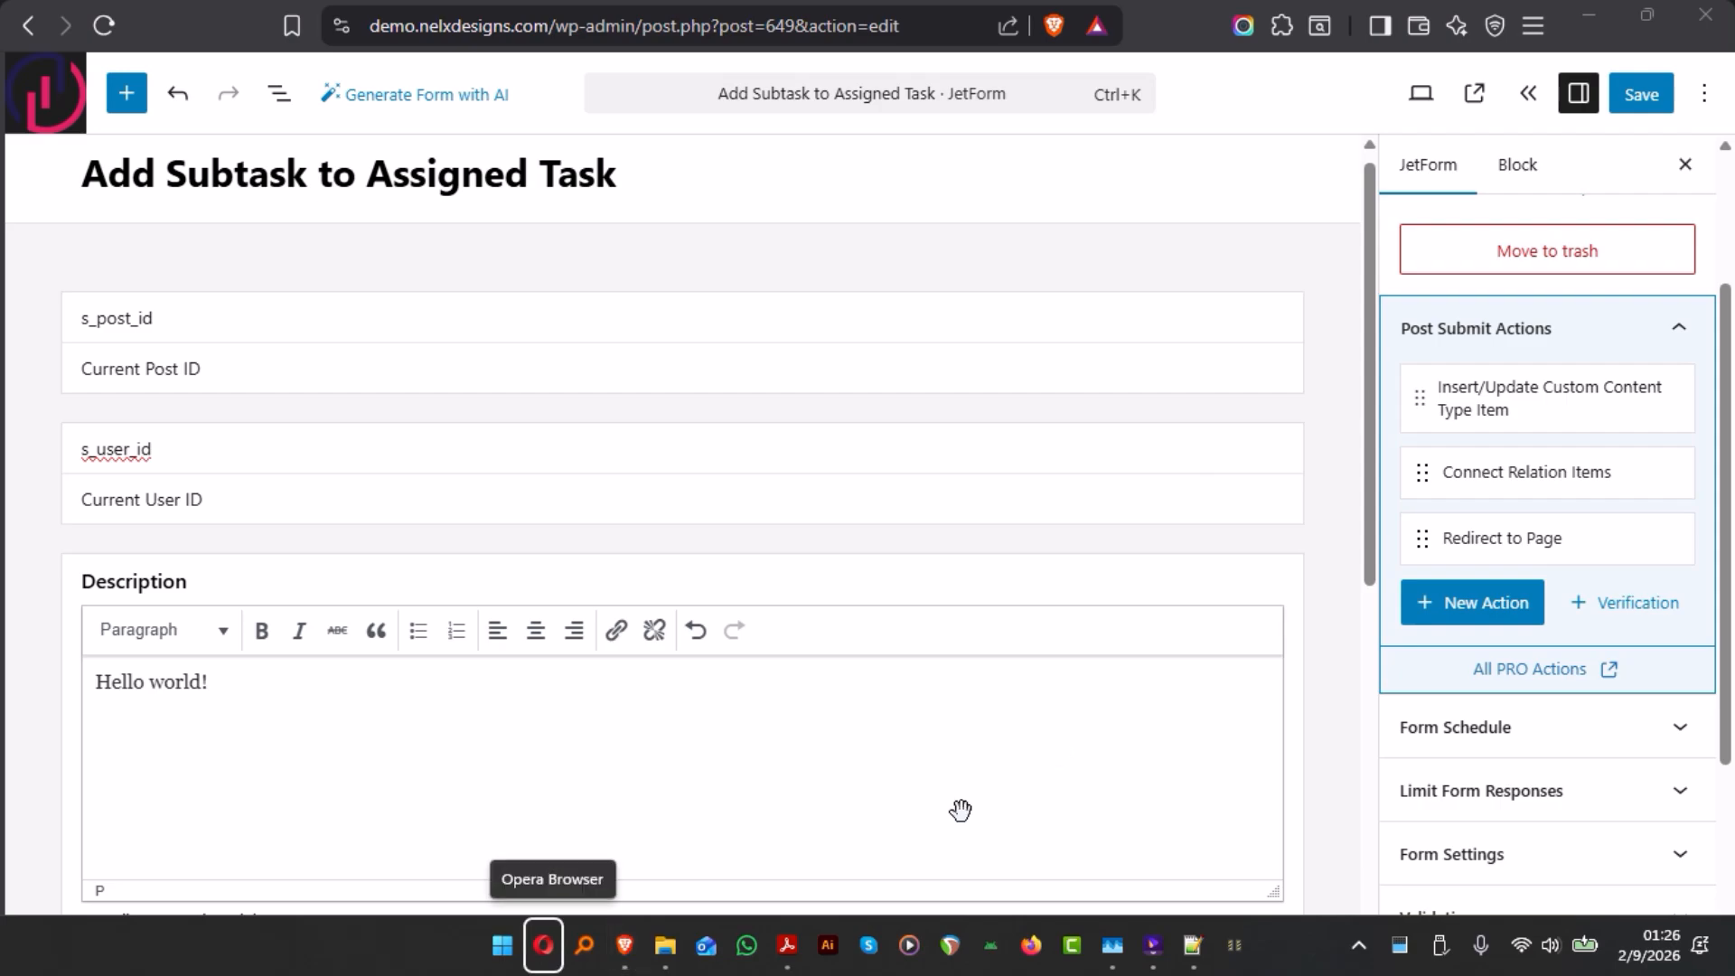
{"action": "left_click", "coordinate": [796, 960]}
{"action": "scroll", "coordinate": [620, 747], "scroll_direction": "down", "scroll_amount": 4}
{"action": "scroll", "coordinate": [598, 661], "scroll_direction": "up", "scroll_amount": 2}
{"action": "scroll", "coordinate": [598, 661], "scroll_direction": "down", "scroll_amount": 2}
{"action": "scroll", "coordinate": [600, 670], "scroll_direction": "up", "scroll_amount": 3}
{"action": "scroll", "coordinate": [597, 647], "scroll_direction": "down", "scroll_amount": 3}
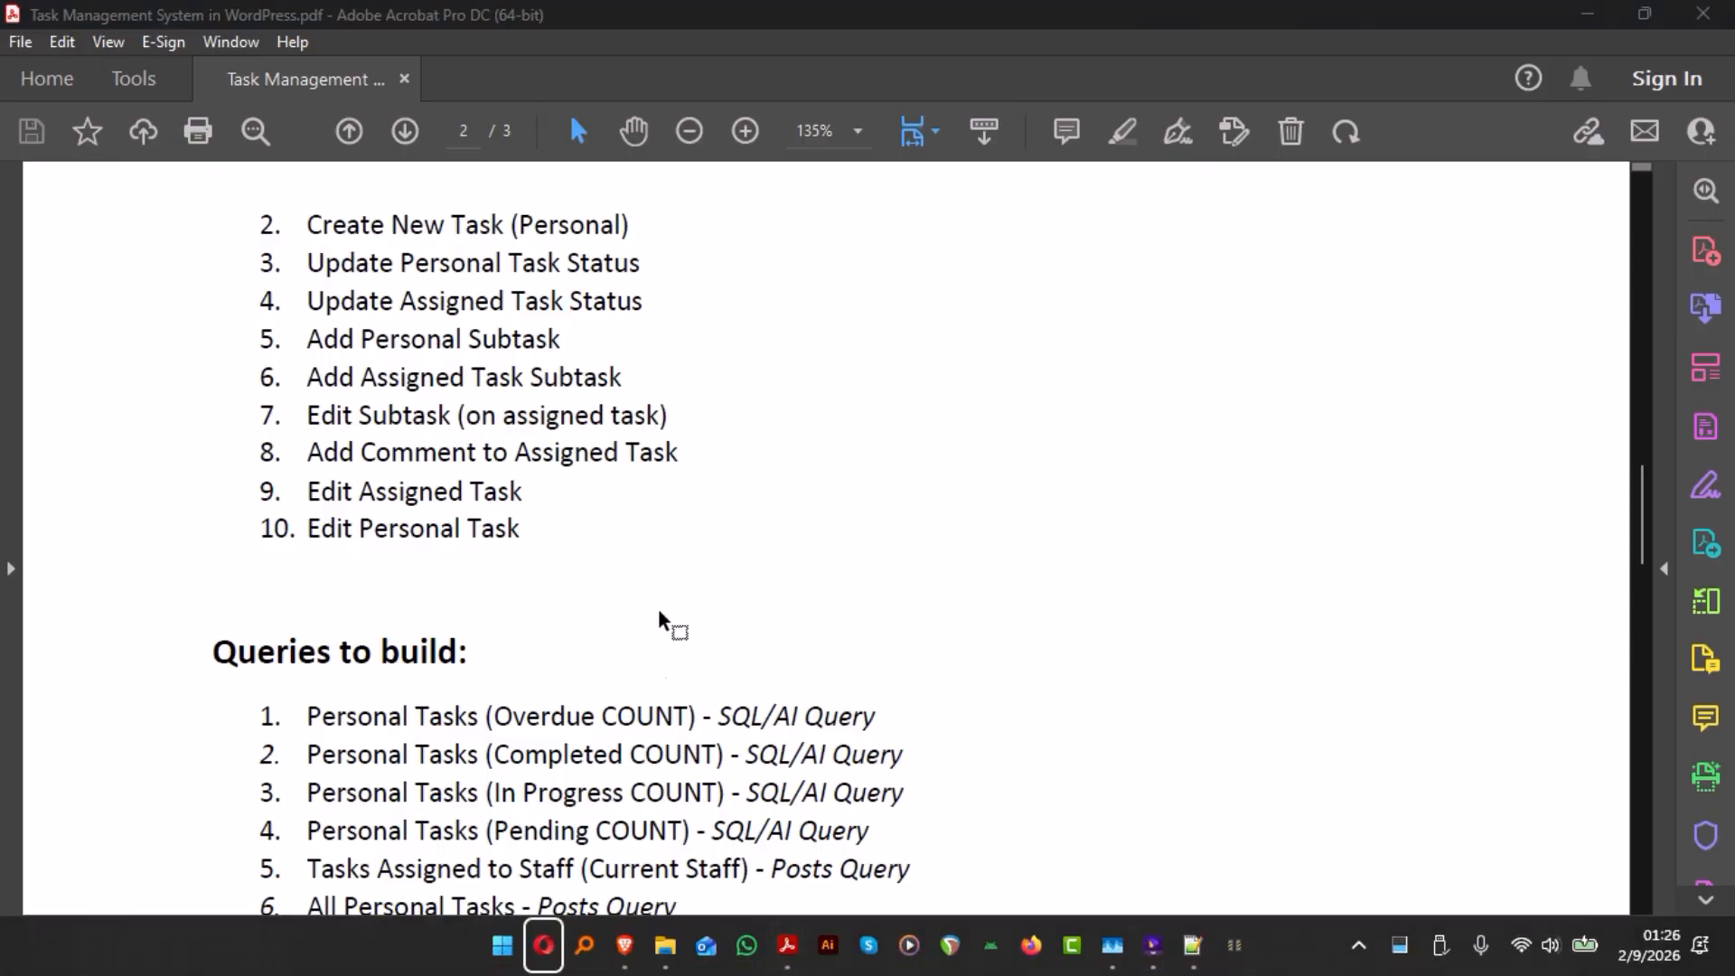
{"action": "left_click", "coordinate": [624, 965]}
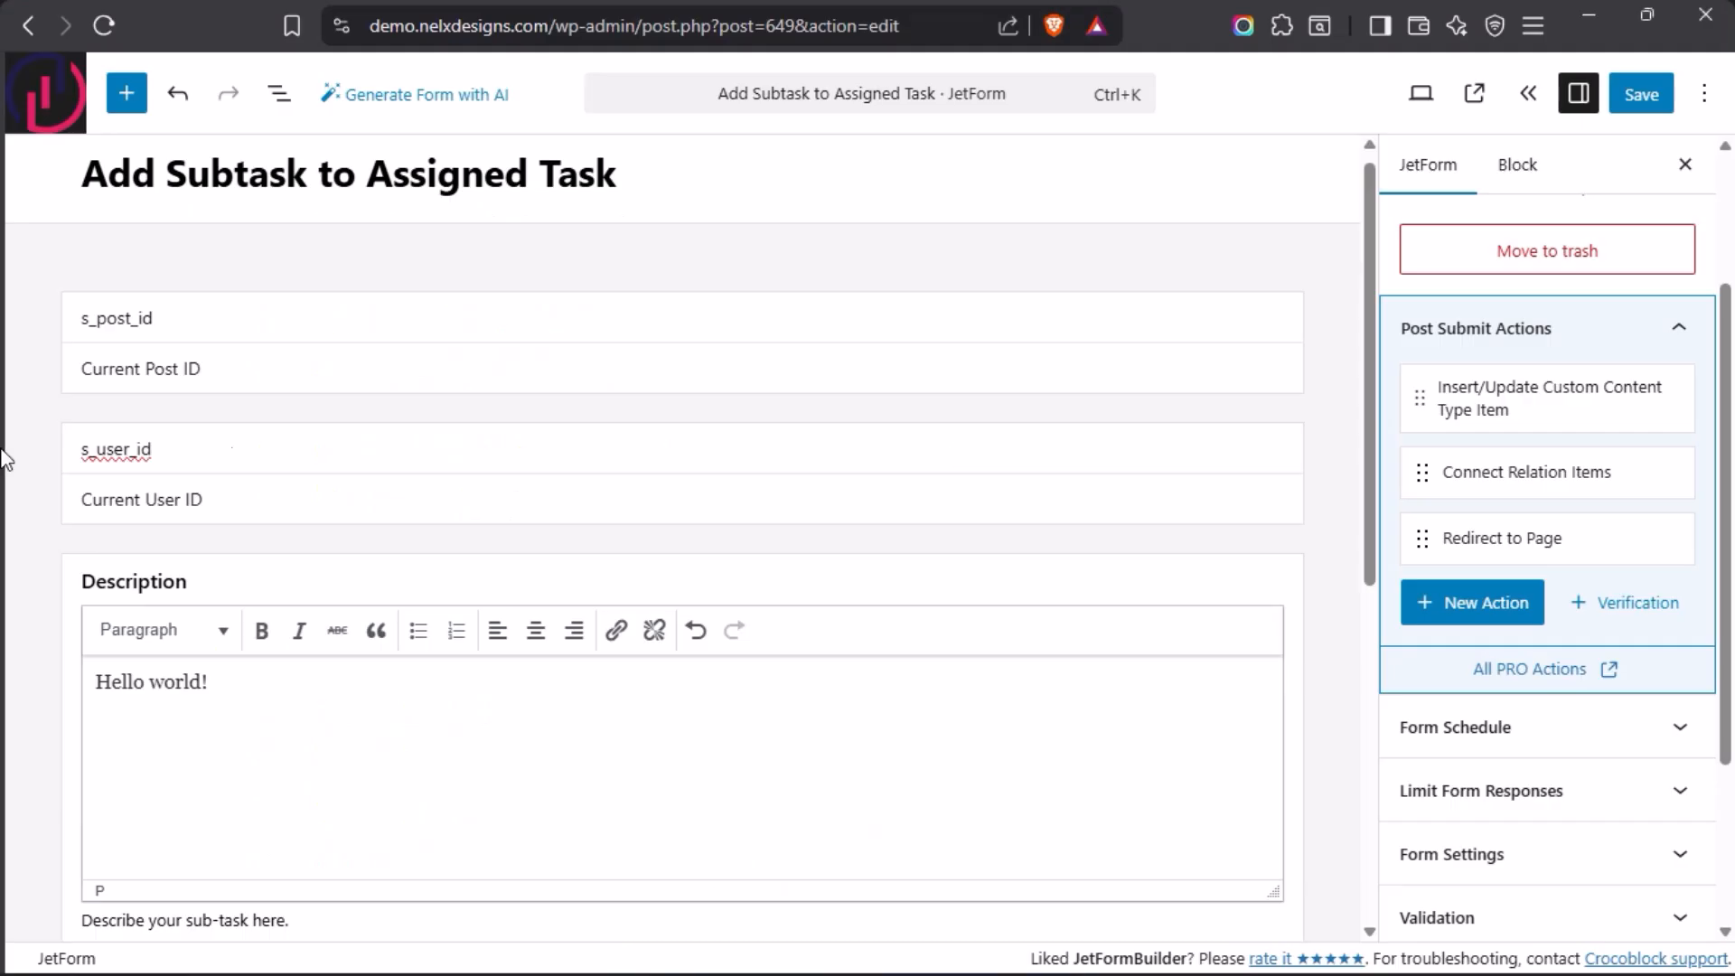
Step: Switch to the Edit Item admin page and open JetEngine's Relations list from there
{"action": "mouse_move", "coordinate": [7, 457]}
{"action": "left_click", "coordinate": [98, 356]}
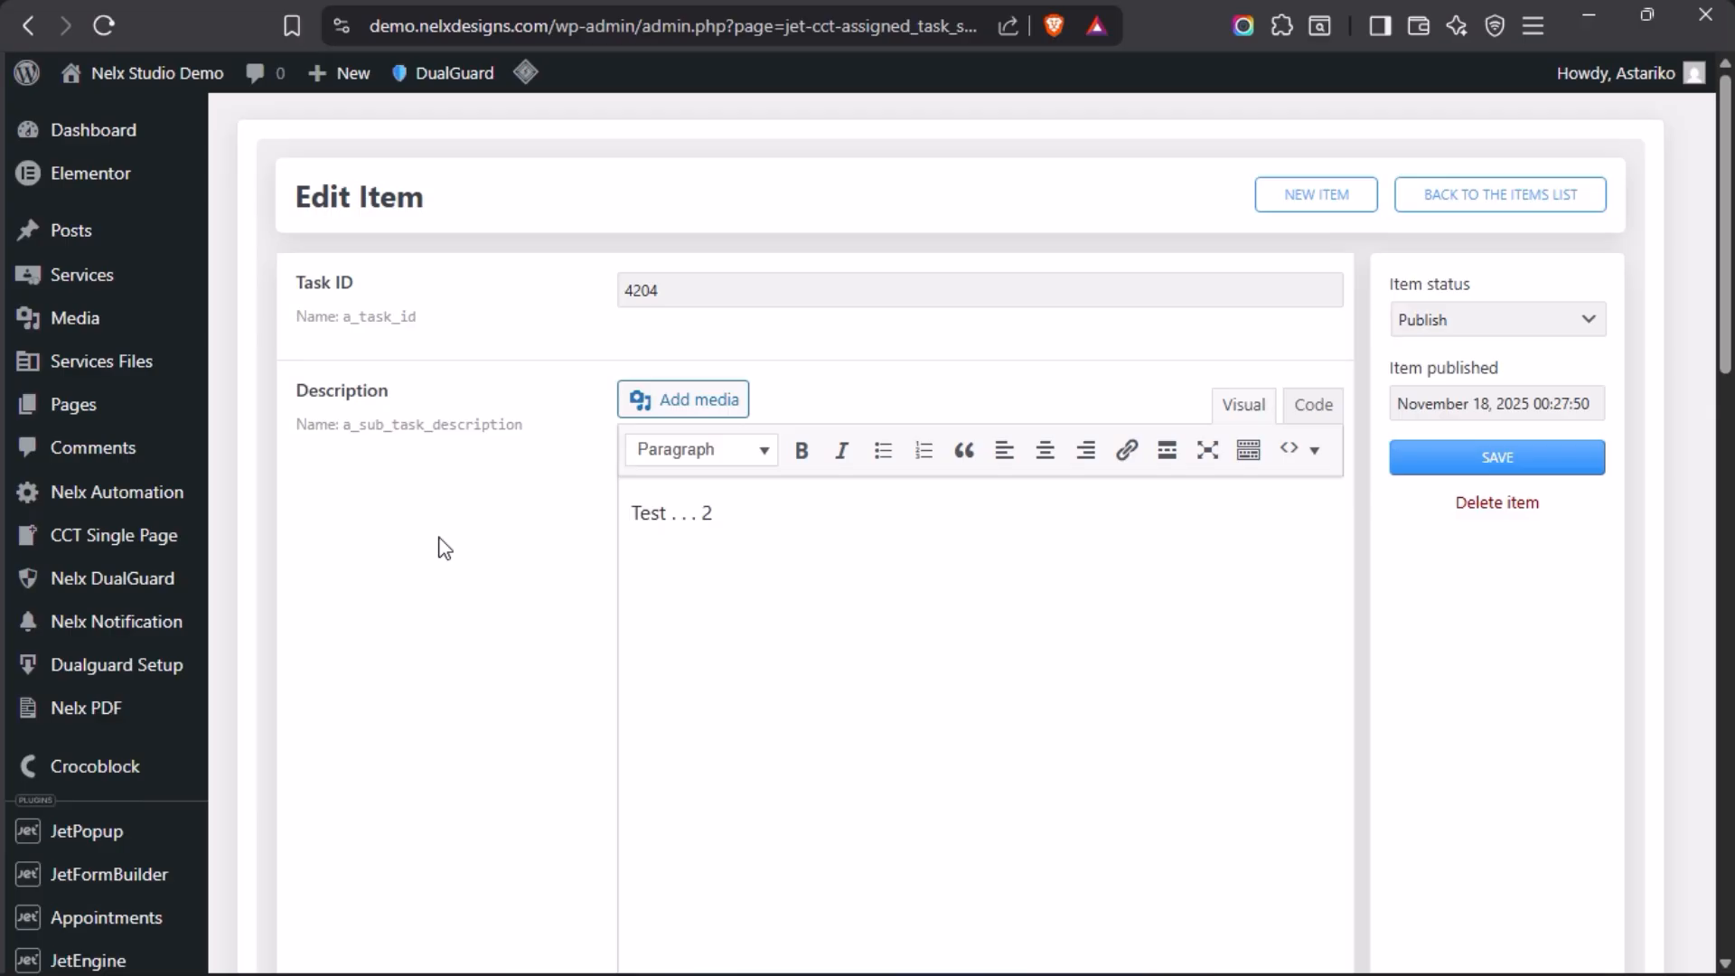
{"action": "scroll", "coordinate": [142, 501], "scroll_direction": "down", "scroll_amount": 4}
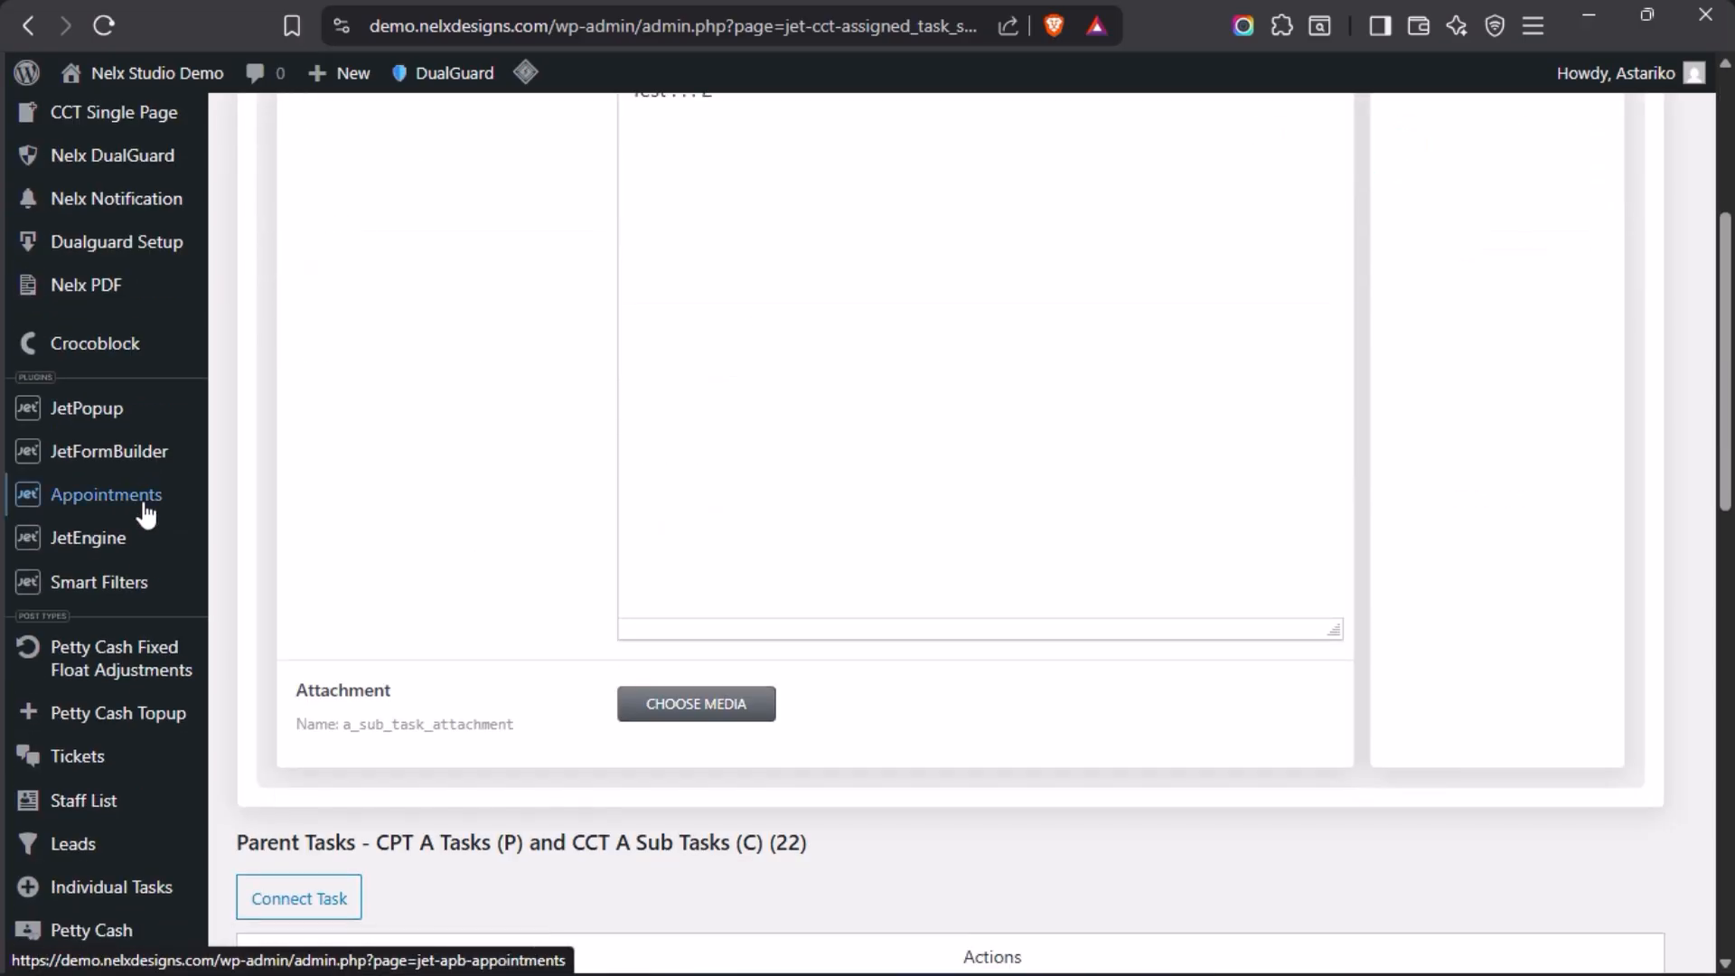
{"action": "mouse_move", "coordinate": [101, 553]}
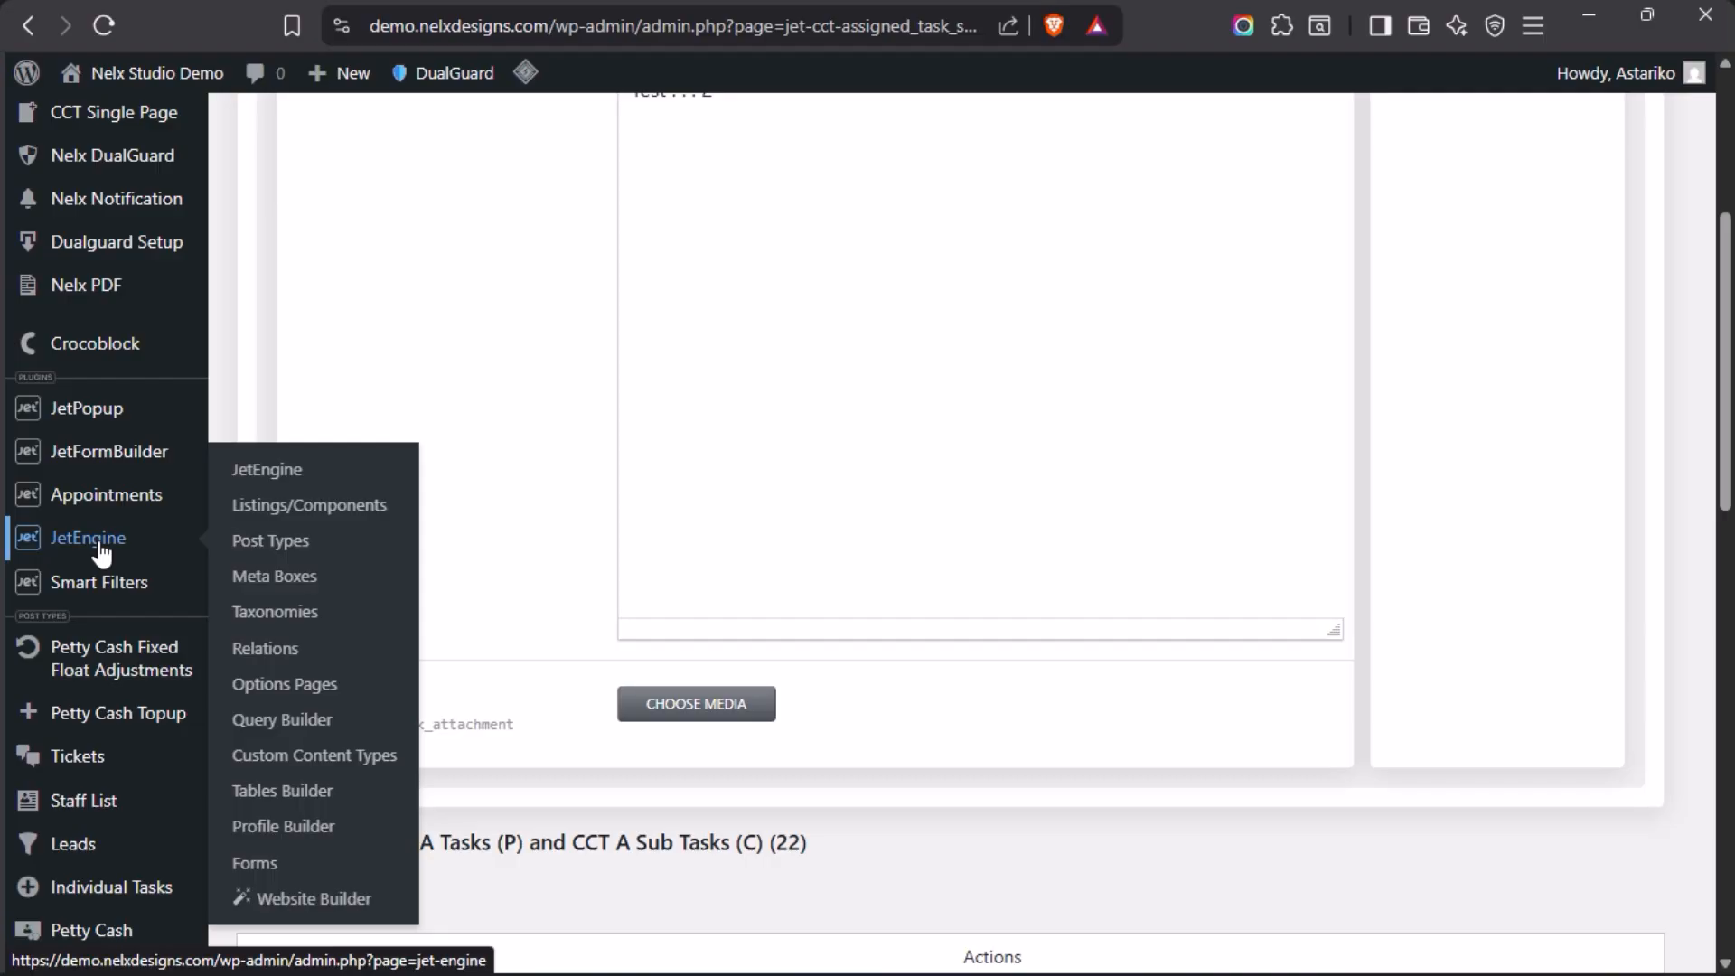
{"action": "left_click", "coordinate": [266, 649]}
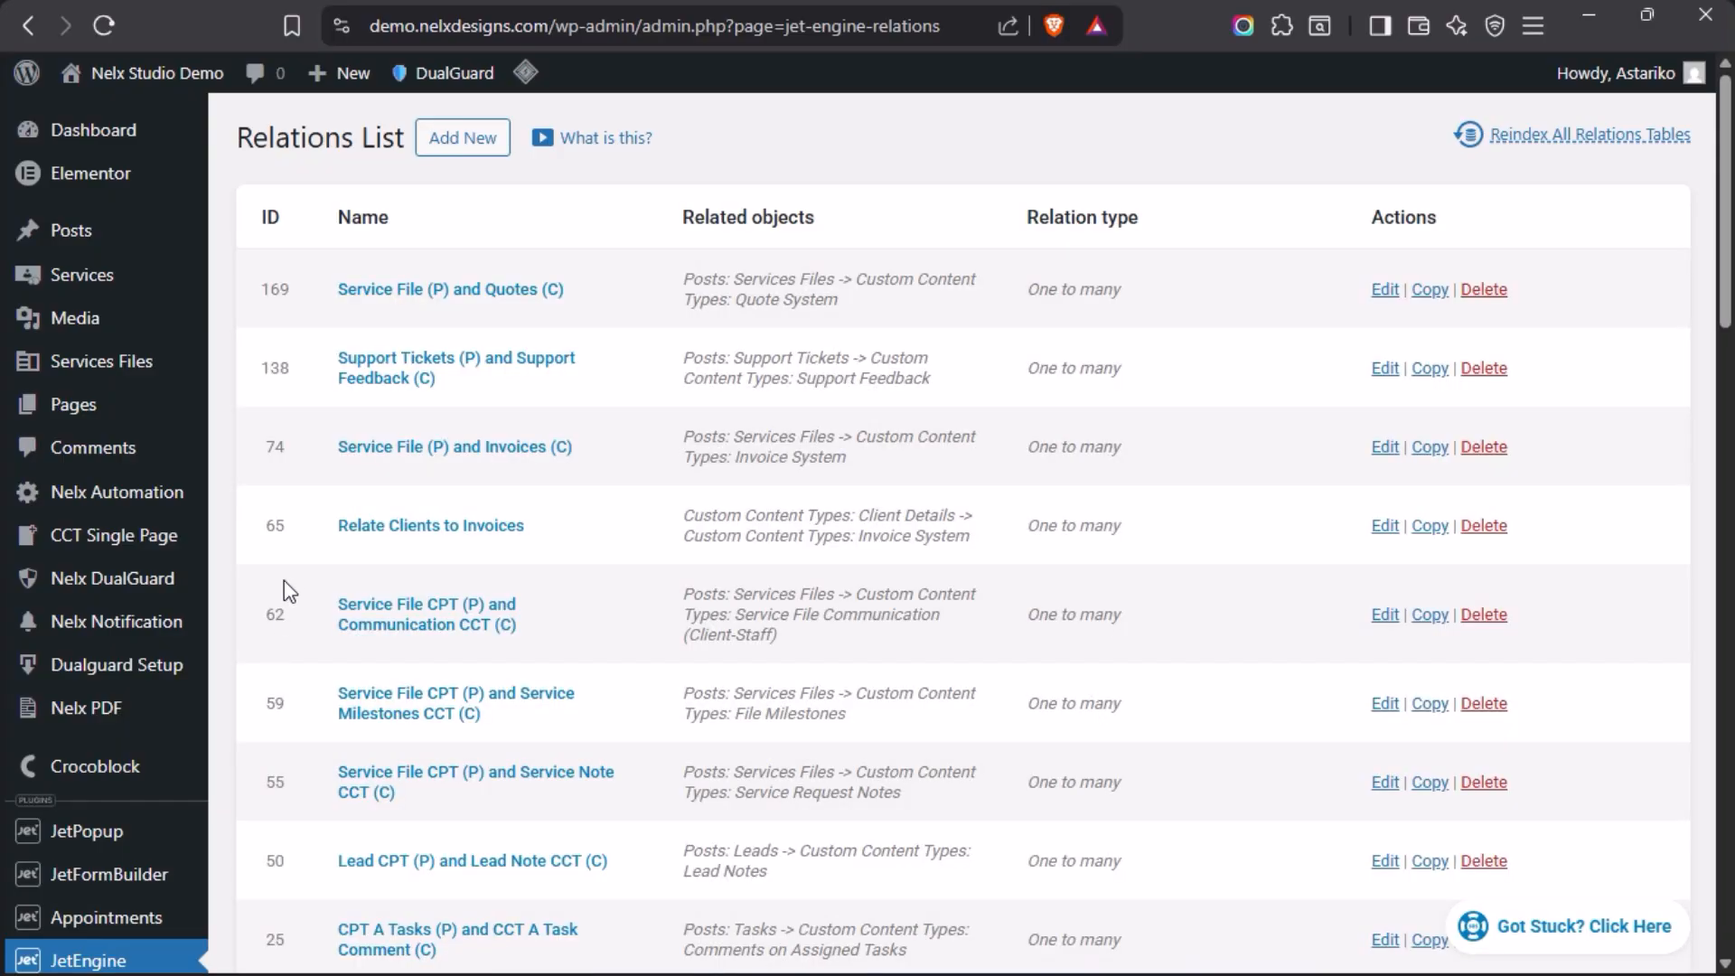
Step: Open the relation CPT P Tasks (P) and CCT P Sub Tasks (C) and look through its settings
{"action": "scroll", "coordinate": [666, 502], "scroll_direction": "down", "scroll_amount": 5}
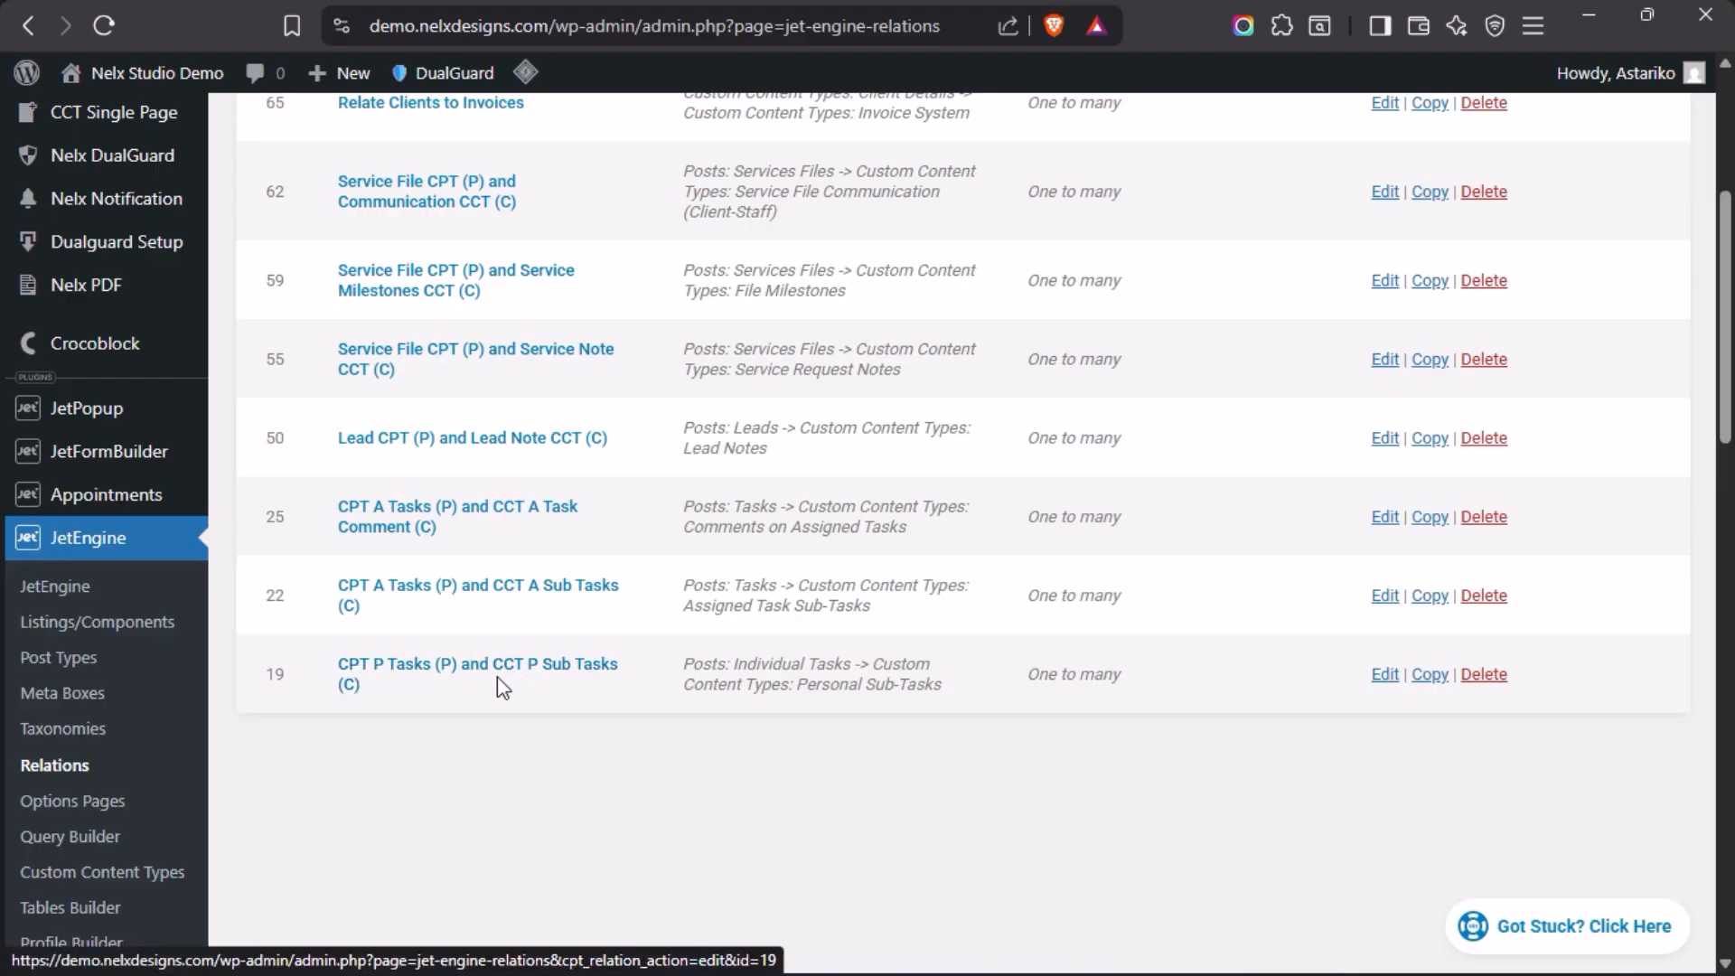
{"action": "left_click", "coordinate": [456, 673]}
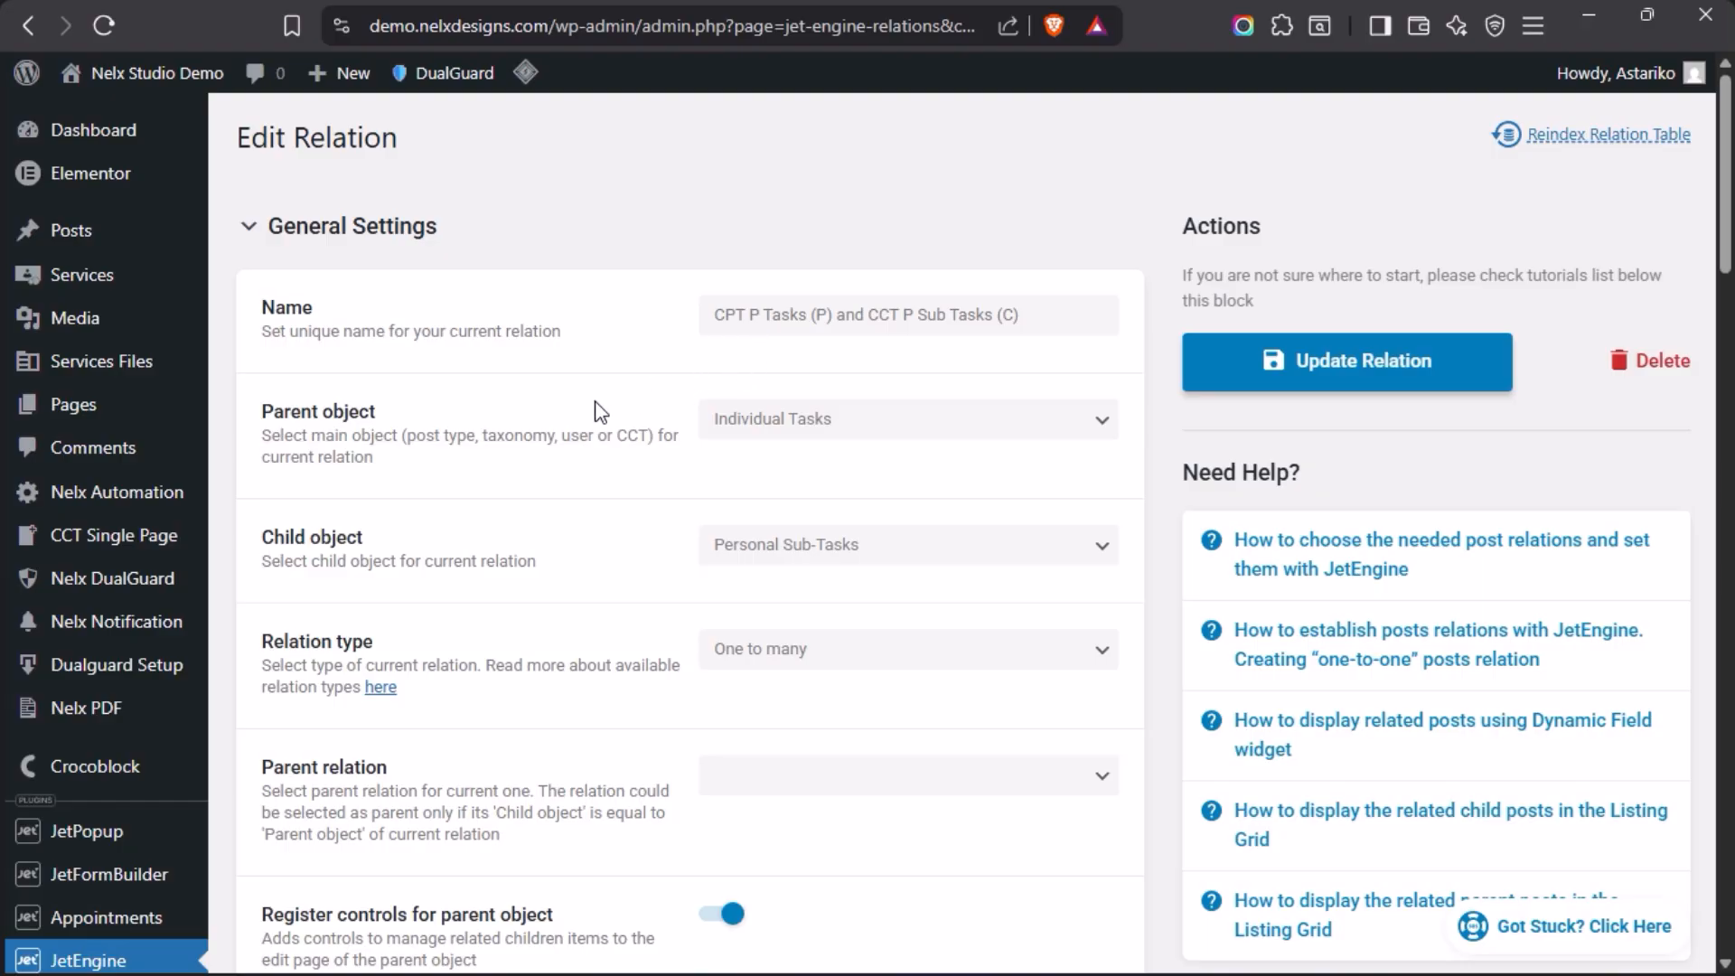
{"action": "scroll", "coordinate": [593, 404], "scroll_direction": "down", "scroll_amount": 20}
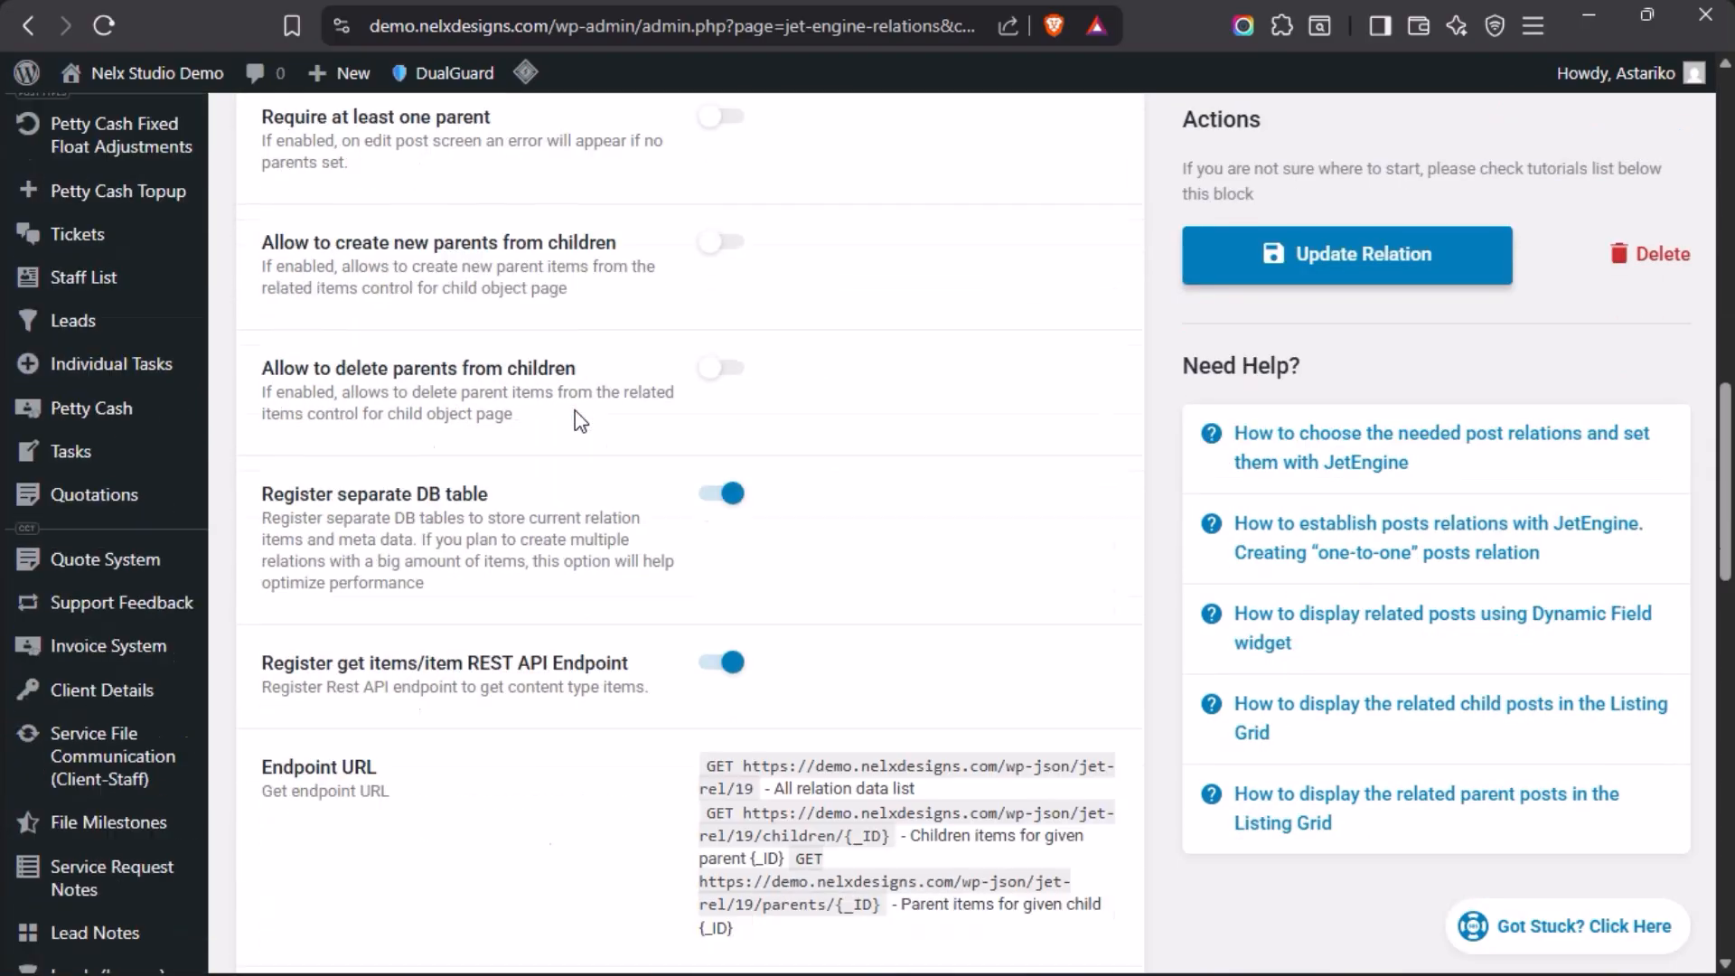
{"action": "scroll", "coordinate": [533, 496], "scroll_direction": "up", "scroll_amount": 15}
{"action": "scroll", "coordinate": [527, 496], "scroll_direction": "down", "scroll_amount": 5}
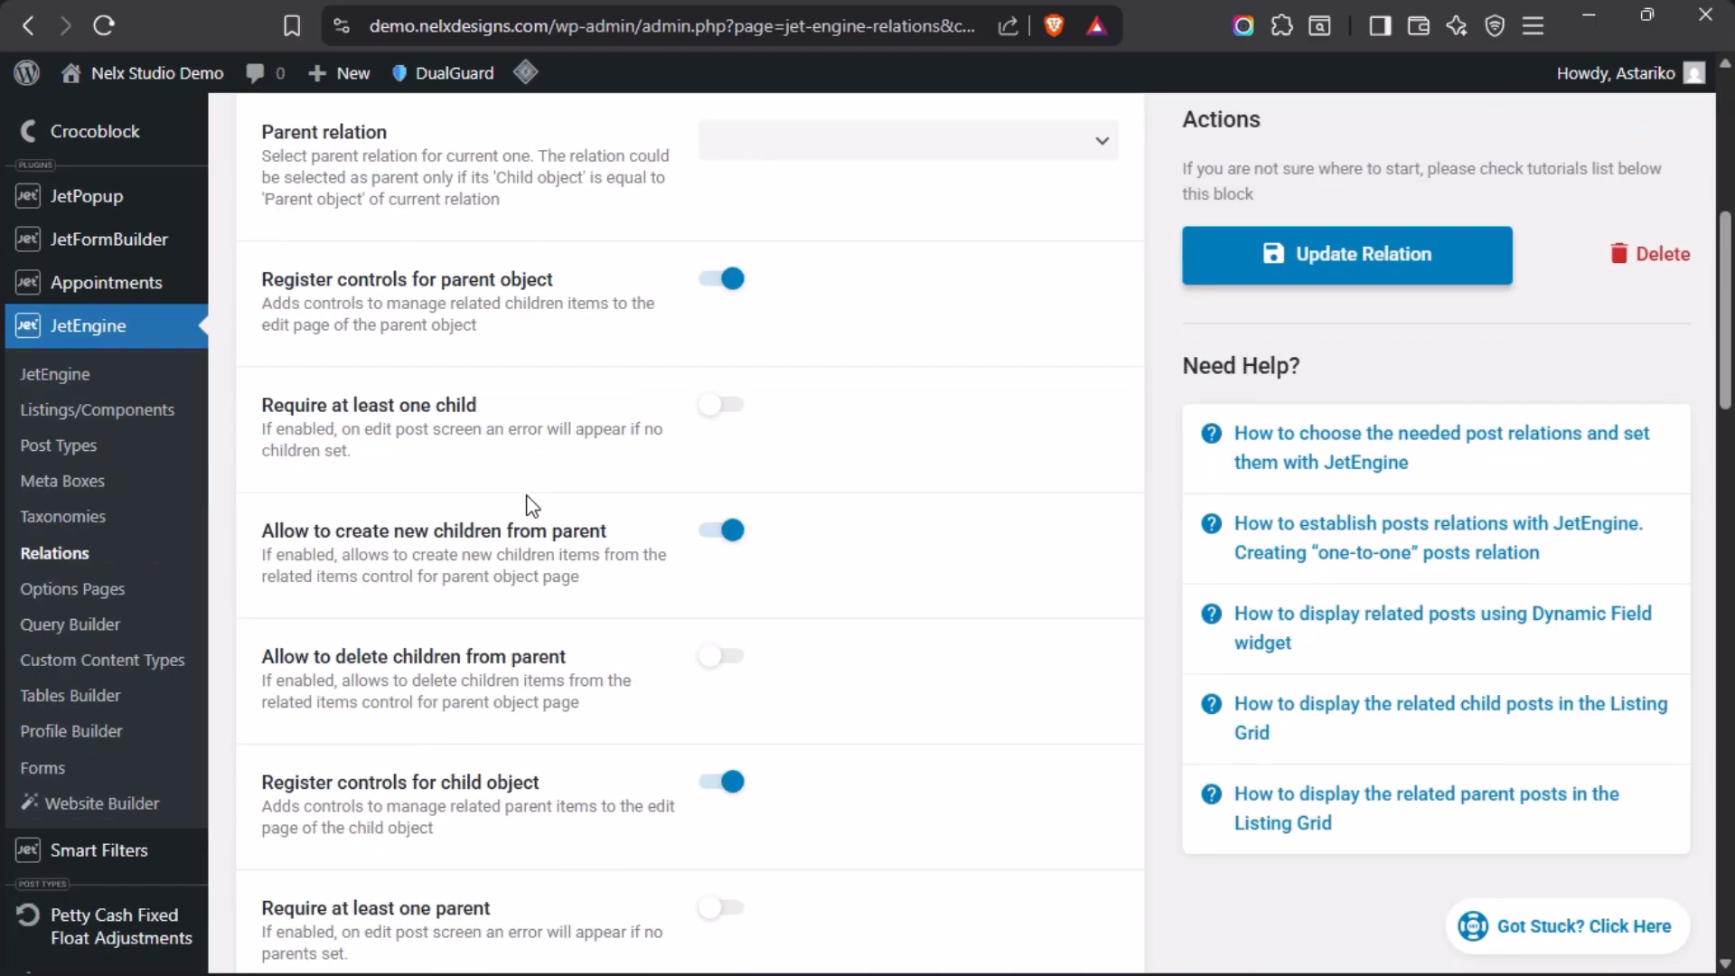
Step: Return to the Relations list and open the relation CPT A Tasks (P) and CCT A Sub Tasks (C)
{"action": "left_click", "coordinate": [54, 559]}
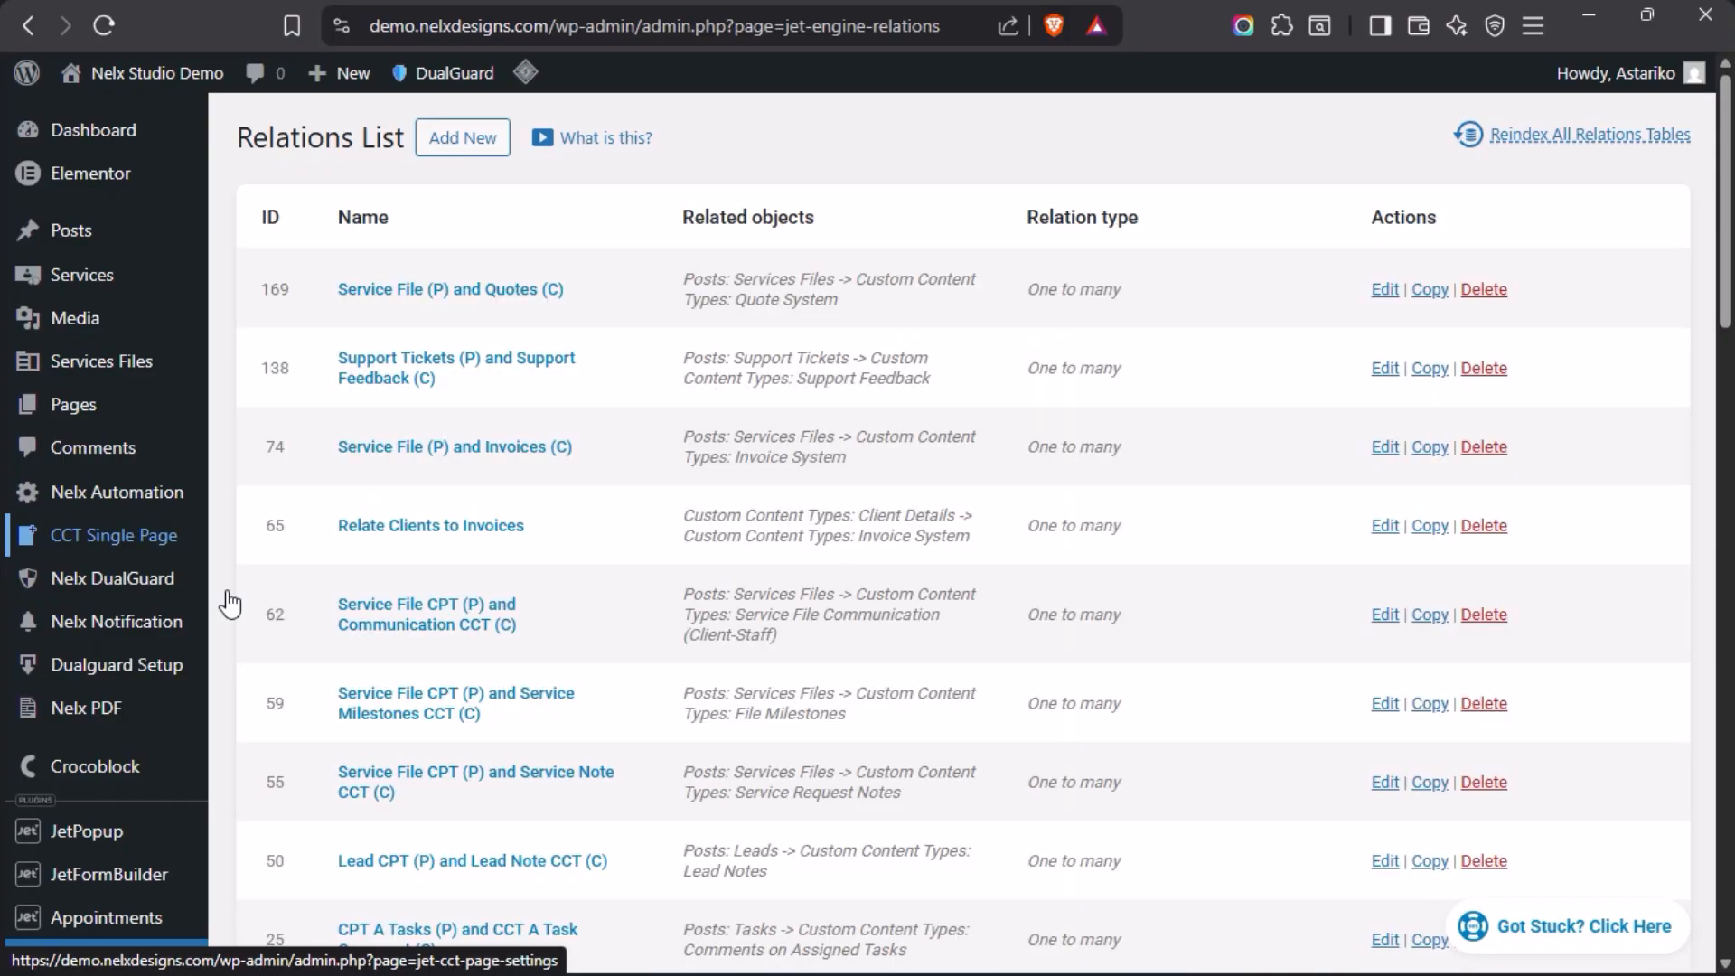
{"action": "scroll", "coordinate": [603, 603], "scroll_direction": "down", "scroll_amount": 8}
{"action": "scroll", "coordinate": [561, 669], "scroll_direction": "up", "scroll_amount": 2}
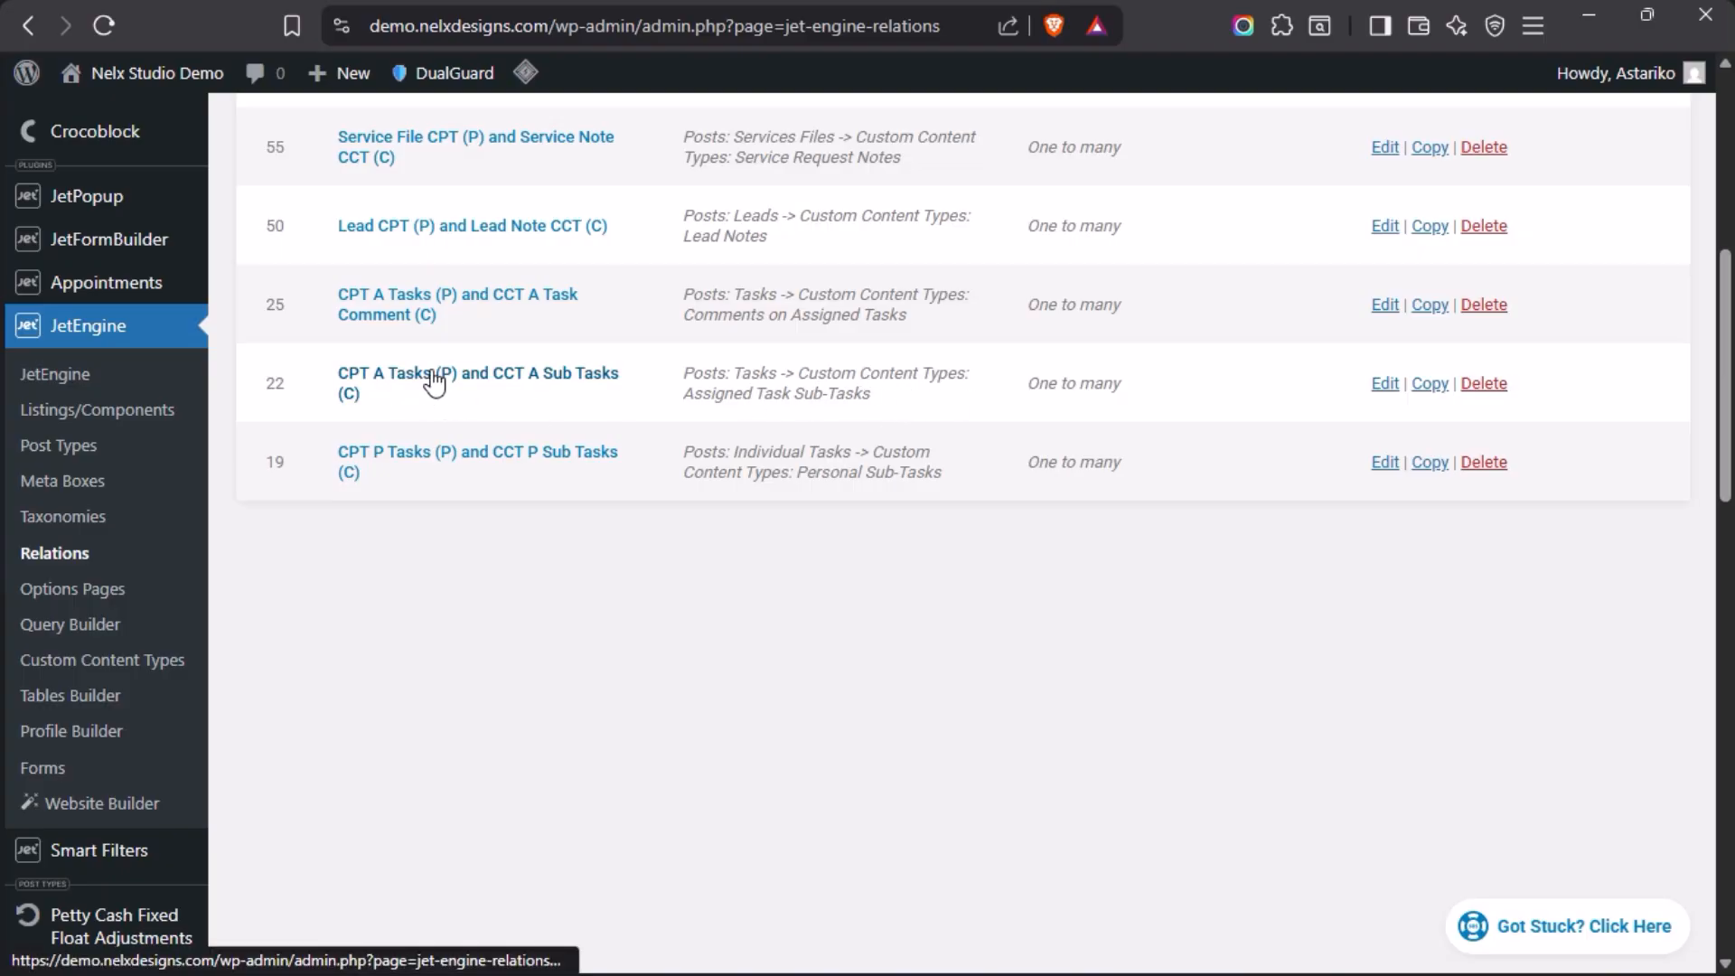
{"action": "left_click", "coordinate": [434, 379]}
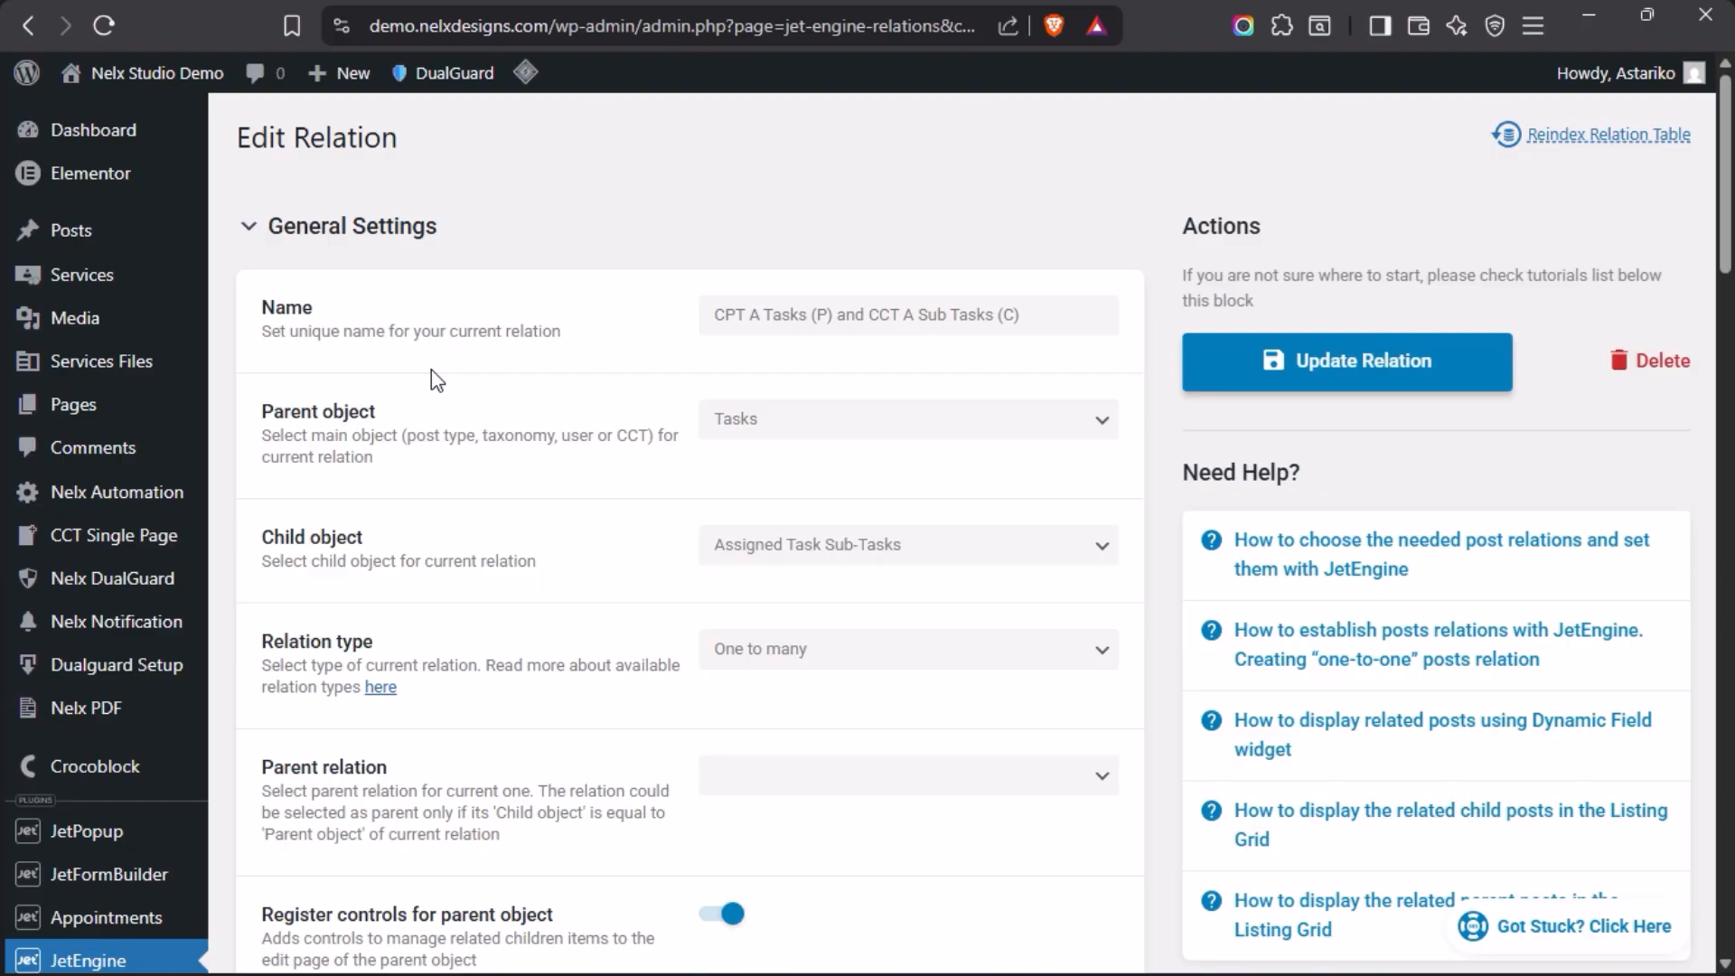
Step: Look at the relation's name and its available parent objects, keeping Tasks as the parent
{"action": "left_click", "coordinate": [764, 312]}
{"action": "left_click", "coordinate": [636, 355]}
{"action": "left_click", "coordinate": [849, 421]}
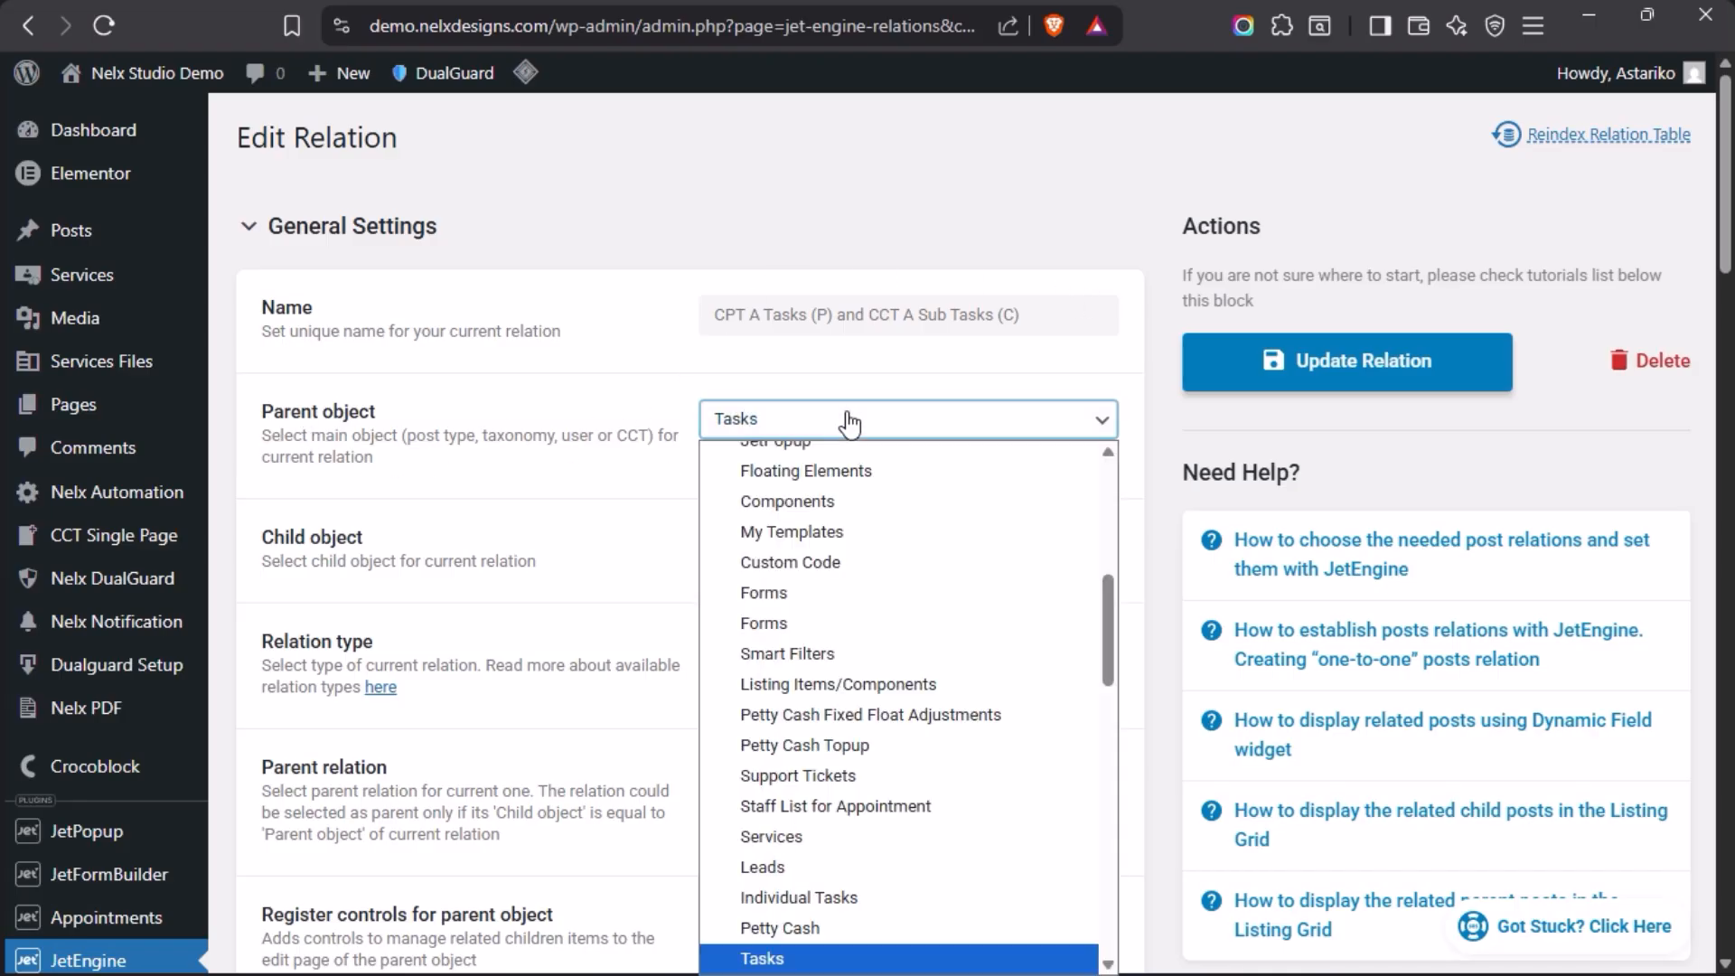
{"action": "left_click", "coordinate": [849, 421]}
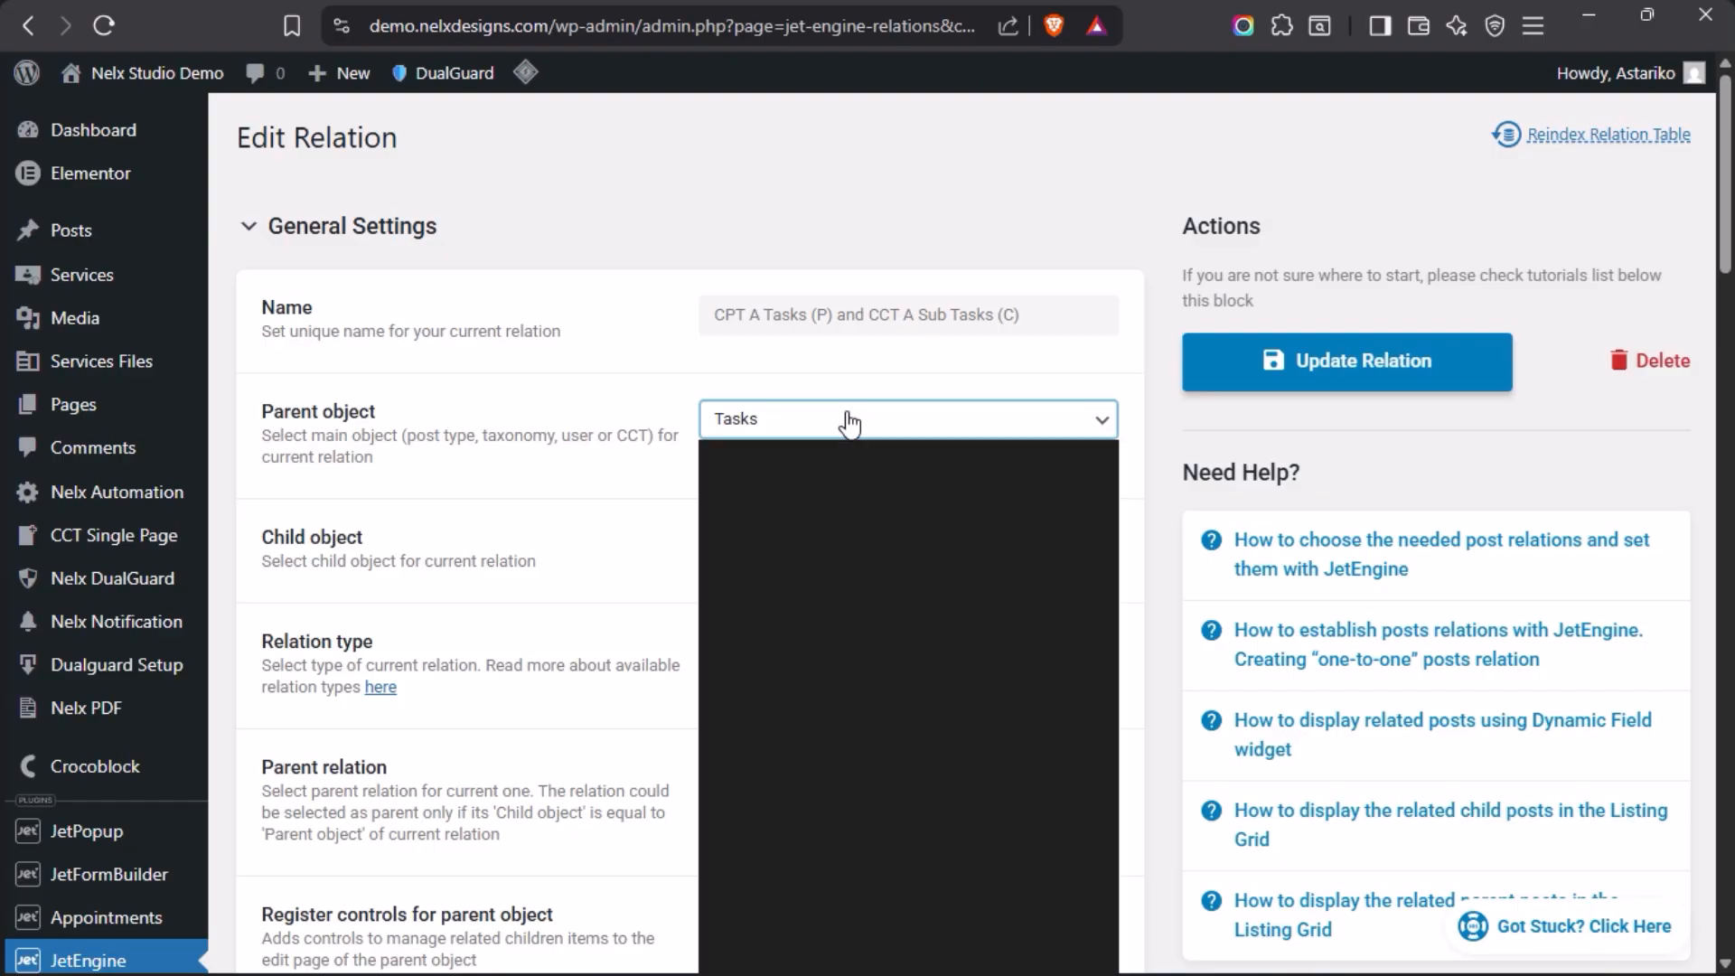
Step: Look at the available child objects and relation types, keeping Assigned Task Sub-Tasks and One to many
{"action": "scroll", "coordinate": [426, 556], "scroll_direction": "down", "scroll_amount": 2}
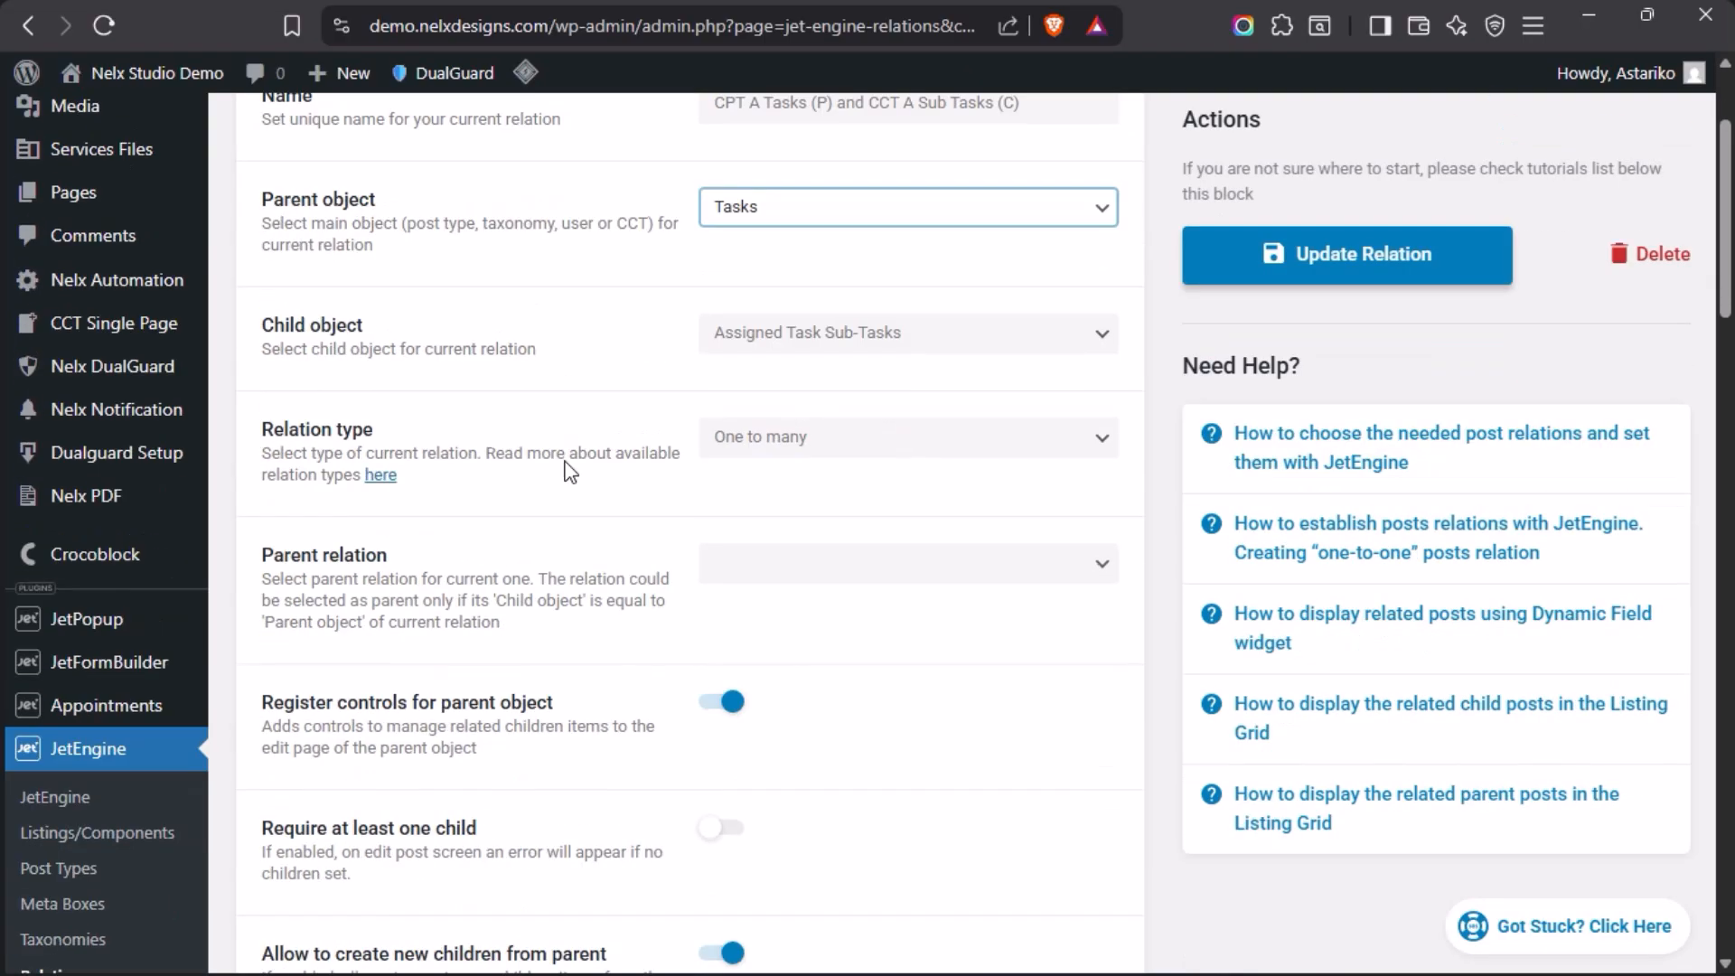
{"action": "left_click", "coordinate": [980, 339]}
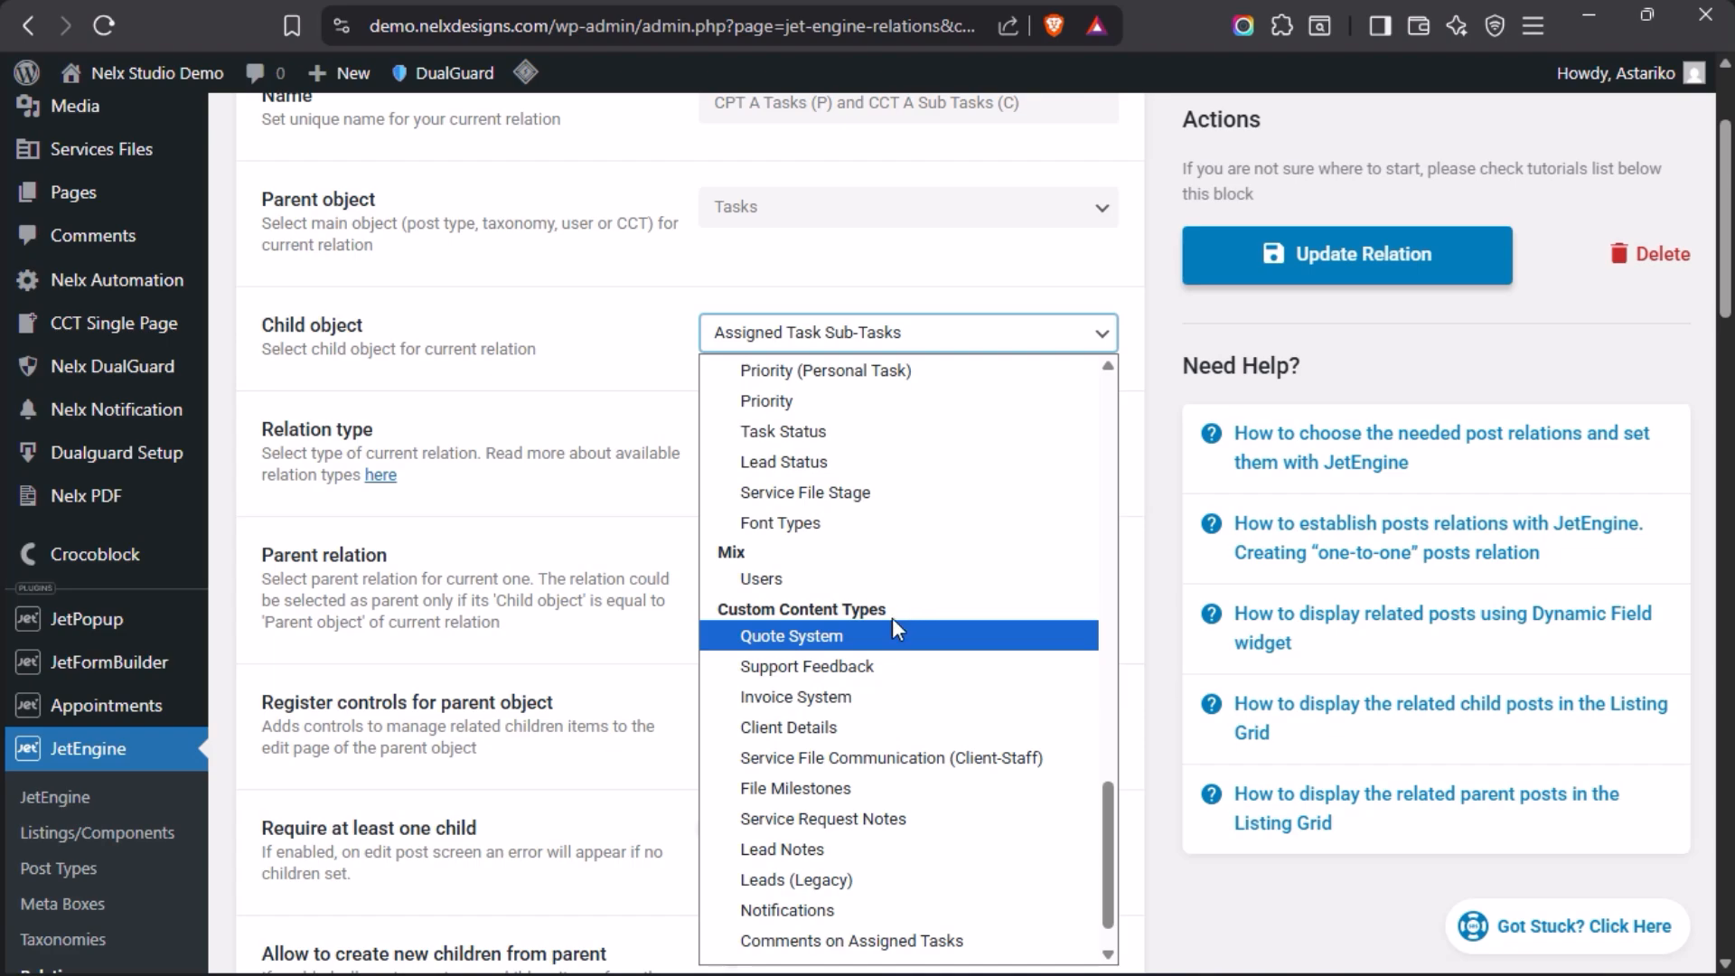
{"action": "scroll", "coordinate": [827, 617], "scroll_direction": "down", "scroll_amount": 1}
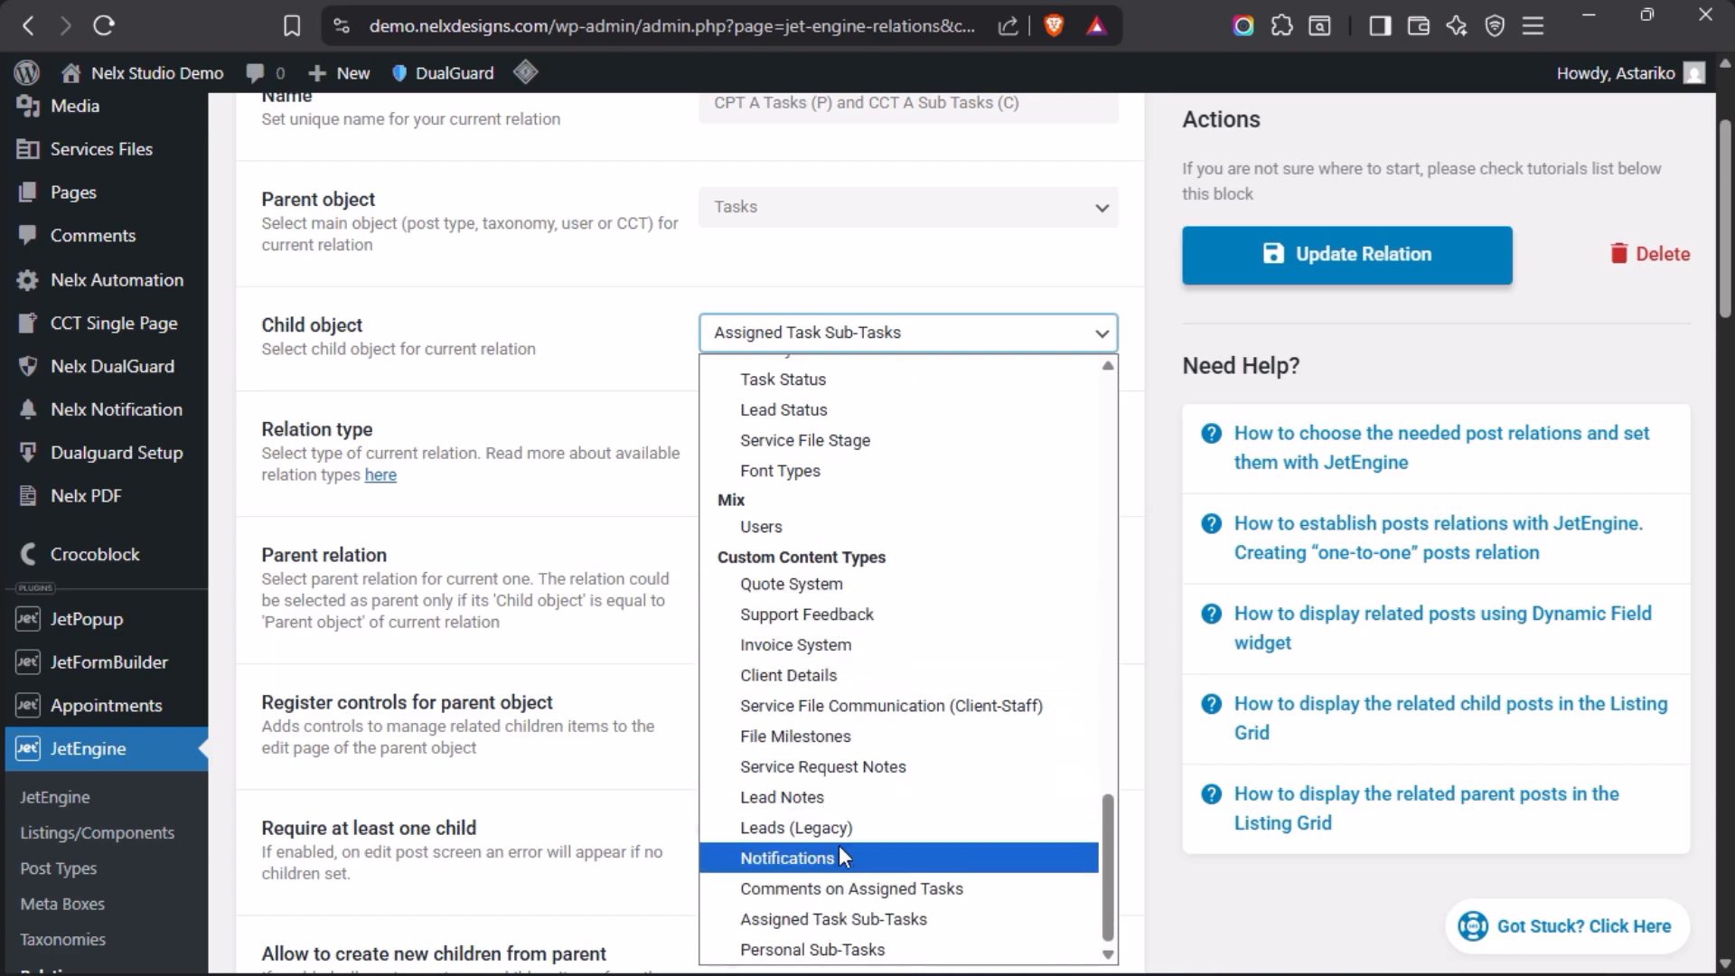
{"action": "left_click", "coordinate": [612, 366]}
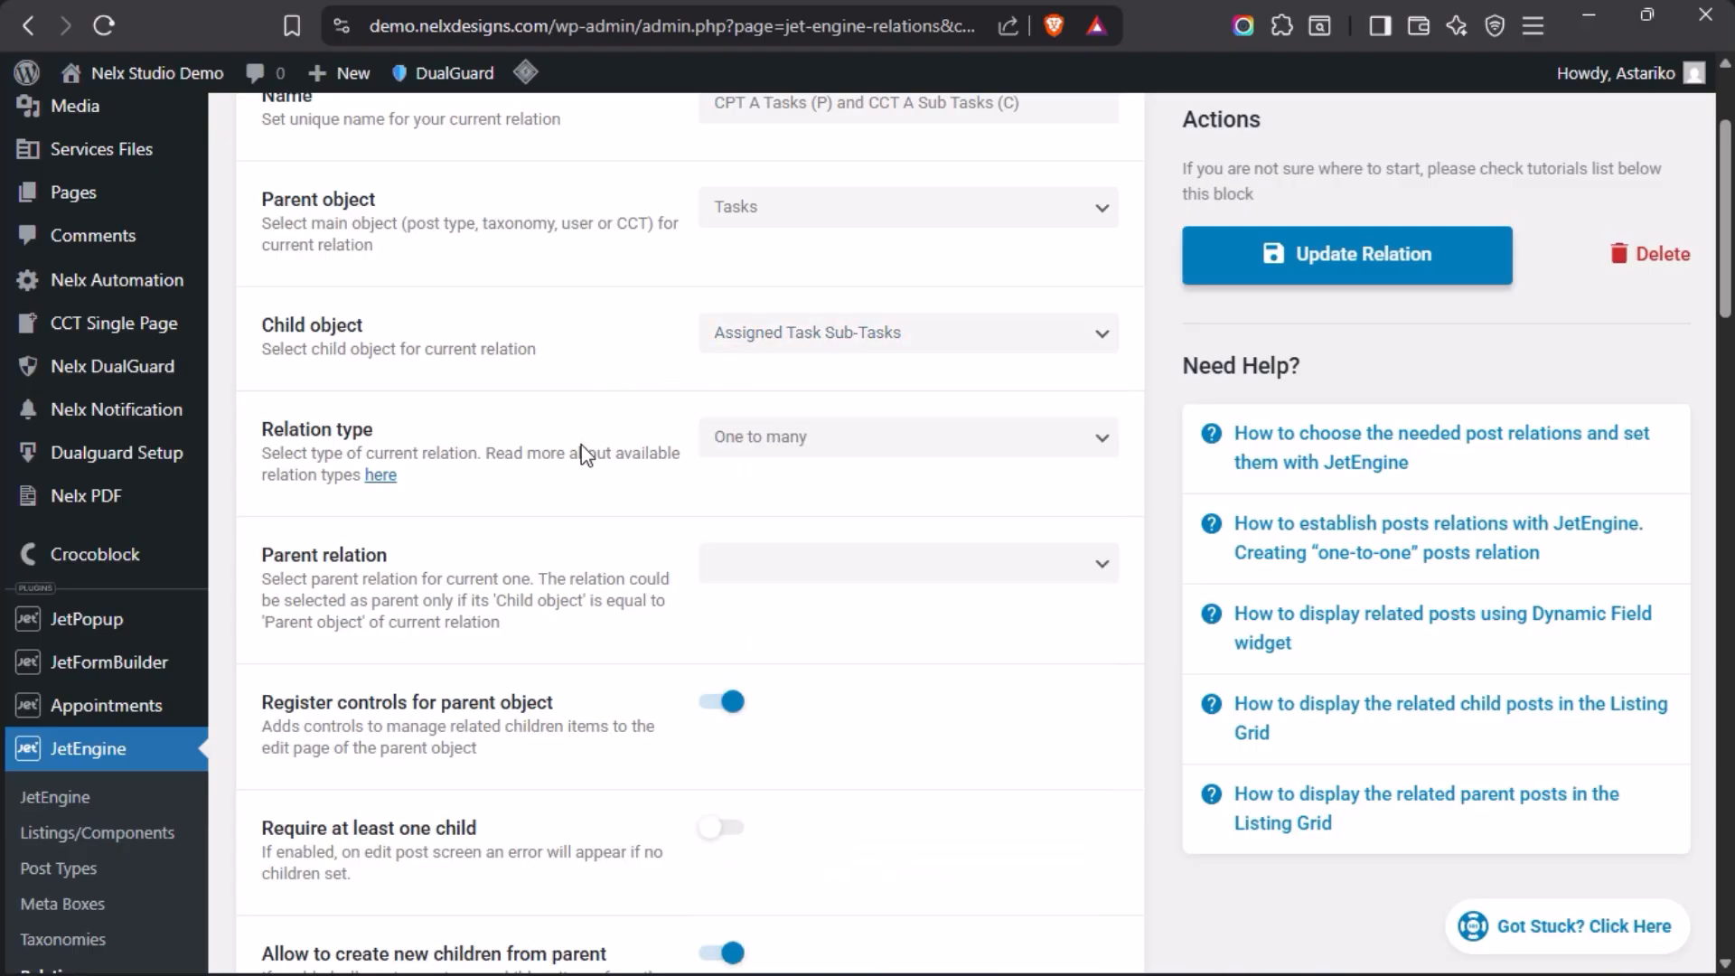
{"action": "left_click", "coordinate": [902, 448]}
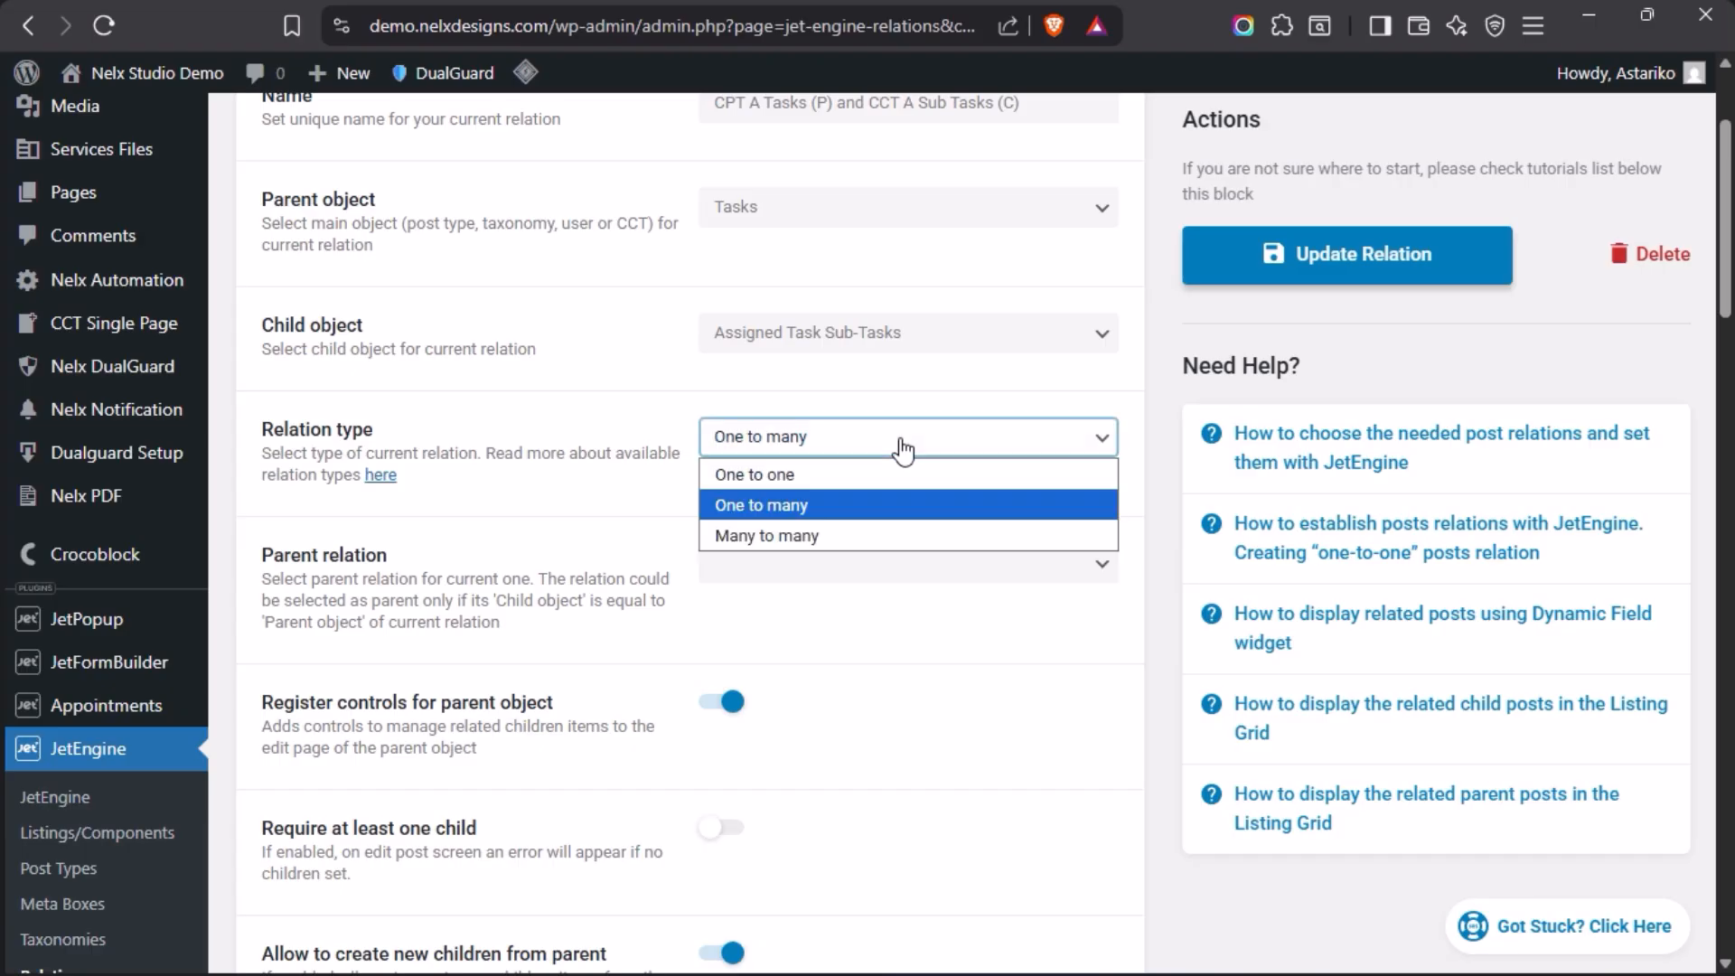
{"action": "left_click", "coordinate": [651, 416]}
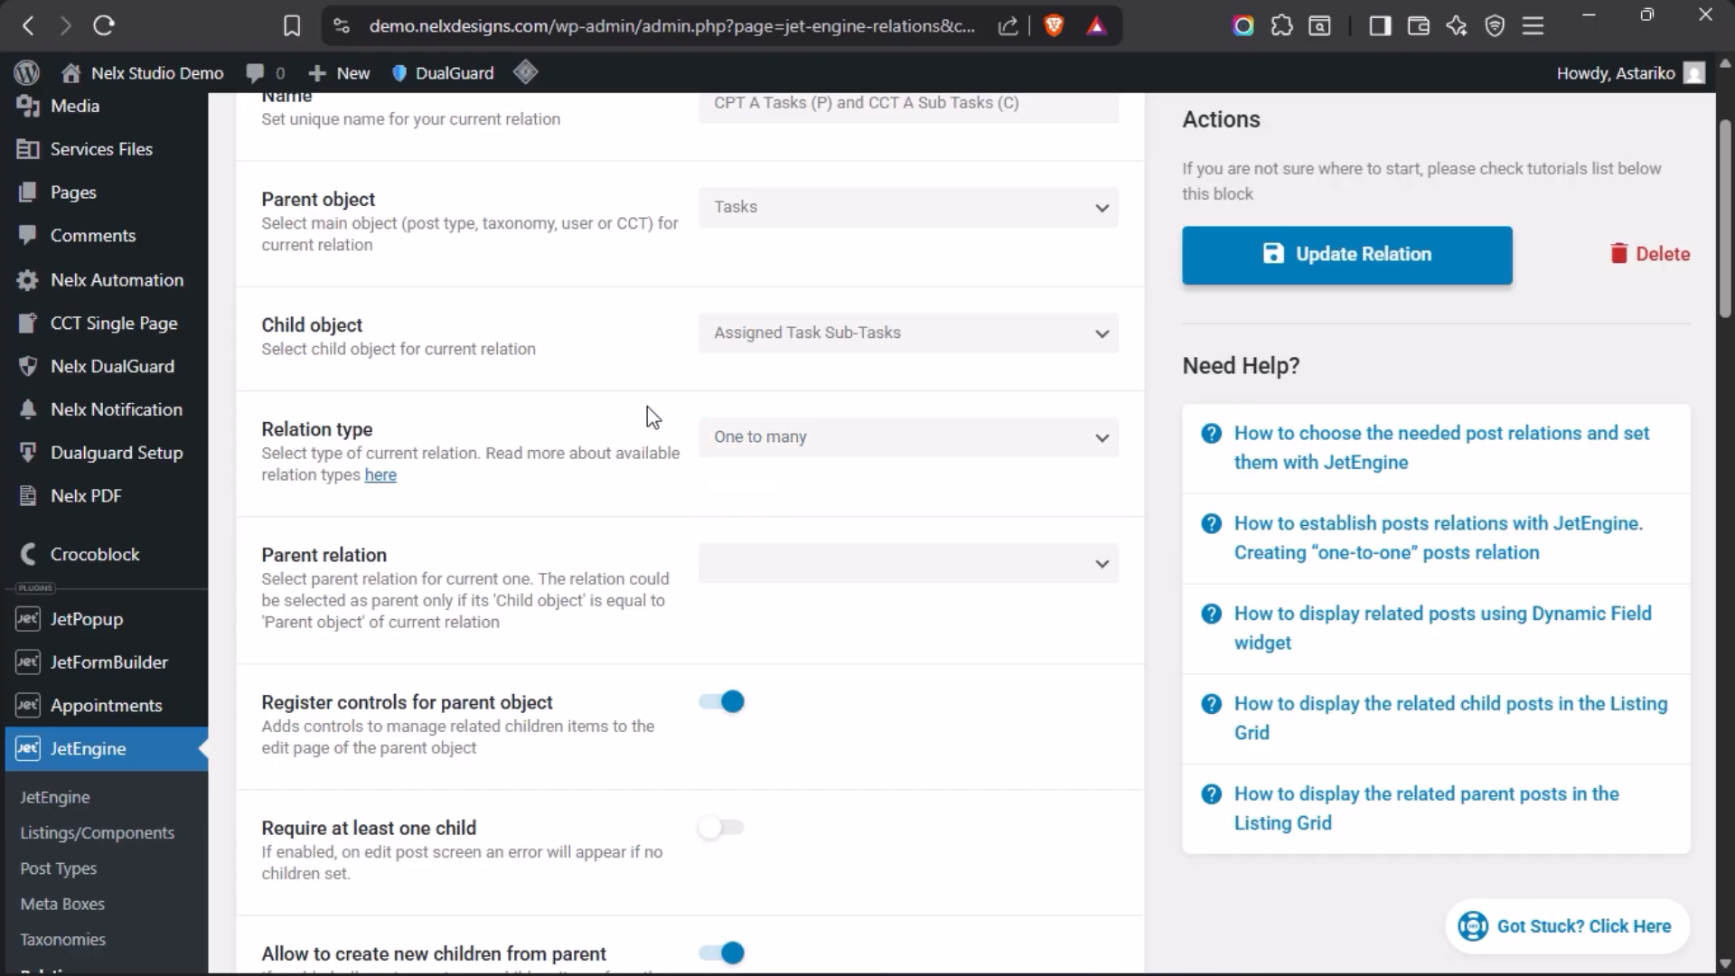
Step: Switch to the Check Staff Last Seen for a Possible Bug task page and view its subtask entry
{"action": "mouse_move", "coordinate": [58, 469]}
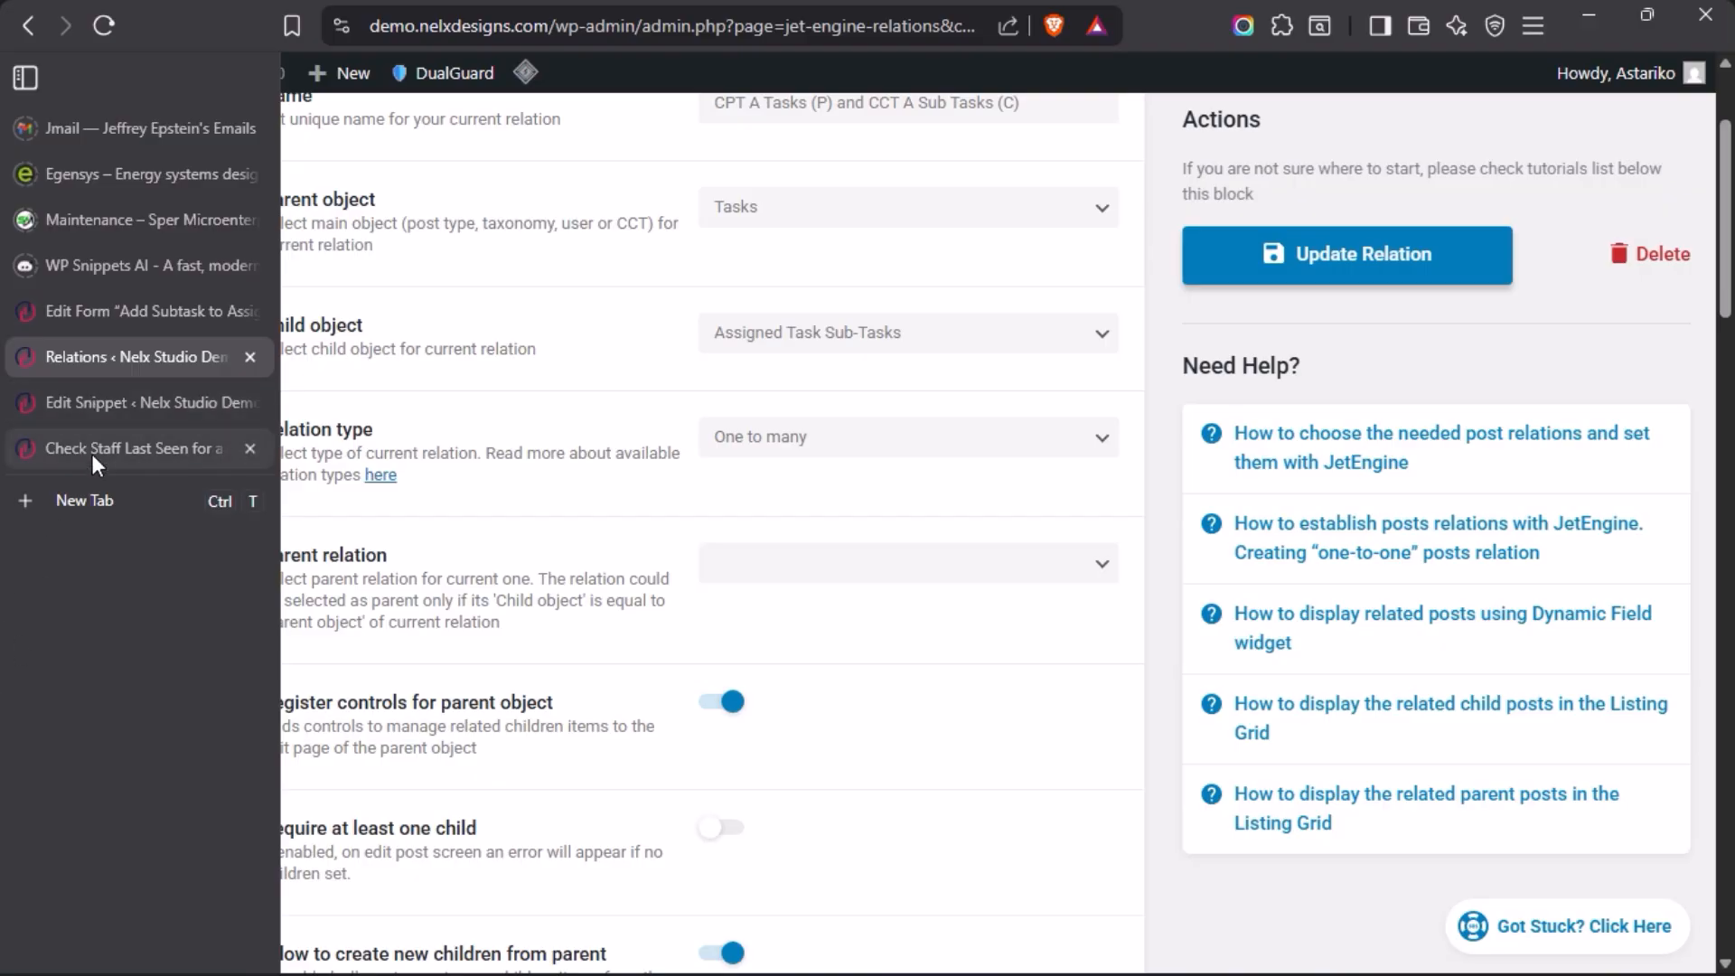
{"action": "left_click", "coordinate": [90, 451]}
{"action": "scroll", "coordinate": [983, 491], "scroll_direction": "up", "scroll_amount": 3}
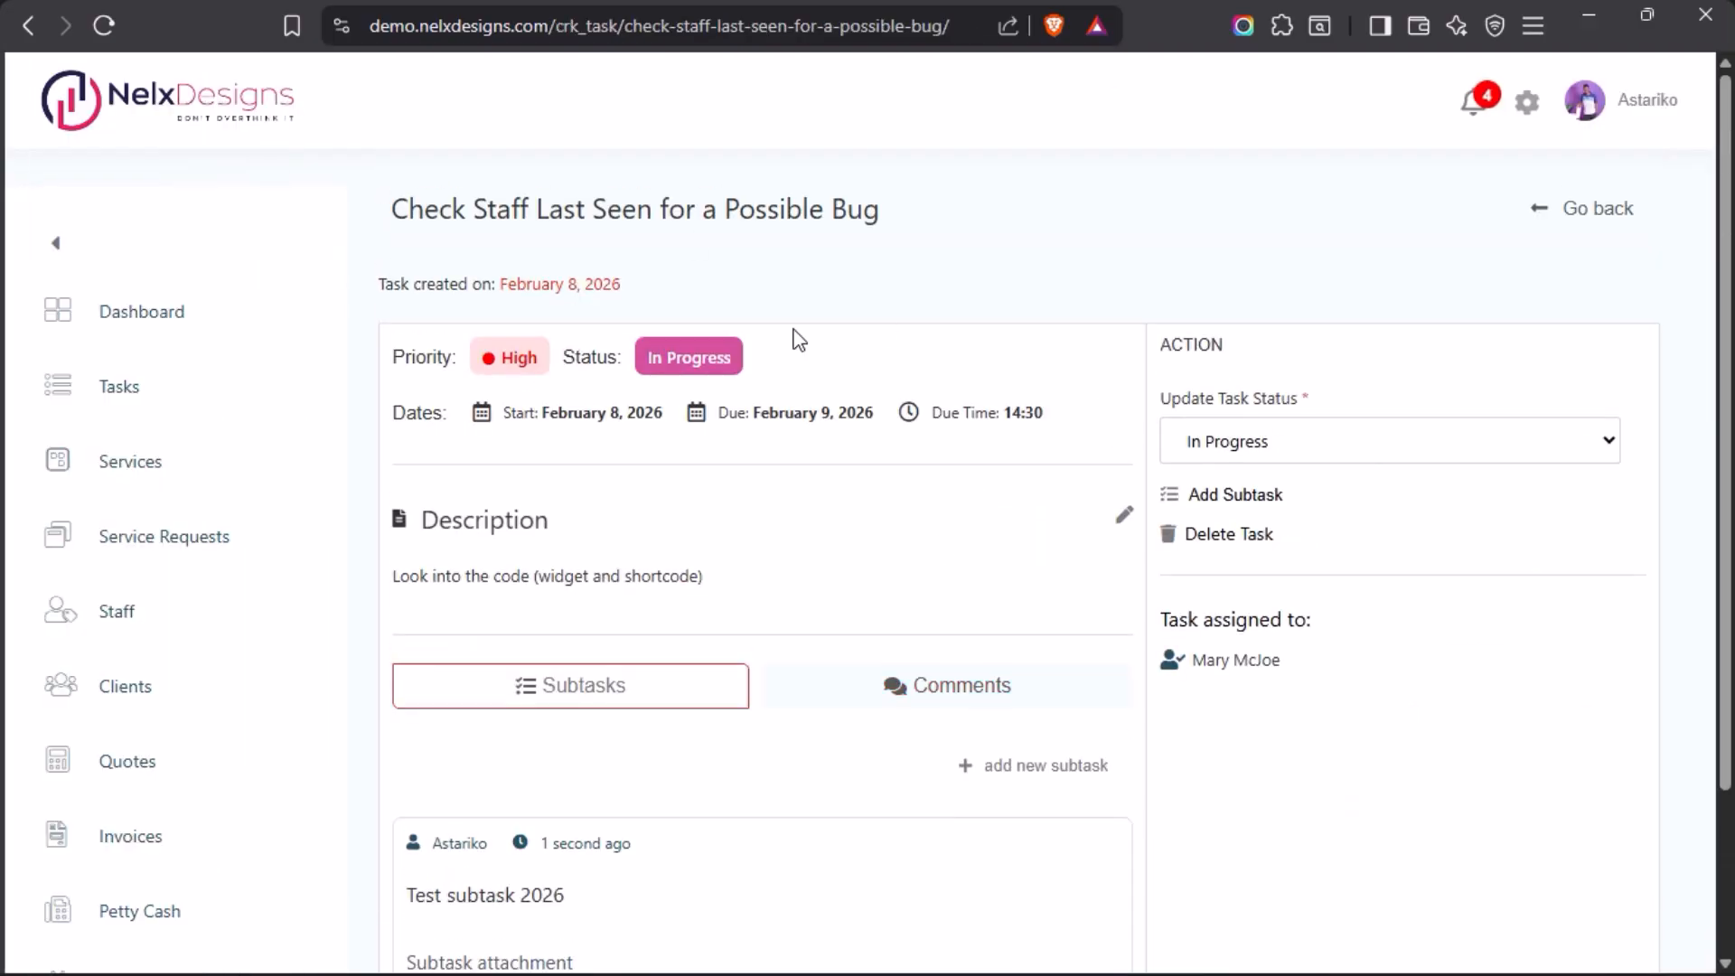
{"action": "scroll", "coordinate": [1016, 388], "scroll_direction": "down", "scroll_amount": 2}
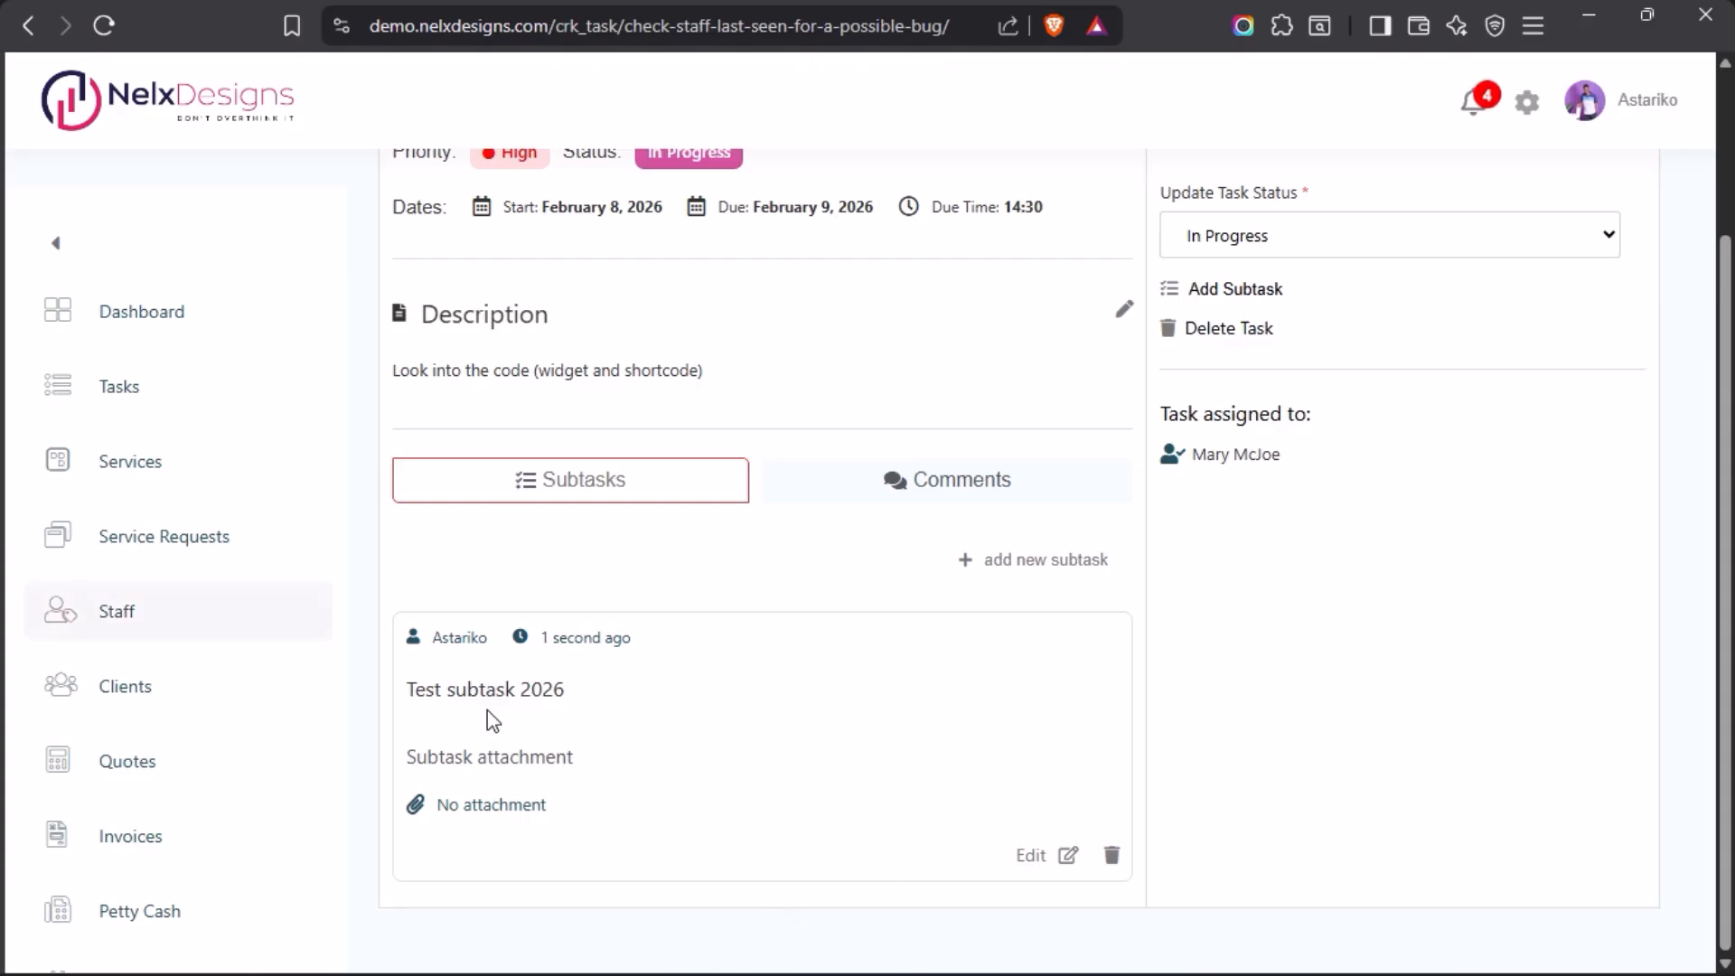
Step: Return to the assigned sub-tasks relation and review its control, database table, REST API endpoint and content type settings down to Meta Fields
{"action": "mouse_move", "coordinate": [2, 568]}
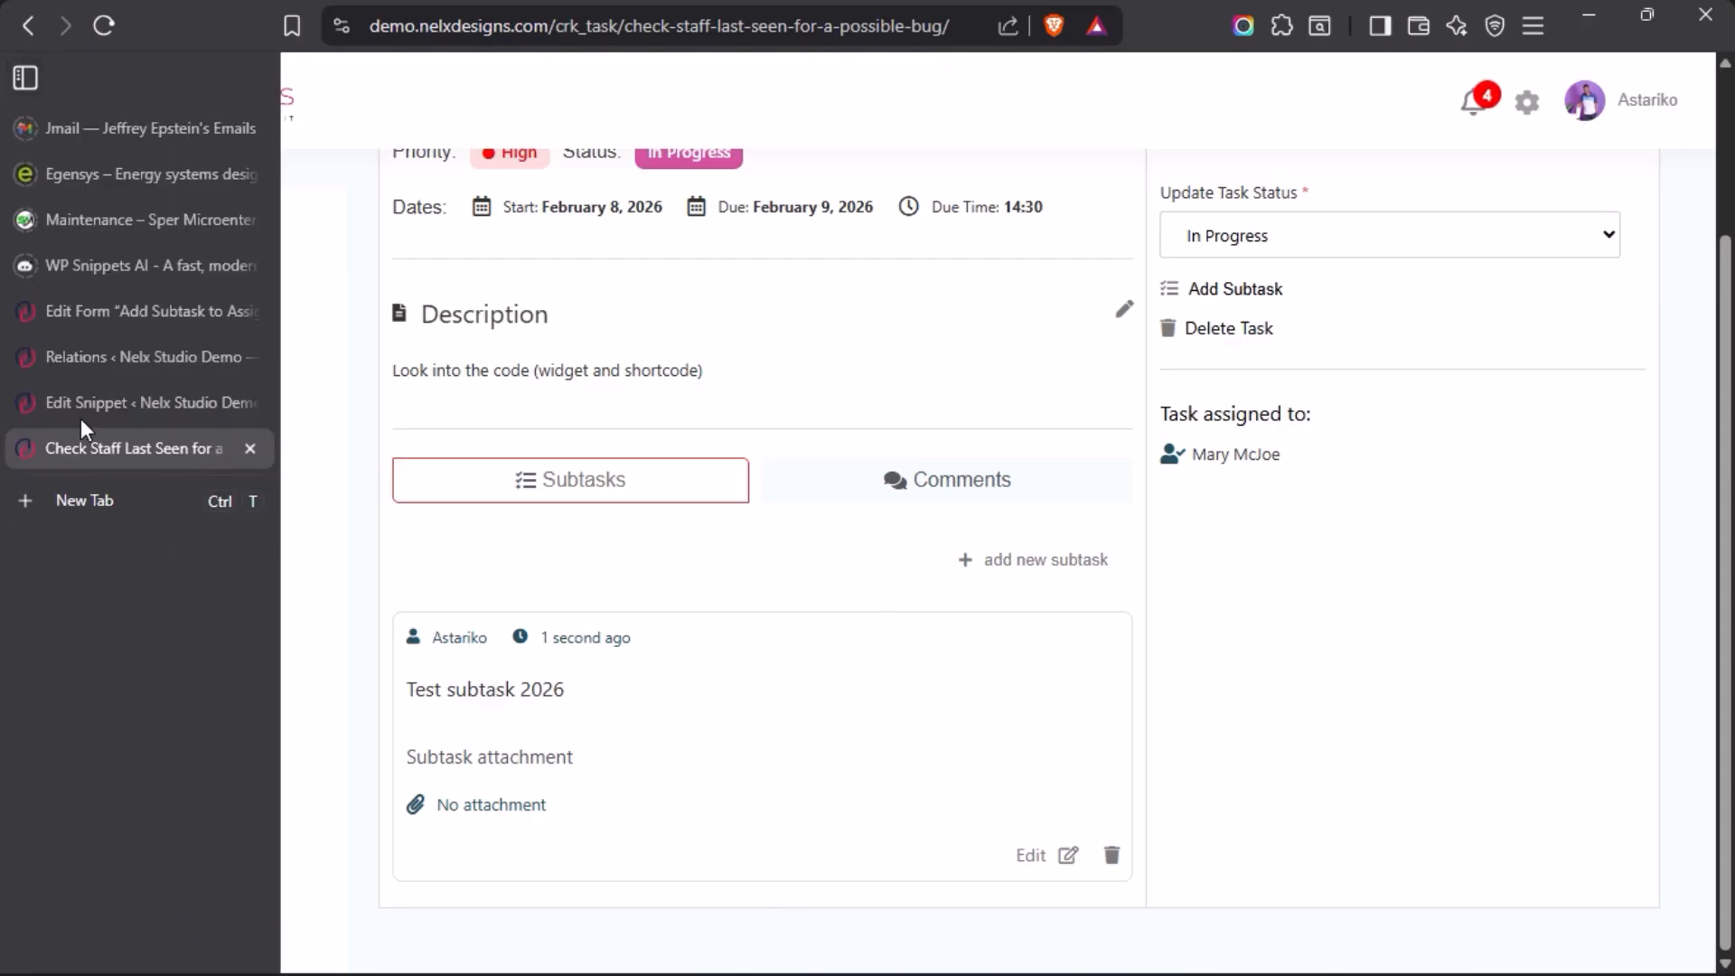
{"action": "left_click", "coordinate": [99, 358]}
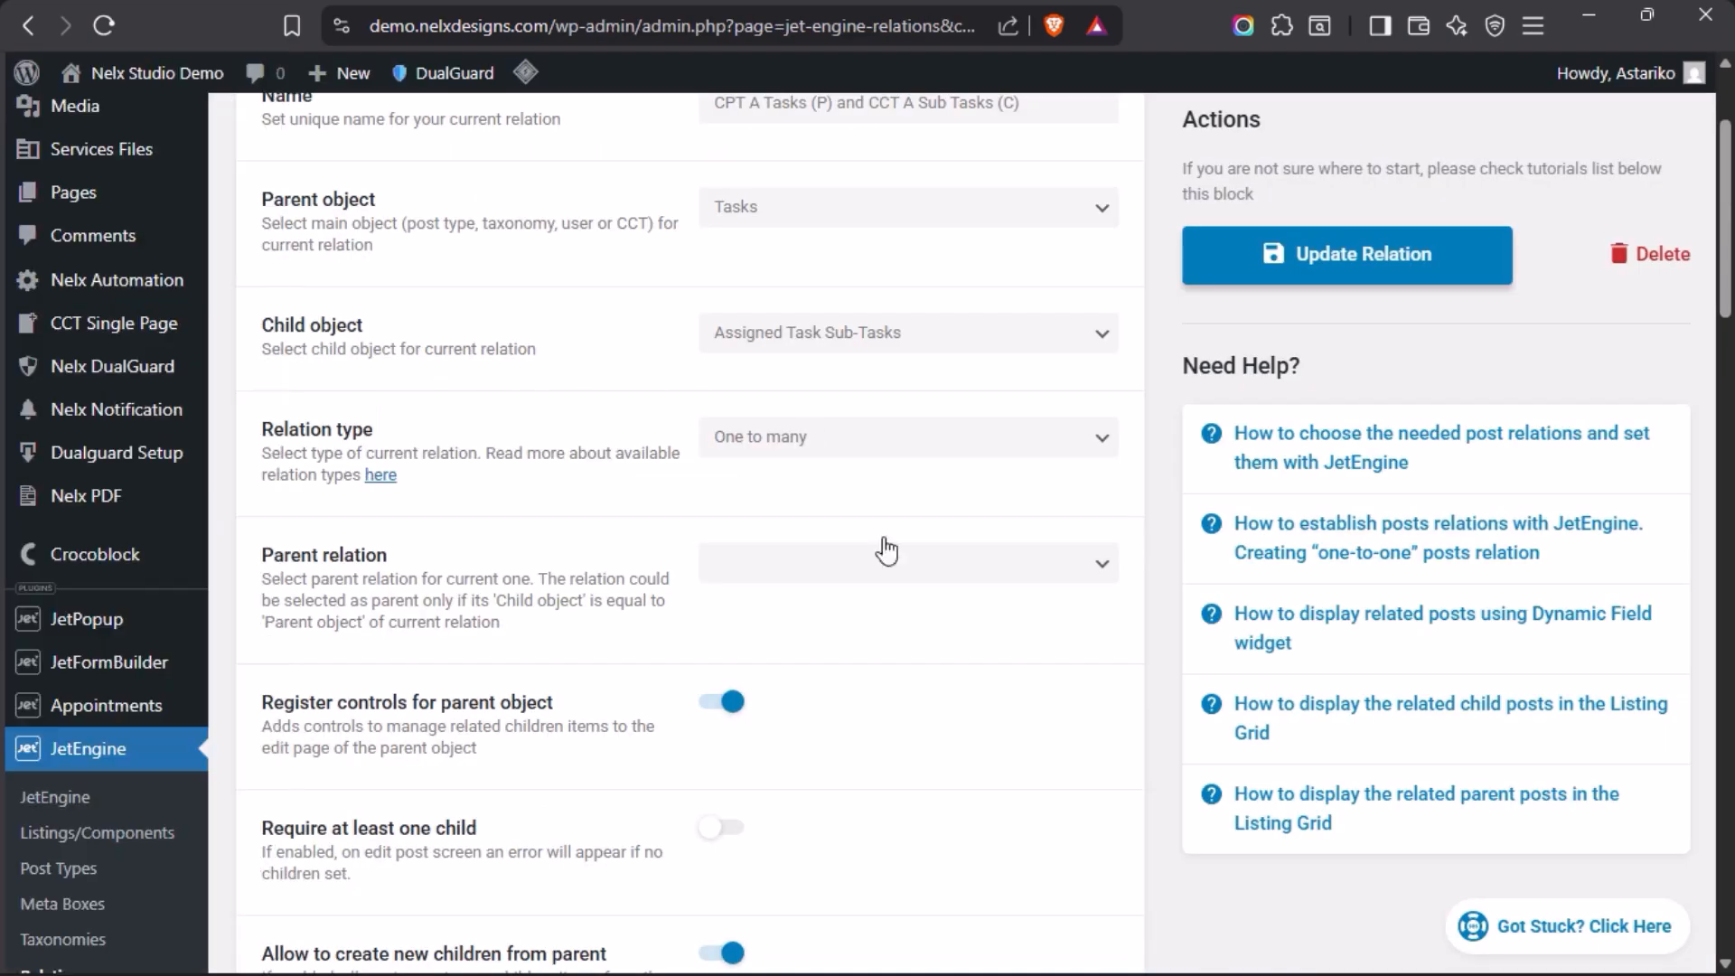
{"action": "scroll", "coordinate": [515, 543], "scroll_direction": "down", "scroll_amount": 1}
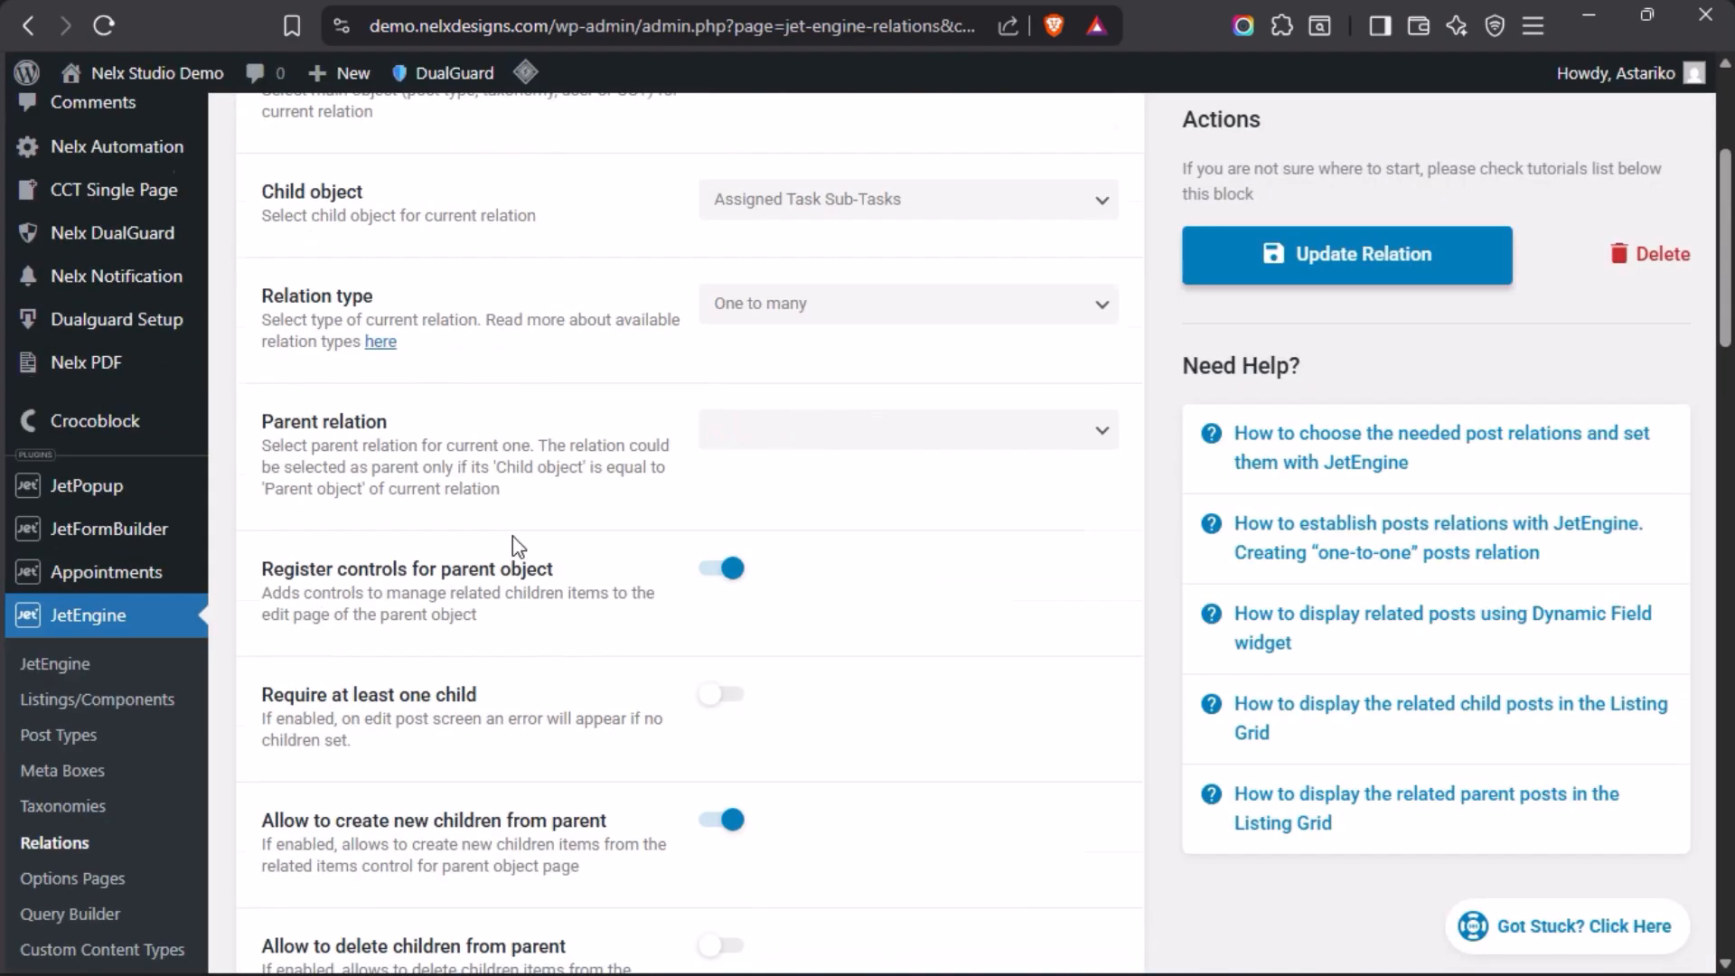
{"action": "scroll", "coordinate": [512, 535], "scroll_direction": "down", "scroll_amount": 7}
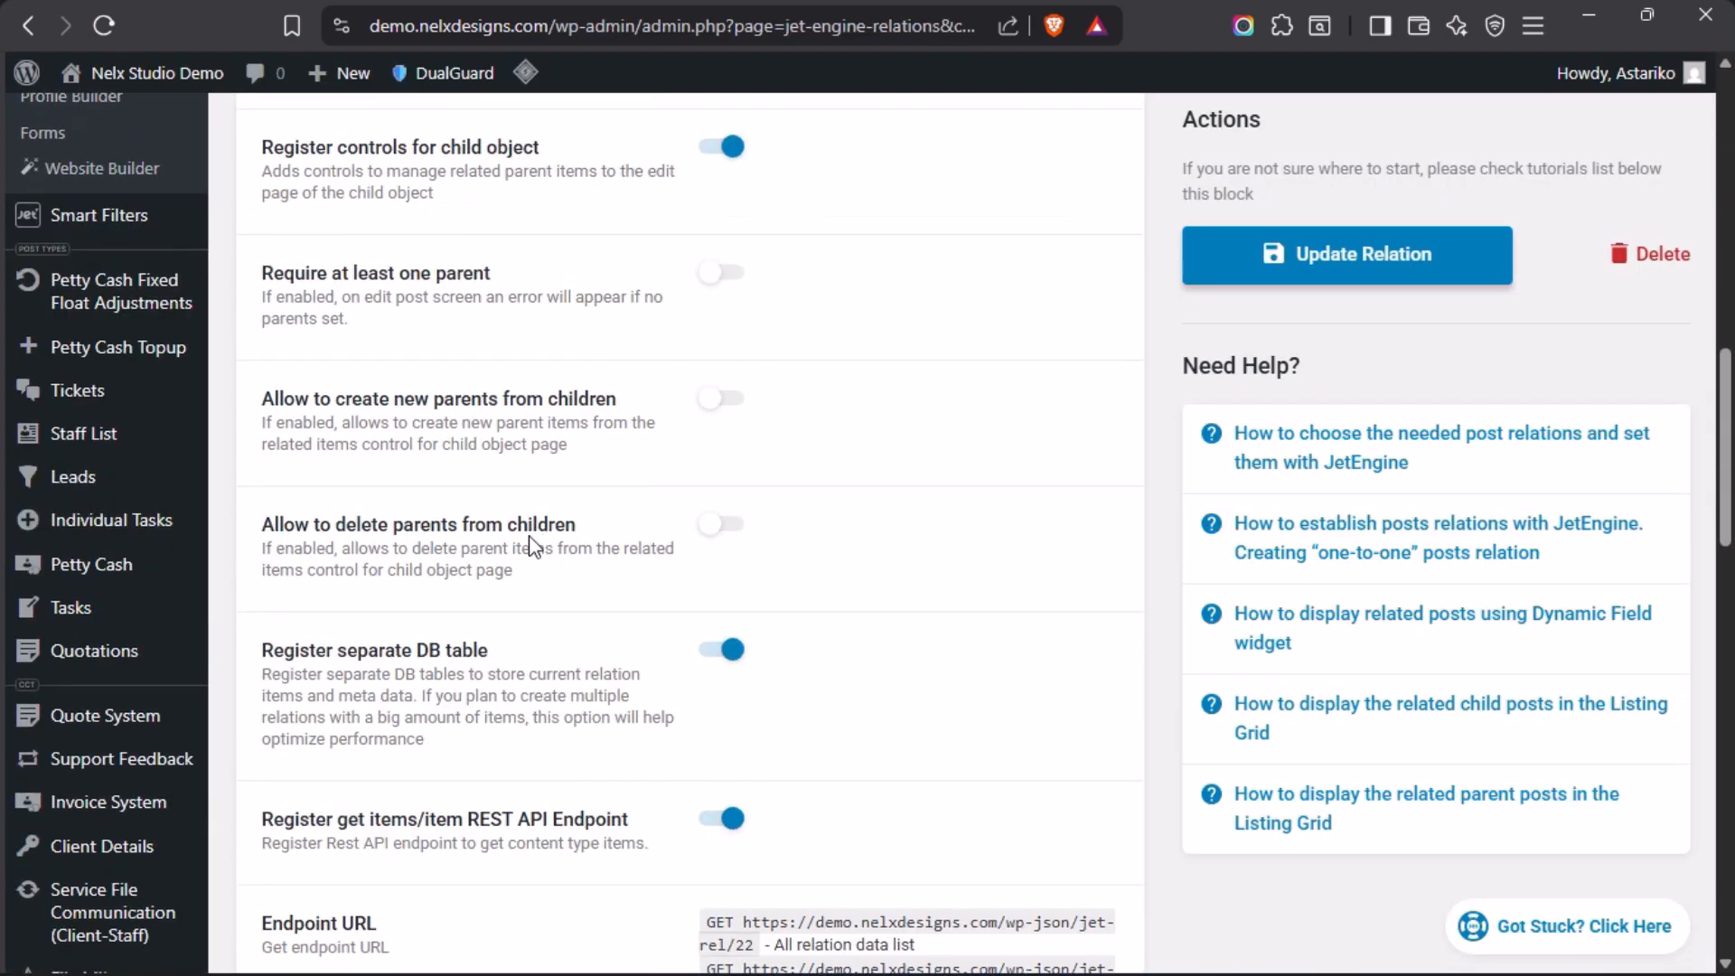
{"action": "scroll", "coordinate": [534, 547], "scroll_direction": "down", "scroll_amount": 3}
{"action": "scroll", "coordinate": [617, 453], "scroll_direction": "up", "scroll_amount": 2}
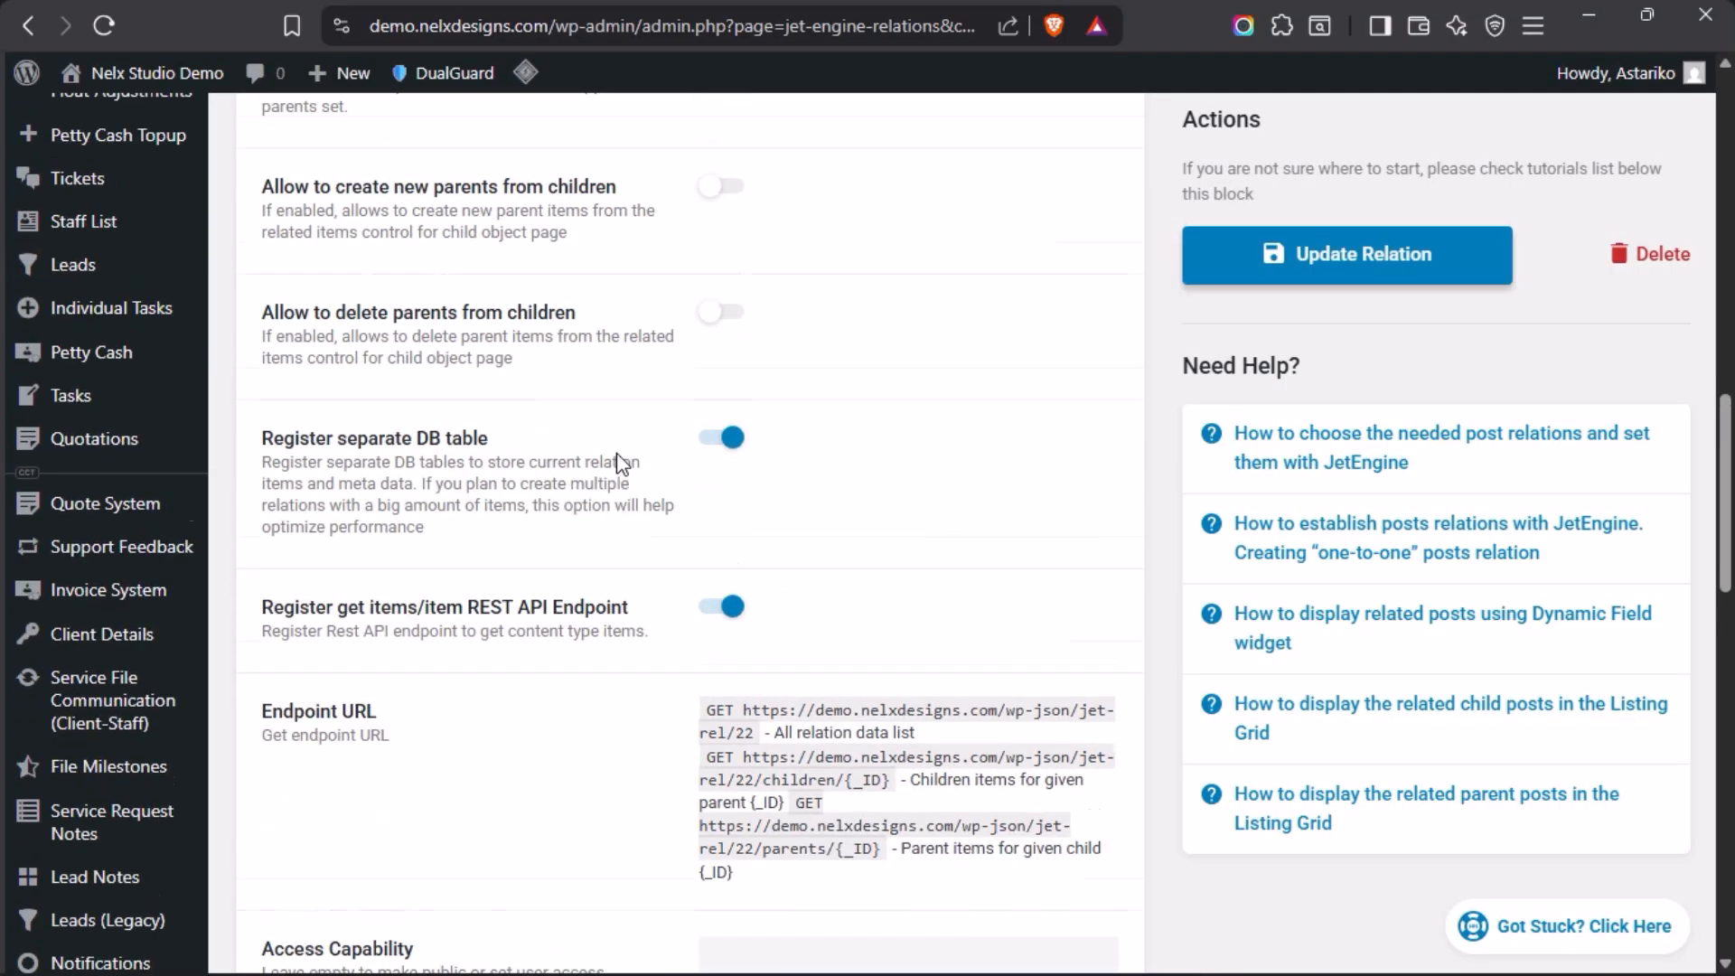
{"action": "scroll", "coordinate": [623, 488], "scroll_direction": "down", "scroll_amount": 2}
{"action": "scroll", "coordinate": [629, 522], "scroll_direction": "down", "scroll_amount": 2}
{"action": "scroll", "coordinate": [666, 399], "scroll_direction": "up", "scroll_amount": 2}
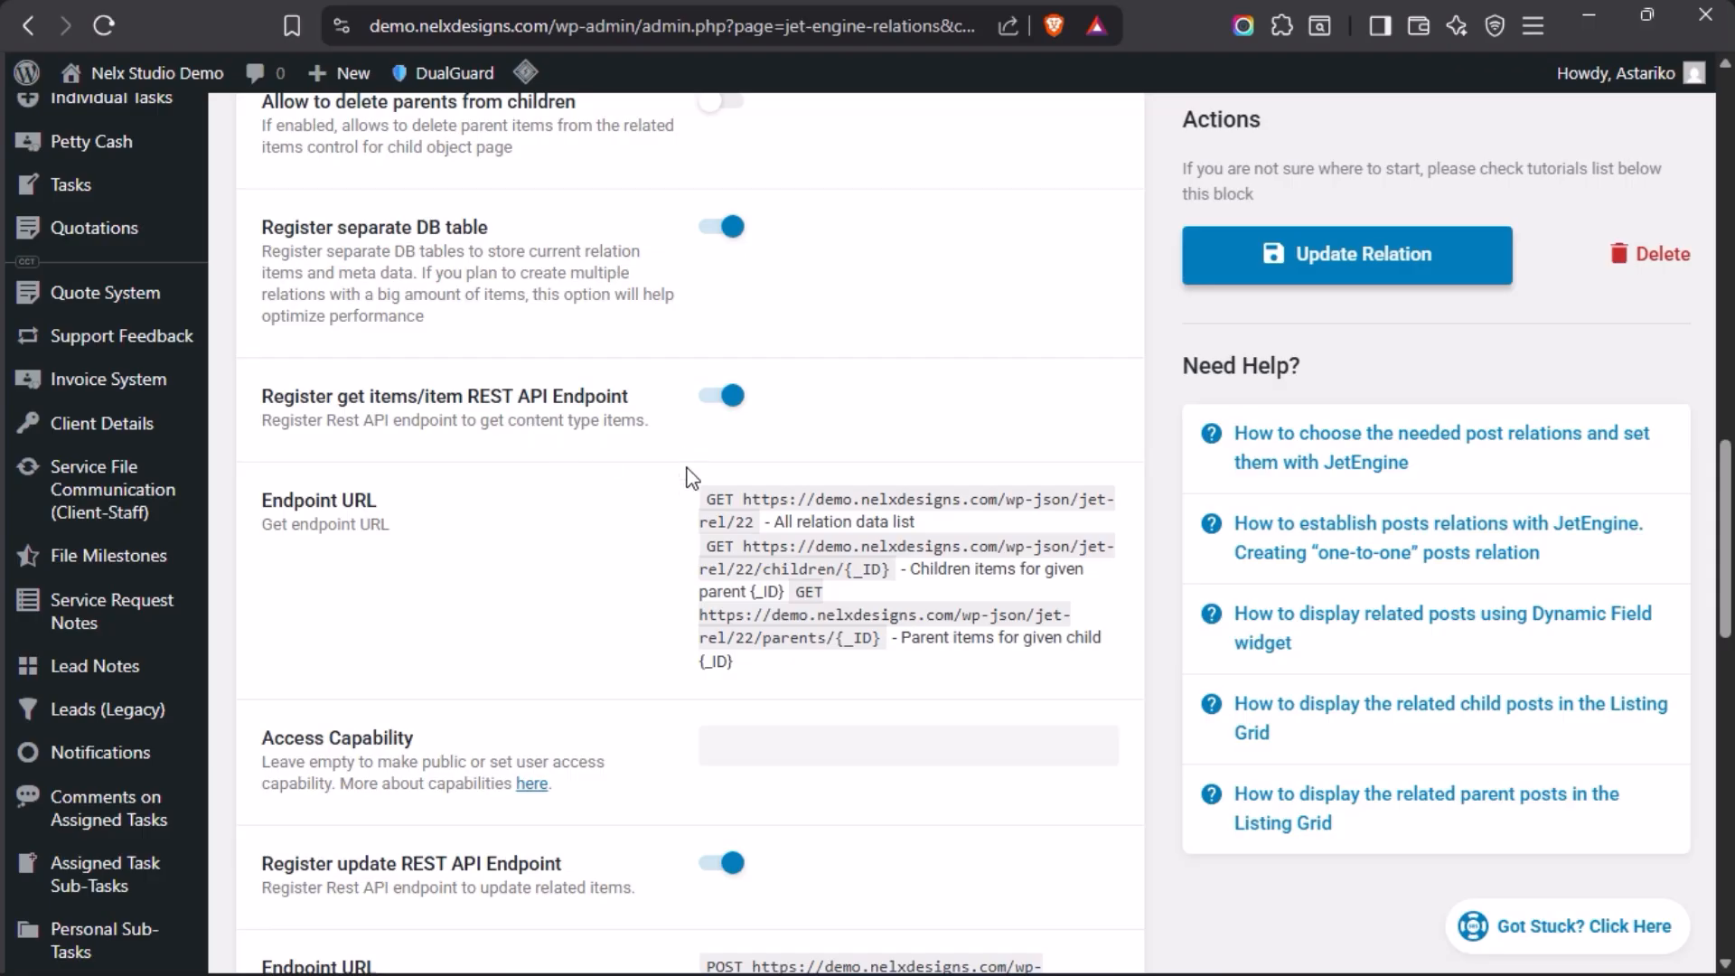
{"action": "scroll", "coordinate": [668, 479], "scroll_direction": "down", "scroll_amount": 5}
{"action": "scroll", "coordinate": [620, 562], "scroll_direction": "down", "scroll_amount": 2}
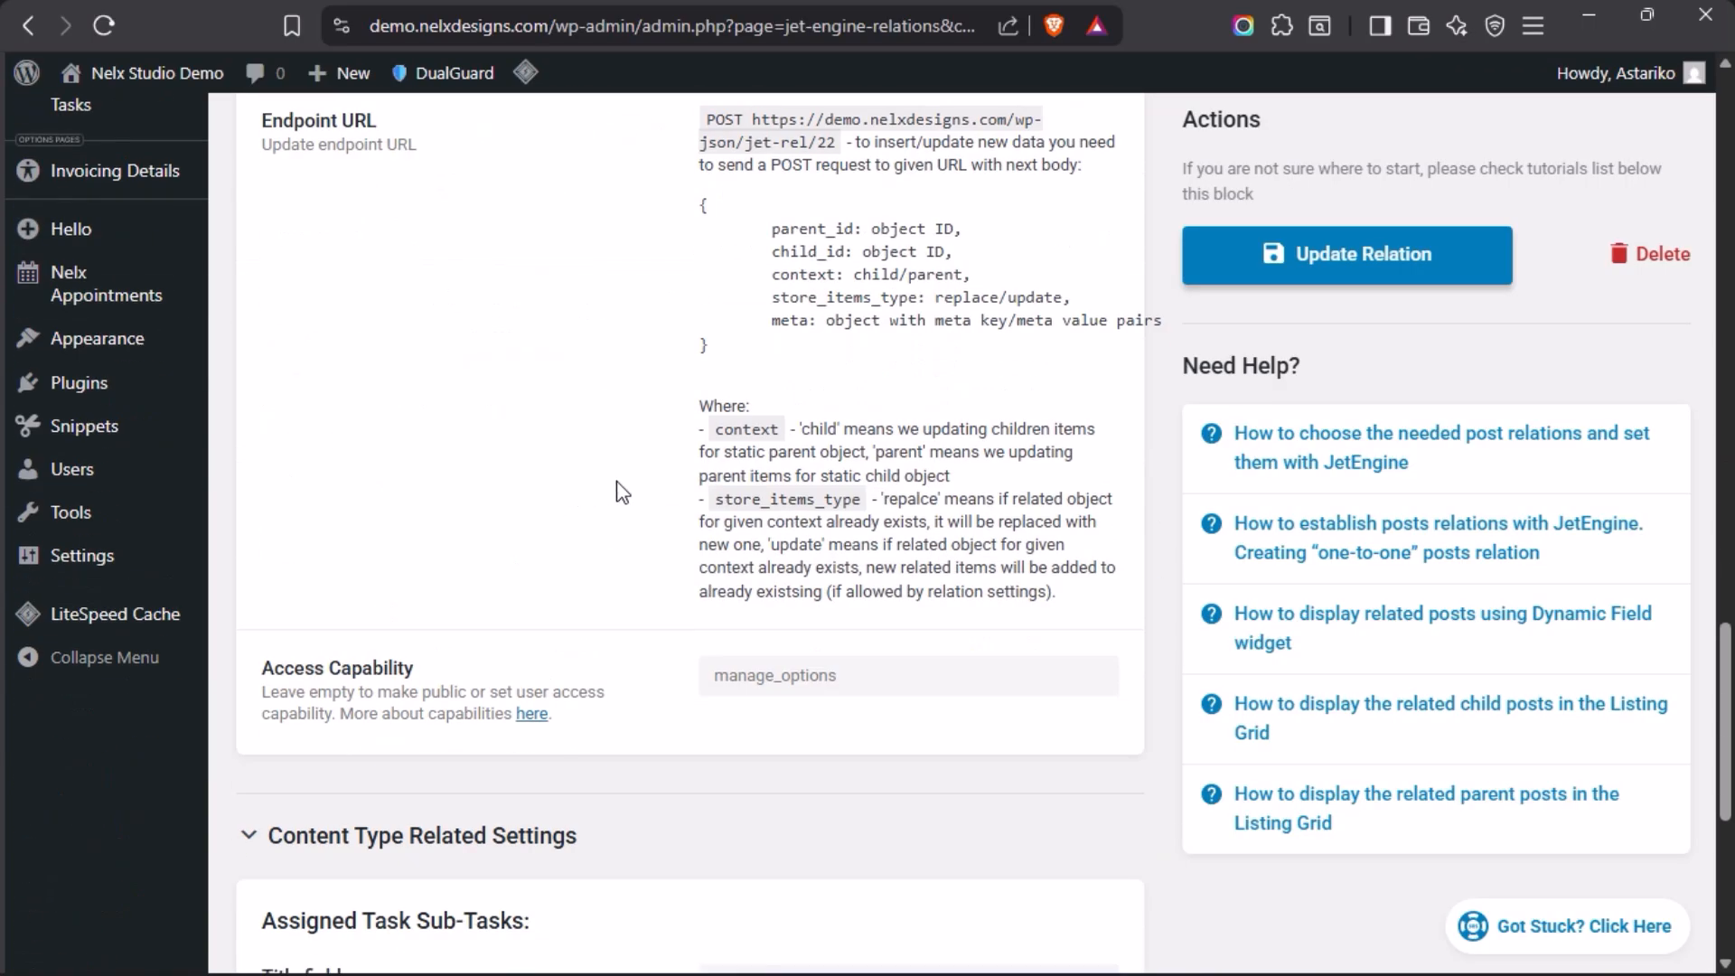
{"action": "scroll", "coordinate": [616, 493], "scroll_direction": "up", "scroll_amount": 4}
{"action": "scroll", "coordinate": [592, 553], "scroll_direction": "down", "scroll_amount": 7}
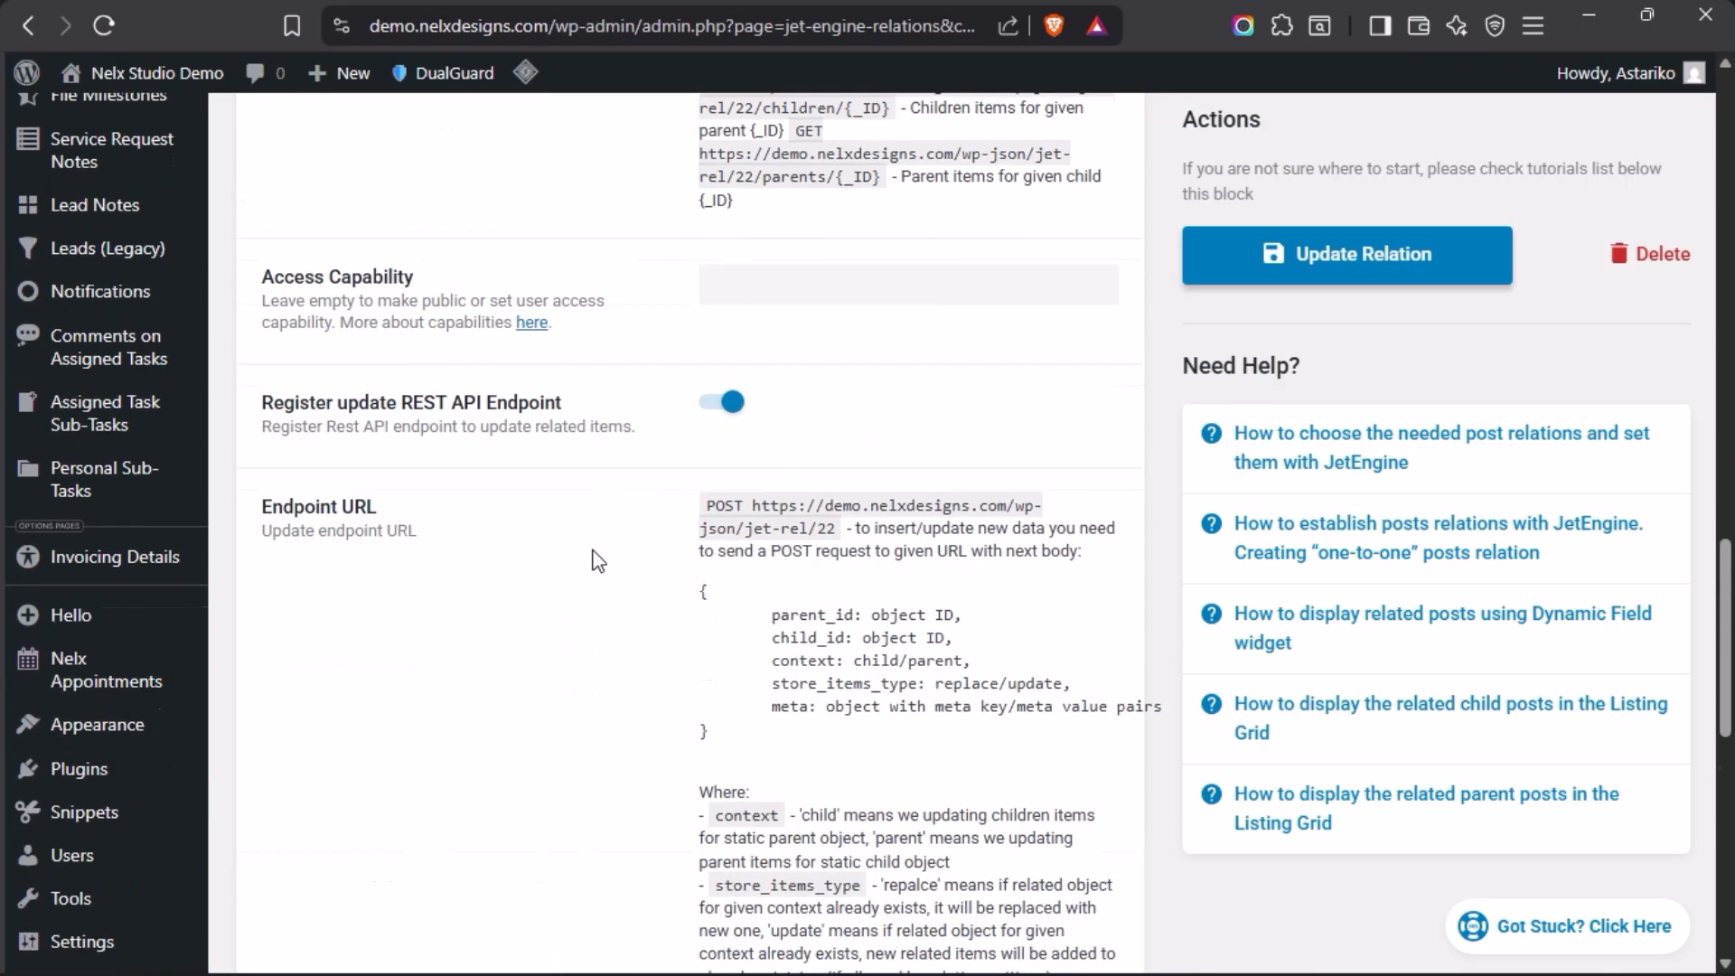
{"action": "scroll", "coordinate": [589, 553], "scroll_direction": "down", "scroll_amount": 1}
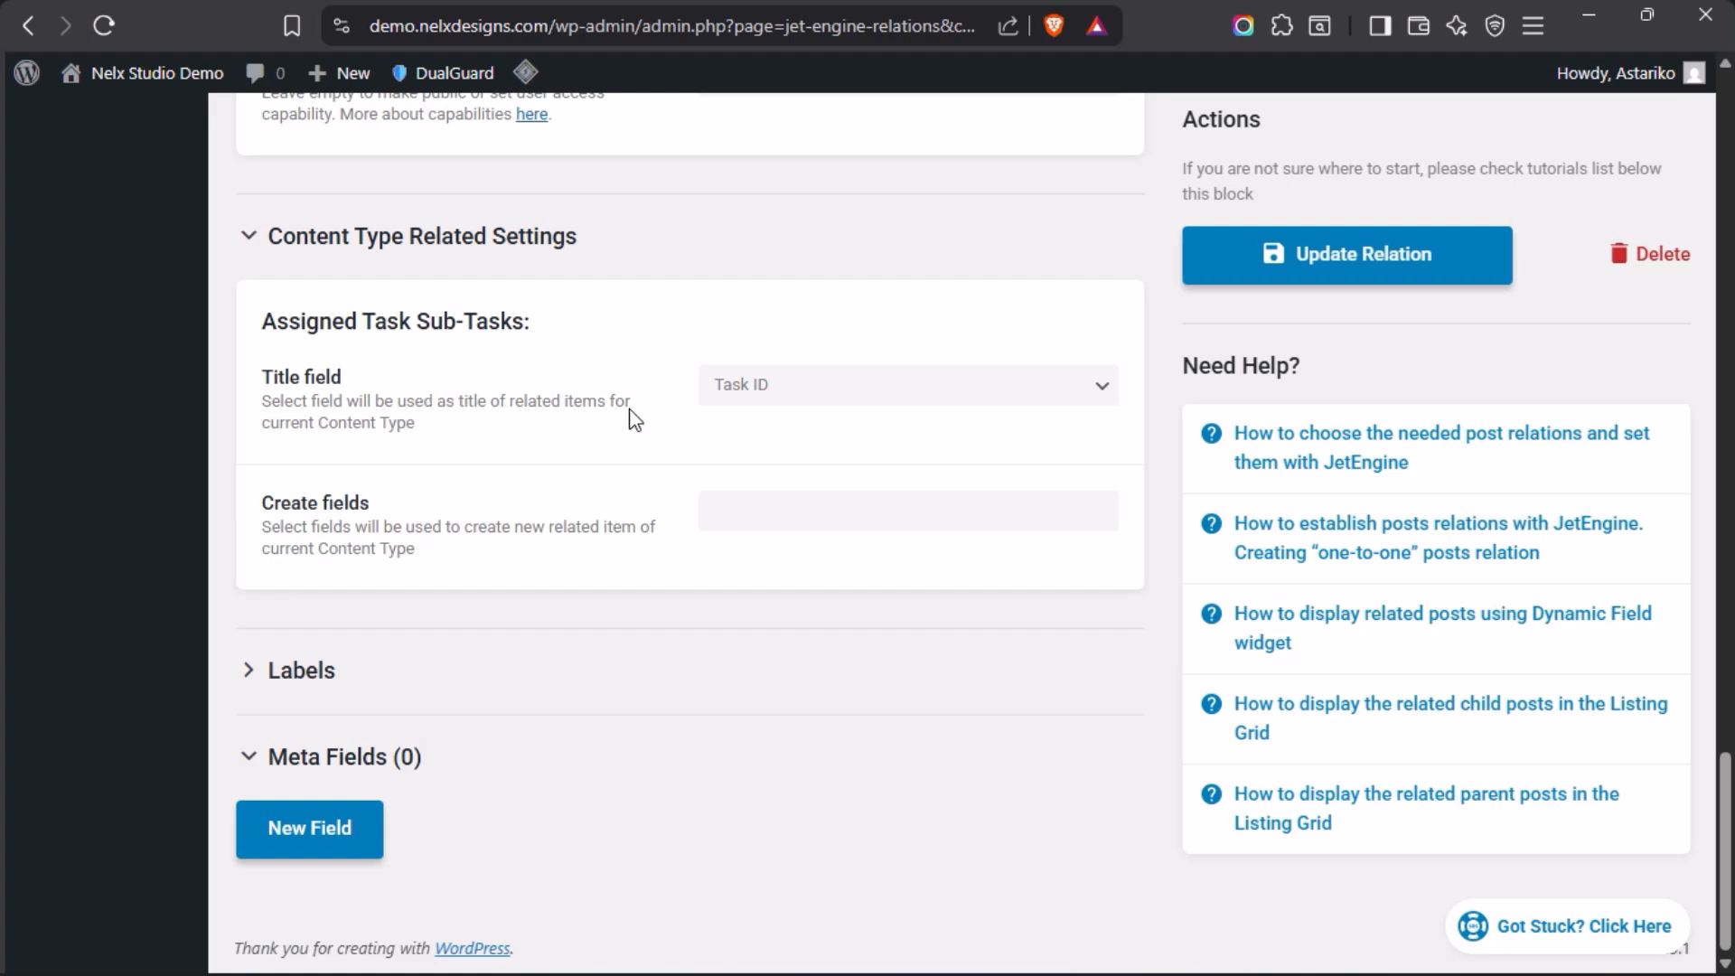
Step: Look at the title field options for Assigned Task Sub-Tasks, keeping Task ID, and compare with the Add Subtask to Assigned Task form
{"action": "left_click", "coordinate": [1059, 394]}
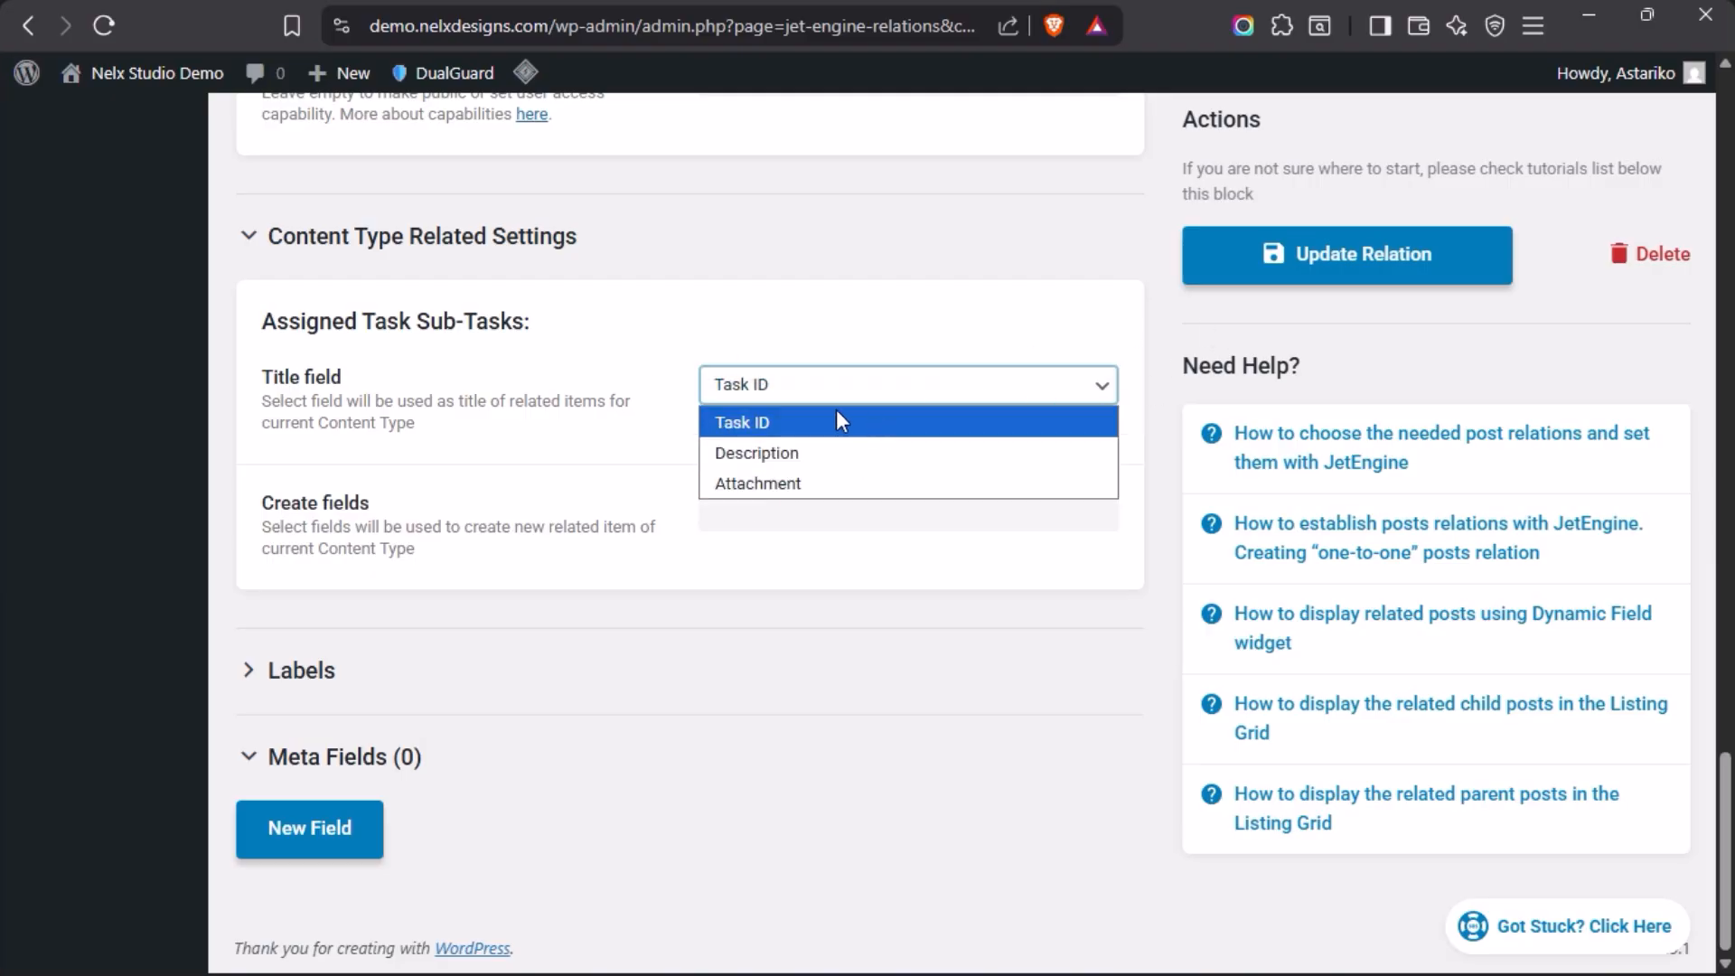
{"action": "left_click", "coordinate": [770, 425]}
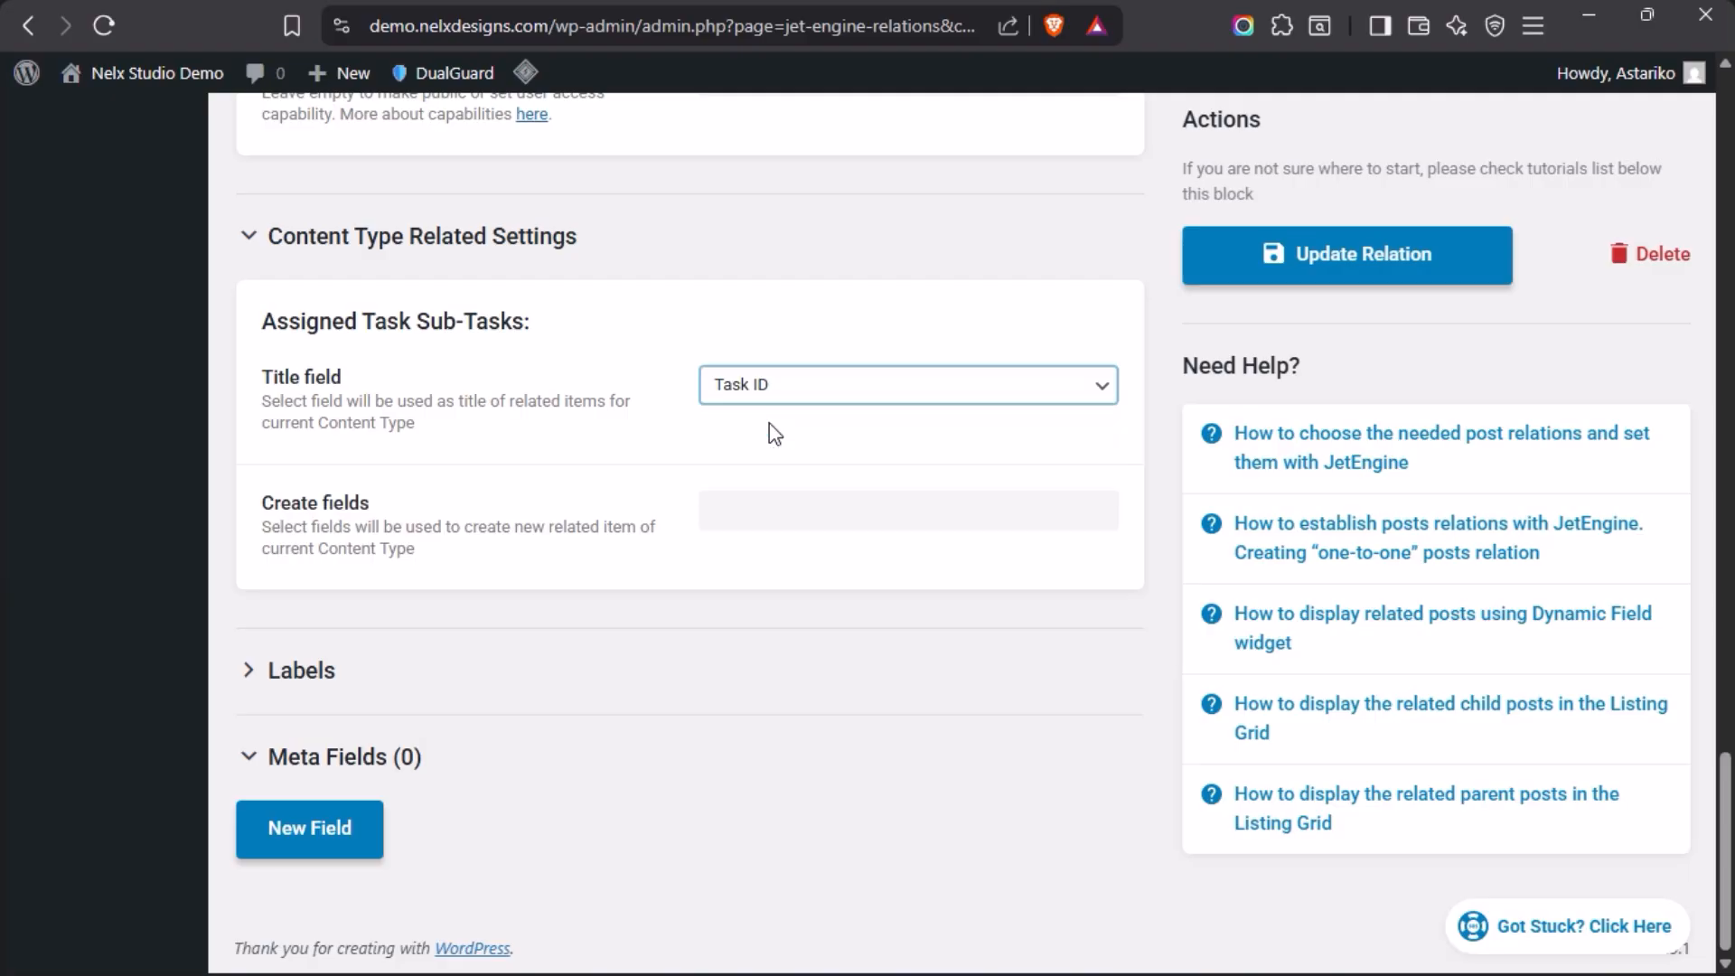
{"action": "mouse_move", "coordinate": [1, 739]}
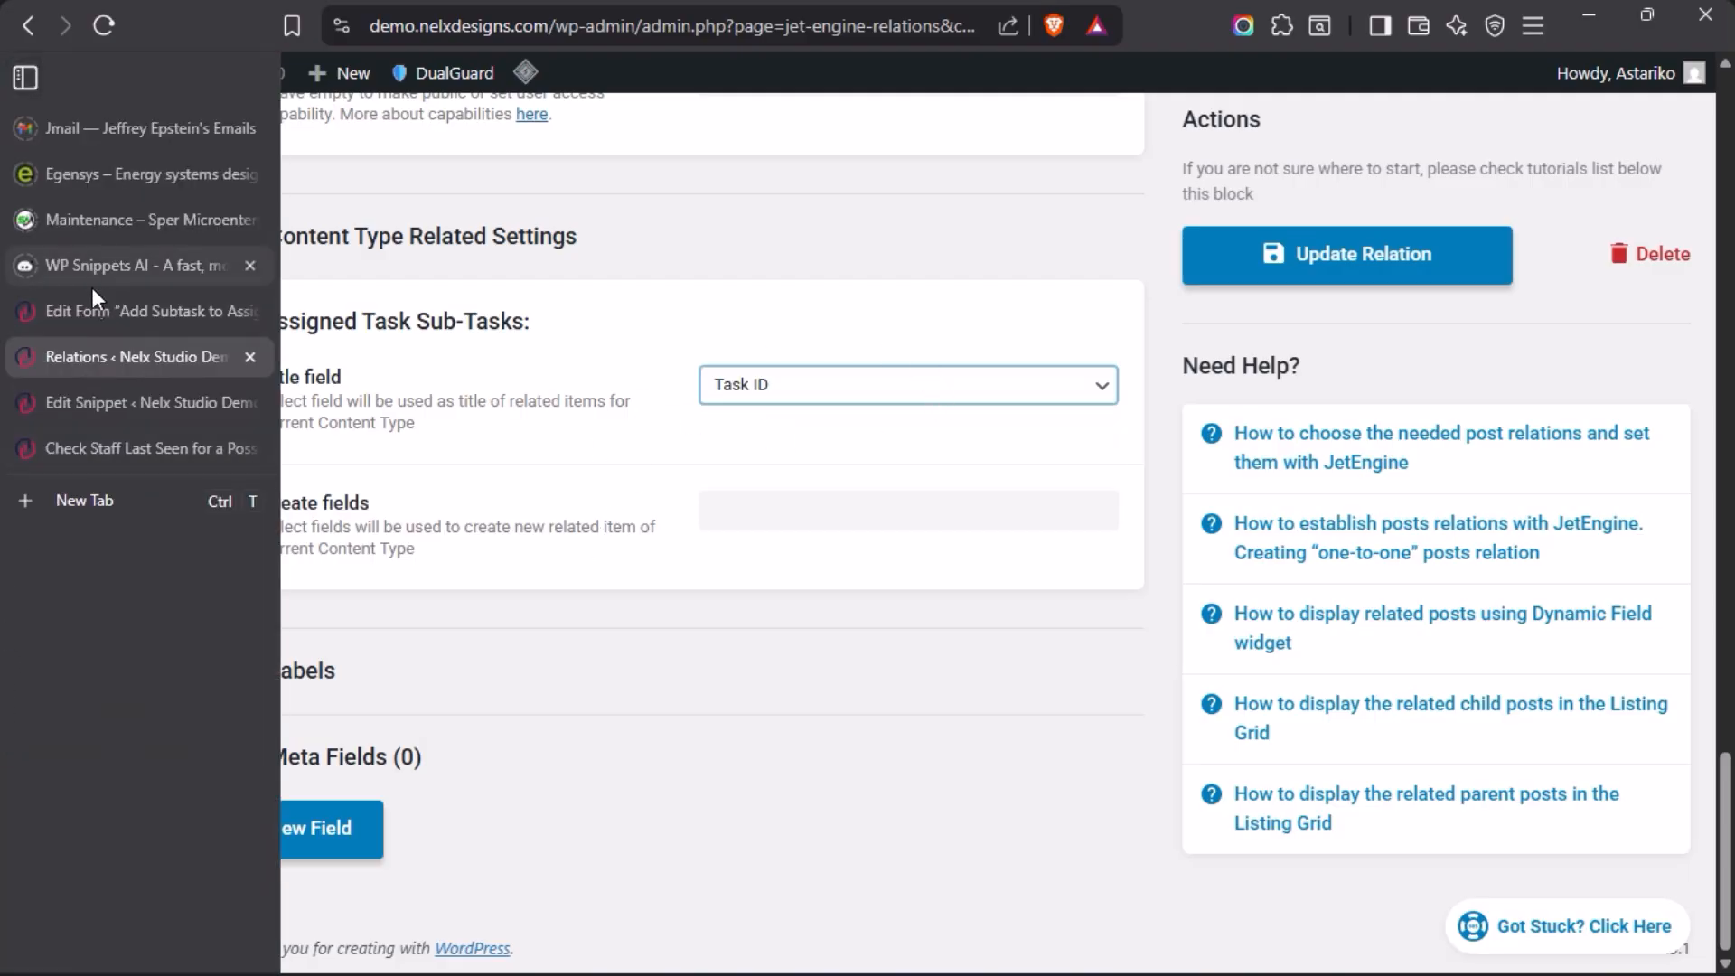
{"action": "left_click", "coordinate": [93, 311]}
{"action": "scroll", "coordinate": [638, 666], "scroll_direction": "down", "scroll_amount": 7}
{"action": "scroll", "coordinate": [616, 626], "scroll_direction": "up", "scroll_amount": 7}
{"action": "mouse_move", "coordinate": [3, 471]}
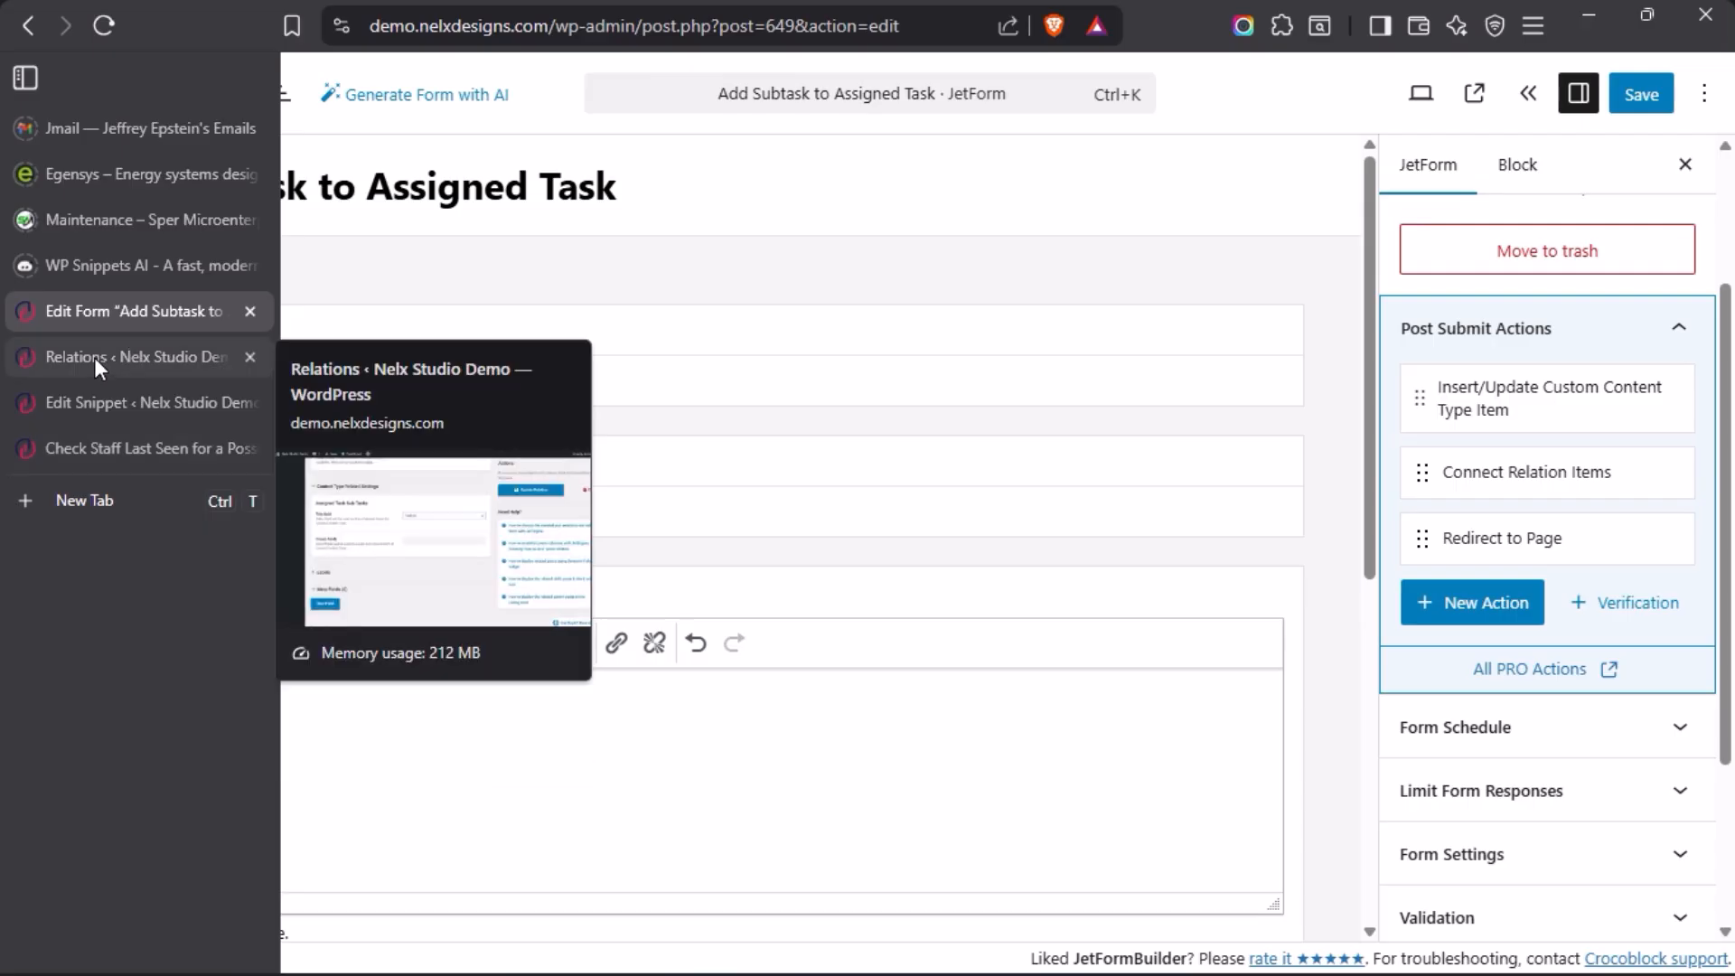
{"action": "left_click", "coordinate": [94, 357]}
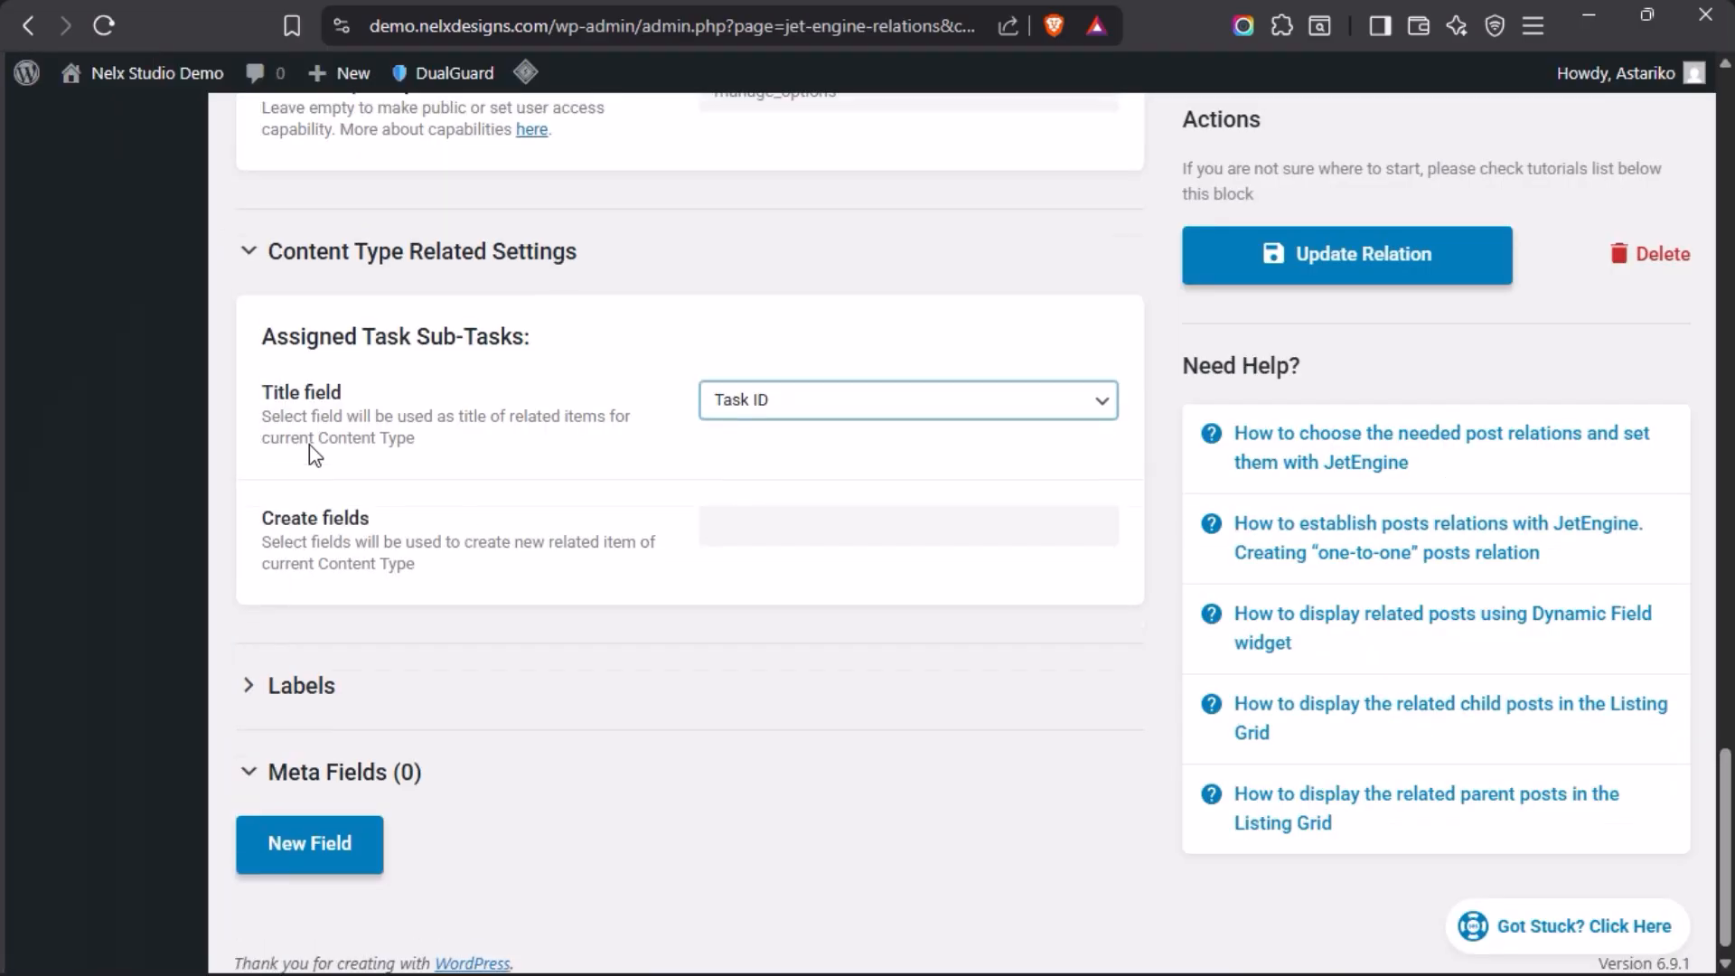
Step: Open the list of all Tasks posts in the site's admin
{"action": "scroll", "coordinate": [310, 451], "scroll_direction": "up", "scroll_amount": 12}
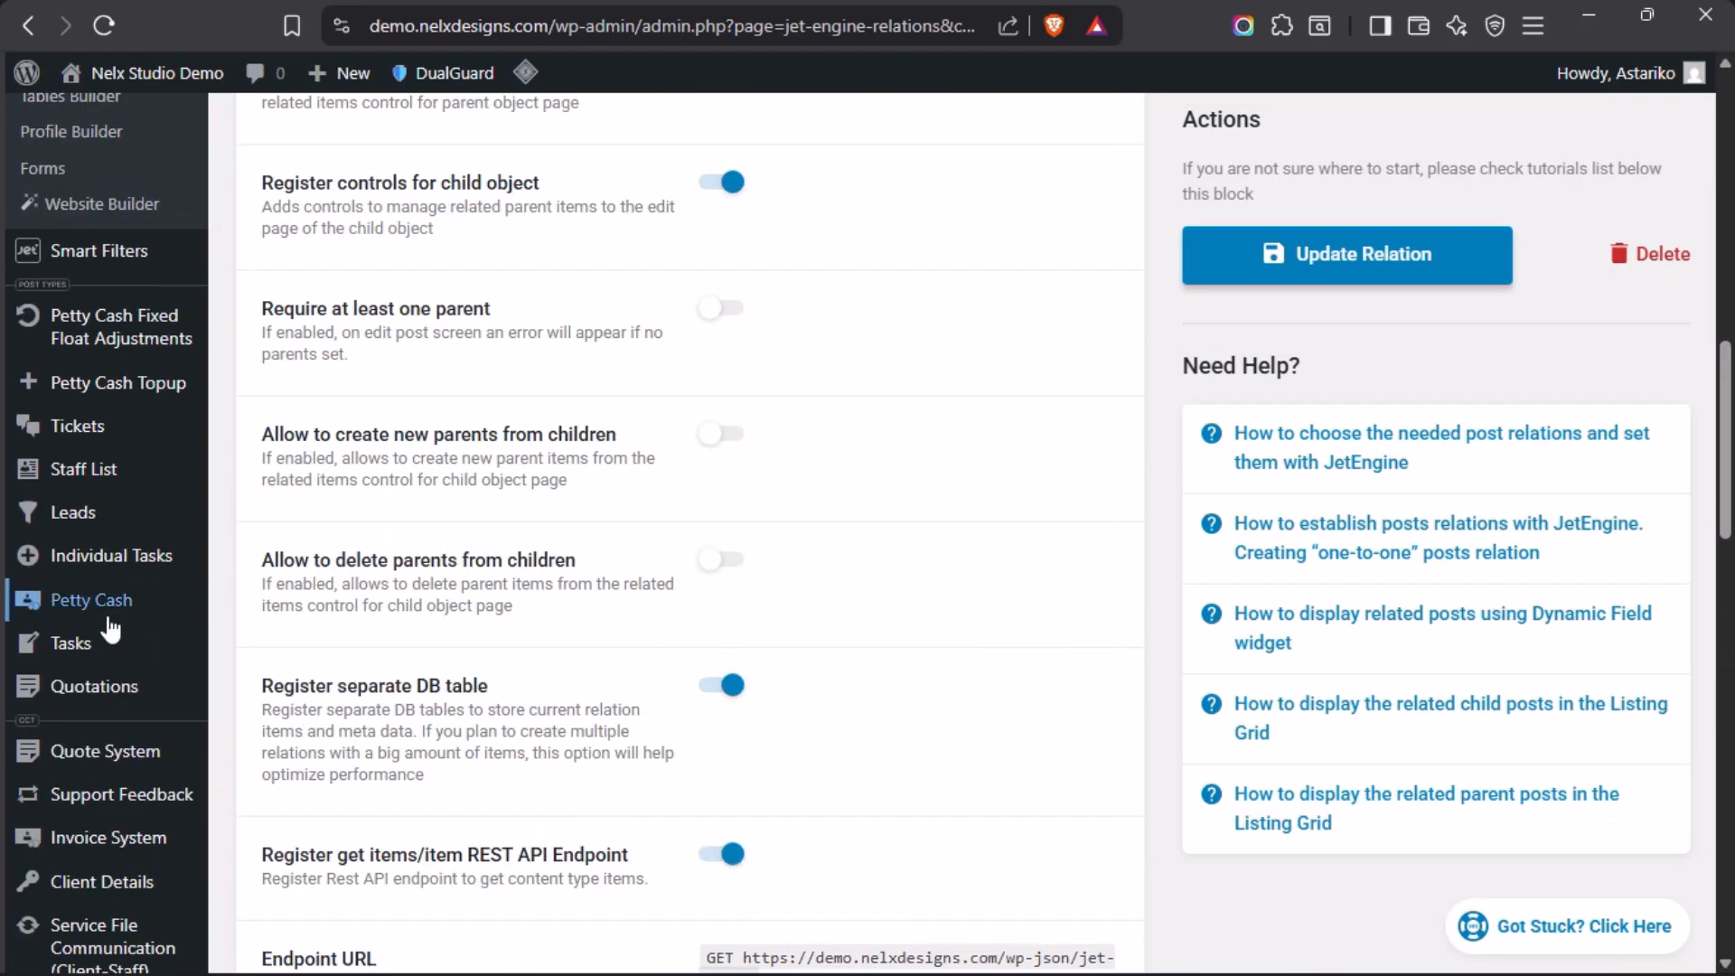
{"action": "mouse_move", "coordinate": [72, 646]}
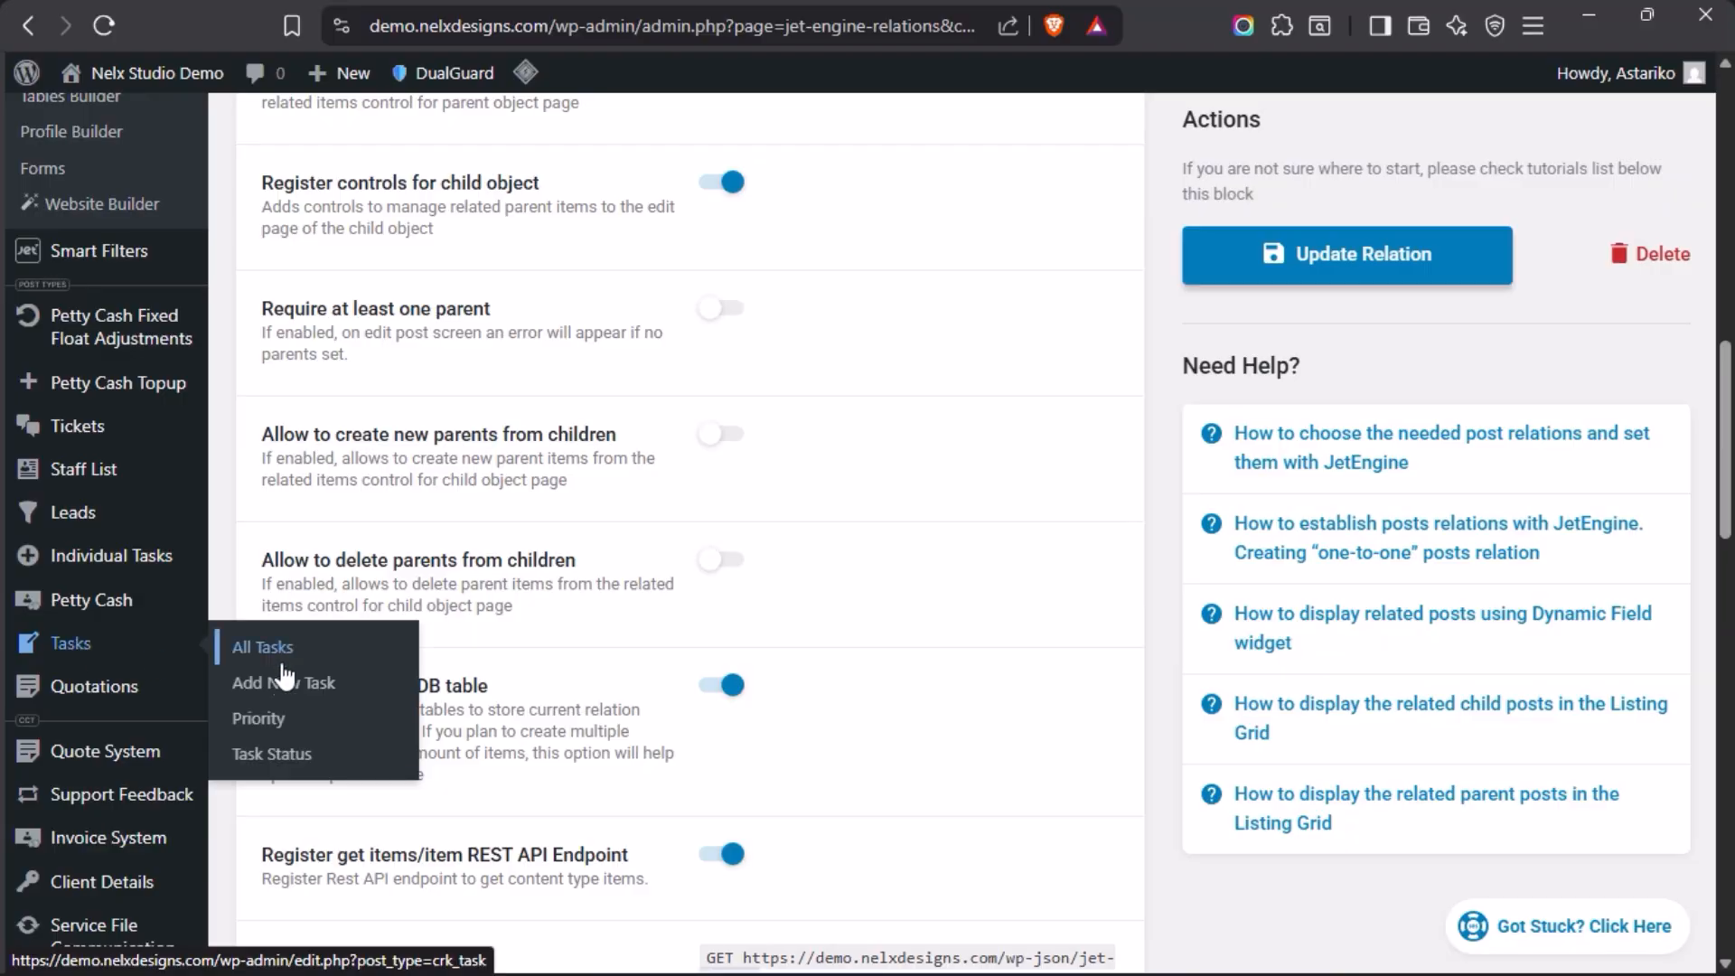
{"action": "left_click", "coordinate": [272, 688]}
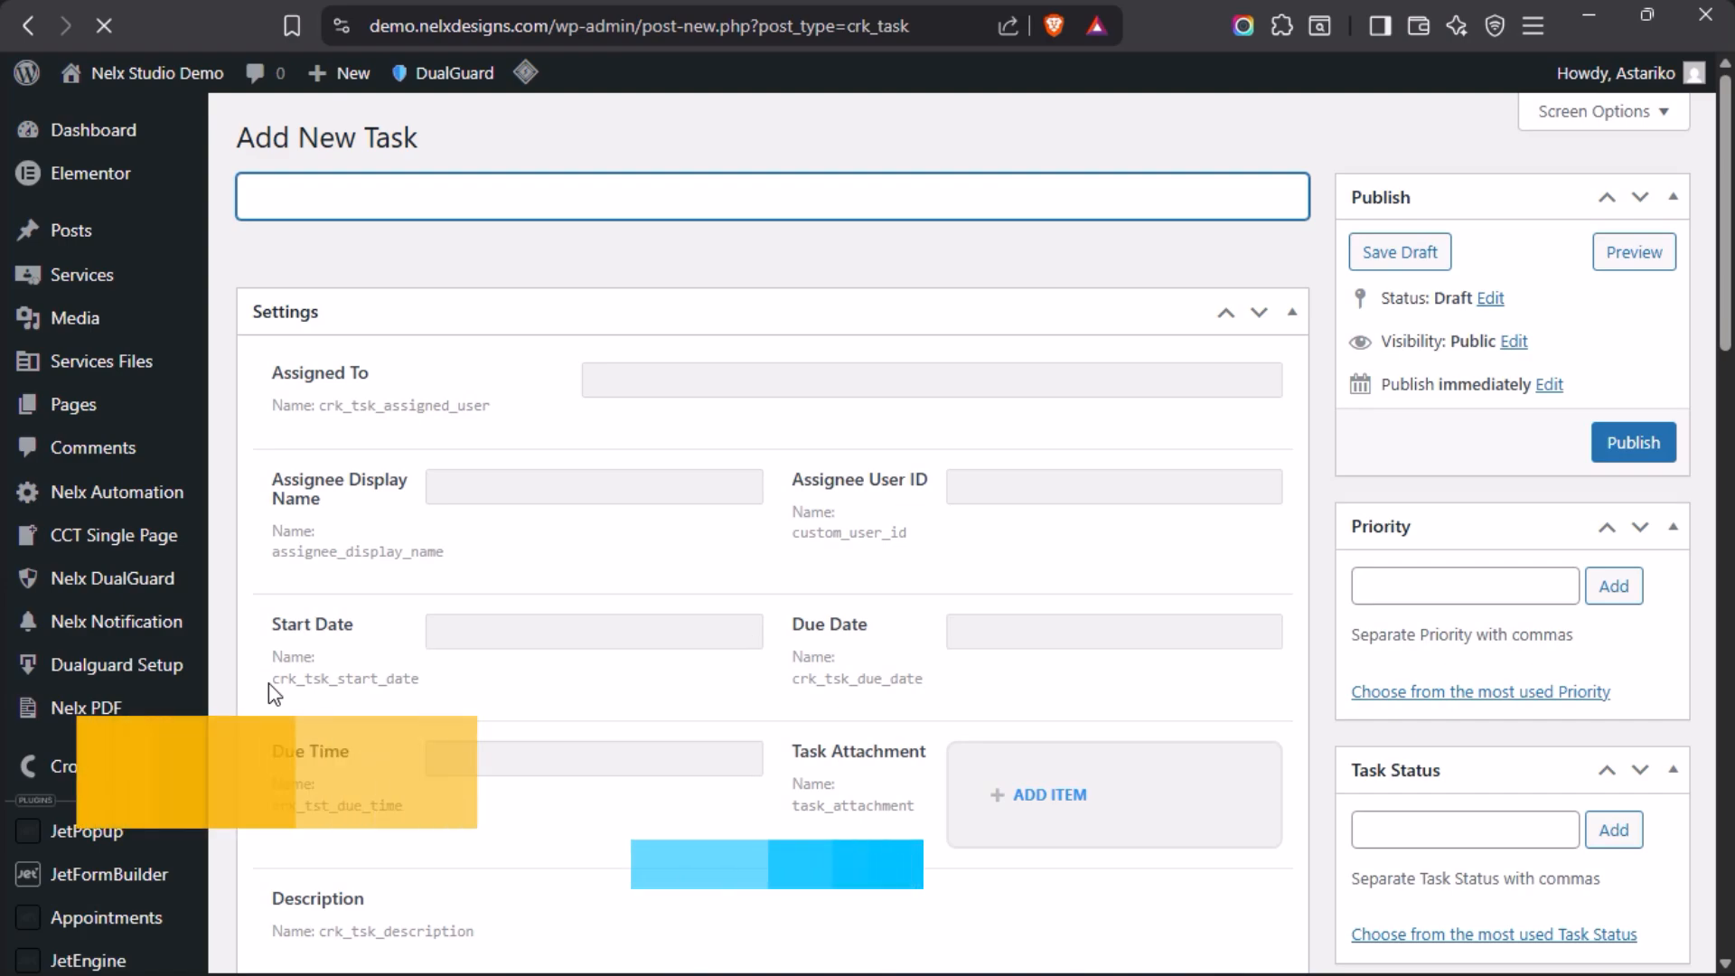
{"action": "mouse_move", "coordinate": [19, 439]}
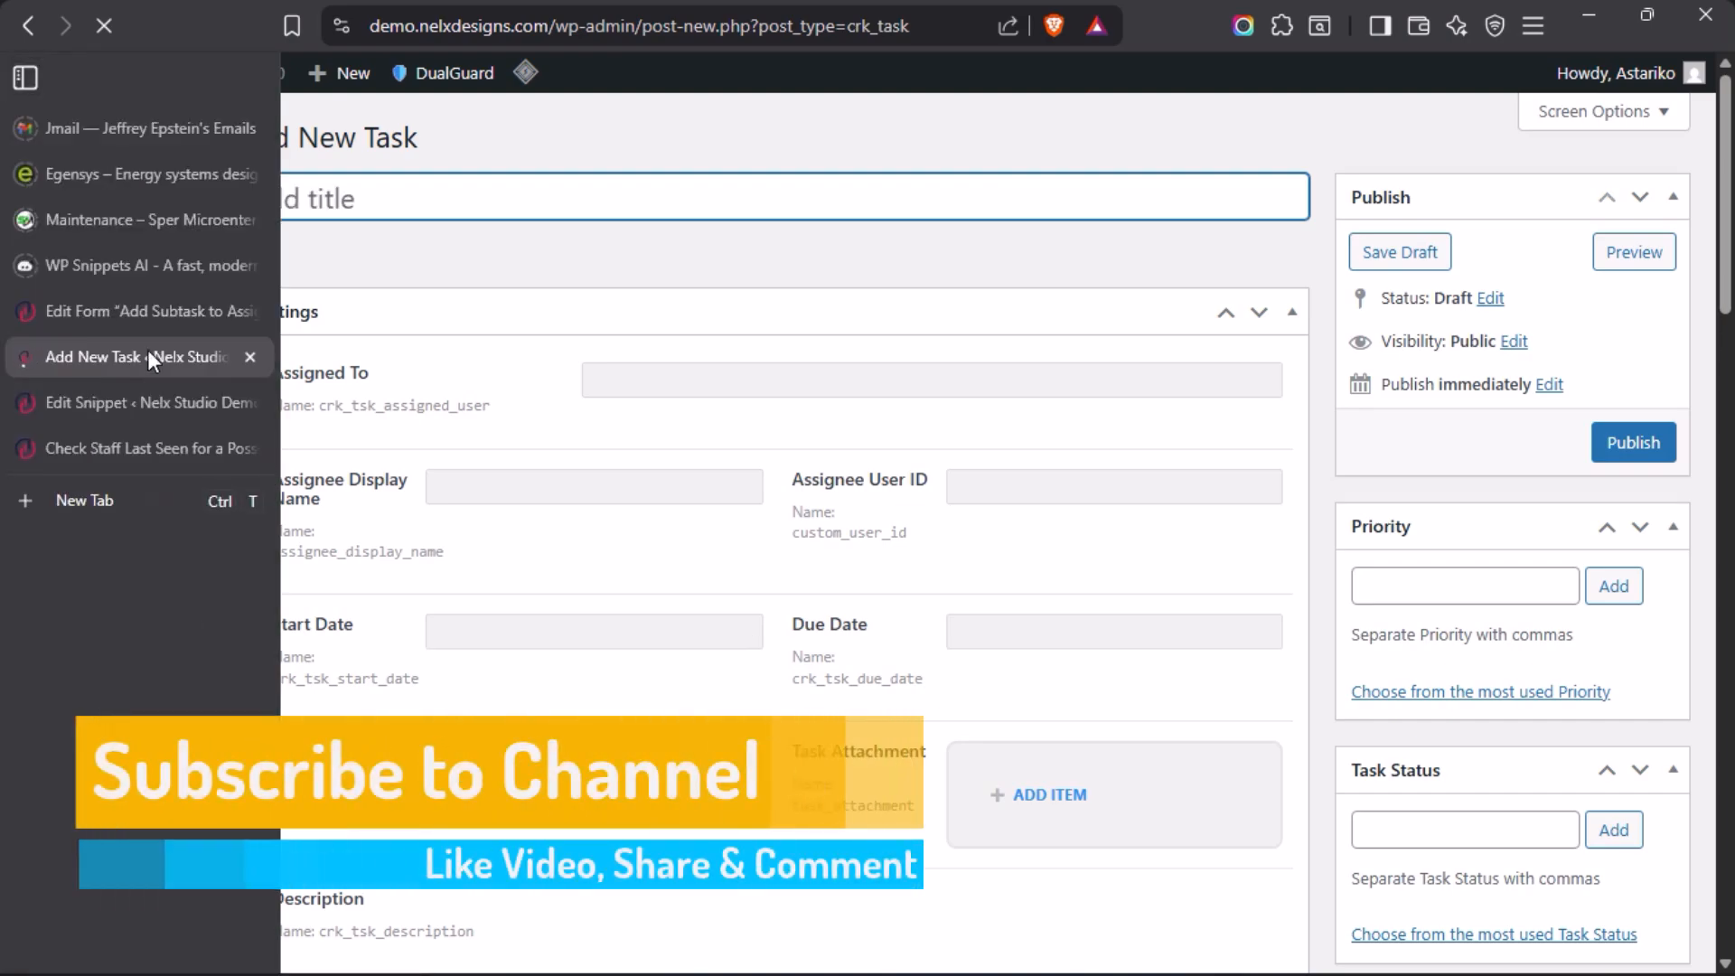
{"action": "scroll", "coordinate": [161, 506], "scroll_direction": "down", "scroll_amount": 5}
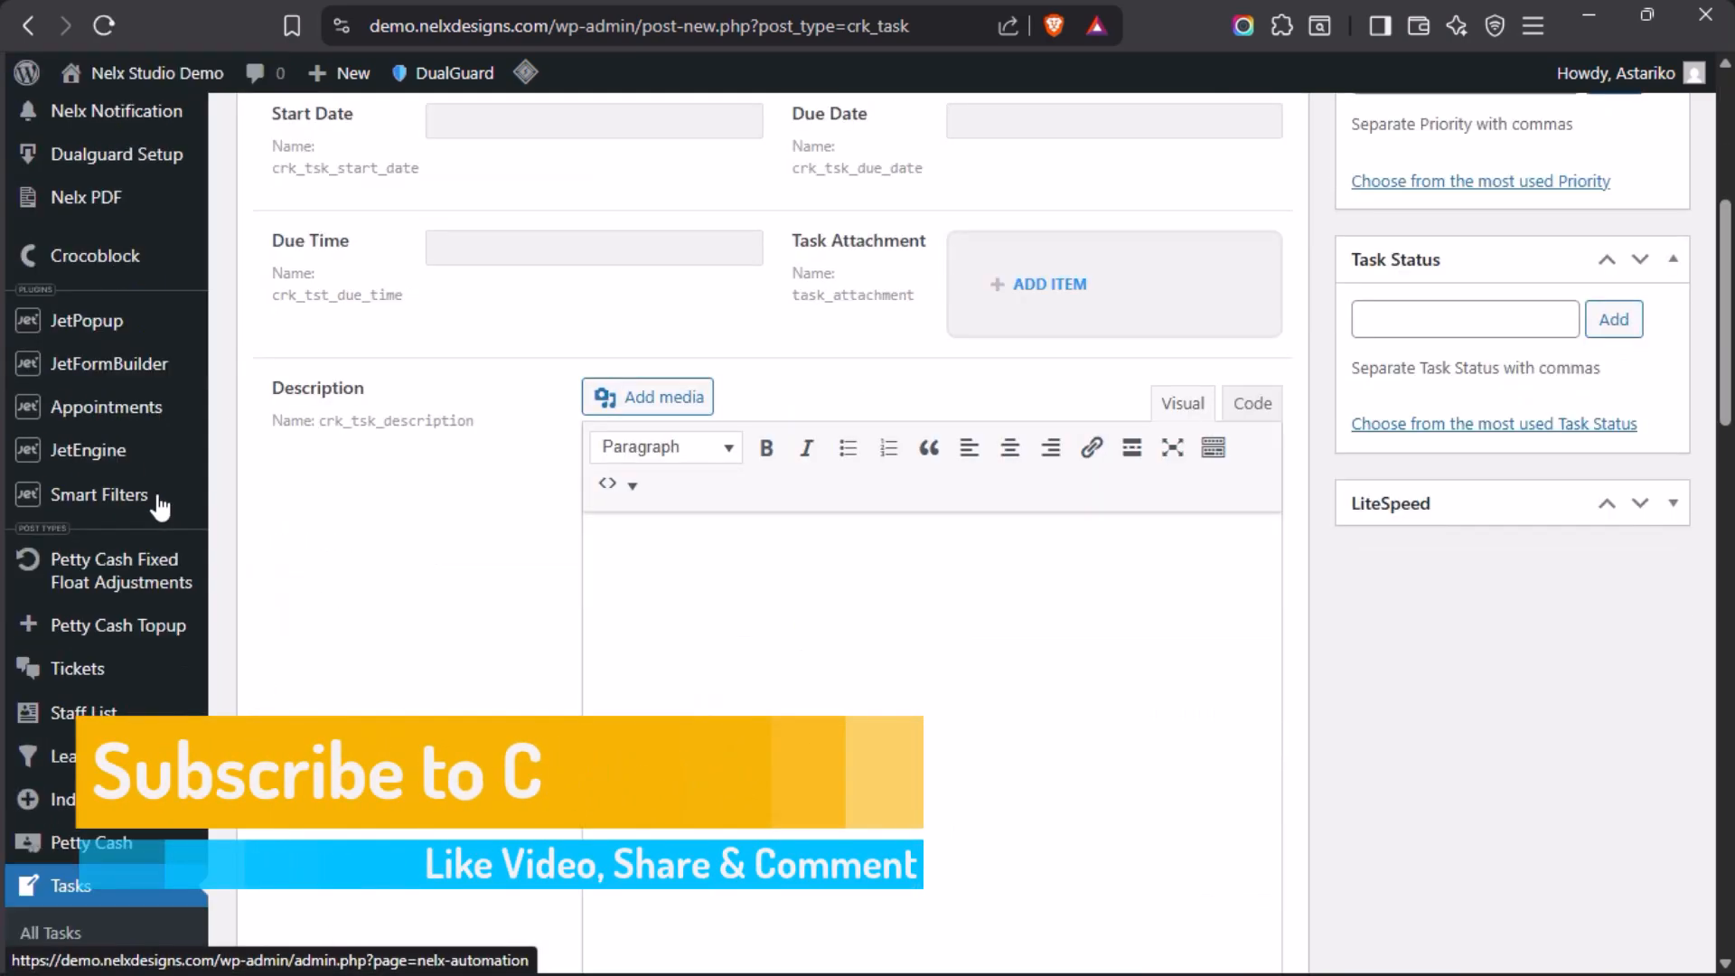
{"action": "scroll", "coordinate": [158, 504], "scroll_direction": "down", "scroll_amount": 3}
{"action": "left_click", "coordinate": [57, 597]}
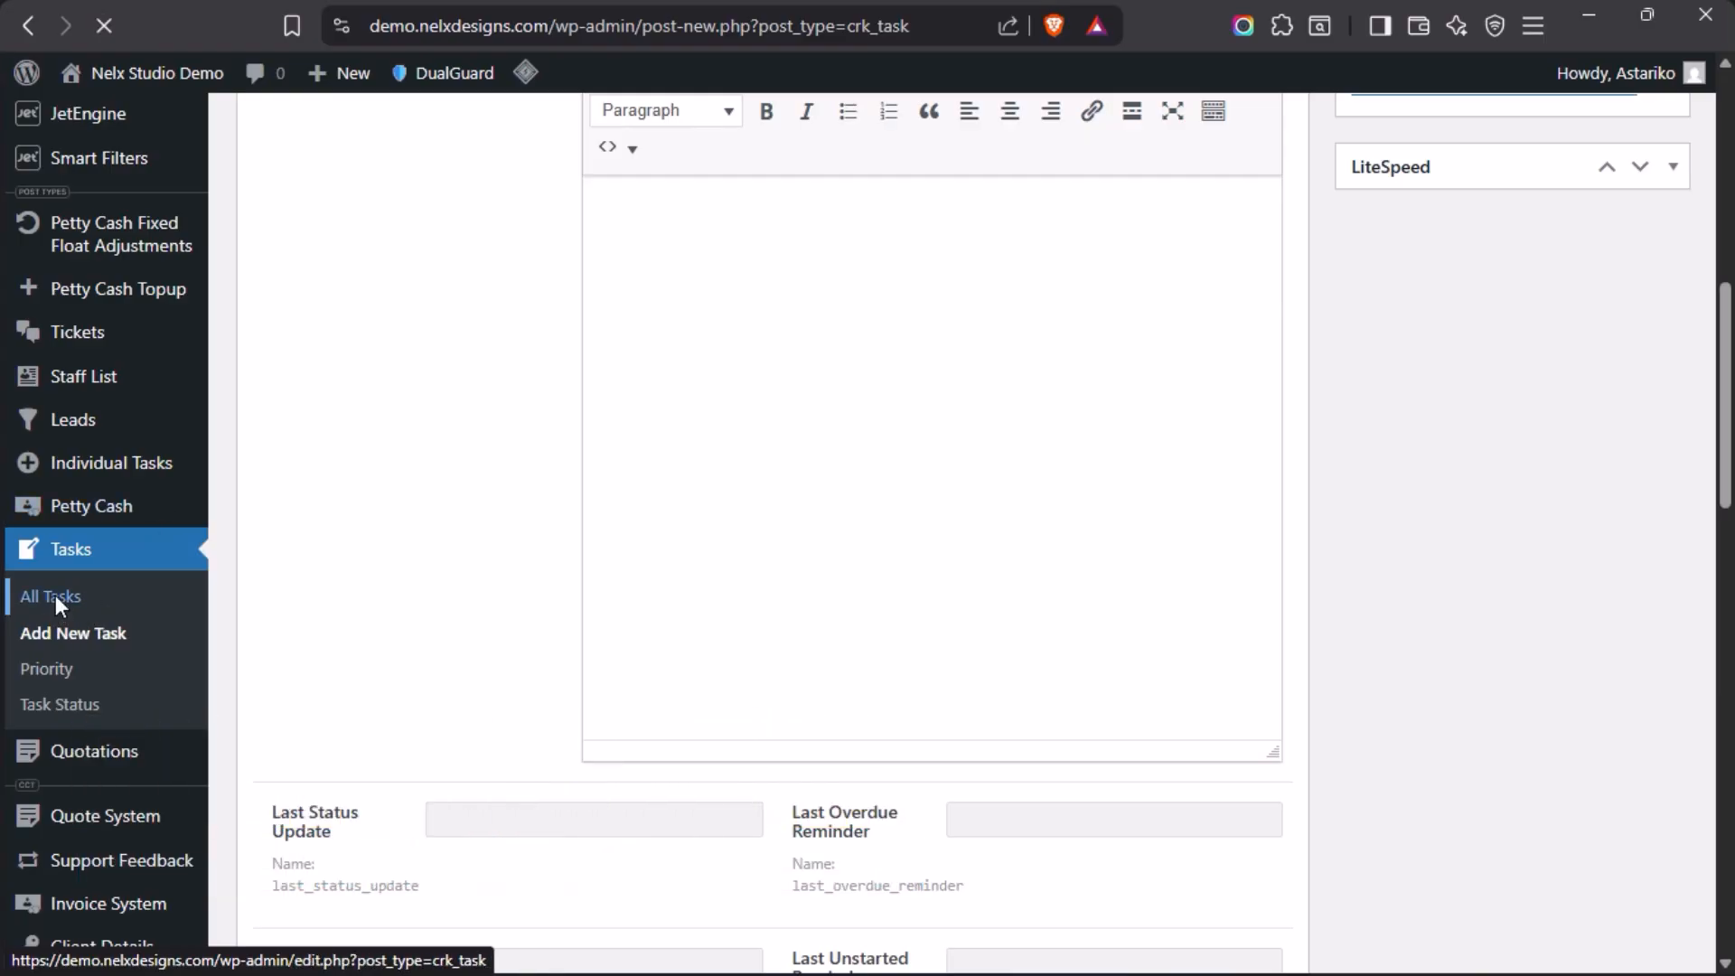
Step: Switch to the Add Subtask to Assigned Task form and save it
{"action": "mouse_move", "coordinate": [15, 438]}
{"action": "left_click", "coordinate": [73, 307]}
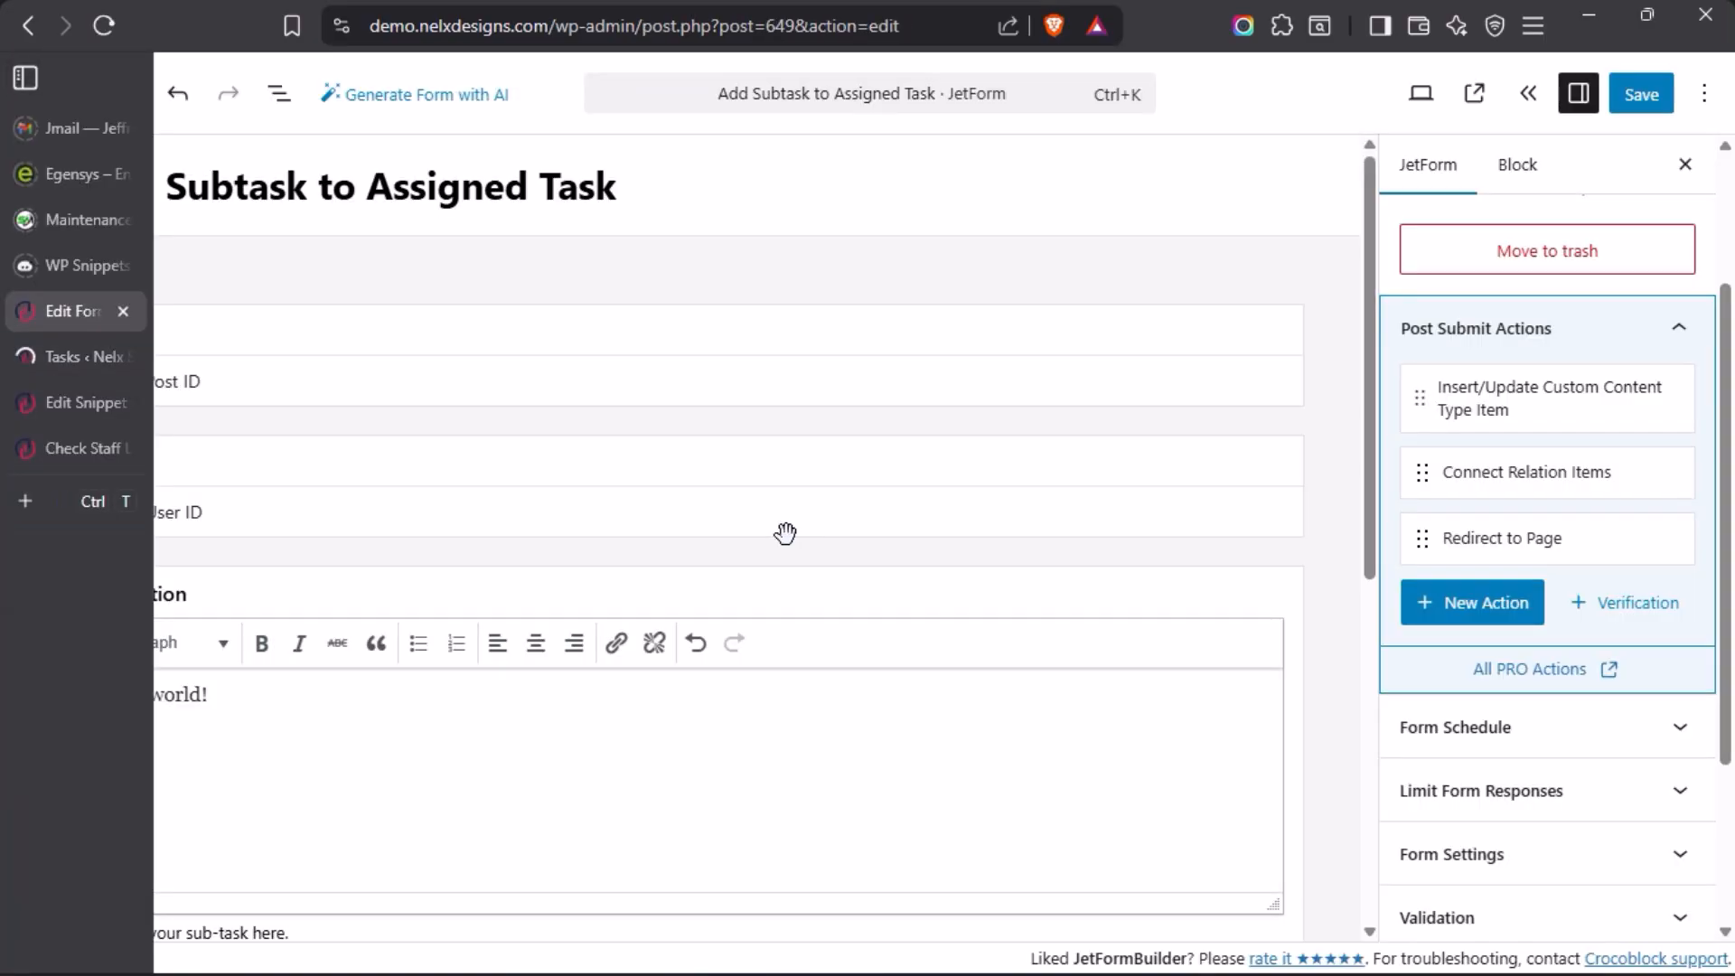
{"action": "mouse_move", "coordinate": [5, 470]}
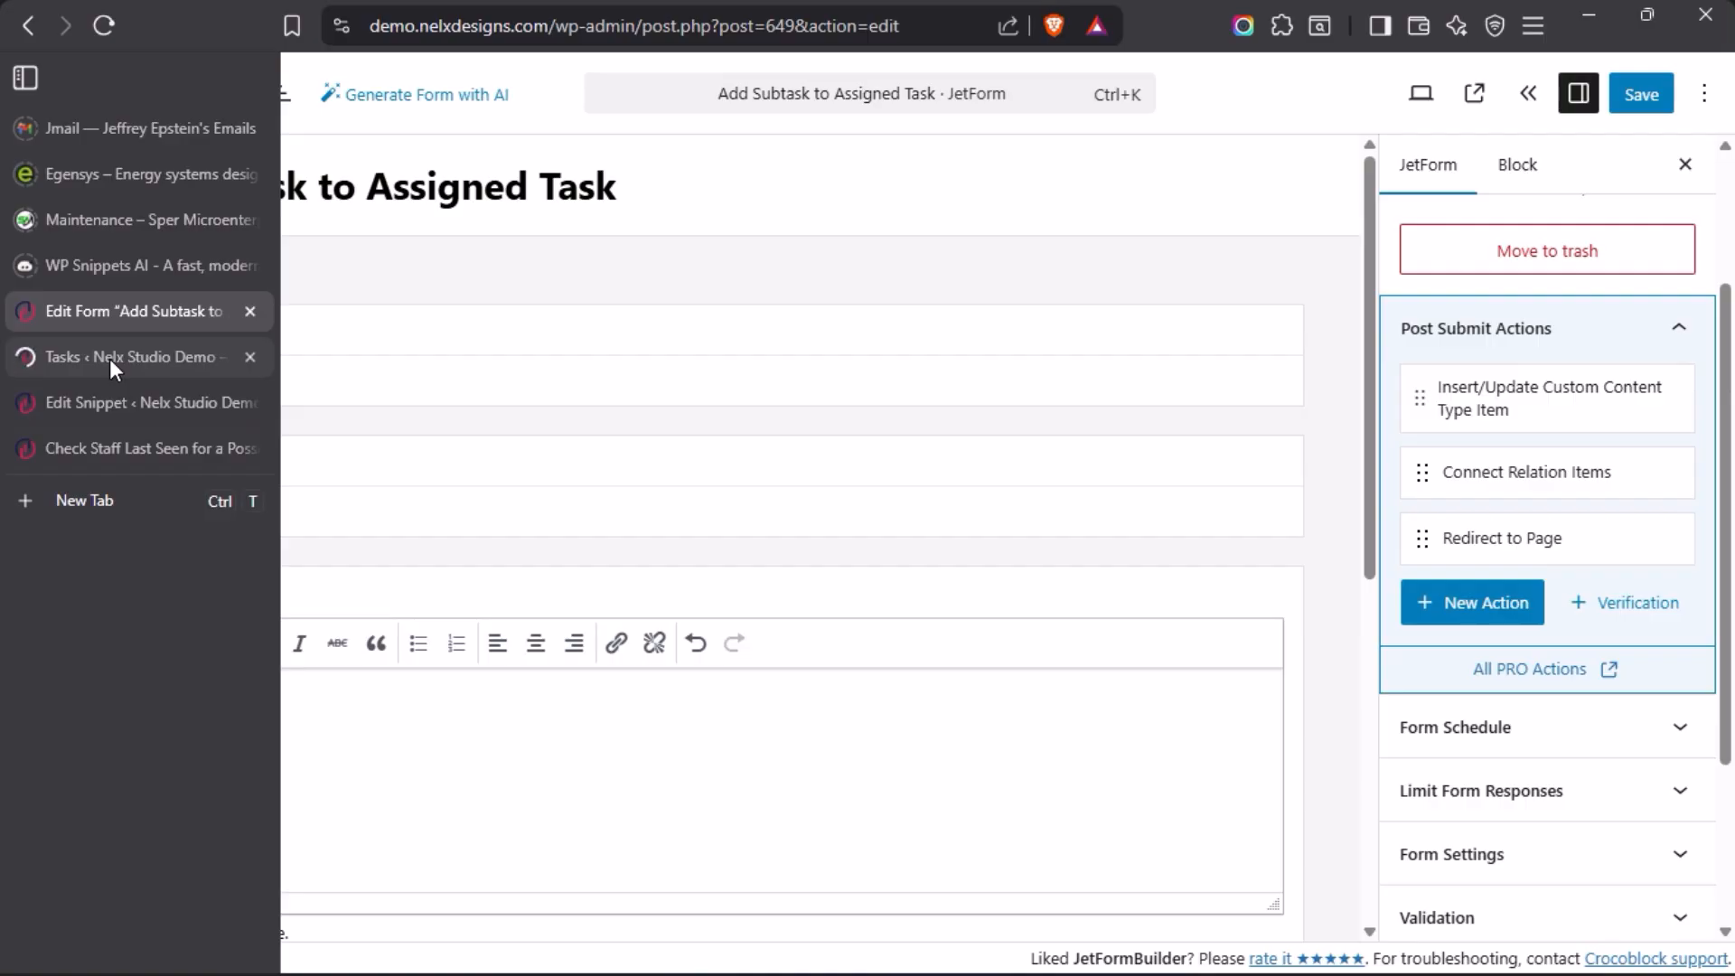
{"action": "mouse_move", "coordinate": [110, 360]}
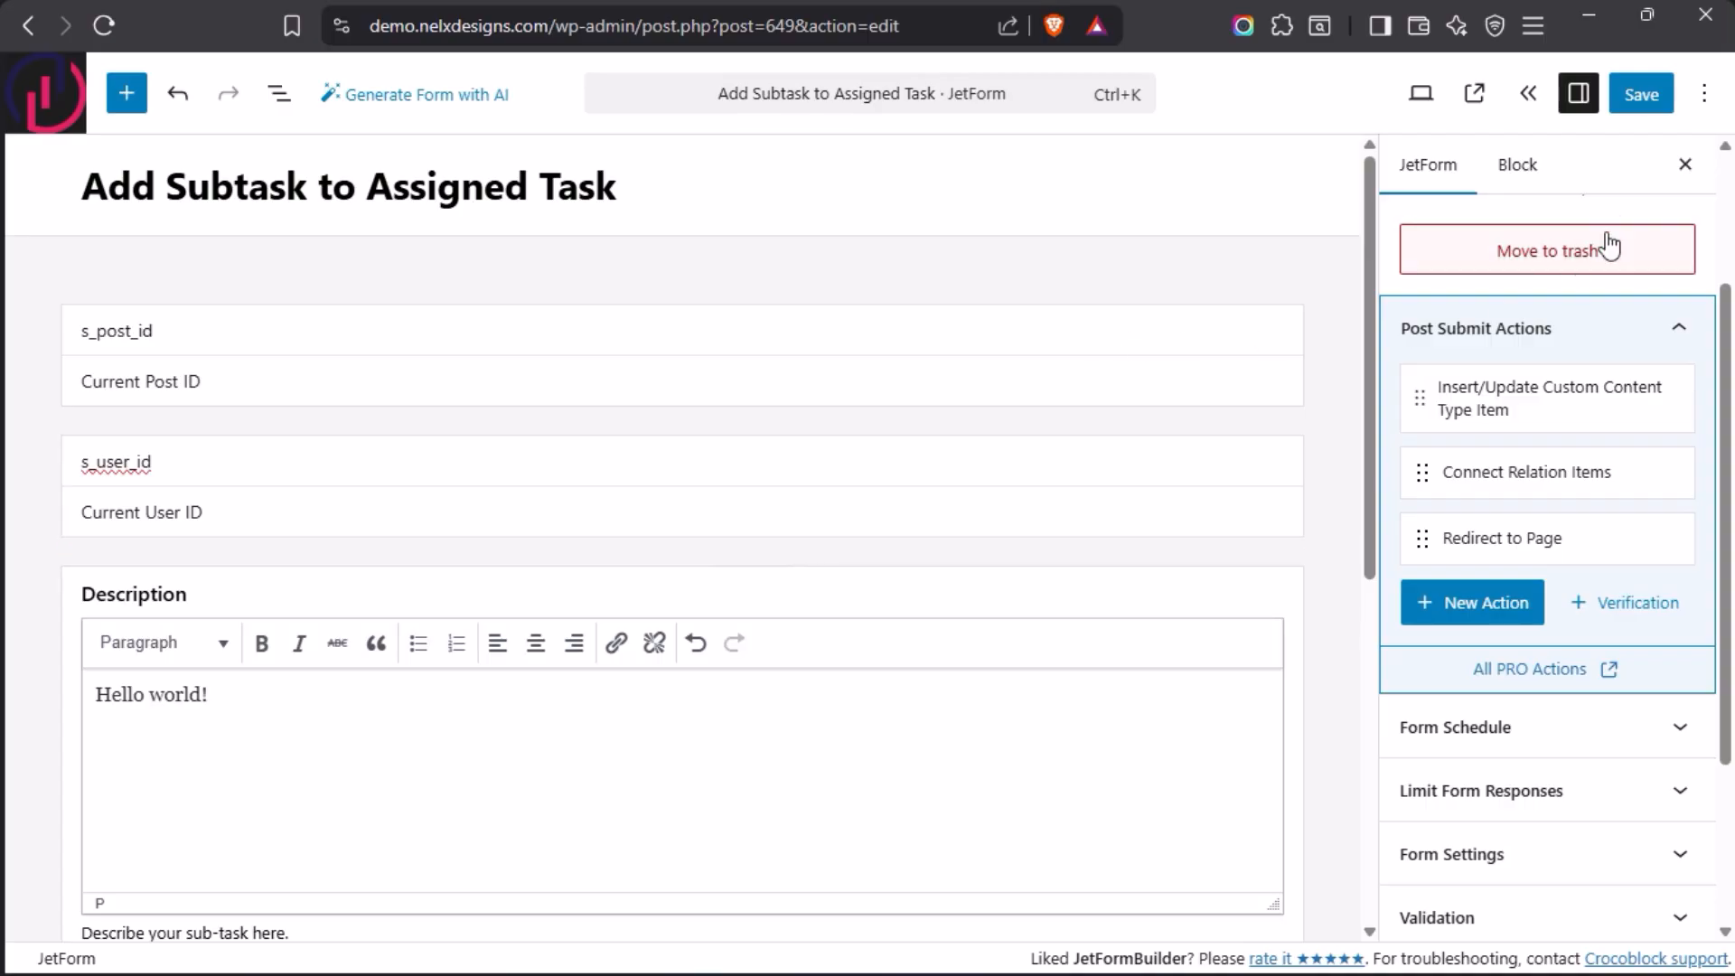
{"action": "left_click", "coordinate": [1639, 96]}
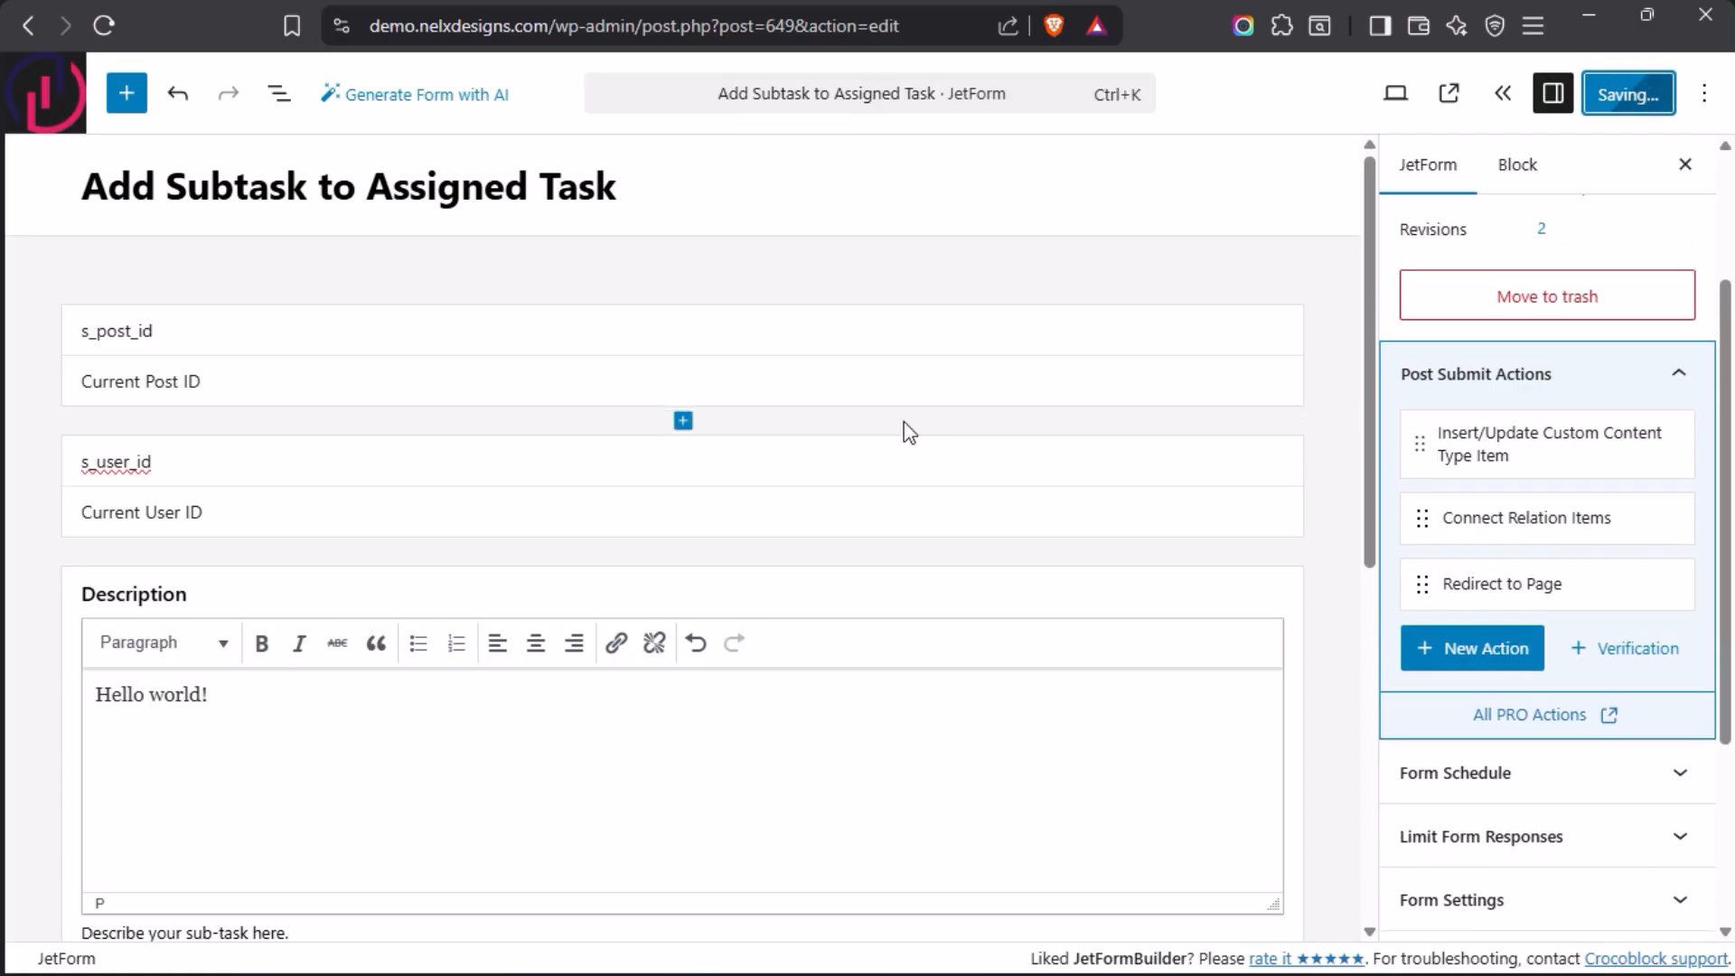
Step: Open the Check Staff Last Seen for a Possible Bug task for editing and view its front-end page
{"action": "mouse_move", "coordinate": [4, 413]}
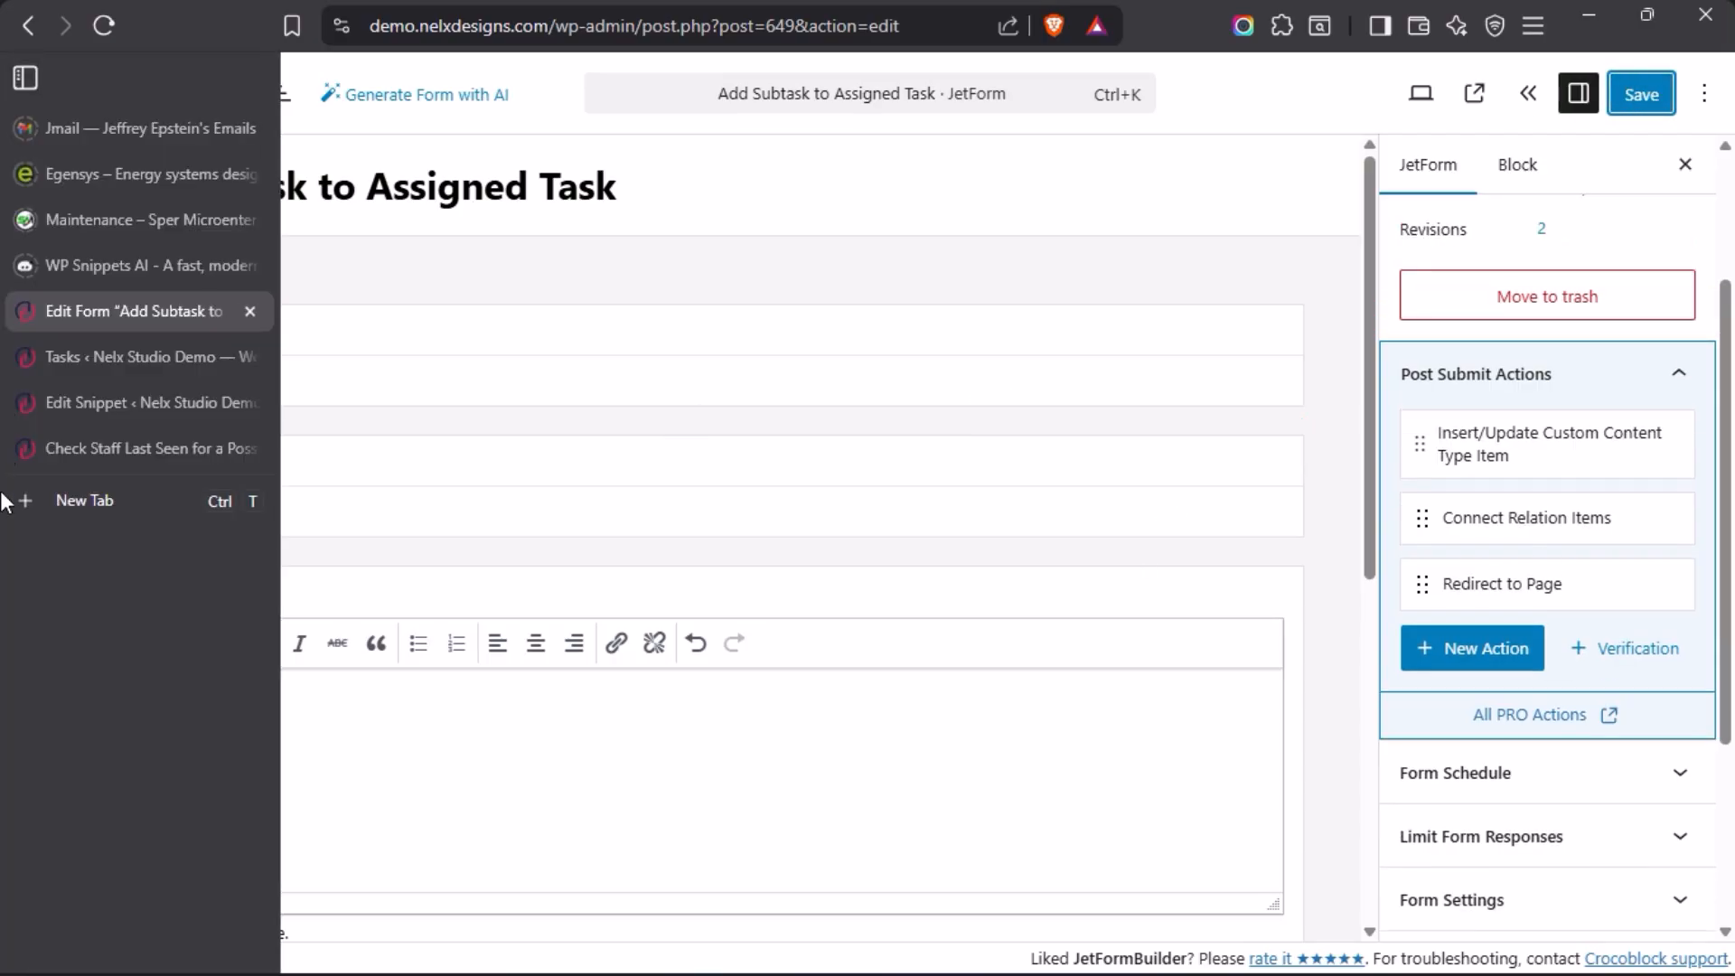
{"action": "left_click", "coordinate": [98, 356]}
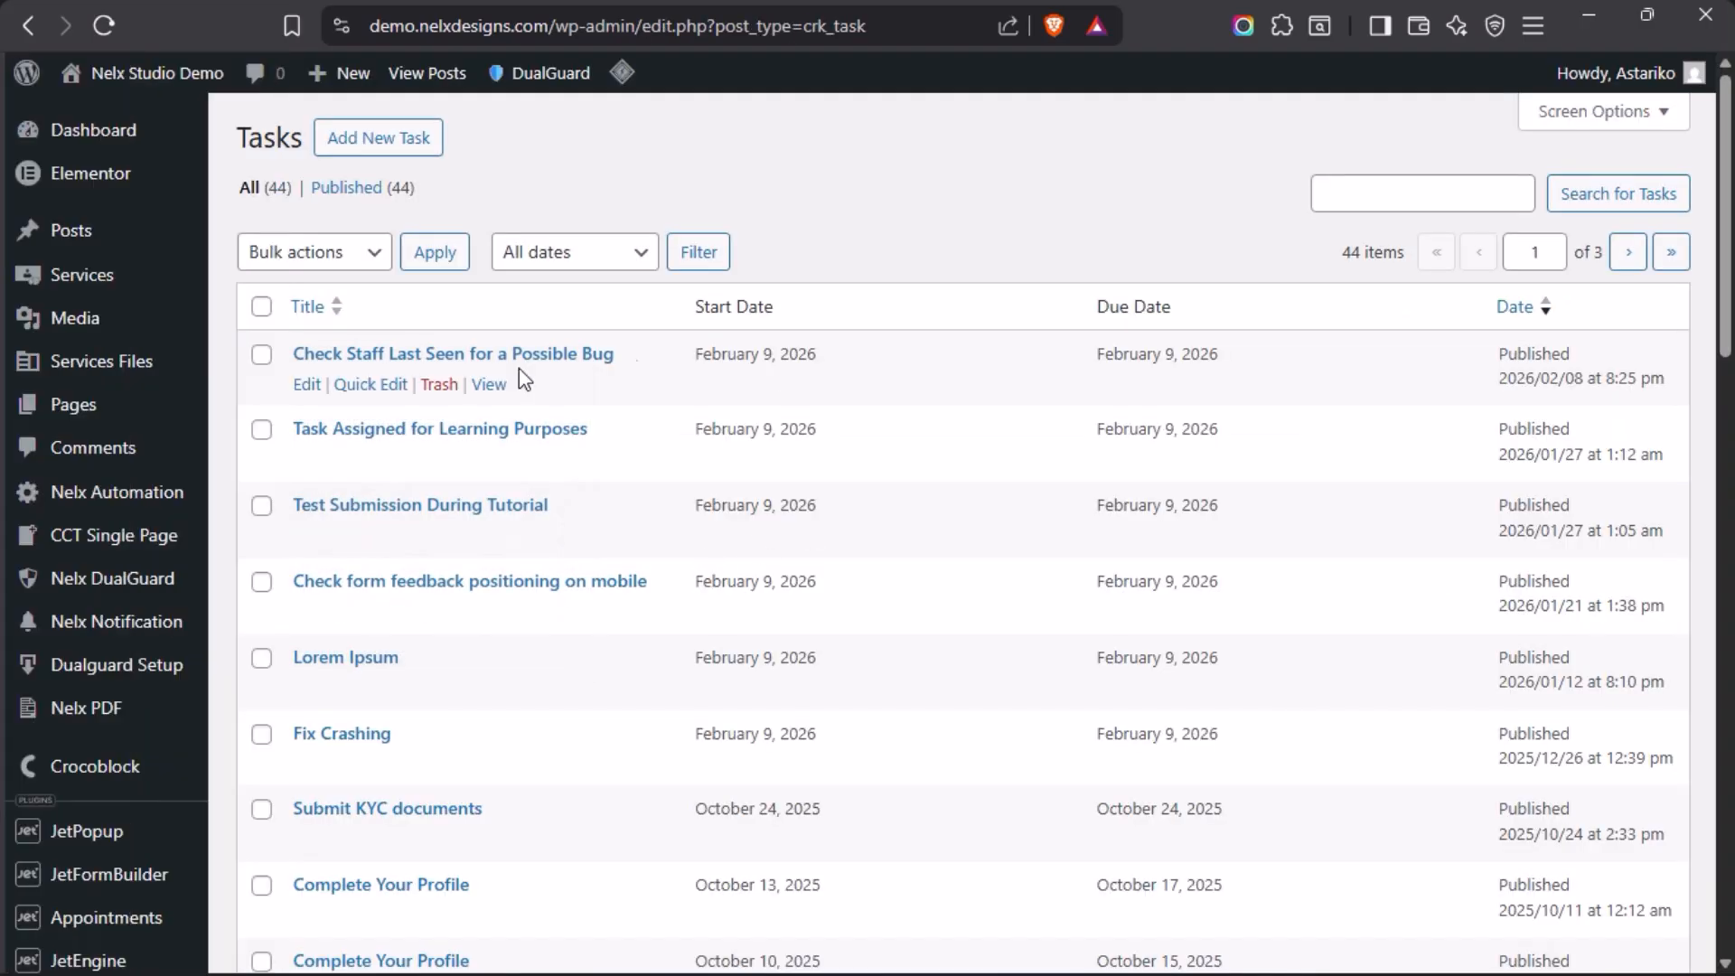
{"action": "left_click", "coordinate": [423, 361]}
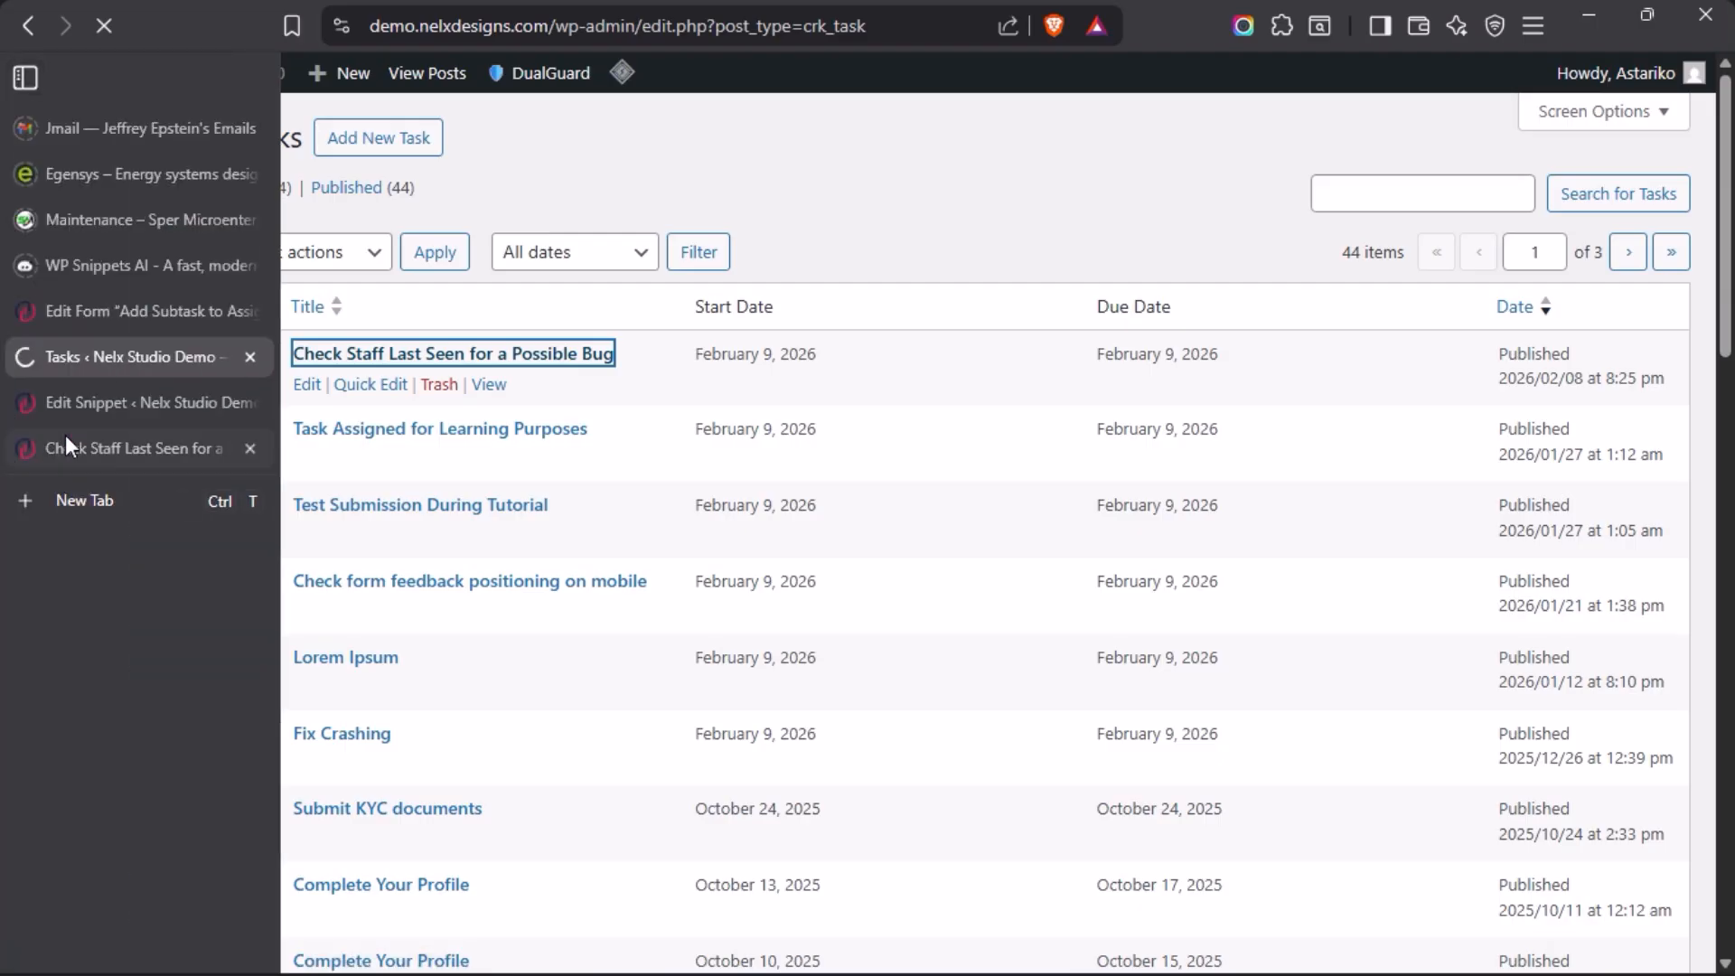
{"action": "left_click", "coordinate": [65, 446]}
{"action": "scroll", "coordinate": [778, 488], "scroll_direction": "up", "scroll_amount": 2}
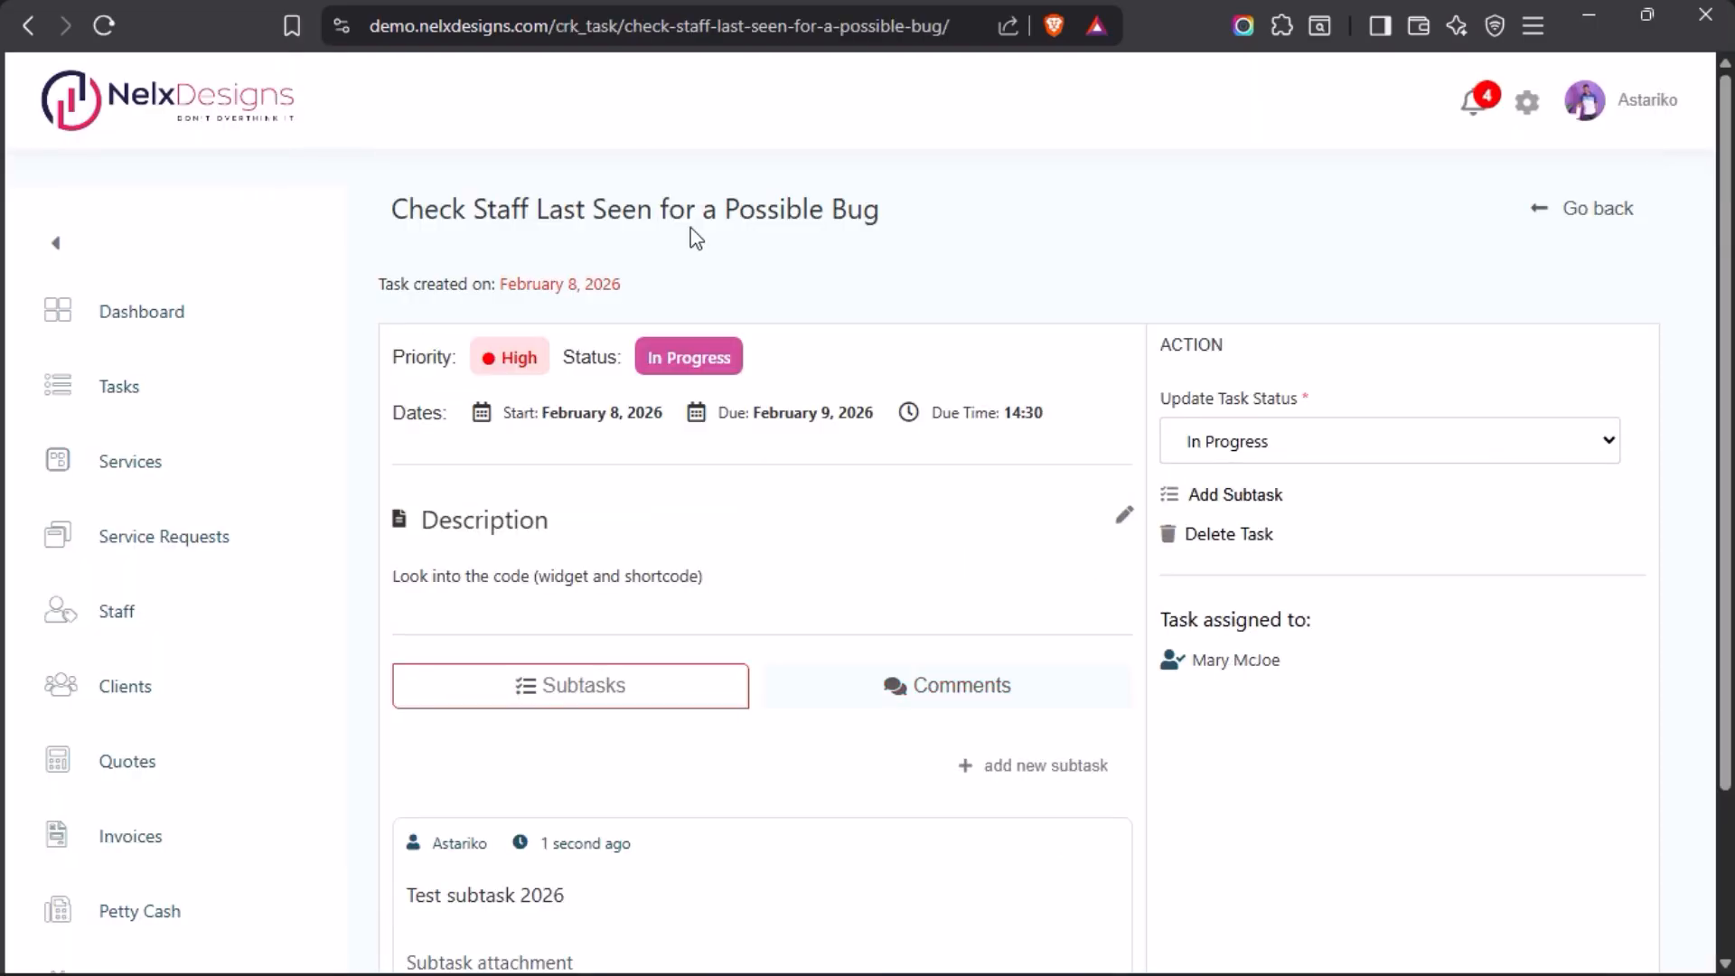
Step: Review the task's edit screen down to its connected comments and Children Assigned Task Sub-Tasks relation boxes
{"action": "mouse_move", "coordinate": [127, 452]}
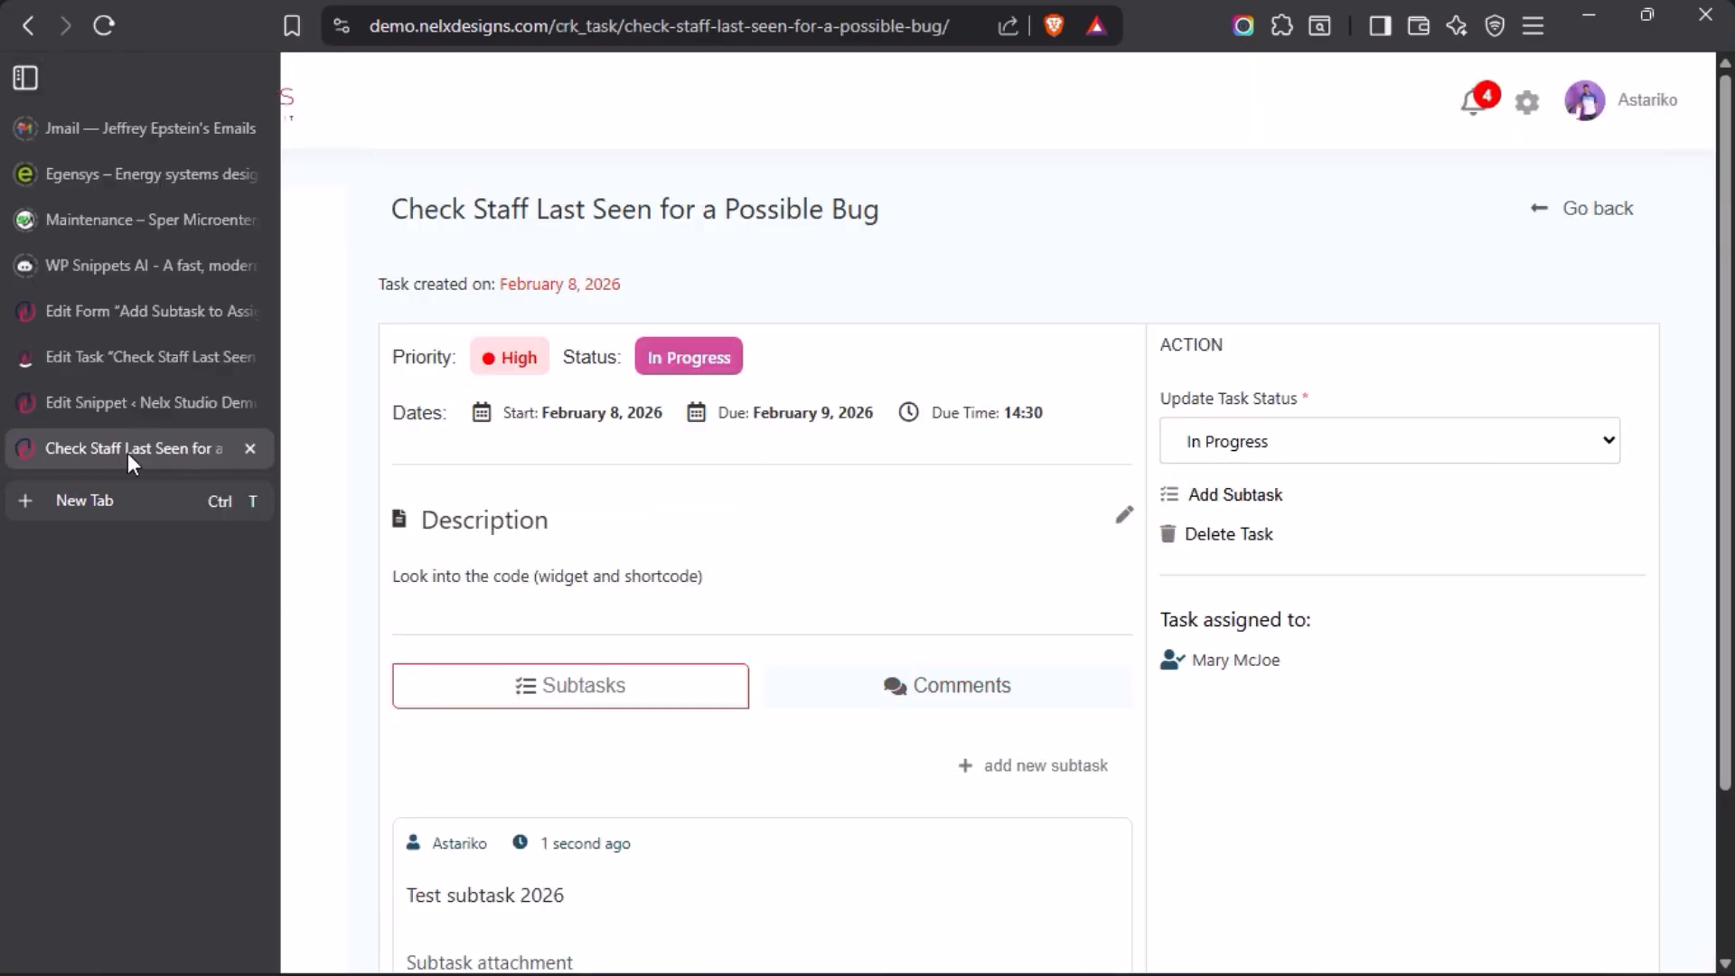
{"action": "left_click", "coordinate": [81, 355]}
{"action": "scroll", "coordinate": [533, 515], "scroll_direction": "down", "scroll_amount": 10}
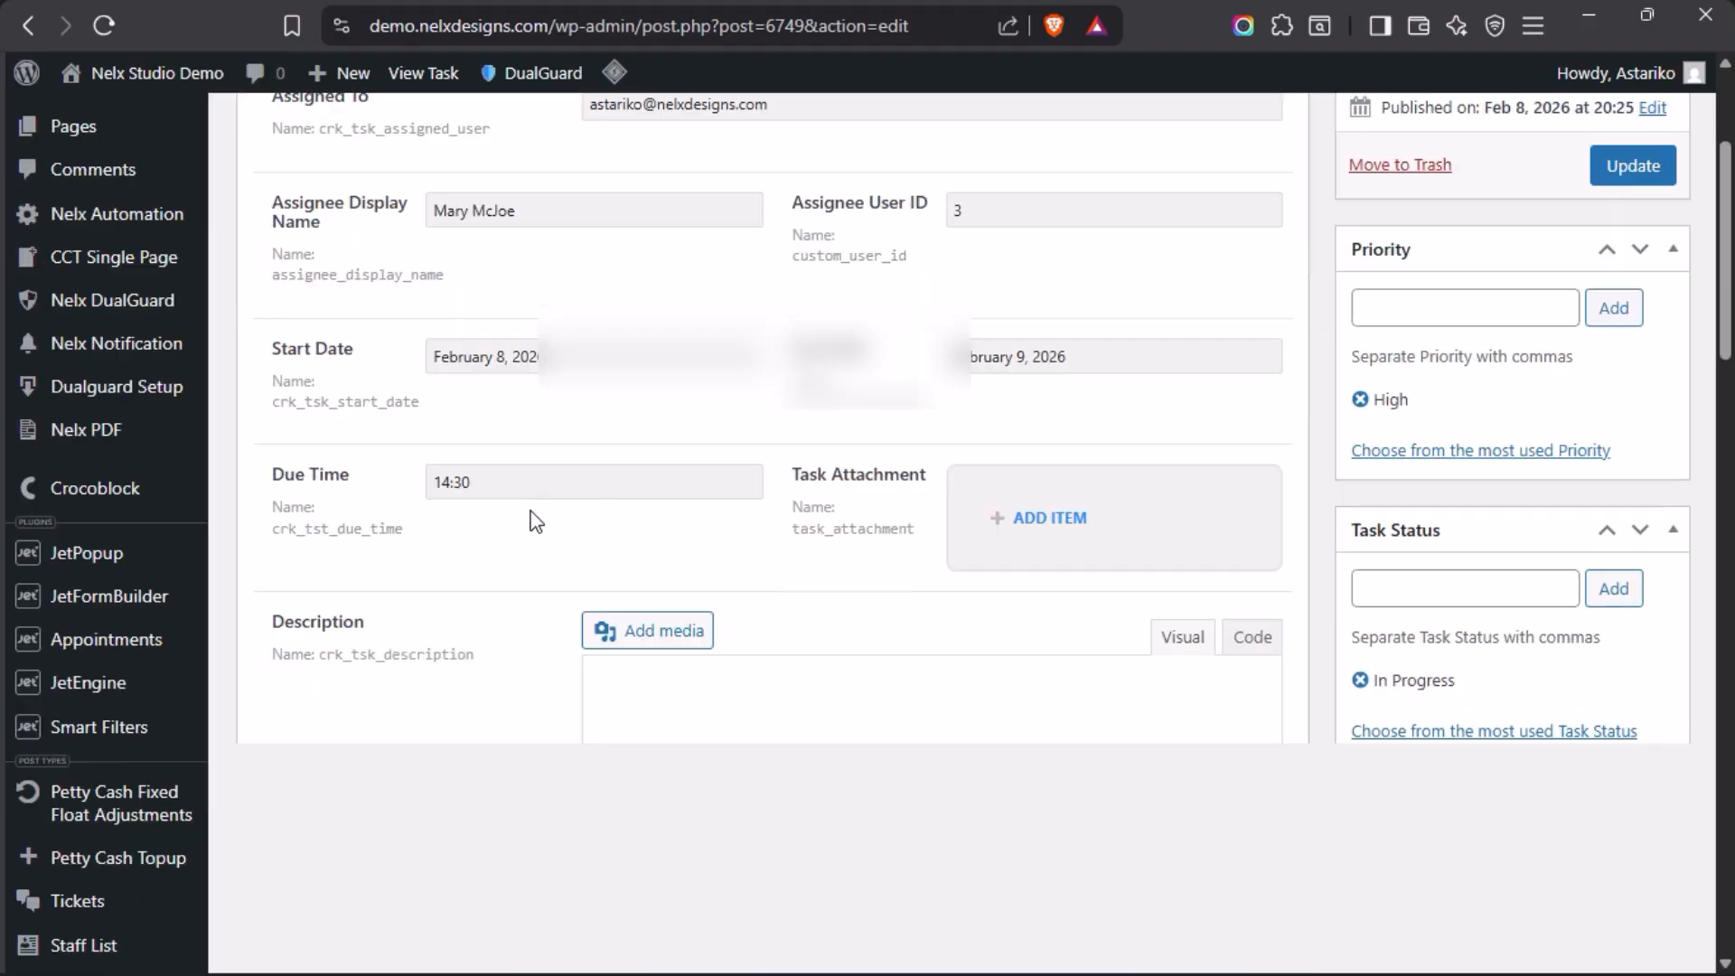
{"action": "scroll", "coordinate": [536, 522], "scroll_direction": "down", "scroll_amount": 10}
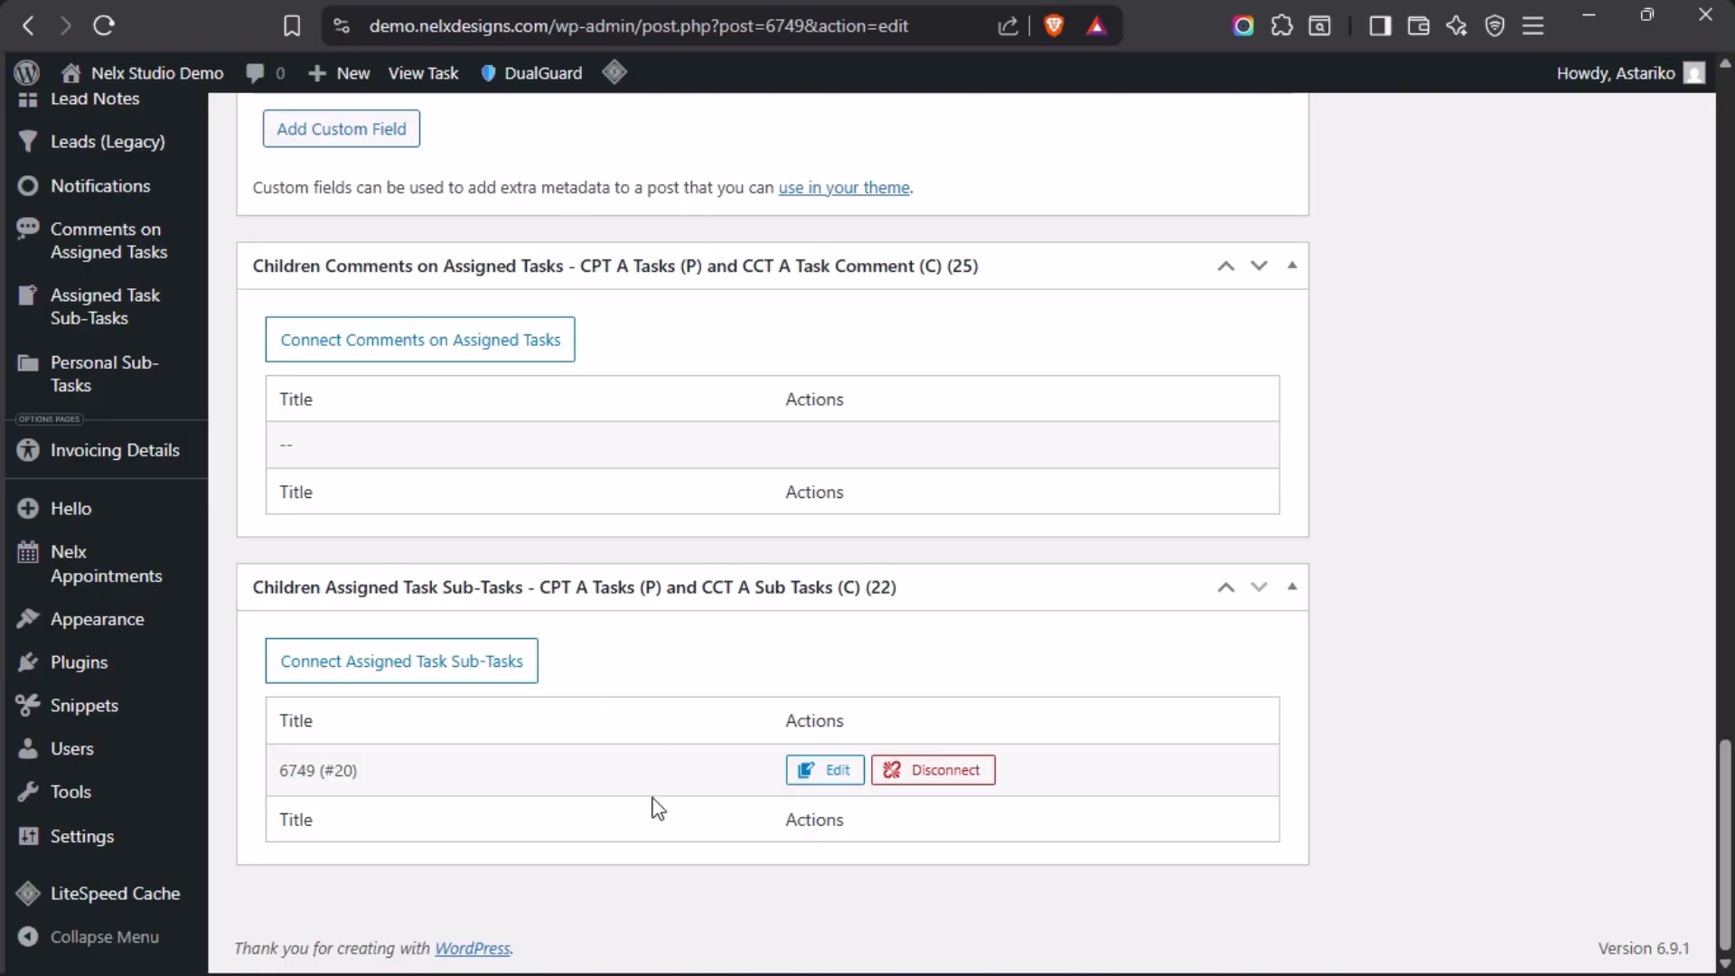
{"action": "scroll", "coordinate": [645, 778], "scroll_direction": "up", "scroll_amount": 15}
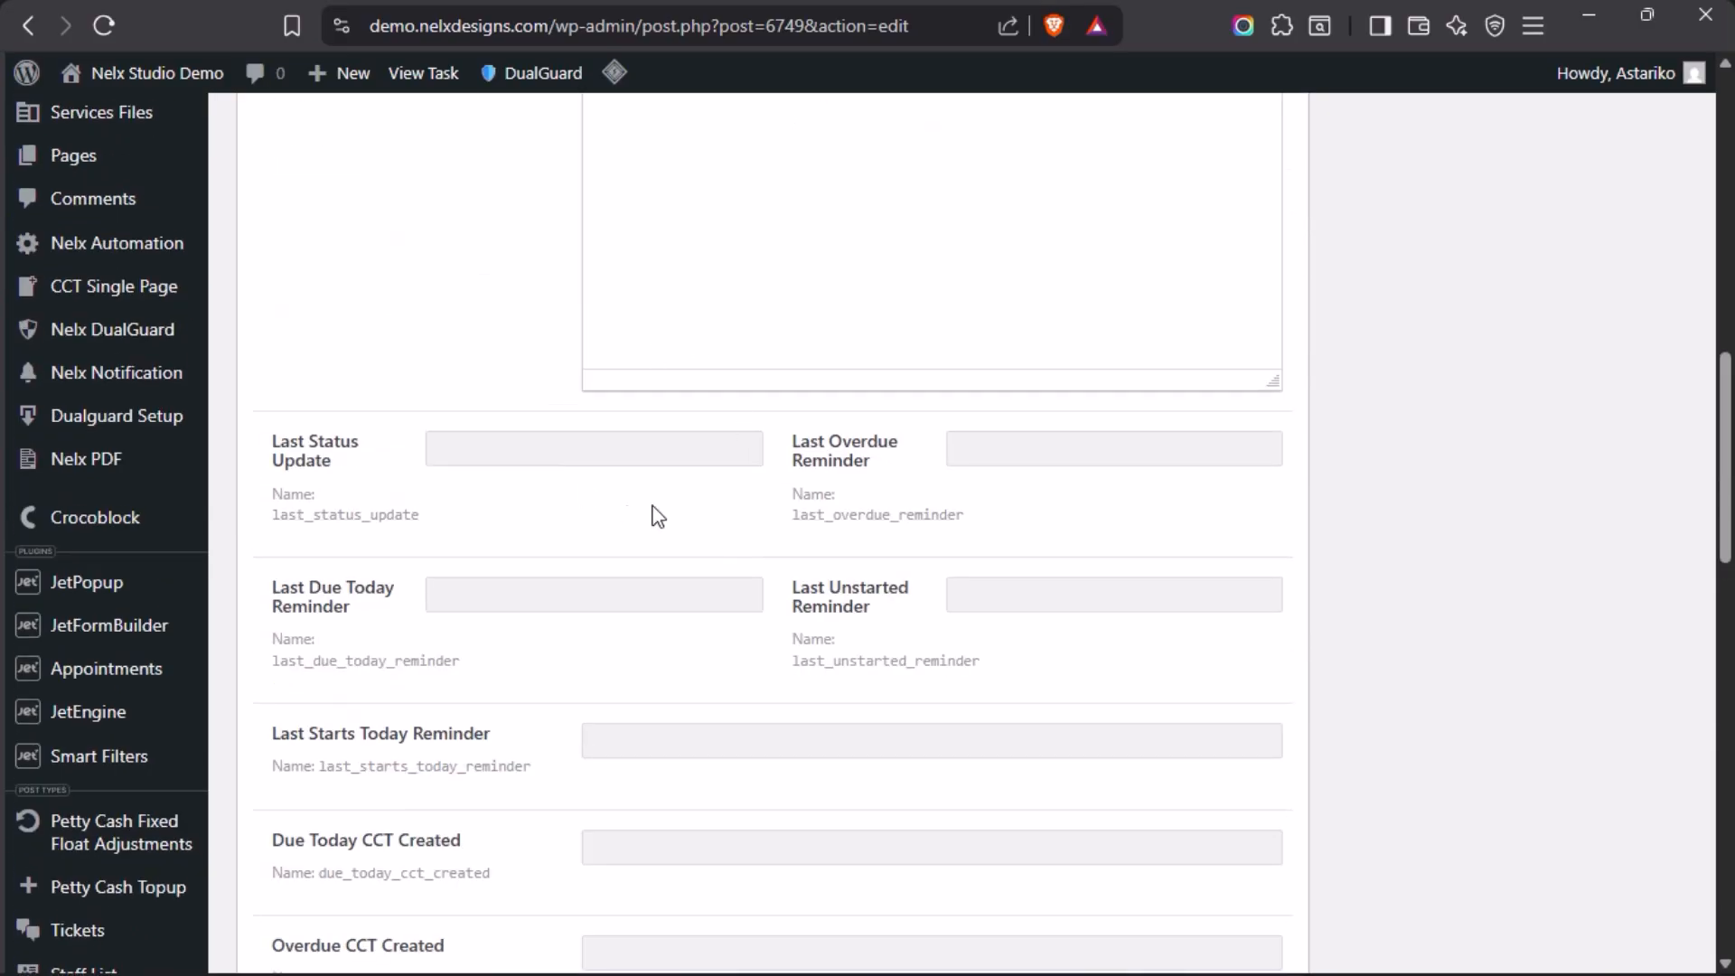
{"action": "scroll", "coordinate": [633, 517], "scroll_direction": "up", "scroll_amount": 10}
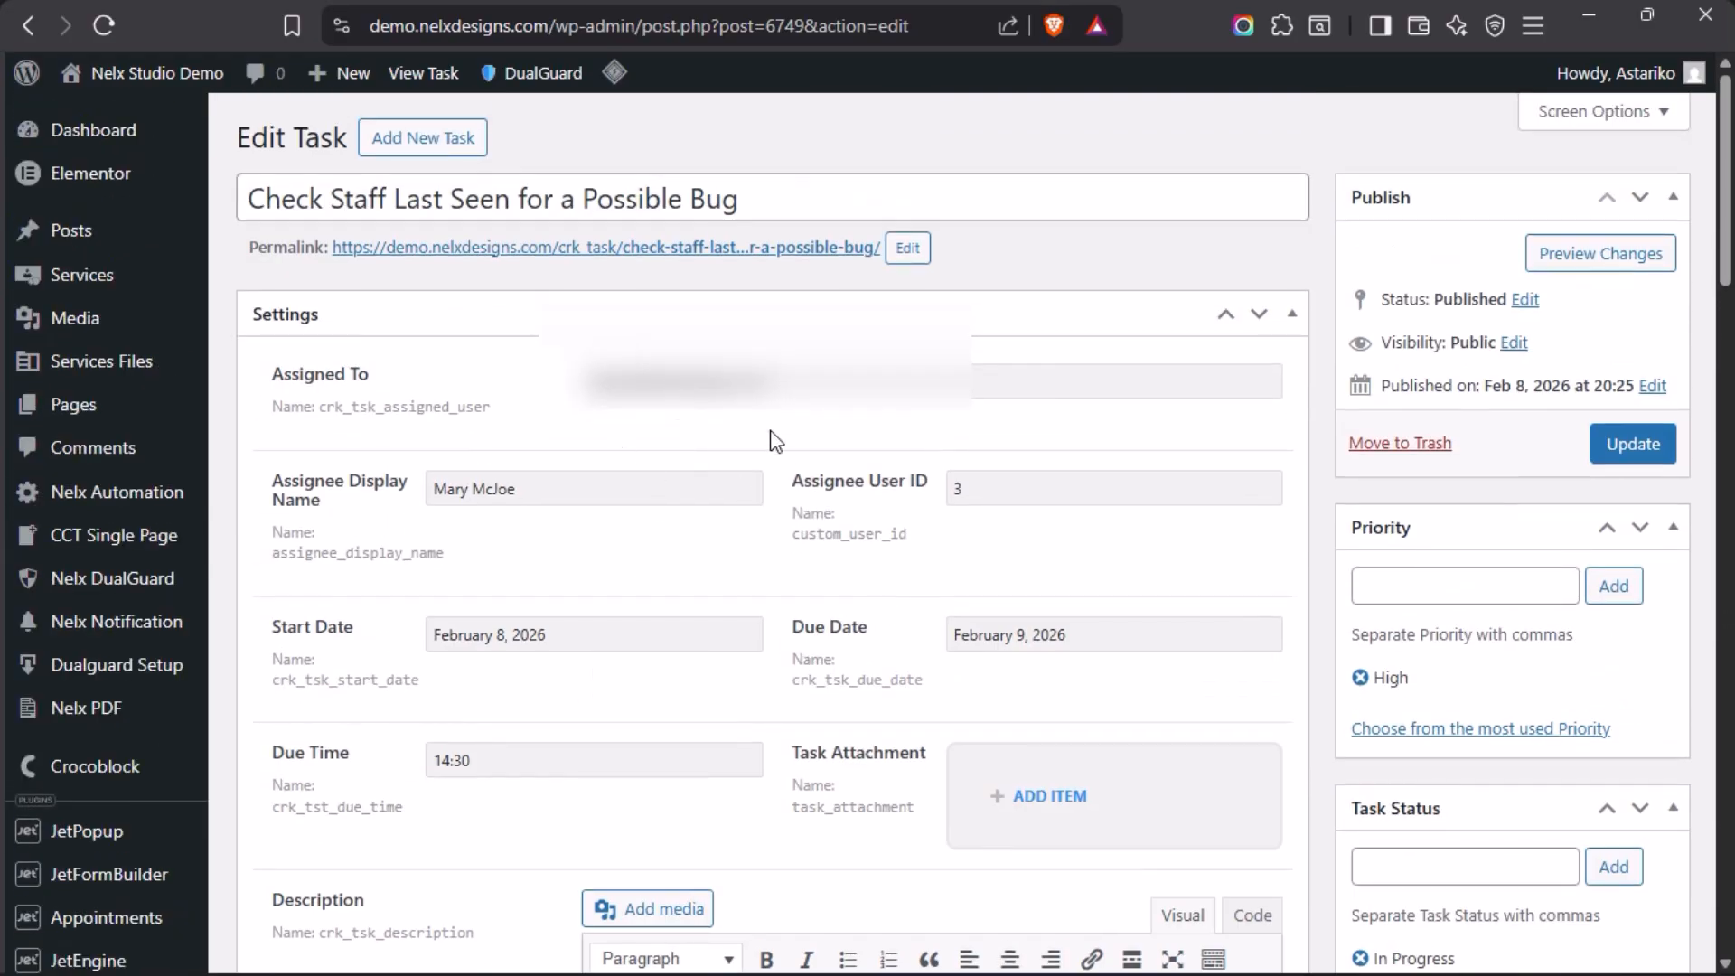
Step: Look at the subtask form's Connect Relation Items action, checking its relation and parent item ID options without changing them
{"action": "mouse_move", "coordinate": [5, 596]}
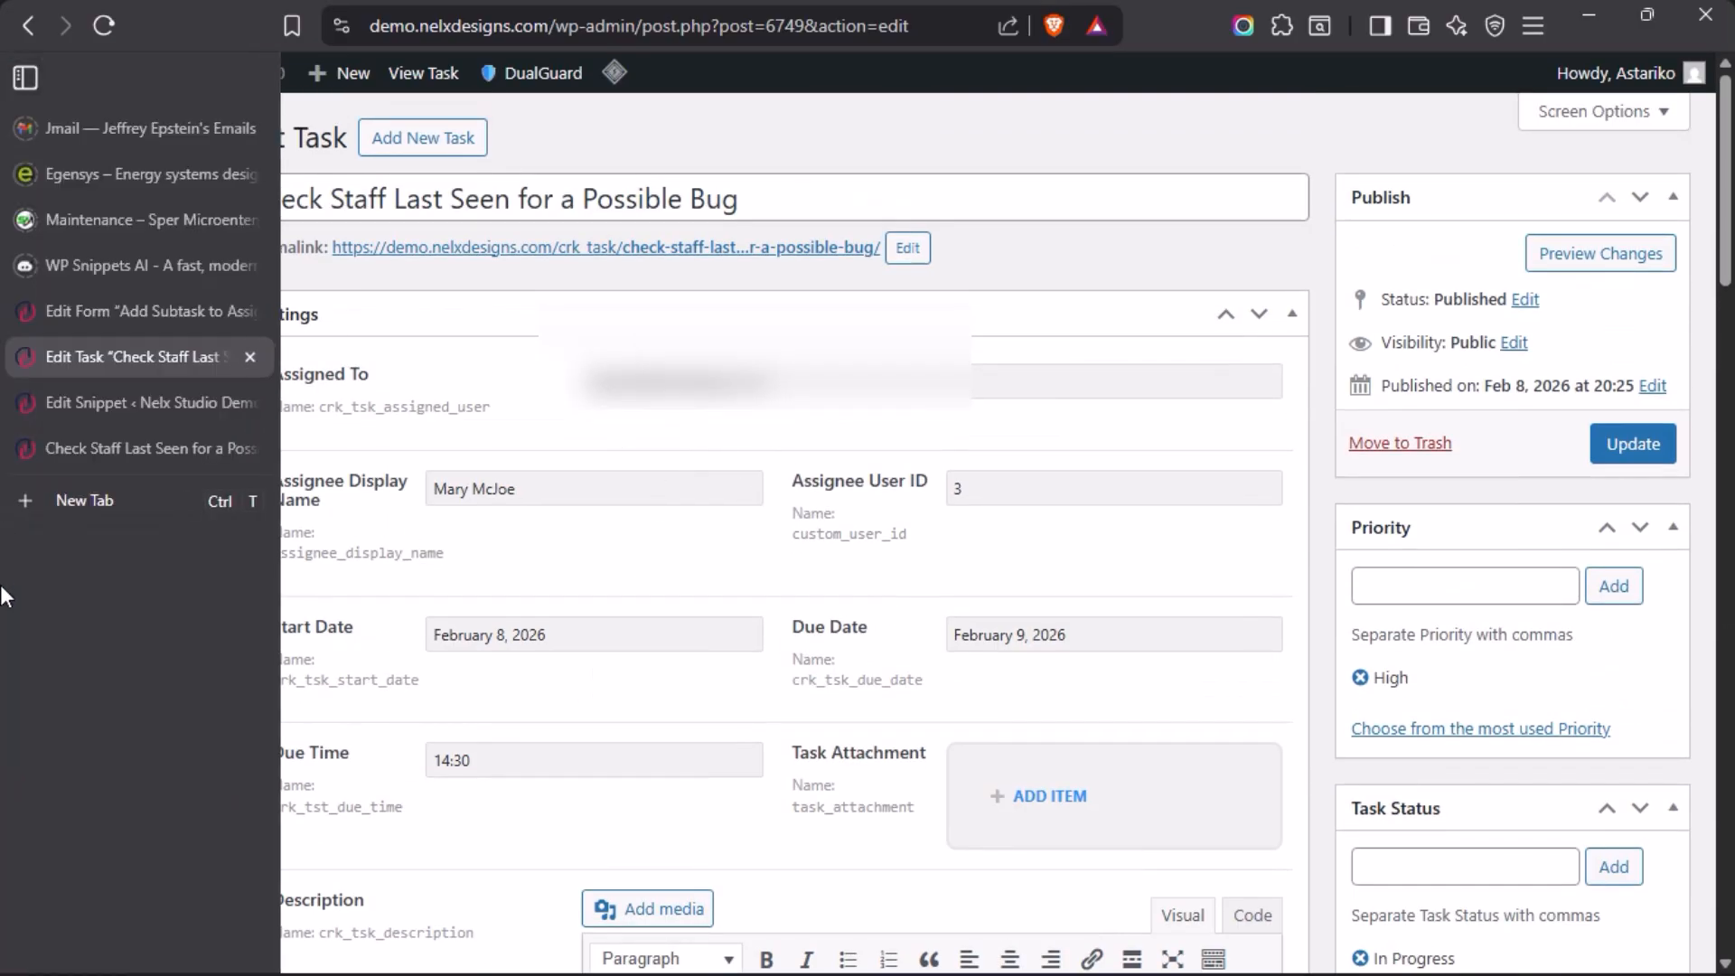
{"action": "left_click", "coordinate": [100, 310]}
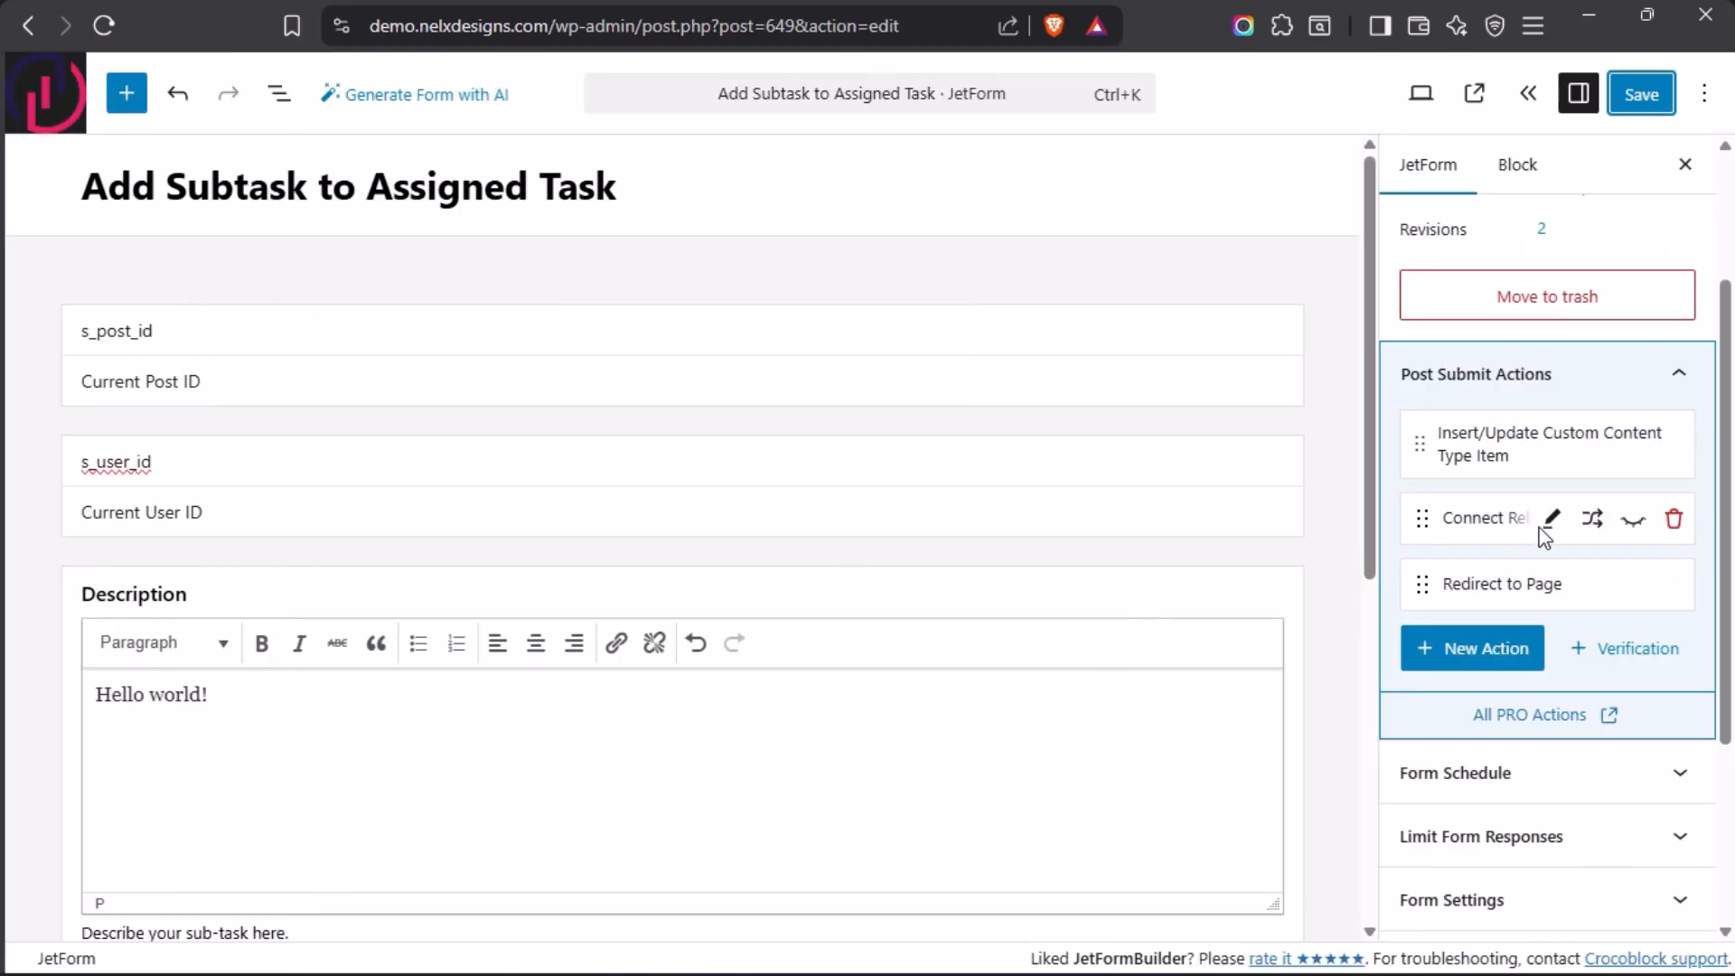
{"action": "left_click", "coordinate": [1553, 523]}
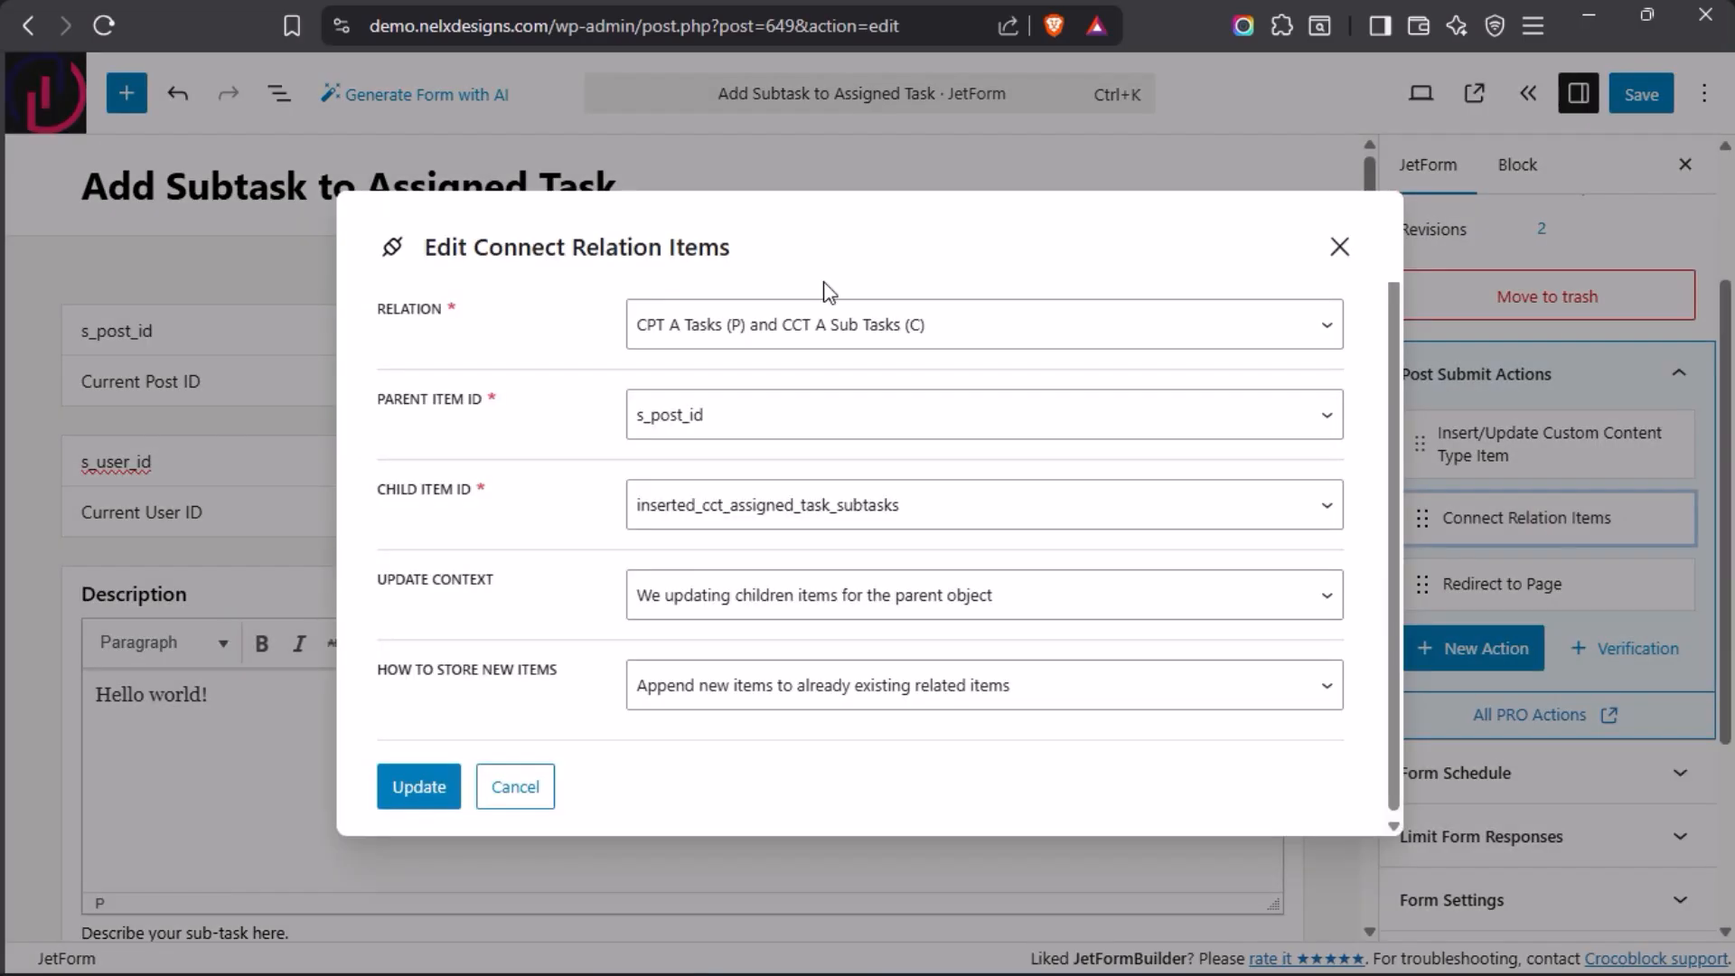
{"action": "left_click", "coordinate": [974, 325]}
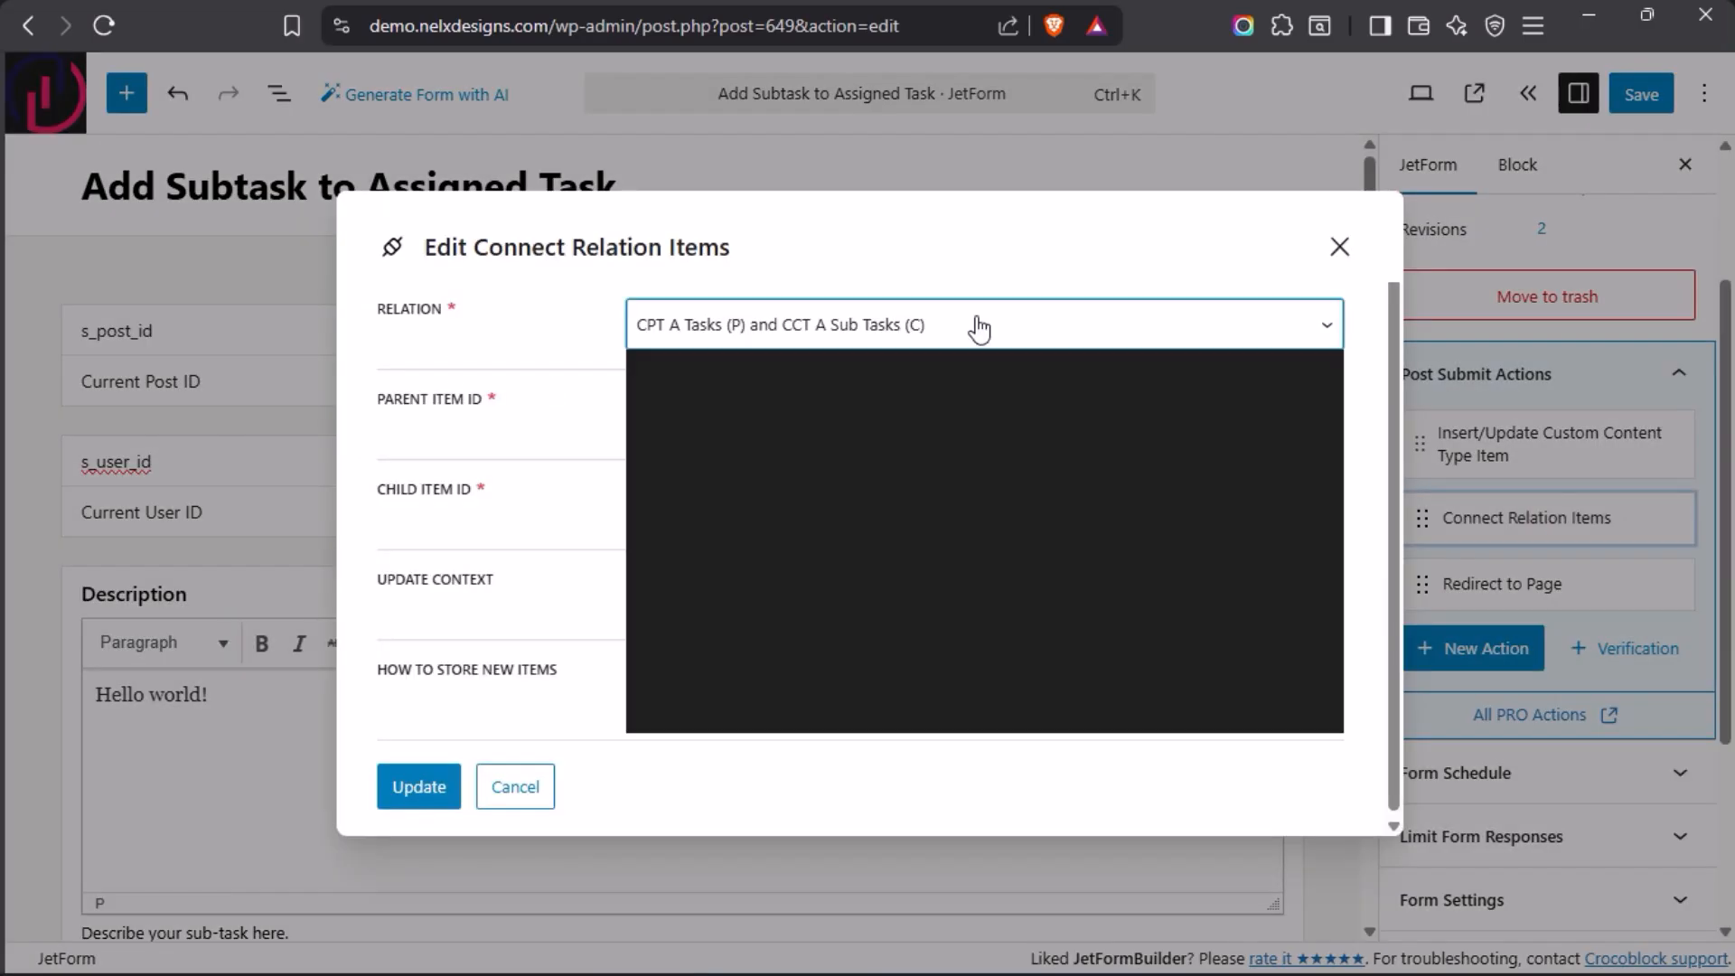
{"action": "left_click", "coordinate": [630, 346]}
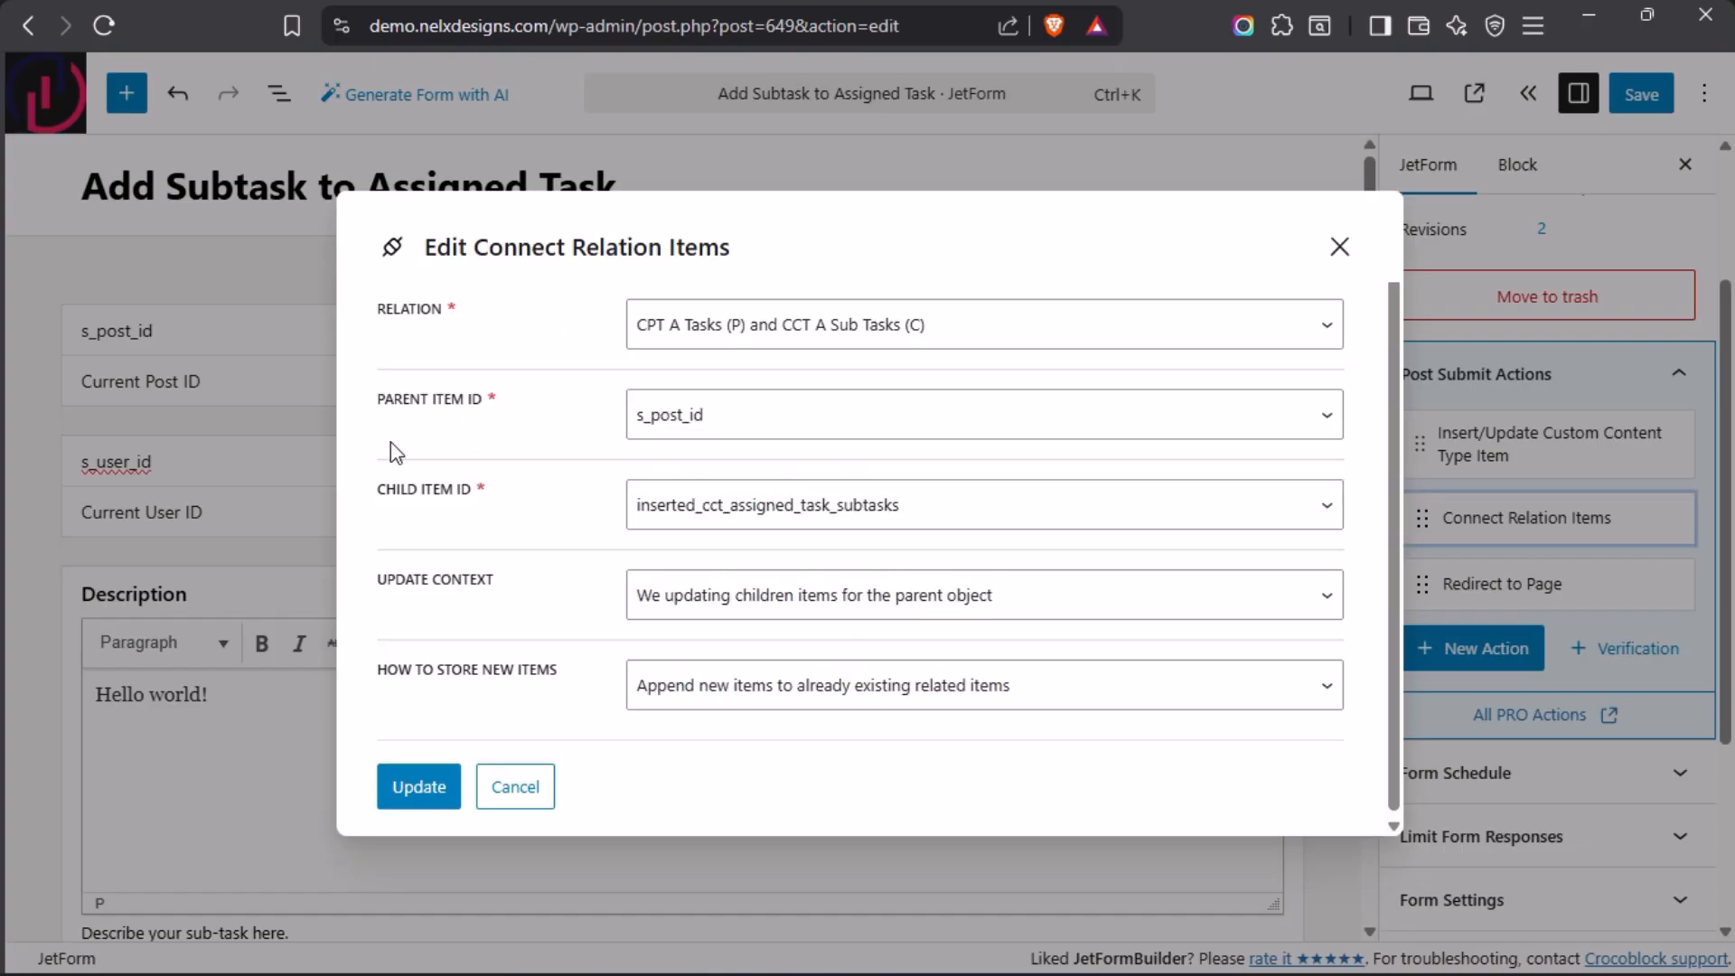
{"action": "left_click", "coordinate": [813, 417]}
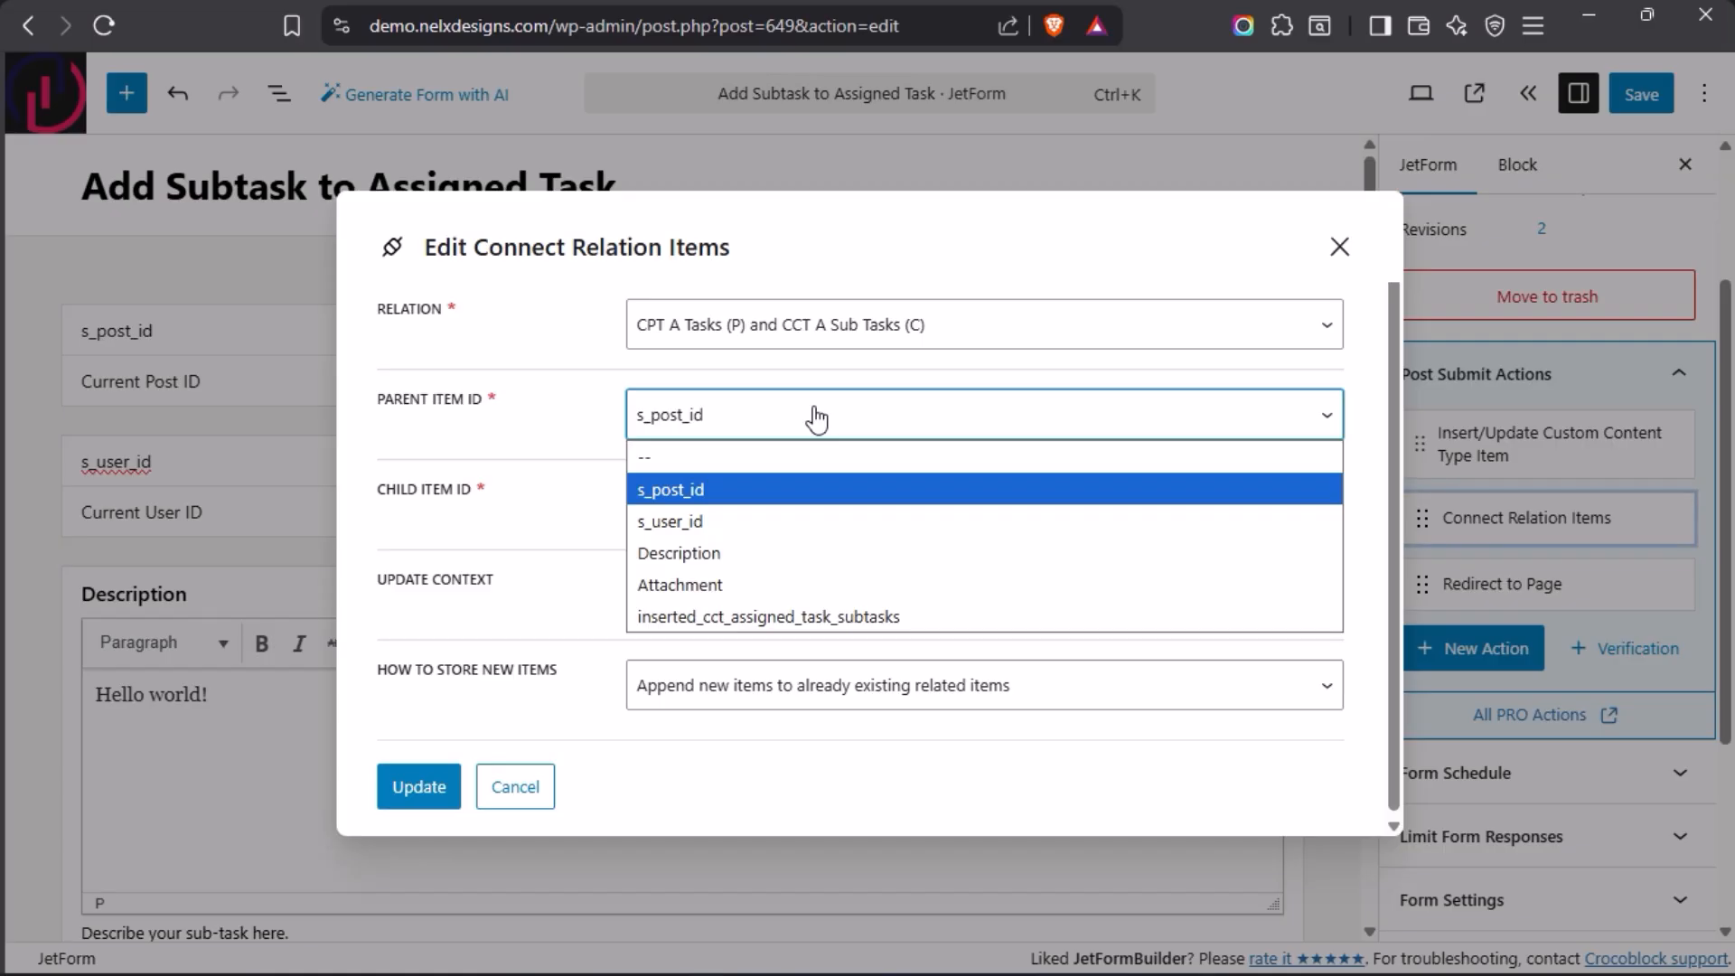
{"action": "left_click", "coordinate": [577, 392]}
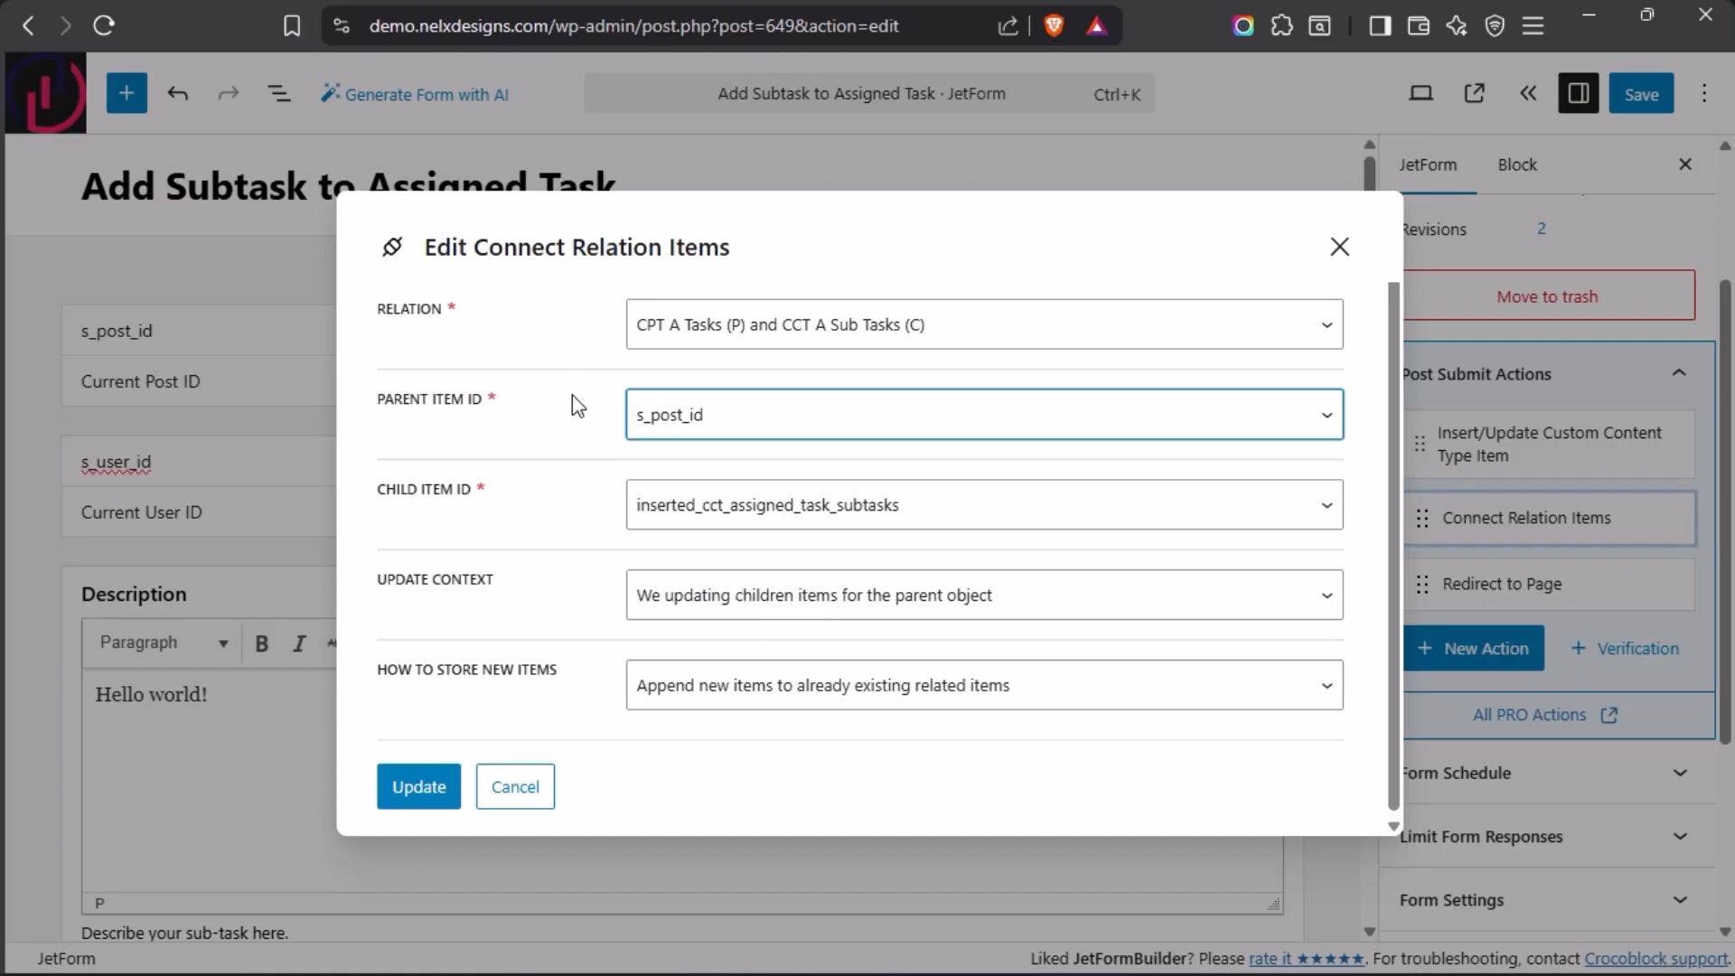
{"action": "left_click", "coordinate": [523, 790]}
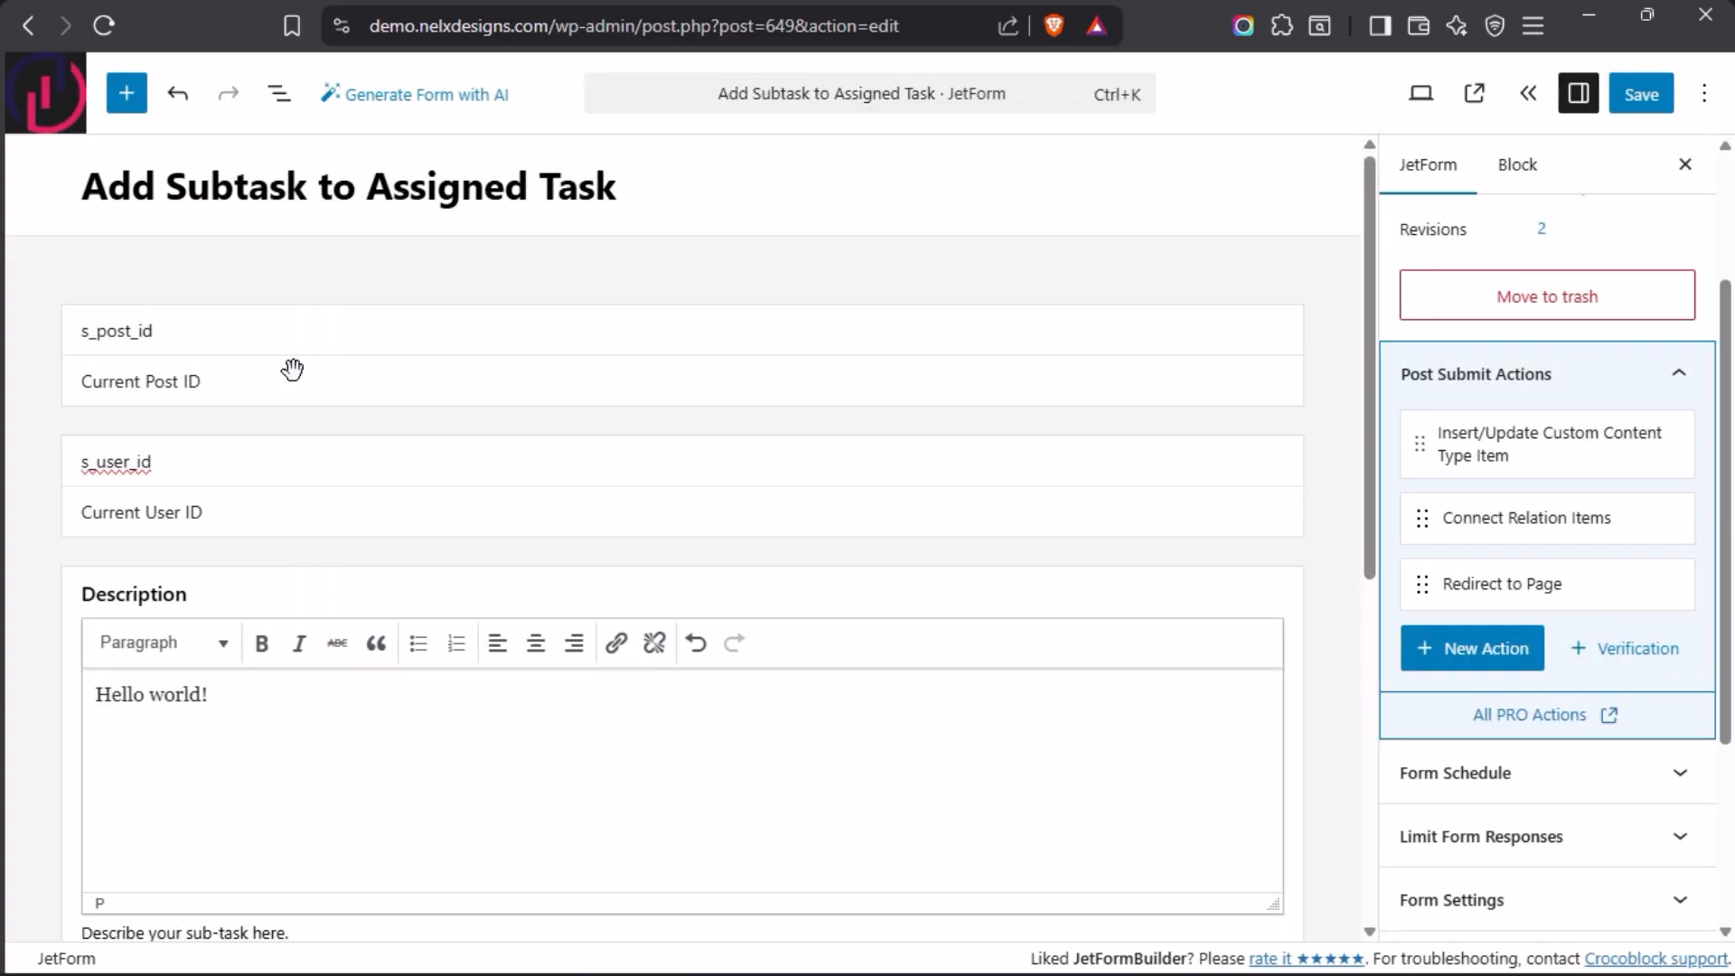
Step: Look at the s_post_id hidden field's settings and reopen the Connect Relation Items action for review
{"action": "left_click", "coordinate": [380, 344]}
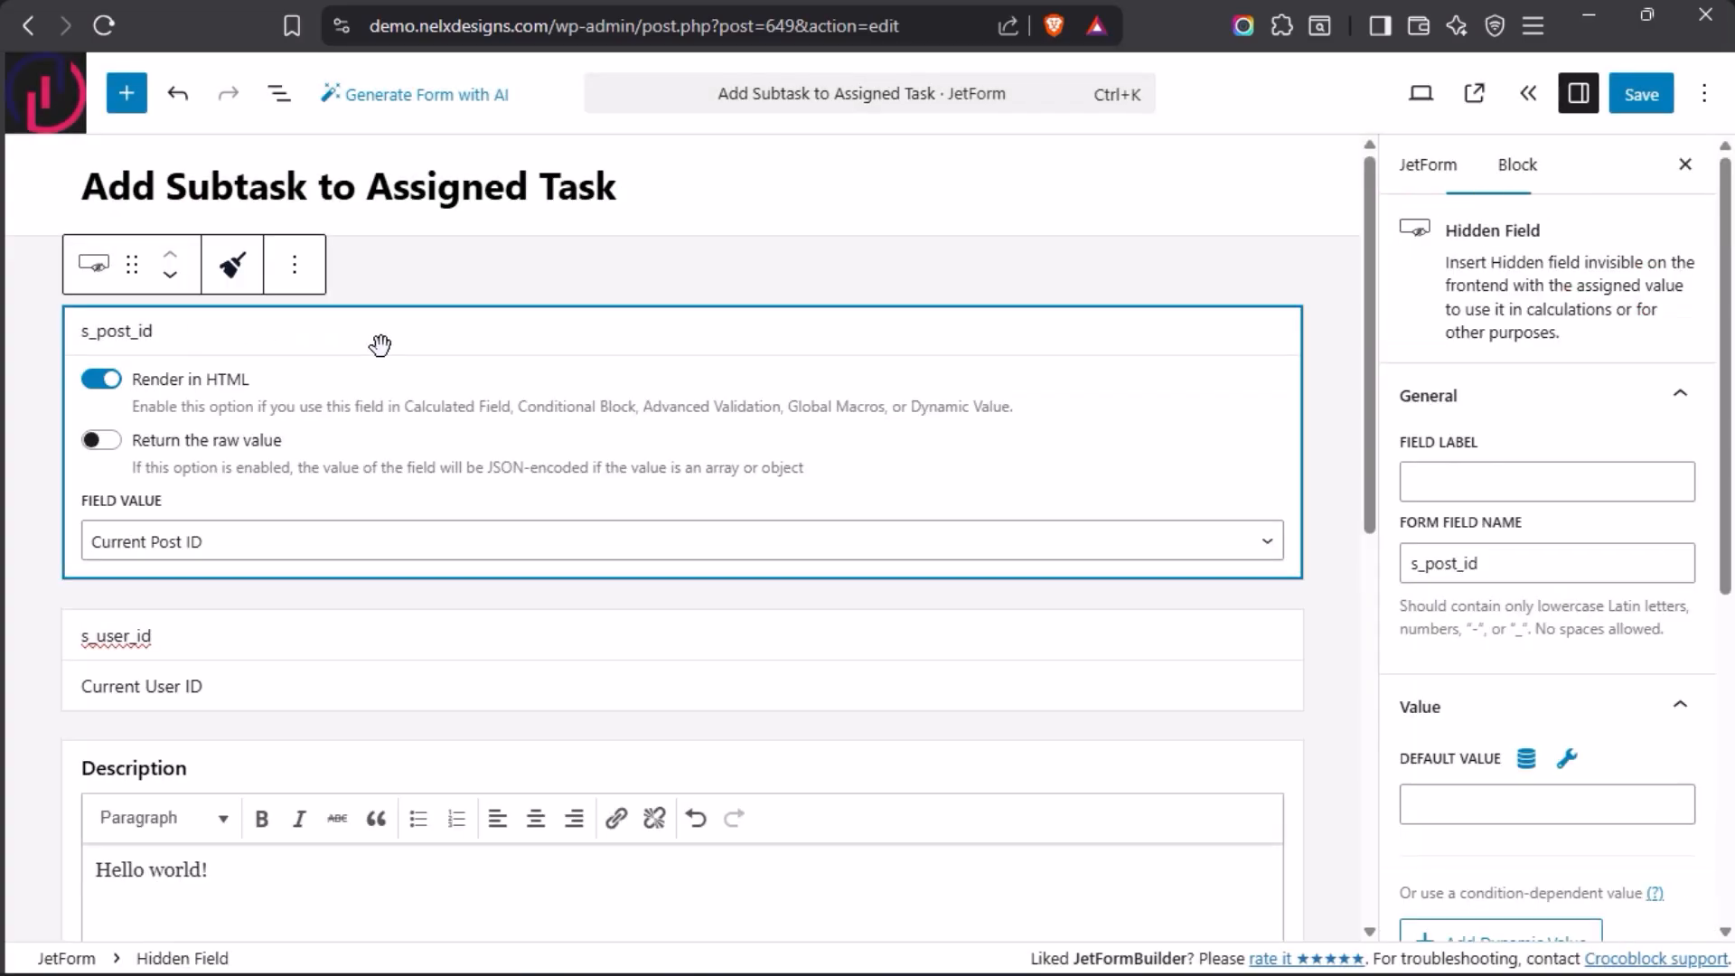
{"action": "left_click", "coordinate": [1327, 319]}
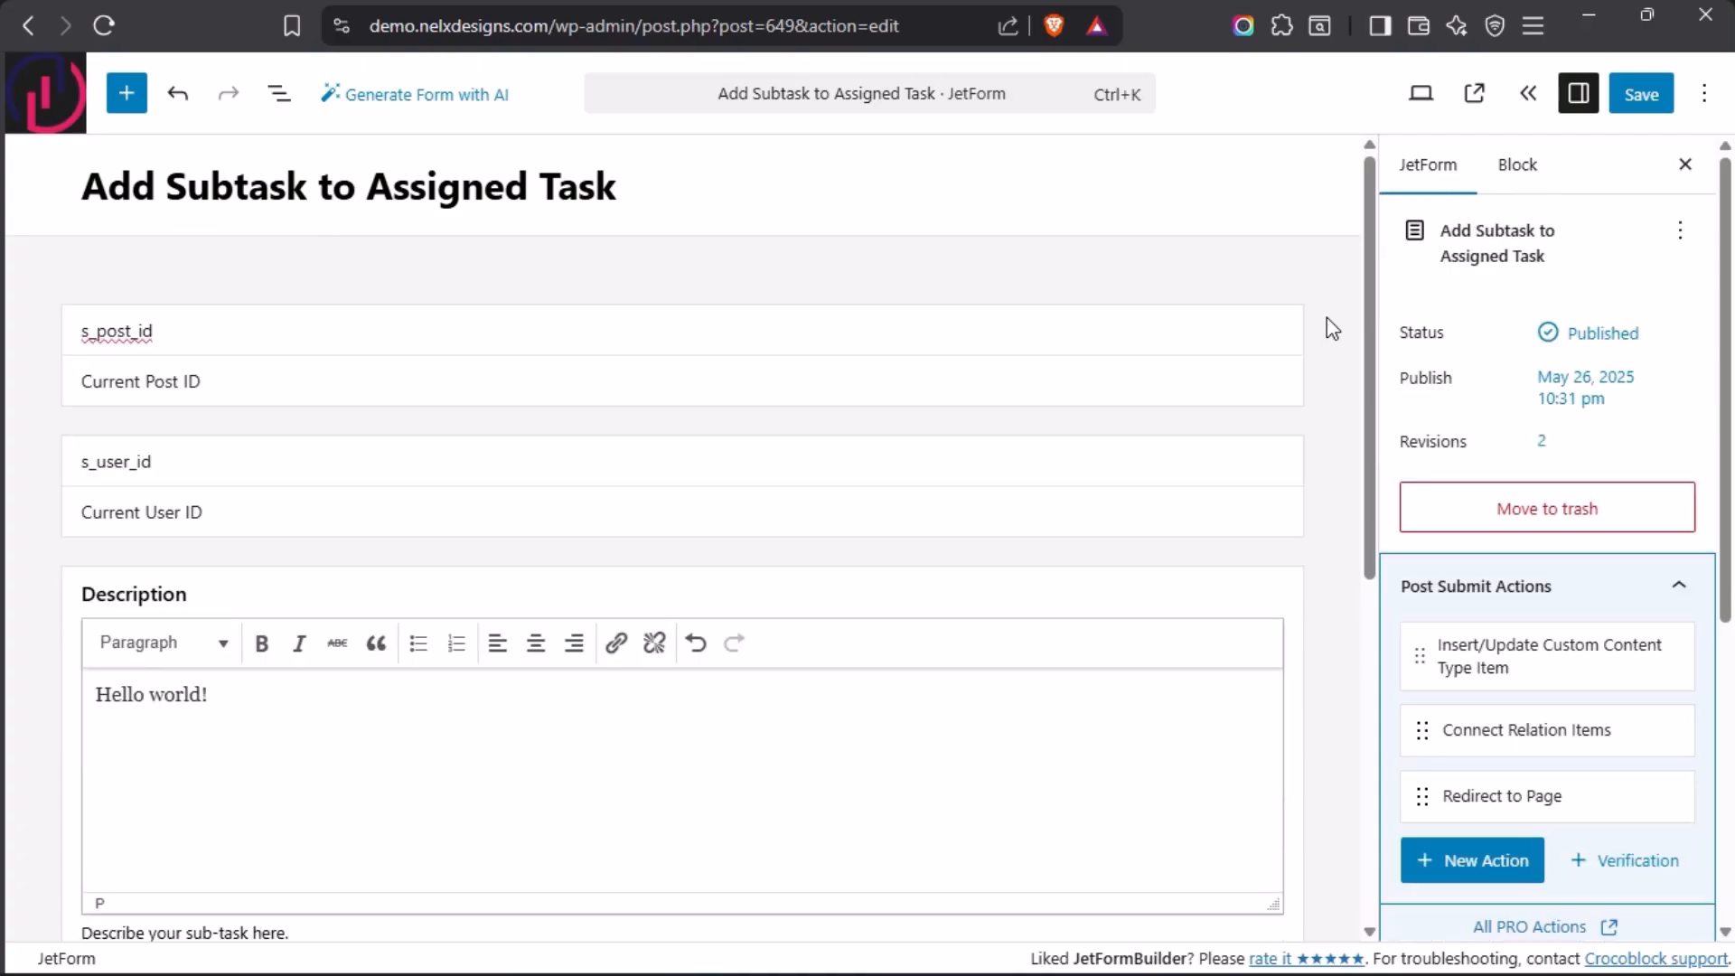
{"action": "mouse_move", "coordinate": [1515, 730]}
{"action": "left_click", "coordinate": [1553, 732]}
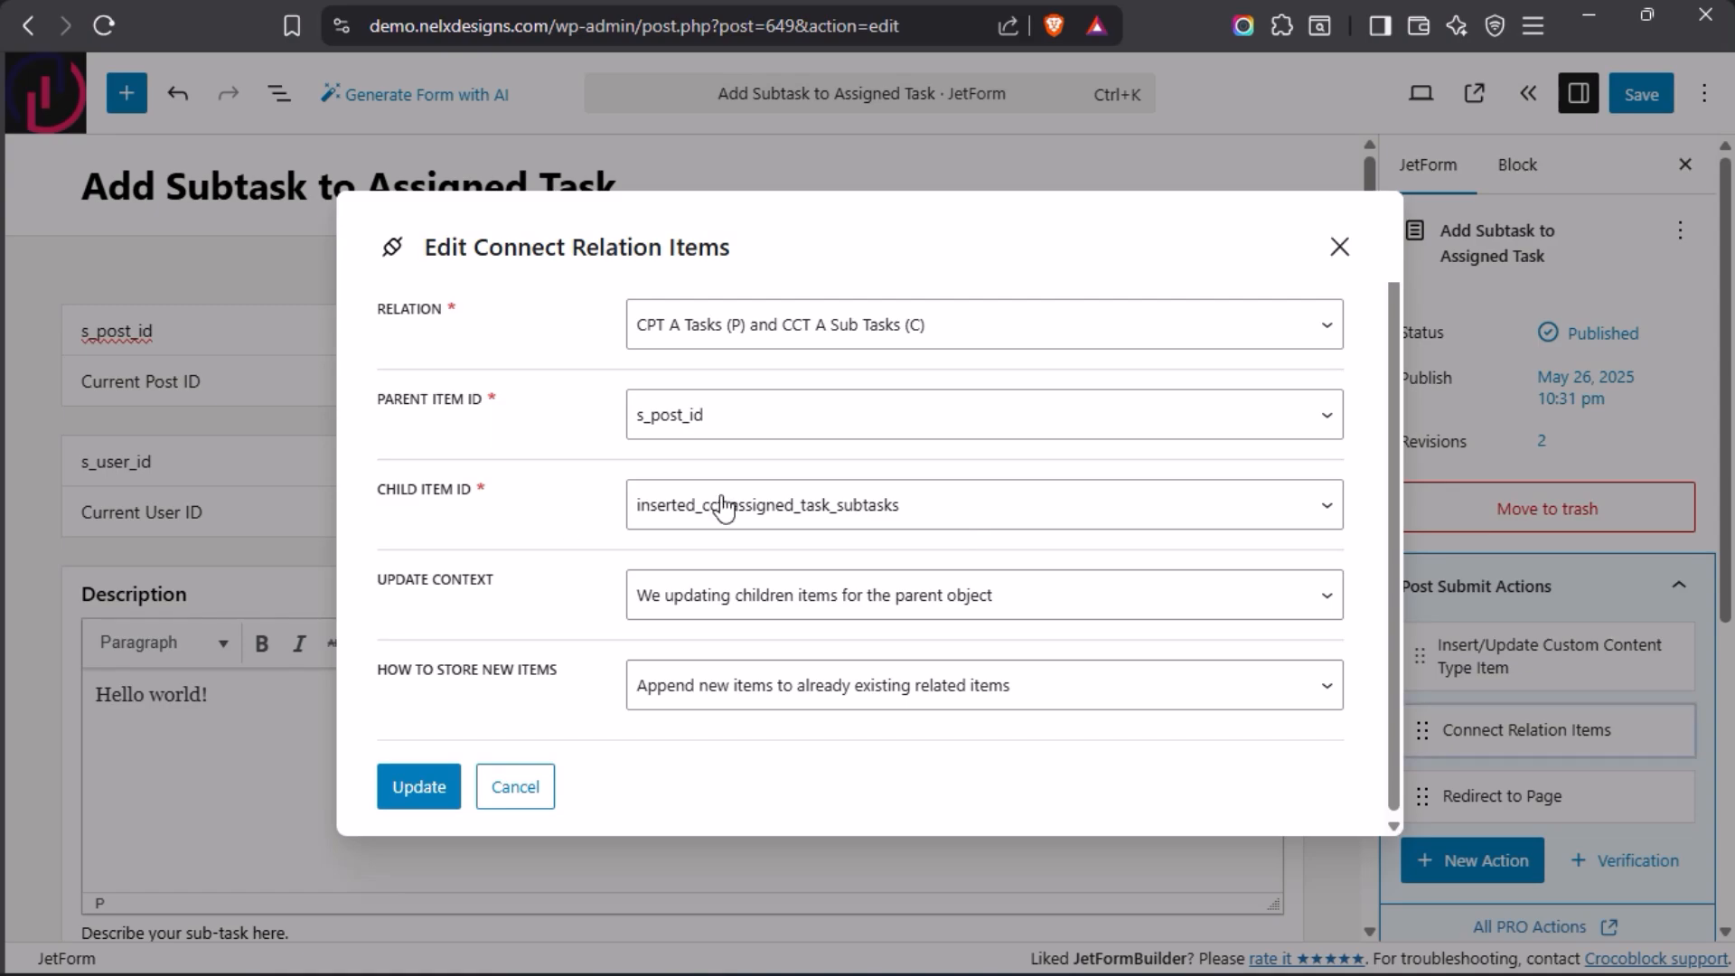
Step: Check the child item ID and new-item storage options of the Connect Relation Items action, keeping the current choices, and update the action
{"action": "left_click", "coordinate": [979, 513]}
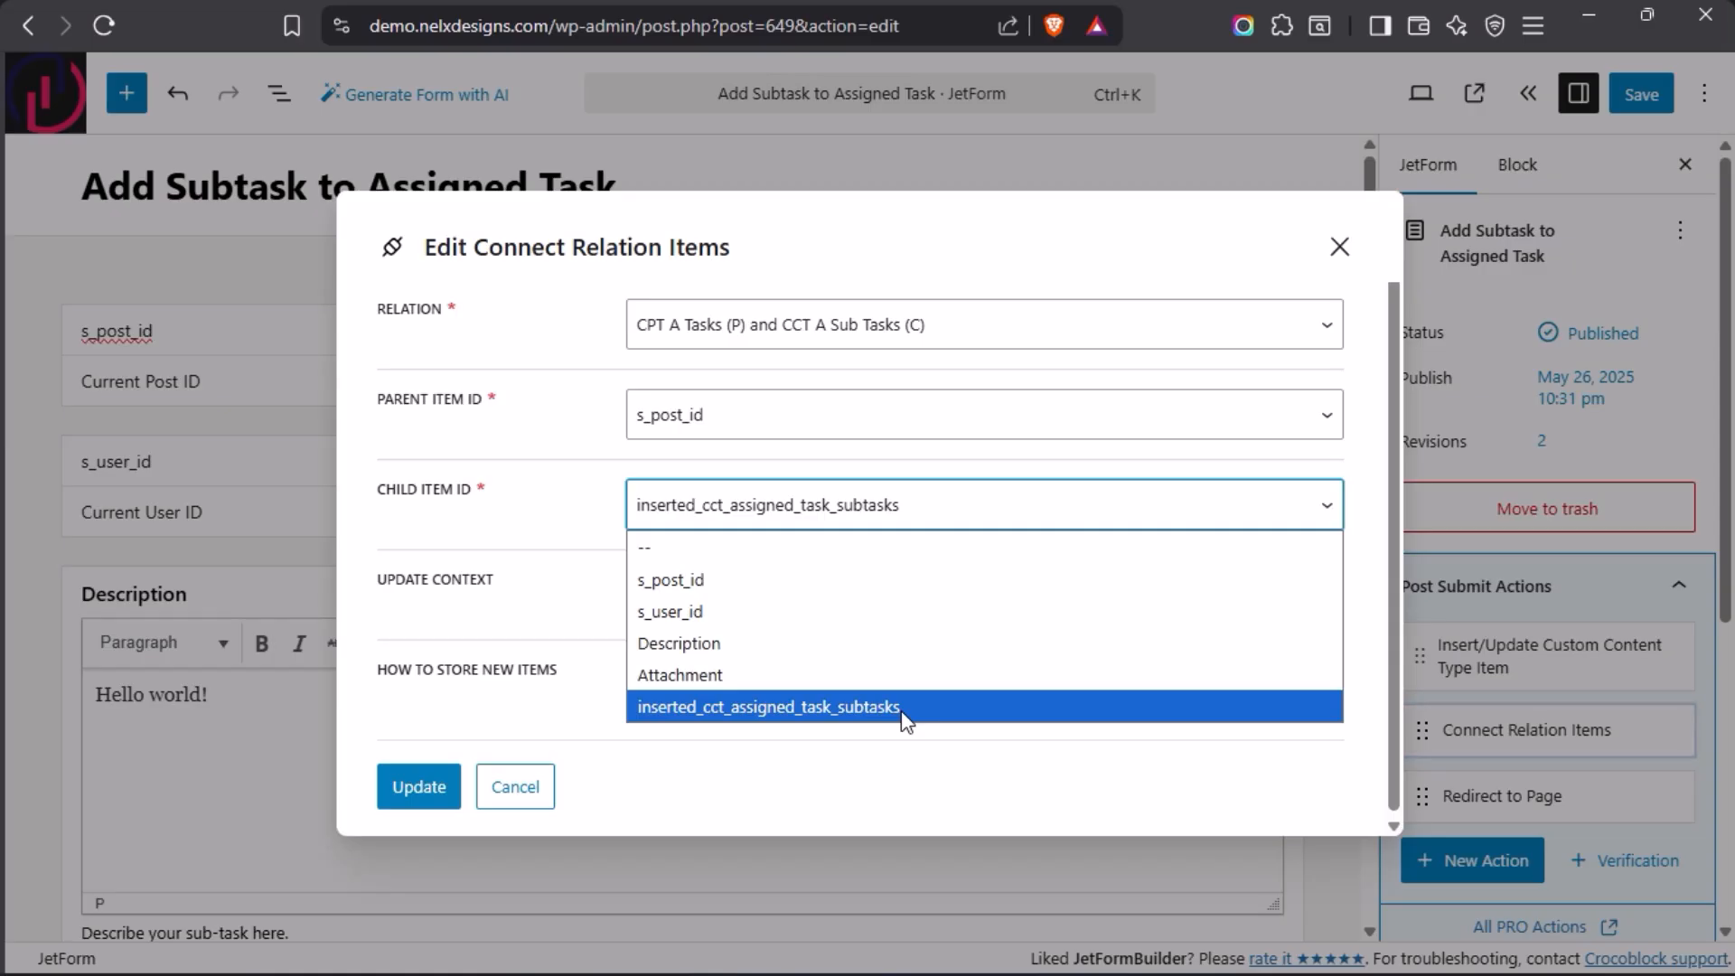
{"action": "left_click", "coordinate": [589, 532]}
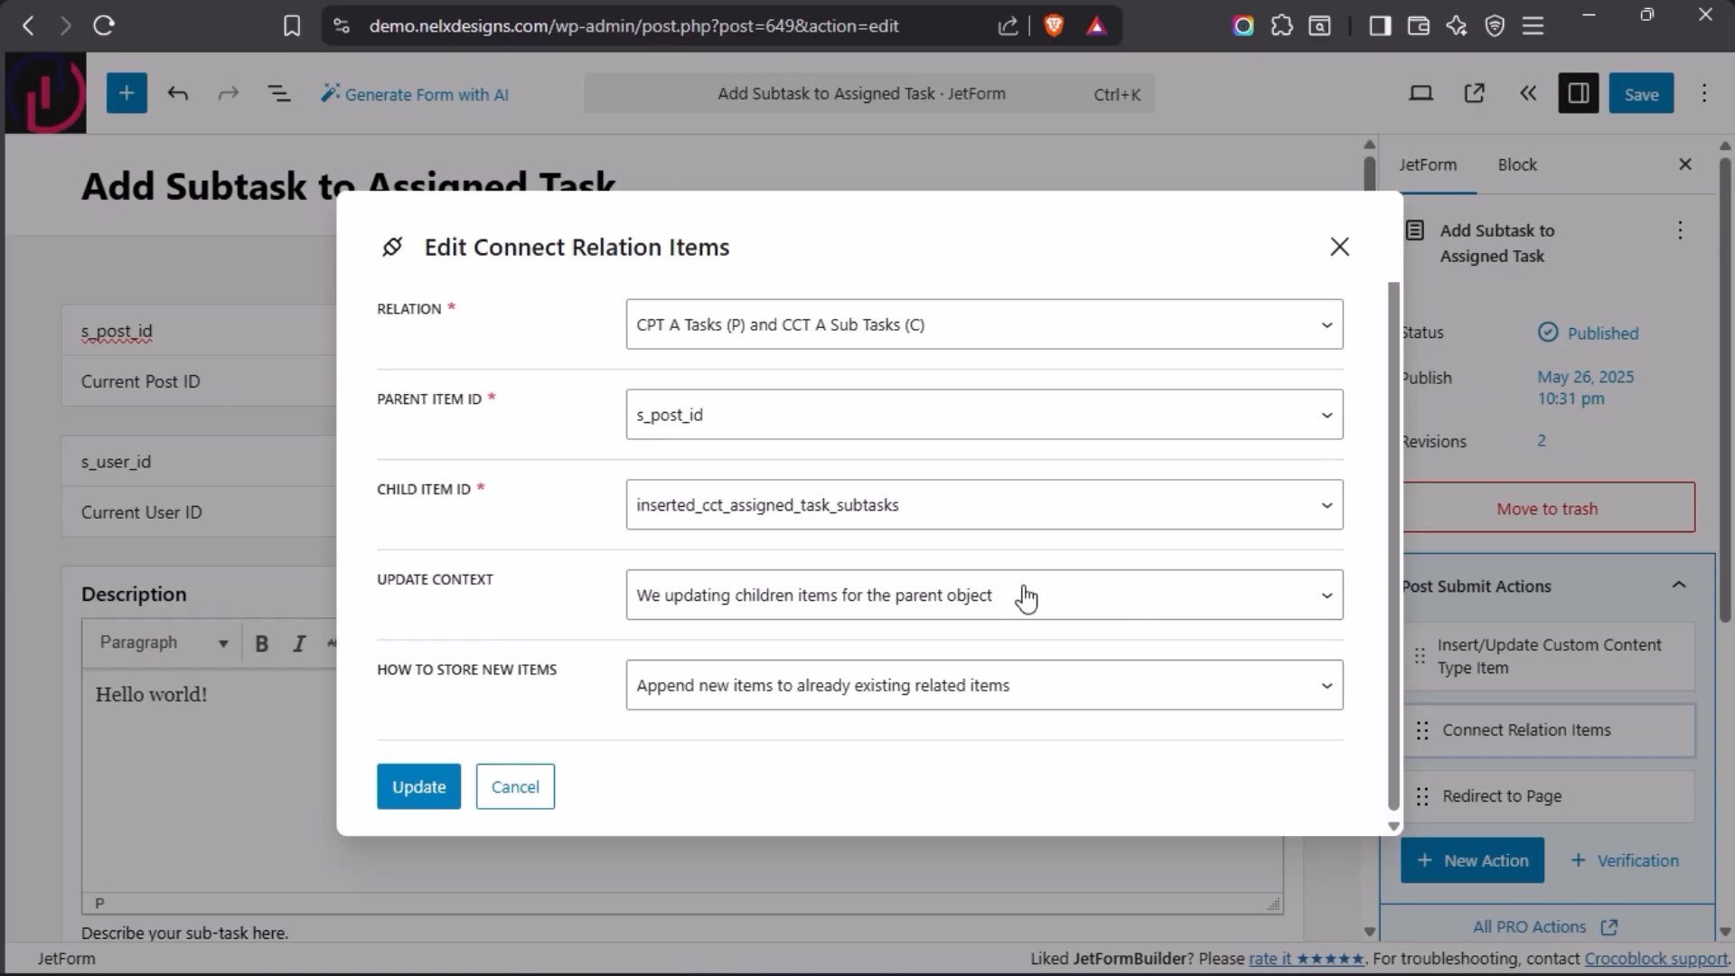
{"action": "left_click", "coordinate": [1058, 693]}
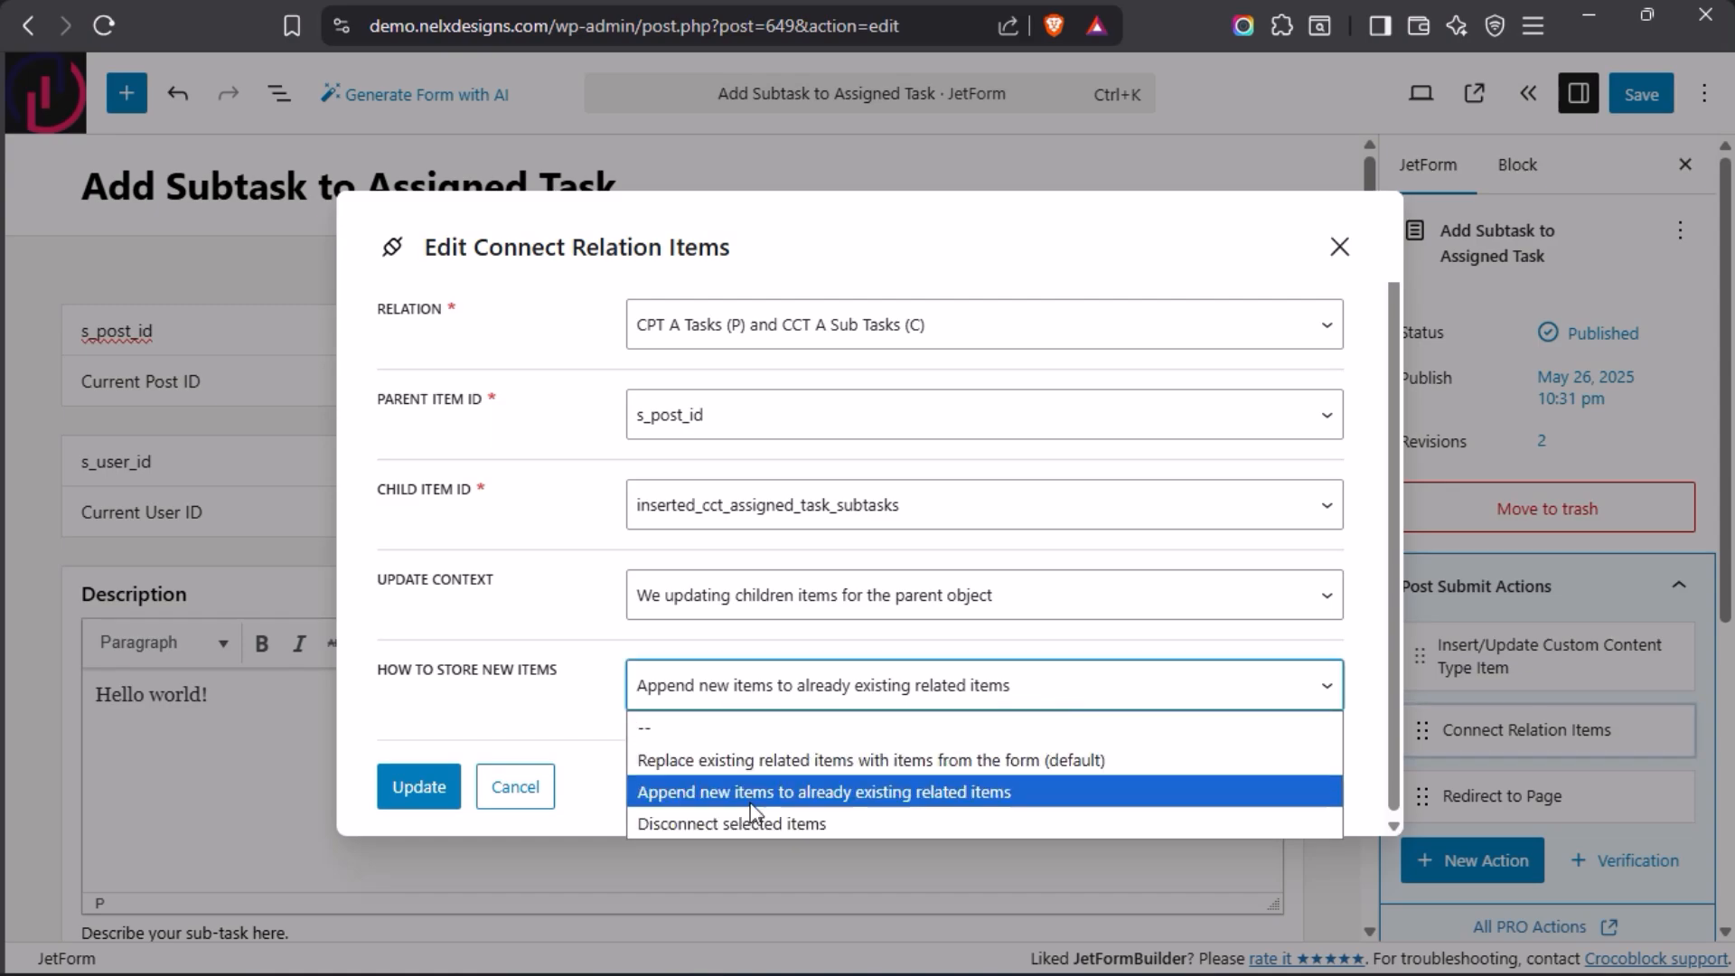
{"action": "left_click", "coordinate": [586, 686]}
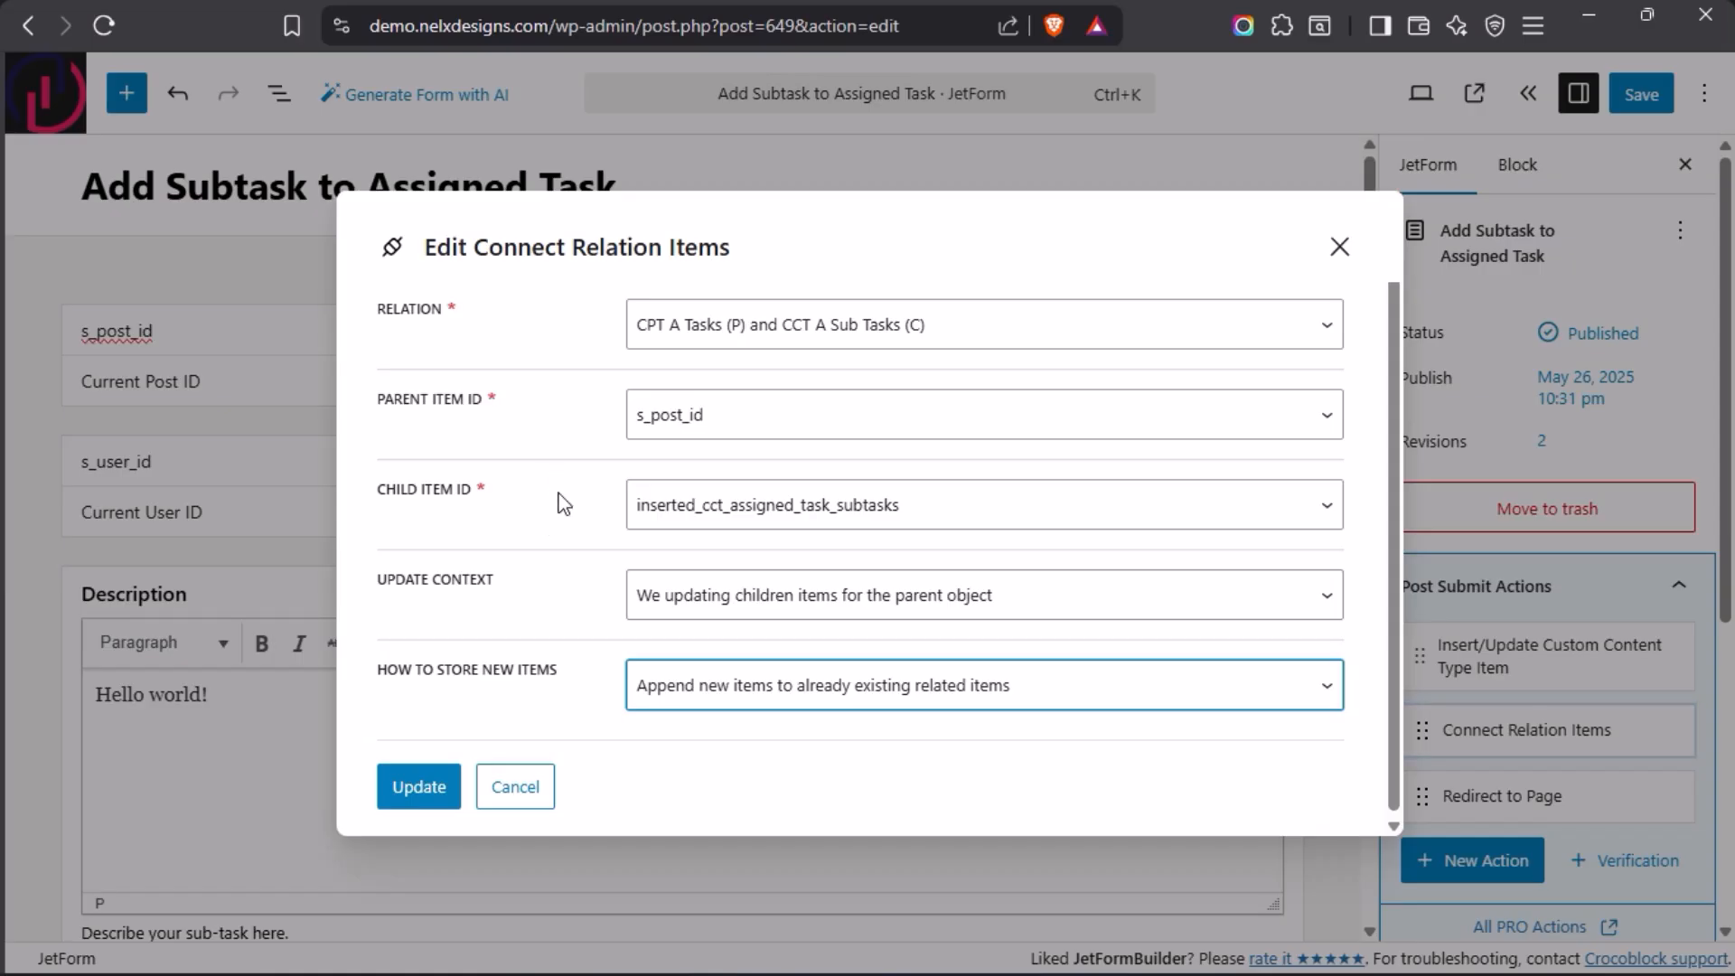
{"action": "left_click", "coordinate": [413, 788]}
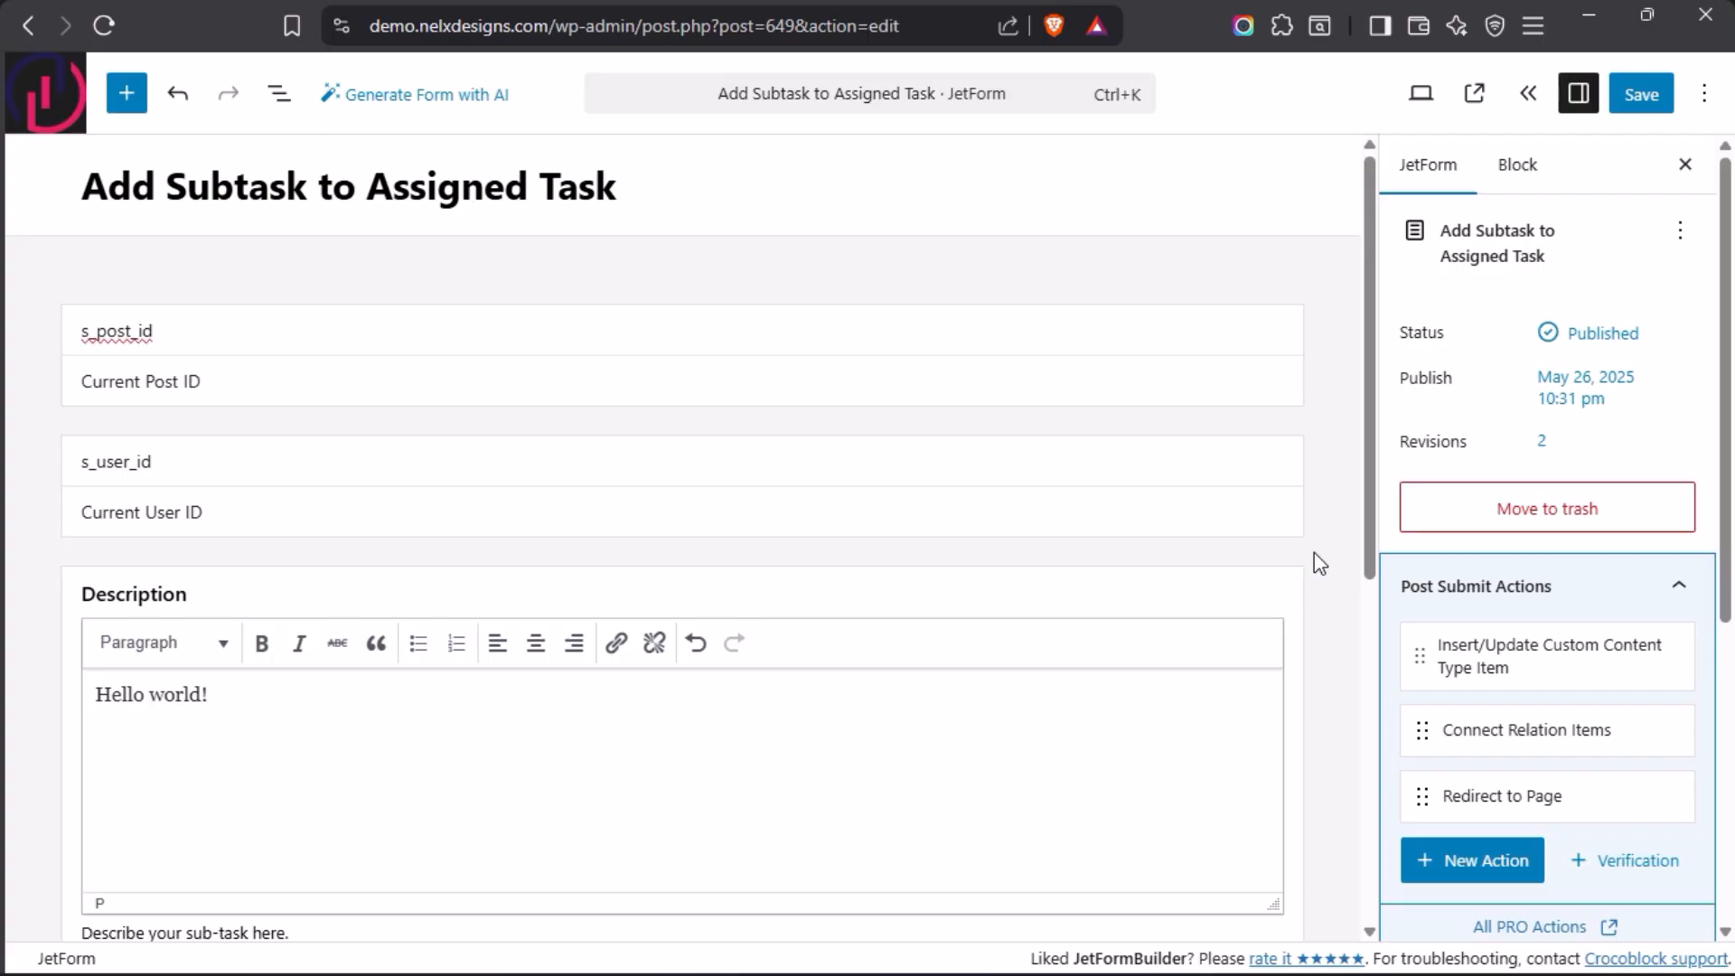
Step: Look at the subtask form's Redirect to Page action settings and close them without making changes
{"action": "scroll", "coordinate": [1314, 551], "scroll_direction": "down", "scroll_amount": 2}
{"action": "mouse_move", "coordinate": [1499, 790]}
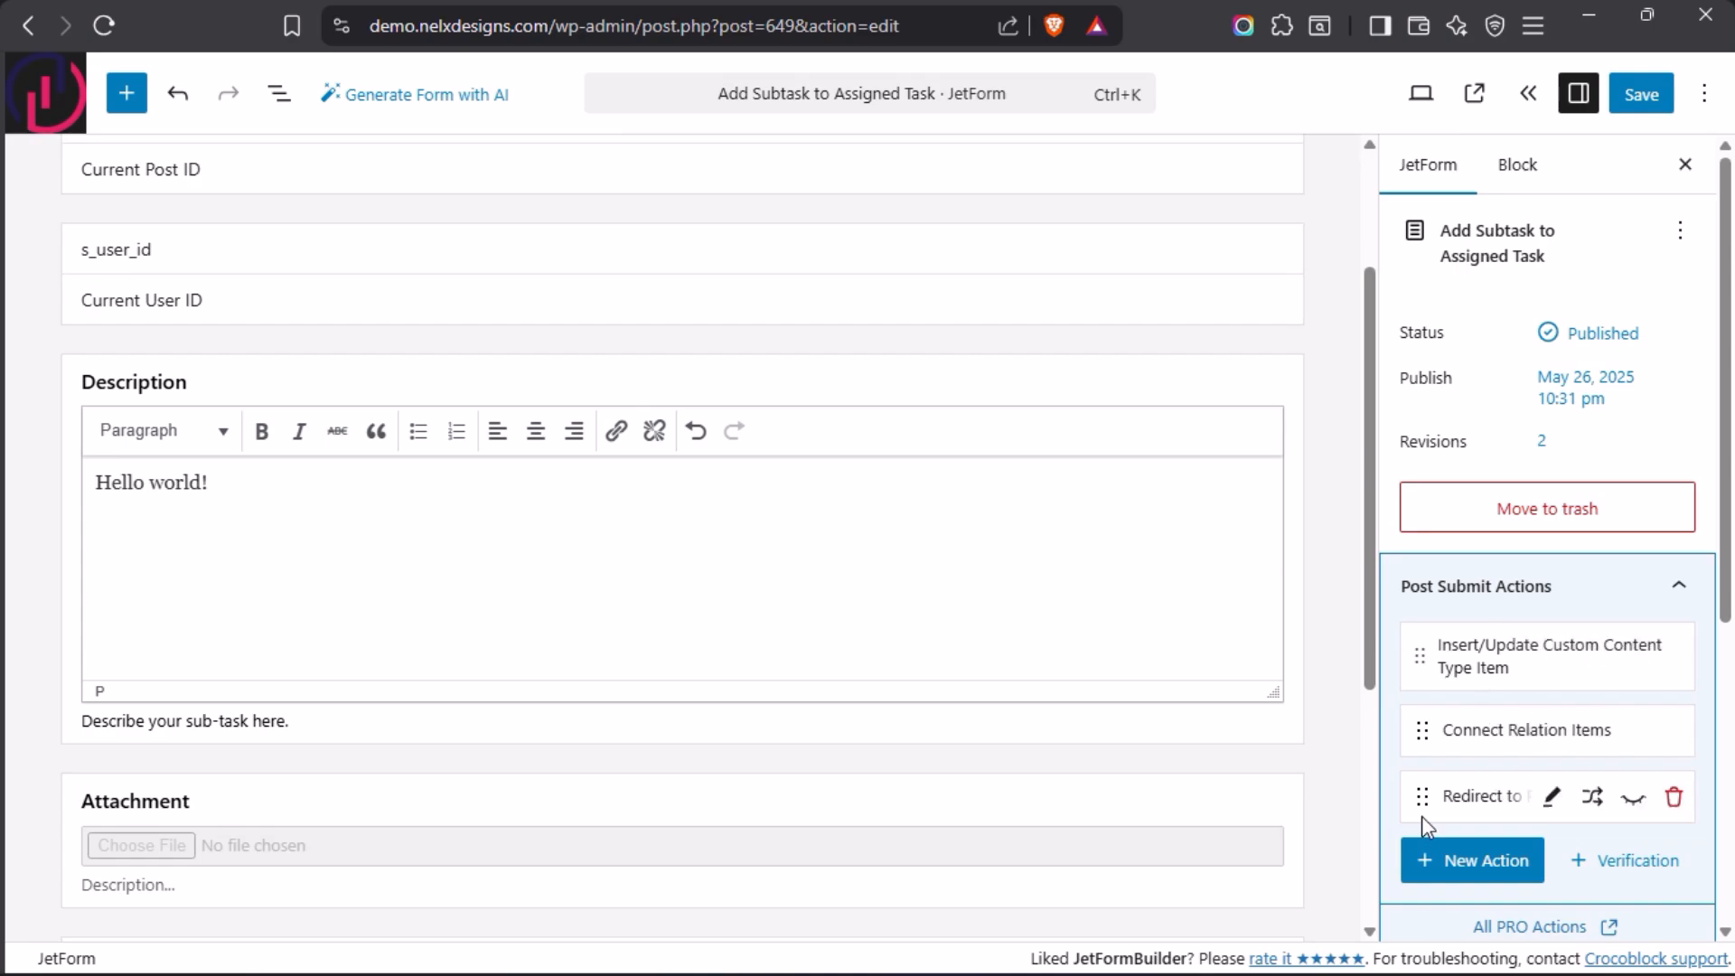
{"action": "left_click", "coordinate": [1552, 799]}
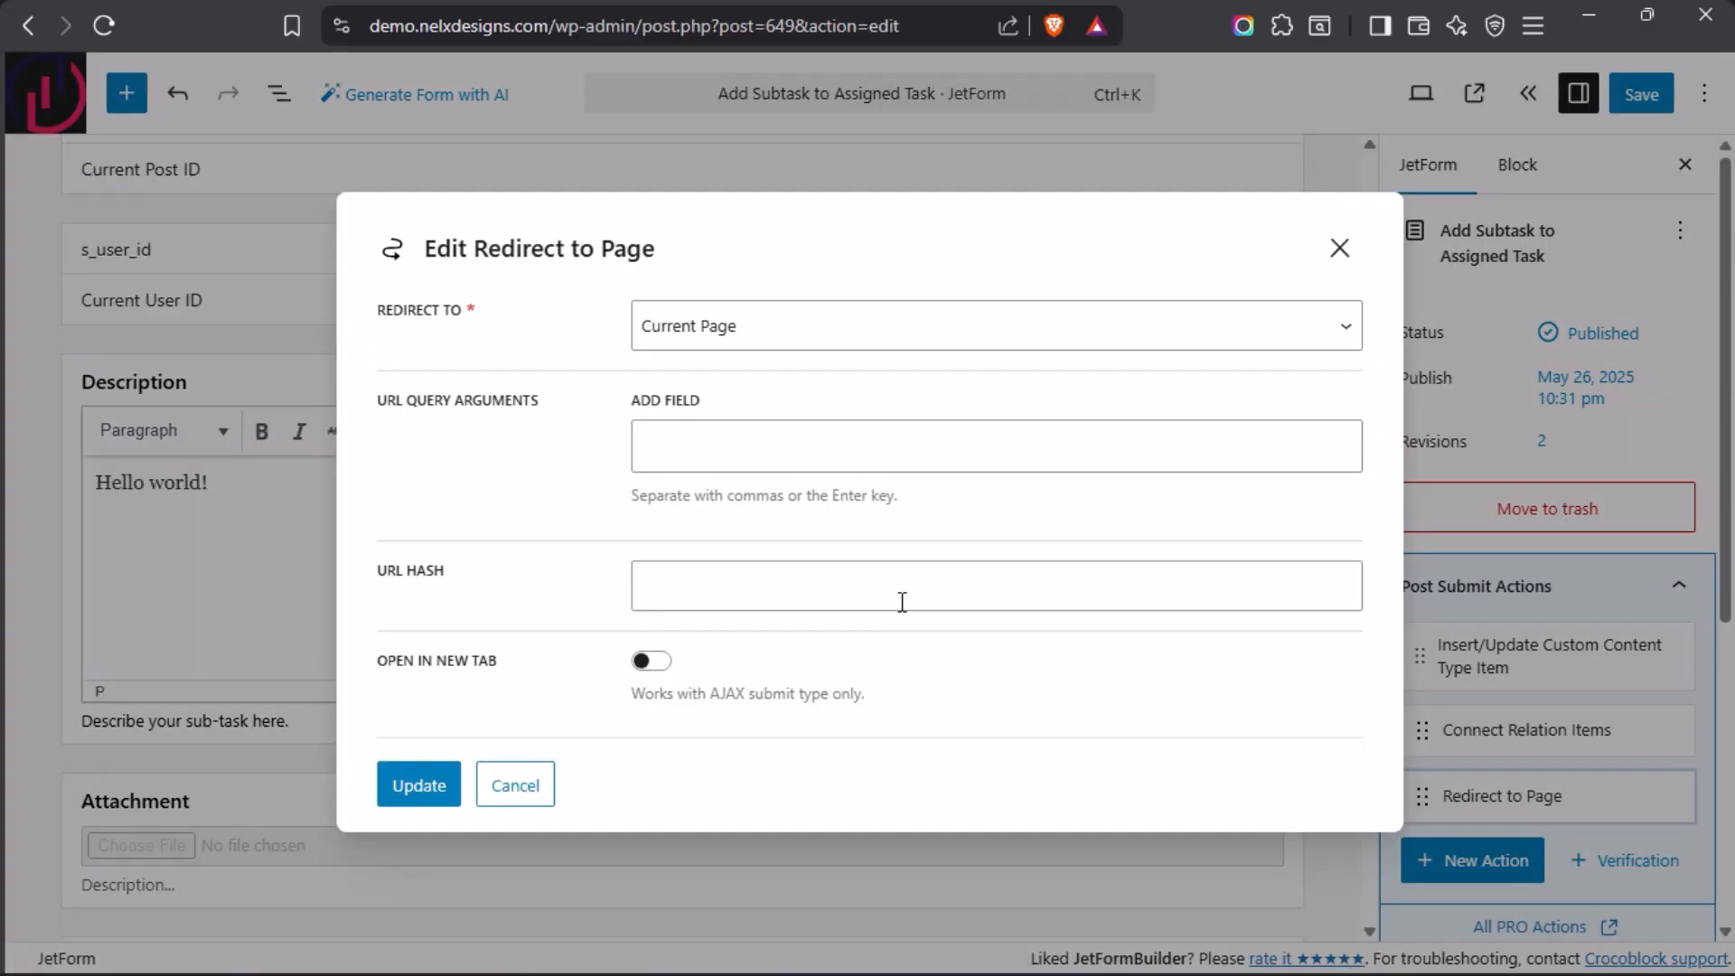
{"action": "left_click", "coordinate": [1337, 246]}
Step: Check the submit type options in the subtask form's general settings, leaving AJAX selected, and save the form
{"action": "scroll", "coordinate": [1446, 571], "scroll_direction": "down", "scroll_amount": 5}
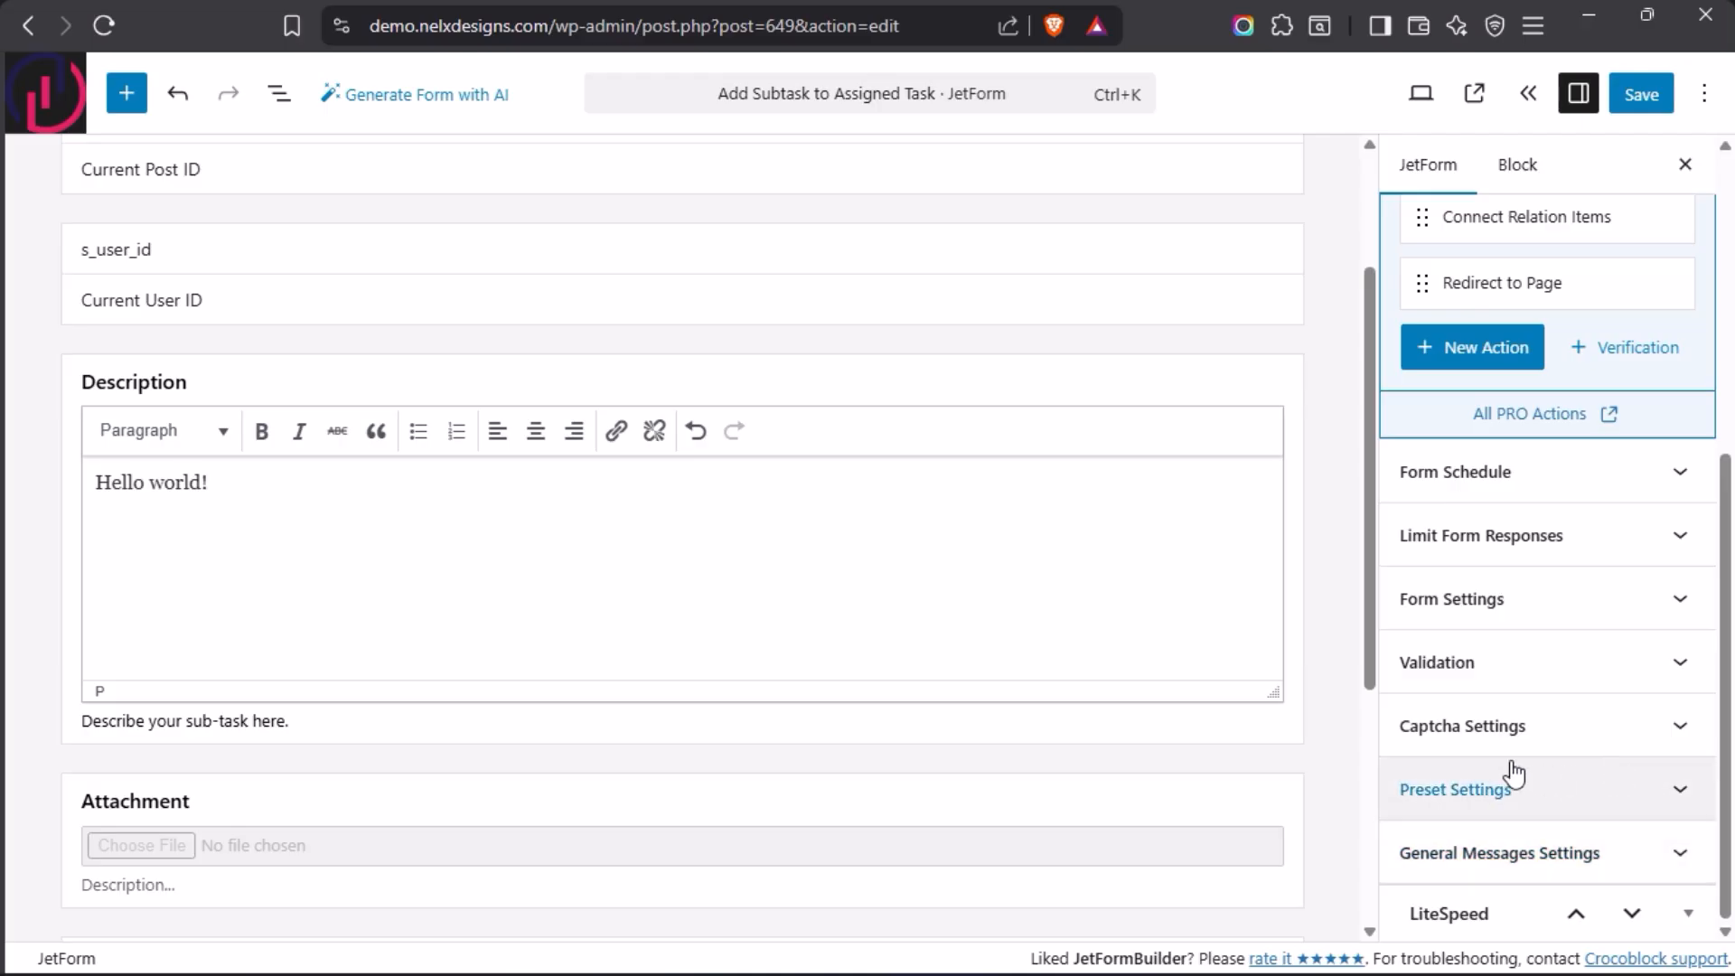
{"action": "left_click", "coordinate": [1680, 599]}
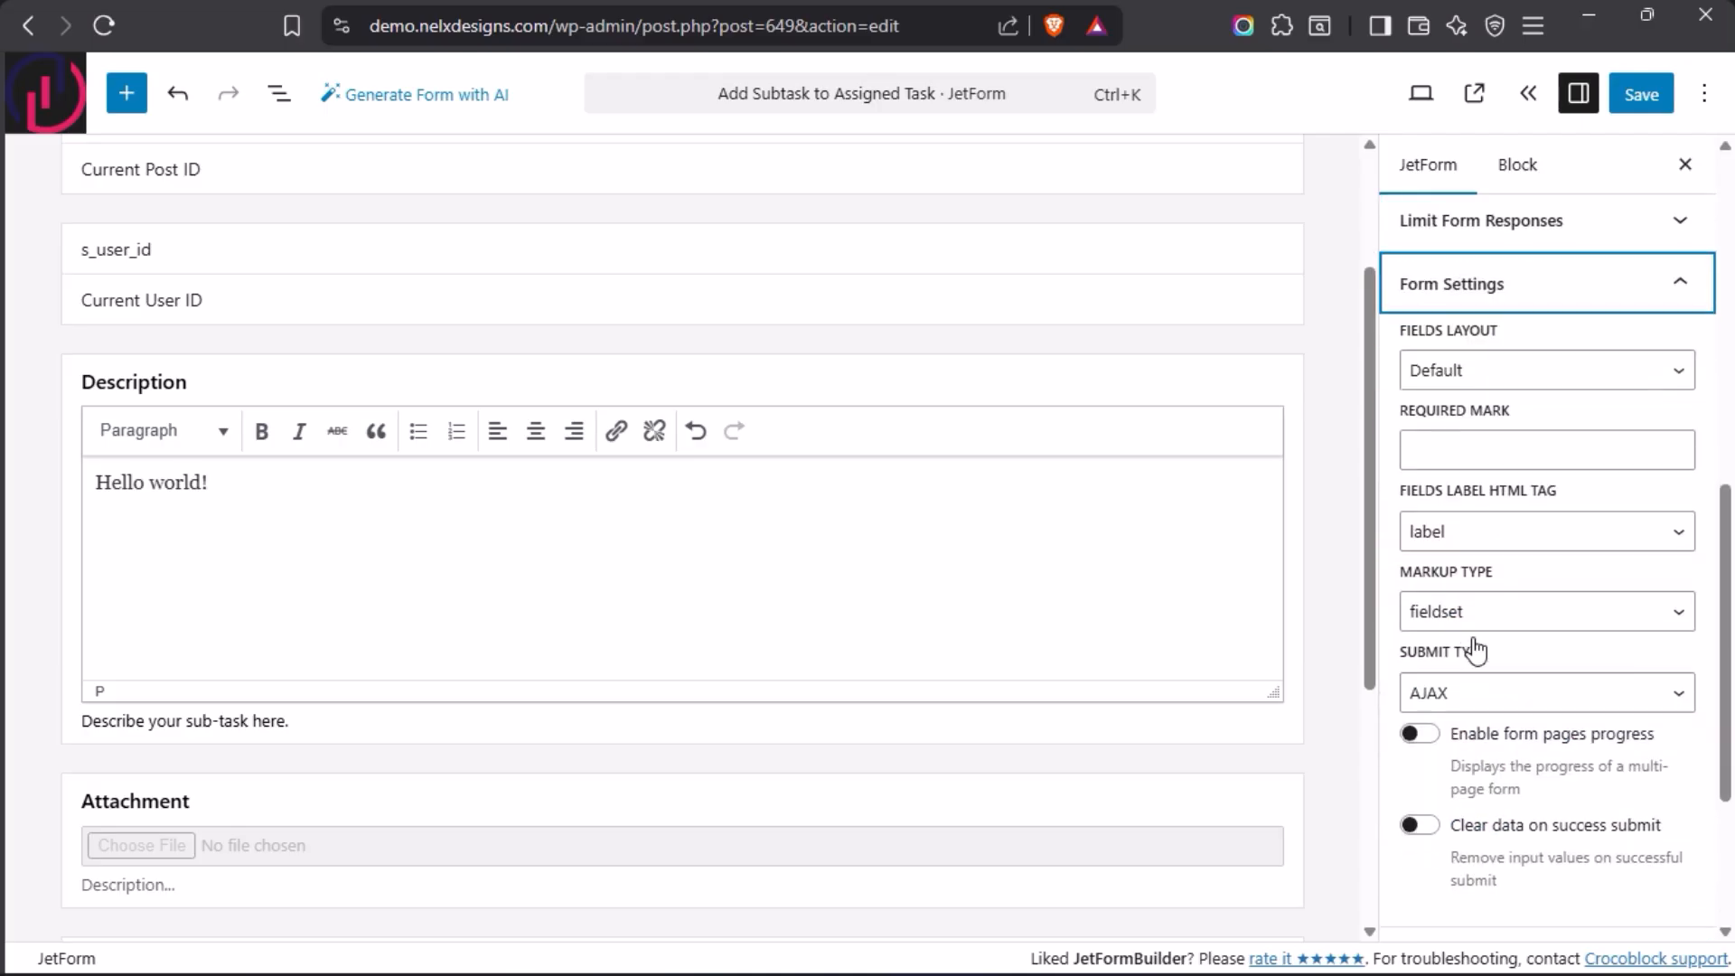
{"action": "scroll", "coordinate": [1475, 651], "scroll_direction": "down", "scroll_amount": 2}
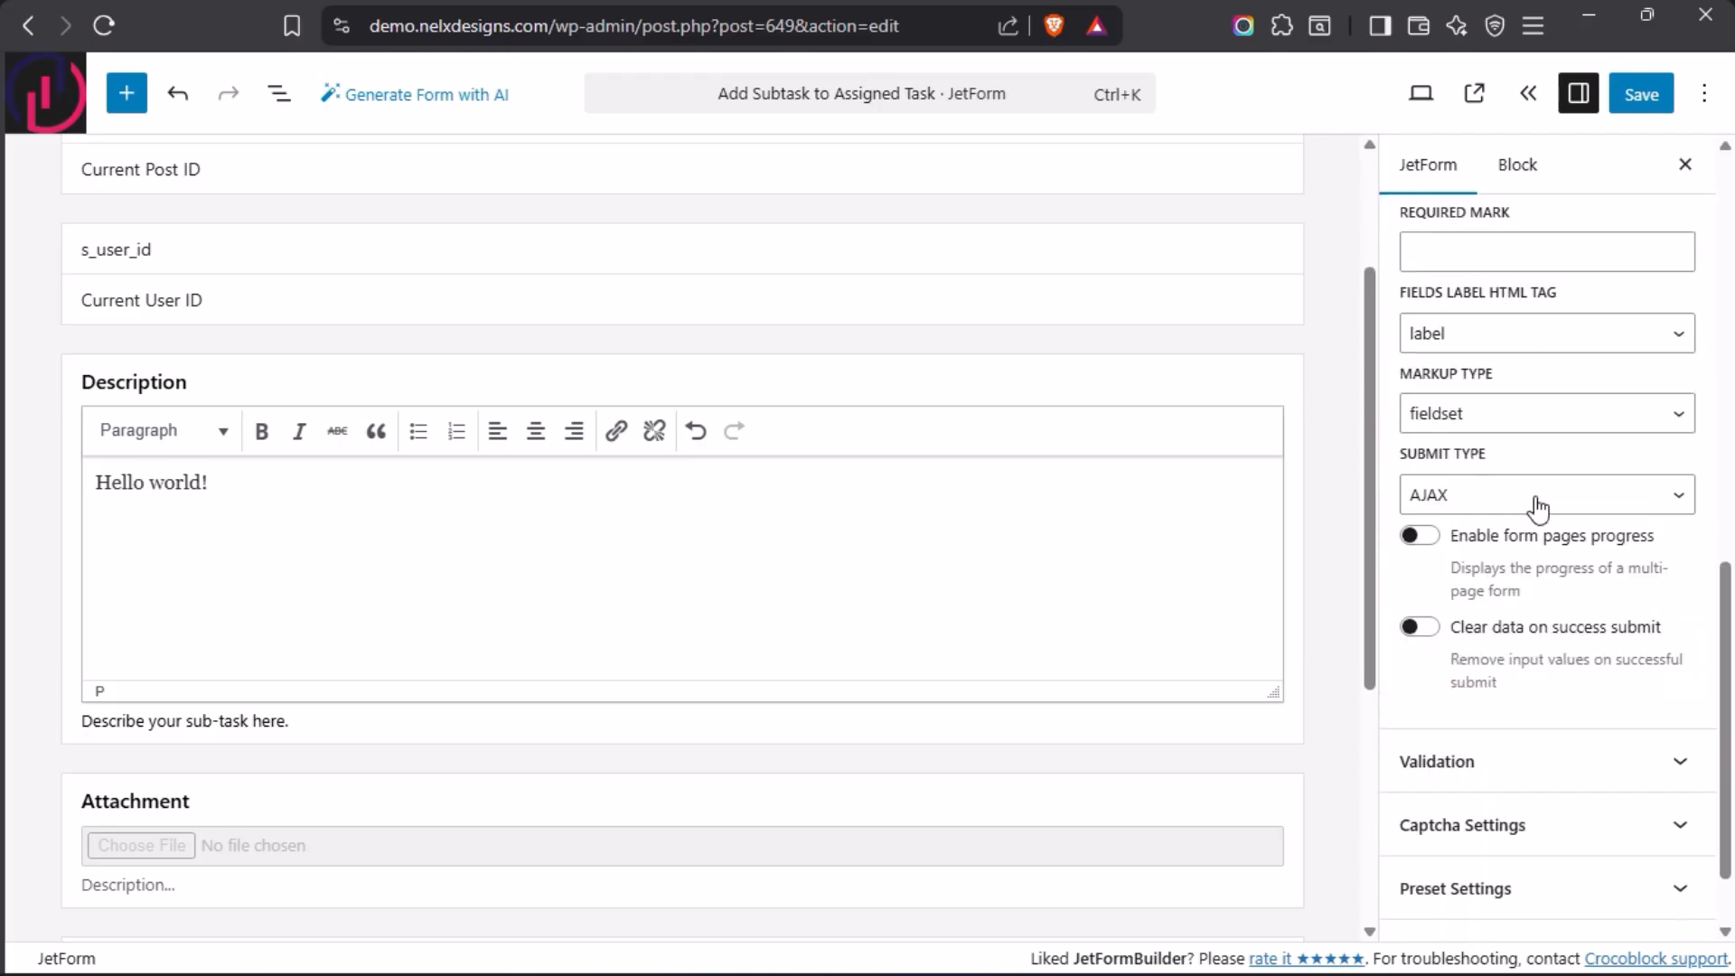
{"action": "left_click", "coordinate": [1491, 504]}
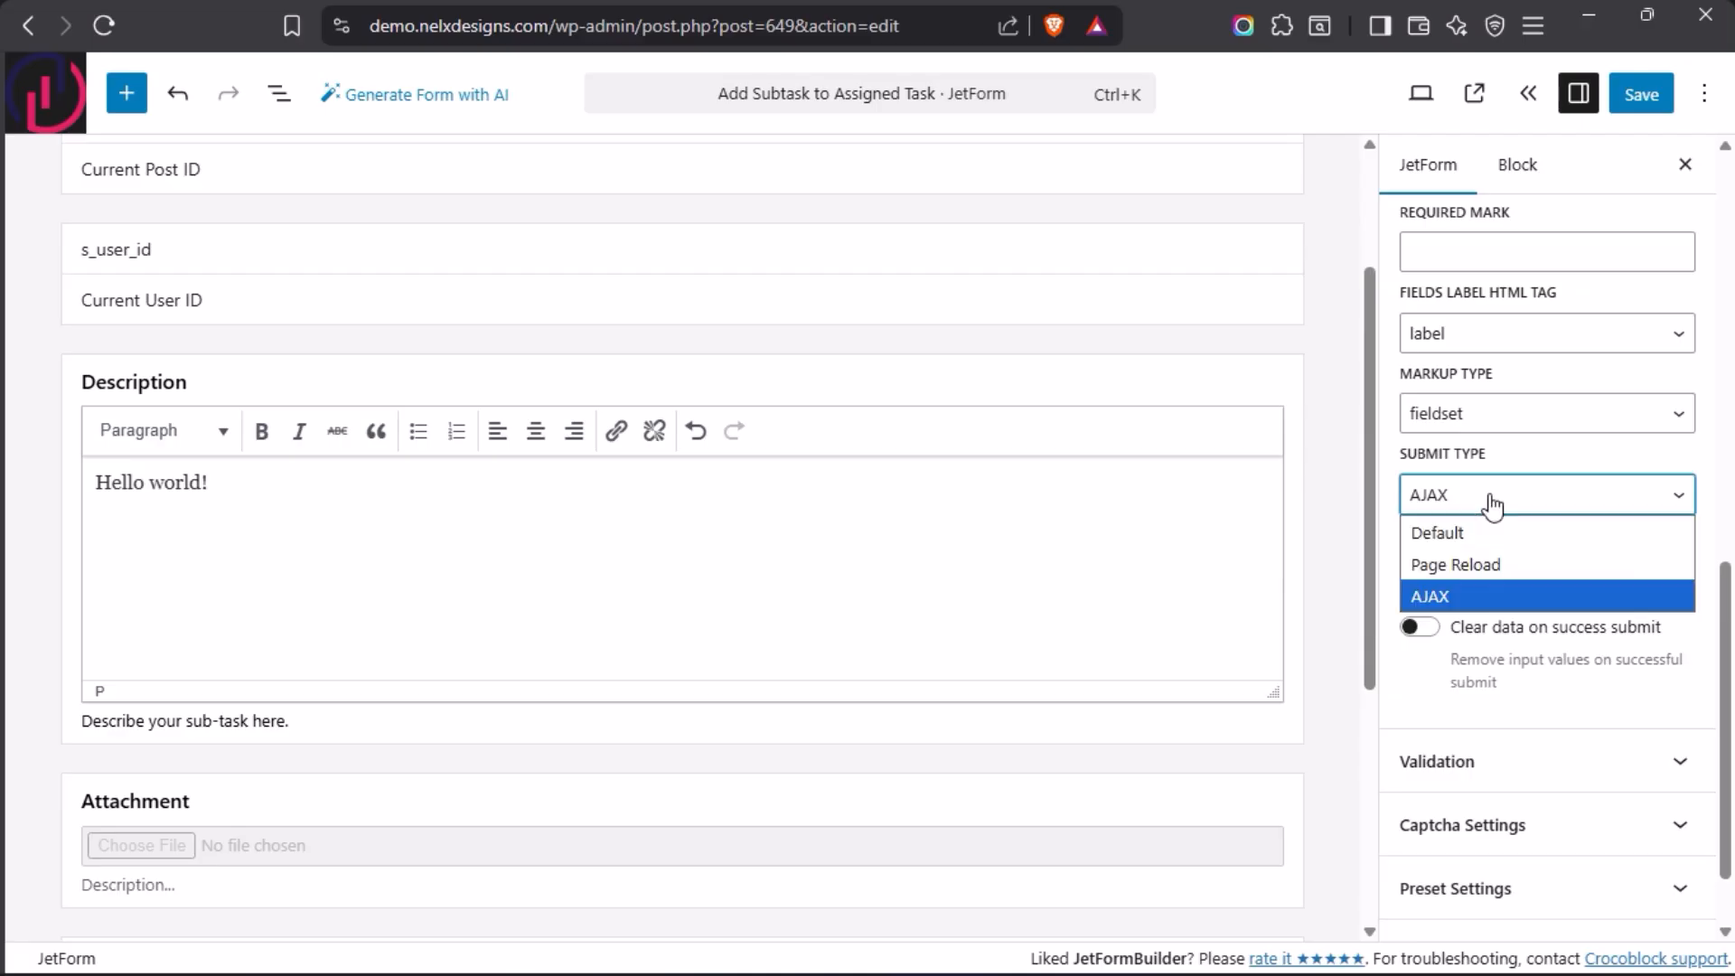
{"action": "left_click", "coordinate": [1473, 511]}
{"action": "scroll", "coordinate": [1468, 513], "scroll_direction": "up", "scroll_amount": 5}
{"action": "scroll", "coordinate": [1475, 569], "scroll_direction": "down", "scroll_amount": 2}
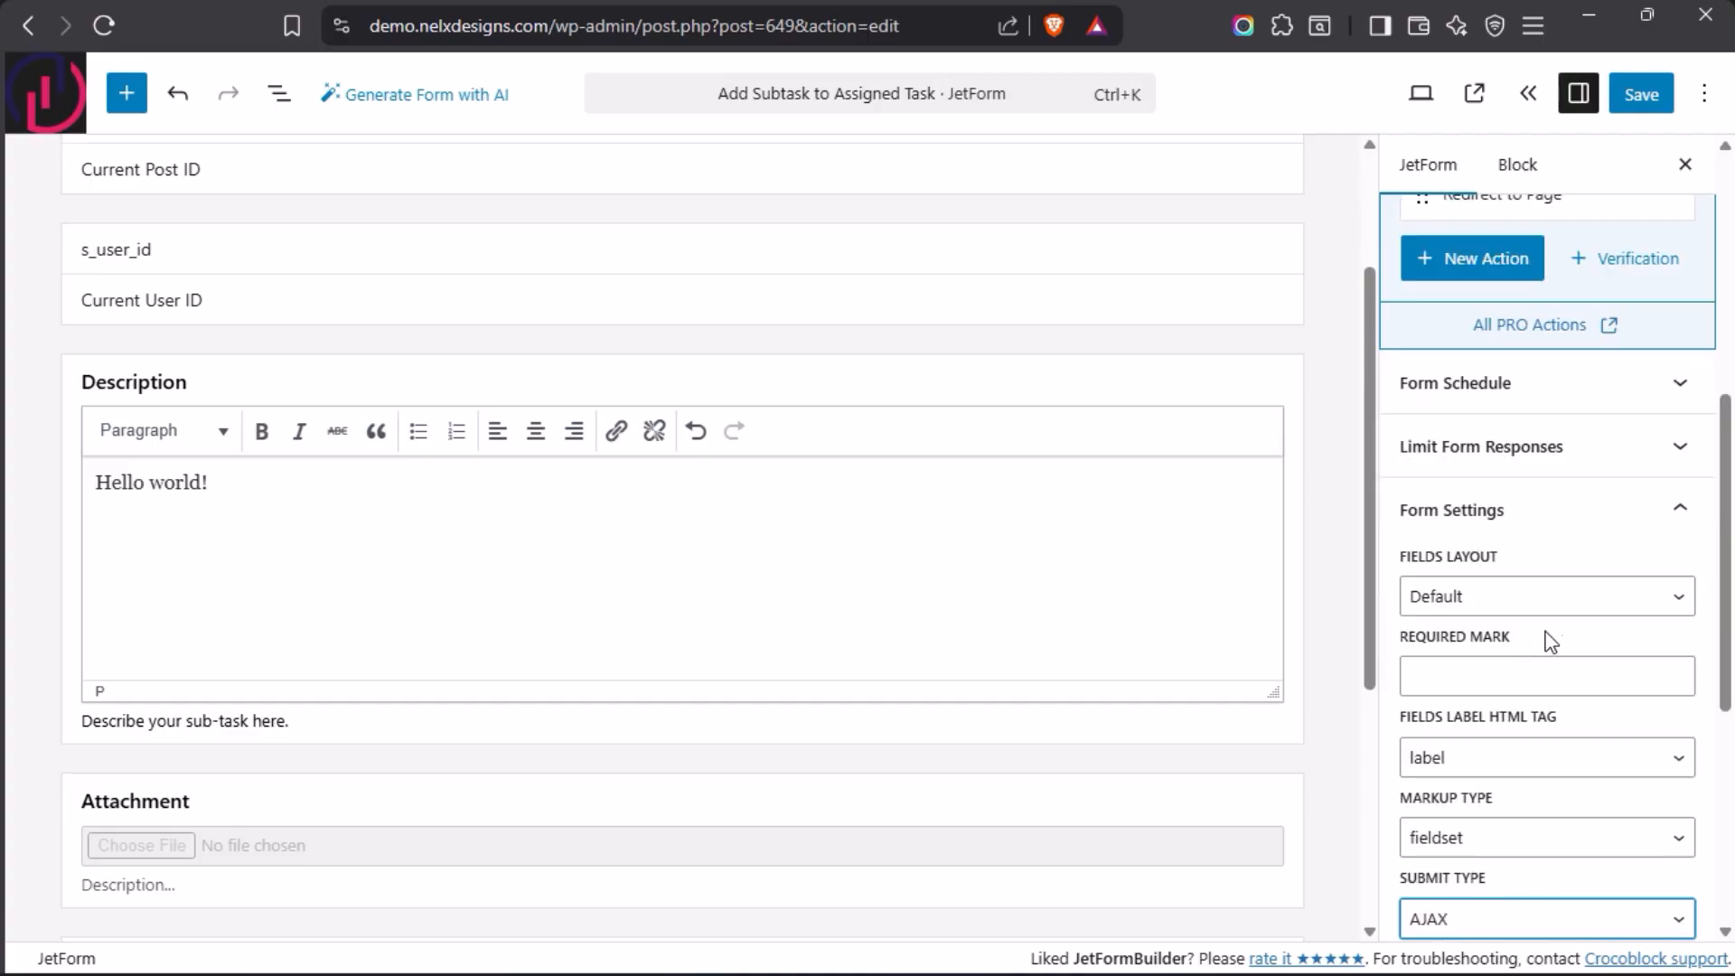
{"action": "left_click", "coordinate": [1679, 508]}
{"action": "scroll", "coordinate": [1502, 327], "scroll_direction": "up", "scroll_amount": 5}
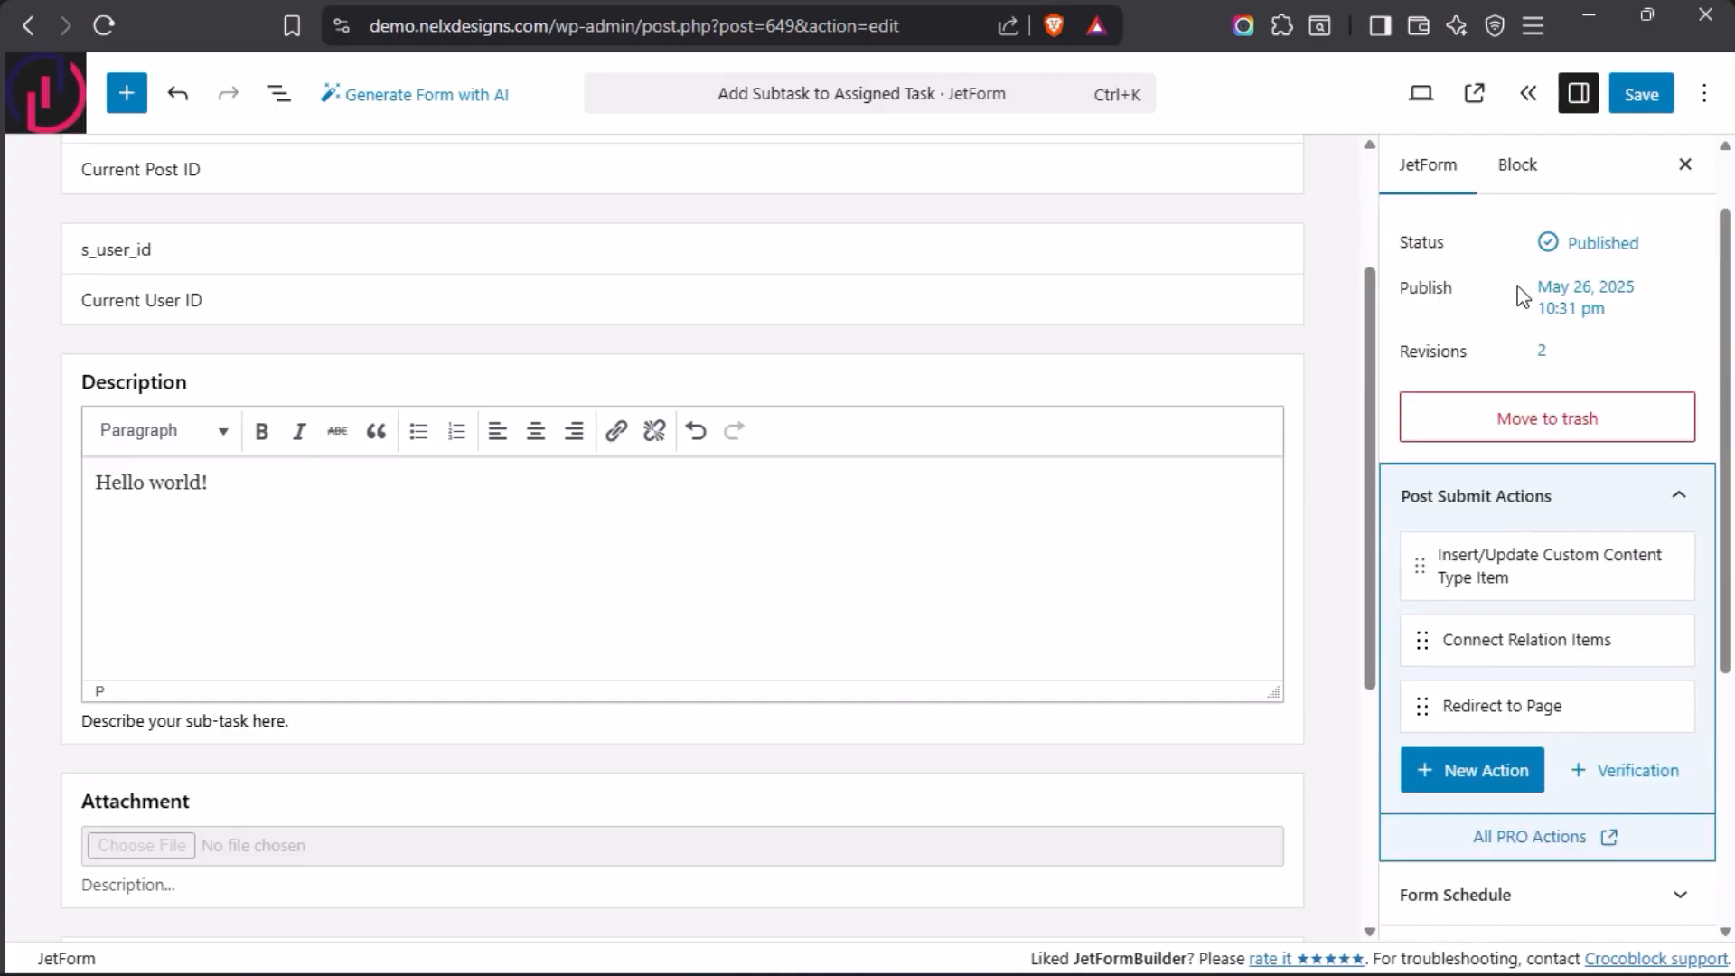
{"action": "left_click", "coordinate": [1638, 94]}
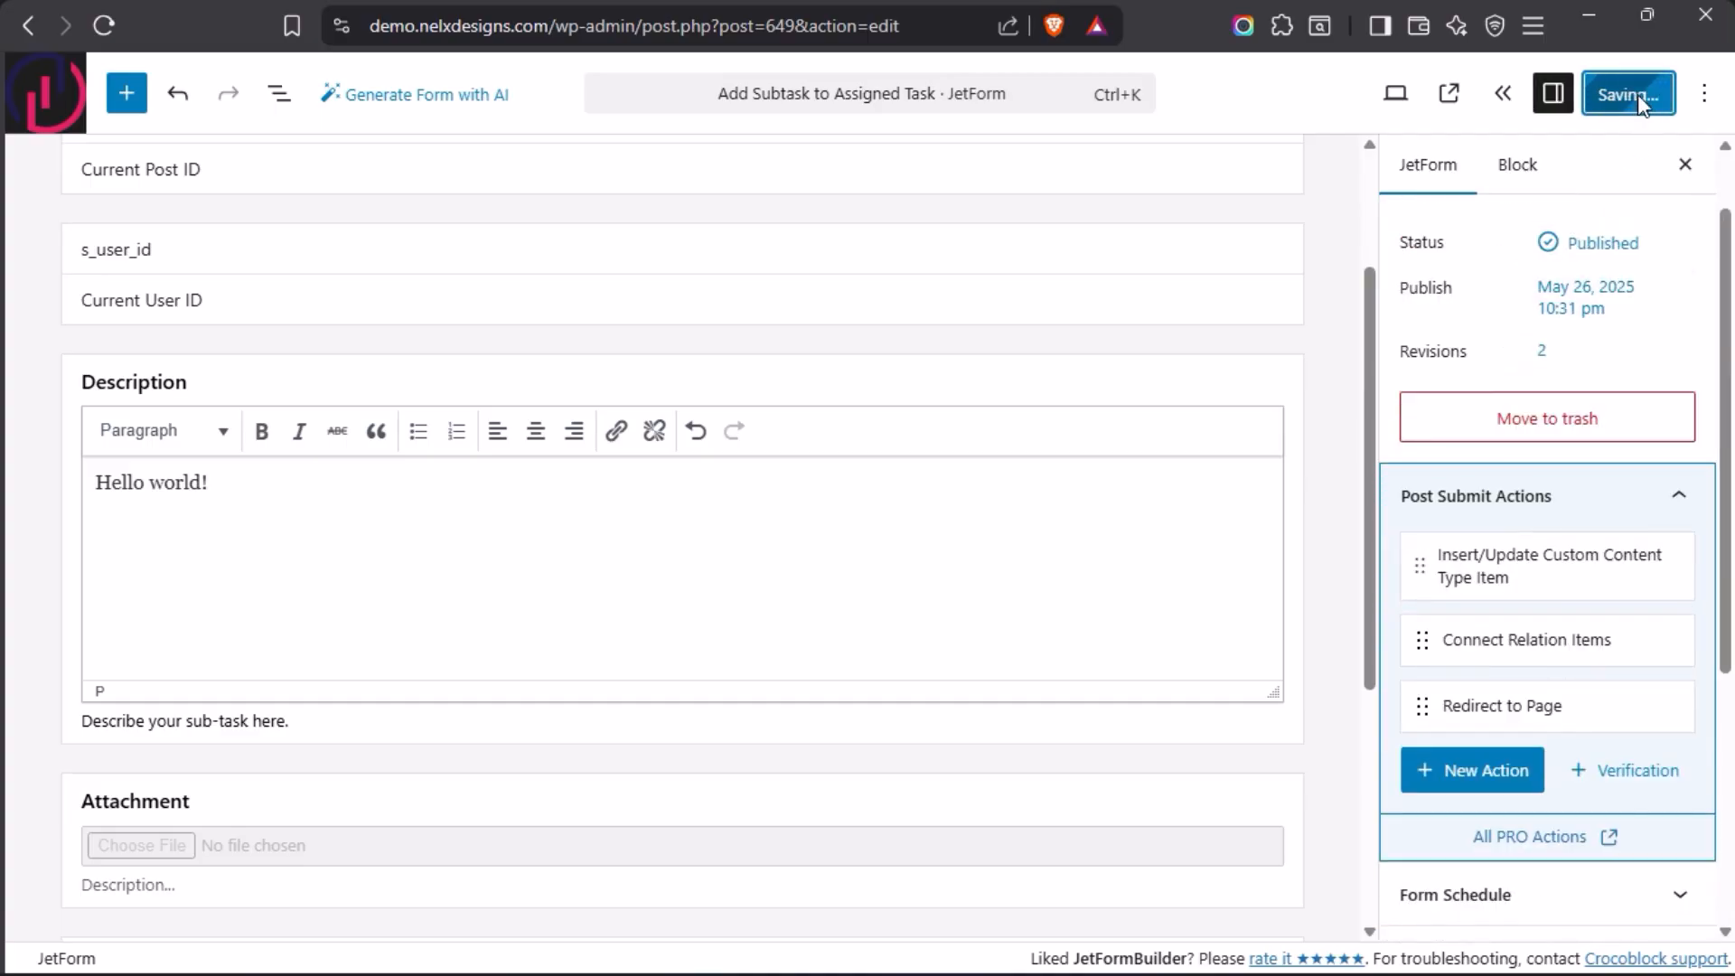
Step: Review the edit form on the Check Staff Last Seen for a Possible Bug task's front-end page and close it unchanged
{"action": "mouse_move", "coordinate": [5, 465]}
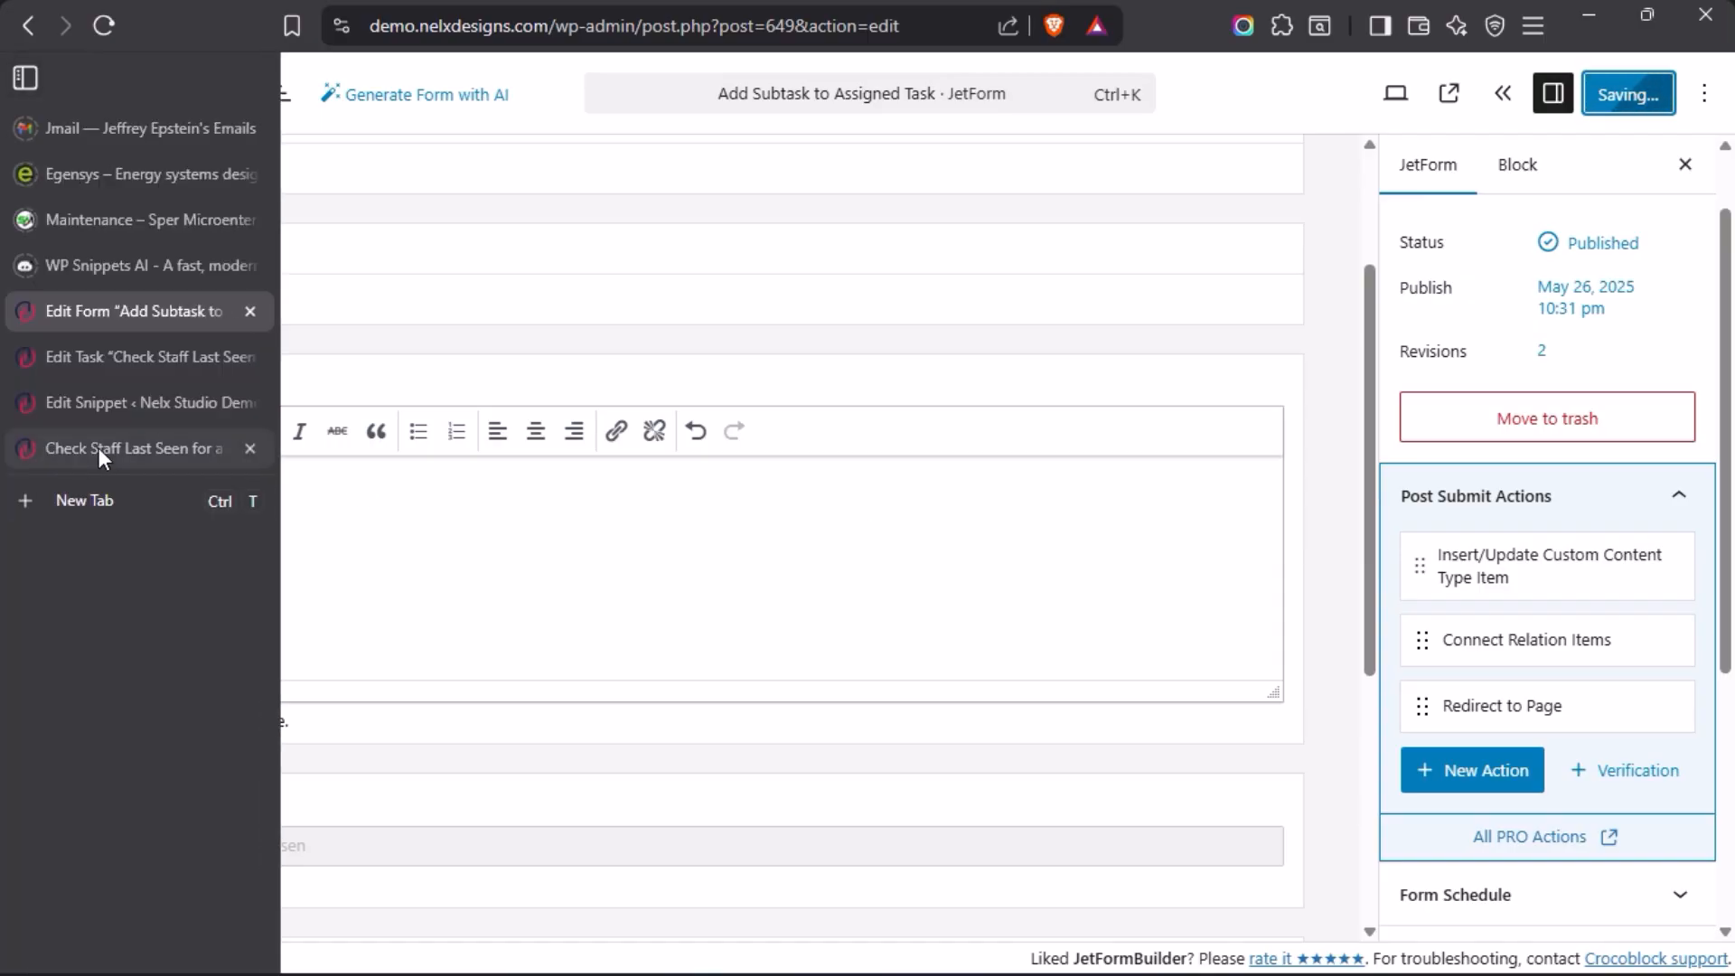
{"action": "left_click", "coordinate": [95, 449]}
{"action": "scroll", "coordinate": [1073, 605], "scroll_direction": "down", "scroll_amount": 2}
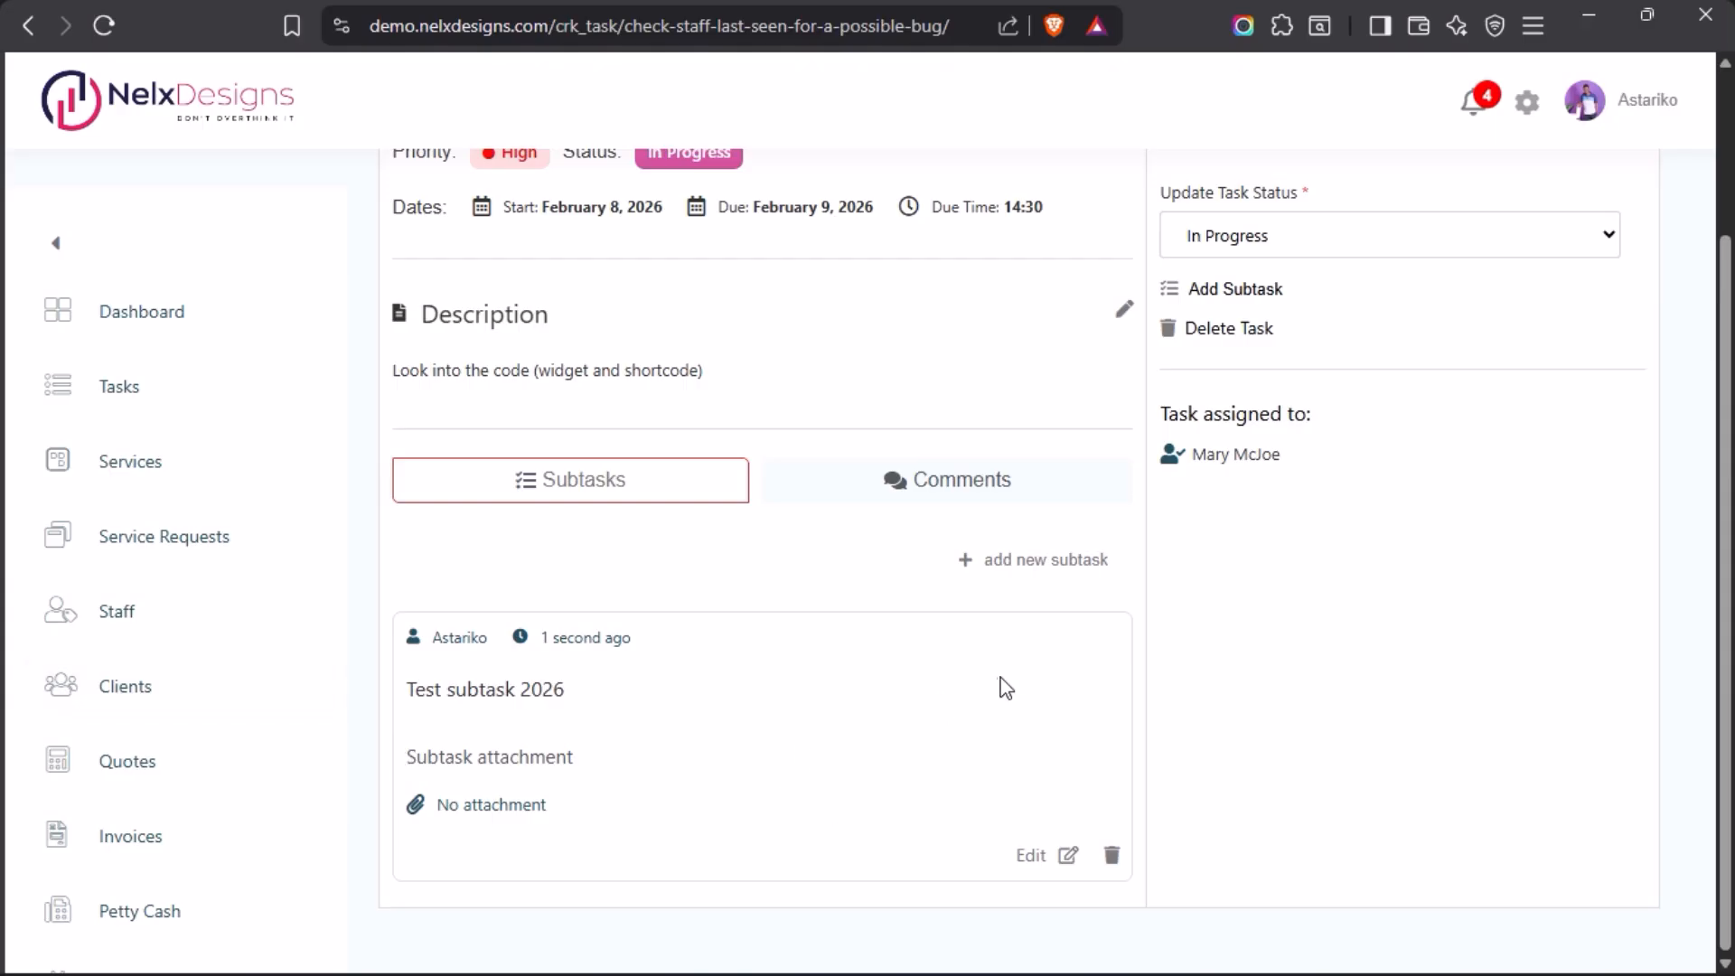
{"action": "left_click", "coordinate": [1125, 309]}
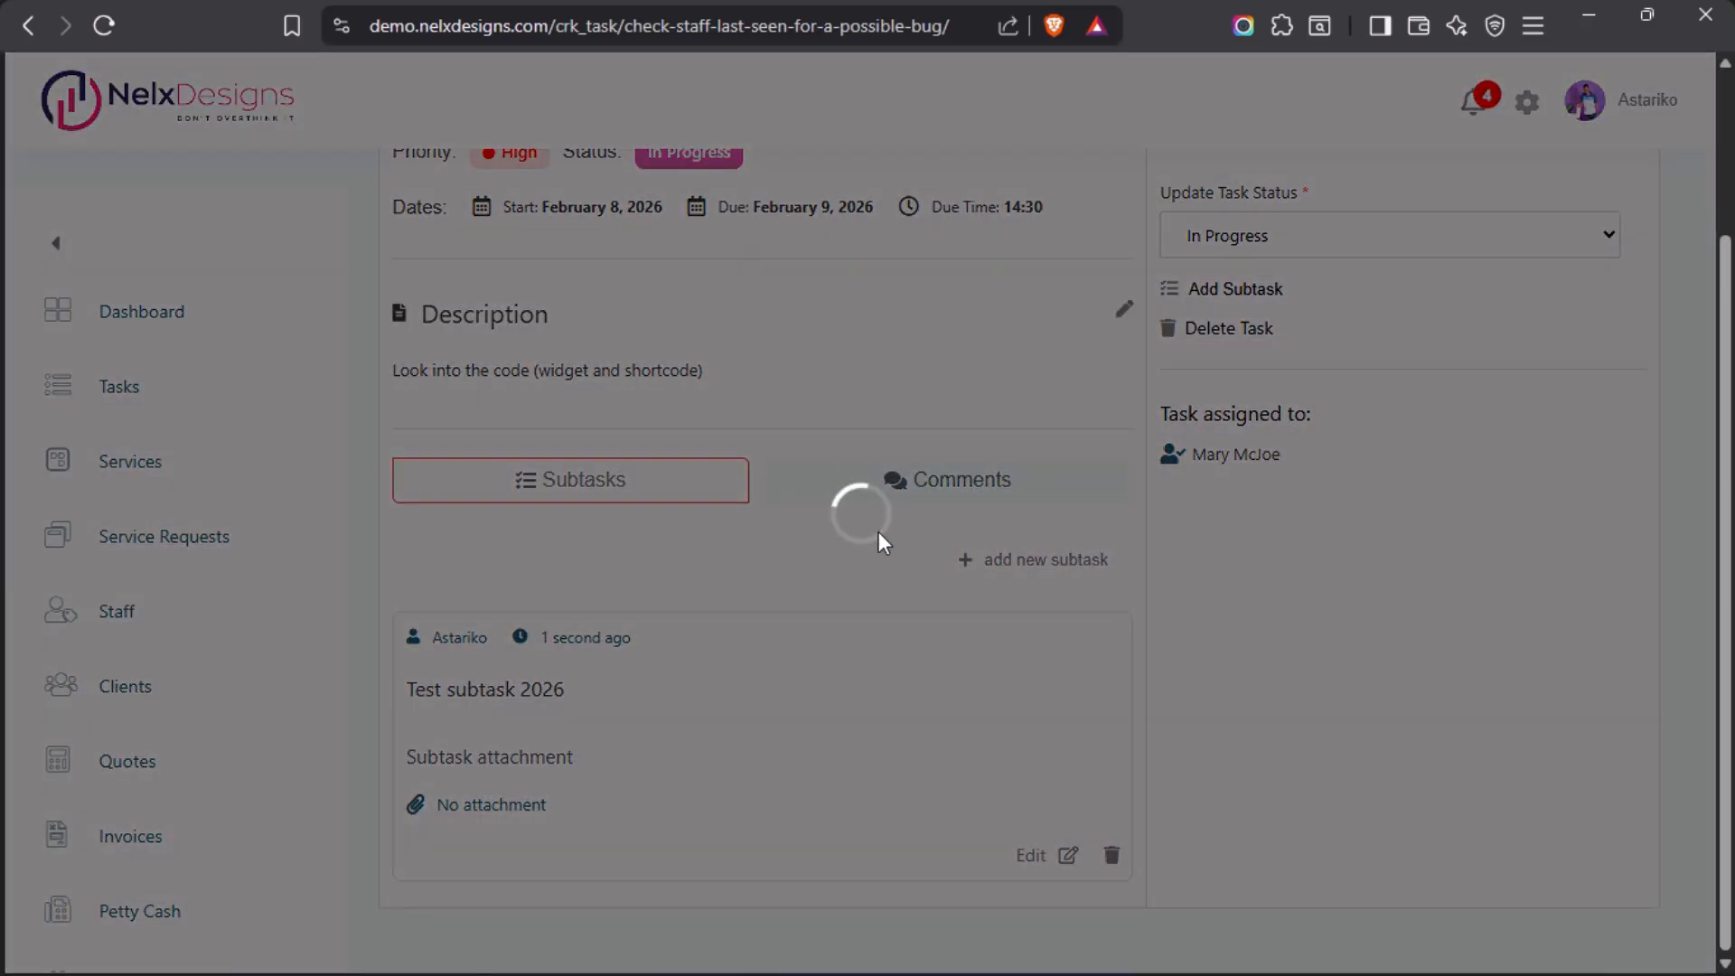
{"action": "scroll", "coordinate": [899, 467], "scroll_direction": "down", "scroll_amount": 6}
{"action": "scroll", "coordinate": [902, 463], "scroll_direction": "up", "scroll_amount": 6}
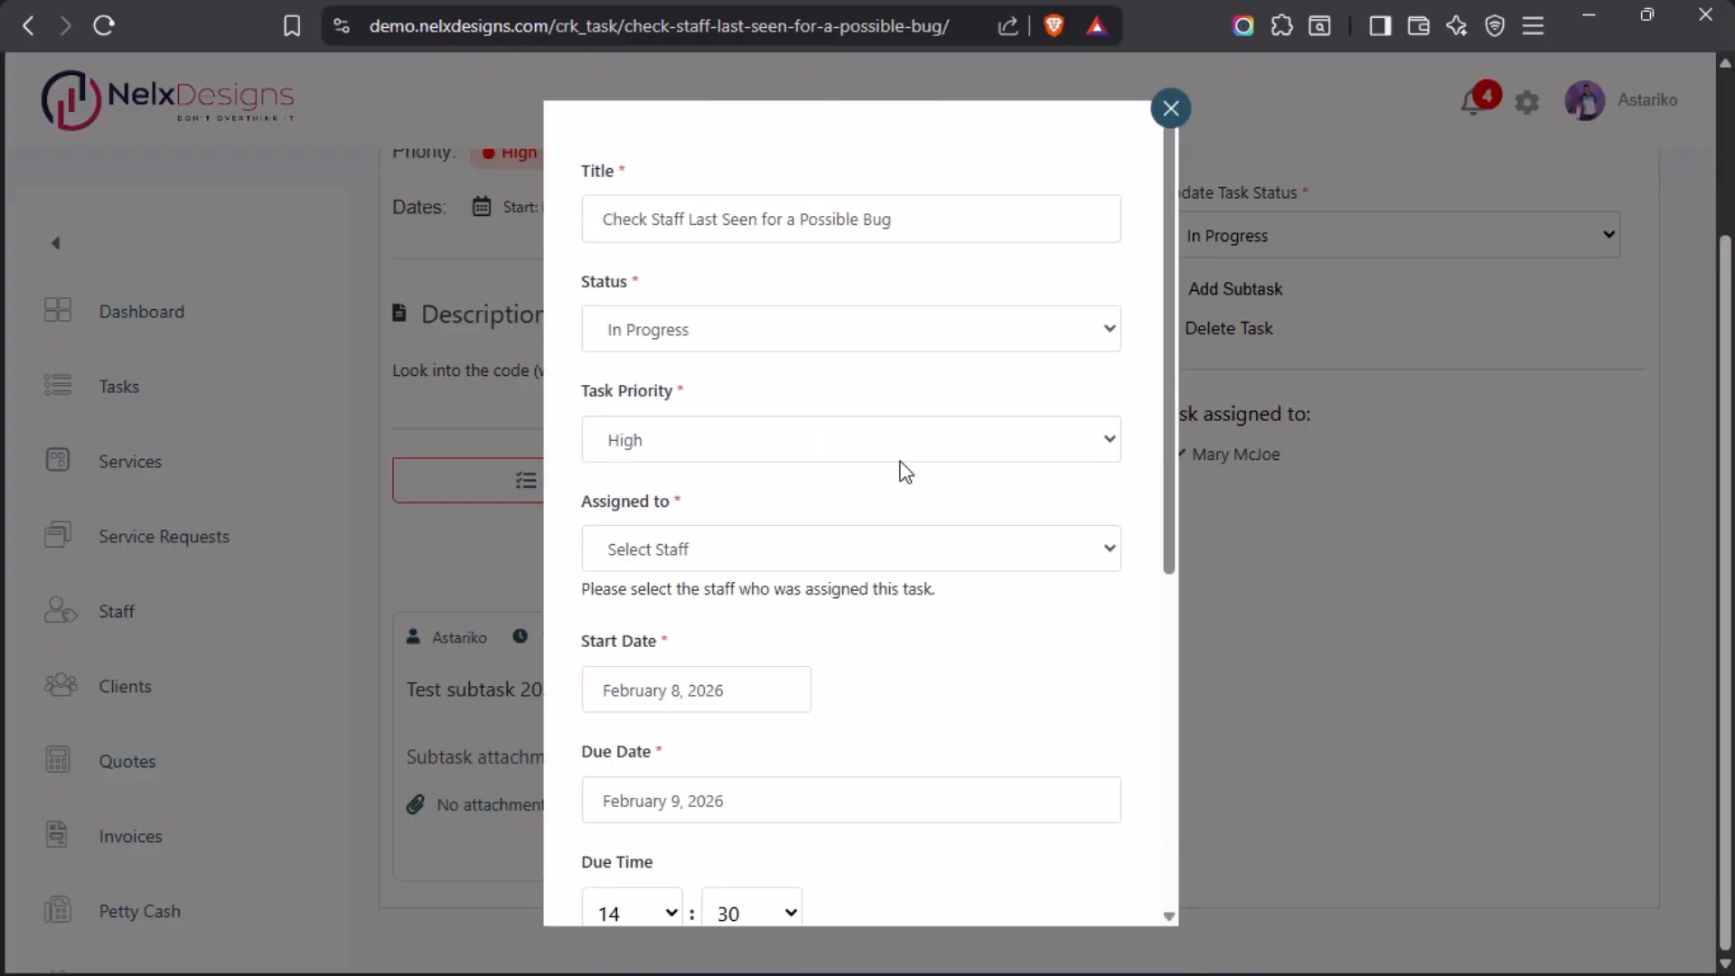
{"action": "left_click", "coordinate": [1172, 109]}
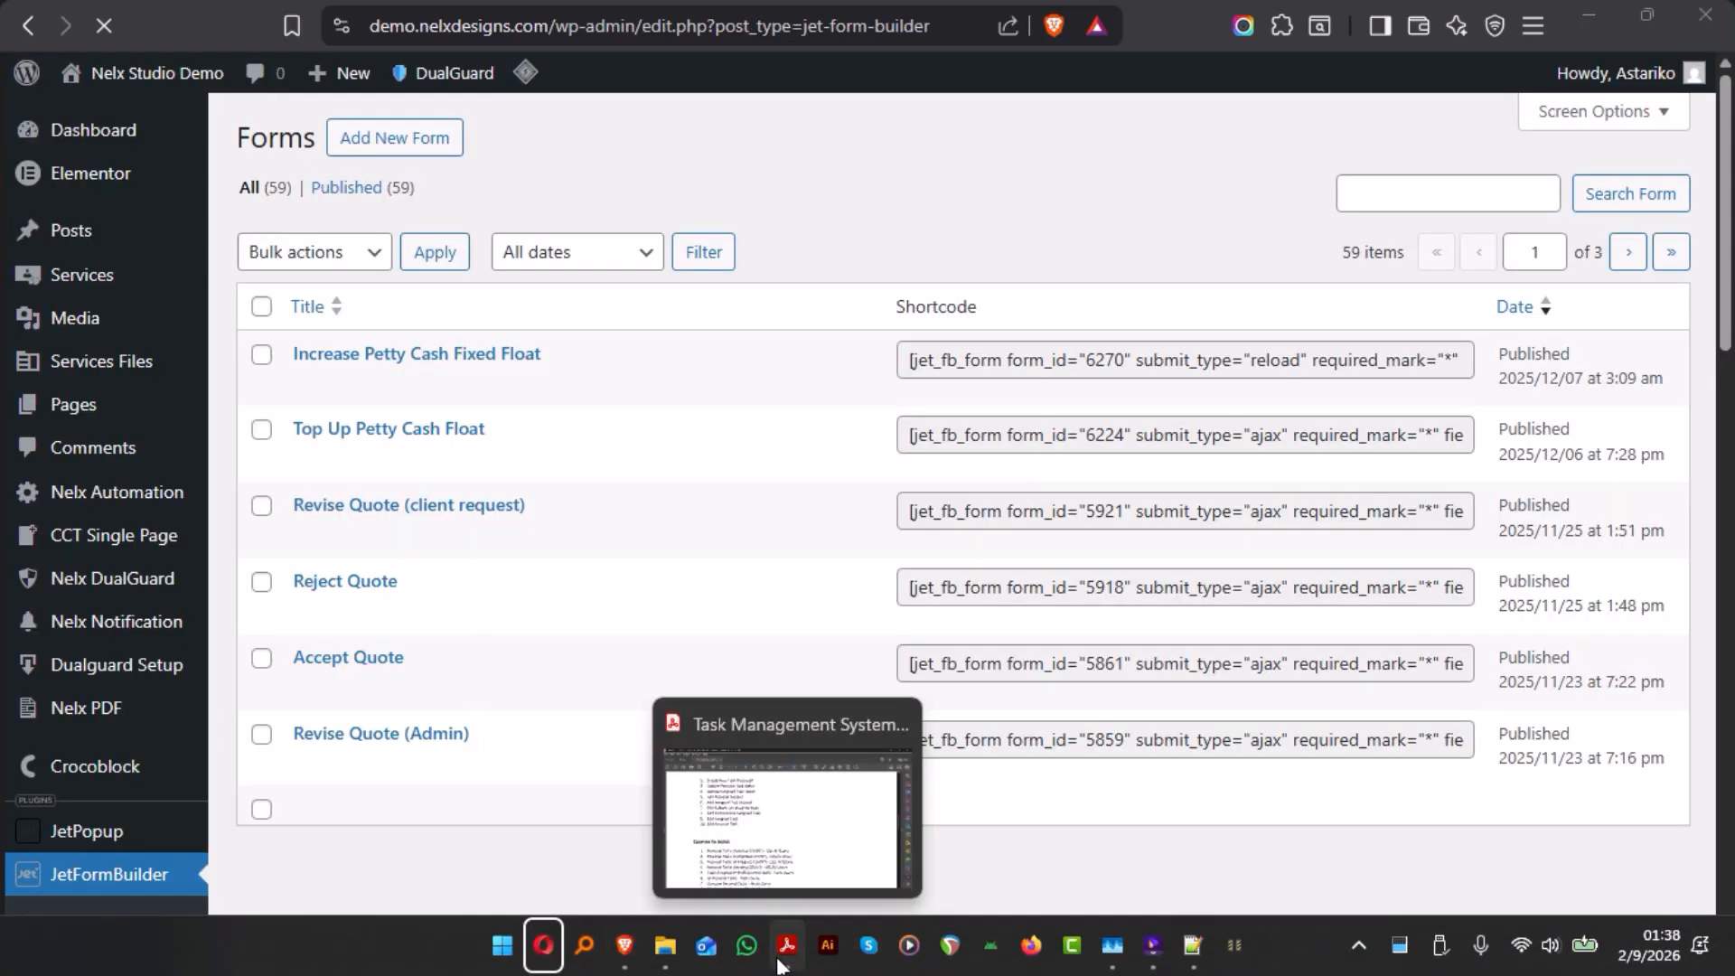
Step: Switch to the Task Management System PDF in Acrobat and review its forms list, highlighting the personal and assigned task status update entries
{"action": "left_click", "coordinate": [779, 964]}
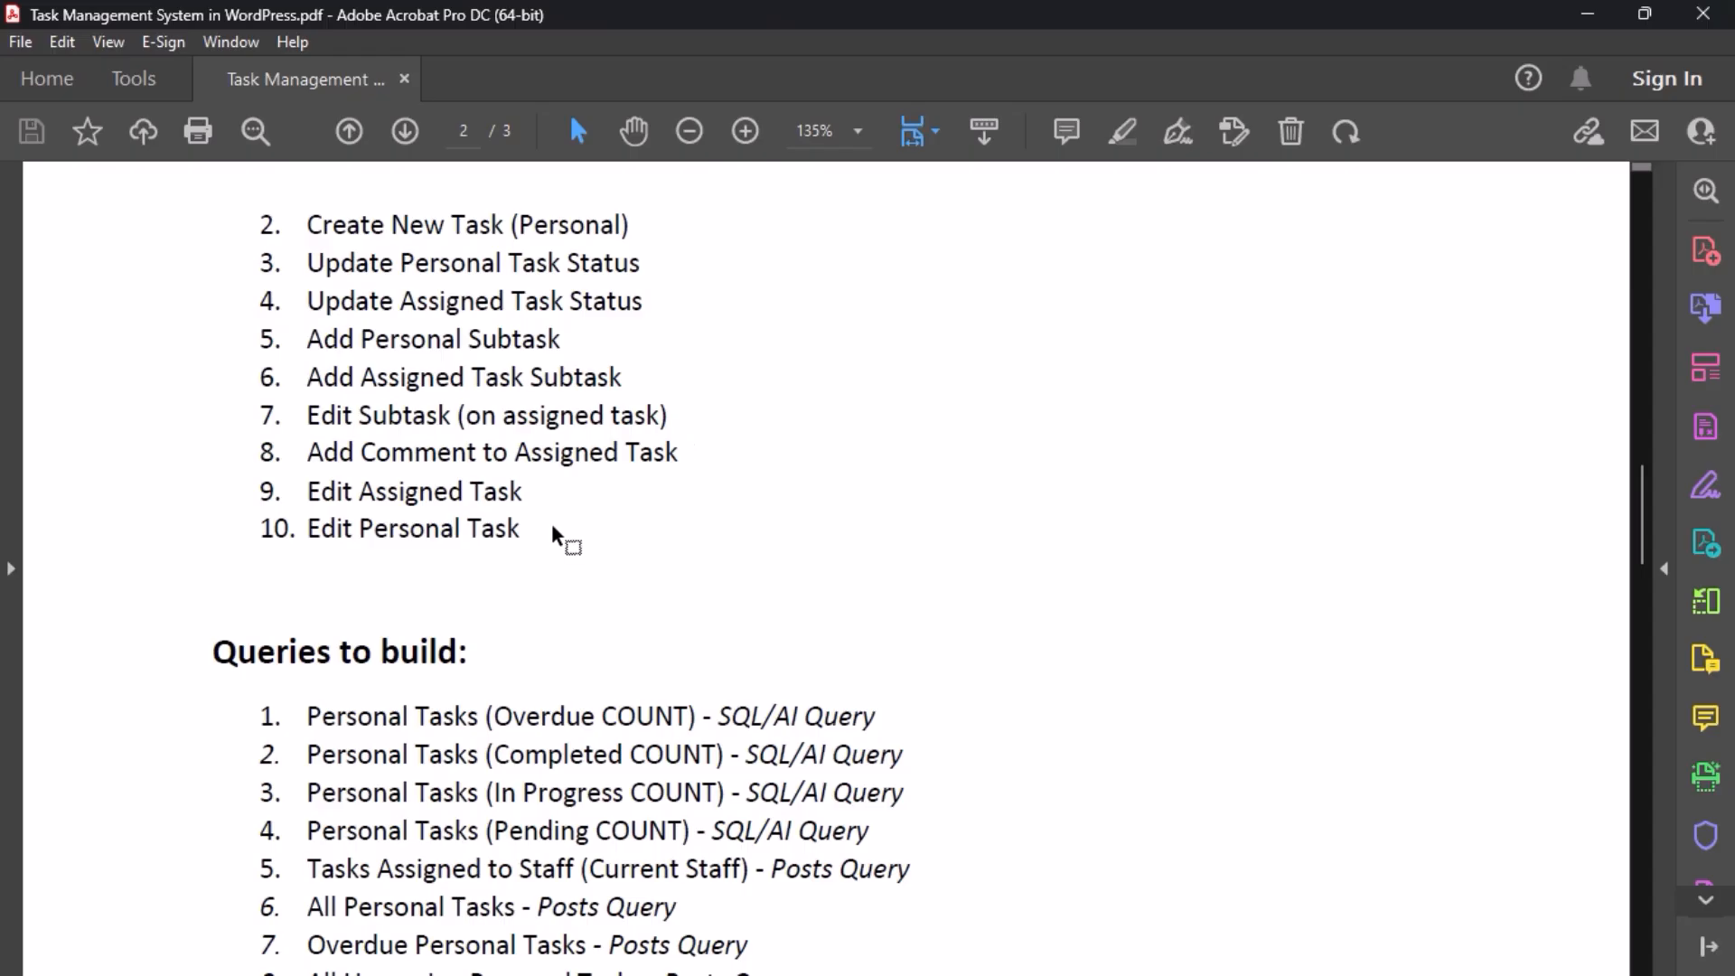
{"action": "scroll", "coordinate": [569, 403], "scroll_direction": "up", "scroll_amount": 1}
{"action": "scroll", "coordinate": [667, 517], "scroll_direction": "up", "scroll_amount": 1}
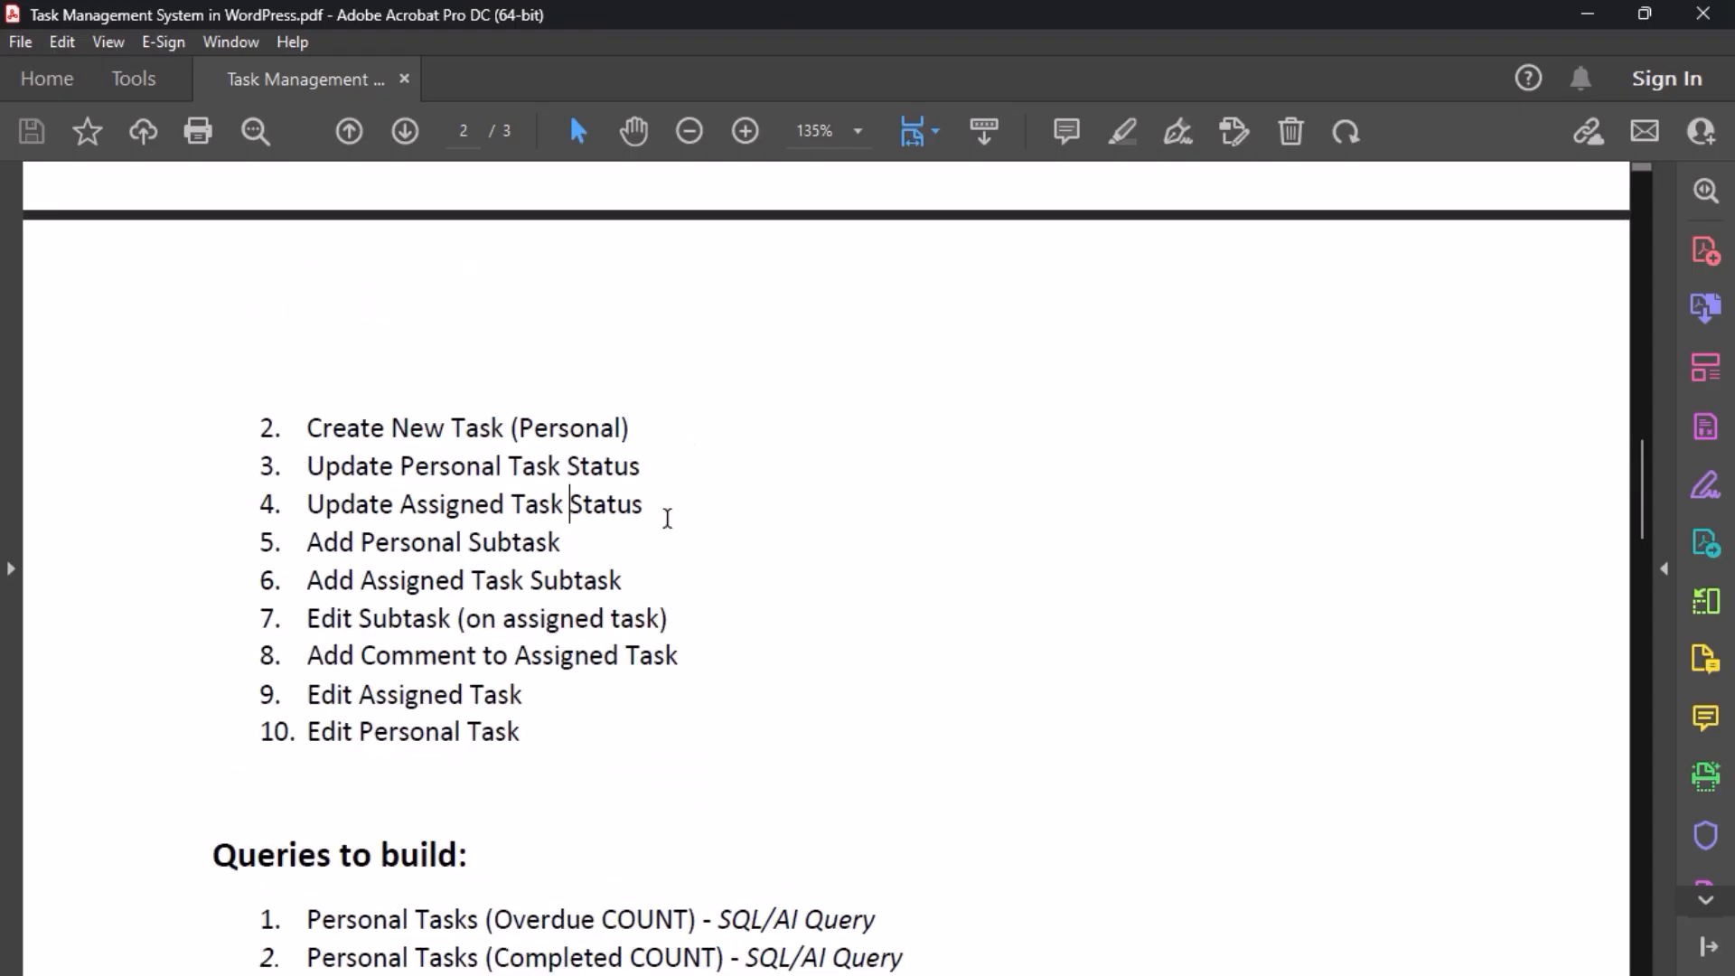
{"action": "left_click_drag", "start_coordinate": [641, 502], "coordinate": [344, 481]}
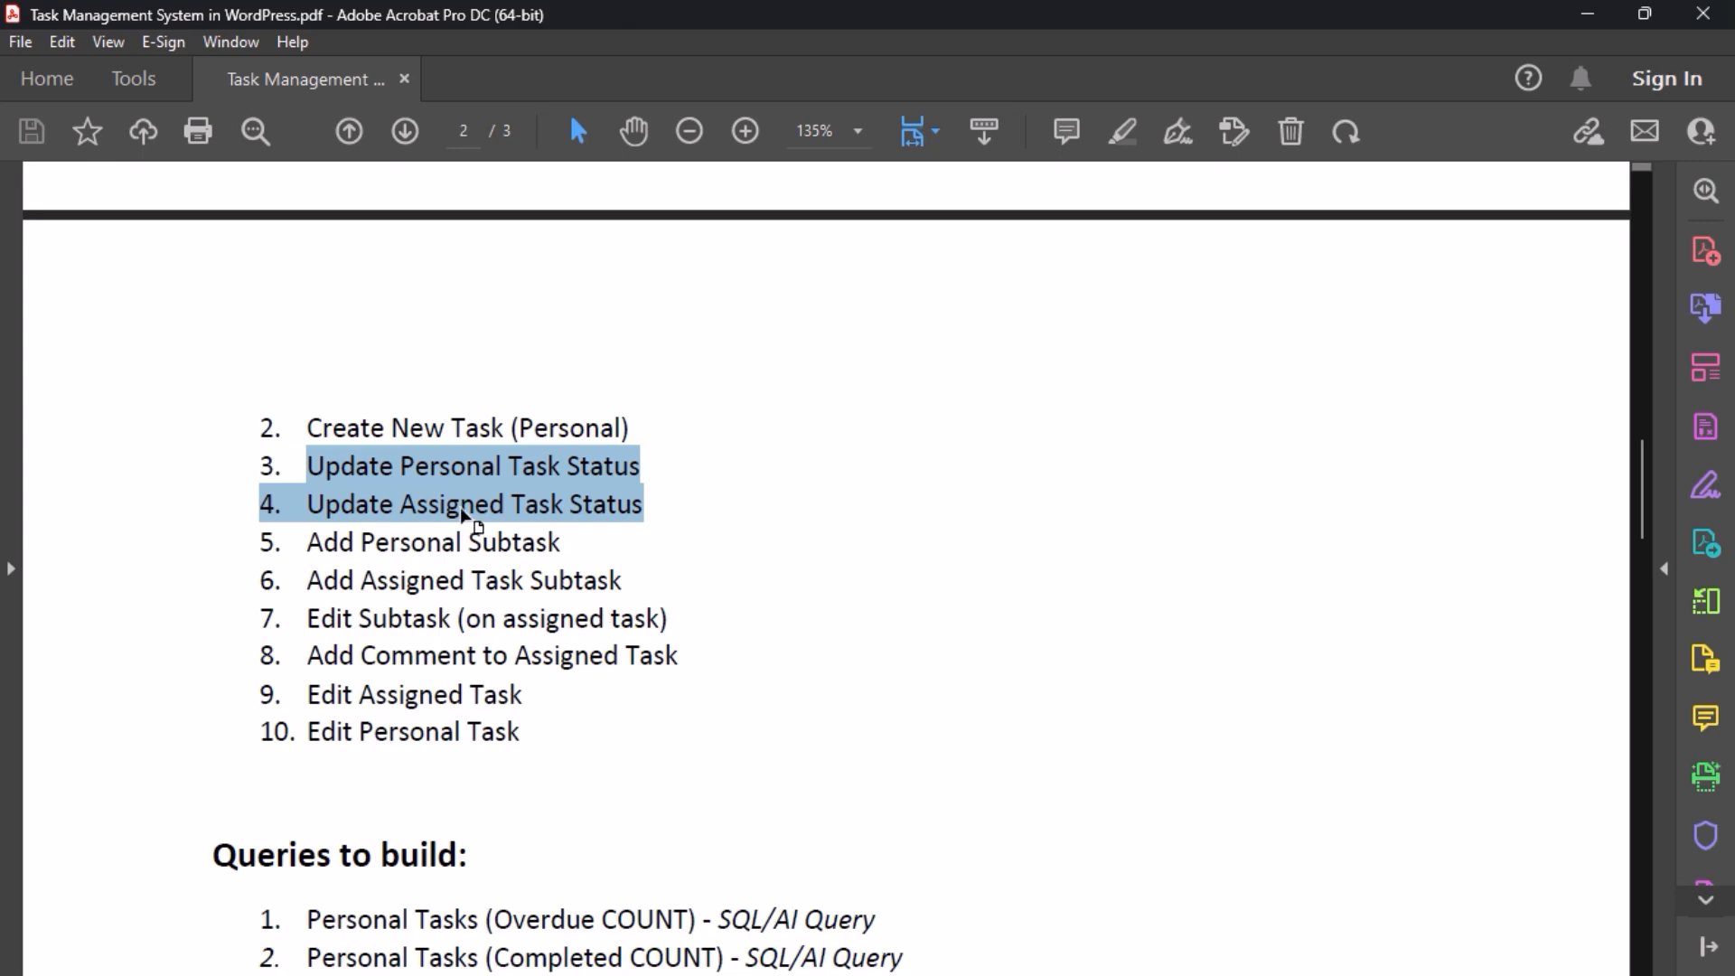
{"action": "scroll", "coordinate": [542, 488], "scroll_direction": "up", "scroll_amount": 2}
{"action": "scroll", "coordinate": [580, 471], "scroll_direction": "down", "scroll_amount": 4}
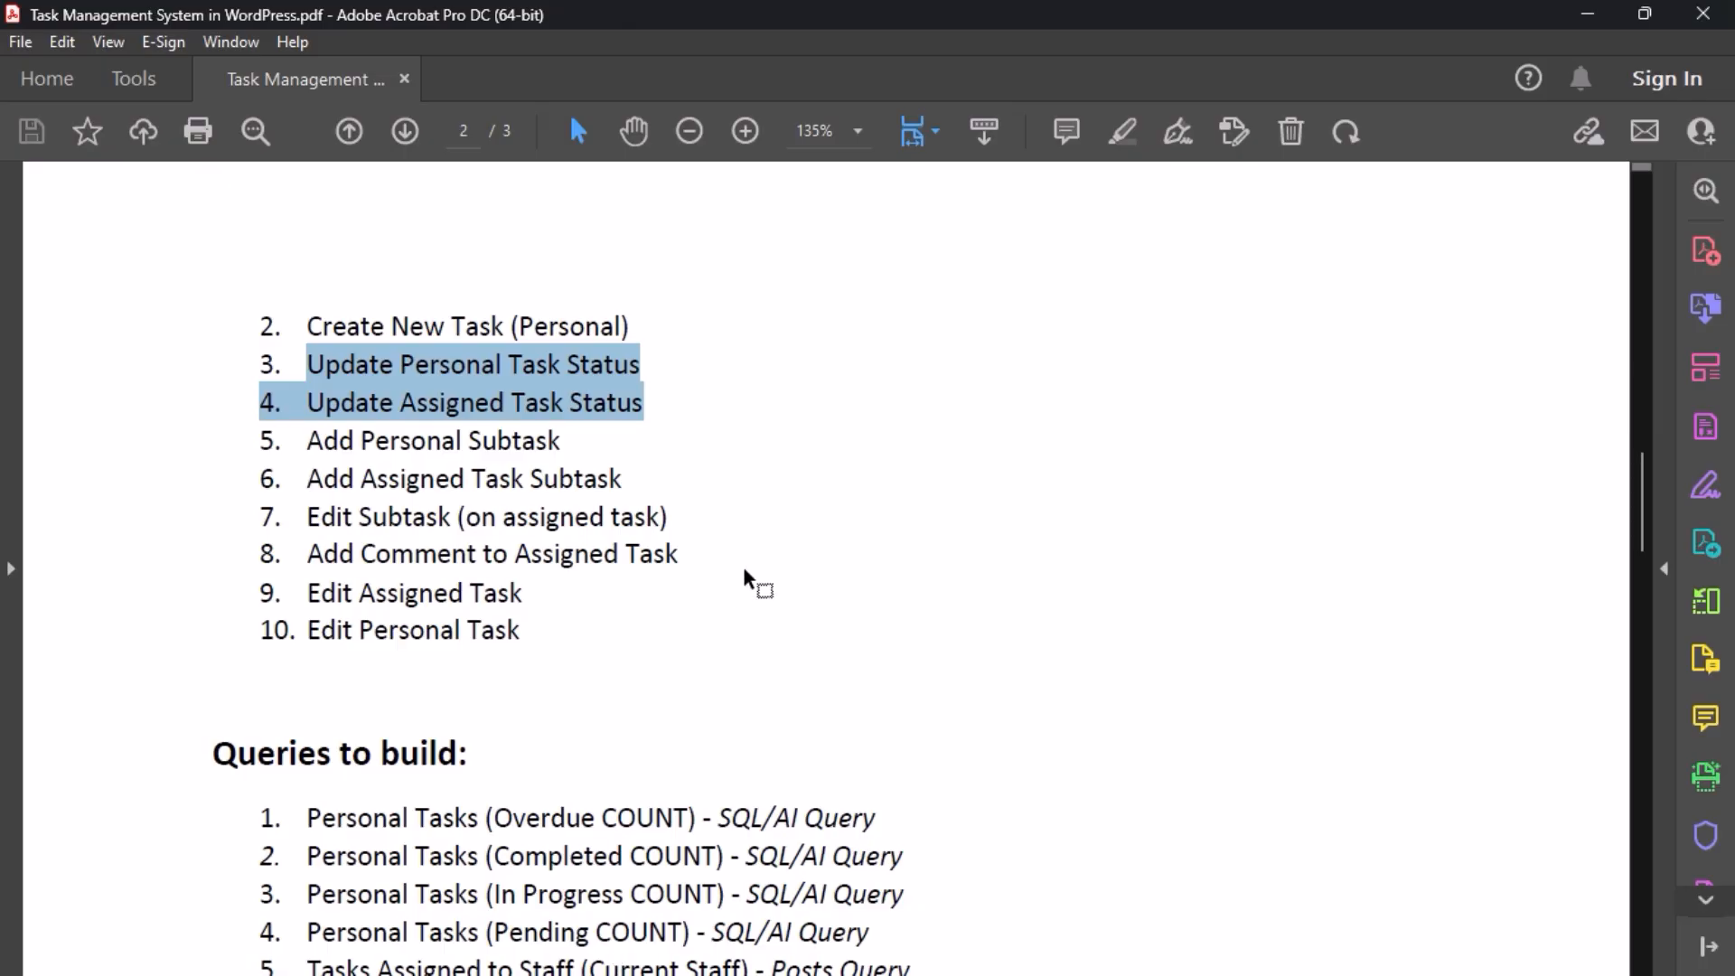
Step: Return to the task's front-end page in the browser and post the comment "This is a test comments." without an attachment
{"action": "key", "text": "super+t"}
{"action": "left_click", "coordinate": [624, 955]}
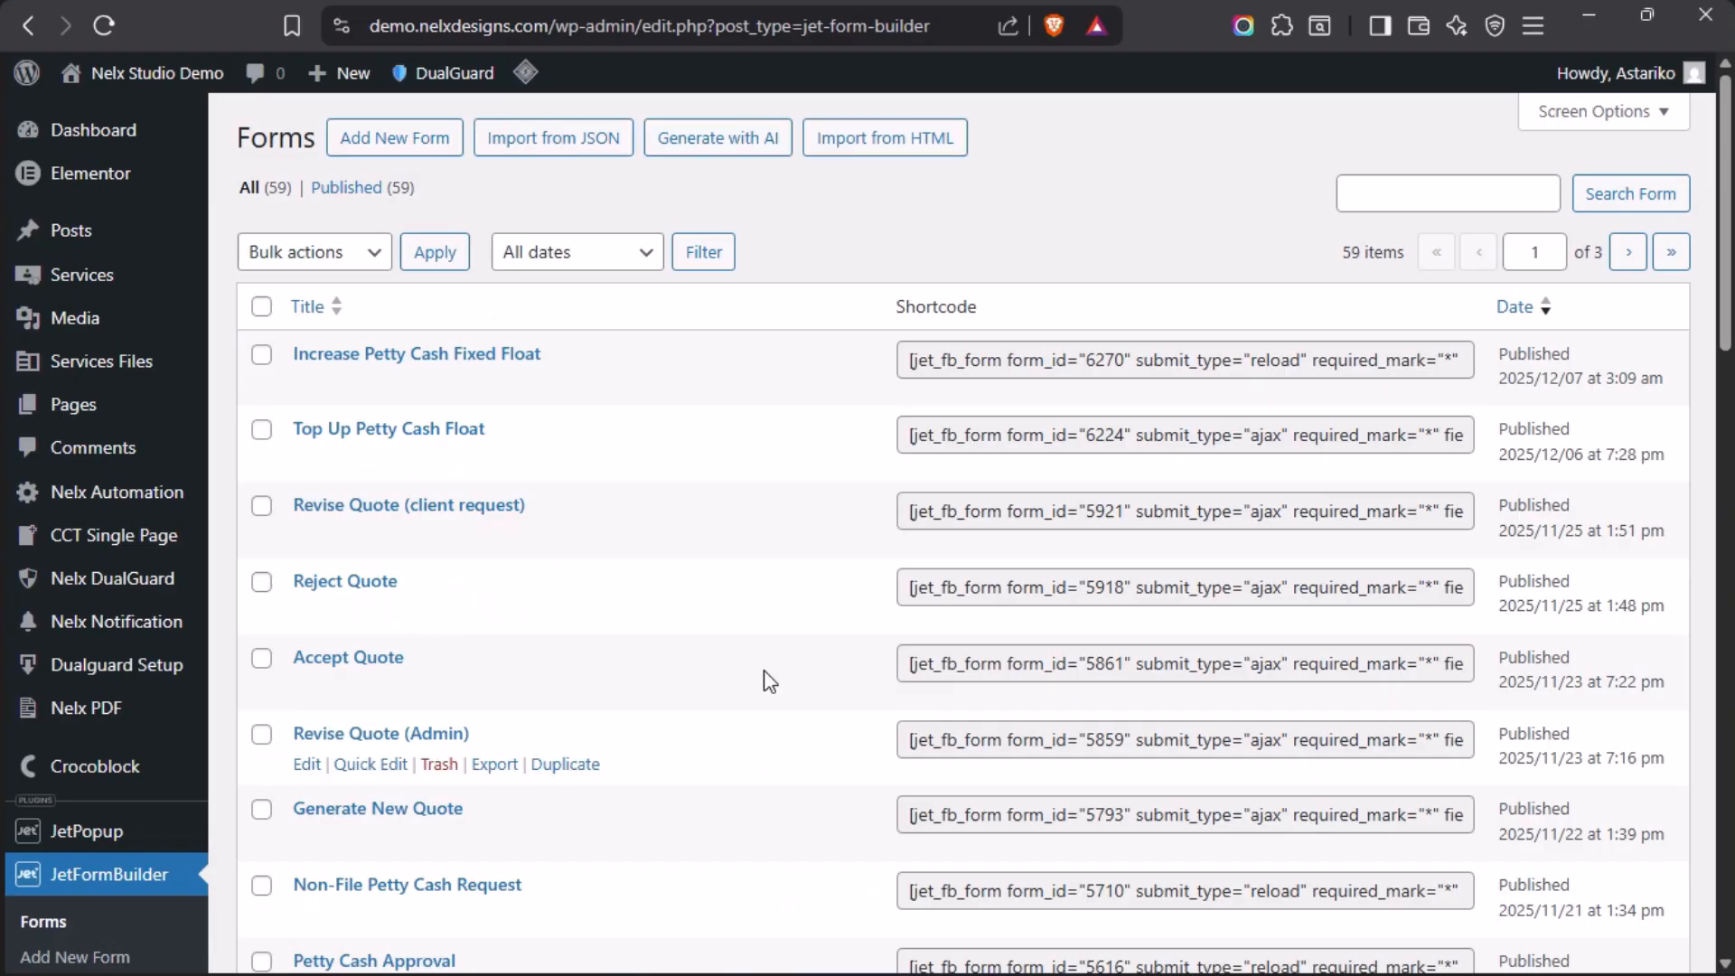
{"action": "left_click", "coordinate": [100, 448]}
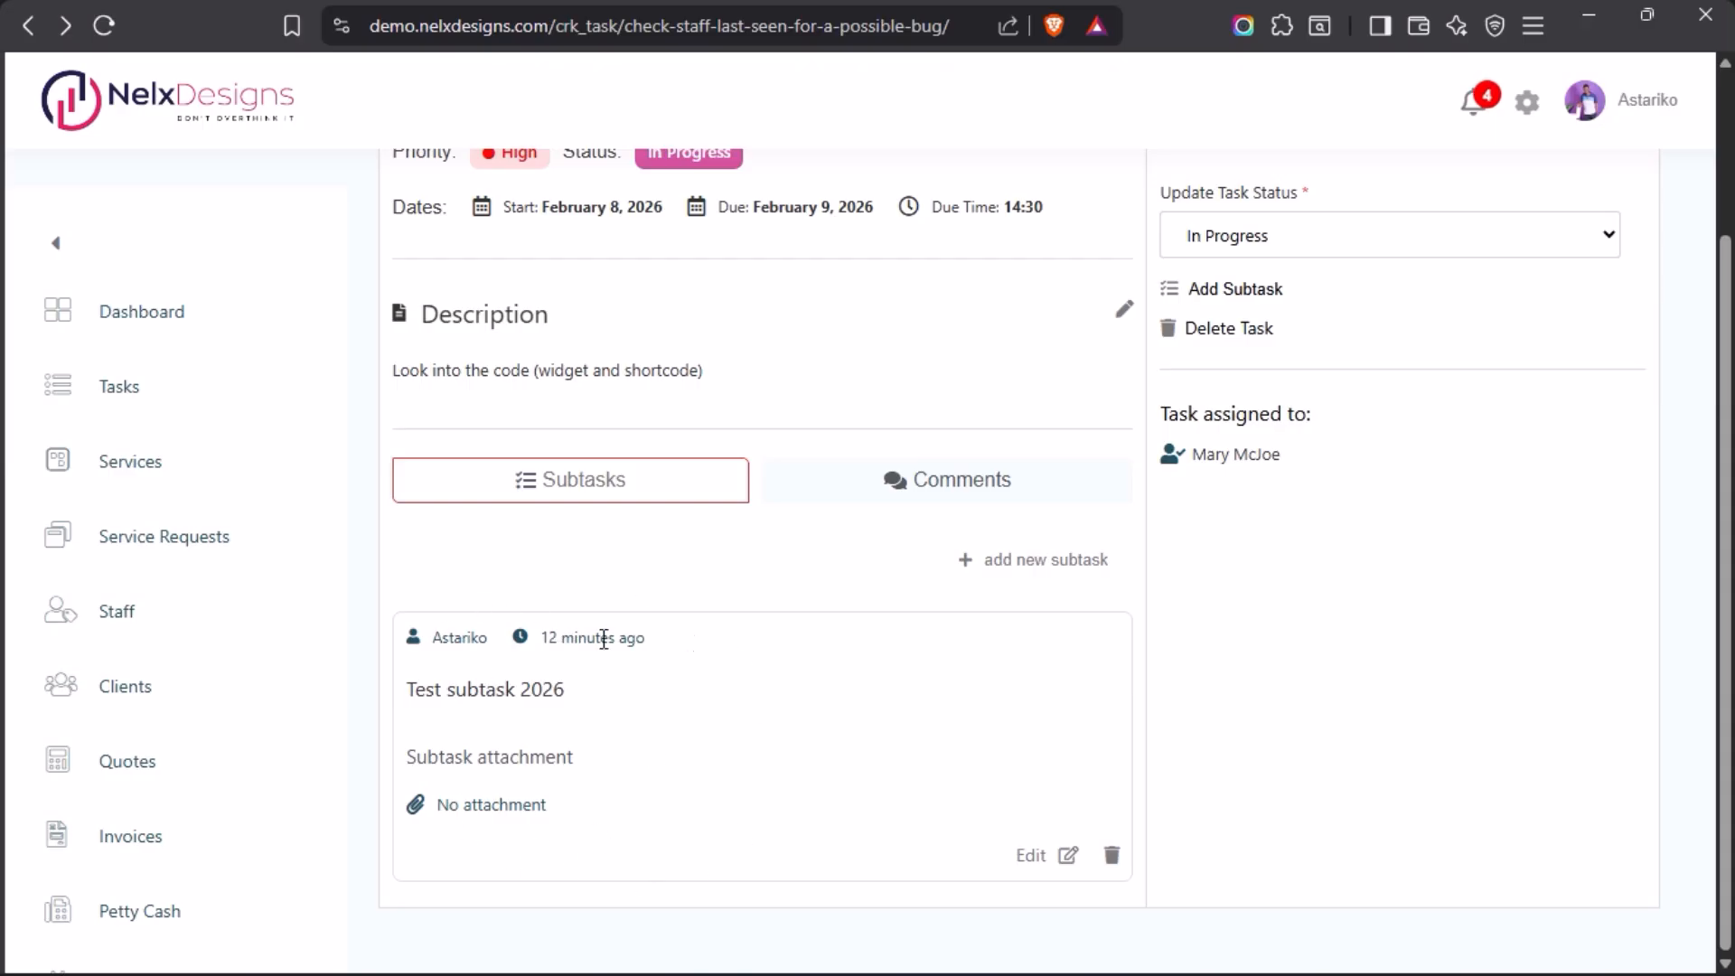
{"action": "left_click", "coordinate": [949, 488]}
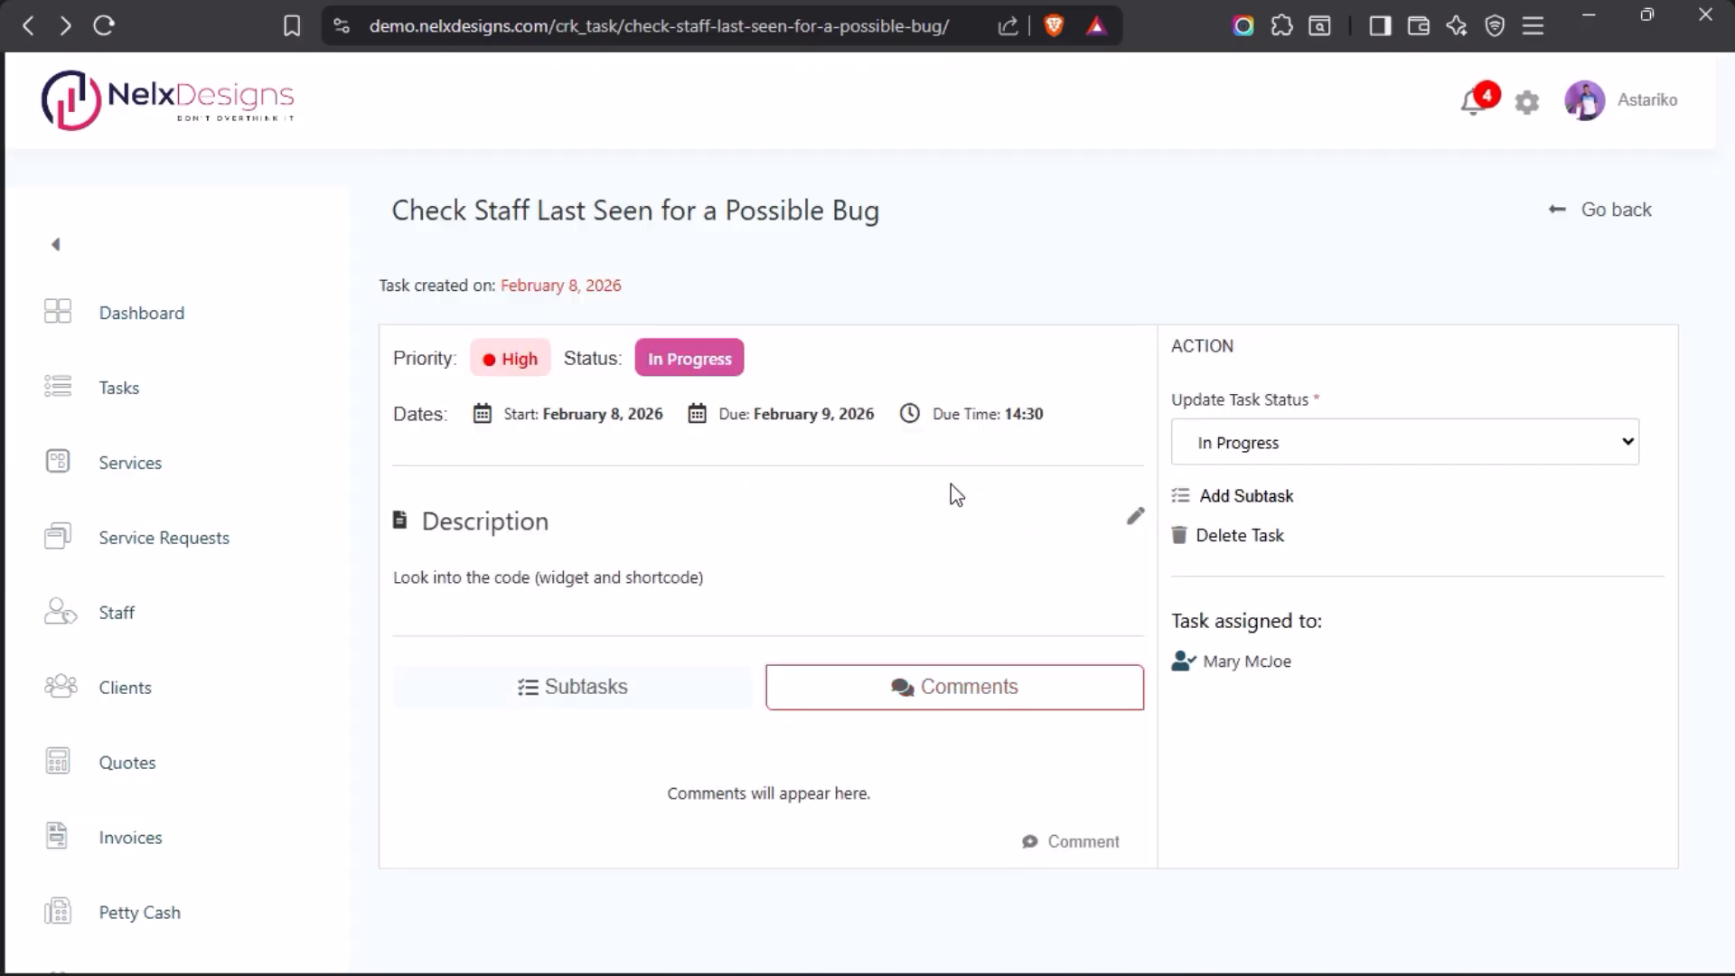
{"action": "left_click", "coordinate": [1088, 845]}
{"action": "left_click", "coordinate": [704, 338]}
{"action": "type", "text": "This is a "}
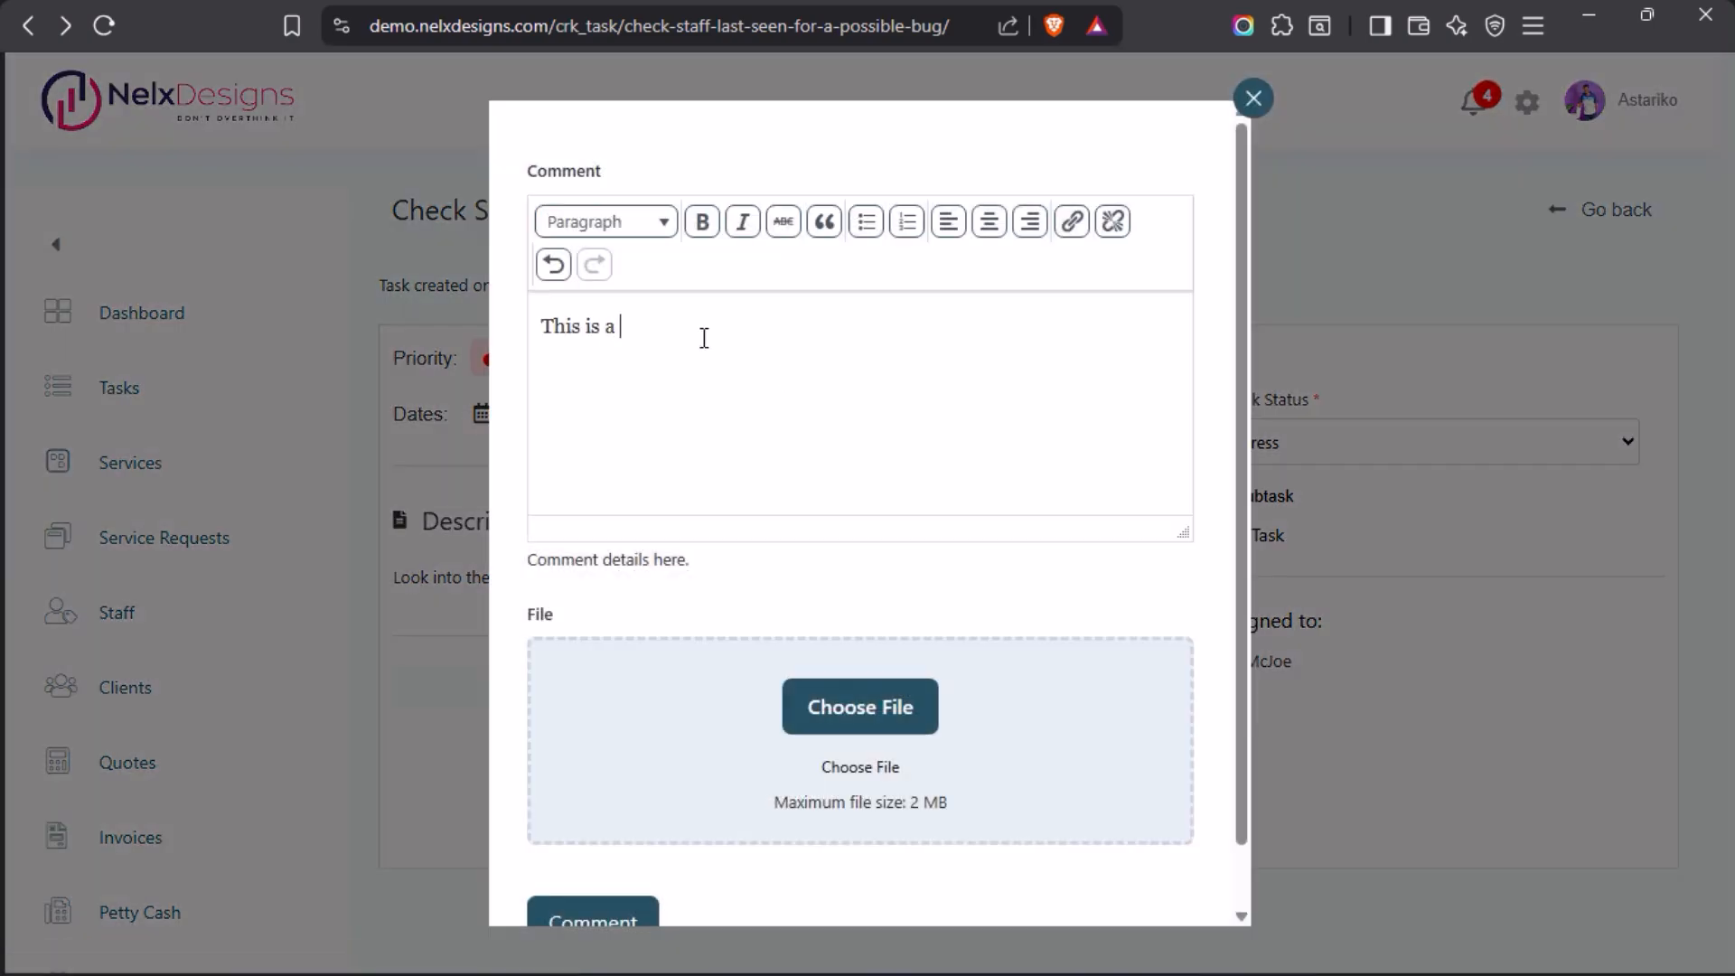
{"action": "type", "text": "test comments."}
{"action": "scroll", "coordinate": [666, 677], "scroll_direction": "down", "scroll_amount": 2}
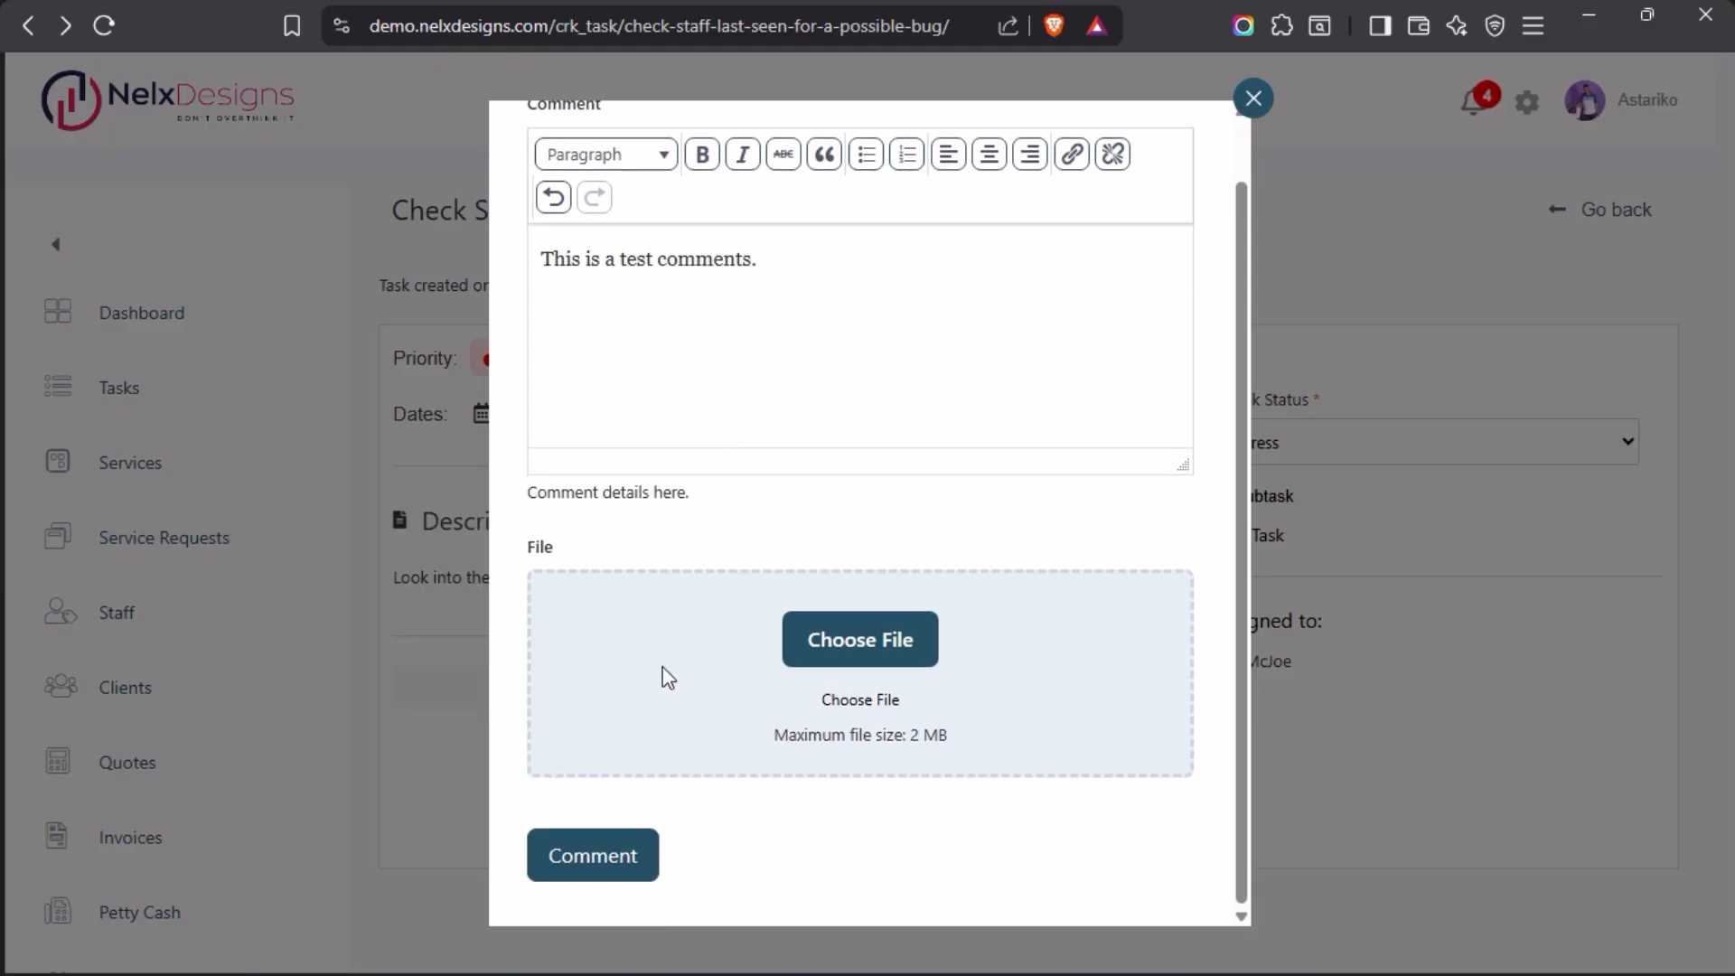
{"action": "left_click", "coordinate": [603, 860]}
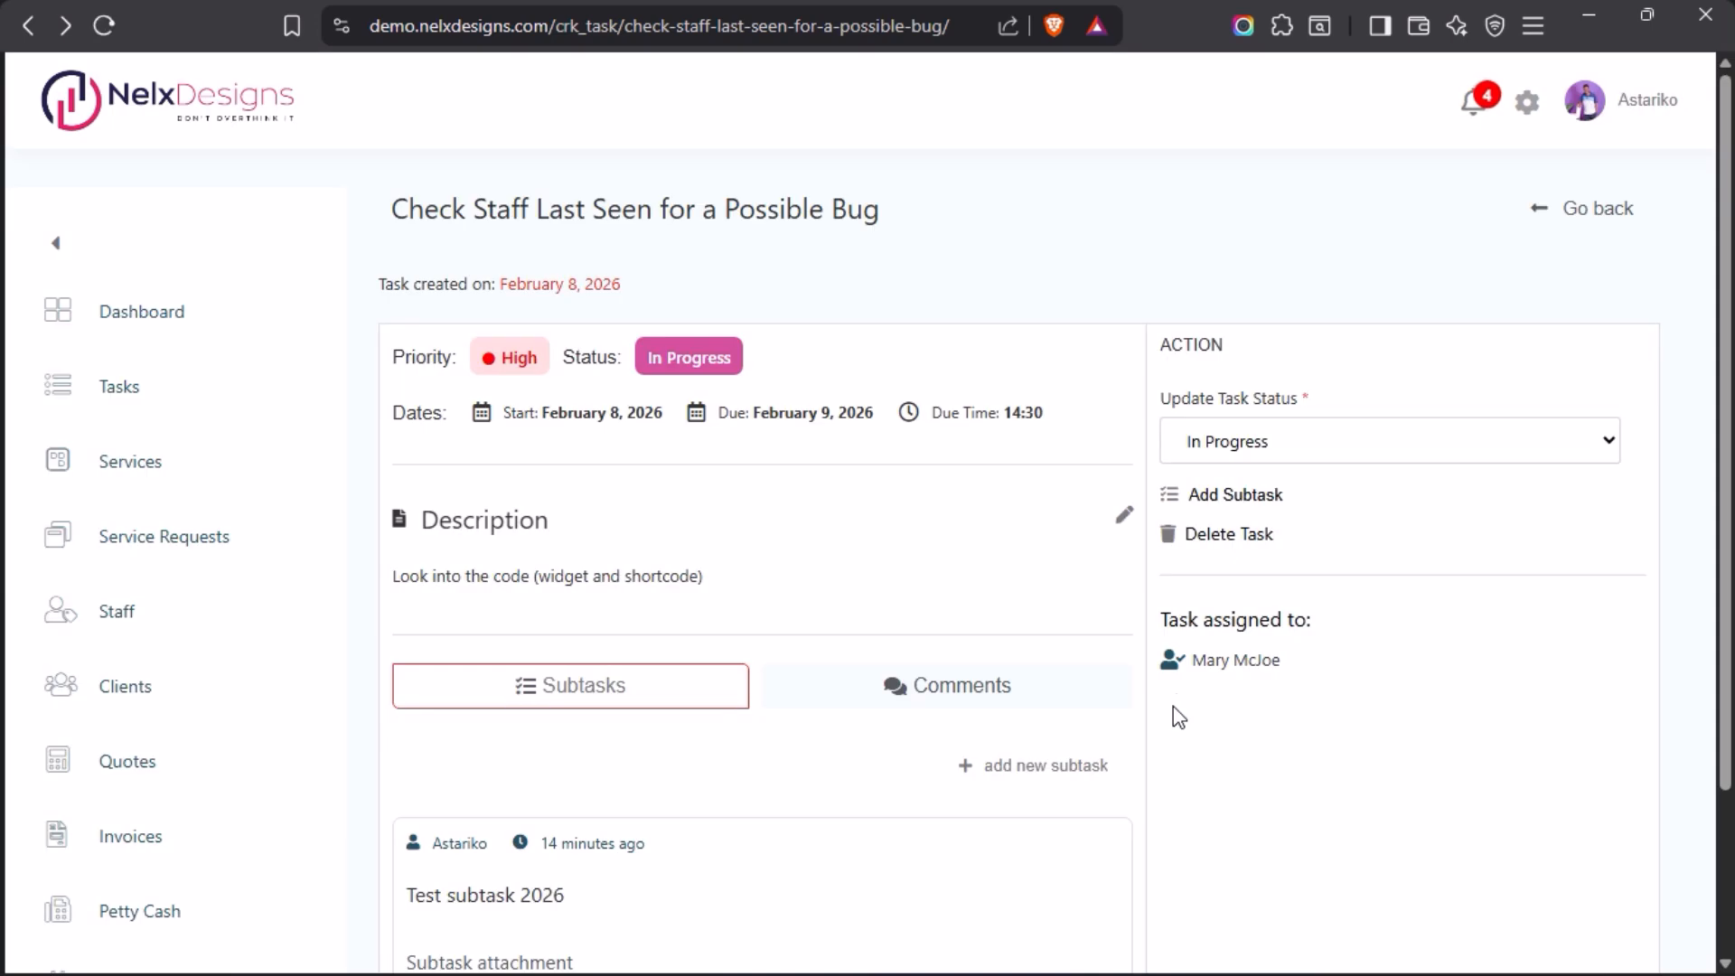
Step: View the newly posted comment in the task's comments section
{"action": "scroll", "coordinate": [929, 620], "scroll_direction": "down", "scroll_amount": 2}
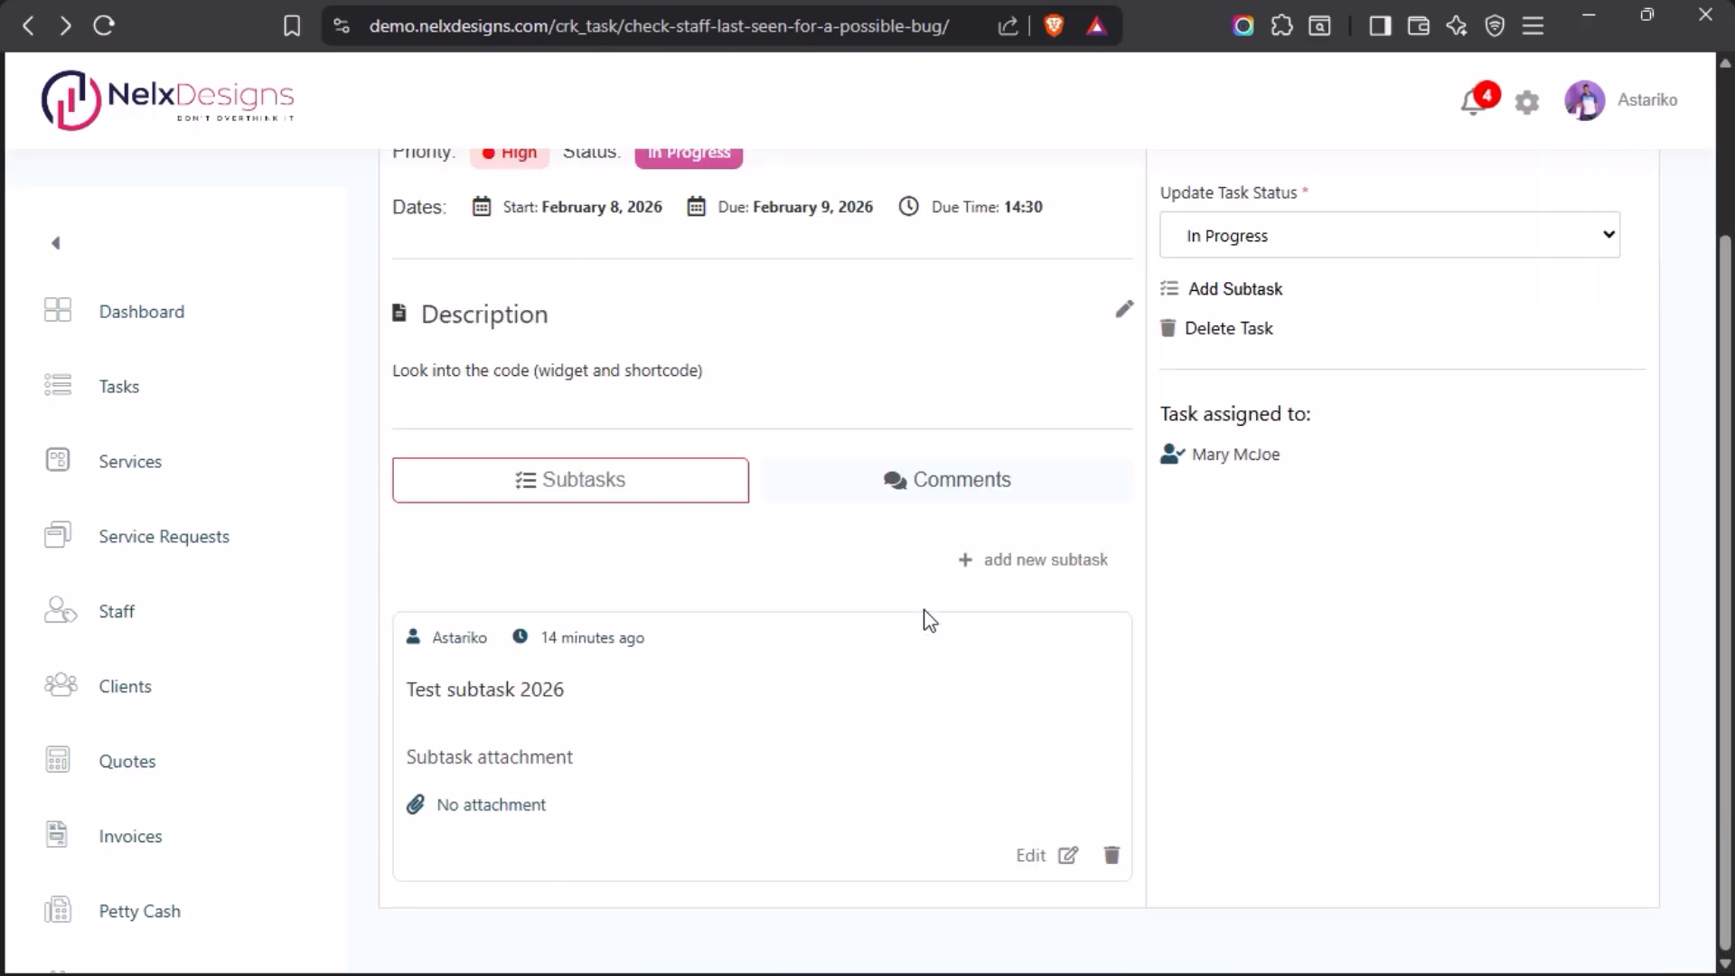
{"action": "left_click", "coordinate": [962, 488]}
{"action": "scroll", "coordinate": [860, 639], "scroll_direction": "down", "scroll_amount": 2}
{"action": "scroll", "coordinate": [788, 649], "scroll_direction": "down", "scroll_amount": 1}
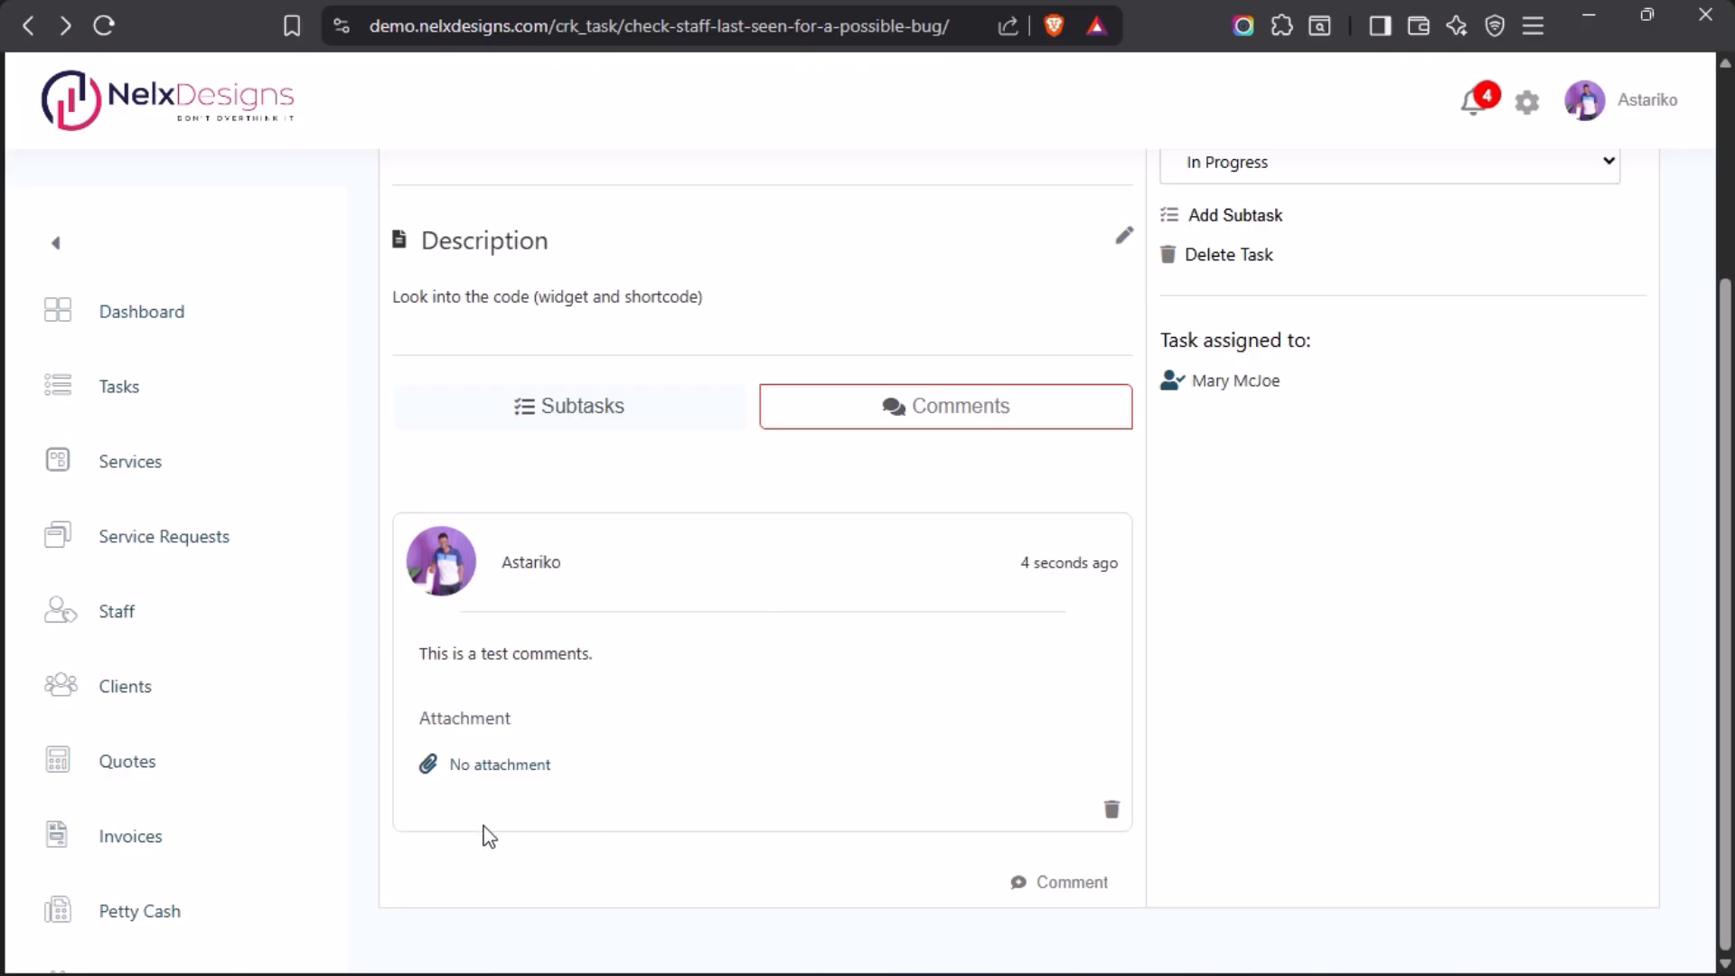
Step: Look at the task's status options, leaving In Progress selected, and switch back to the Task Management System PDF in Acrobat
{"action": "scroll", "coordinate": [747, 685], "scroll_direction": "up", "scroll_amount": 3}
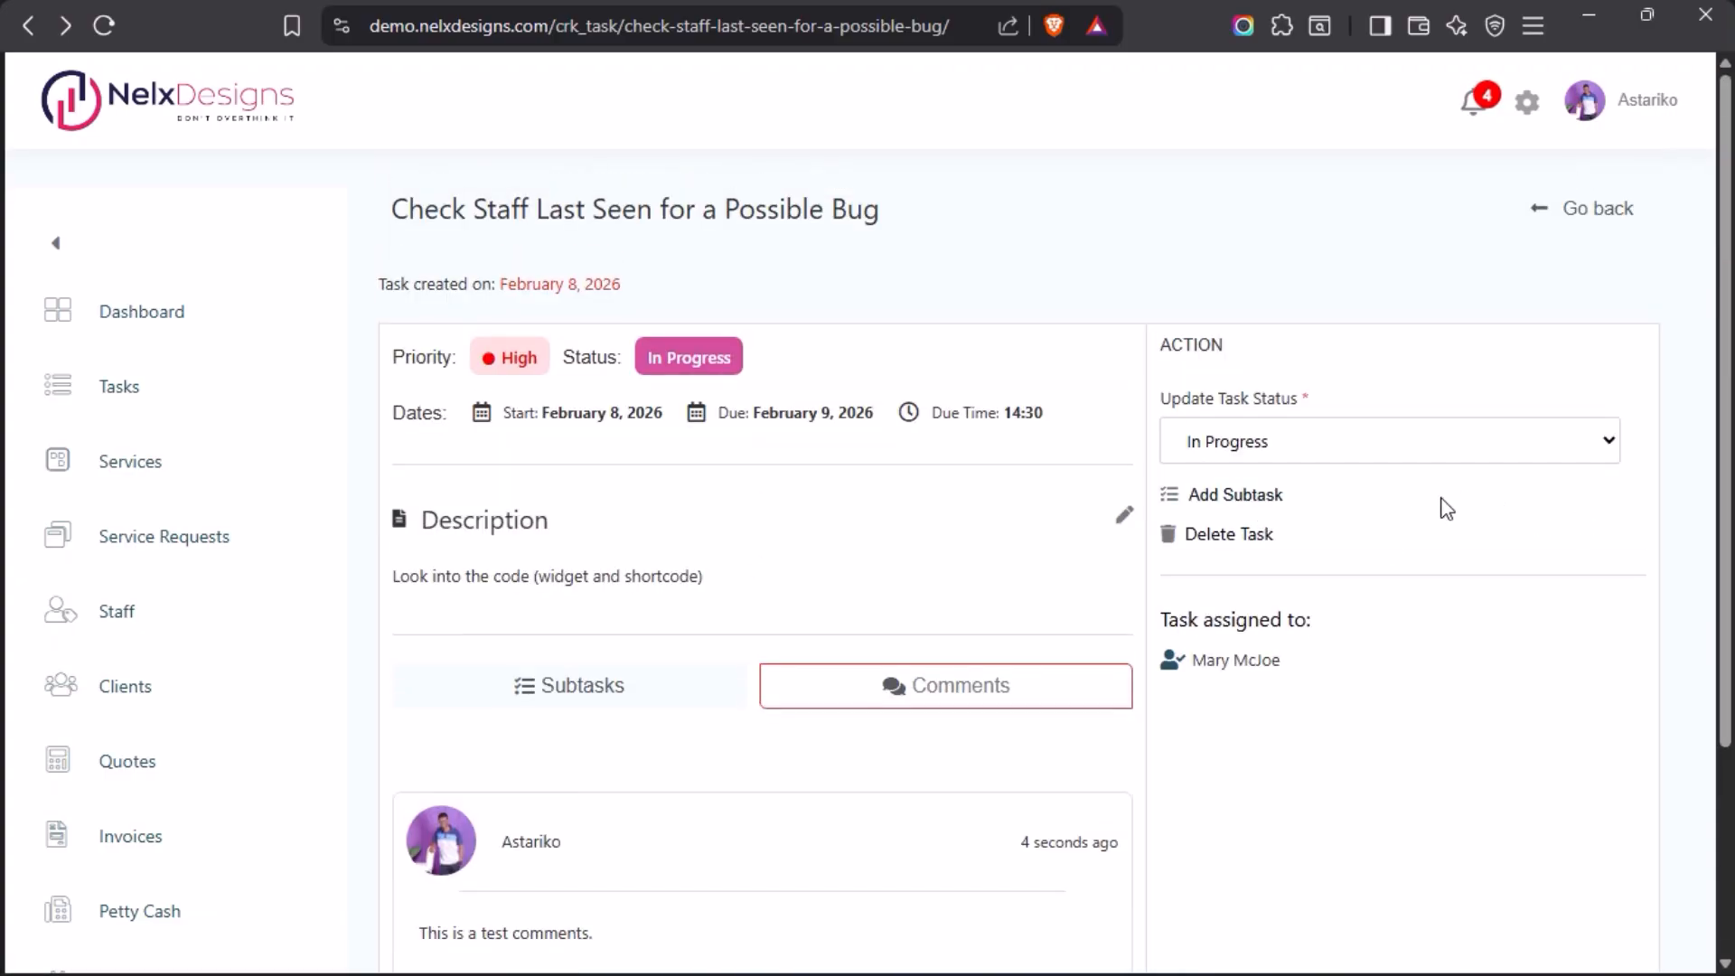
{"action": "left_click", "coordinate": [1527, 454]}
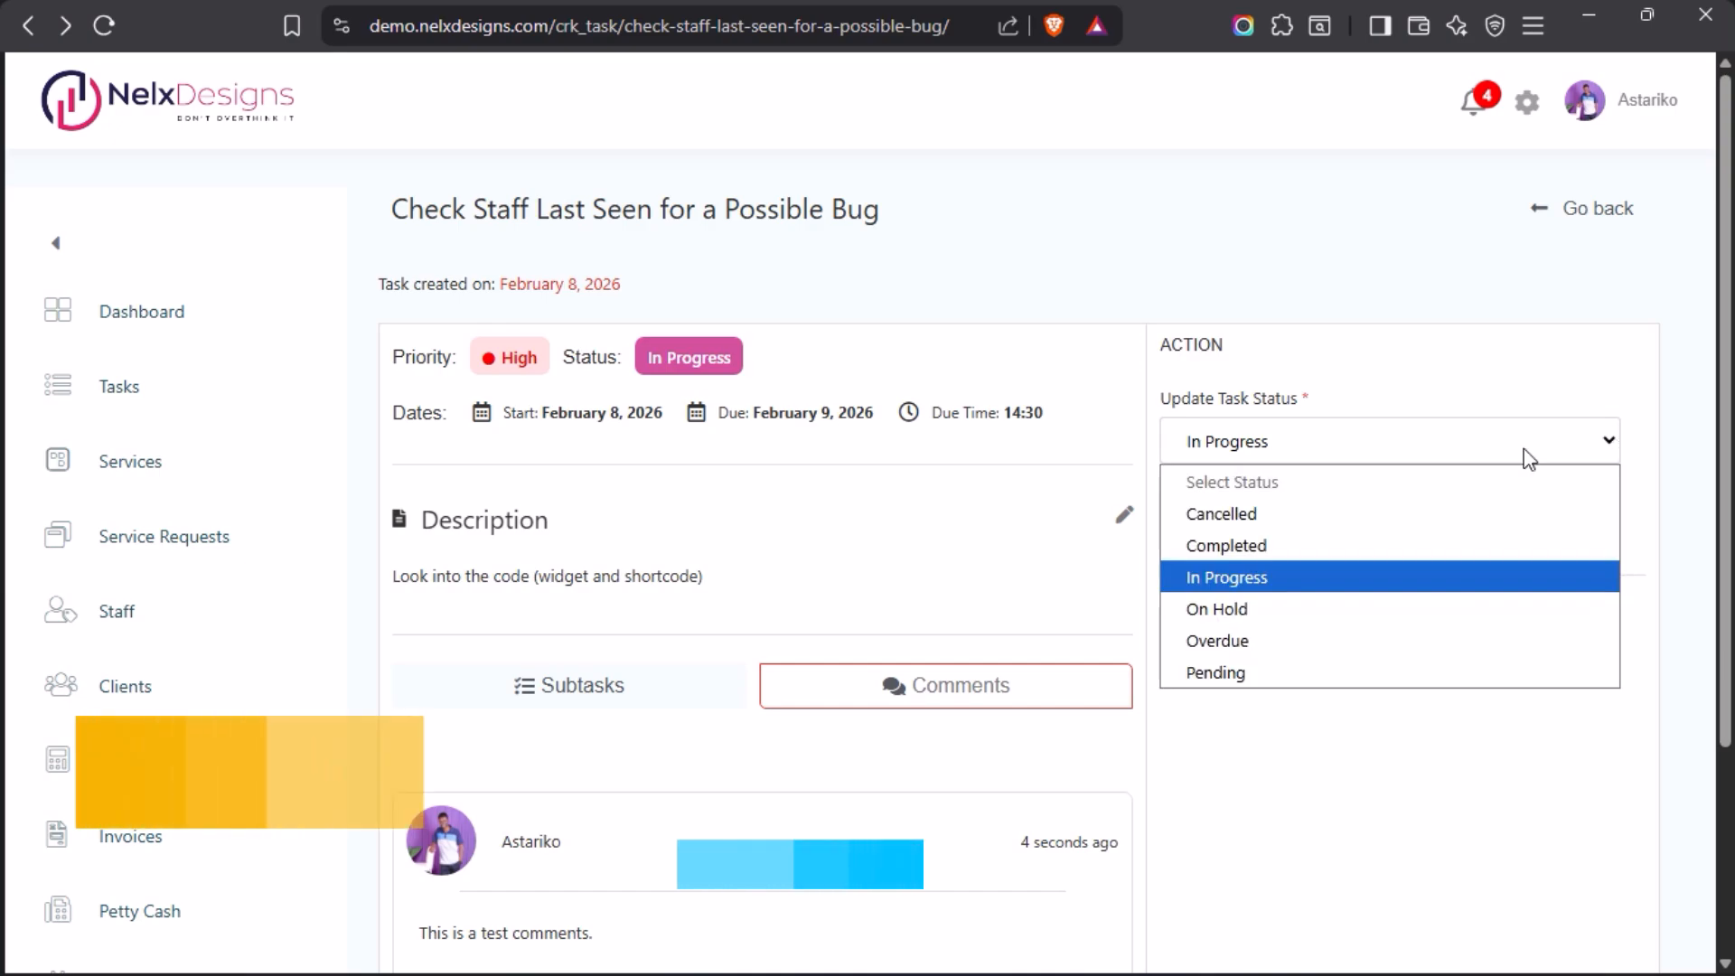
{"action": "left_click", "coordinate": [1397, 398]}
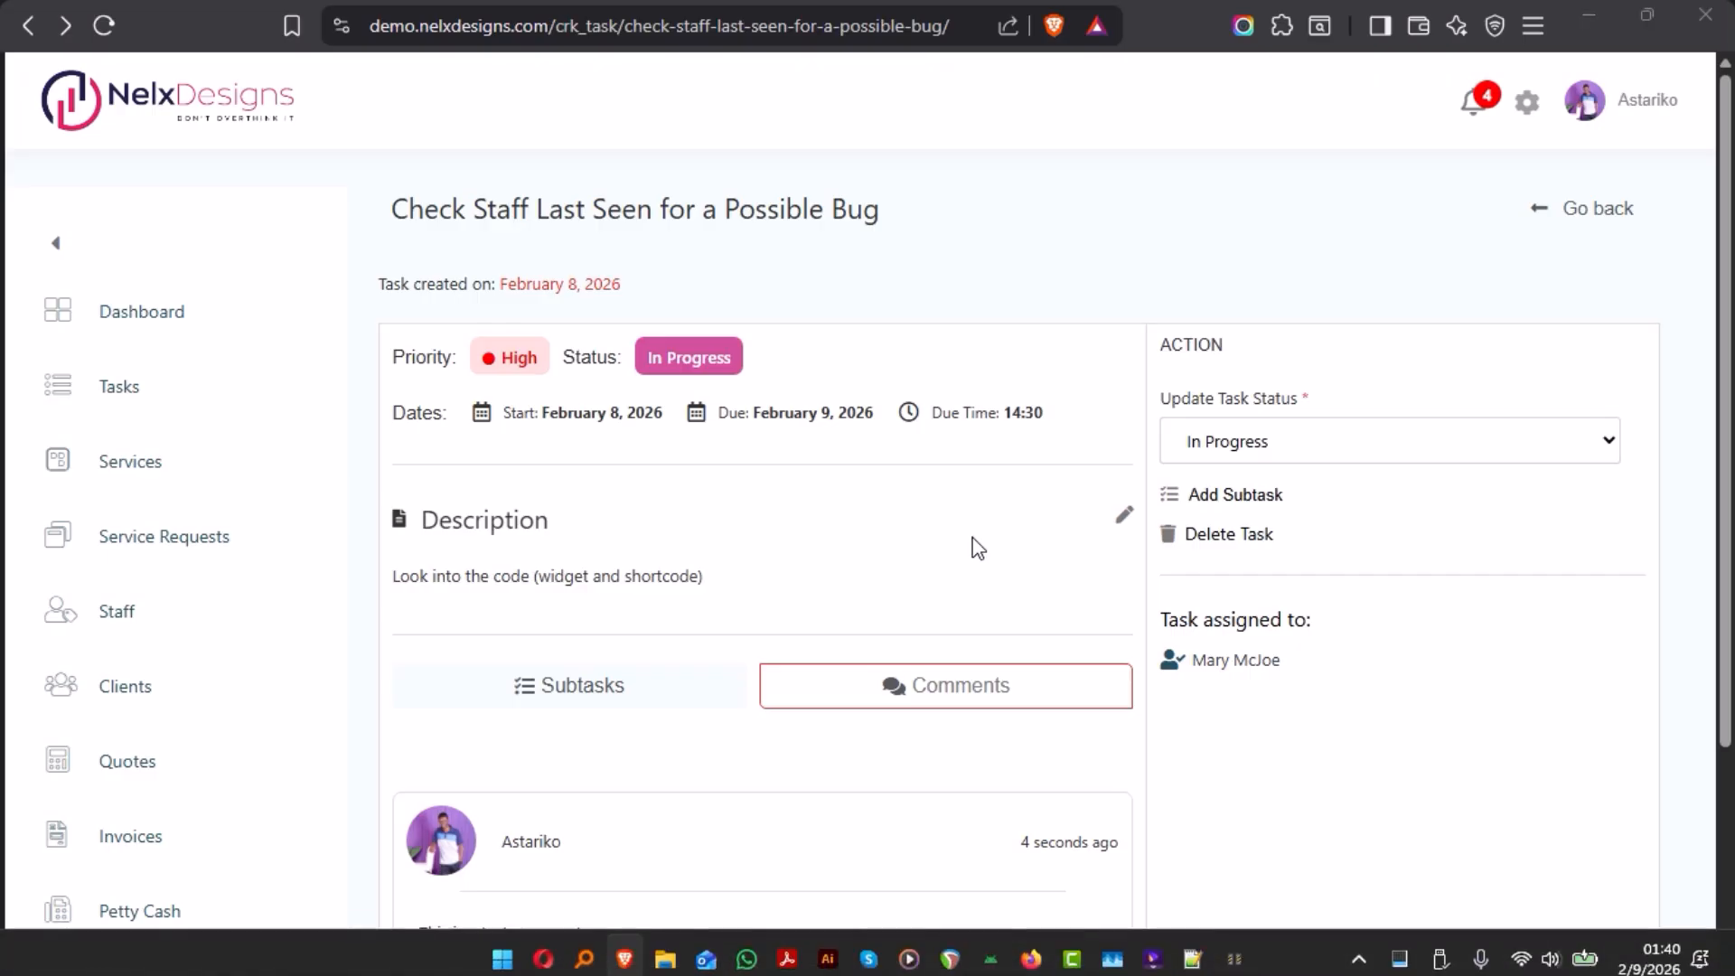
{"action": "left_click", "coordinate": [787, 965]}
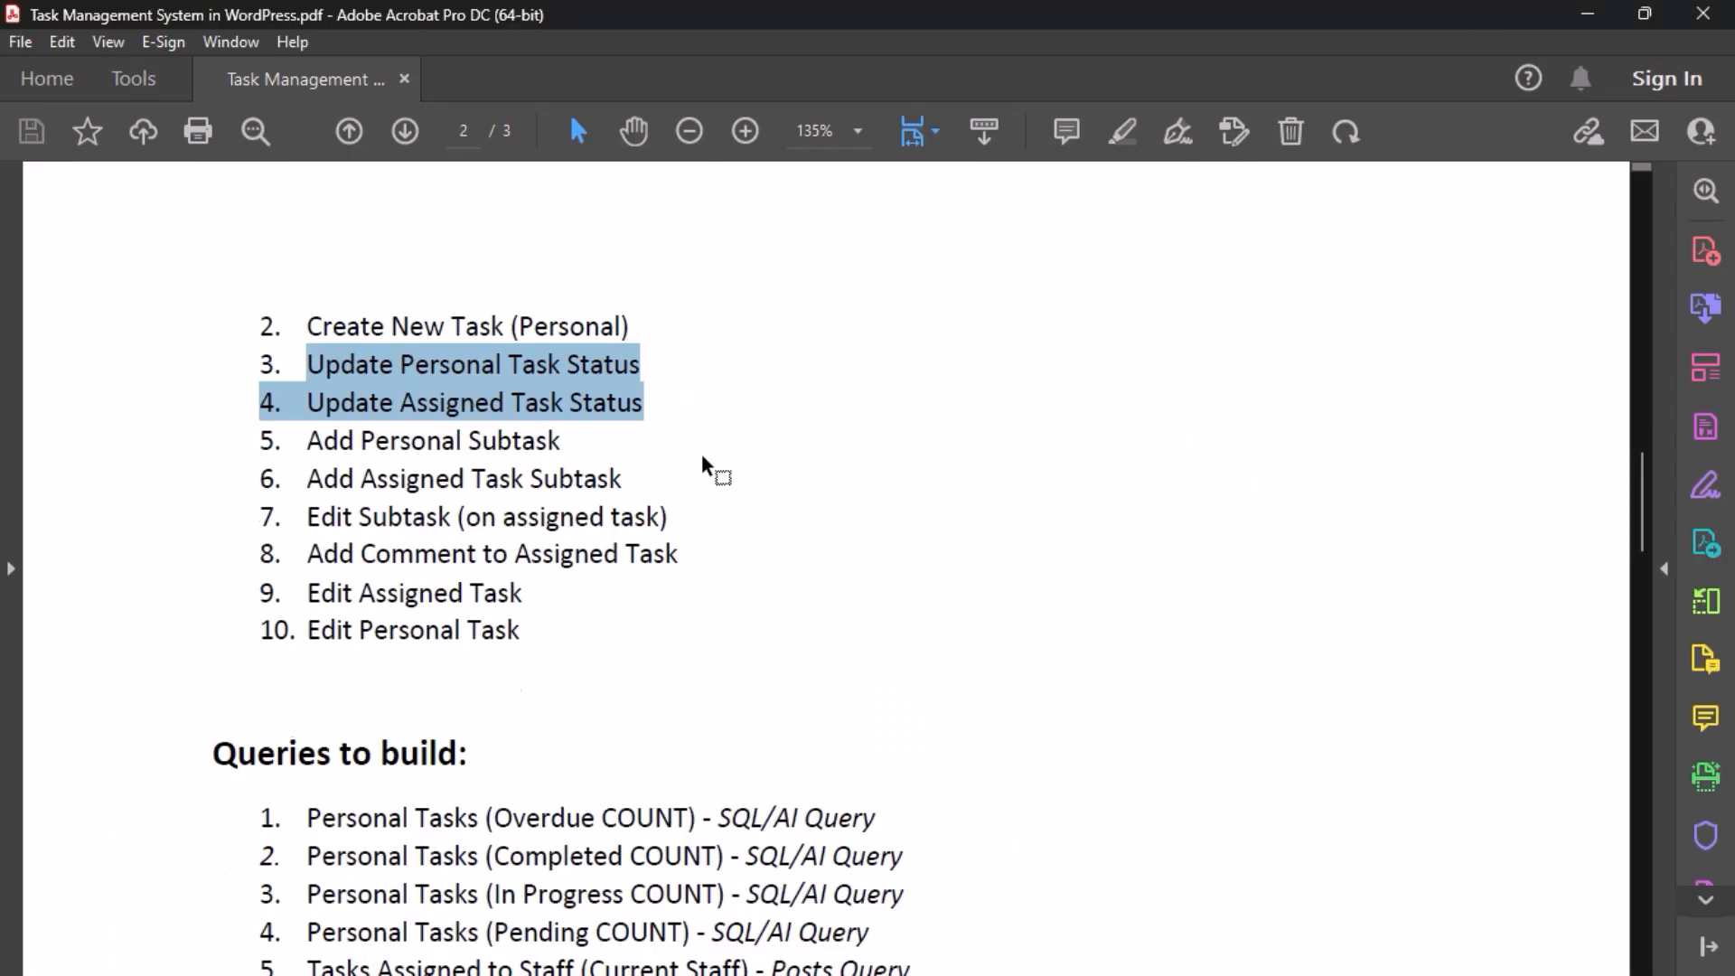
Step: Switch from the PDF to the browser and bring up the JetFormBuilder Forms list
{"action": "scroll", "coordinate": [704, 465], "scroll_direction": "up", "scroll_amount": 1}
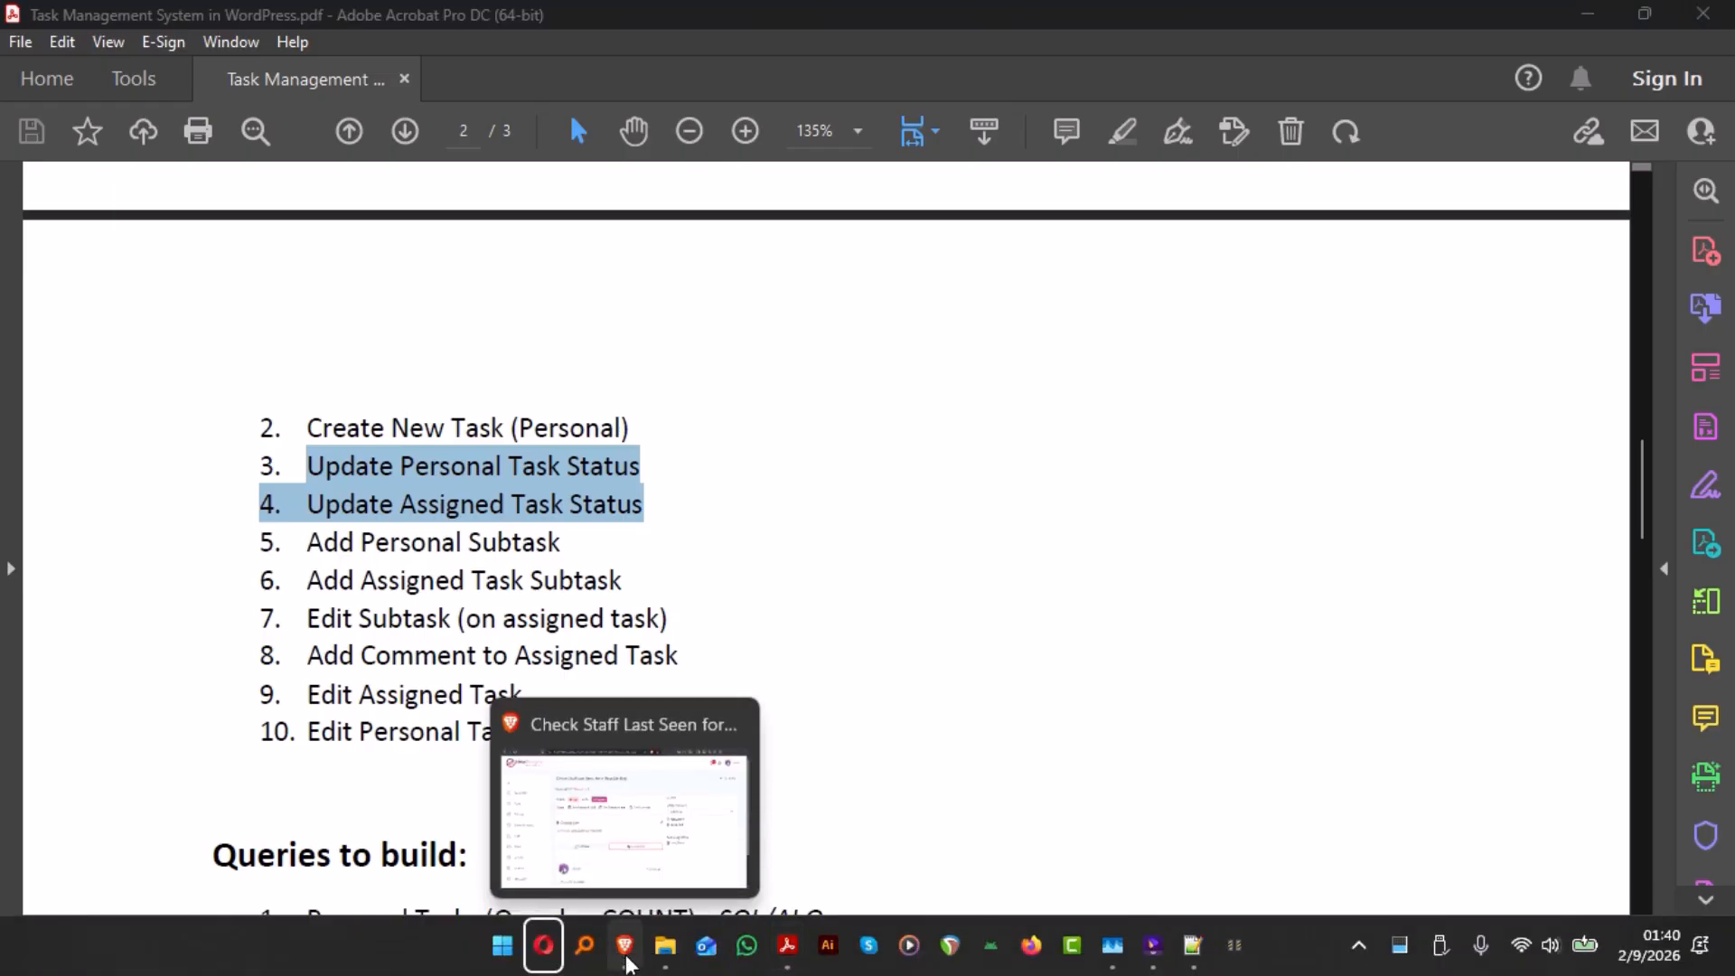
{"action": "left_click", "coordinate": [637, 963]}
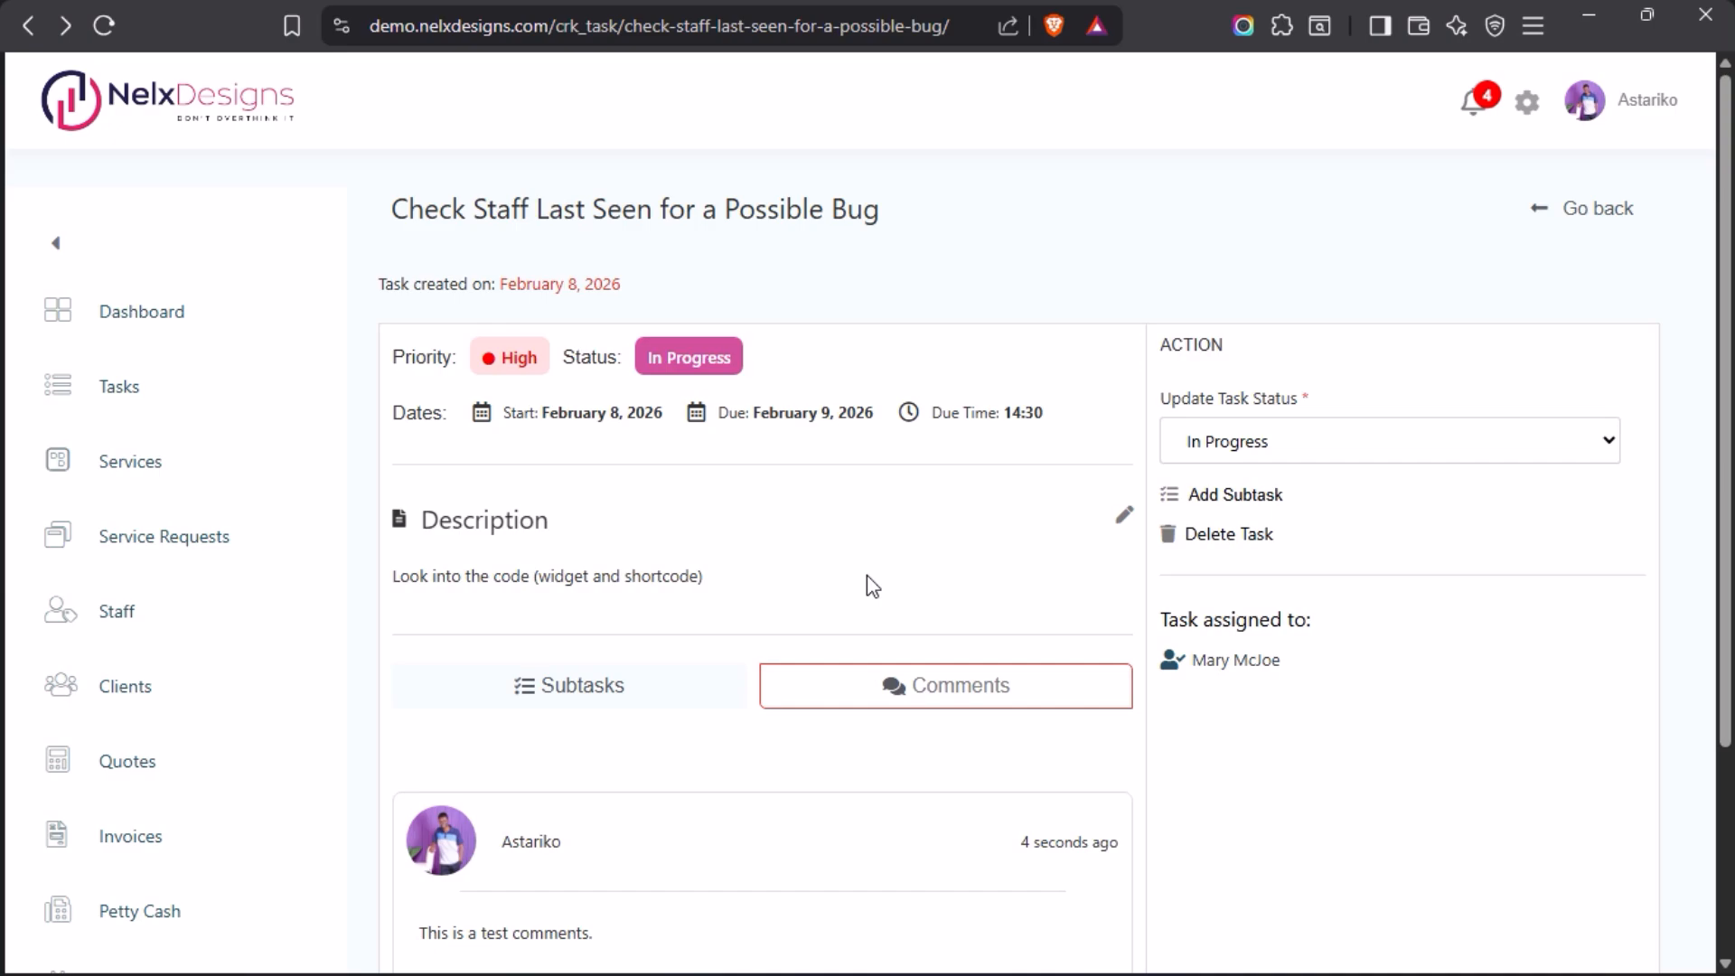
{"action": "mouse_move", "coordinate": [11, 506]}
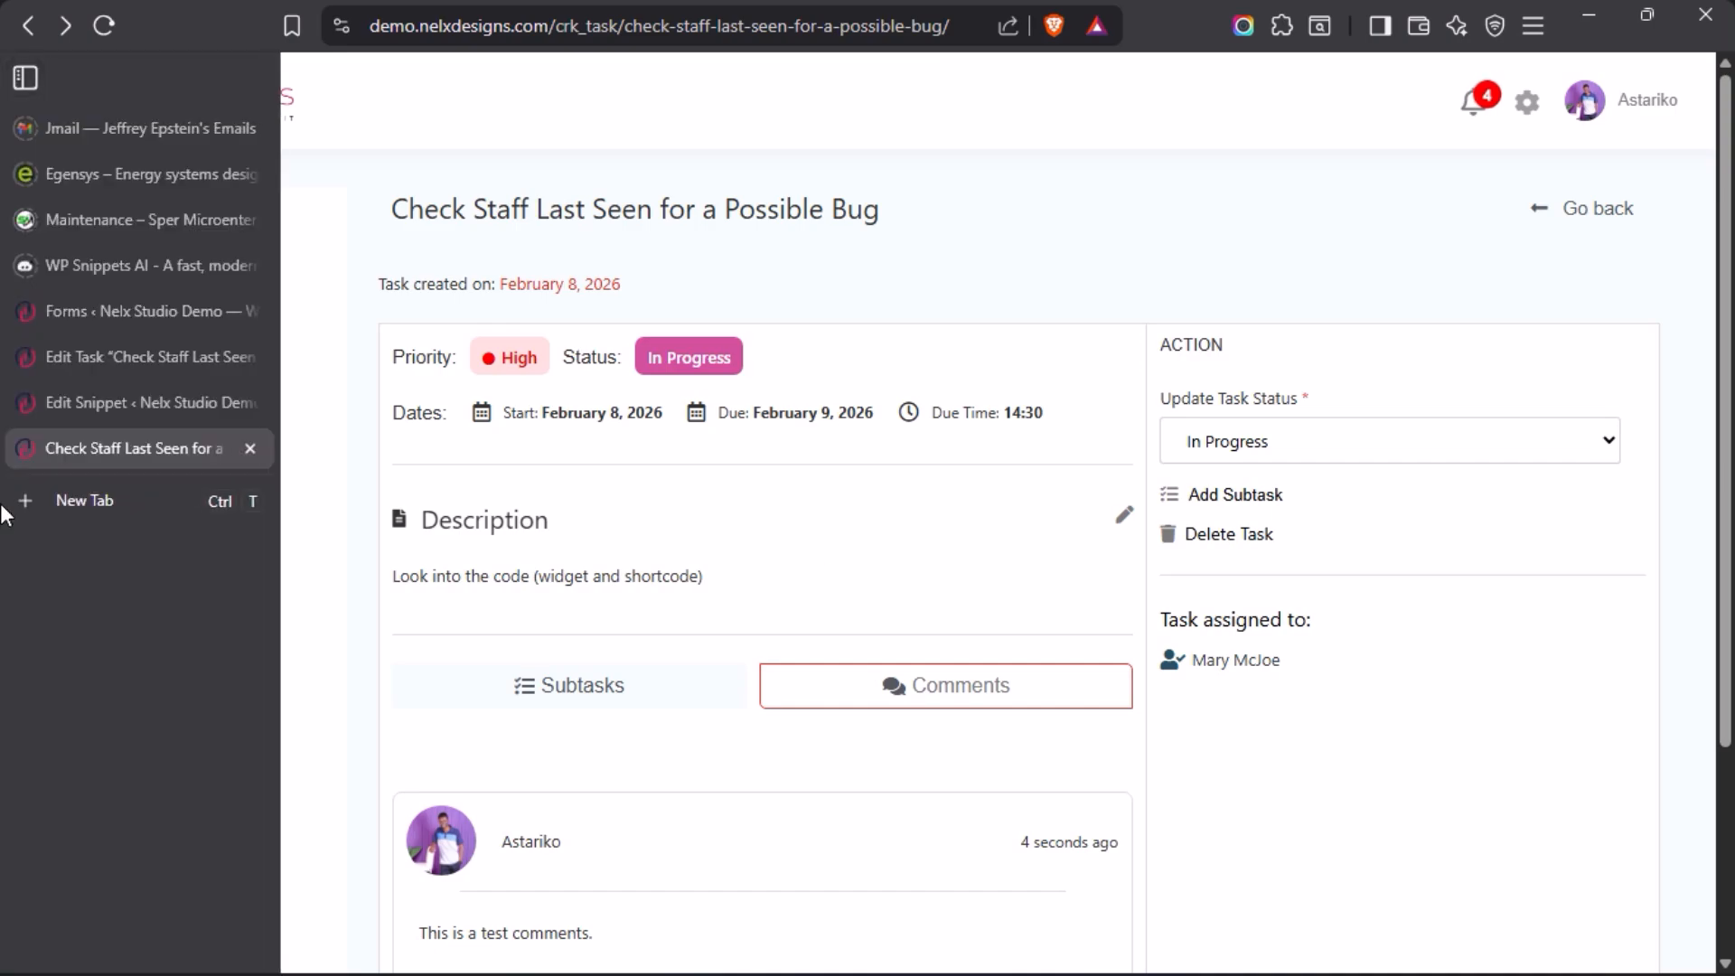
{"action": "left_click", "coordinate": [111, 311]}
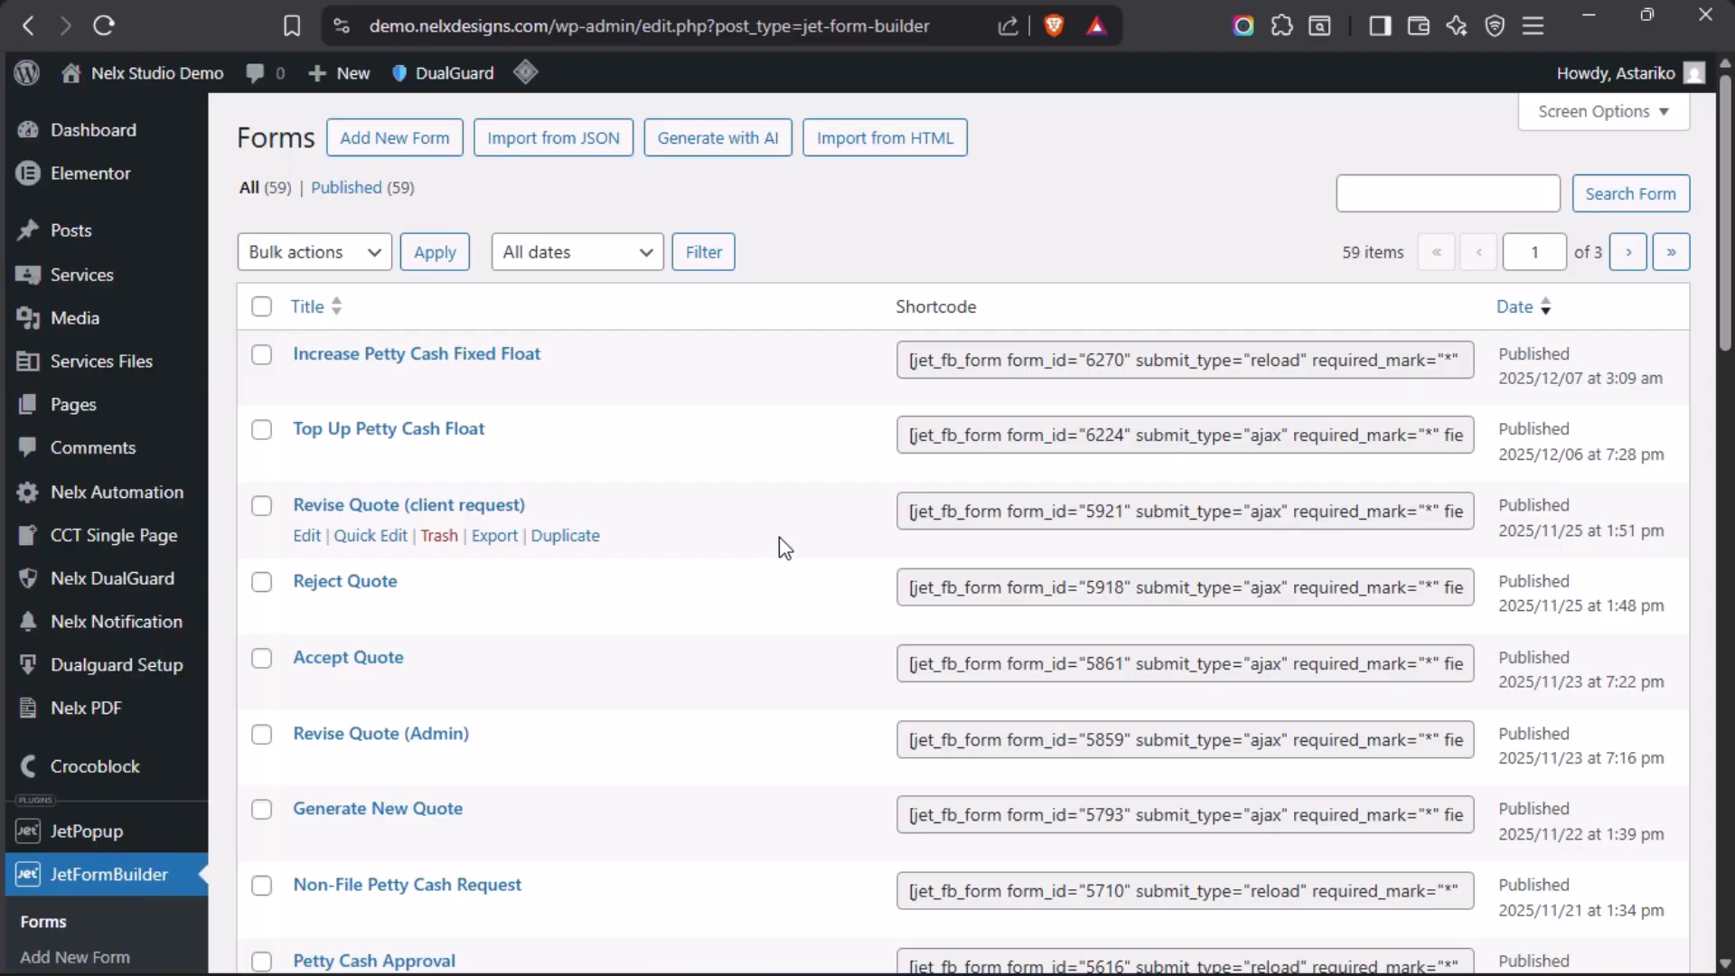
{"action": "mouse_move", "coordinate": [5, 515]}
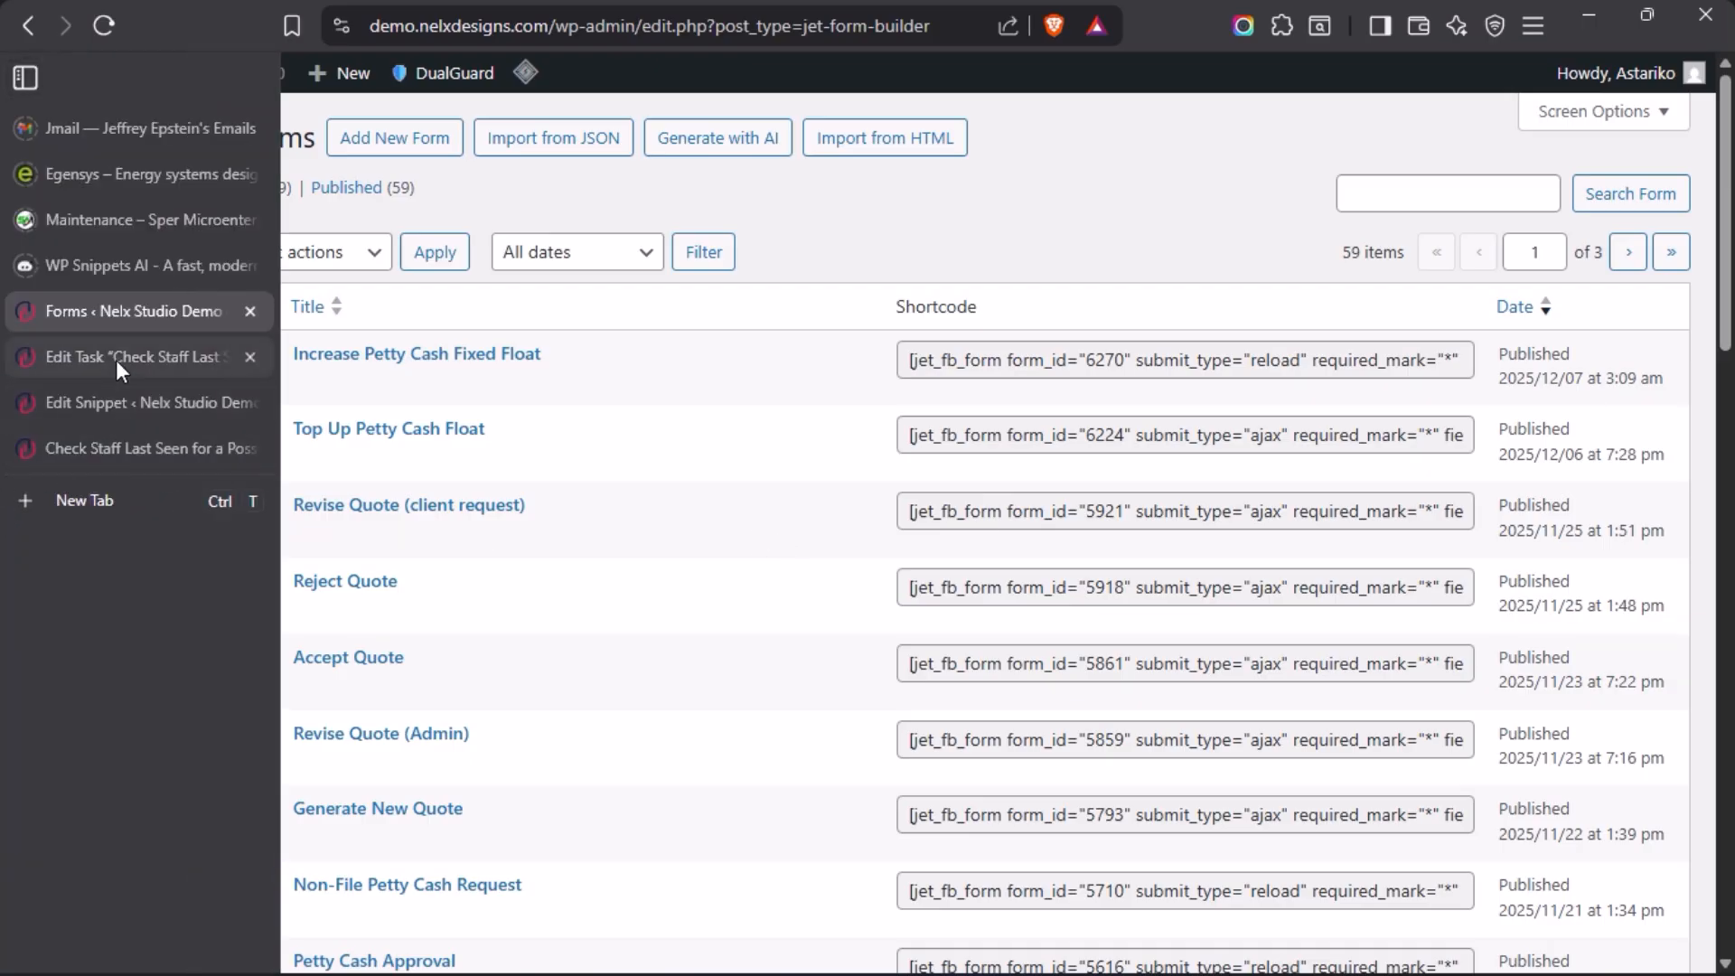
{"action": "mouse_move", "coordinate": [115, 360]}
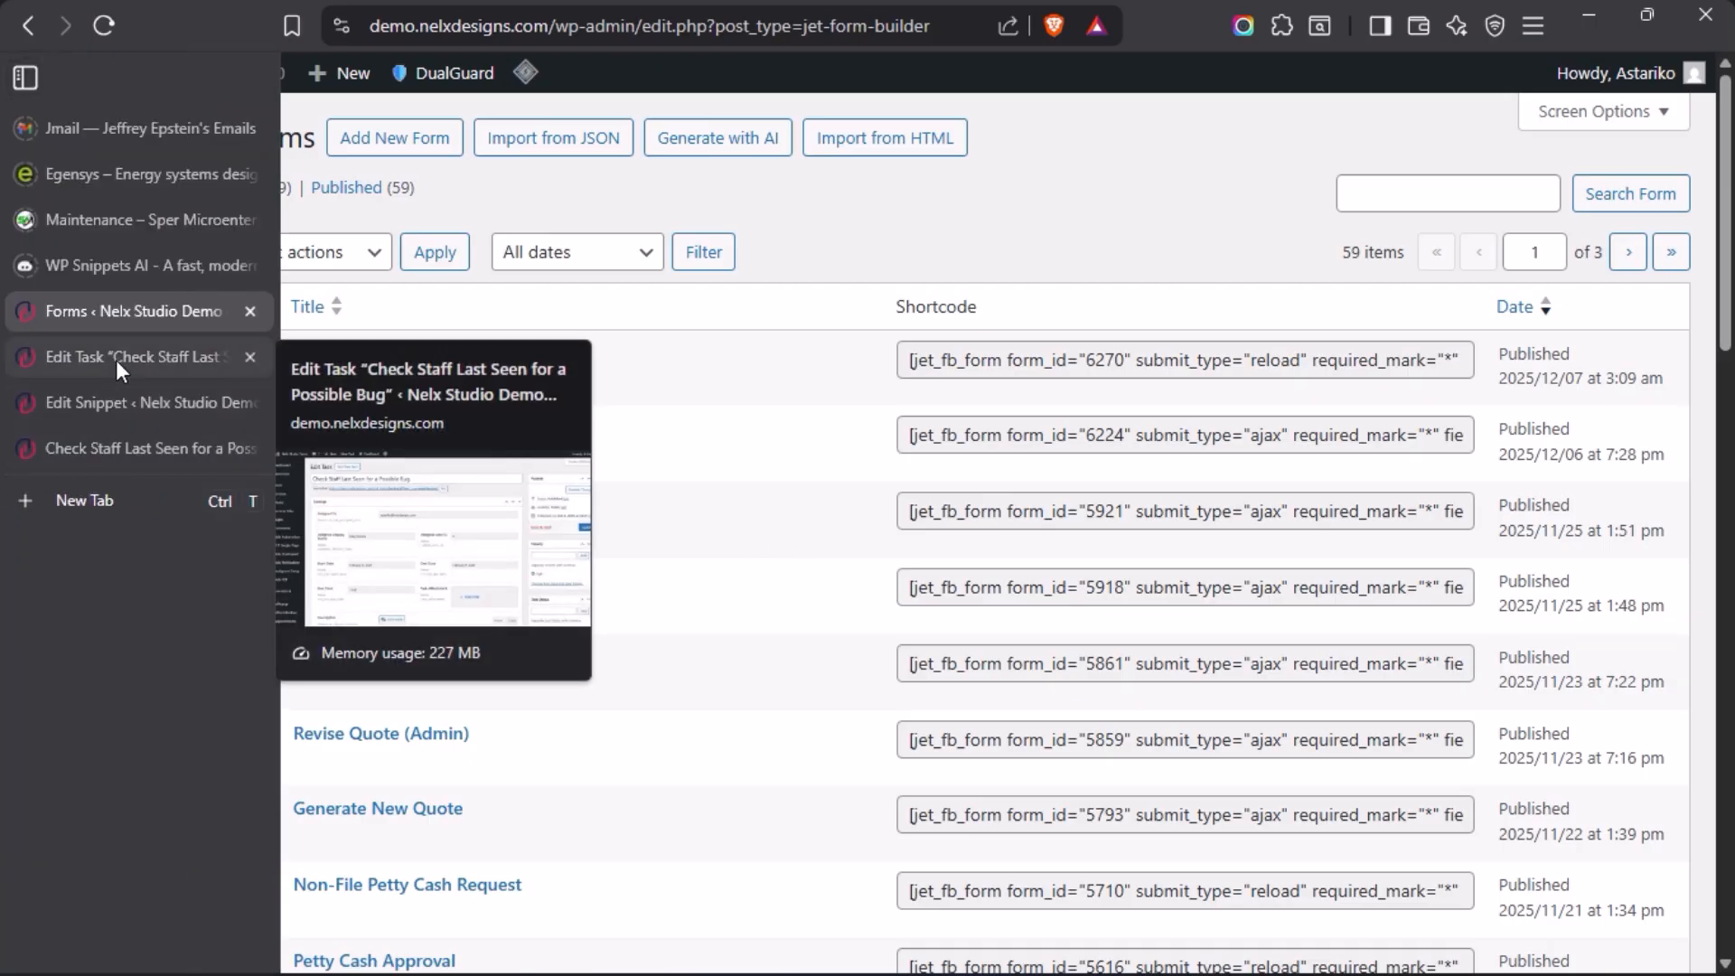
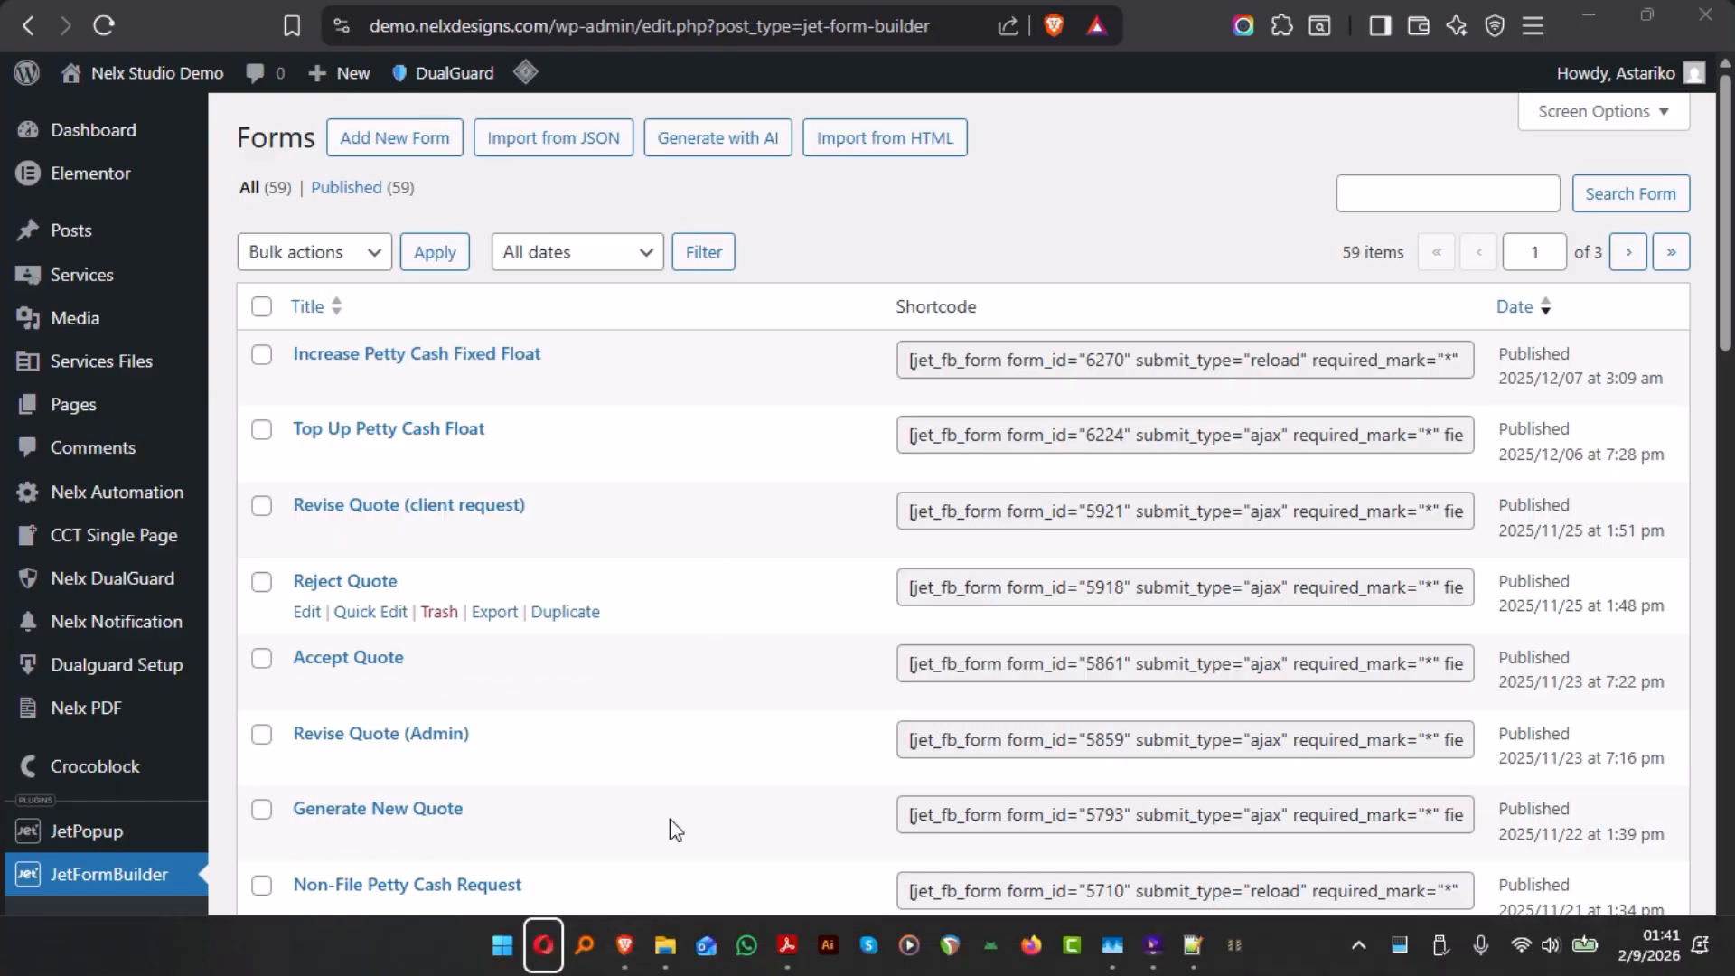
Step: Return to the Task Management System PDF in Acrobat and skim it from the forms list through queries and listings to dynamic tables and templates
{"action": "left_click", "coordinate": [782, 956]}
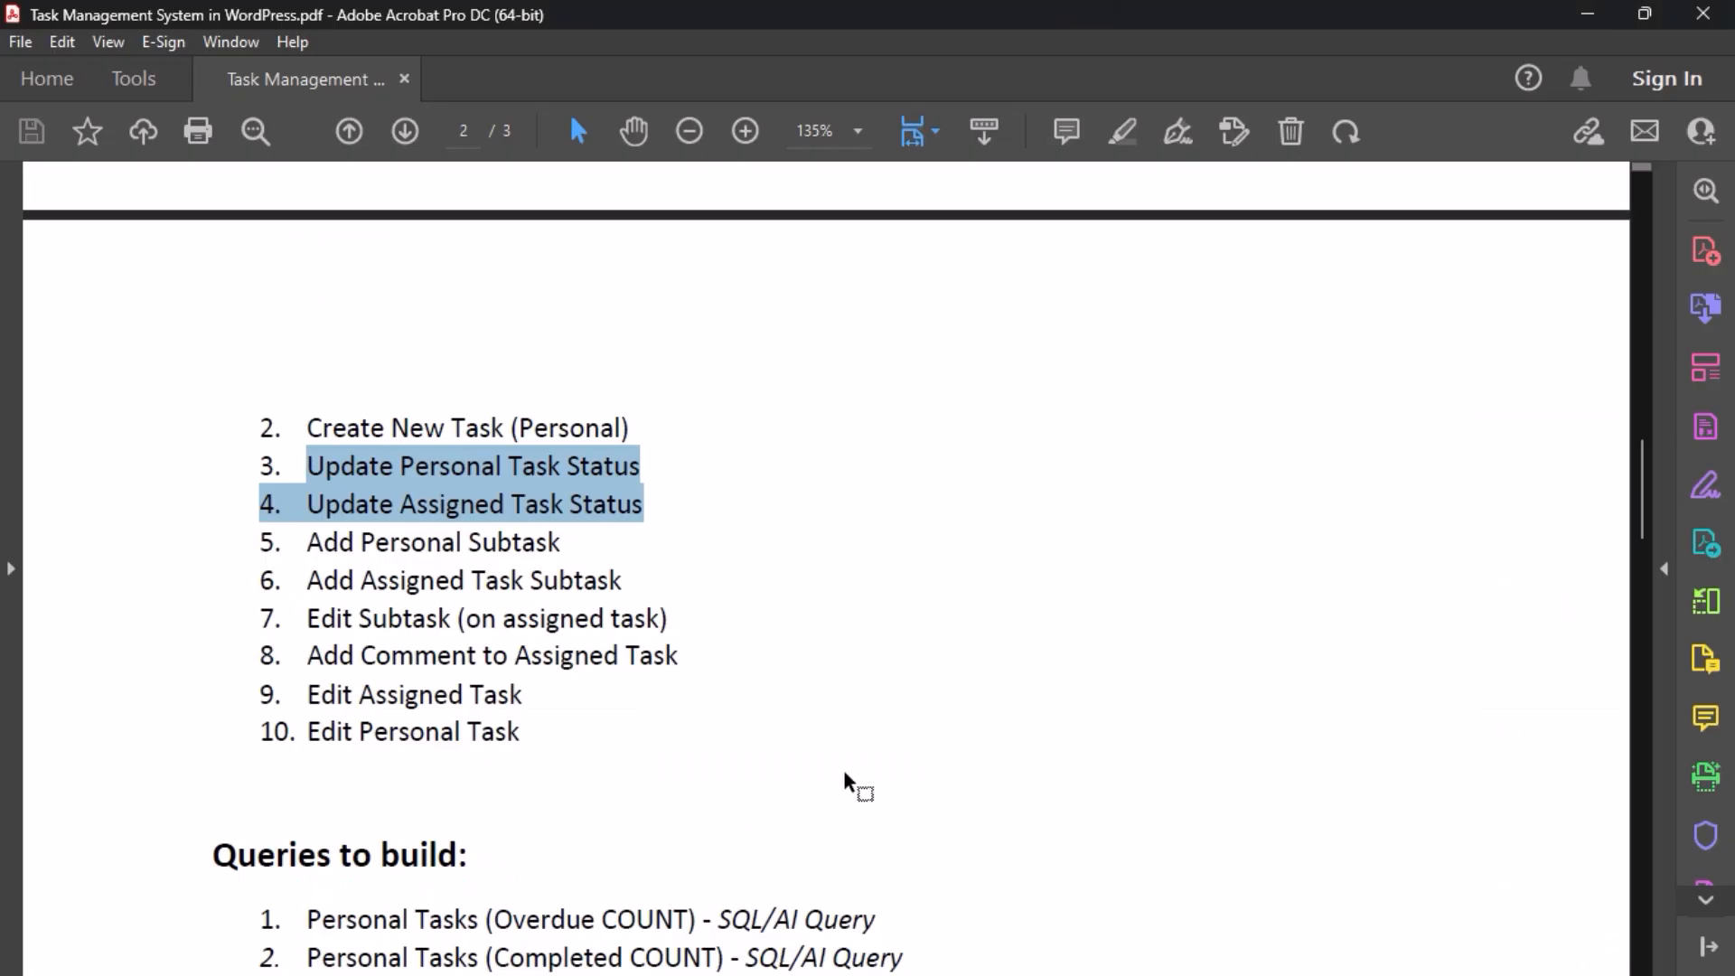
{"action": "scroll", "coordinate": [898, 825], "scroll_direction": "down", "scroll_amount": 14}
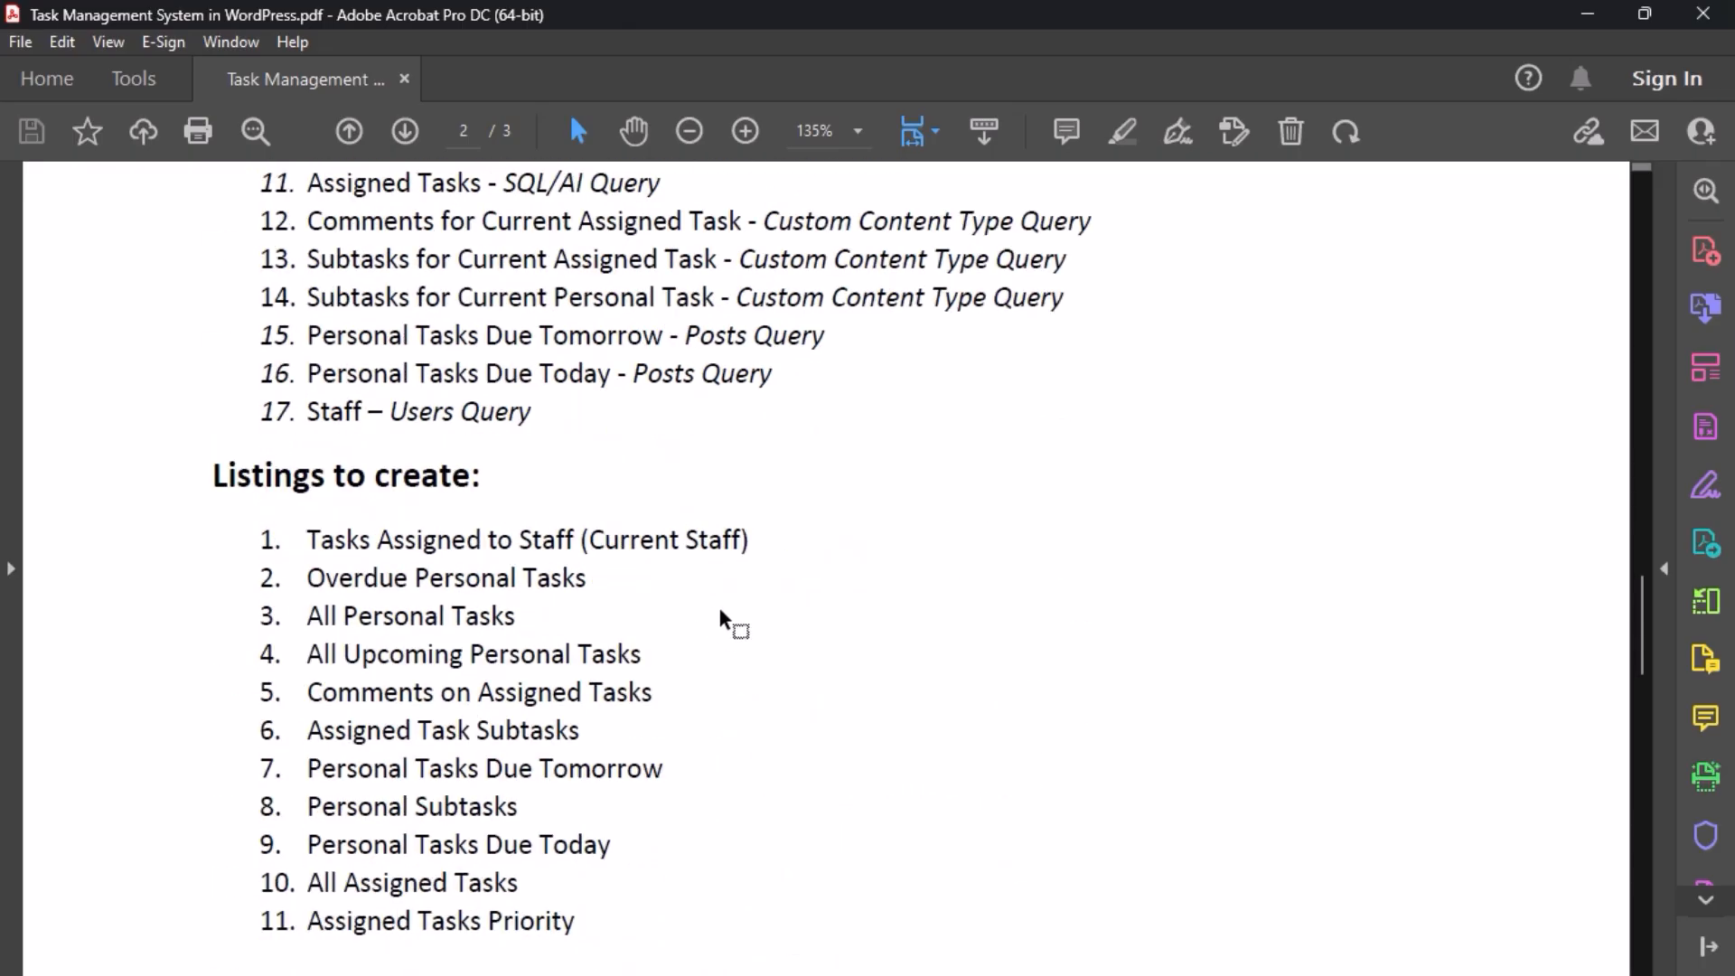
{"action": "scroll", "coordinate": [756, 581], "scroll_direction": "up", "scroll_amount": 13}
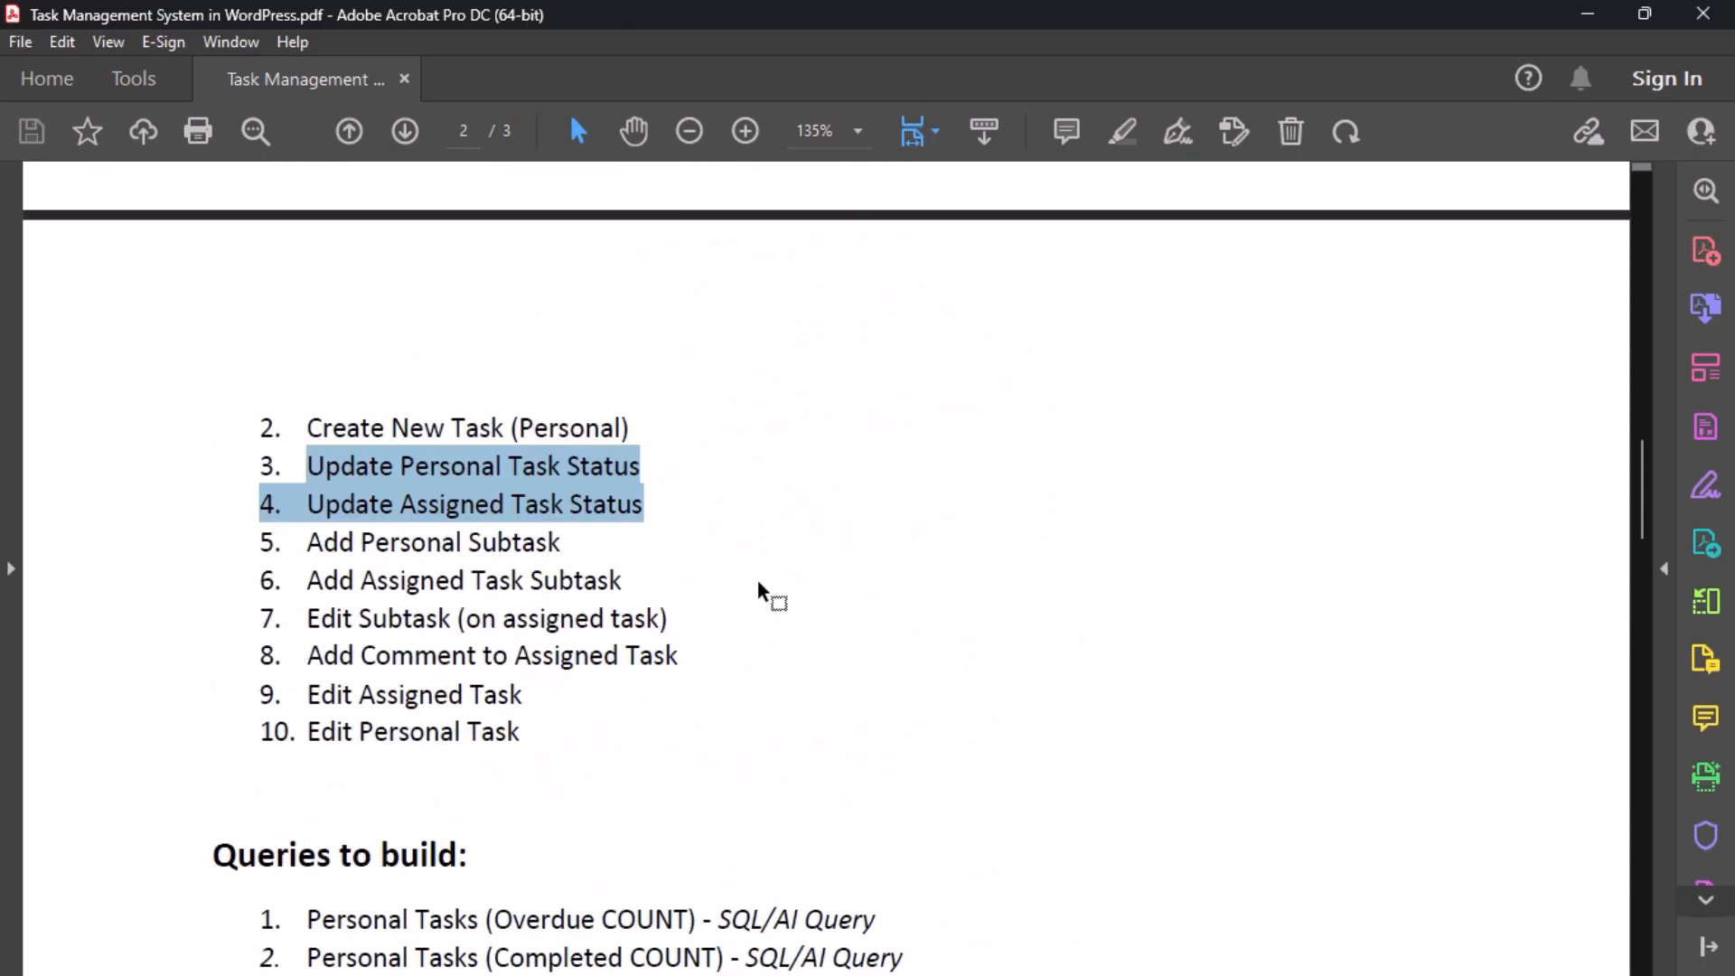
{"action": "scroll", "coordinate": [759, 586], "scroll_direction": "up", "scroll_amount": 3}
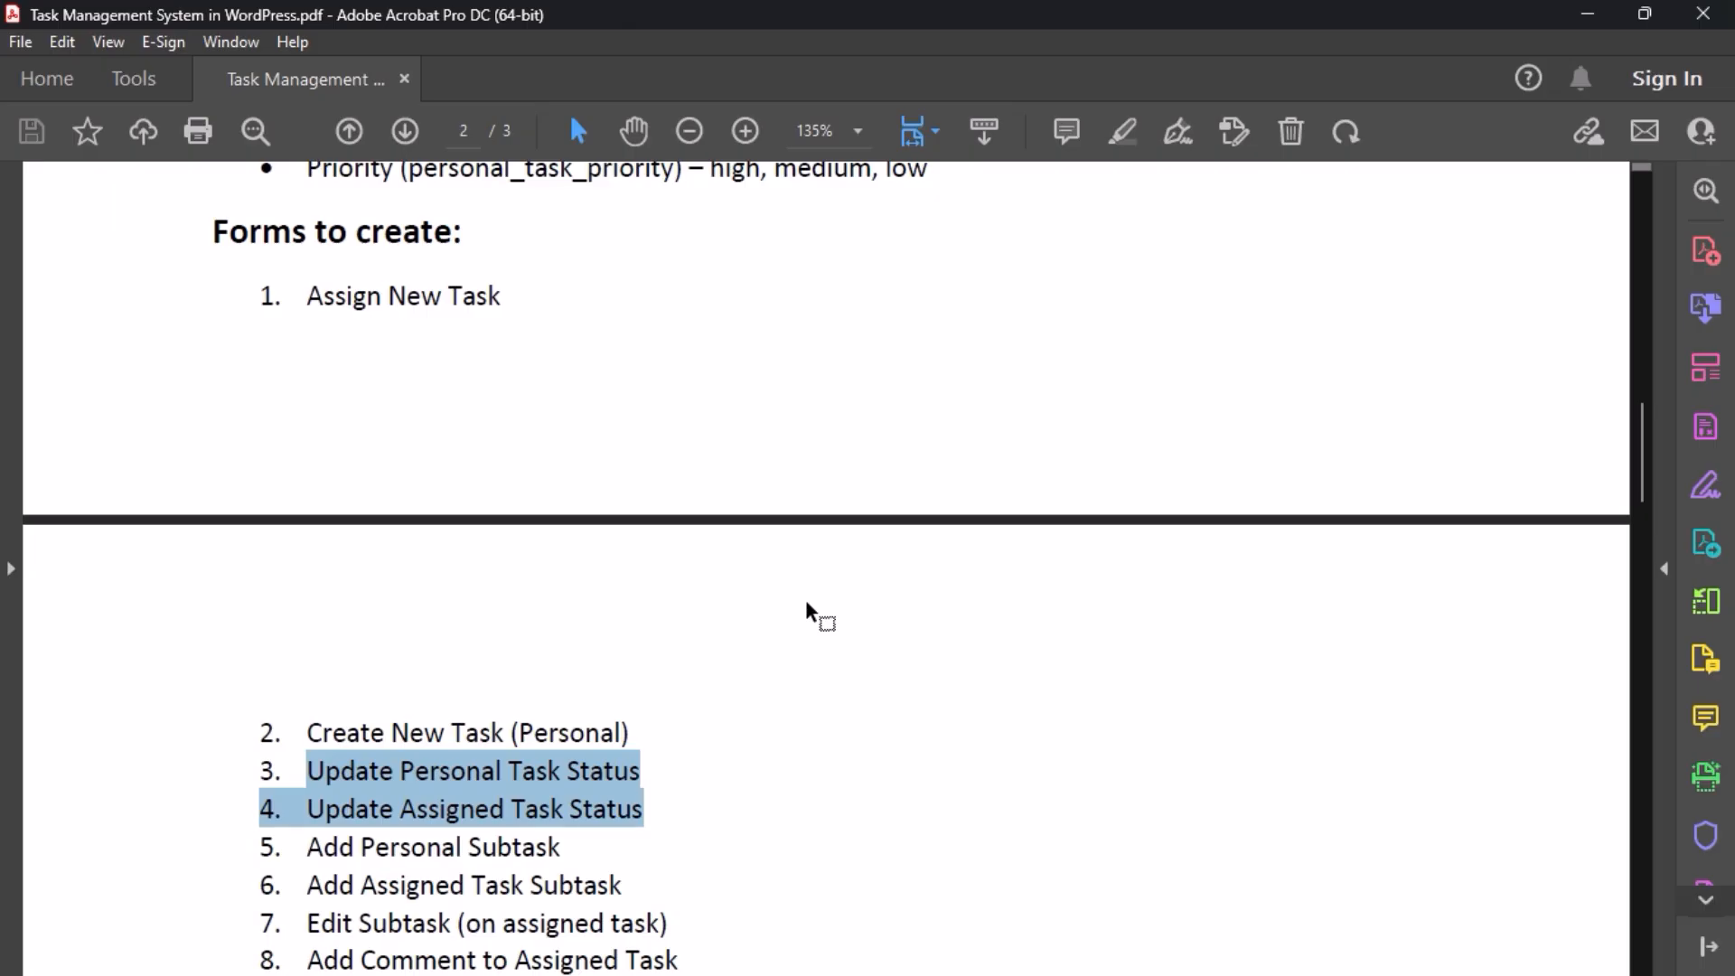
{"action": "key", "text": "super"}
{"action": "scroll", "coordinate": [794, 620], "scroll_direction": "down", "scroll_amount": 5}
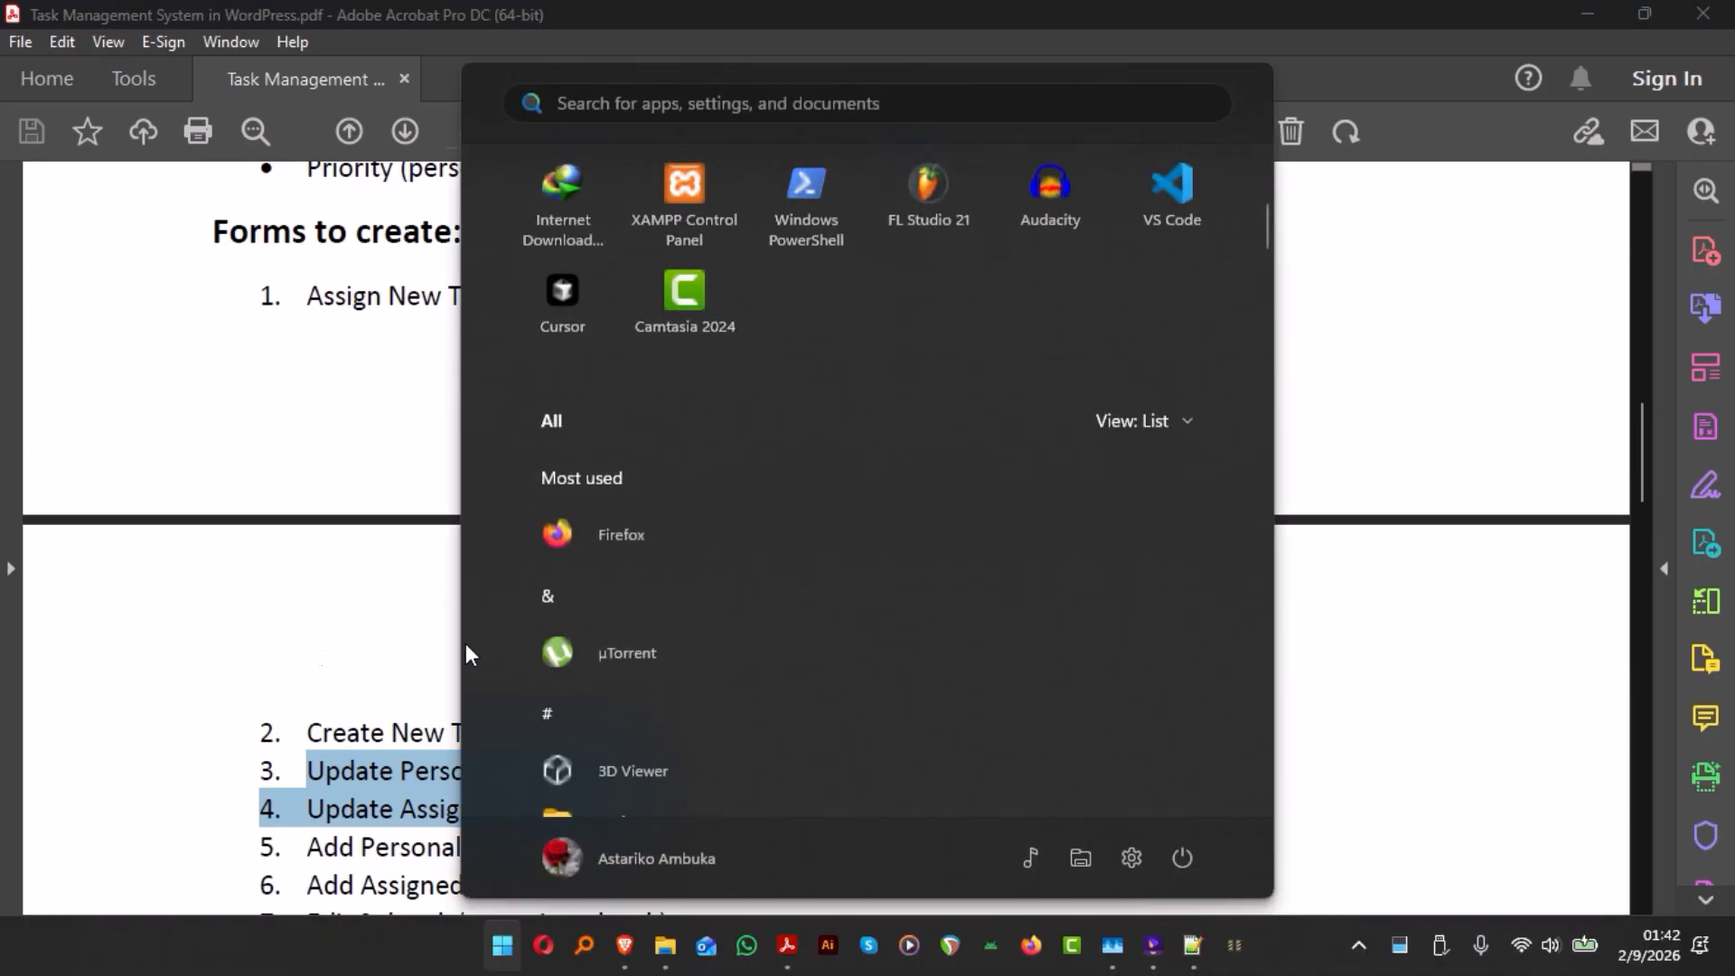
{"action": "left_click", "coordinate": [464, 643]}
{"action": "scroll", "coordinate": [693, 660], "scroll_direction": "down", "scroll_amount": 6}
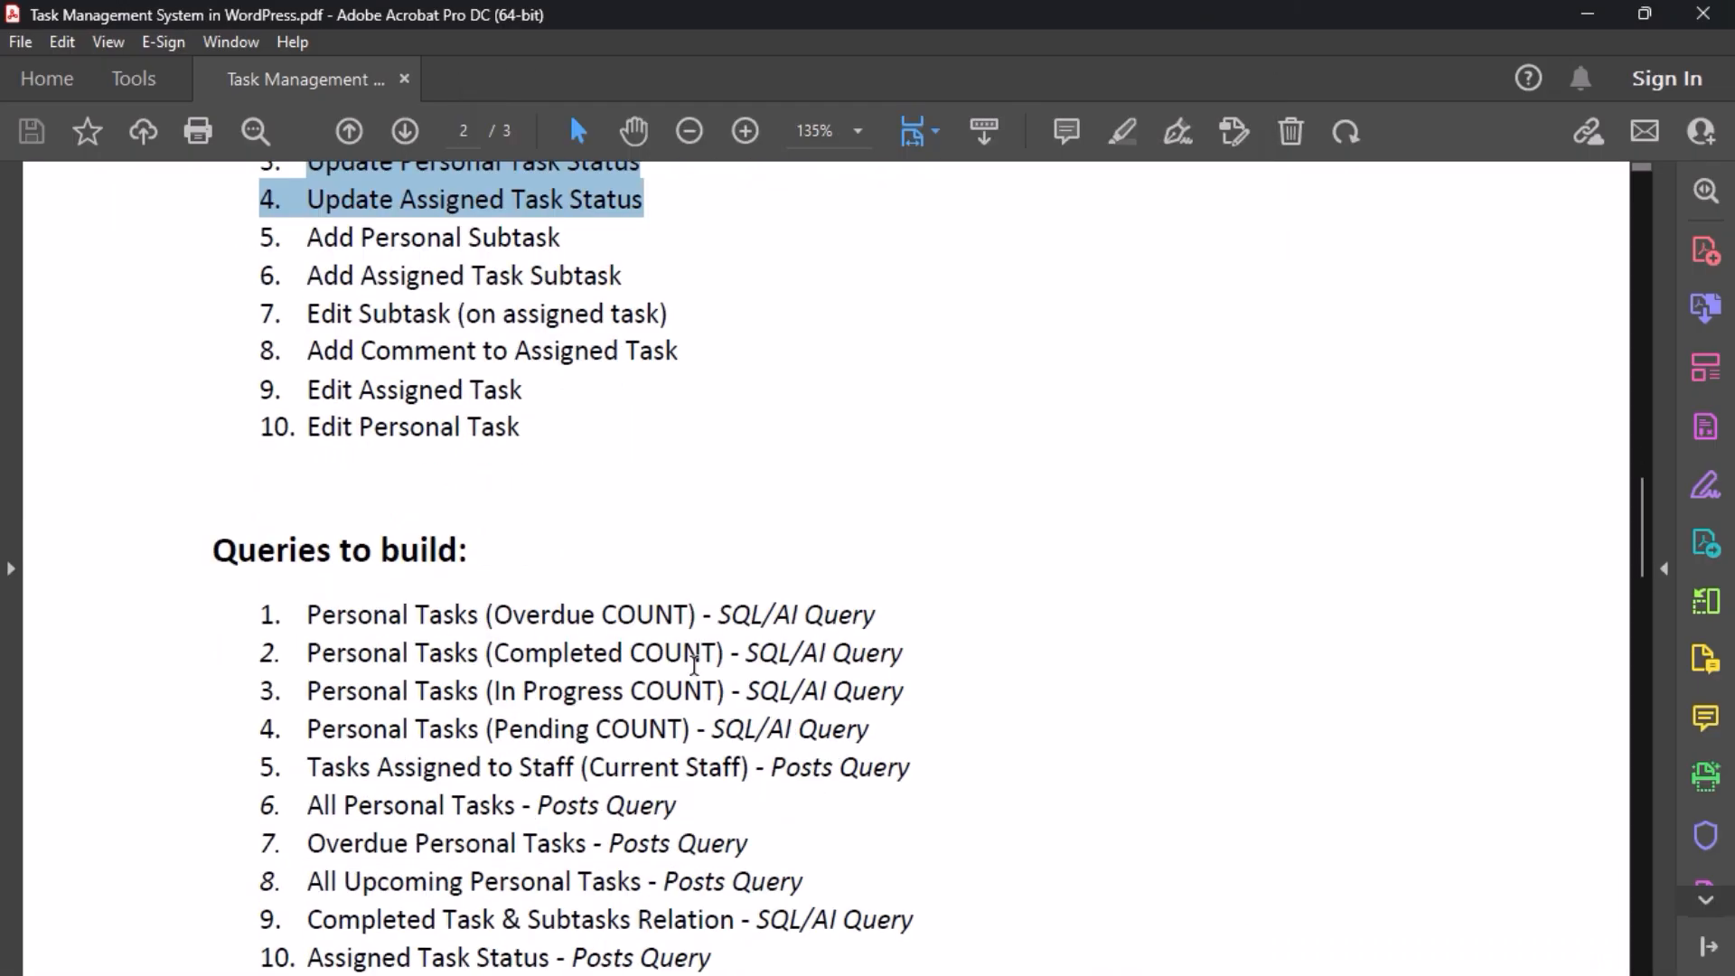
{"action": "scroll", "coordinate": [693, 664], "scroll_direction": "down", "scroll_amount": 8}
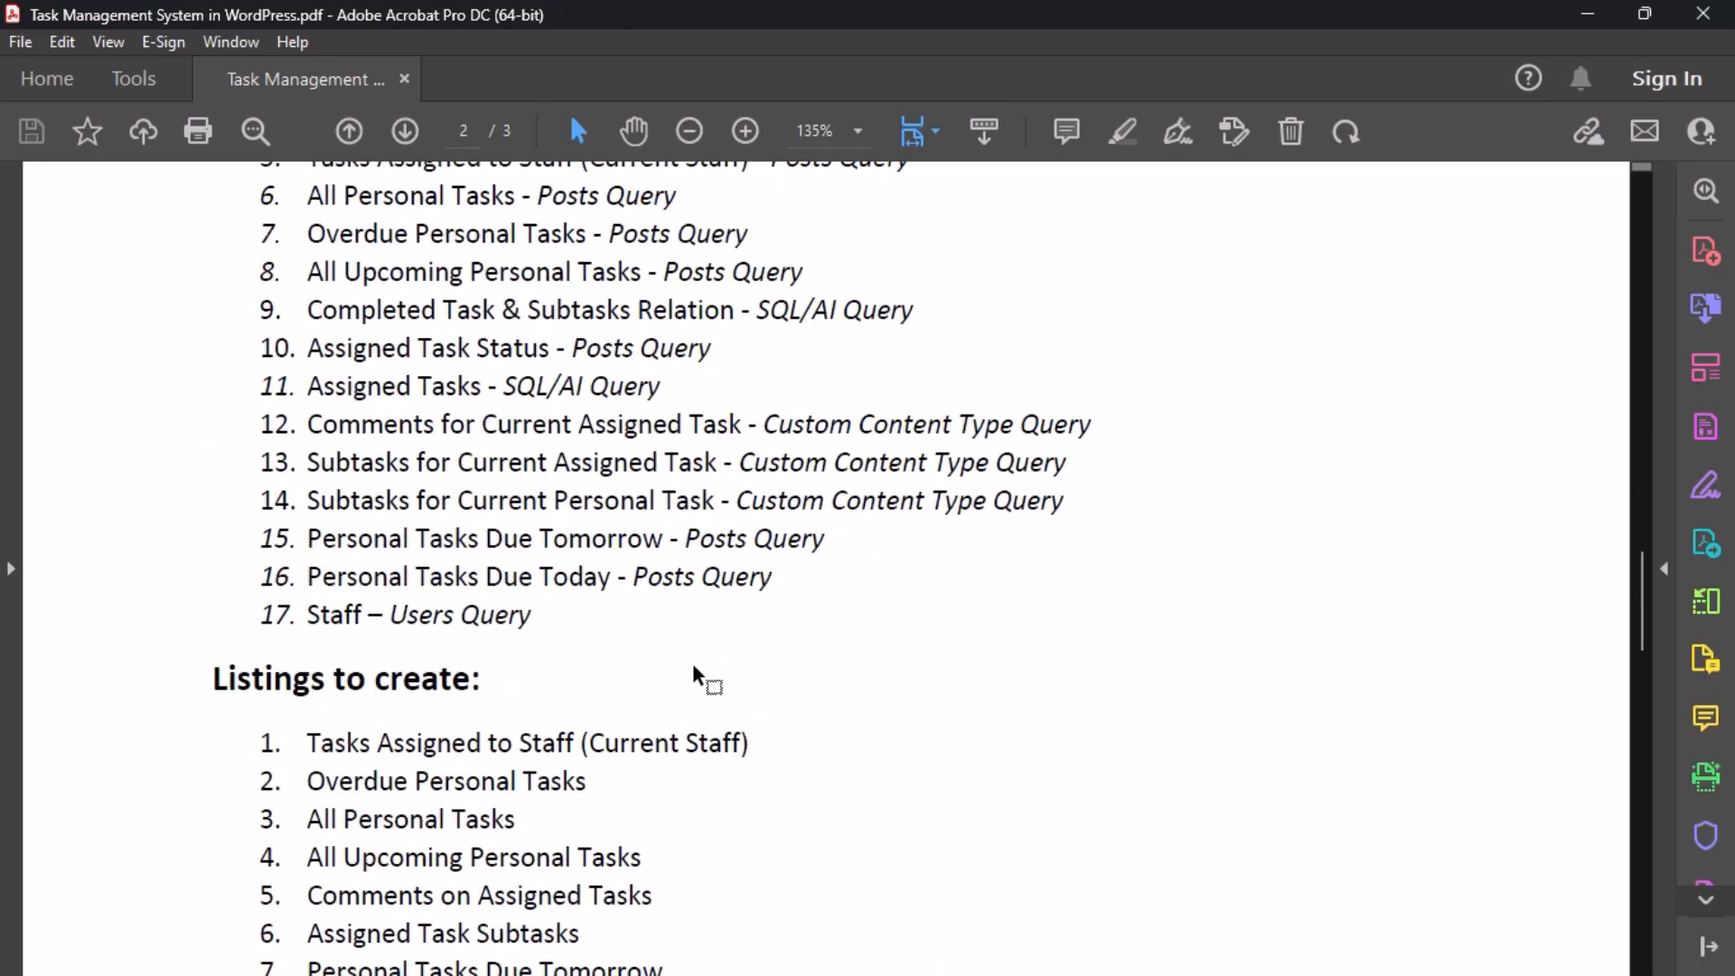
{"action": "scroll", "coordinate": [696, 670], "scroll_direction": "down", "scroll_amount": 7}
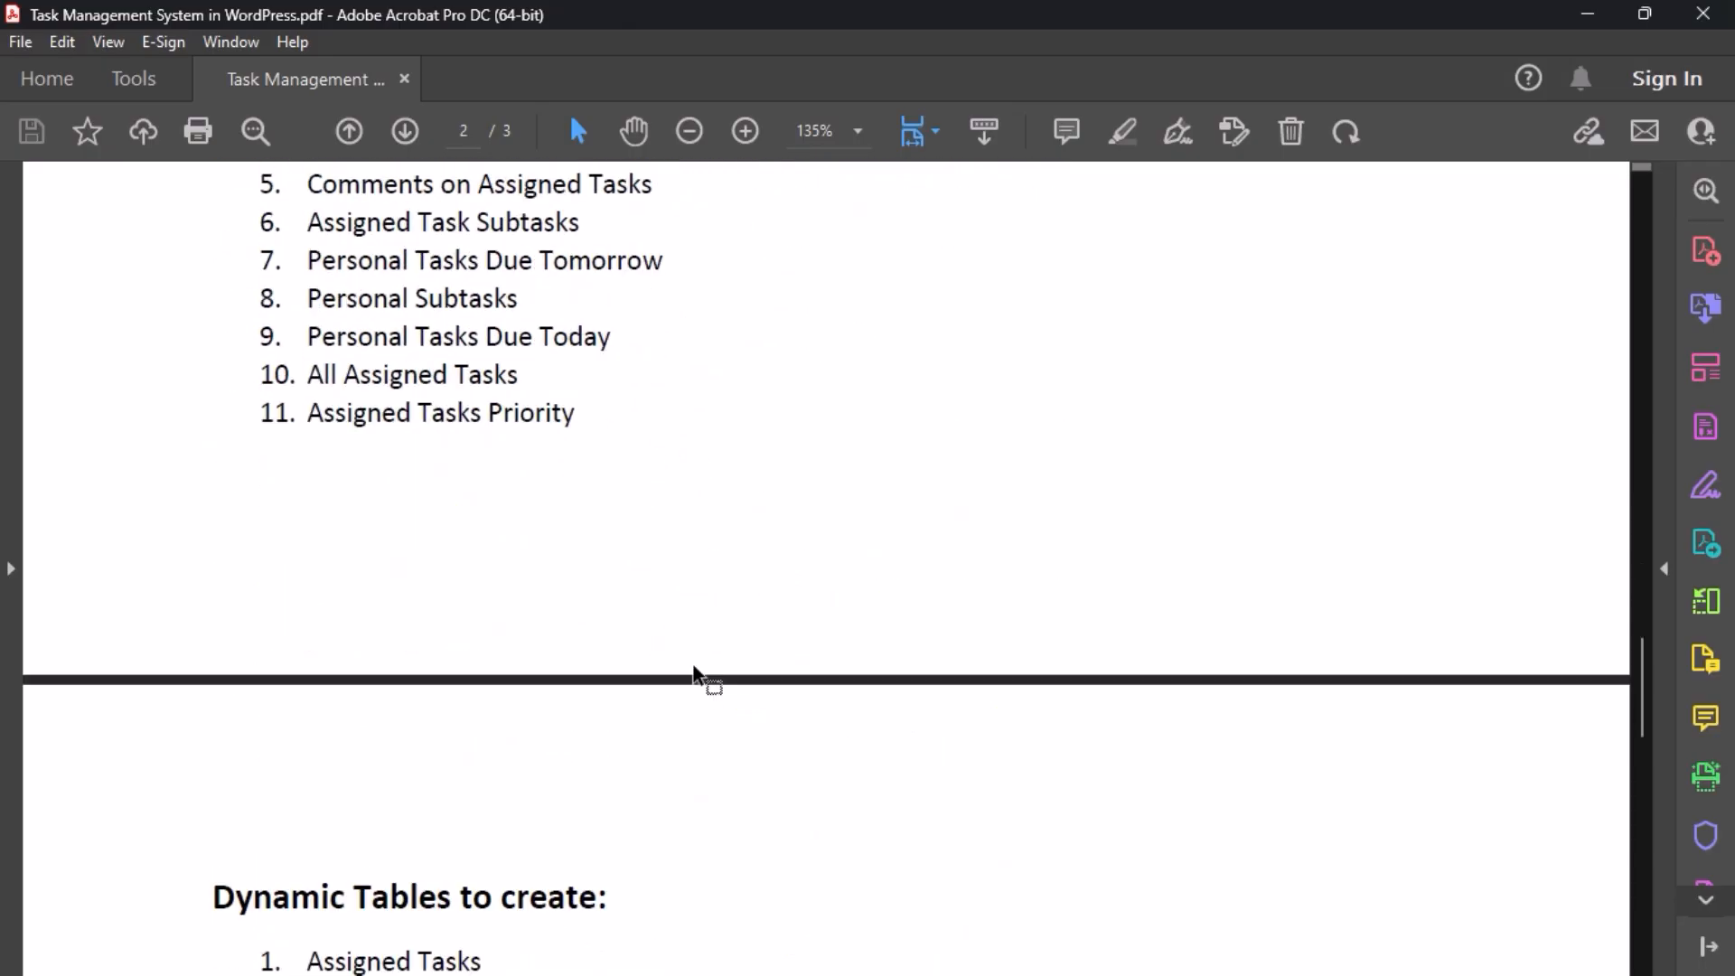
{"action": "scroll", "coordinate": [670, 637], "scroll_direction": "down", "scroll_amount": 4}
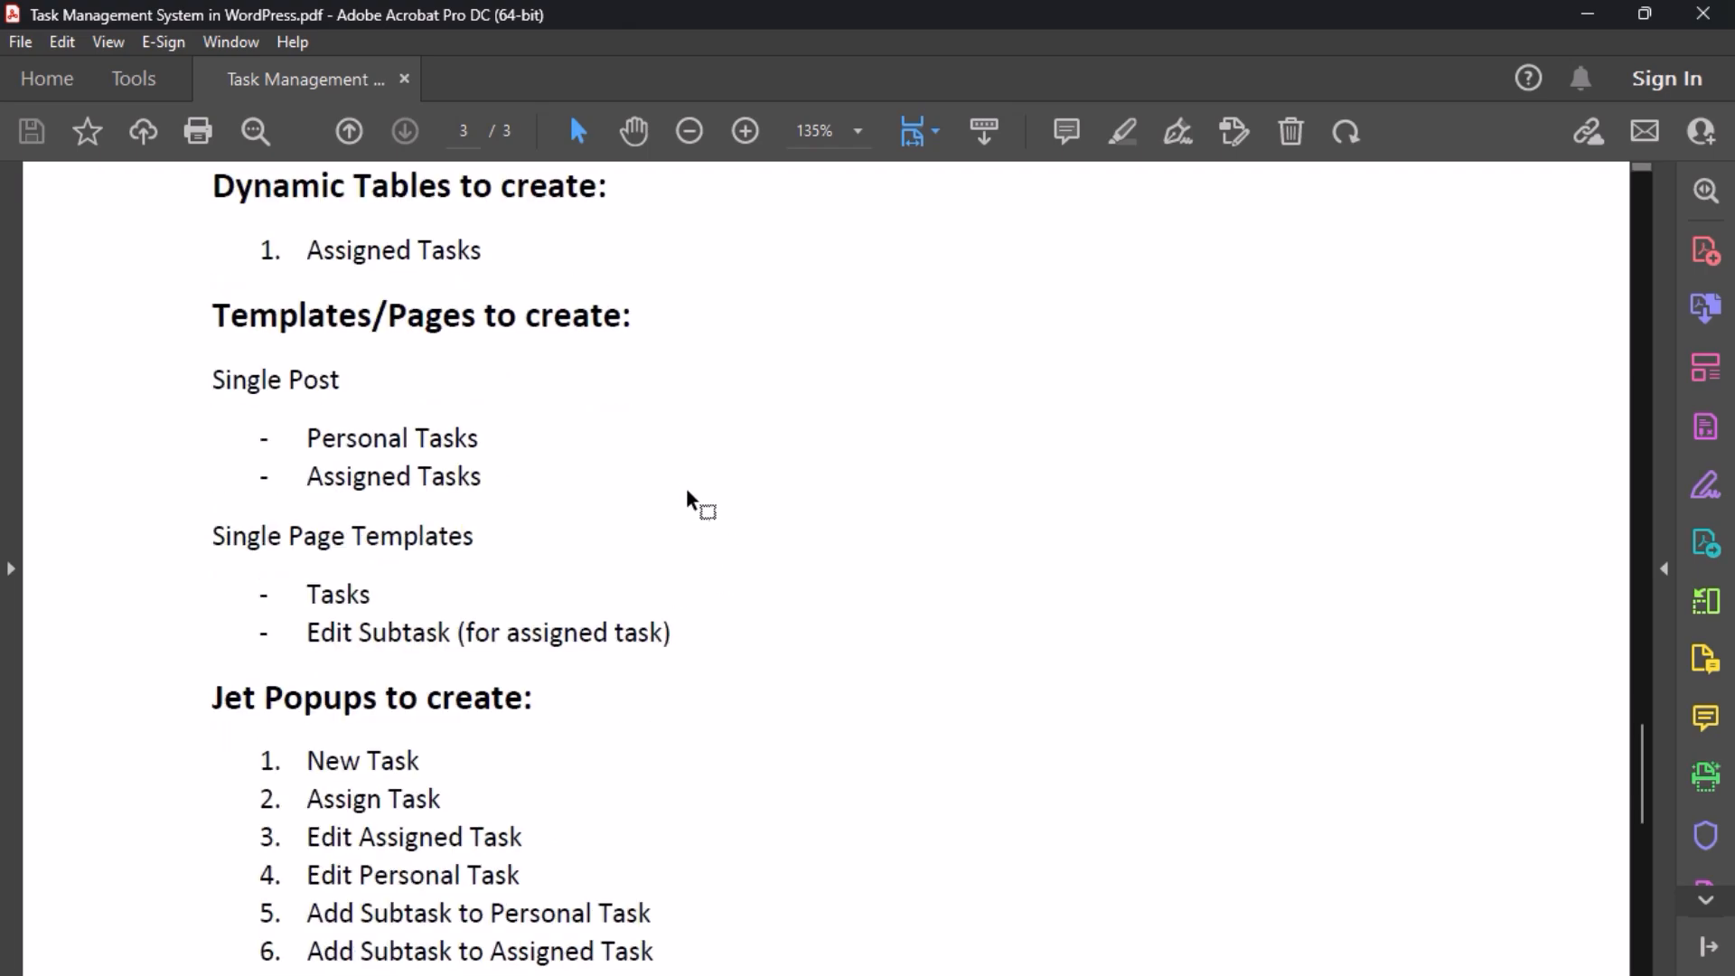
{"action": "scroll", "coordinate": [696, 500], "scroll_direction": "up", "scroll_amount": 1}
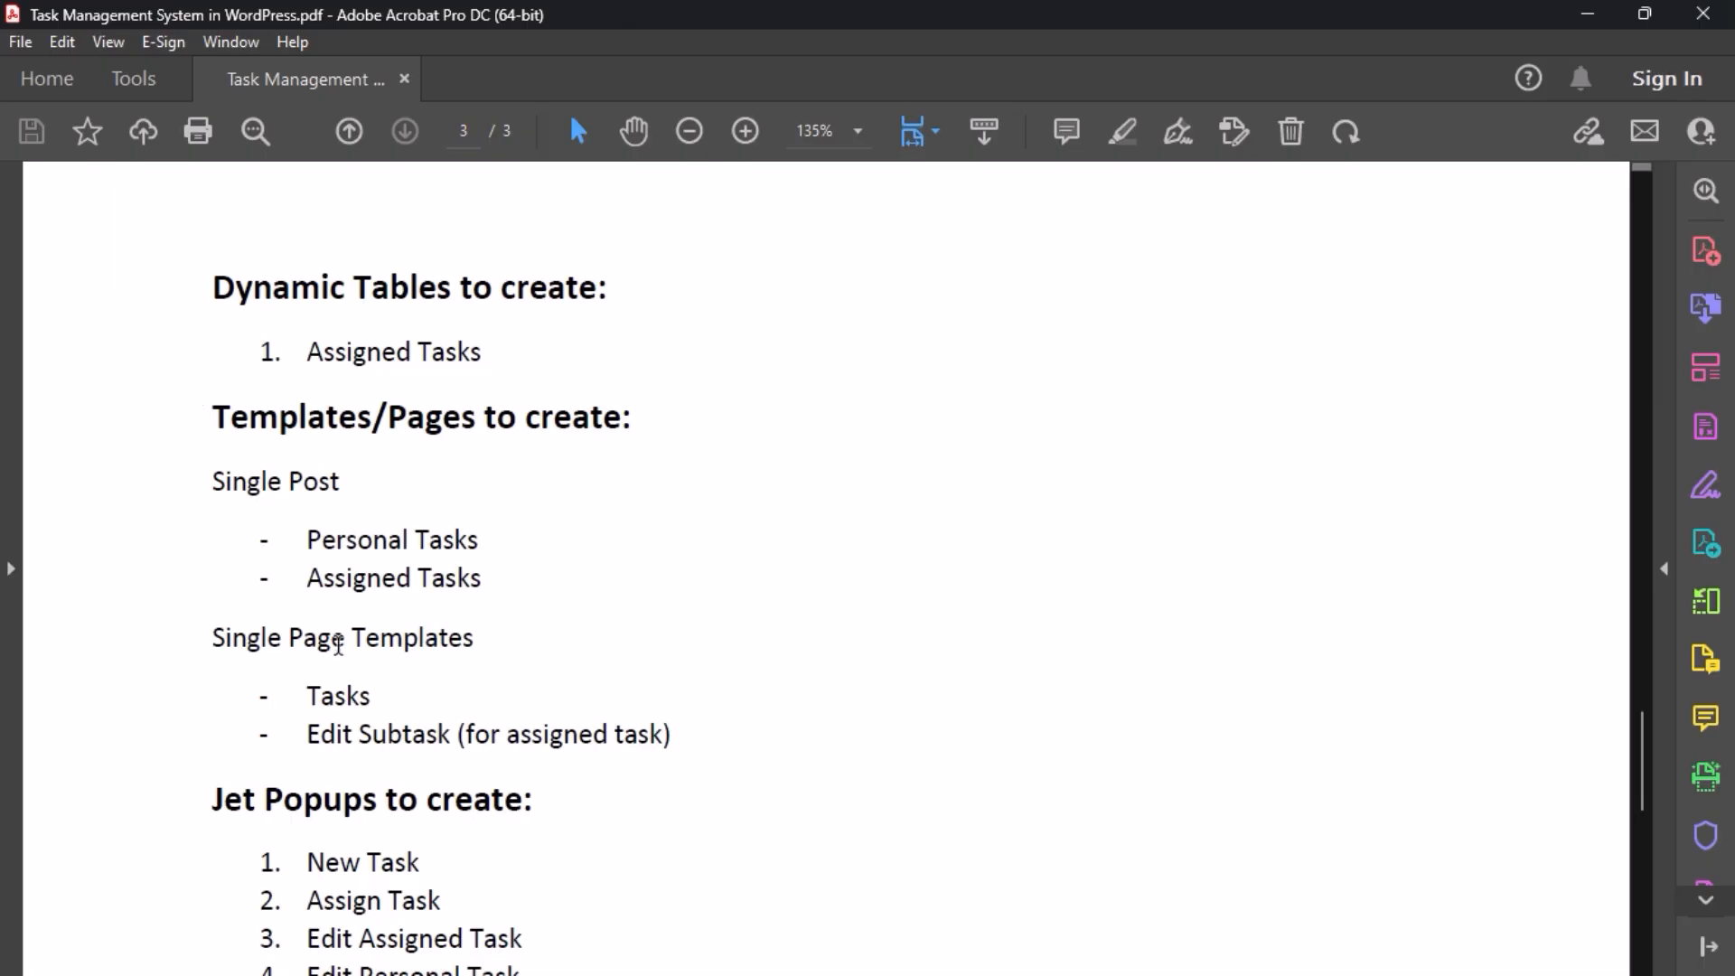
Step: Re-read the PDF's queries and listings to create, comparing them with the dynamic tables and templates/pages sections
{"action": "scroll", "coordinate": [717, 561], "scroll_direction": "up", "scroll_amount": 15}
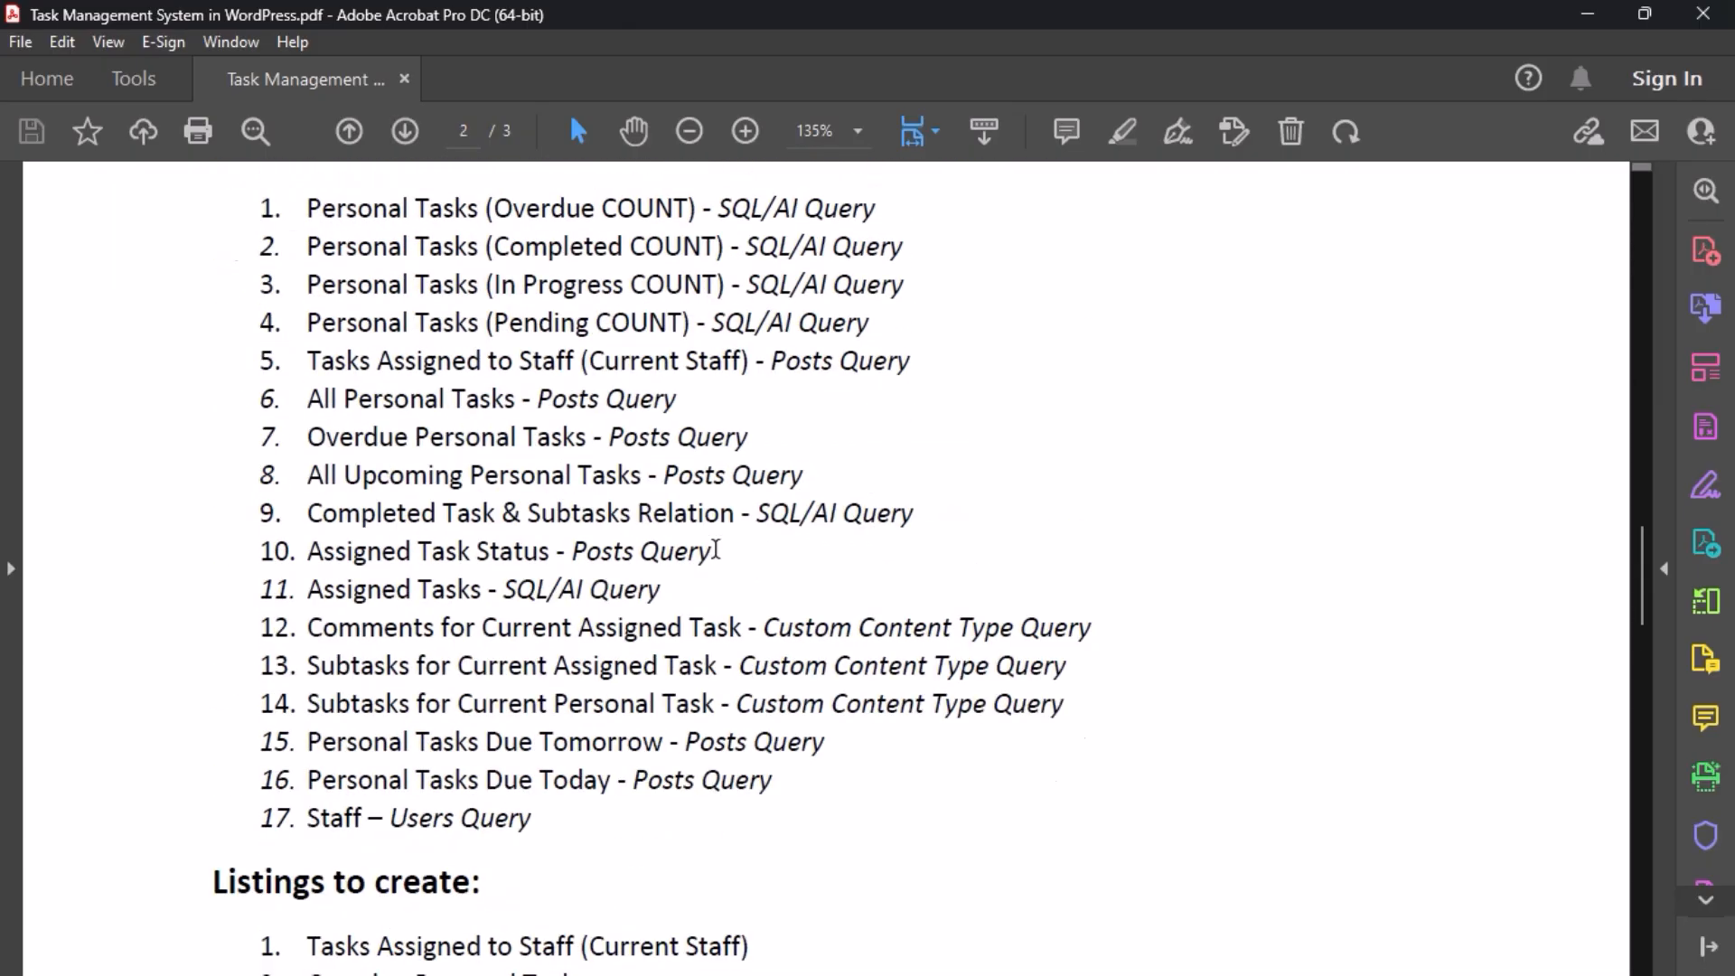
{"action": "scroll", "coordinate": [755, 551], "scroll_direction": "down", "scroll_amount": 8}
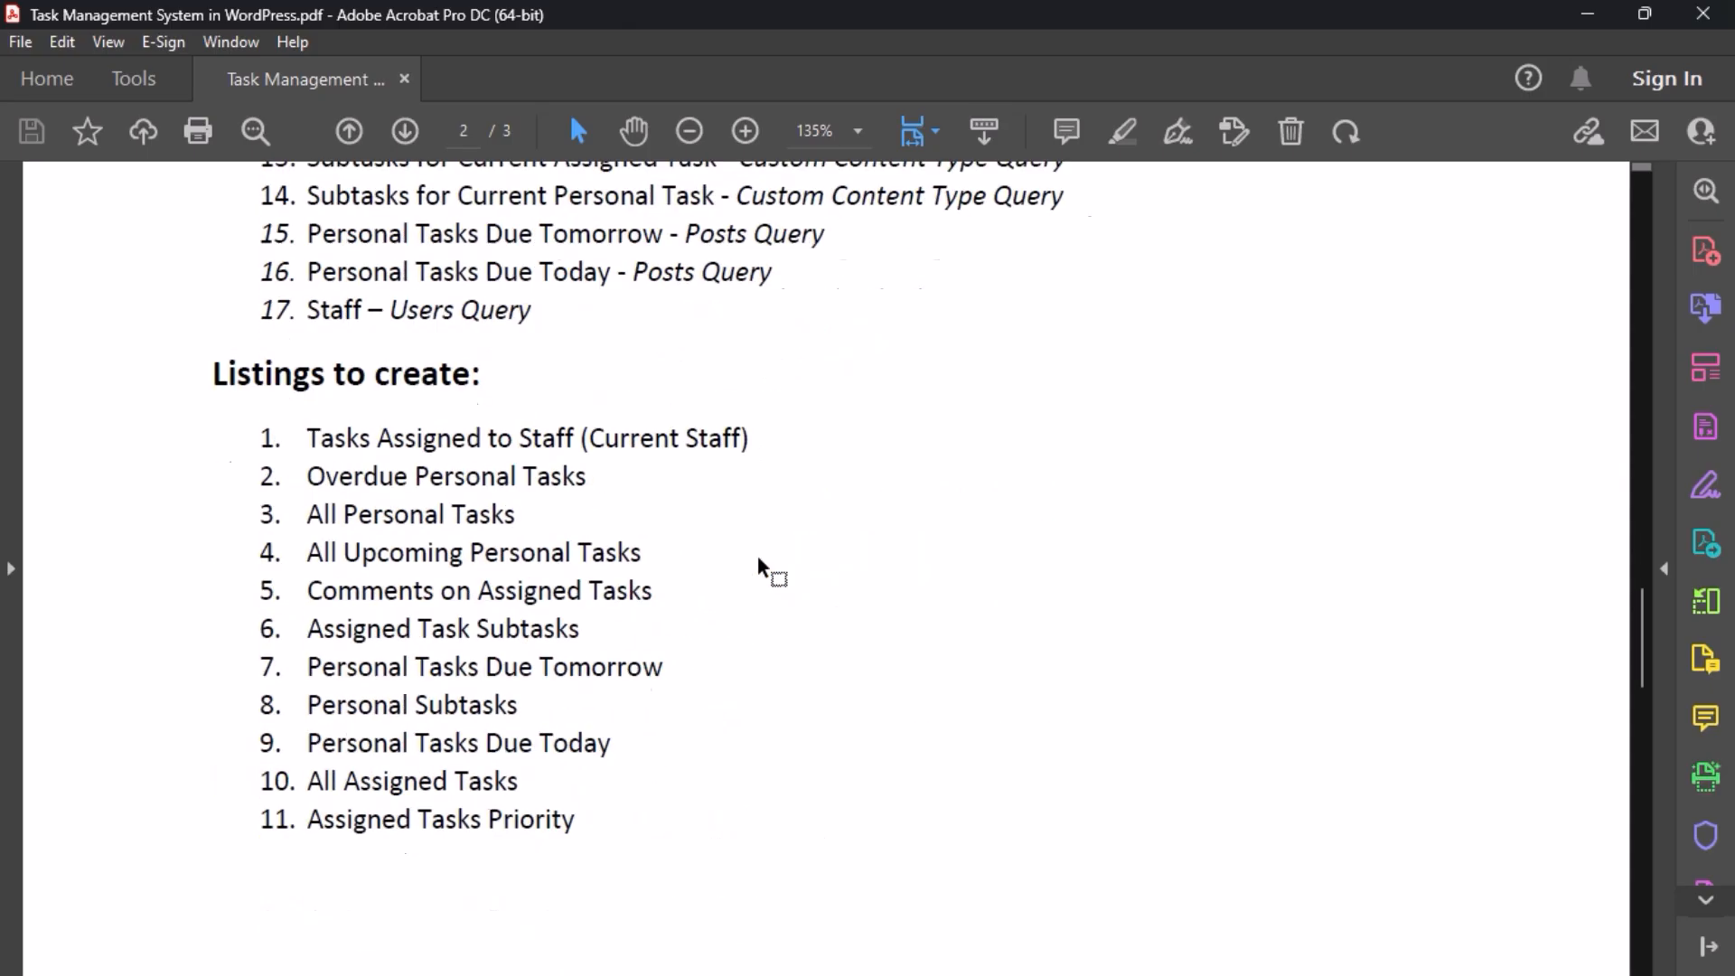
{"action": "scroll", "coordinate": [639, 476], "scroll_direction": "down", "scroll_amount": 12}
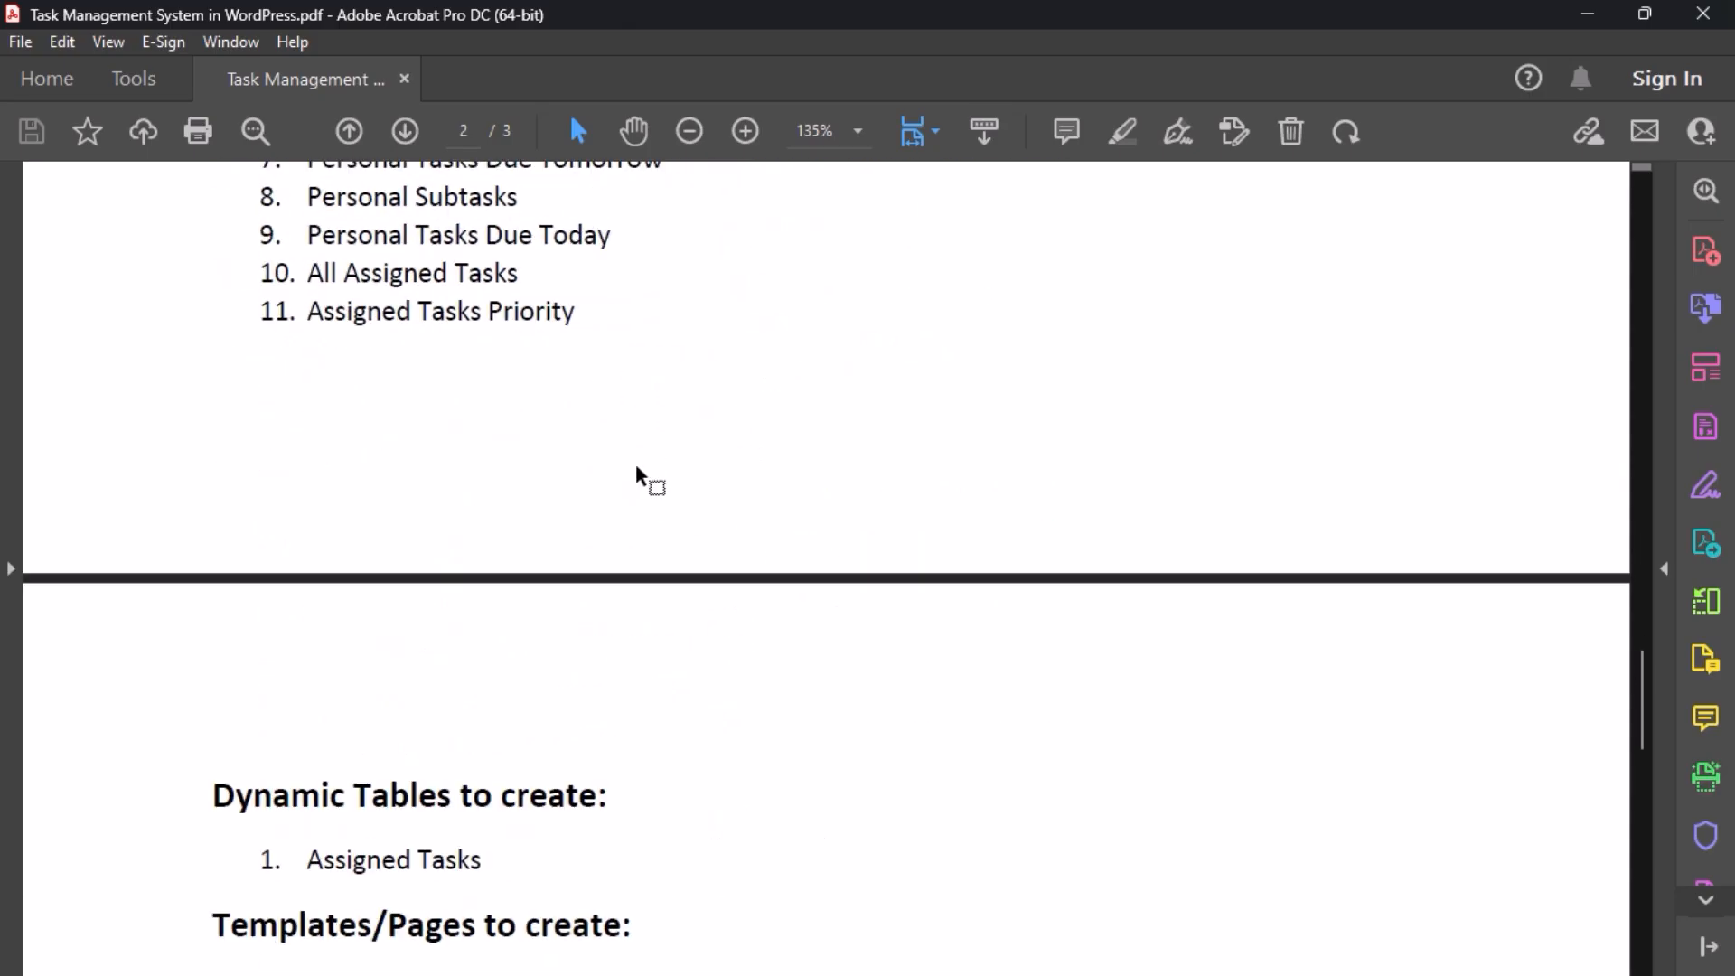
{"action": "scroll", "coordinate": [642, 479], "scroll_direction": "down", "scroll_amount": 4}
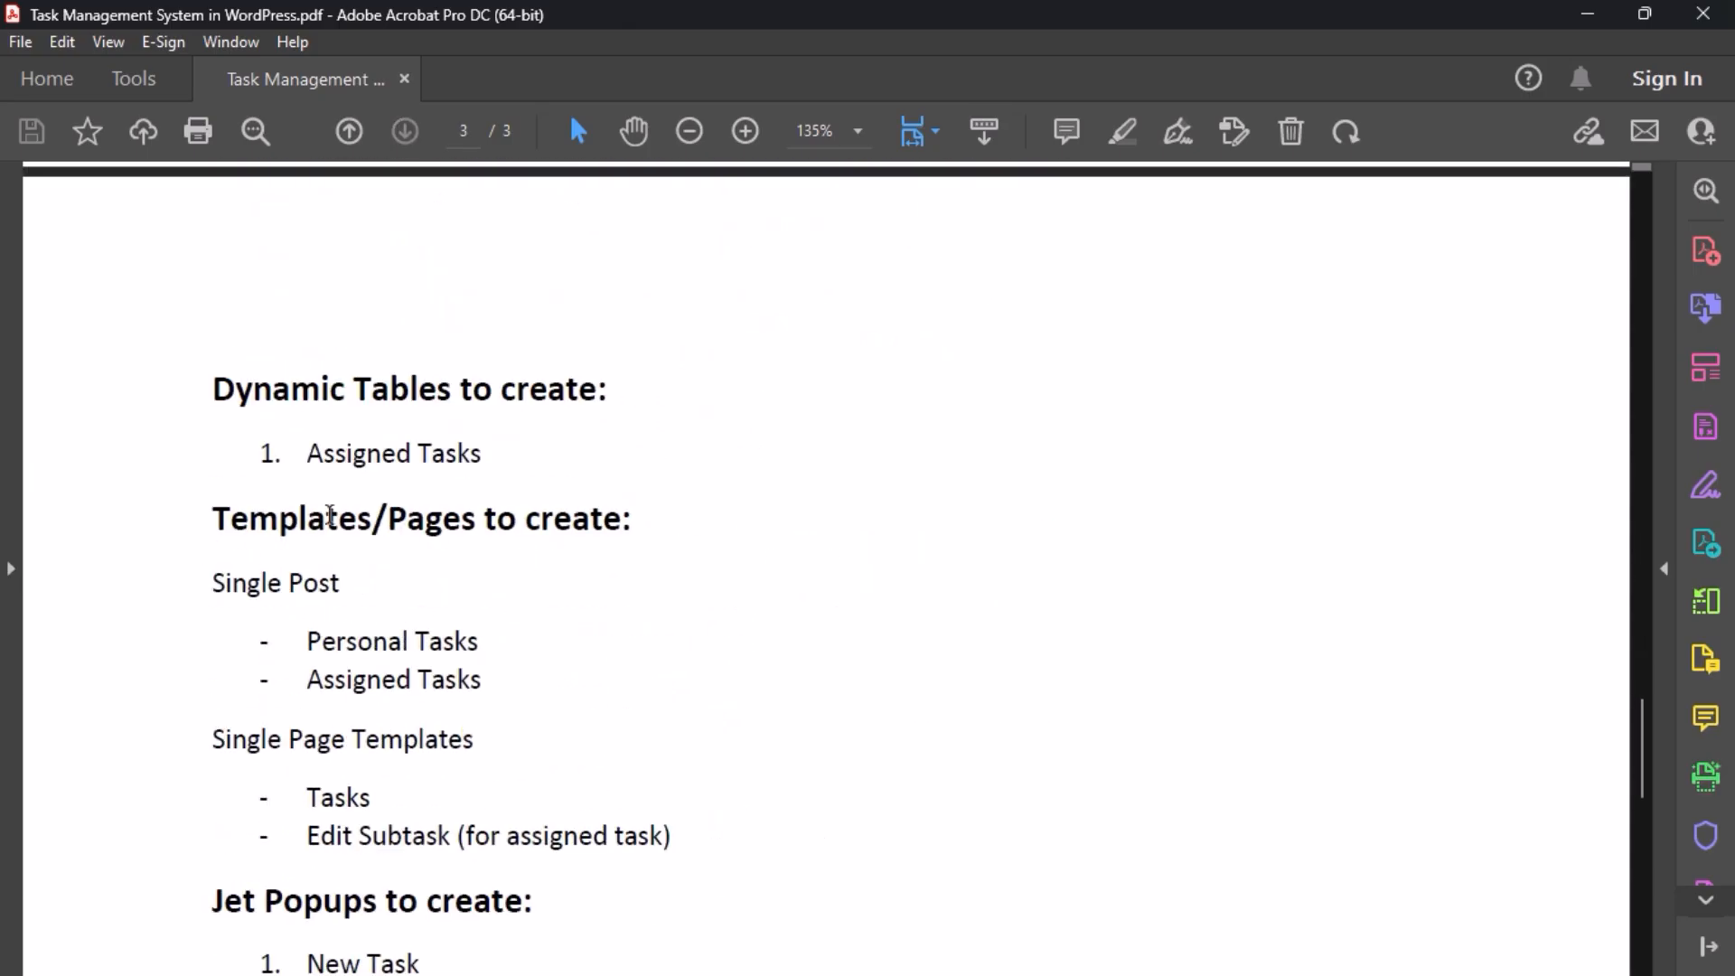
{"action": "scroll", "coordinate": [459, 688], "scroll_direction": "down", "scroll_amount": 2}
{"action": "scroll", "coordinate": [460, 689], "scroll_direction": "down", "scroll_amount": 2}
{"action": "scroll", "coordinate": [720, 565], "scroll_direction": "up", "scroll_amount": 4}
{"action": "scroll", "coordinate": [701, 630], "scroll_direction": "up", "scroll_amount": 10}
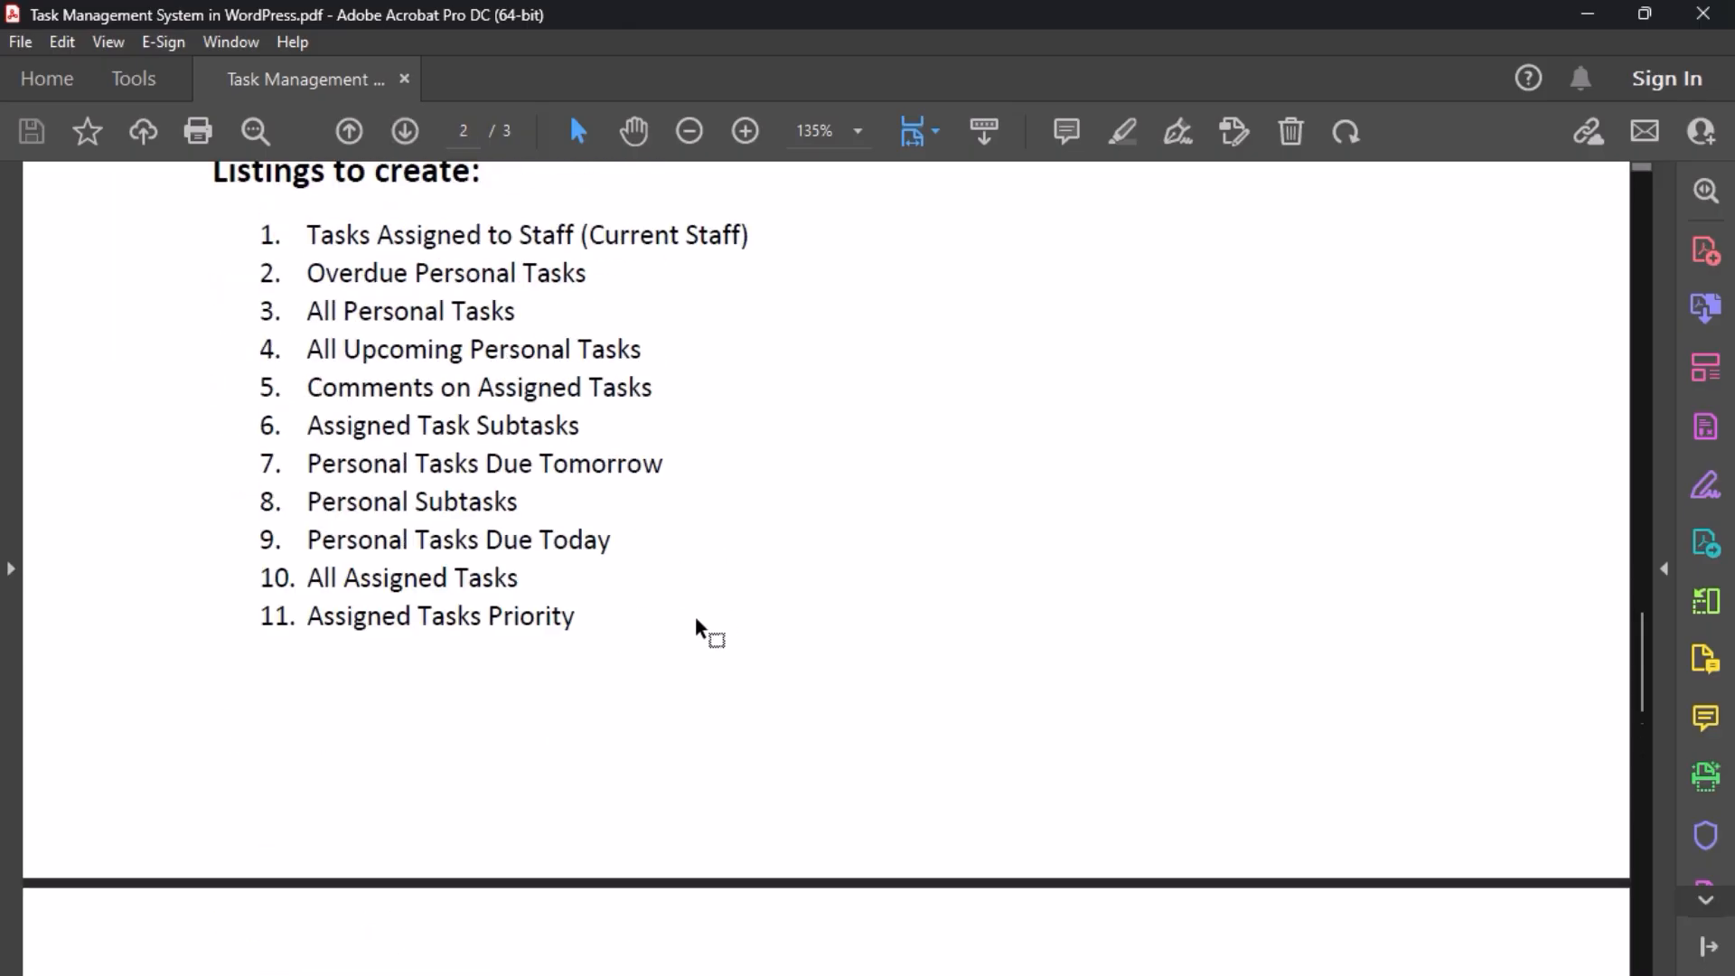
{"action": "scroll", "coordinate": [720, 618], "scroll_direction": "down", "scroll_amount": 7}
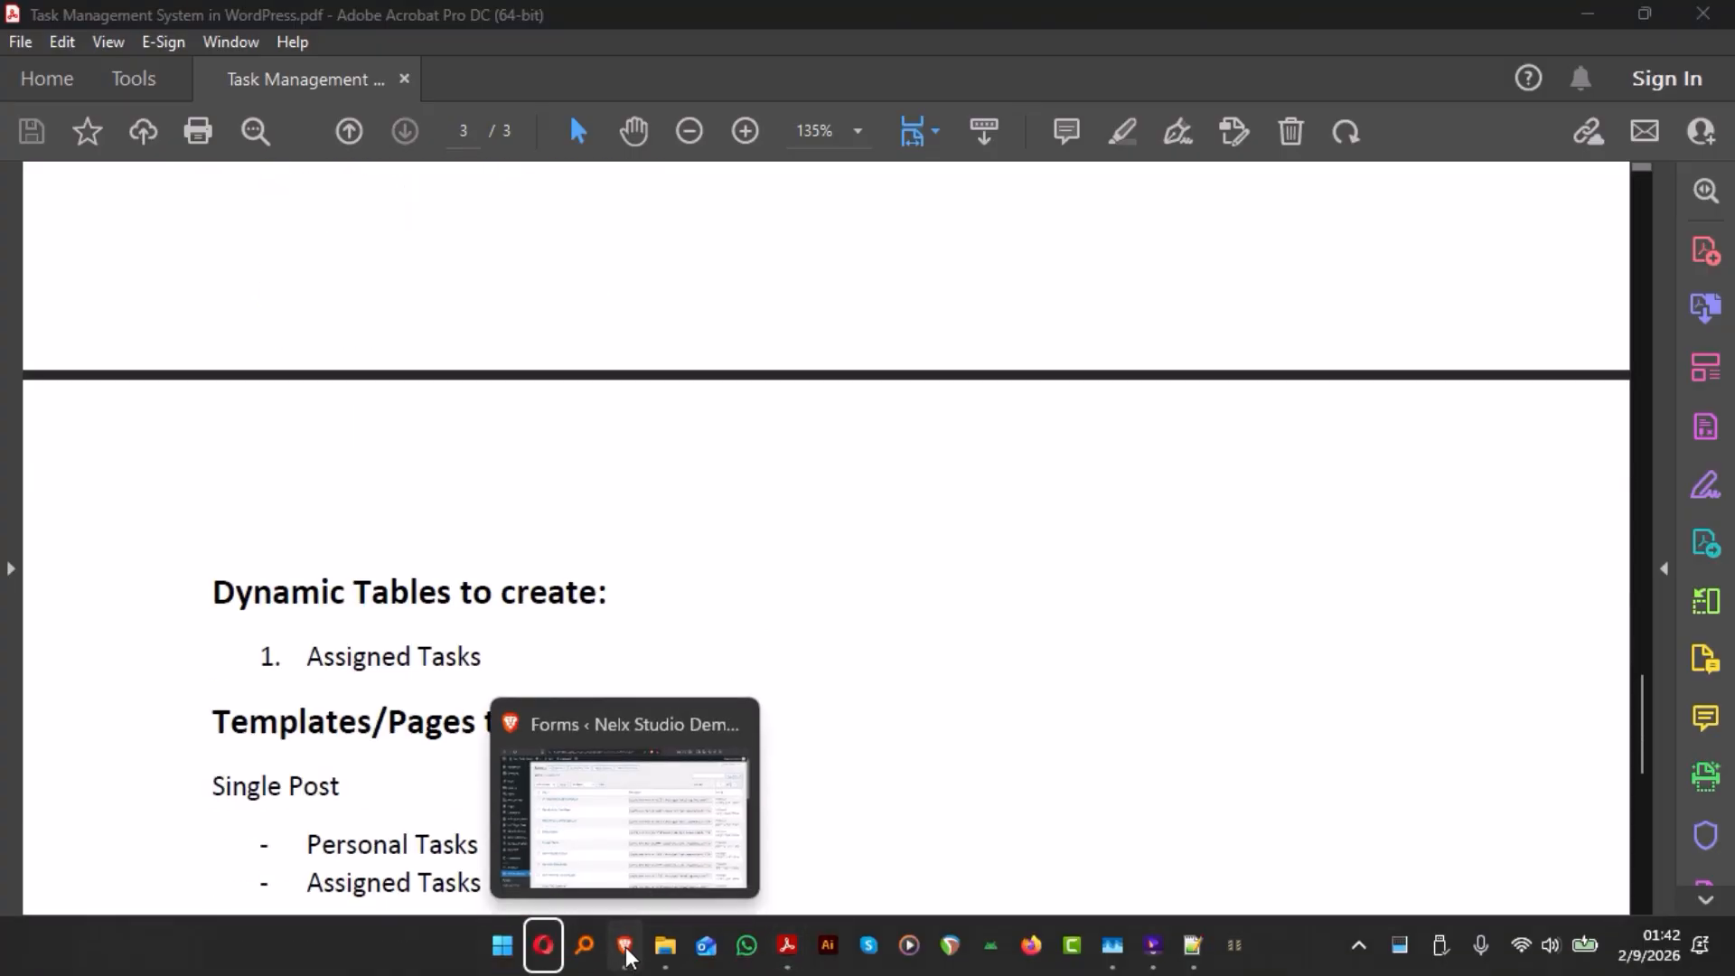
Step: Switch back to the browser and show the front-end page of the "Check Staff Last Seen for a Possible Bug" task
{"action": "left_click", "coordinate": [626, 949]}
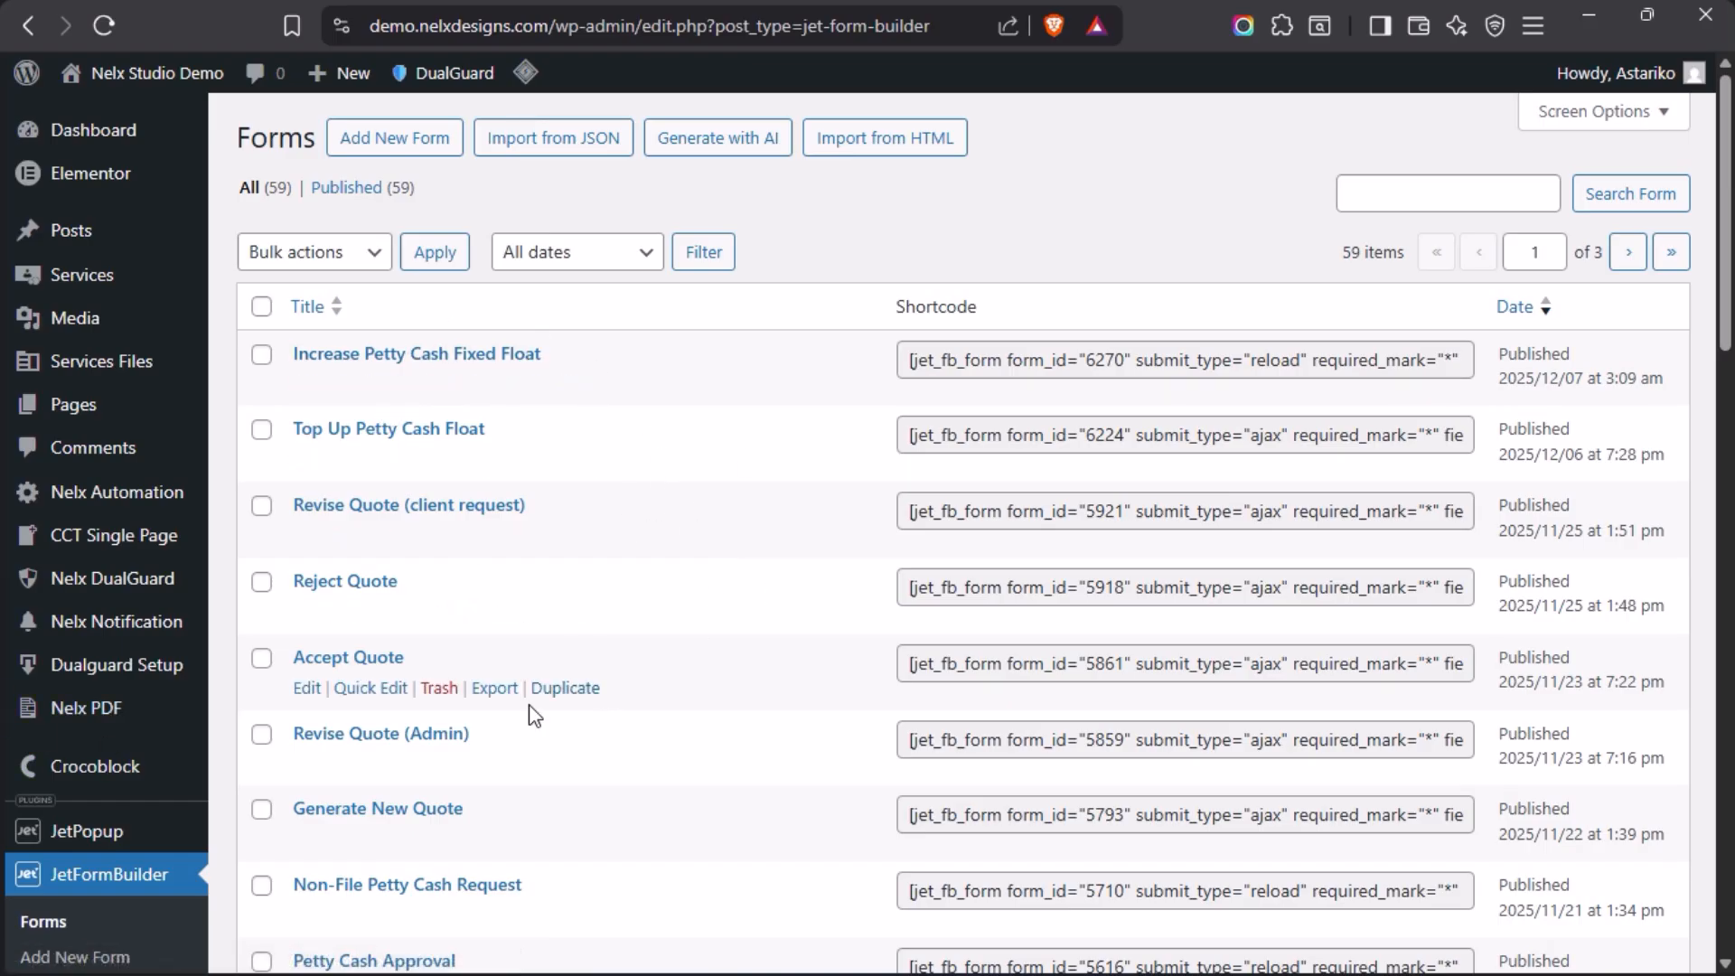
{"action": "mouse_move", "coordinate": [148, 523]}
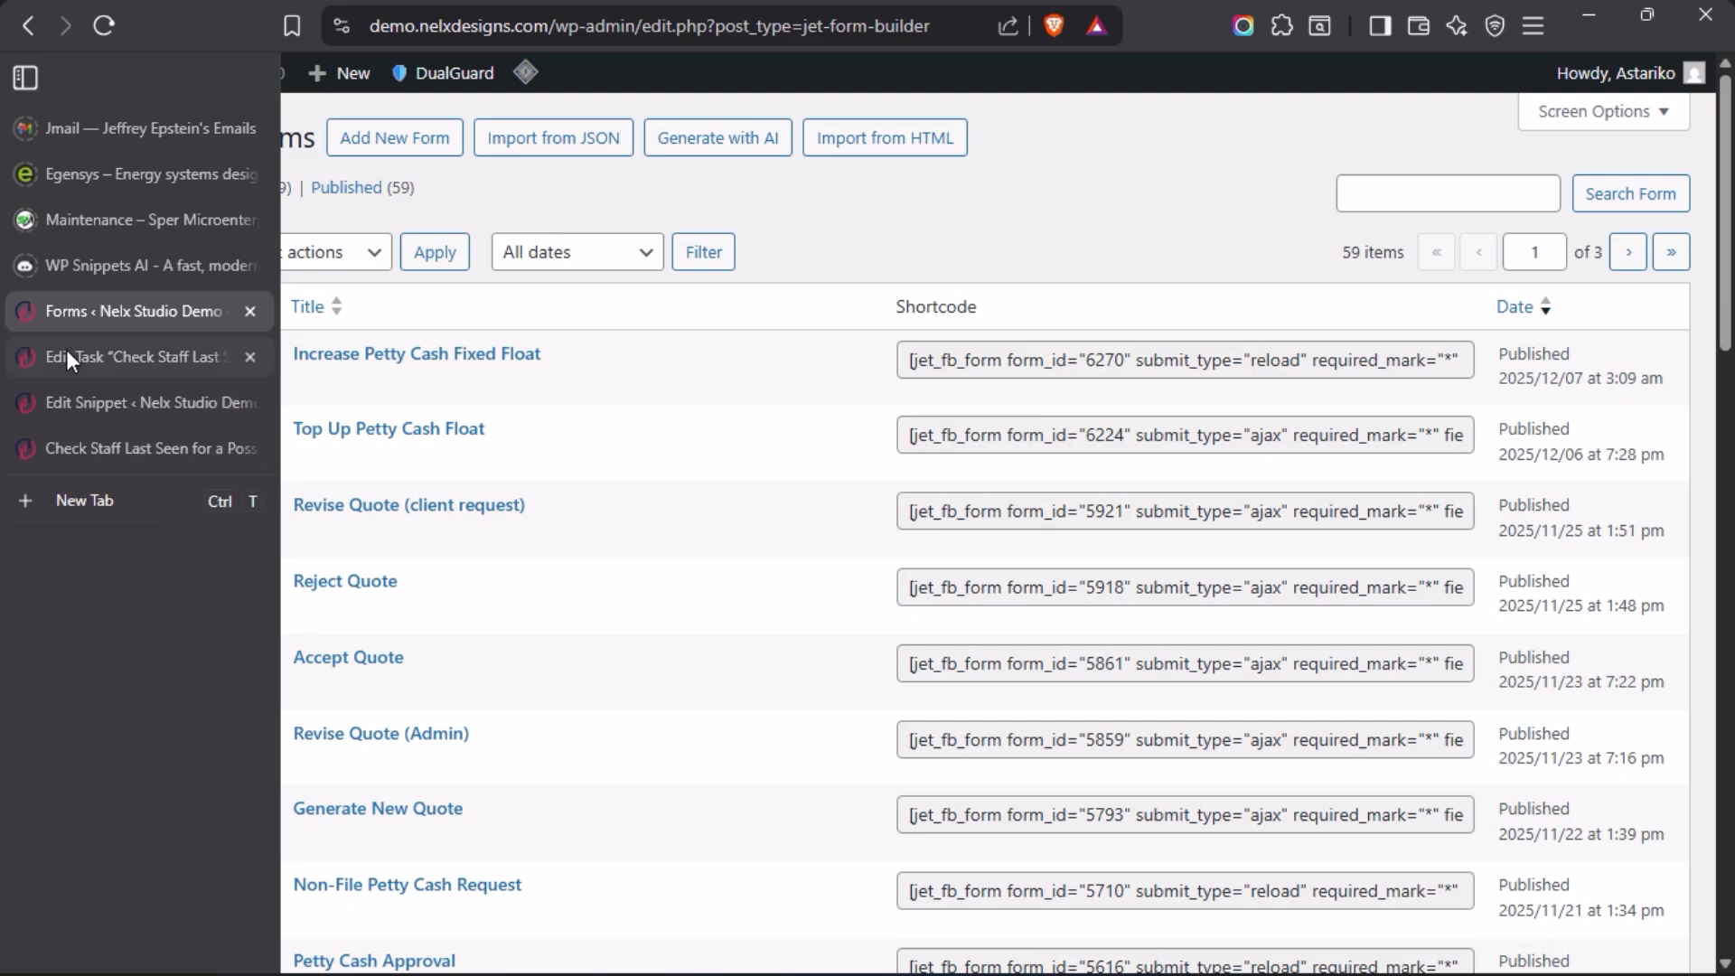
{"action": "mouse_move", "coordinate": [68, 347]}
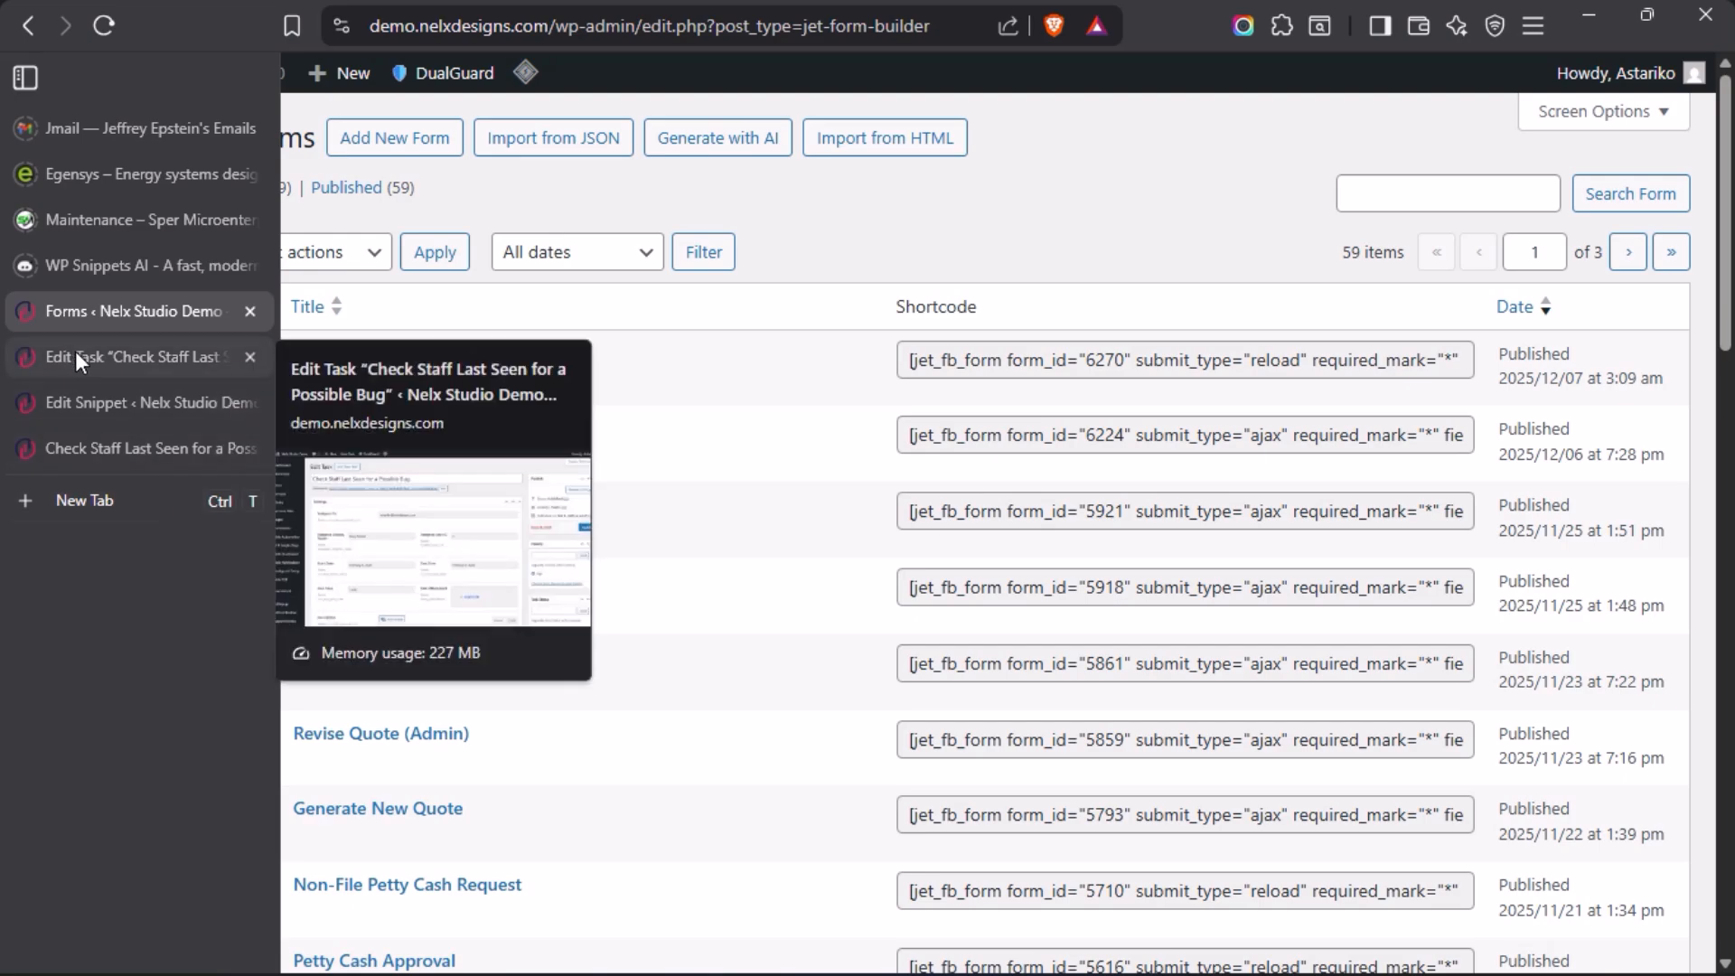
{"action": "left_click", "coordinate": [84, 447]}
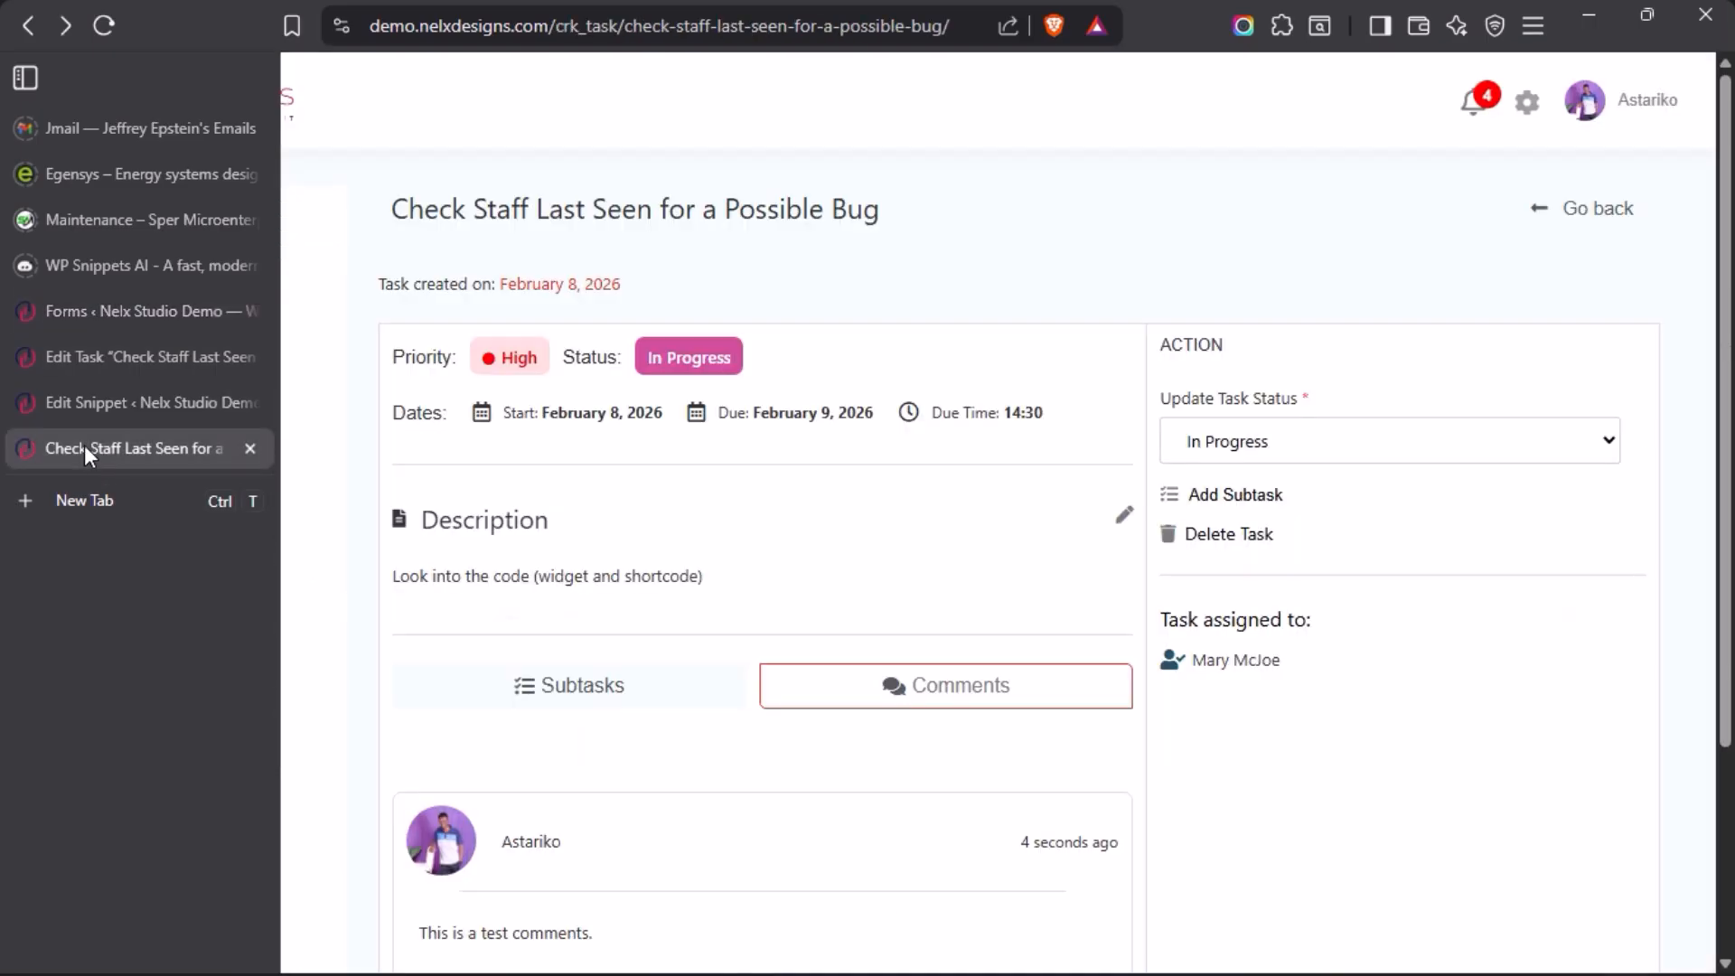